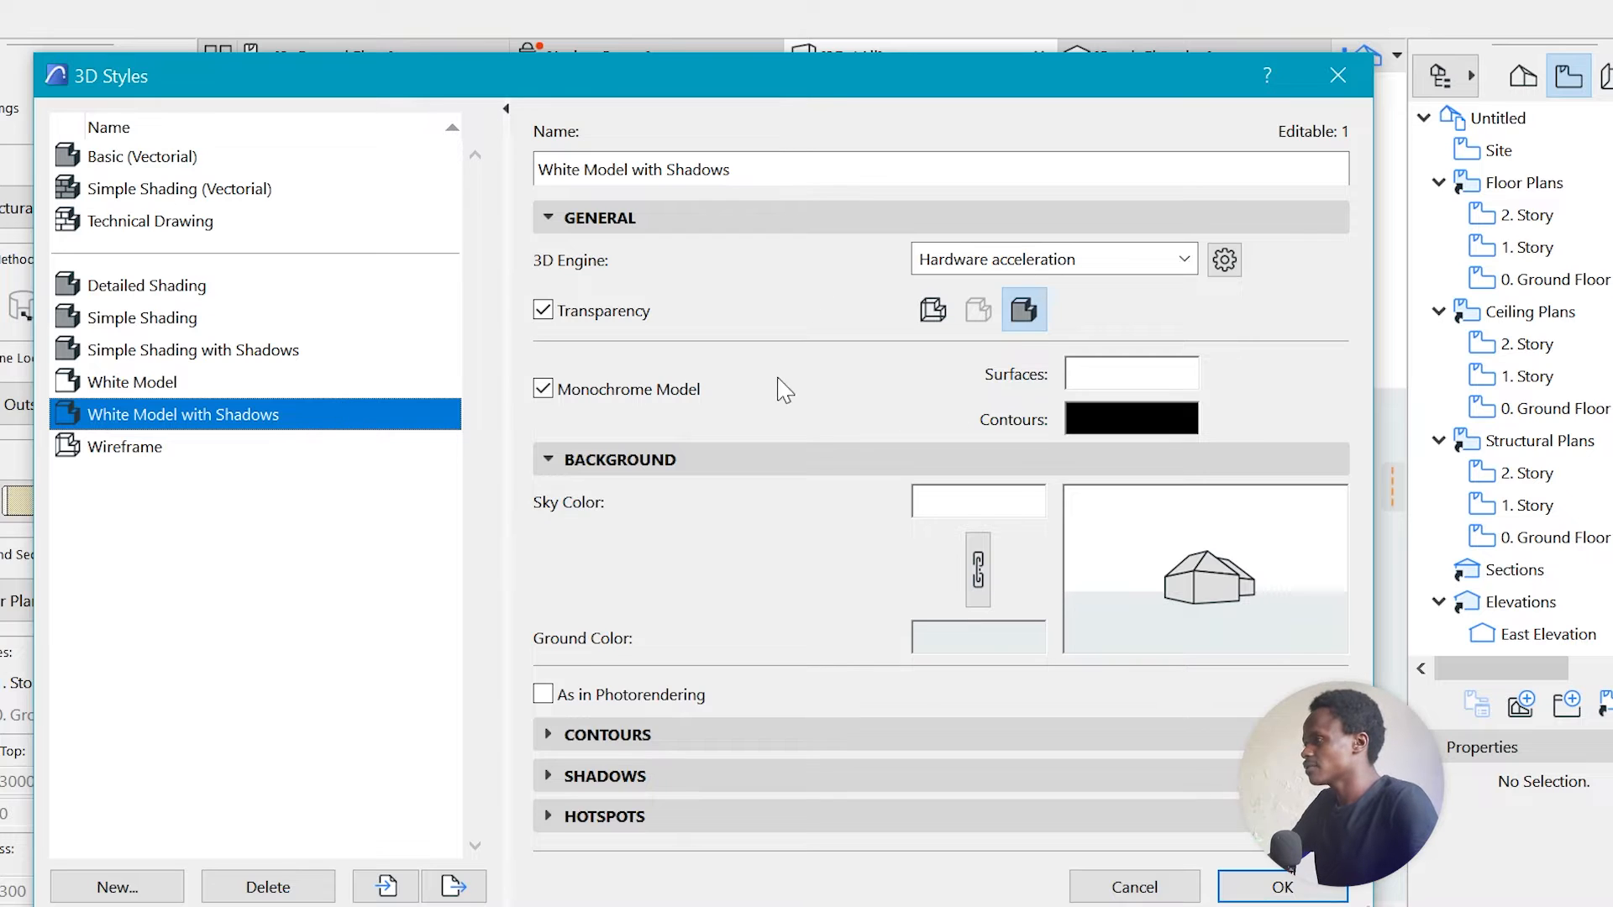
Set the sky color of the White Model with Shadows style to dark gray RGB 40, 40, 40 and save it as a custom color.
click(1032, 507)
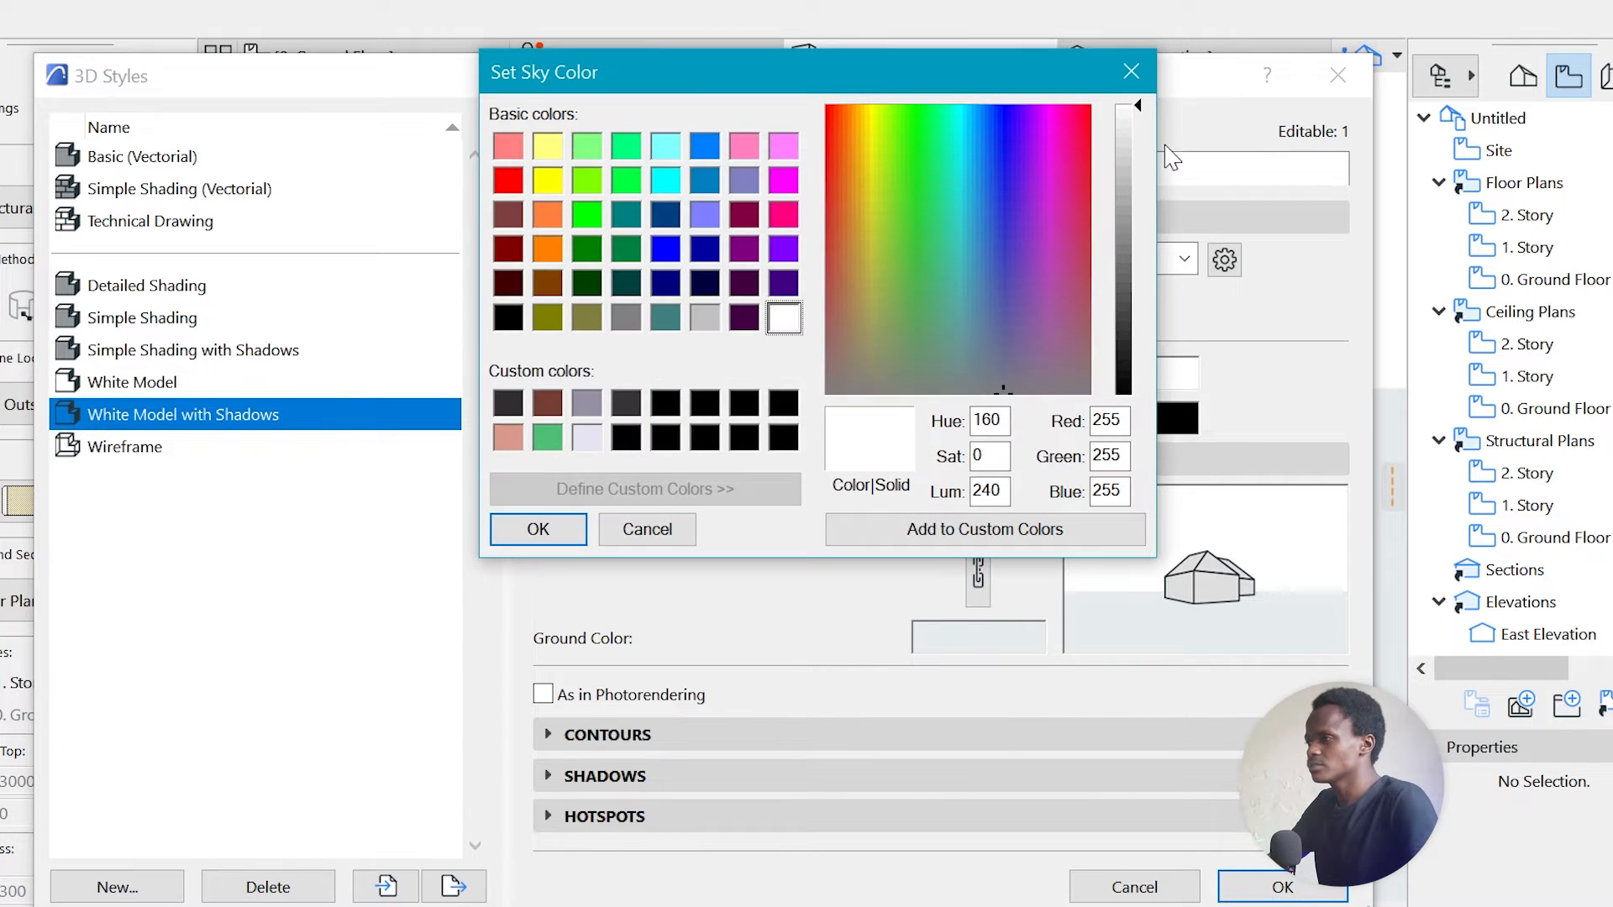
drag(1143, 126, 1140, 363)
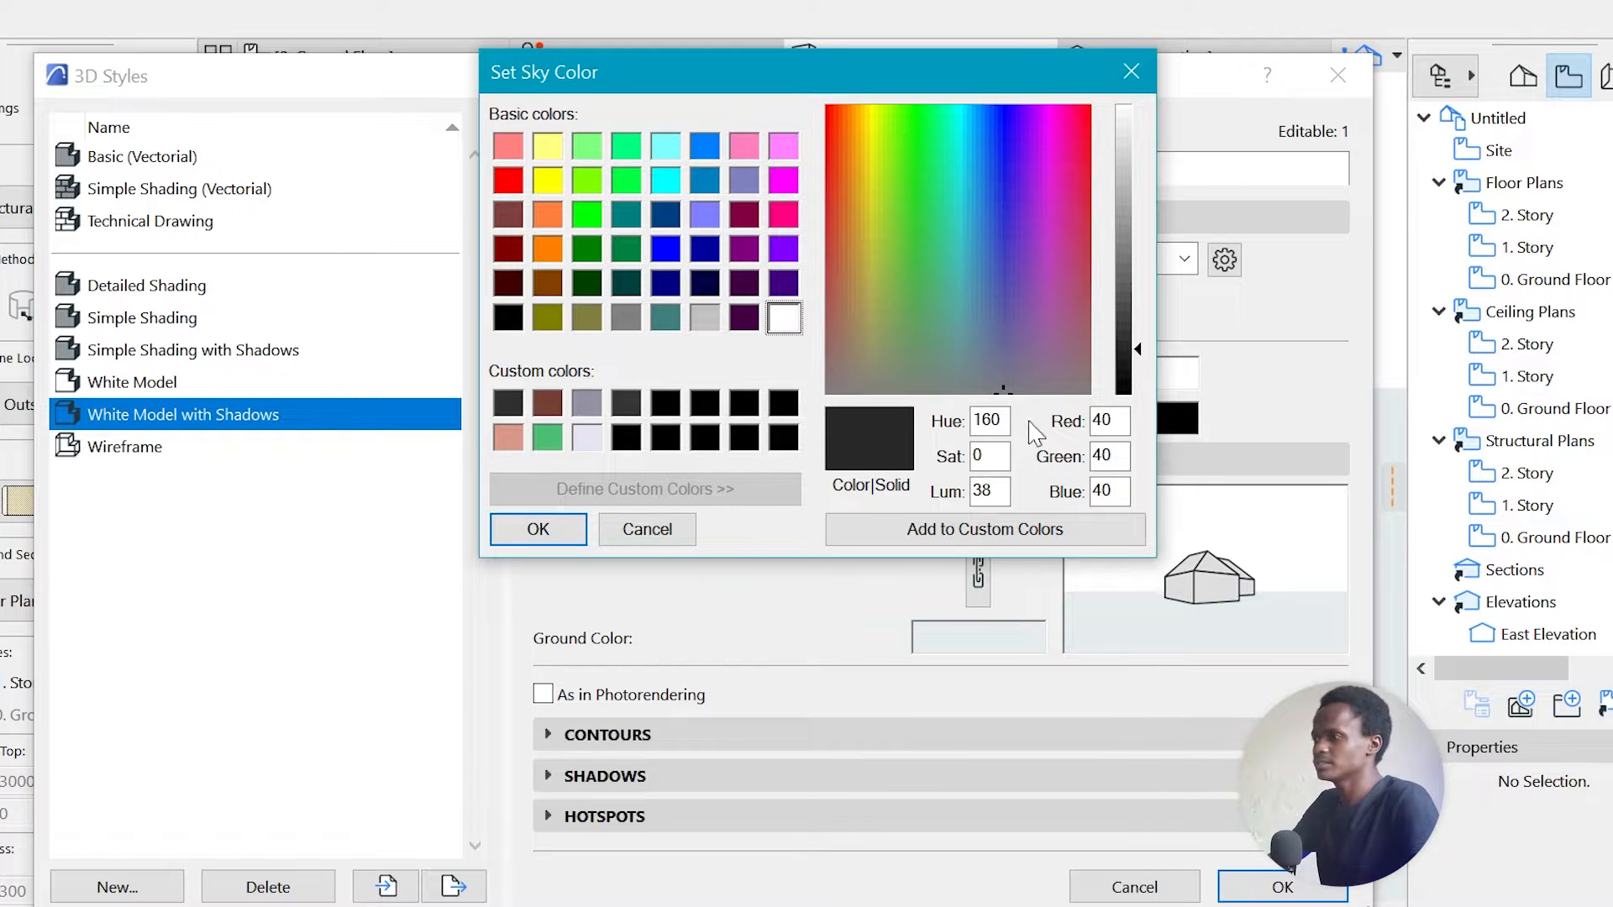
click(998, 542)
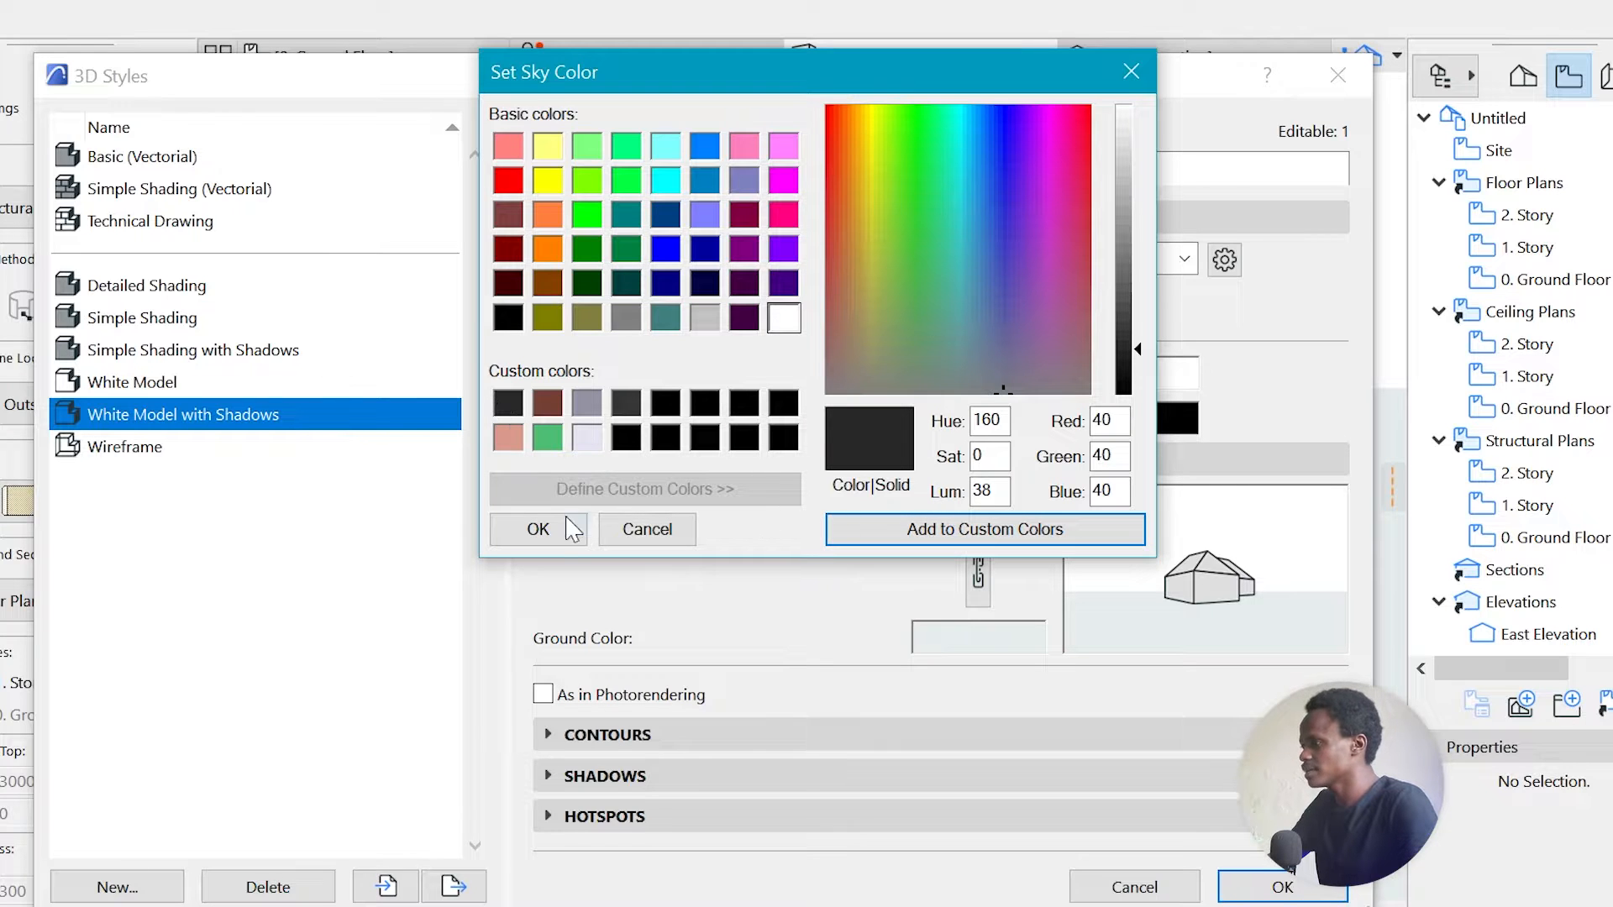
click(540, 529)
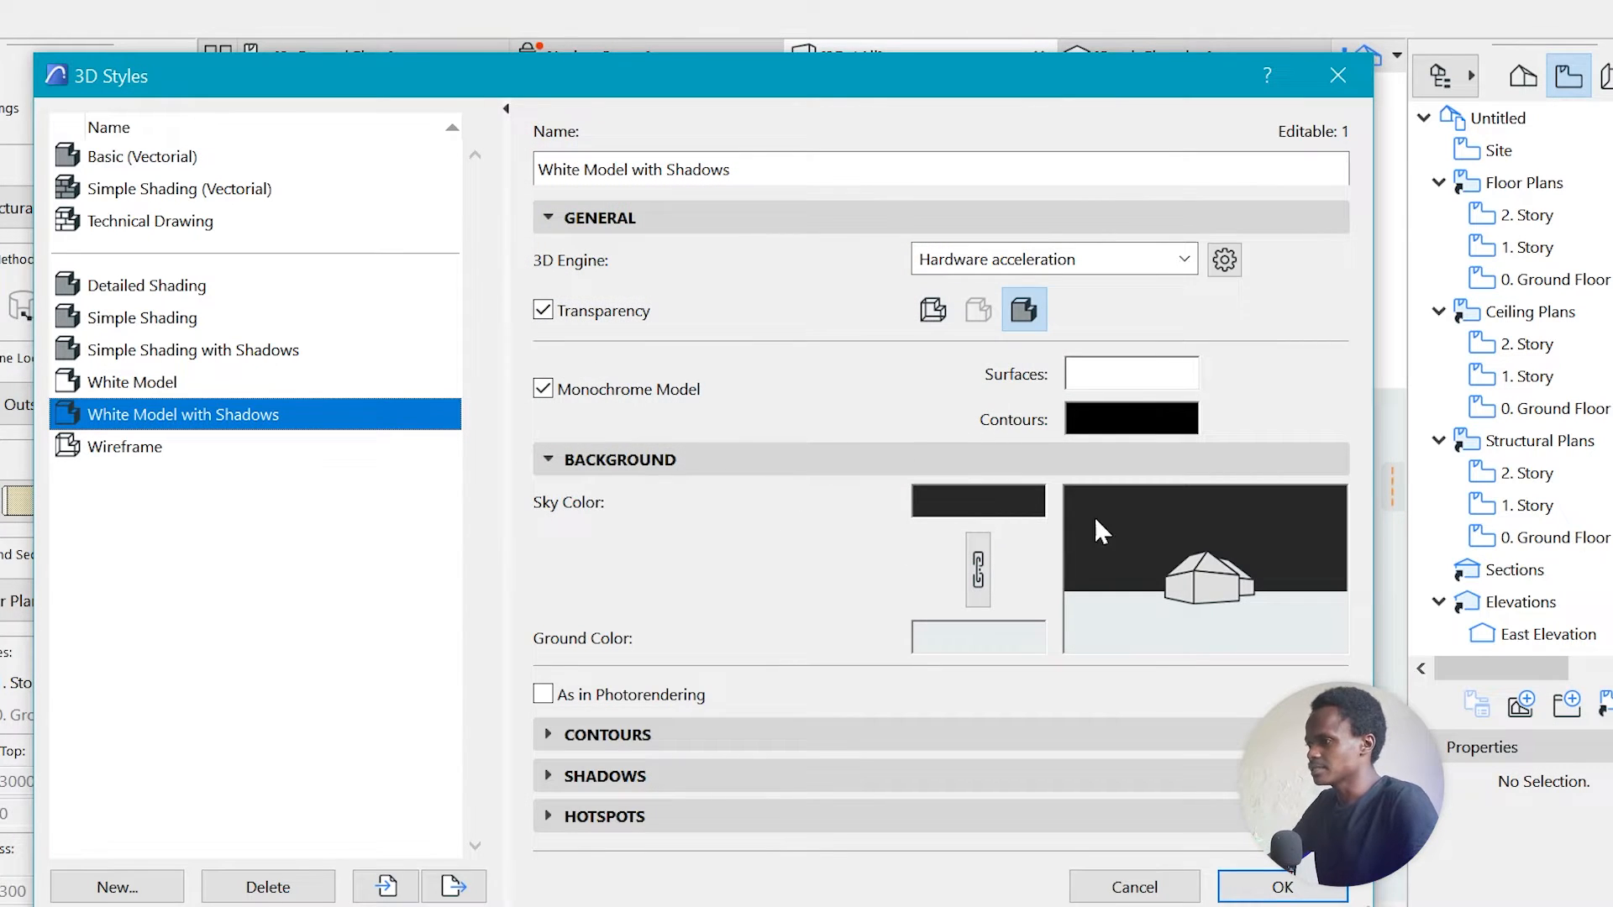
Set the style's ground color to the saved dark gray custom color, RGB 40, 40, 40, and apply the 3D style.
click(985, 639)
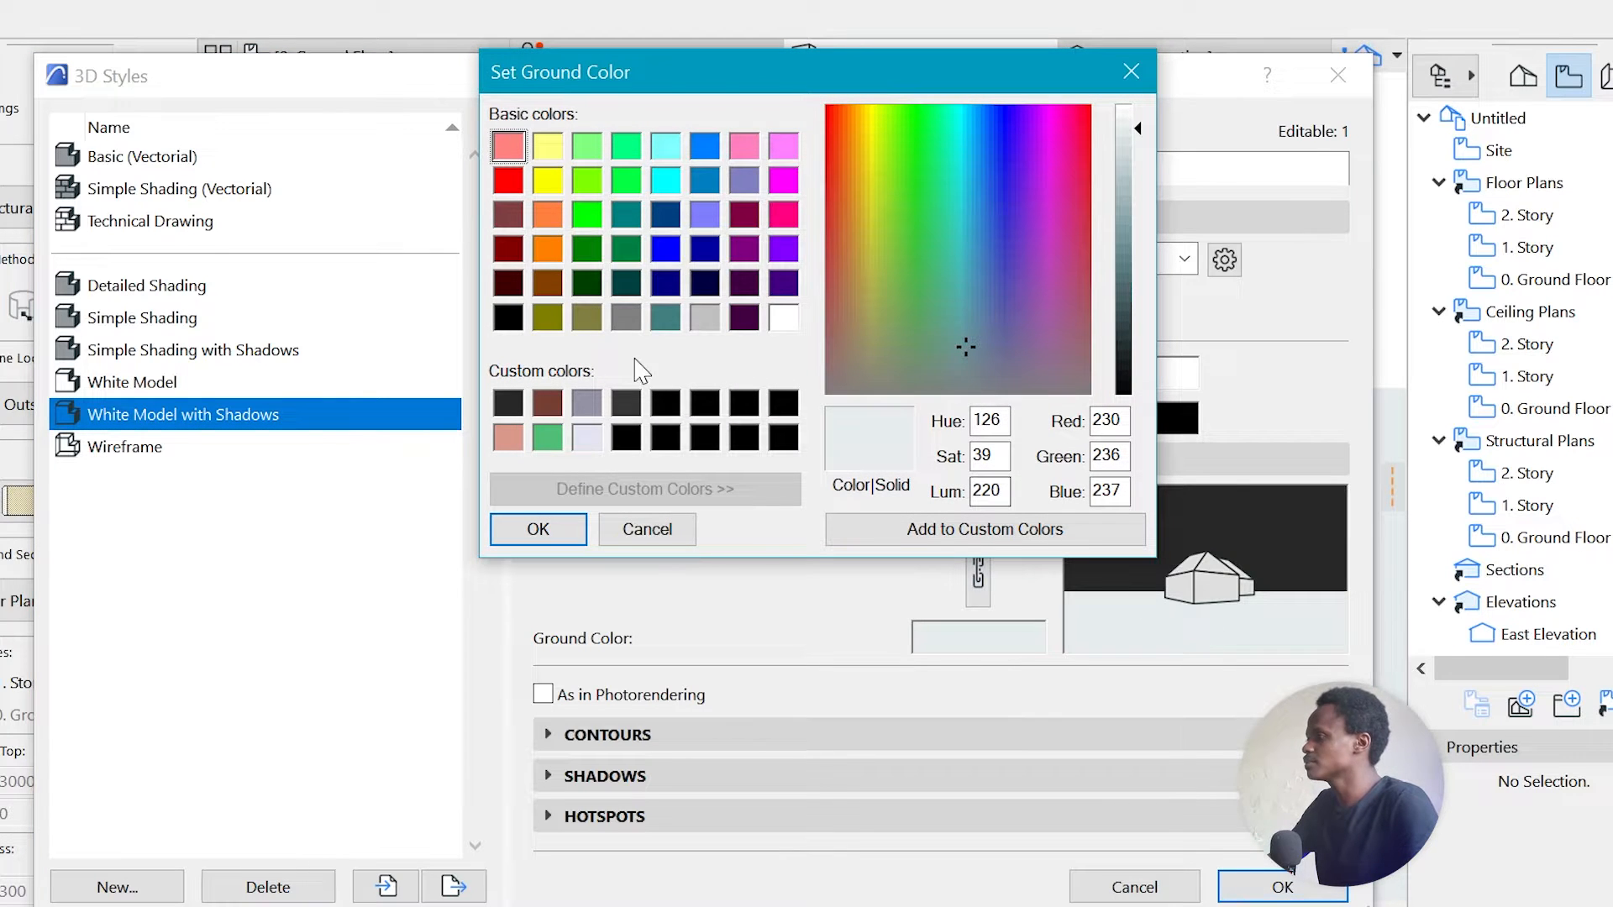
click(510, 406)
click(932, 529)
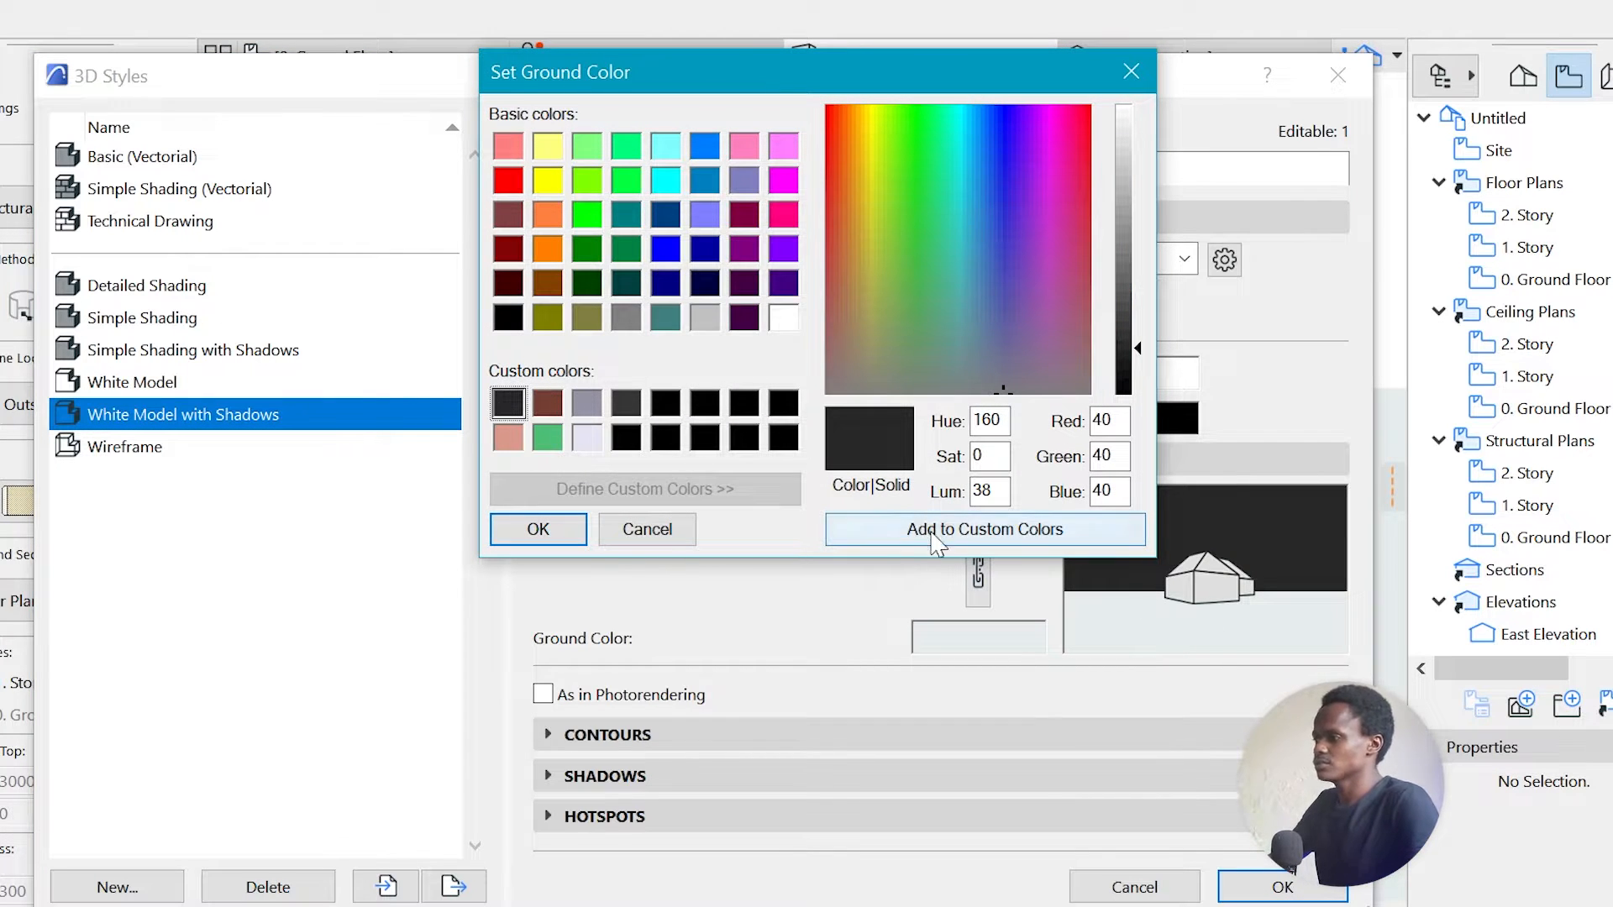
click(538, 530)
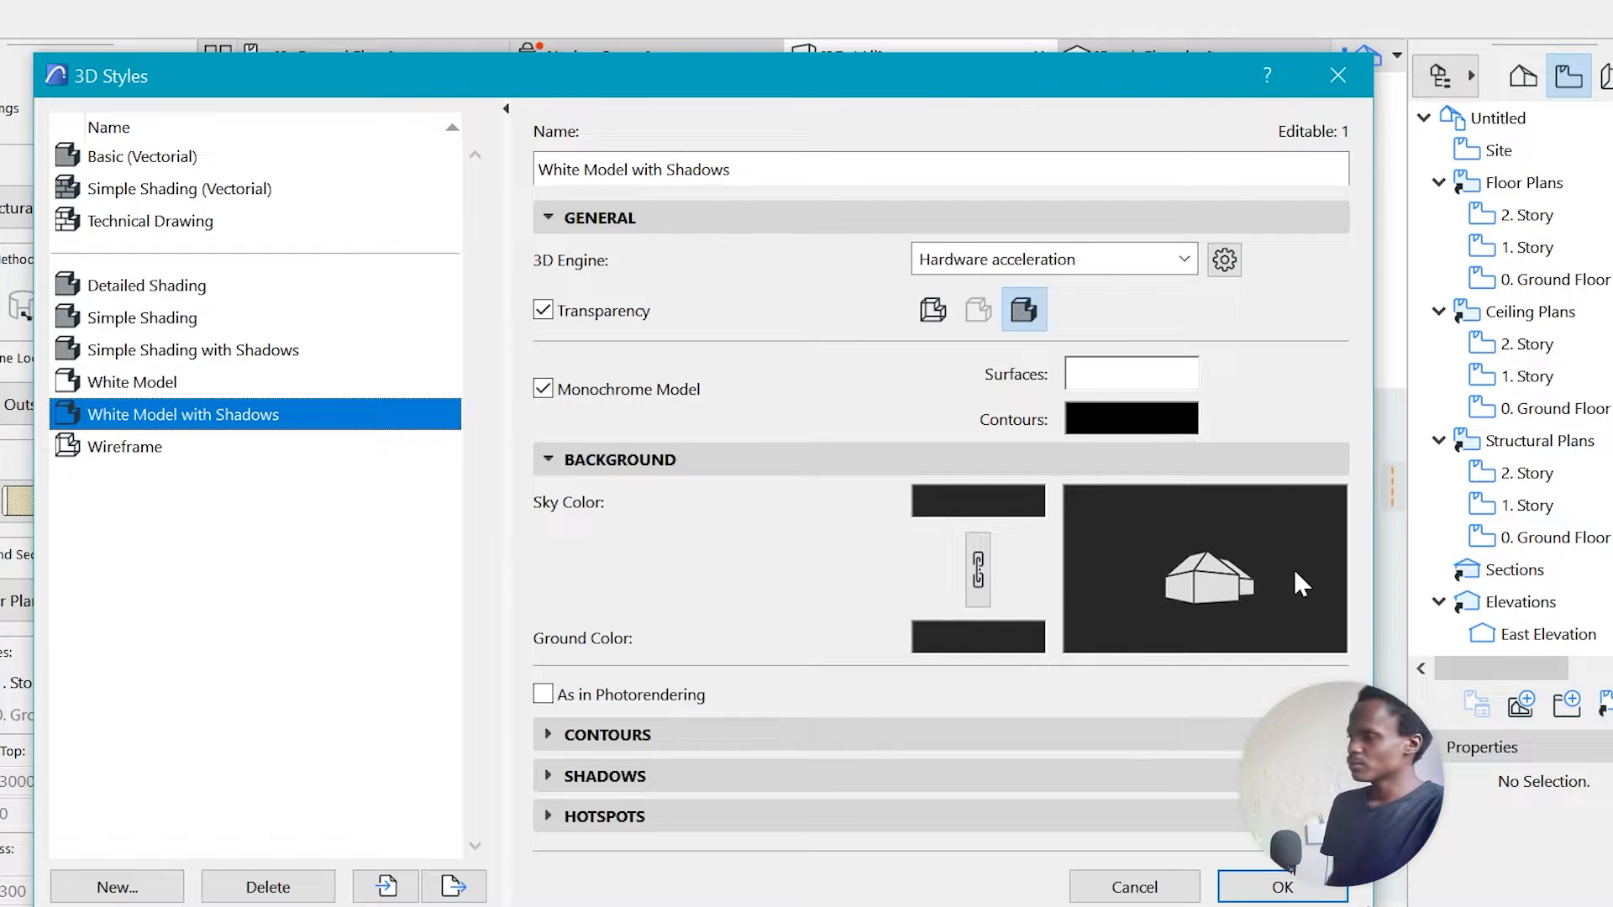
click(1282, 887)
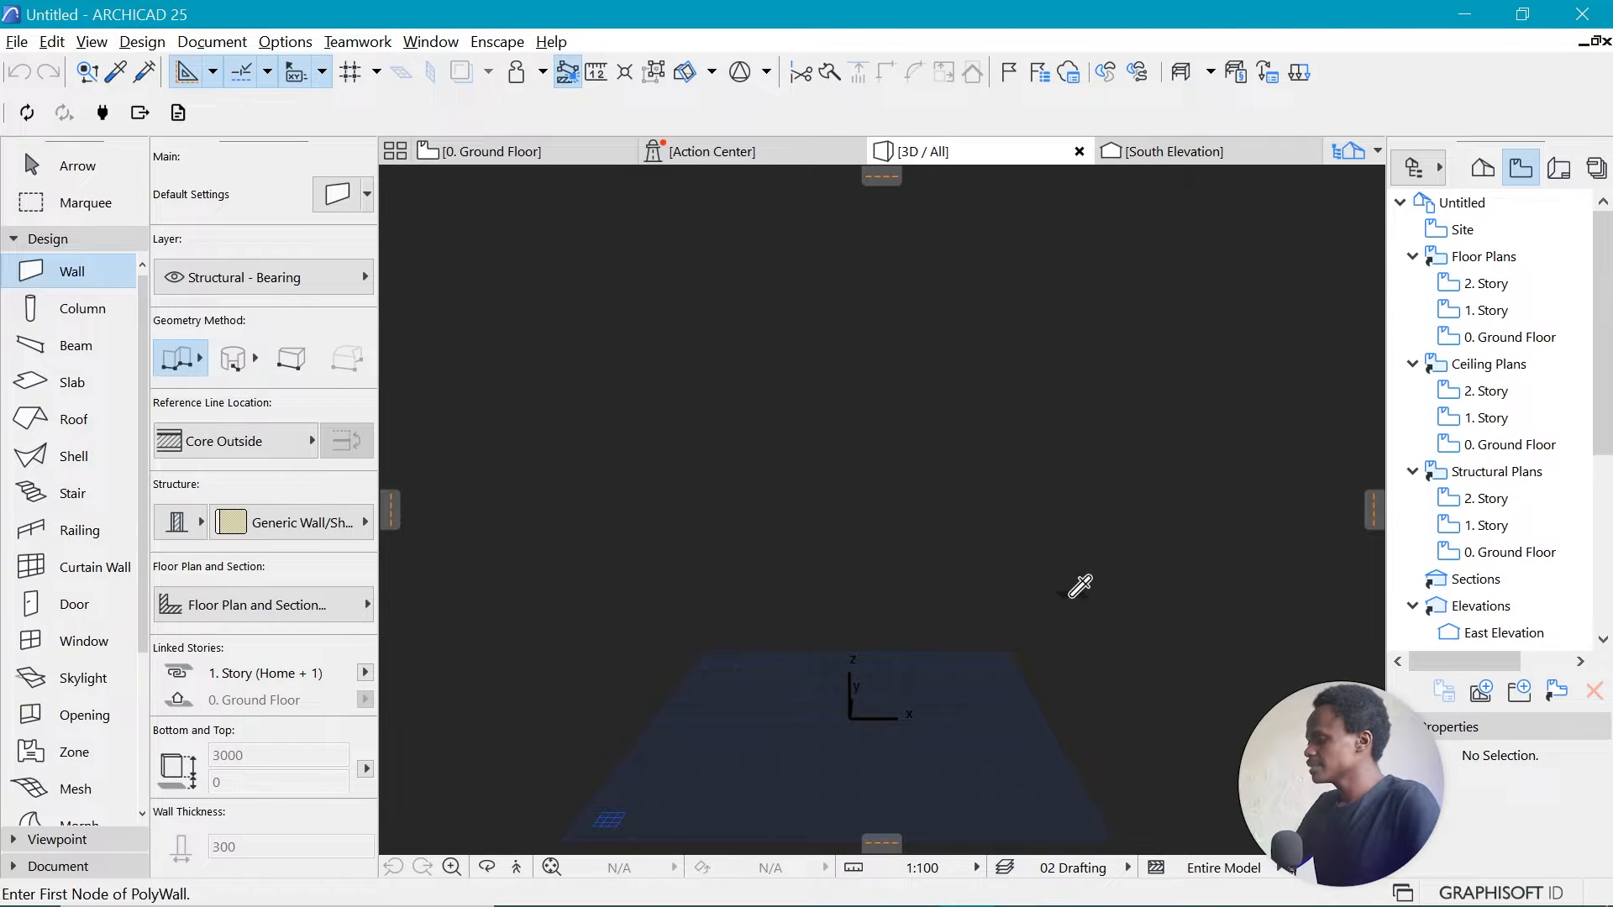
Switch to the reference image shot.JPG to examine the building's slabs and walls, and return to the ARCHICAD 3D view.
key(alt+Tab)
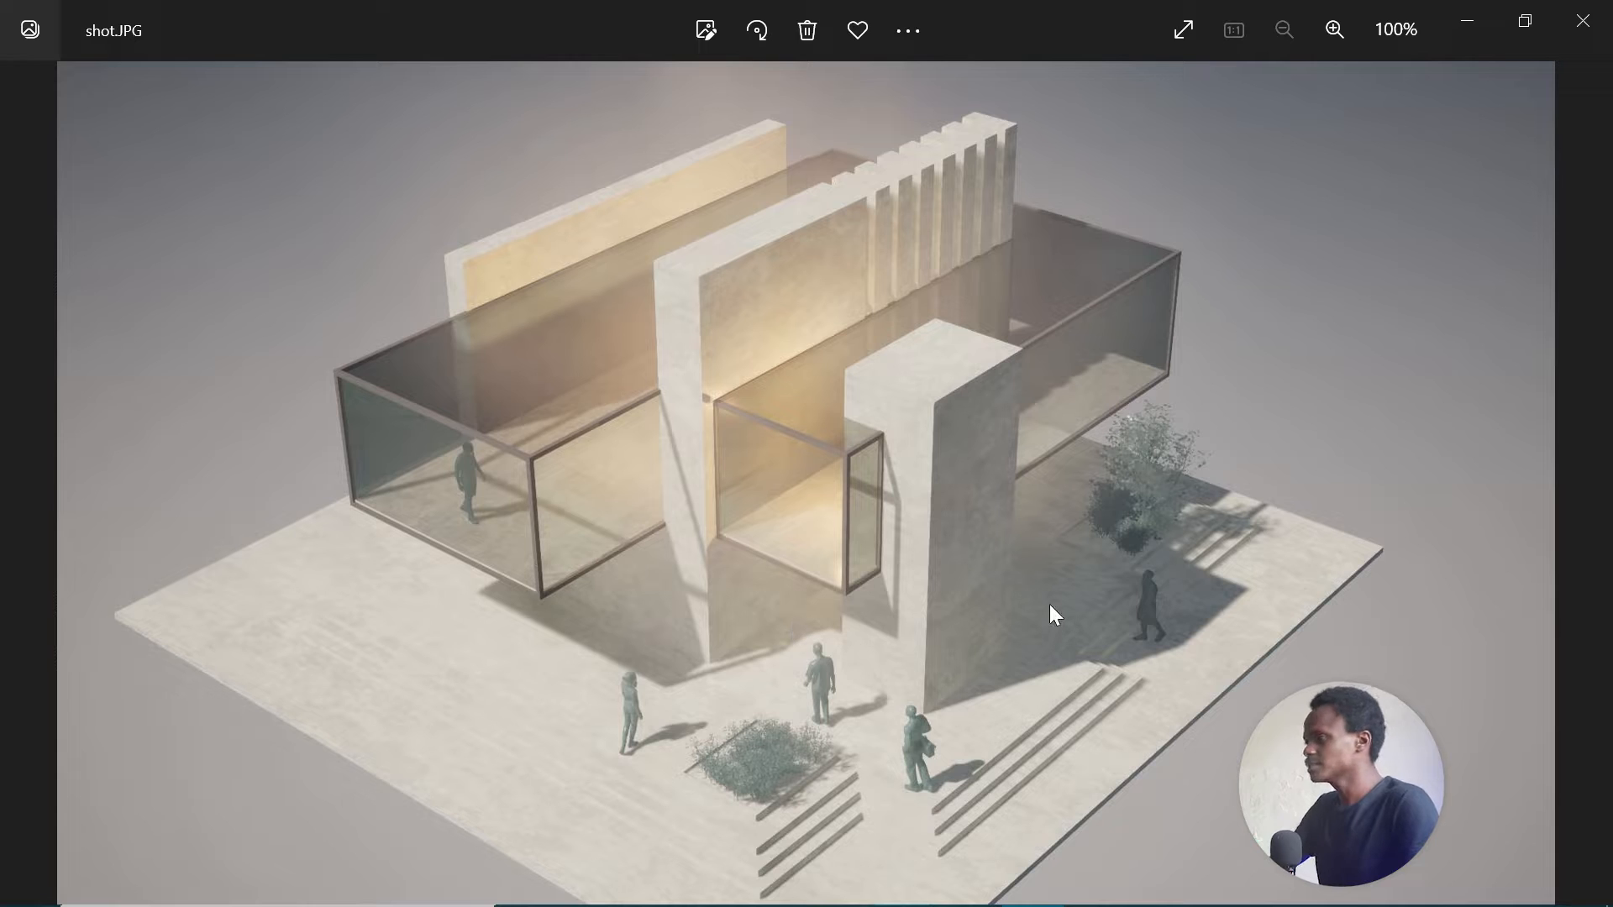
key(alt+Tab)
click(679, 371)
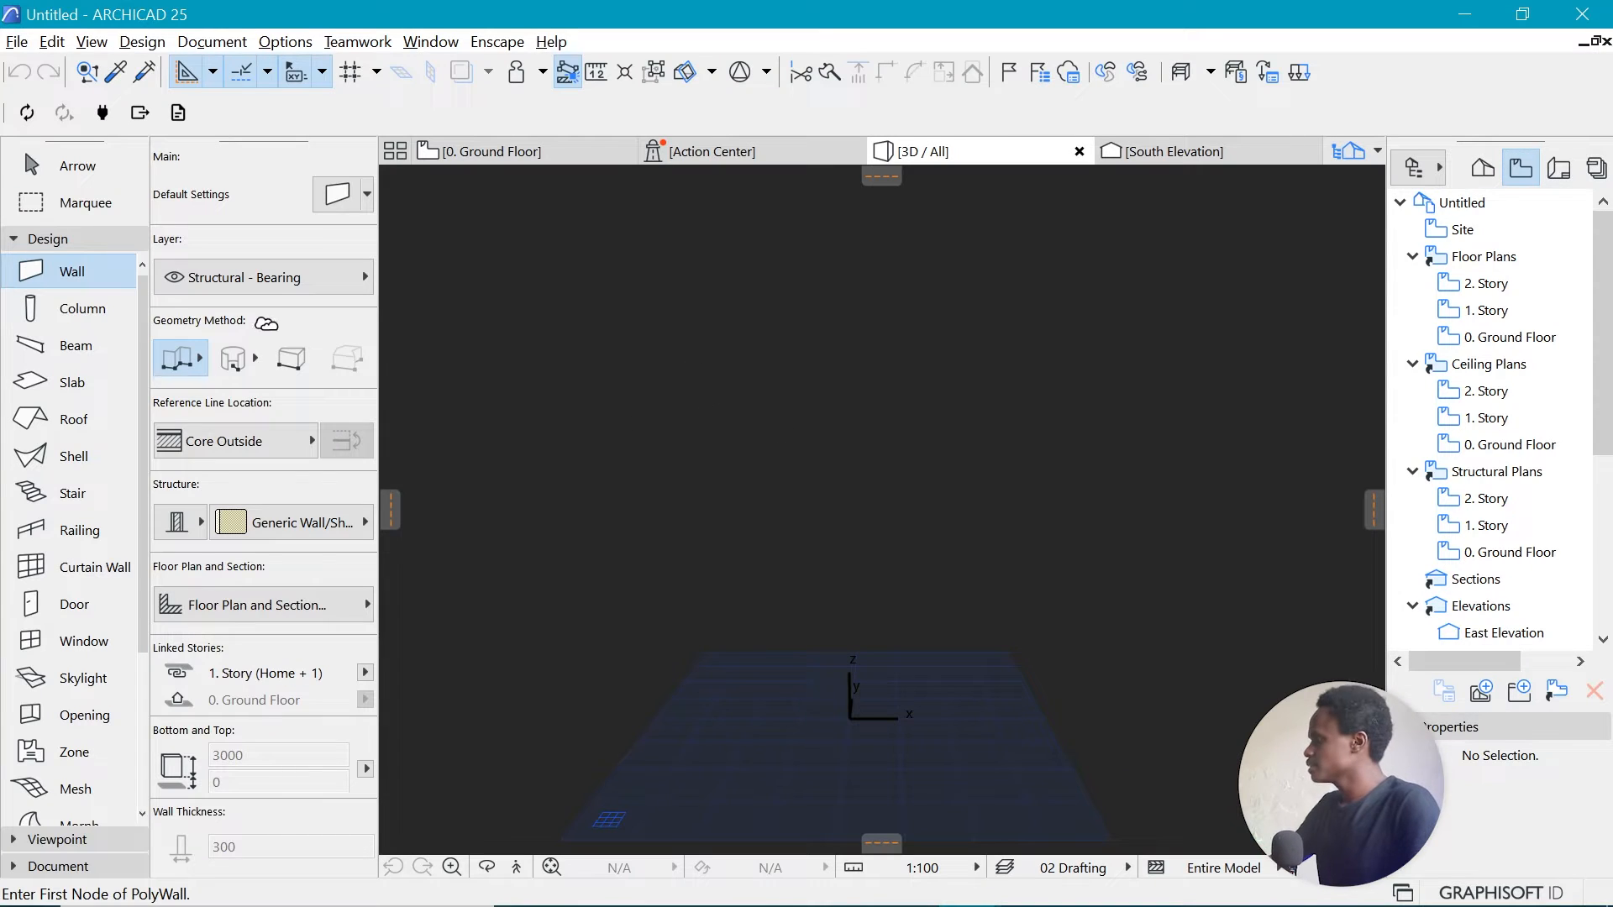
Draw a rectangular slab measuring 20000 by 20000 on the ground floor in the 3D view.
click(67, 382)
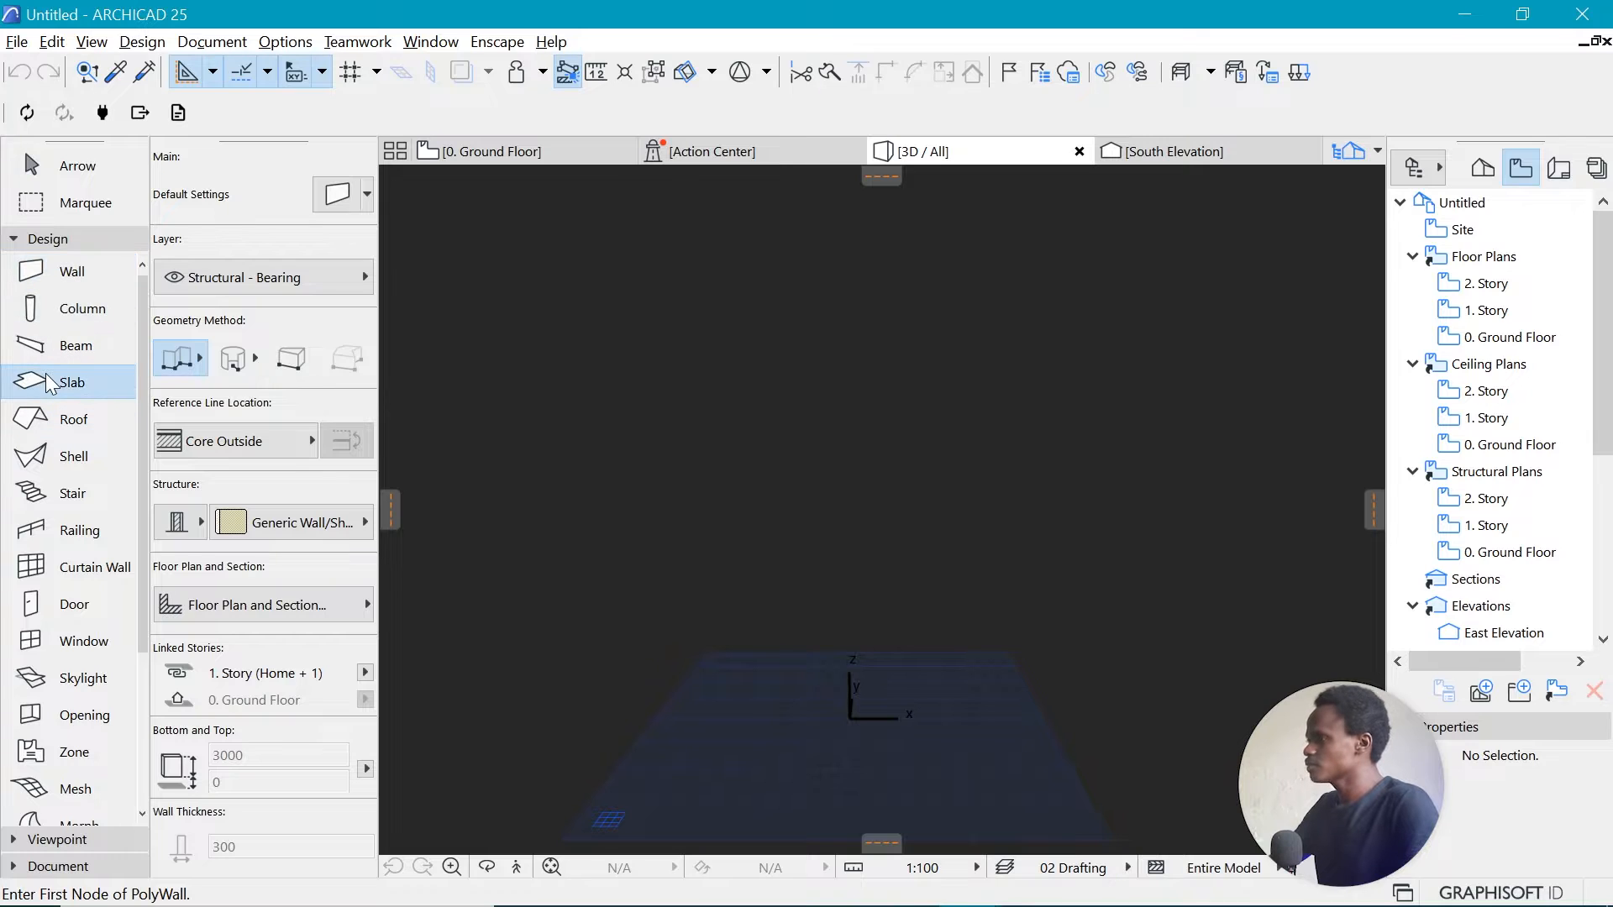
scroll(733, 387, down, 2)
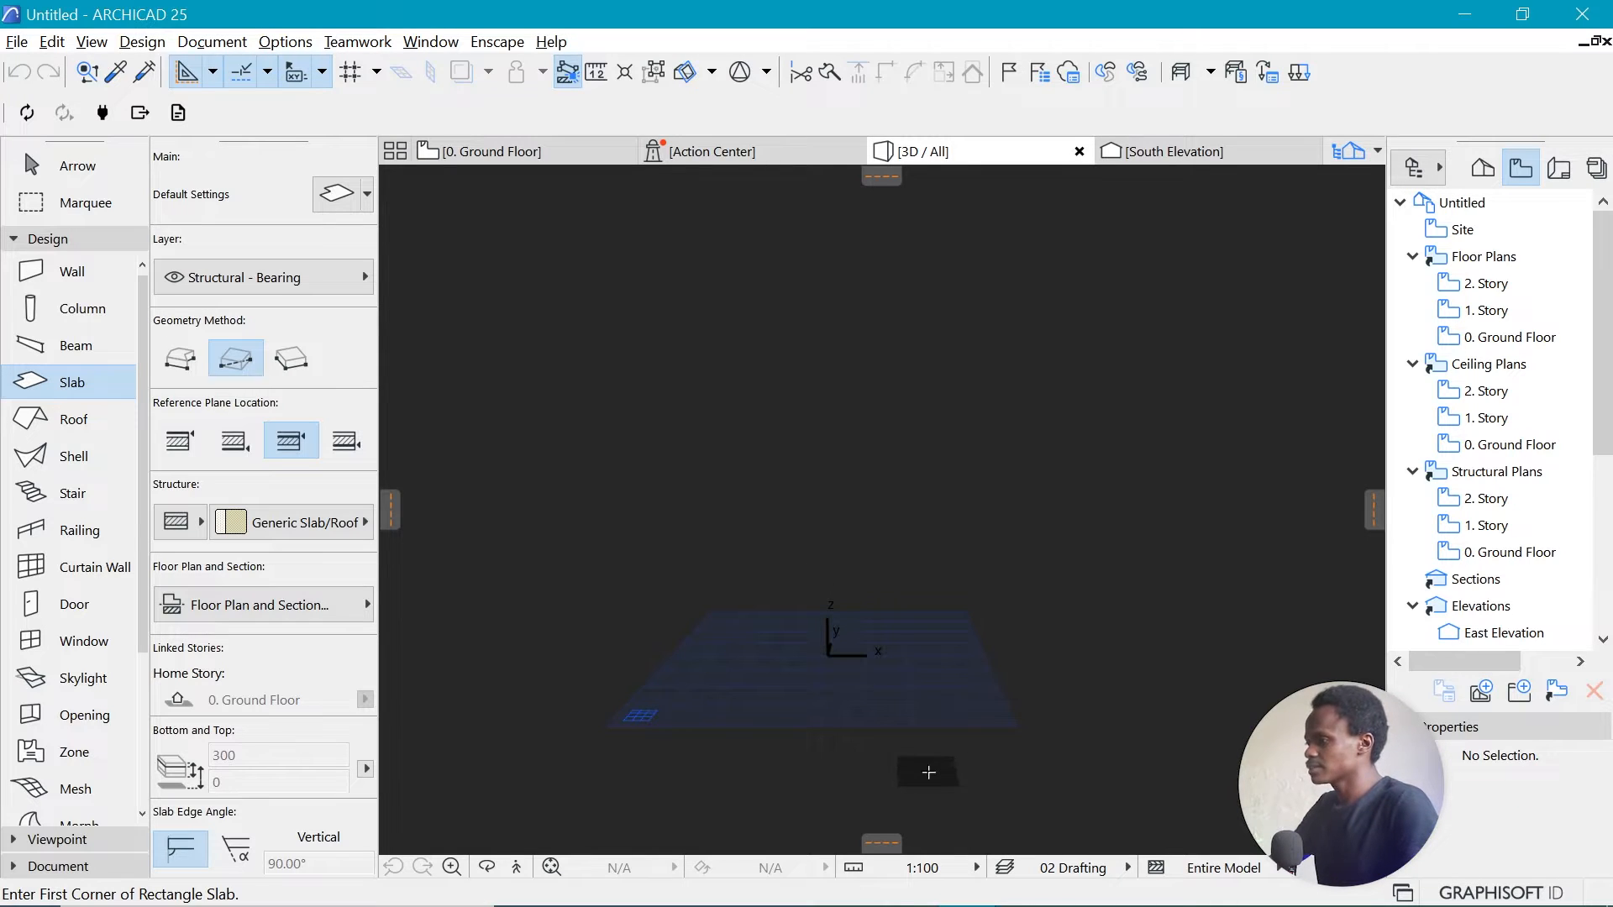
scroll(929, 772, up, 5)
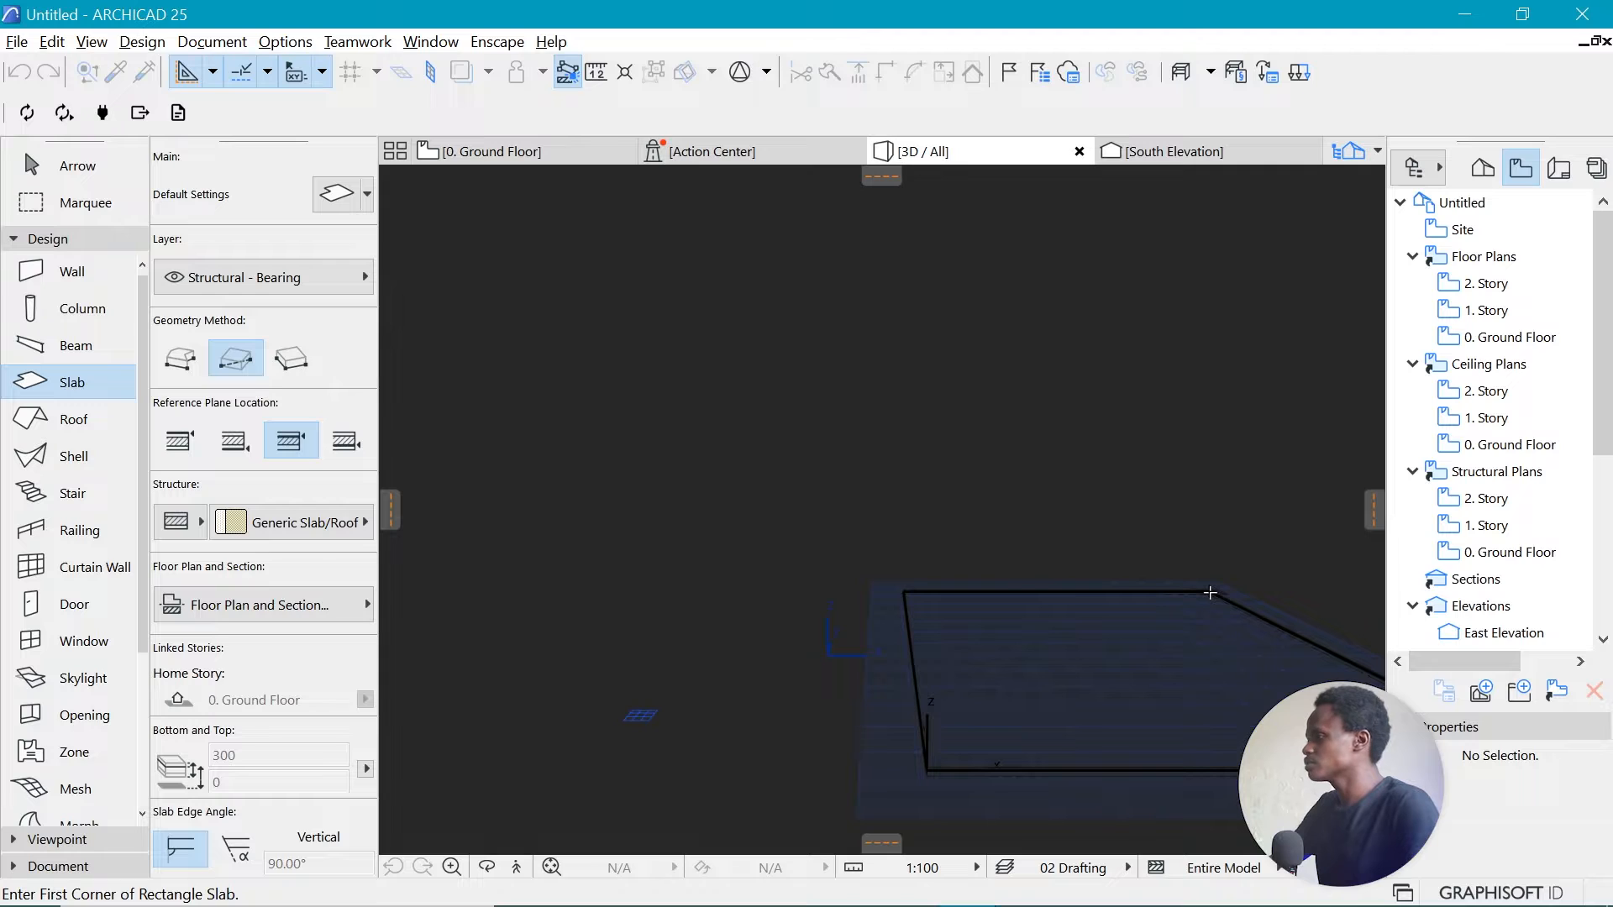
click(1210, 593)
scroll(1134, 592, down, 3)
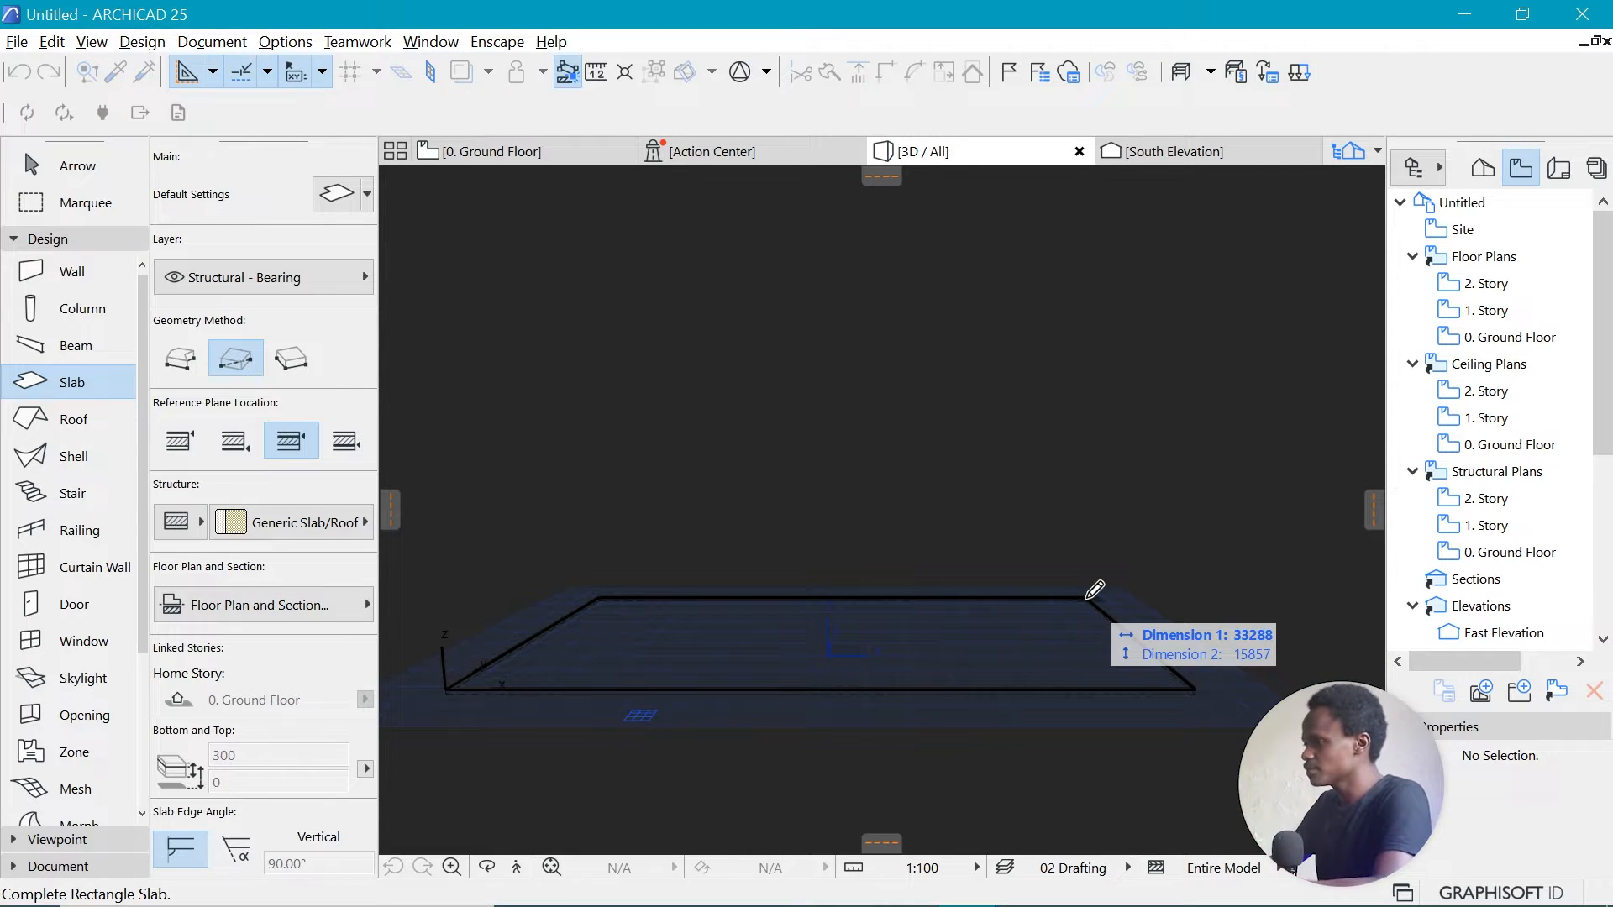
key(Tab)
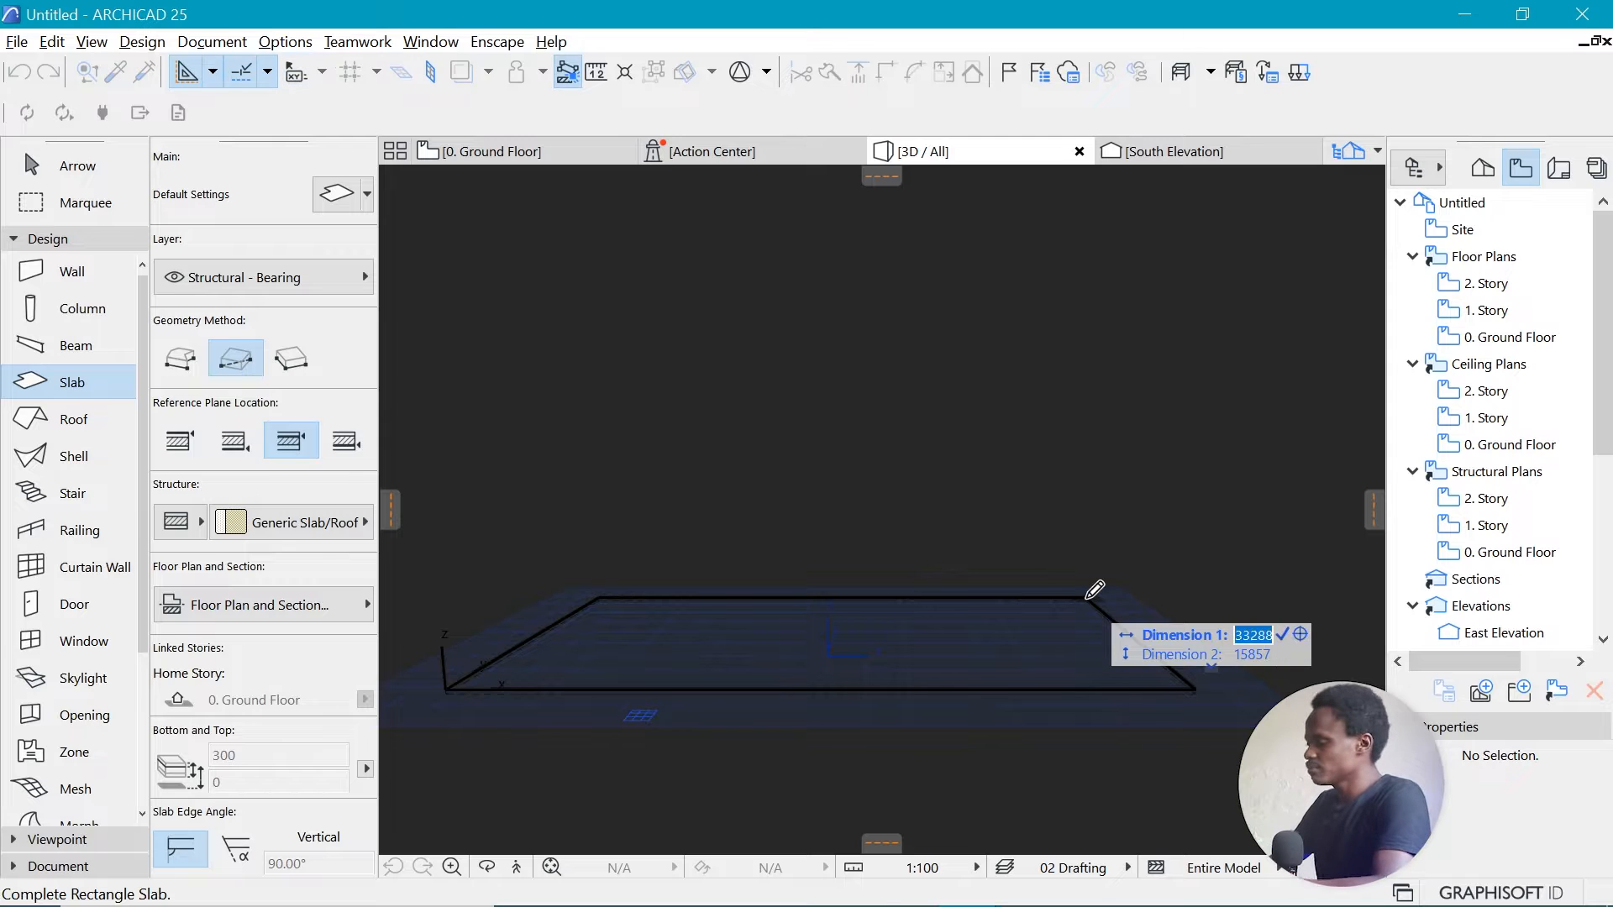
text(20000)
key(Tab)
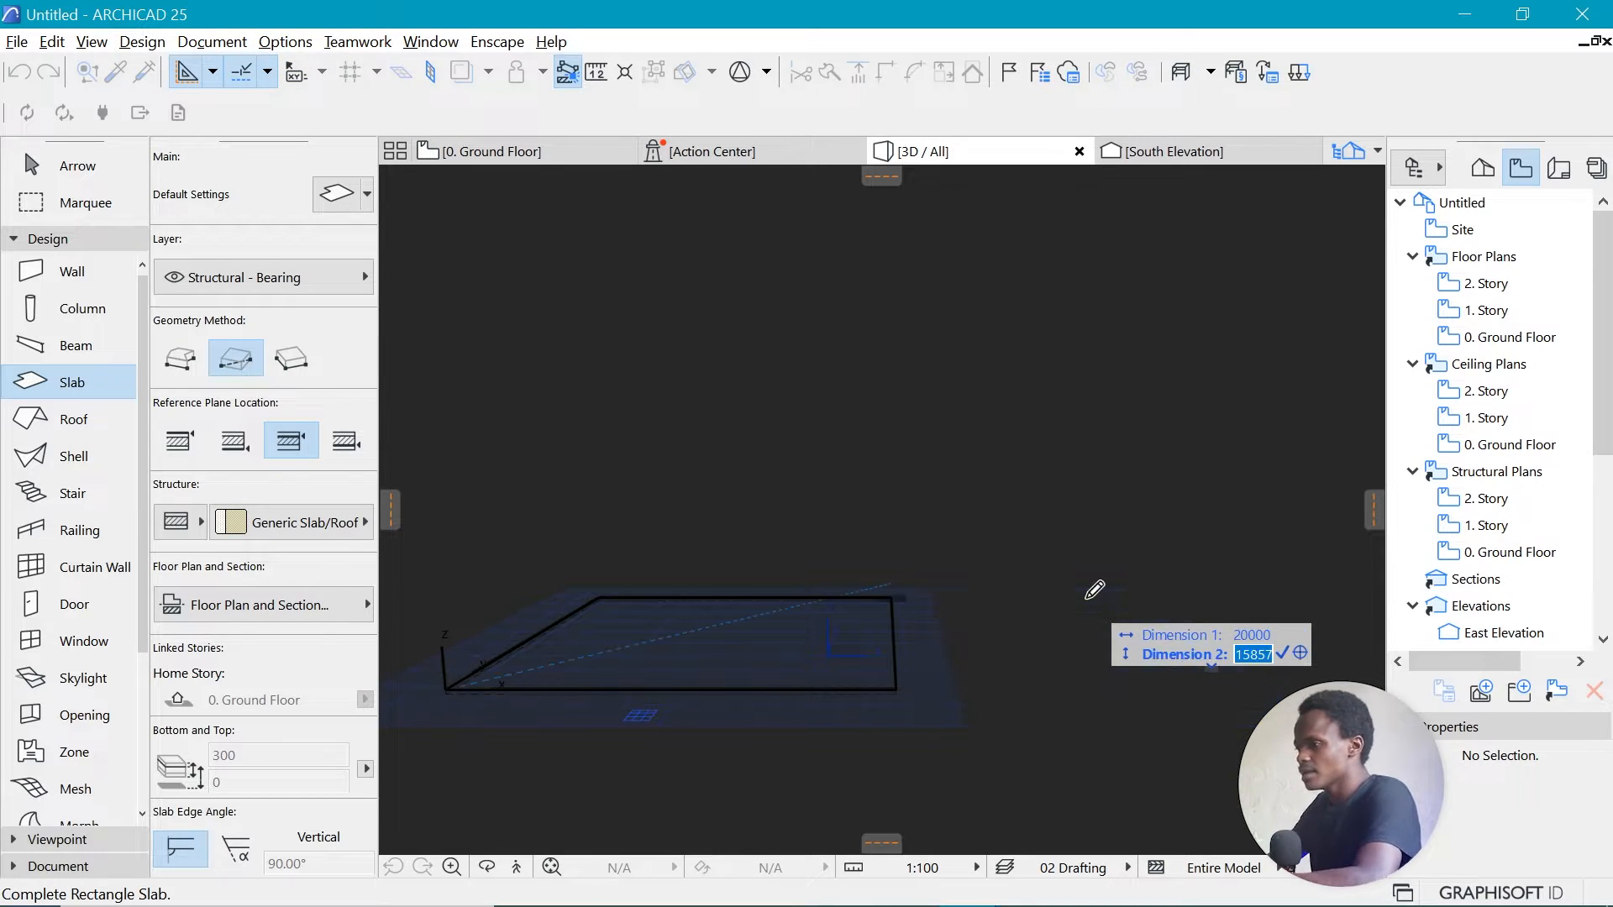
key(BackSpace)
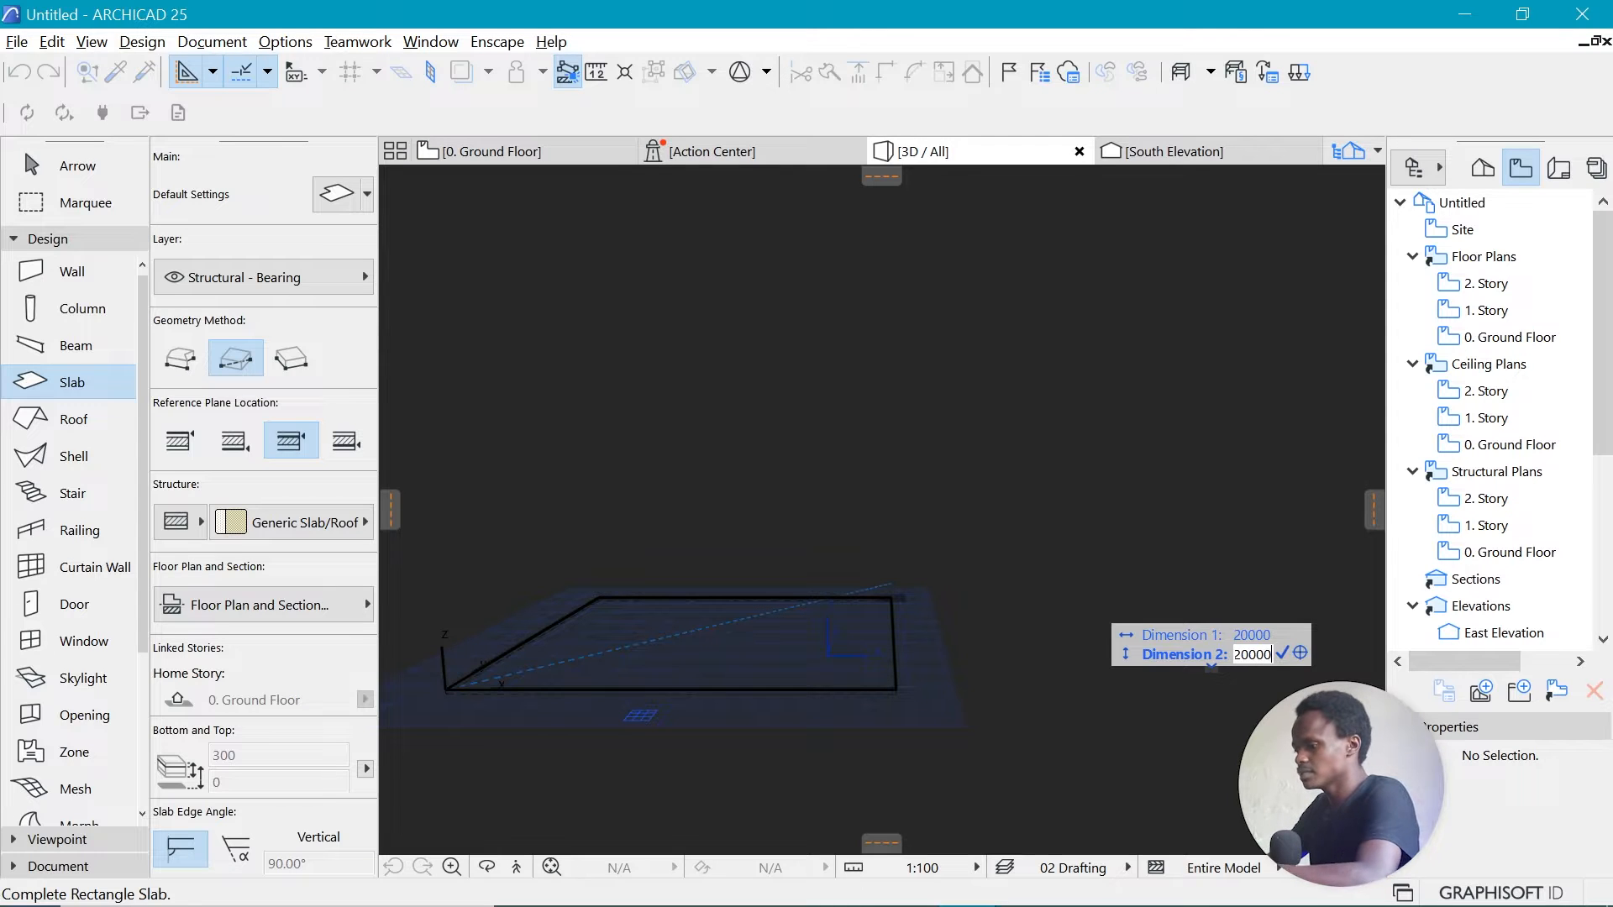
key(Return)
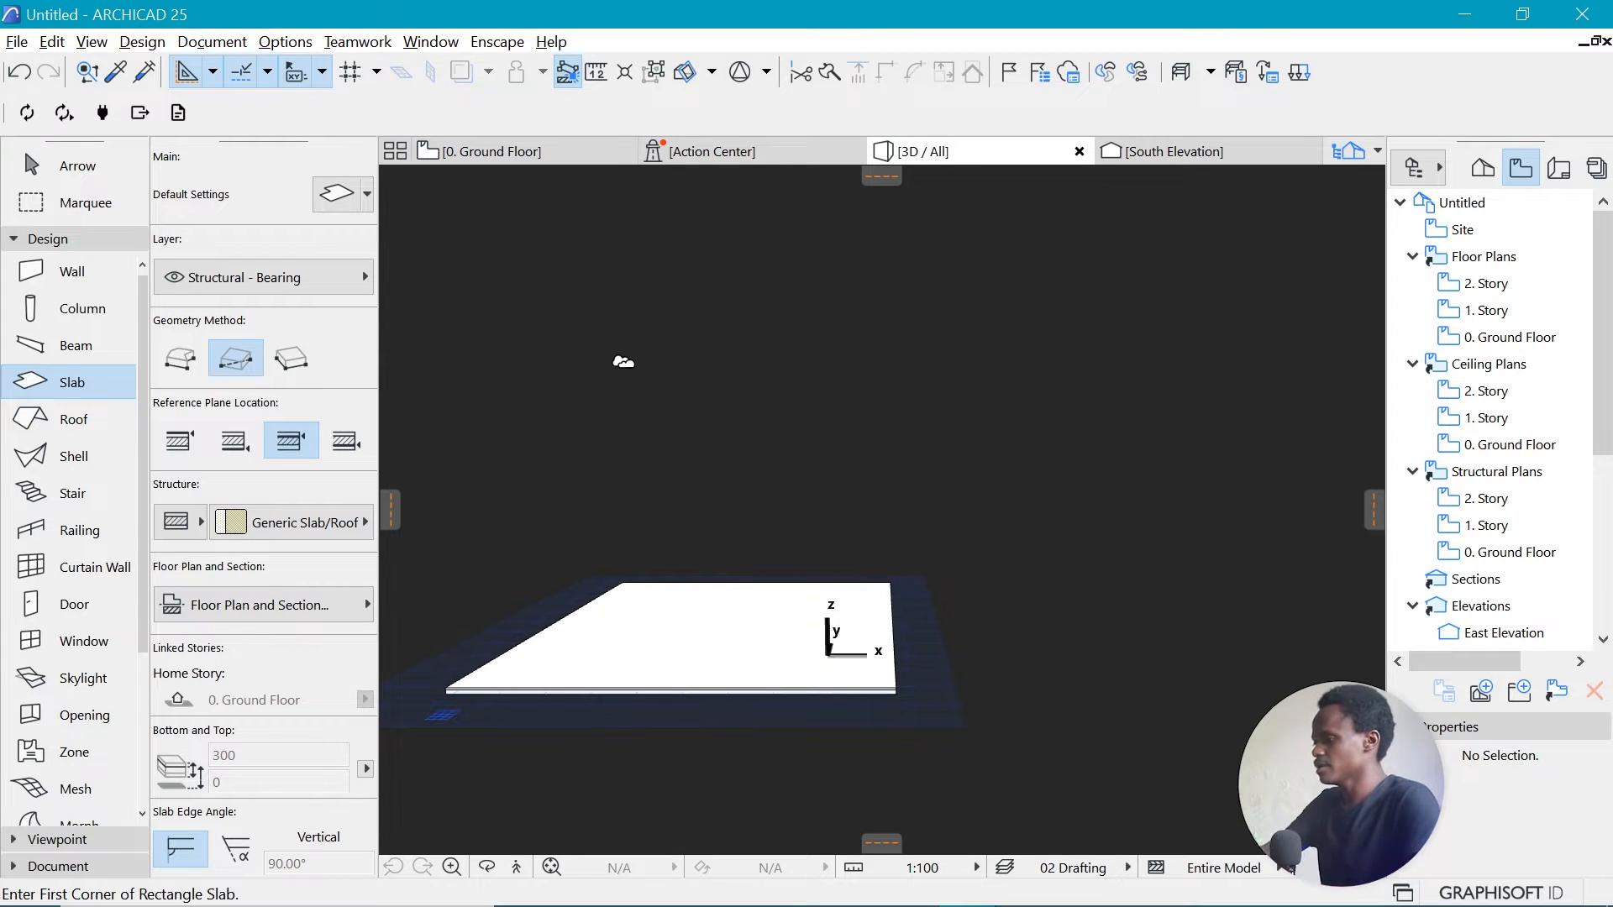
Change the selected slab to a basic concrete structure with a thickness of 150.
shift+middle_drag(624, 362, 828, 515)
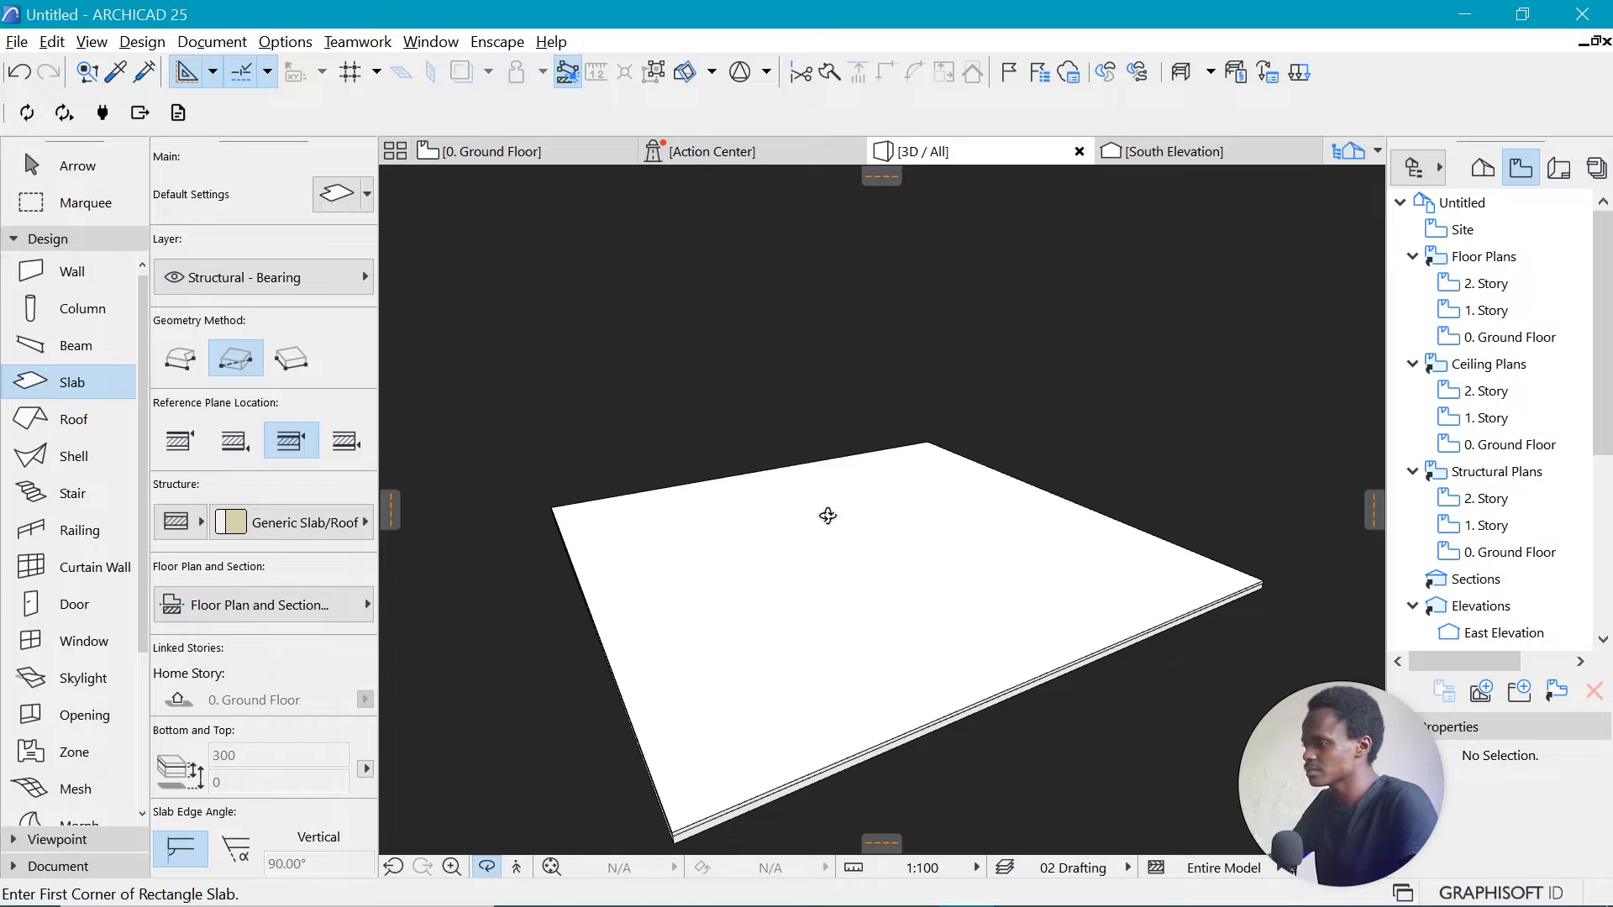
shift+middle_drag(827, 516, 794, 499)
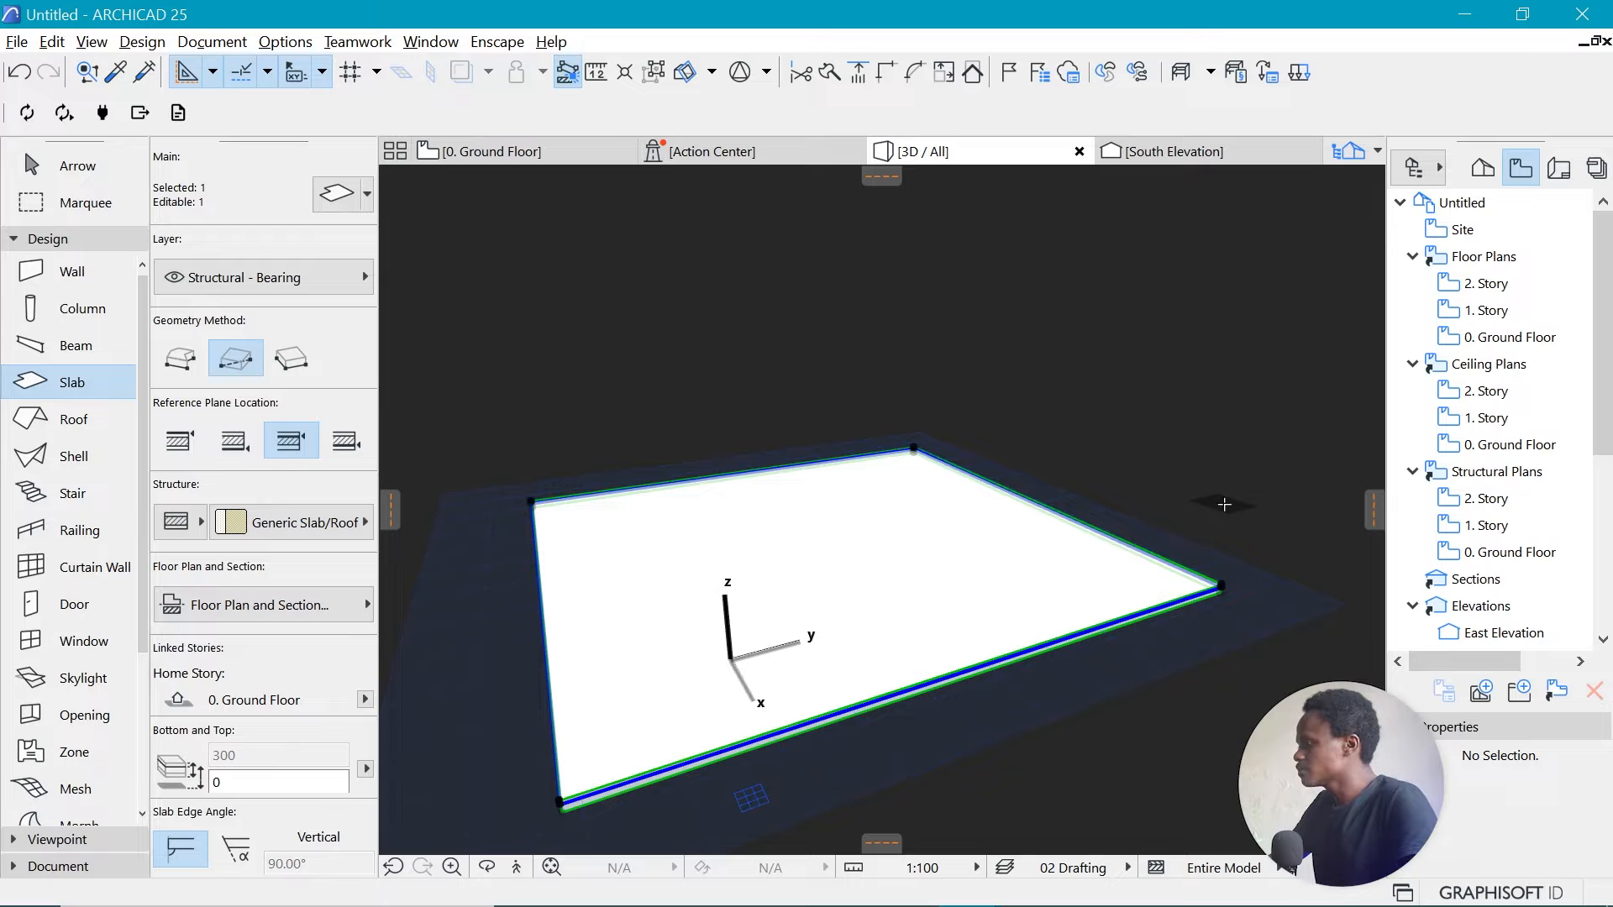
click(181, 521)
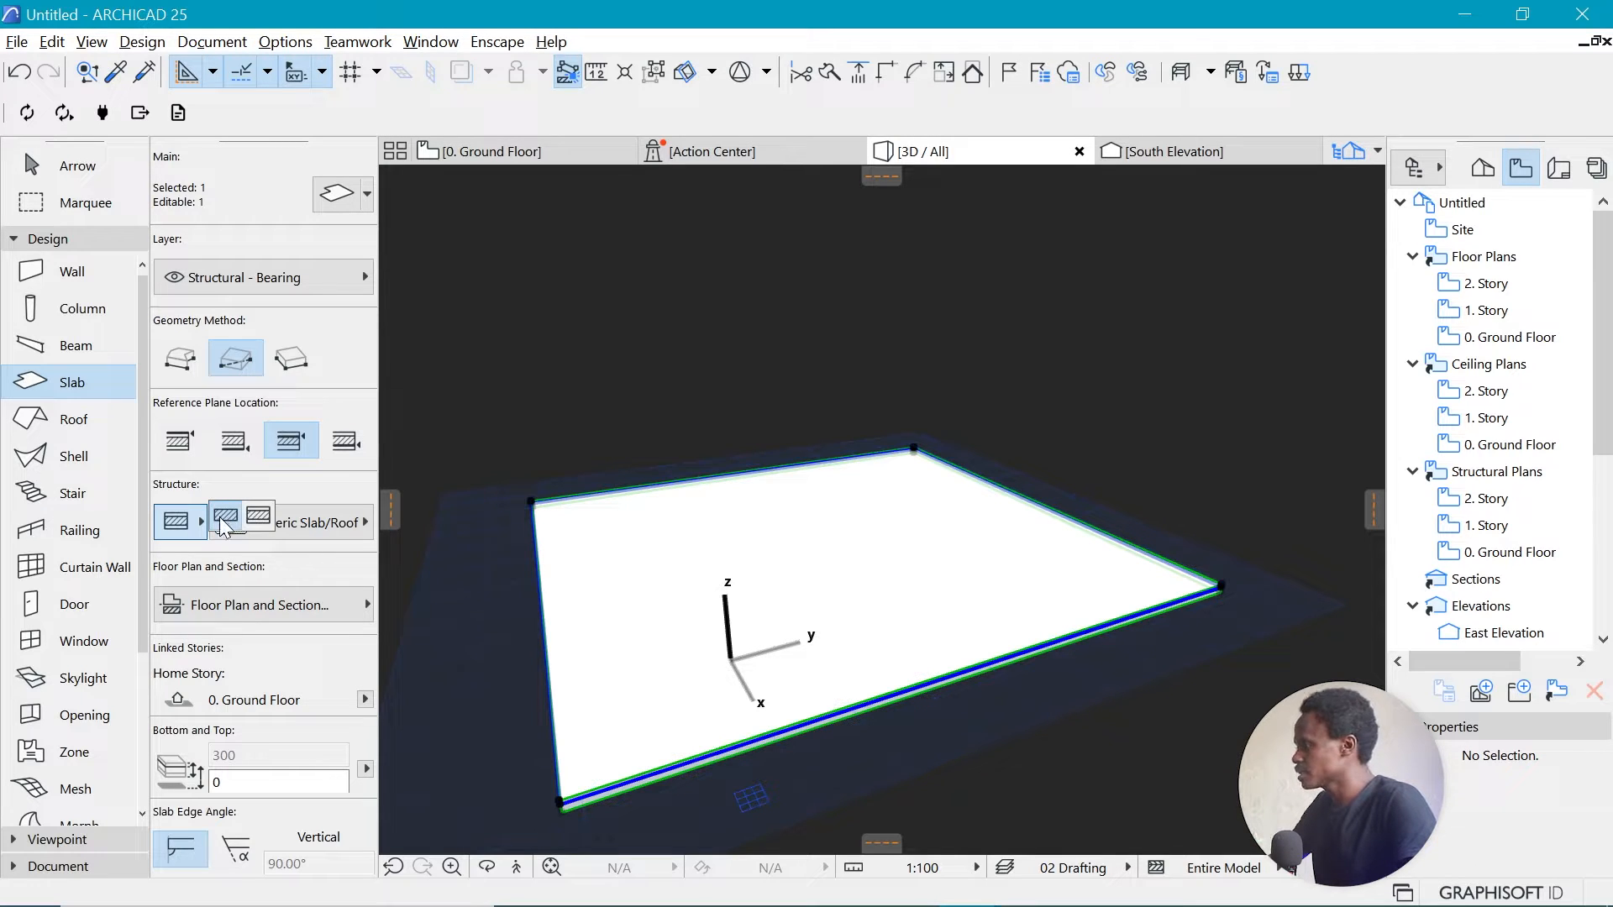
click(224, 519)
click(217, 756)
text(150)
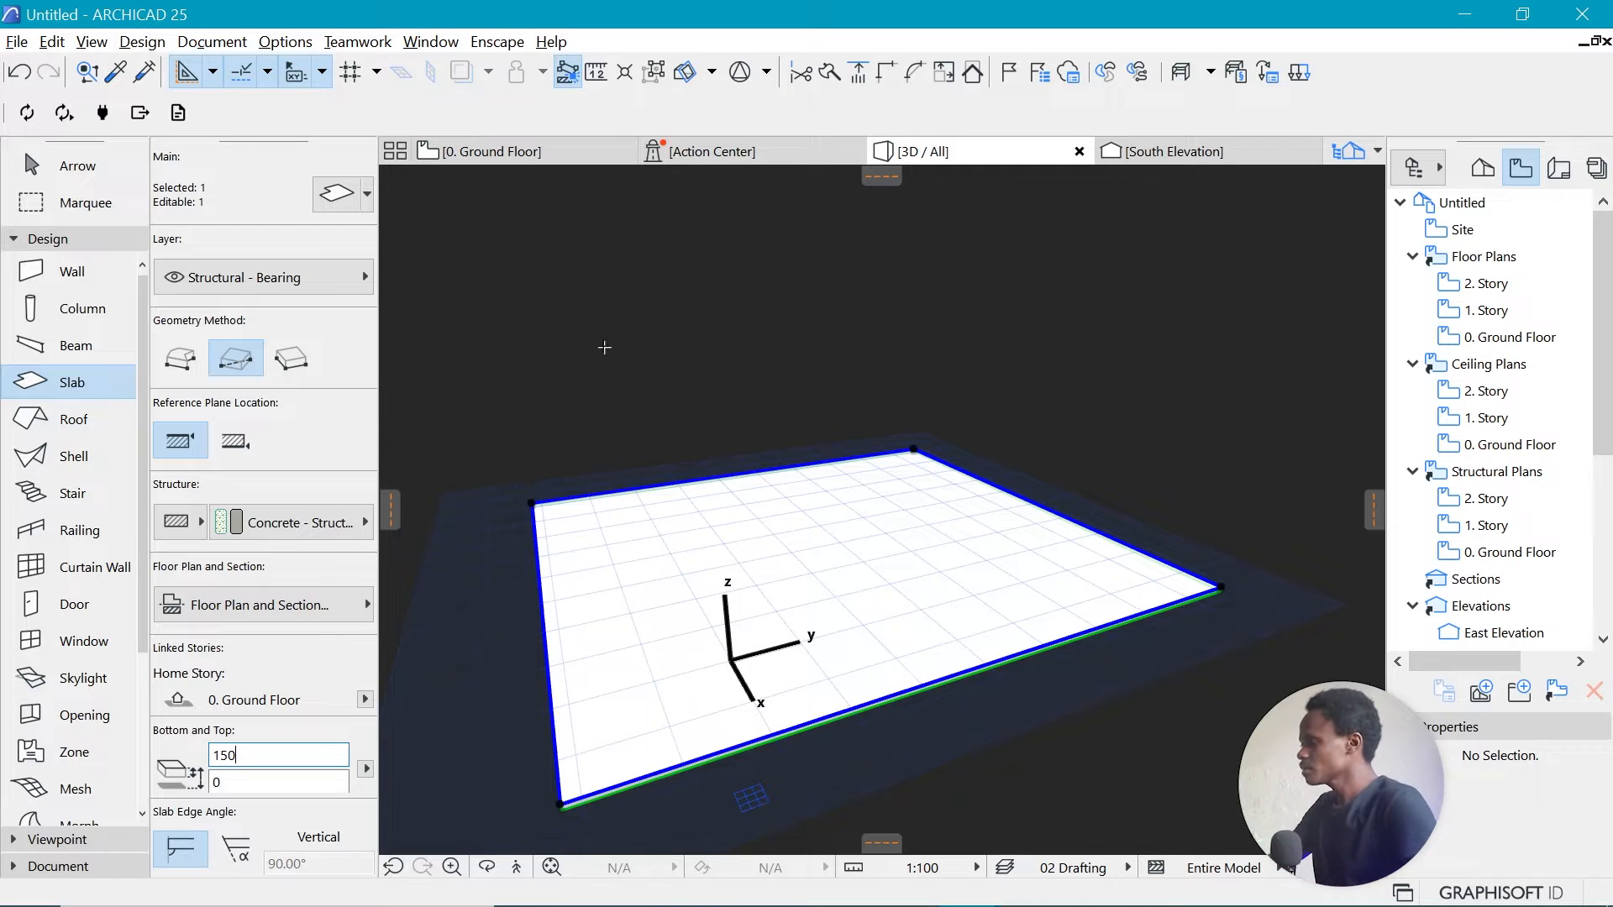
Place a copy of the slab 150 higher, on top of the original, and offset all the copy's edges inward.
scroll(236, 748, down, 3)
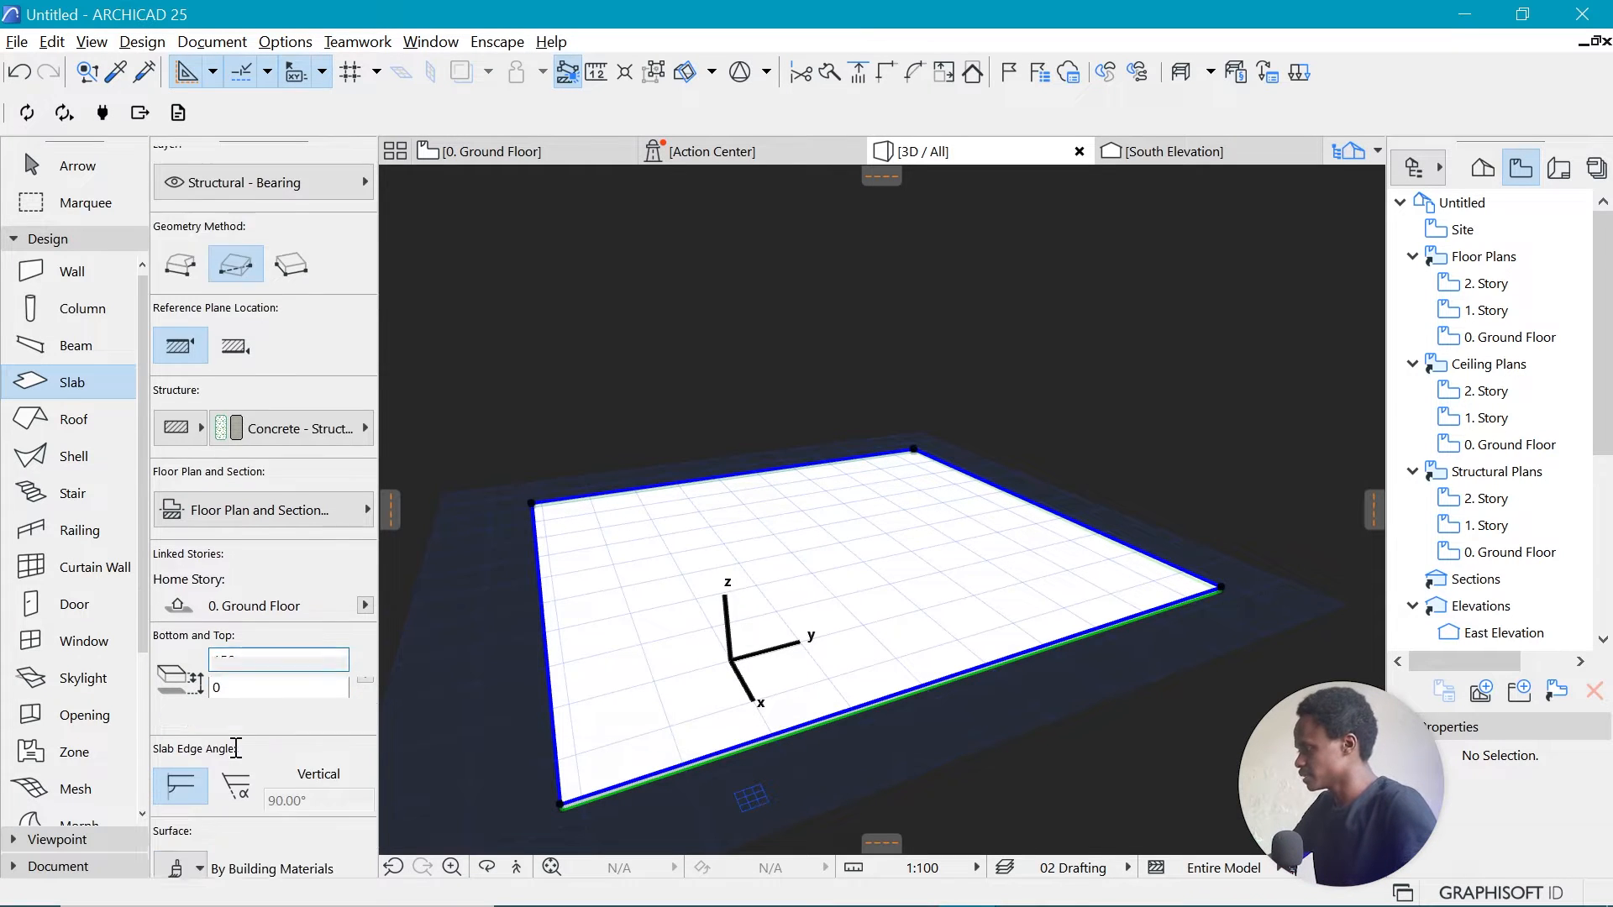
scroll(237, 747, down, 7)
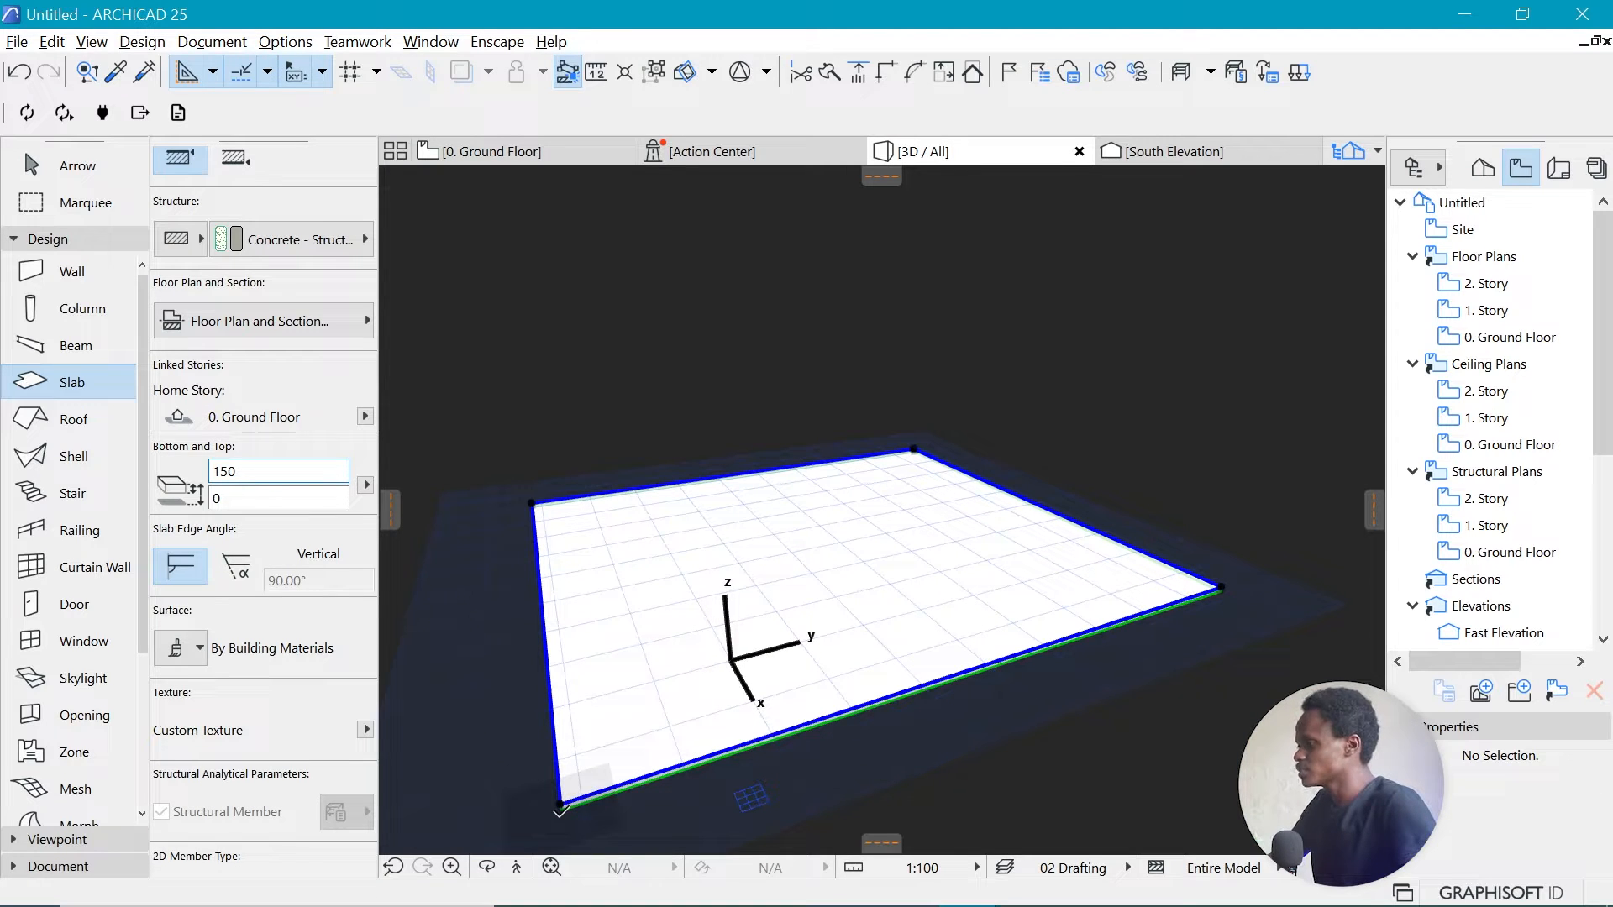
key(ctrl+d)
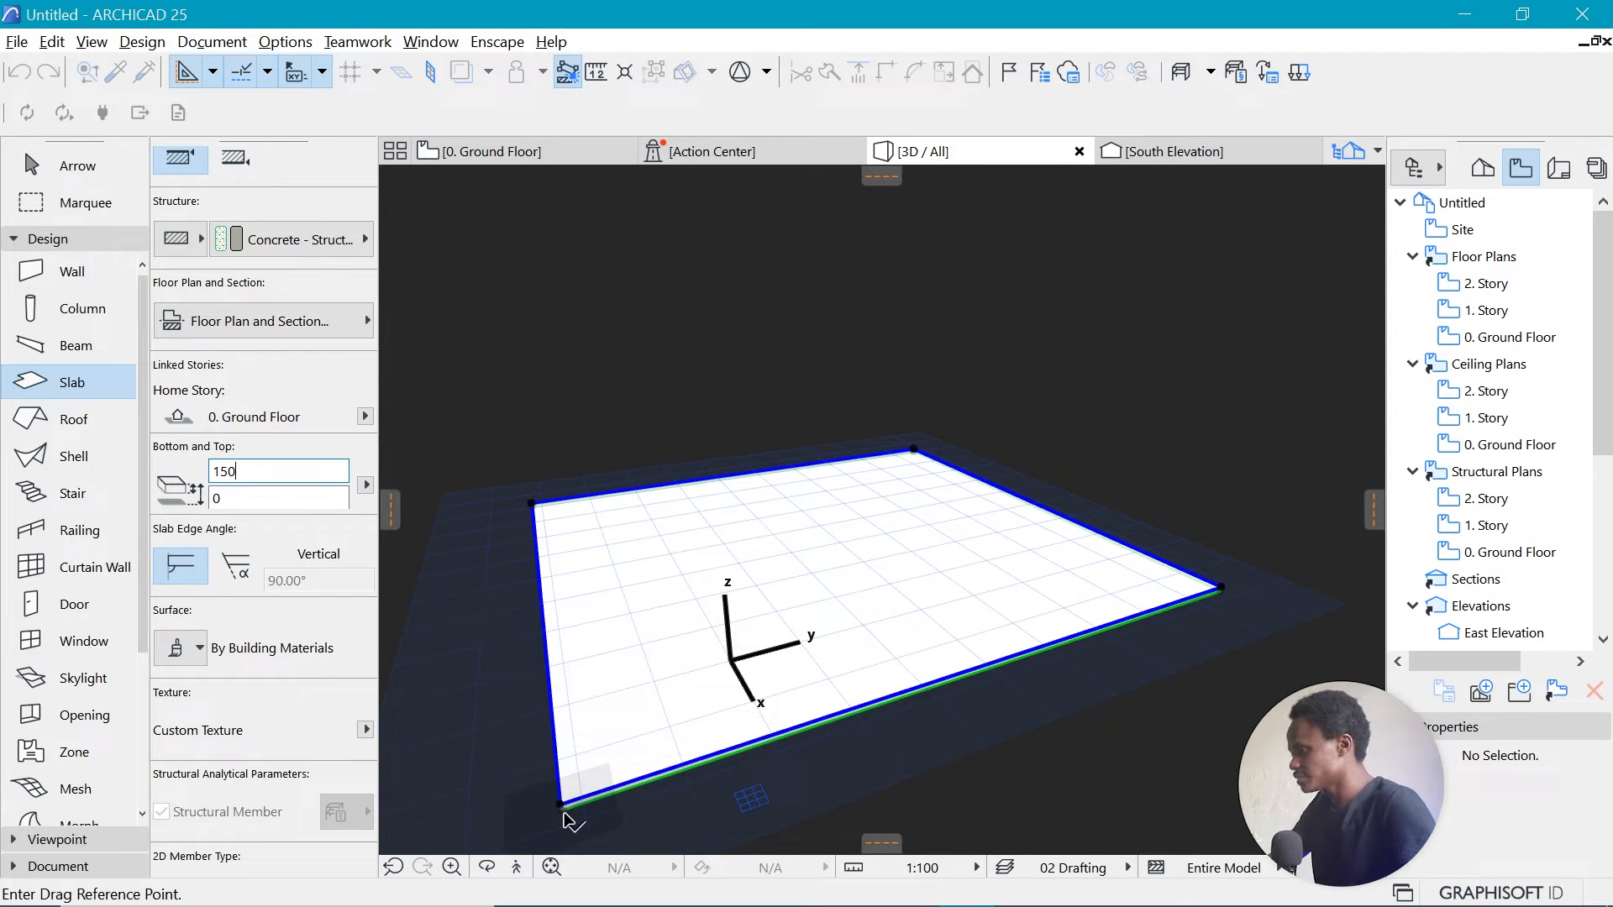
click(560, 807)
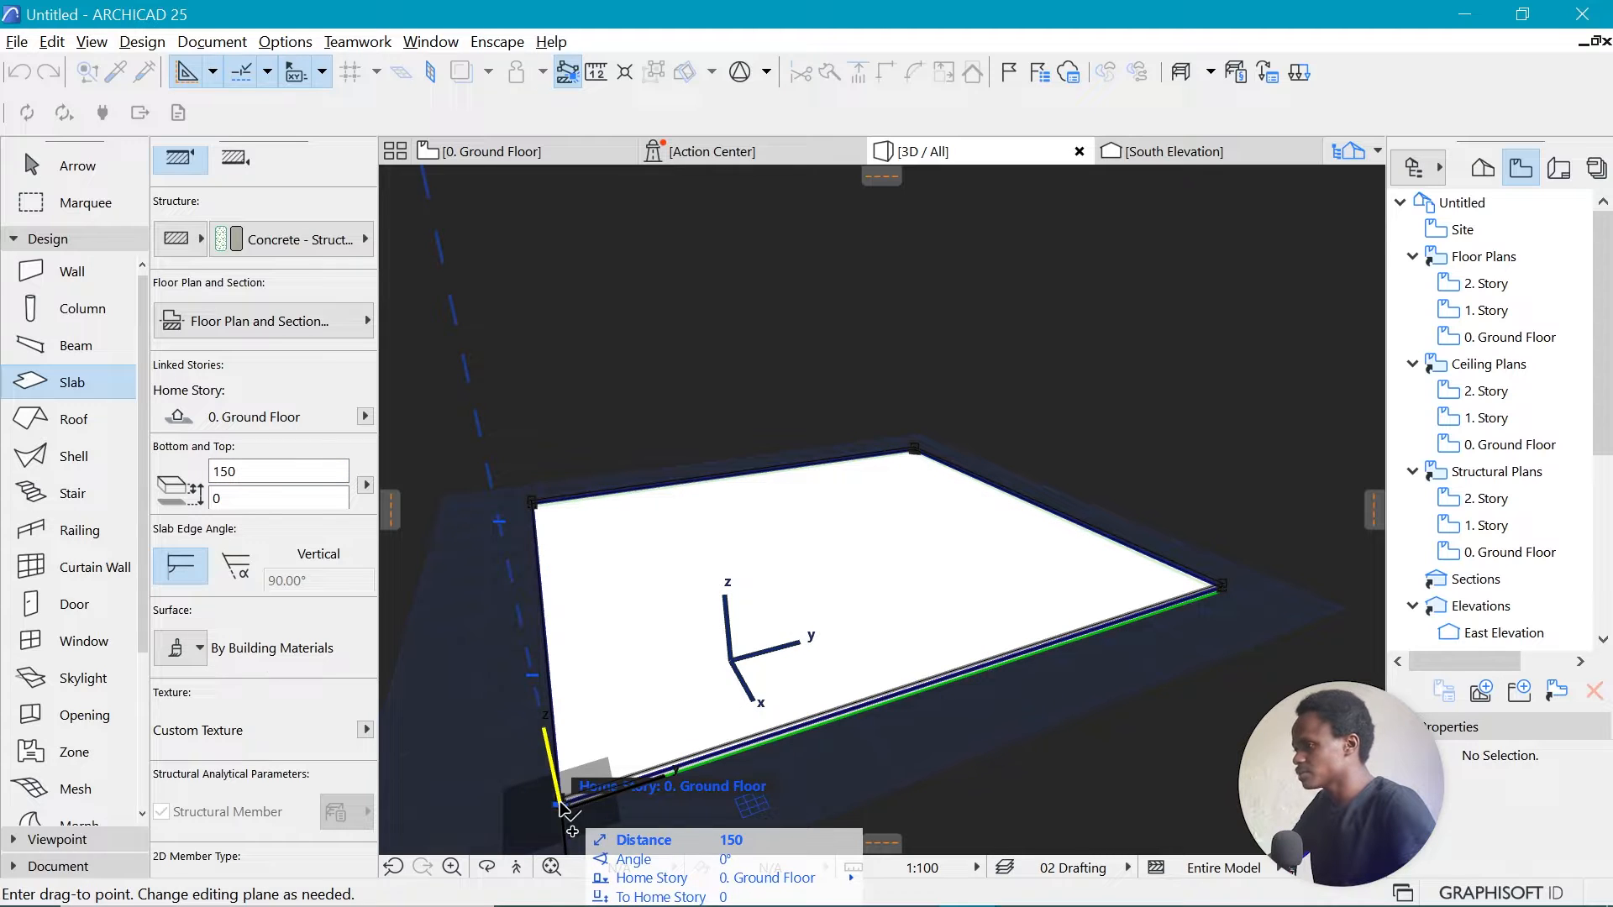
key(Return)
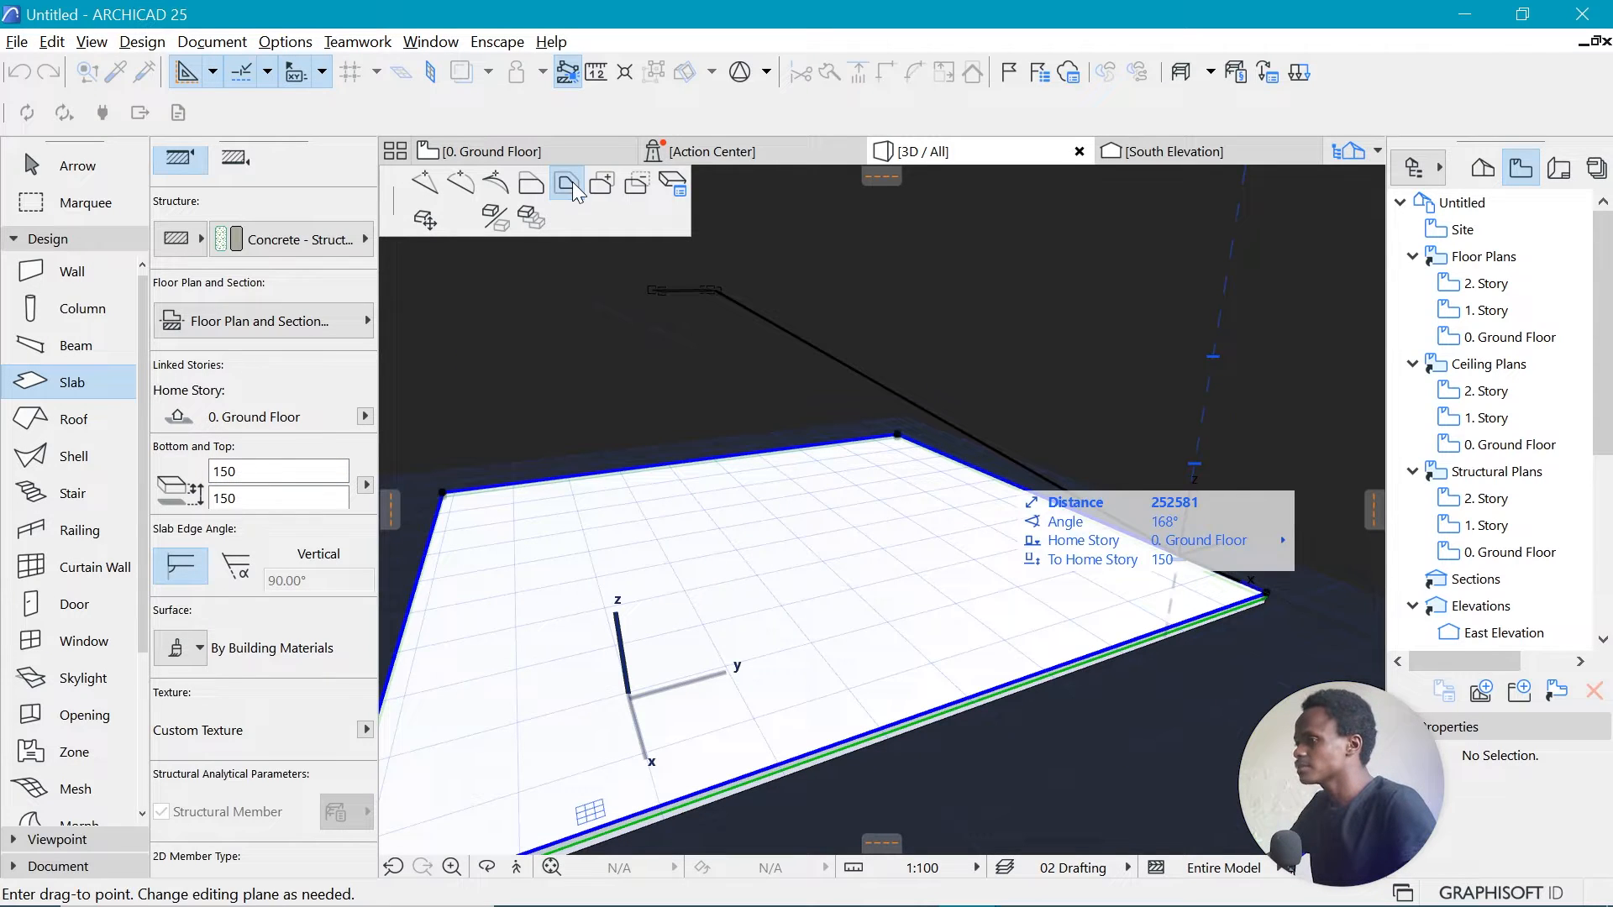
click(570, 184)
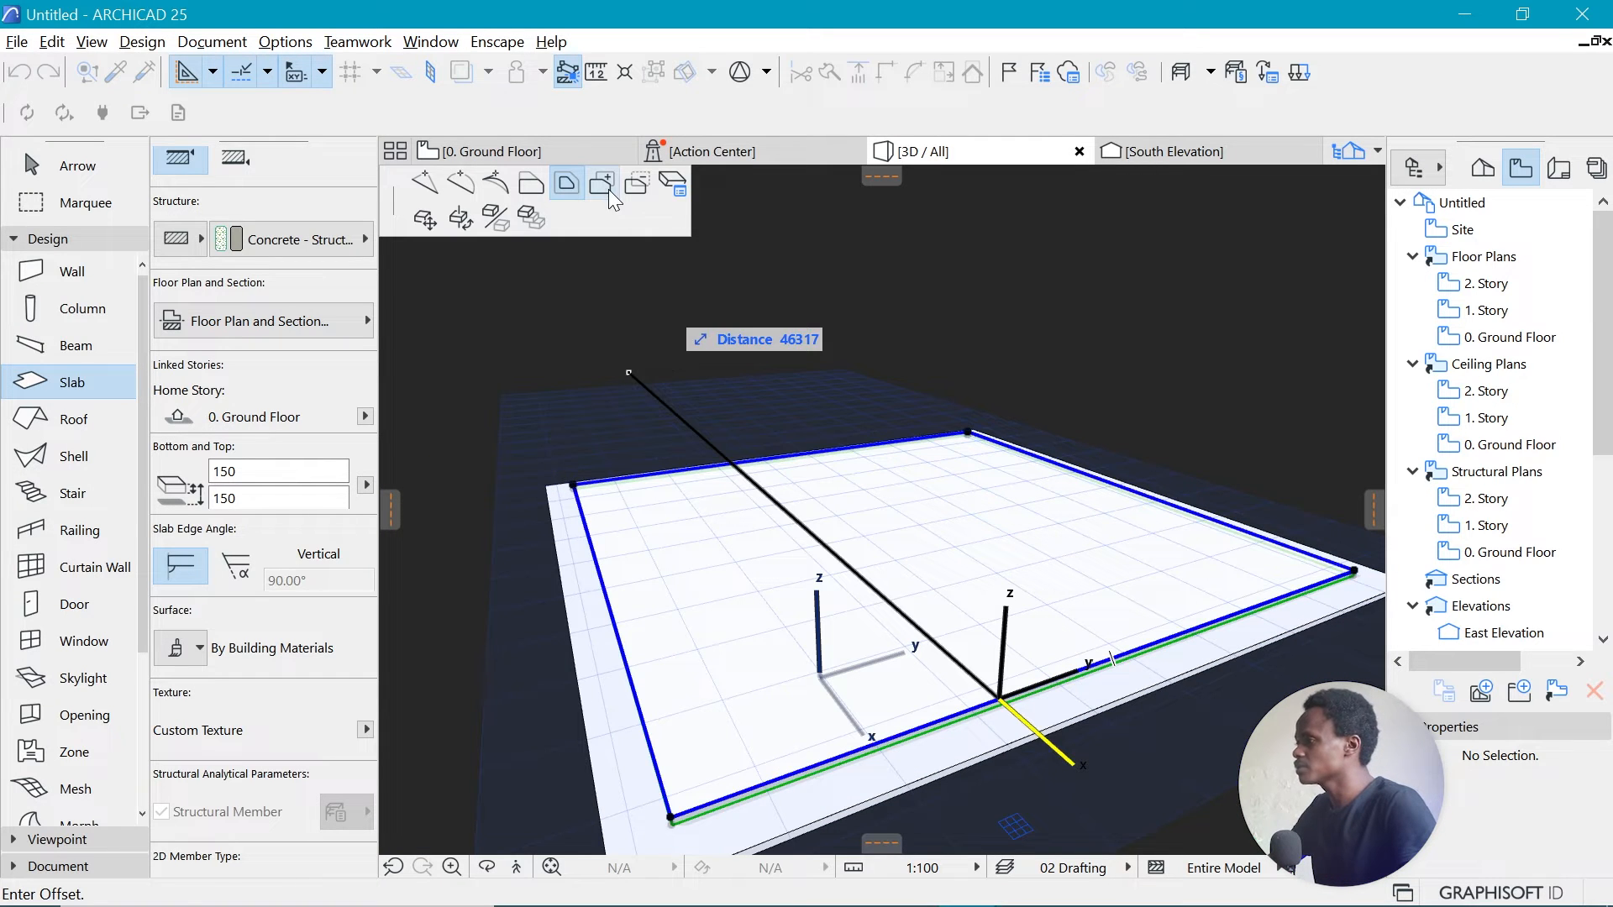
click(601, 183)
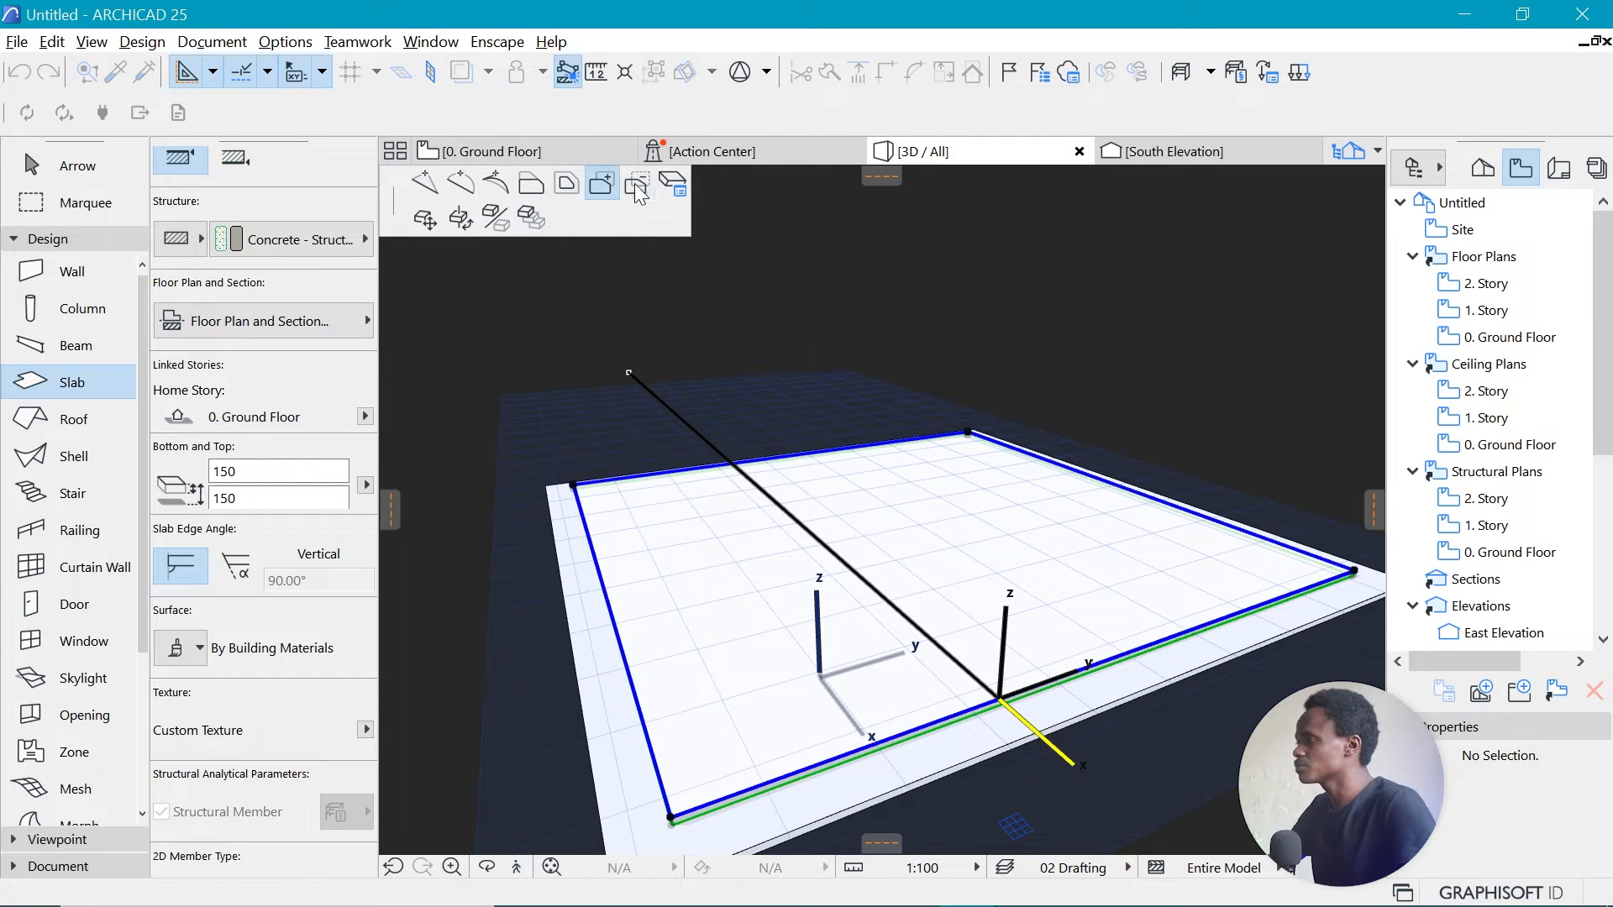
click(637, 186)
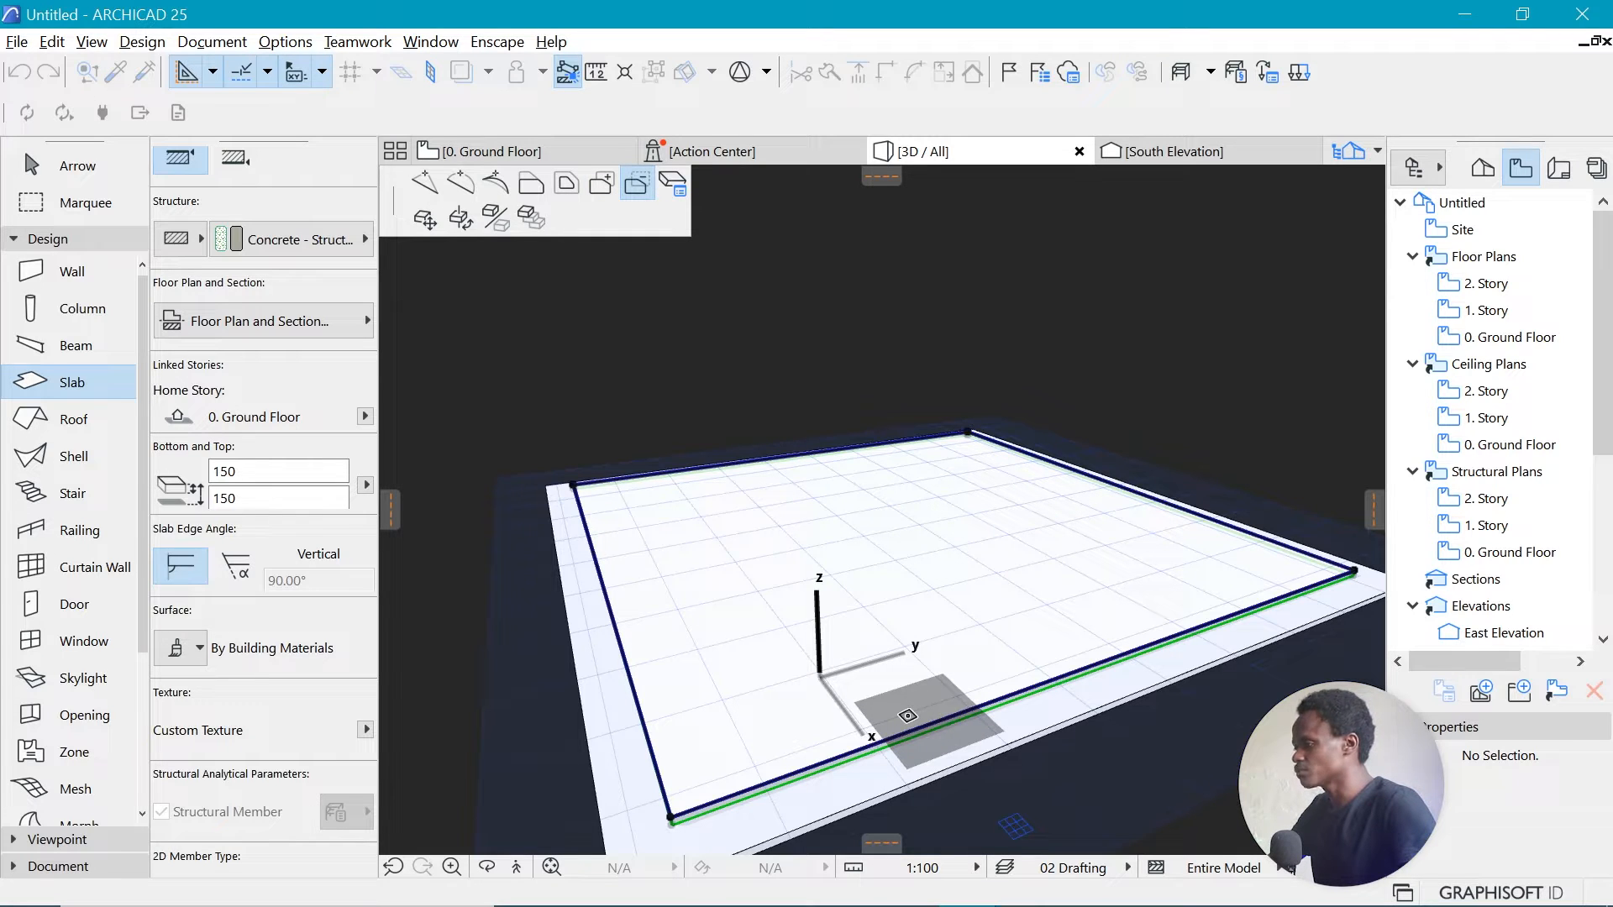
click(907, 715)
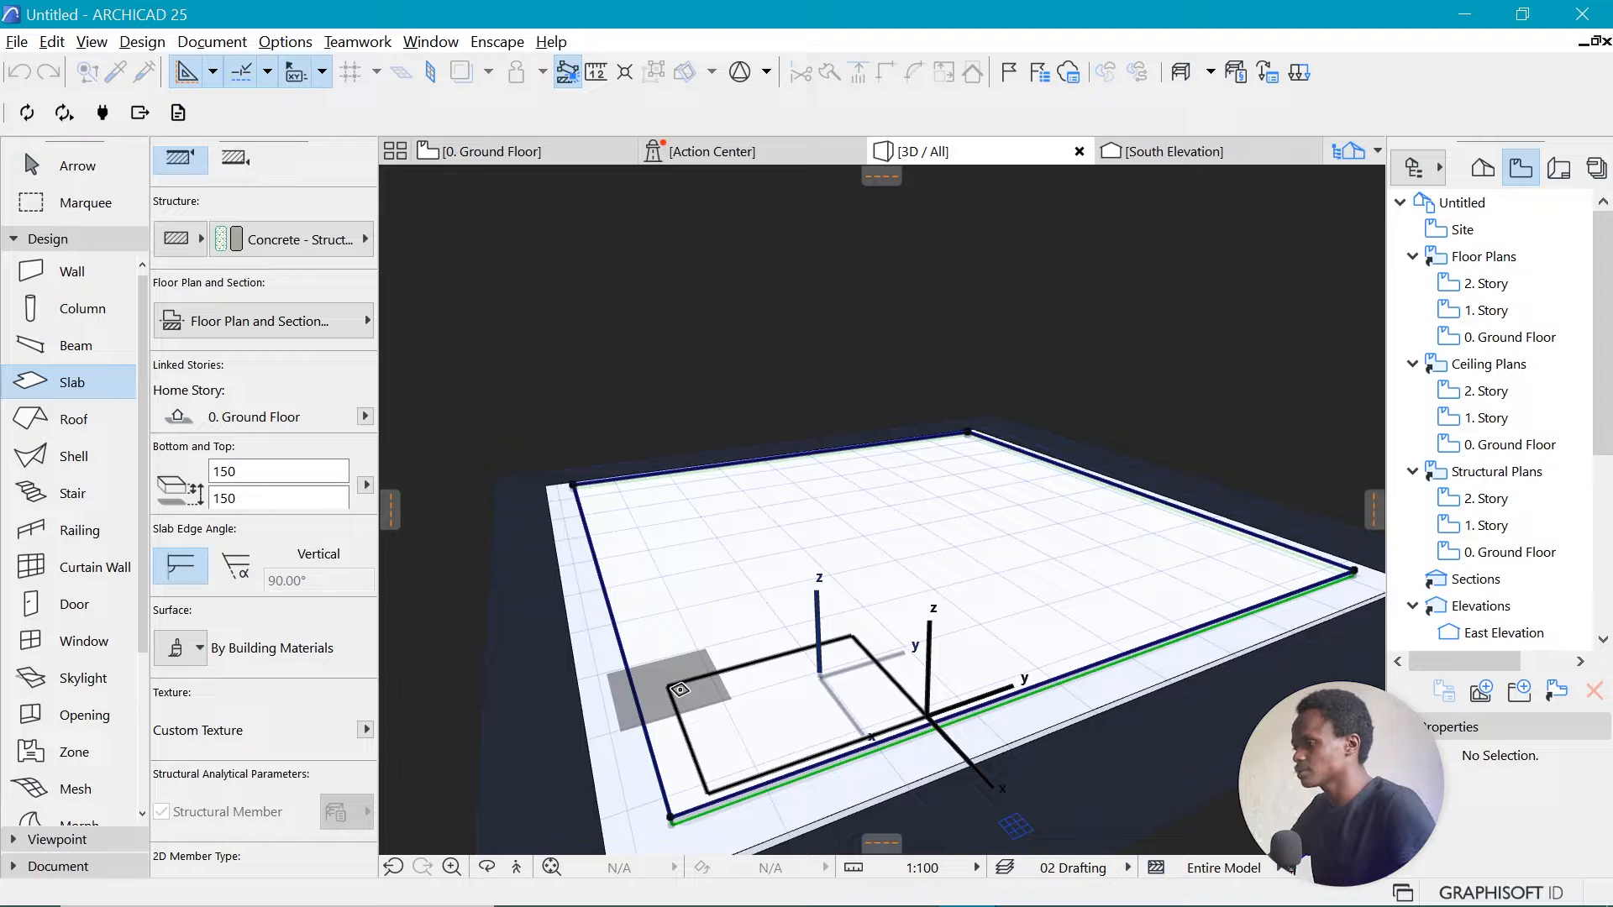
key(Escape)
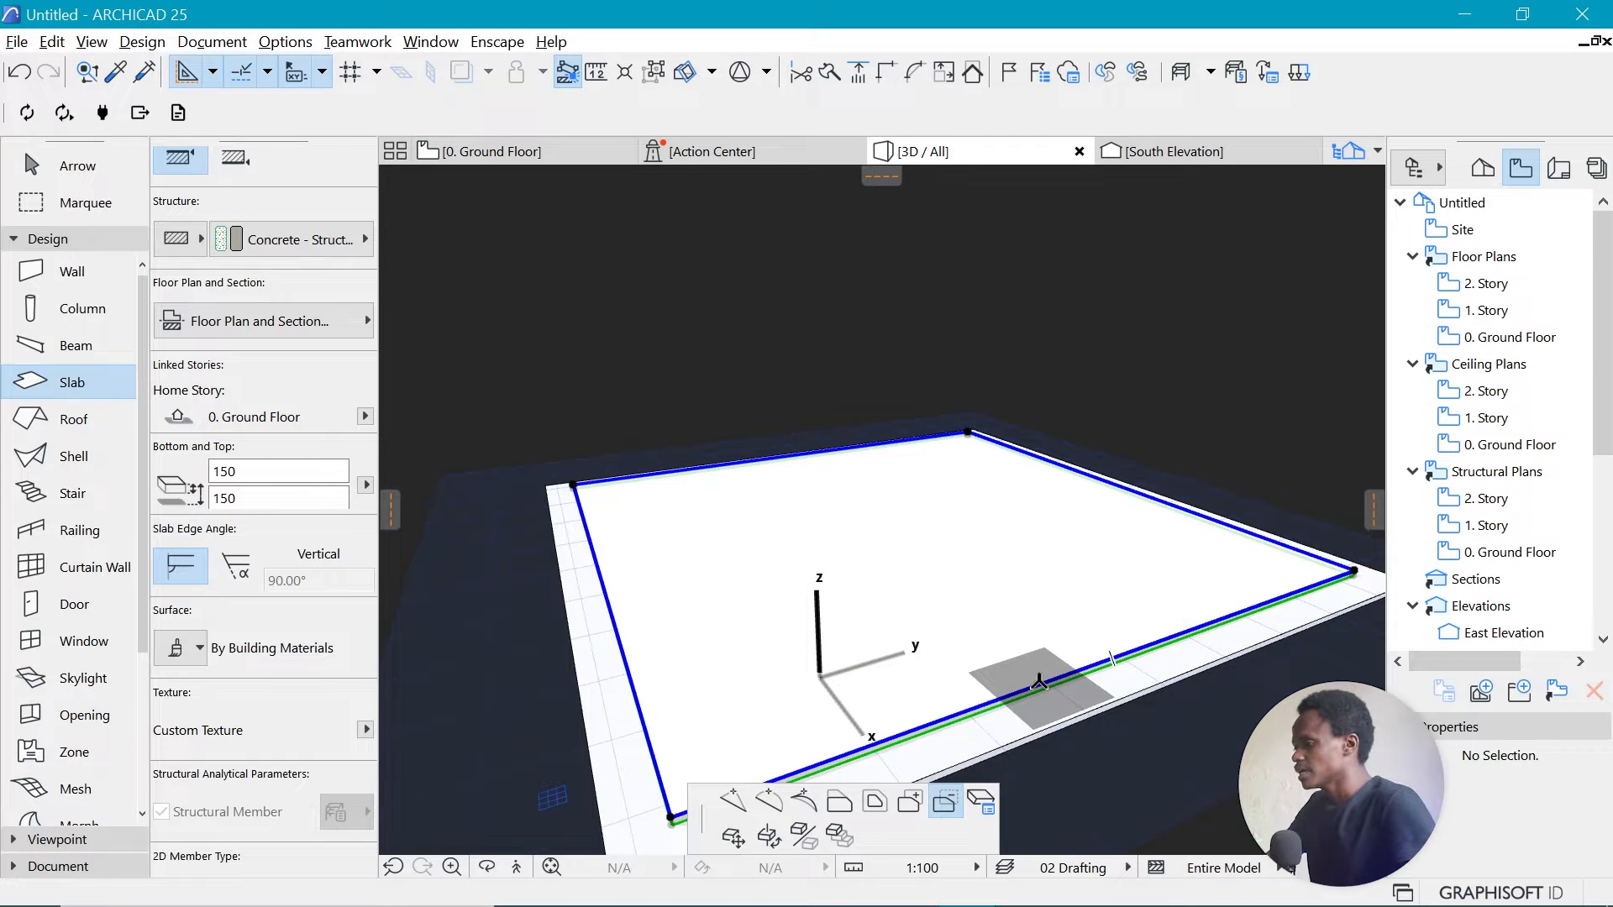
Subtract a rectangle of about 2580 by 4861 from the upper slab's front corner nearest the viewer.
click(1039, 682)
click(637, 182)
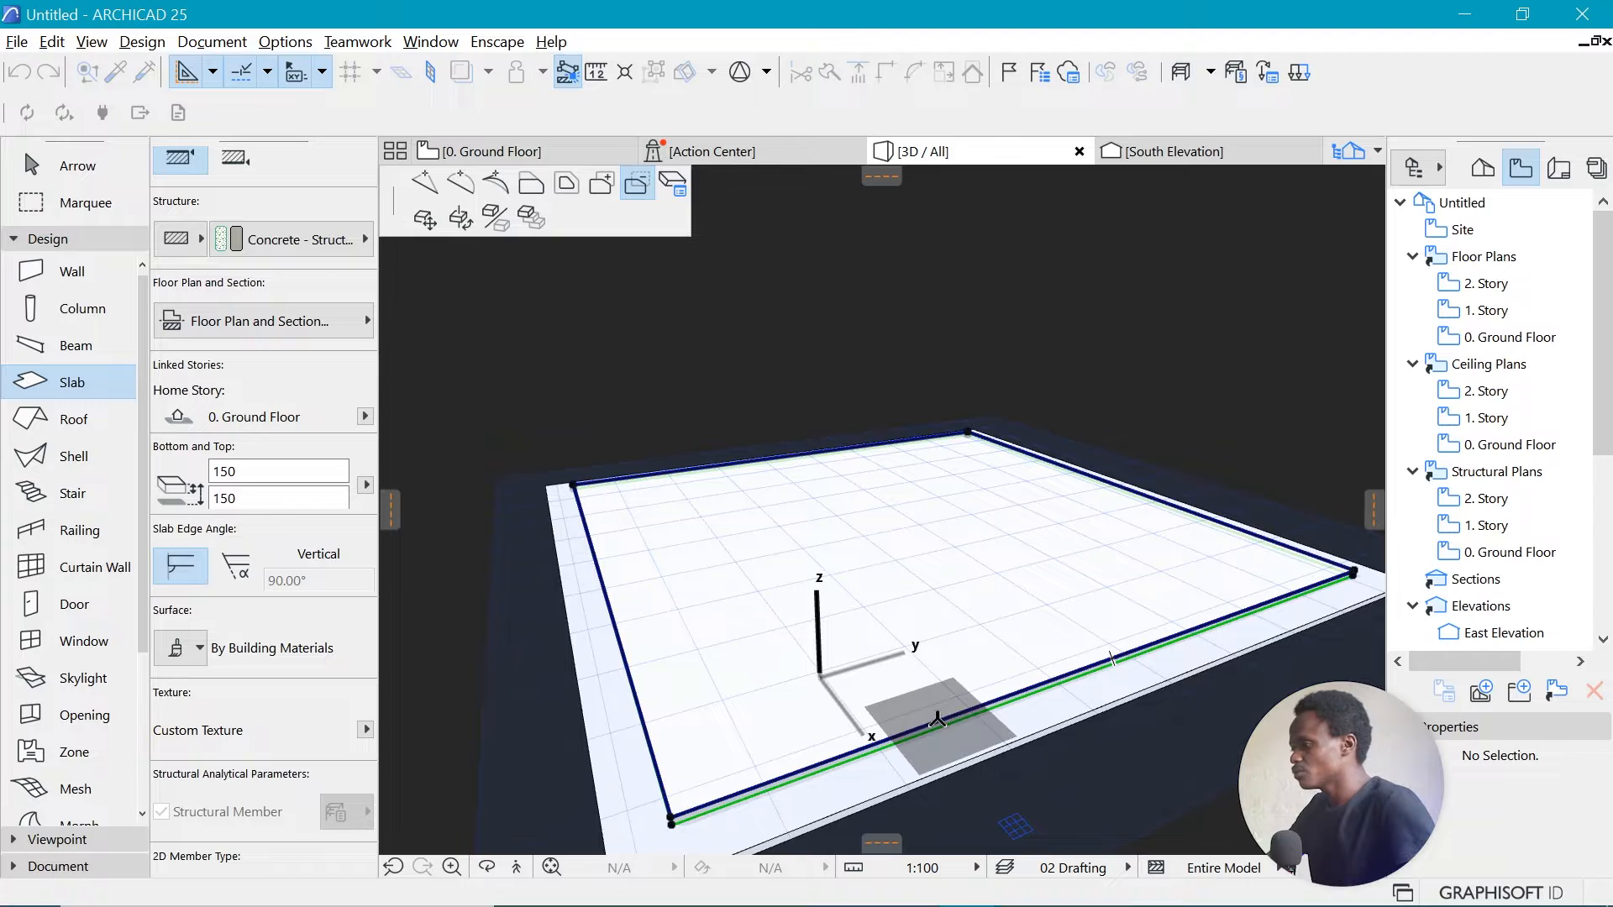
click(937, 720)
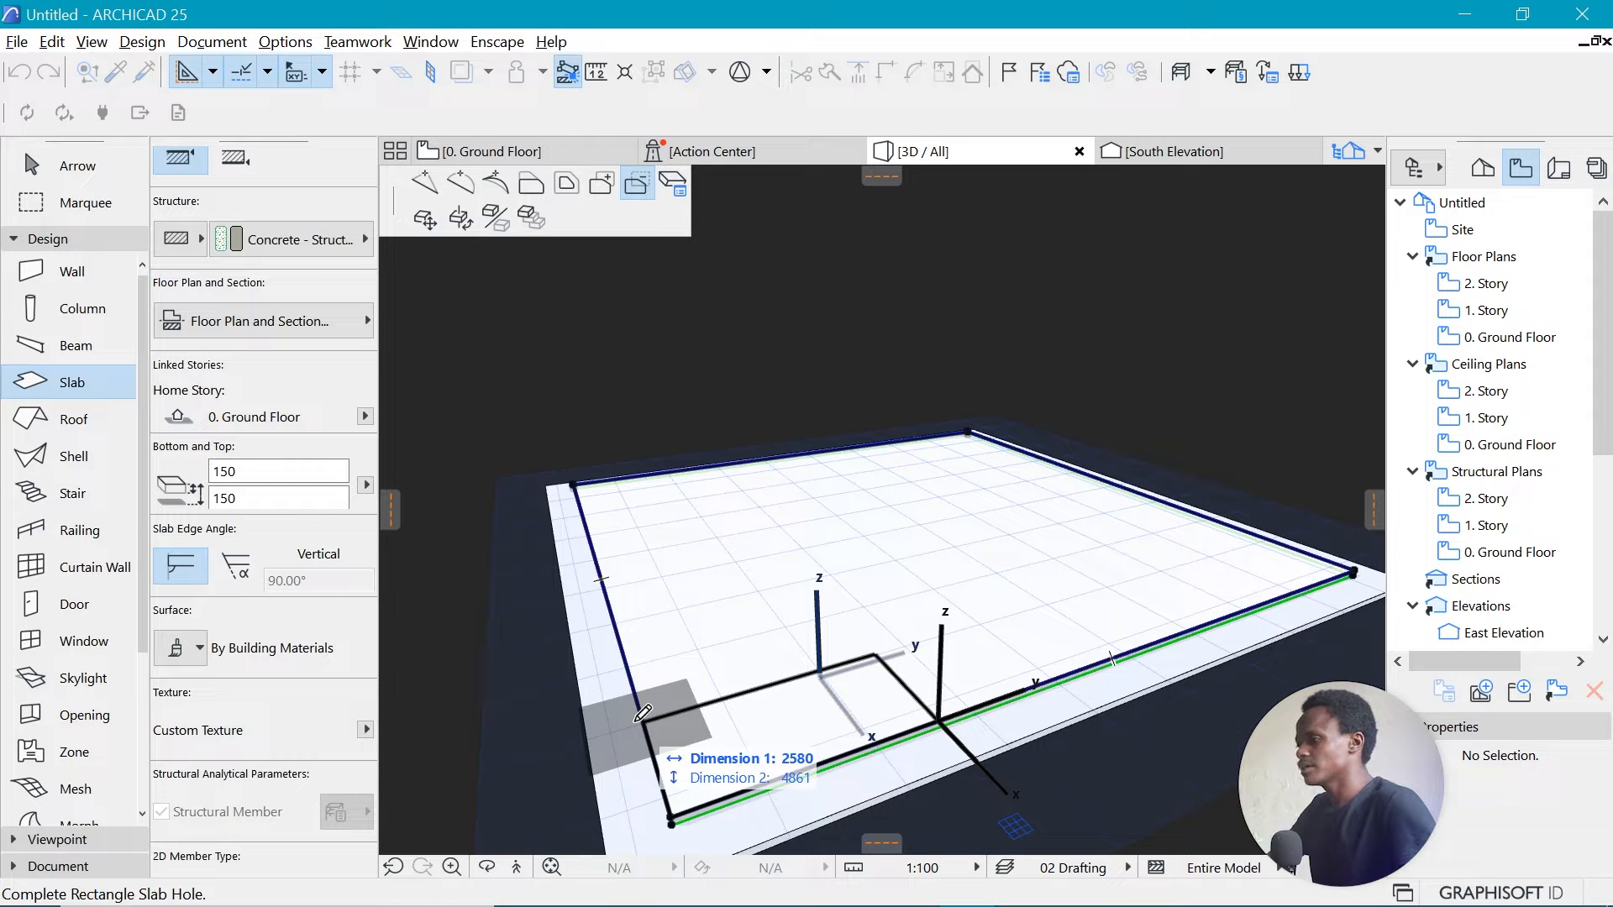
click(643, 712)
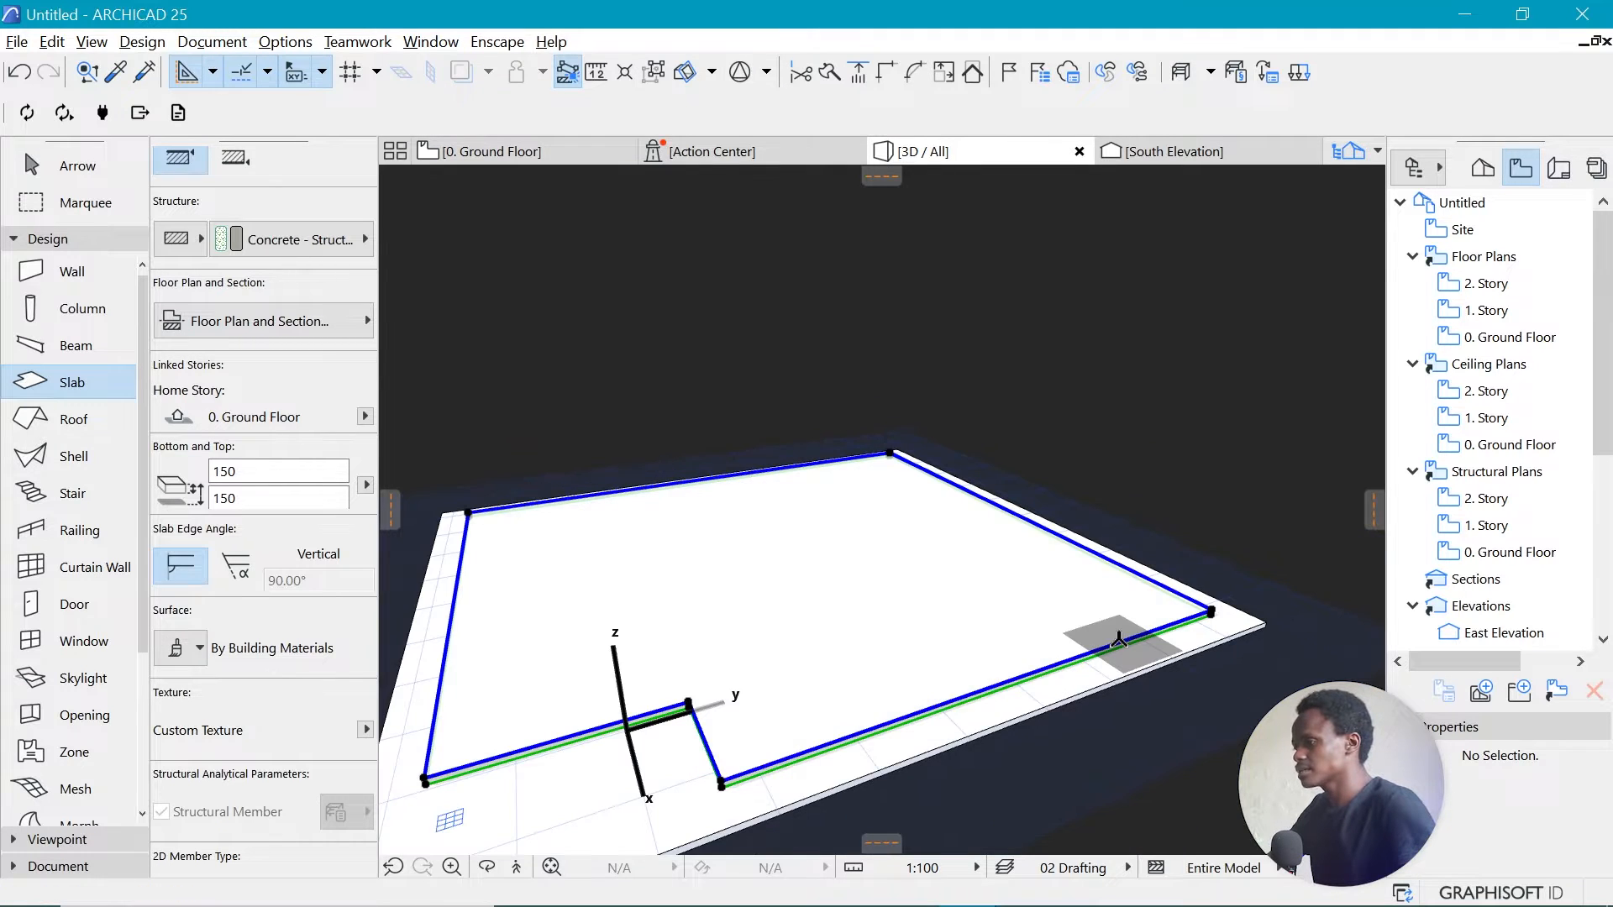
Subtract a rectangle of about 1303 by 7132 from the upper slab's front edge, extending out to its far corner.
click(1069, 659)
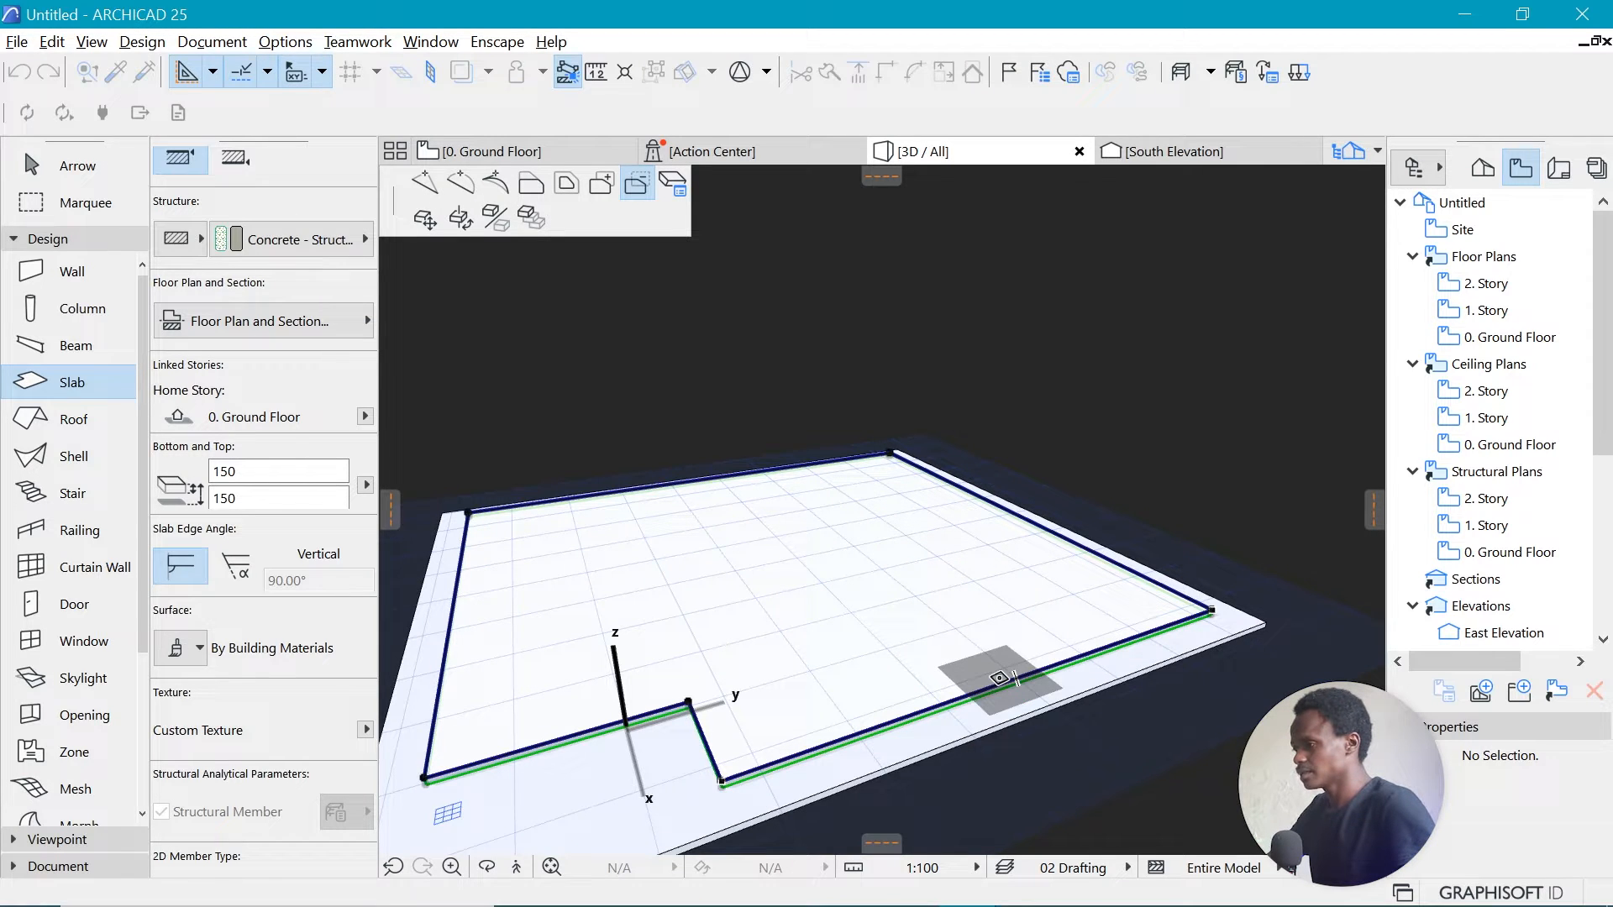
click(1000, 678)
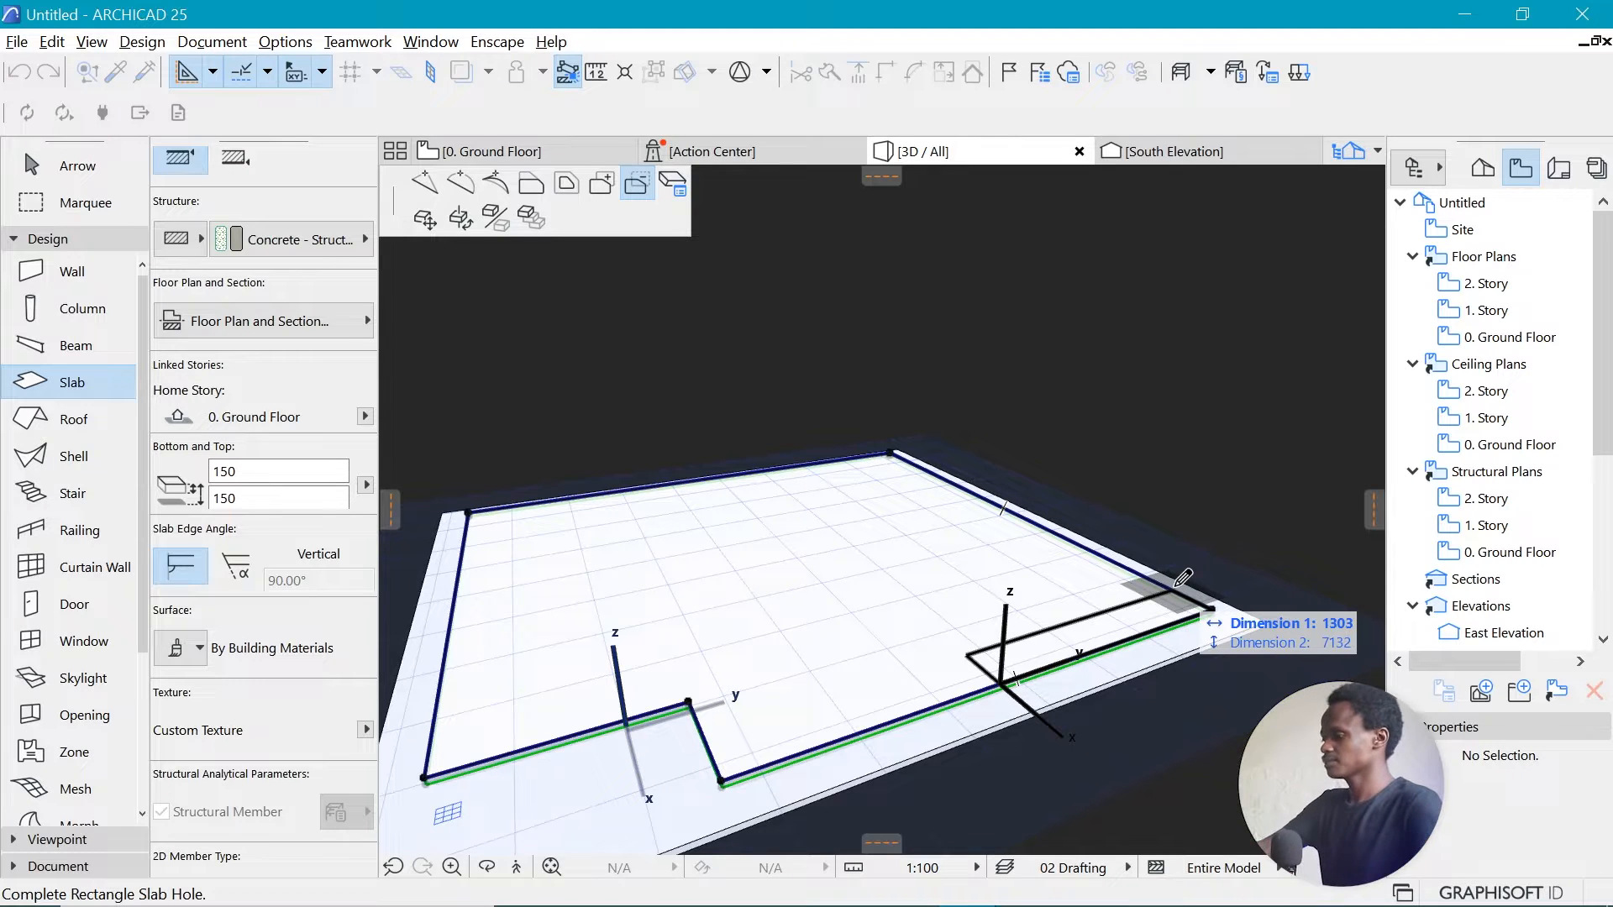
click(1183, 578)
Place a copy of the notched slab 150 higher and offset all the copy's edges inward by 300.
shift+middle_drag(1183, 578, 1072, 611)
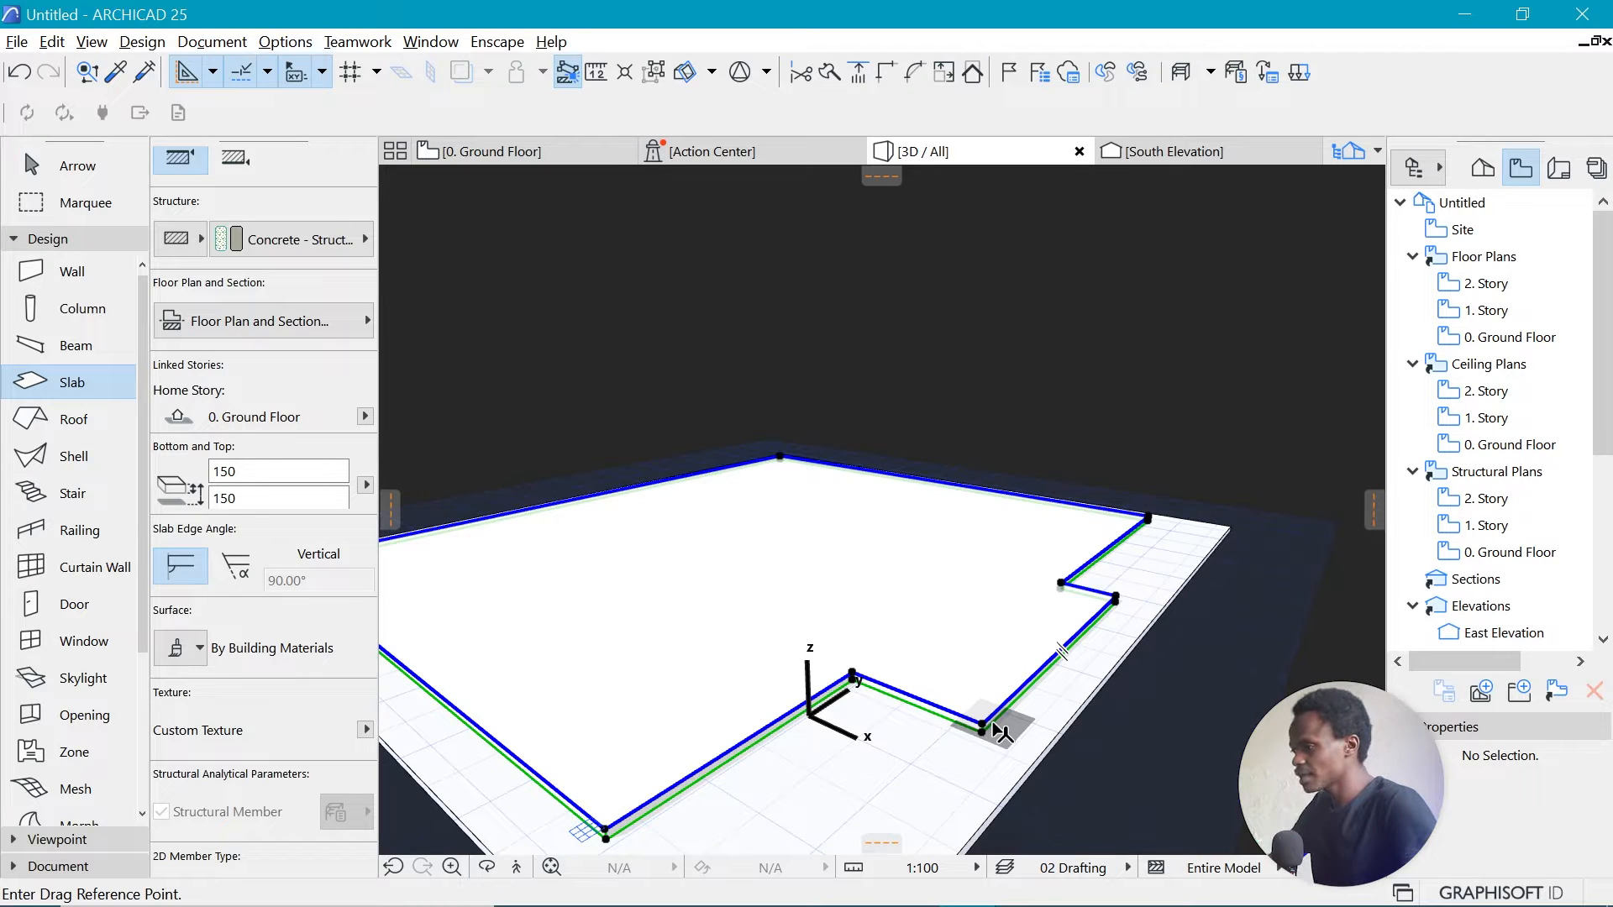
click(983, 726)
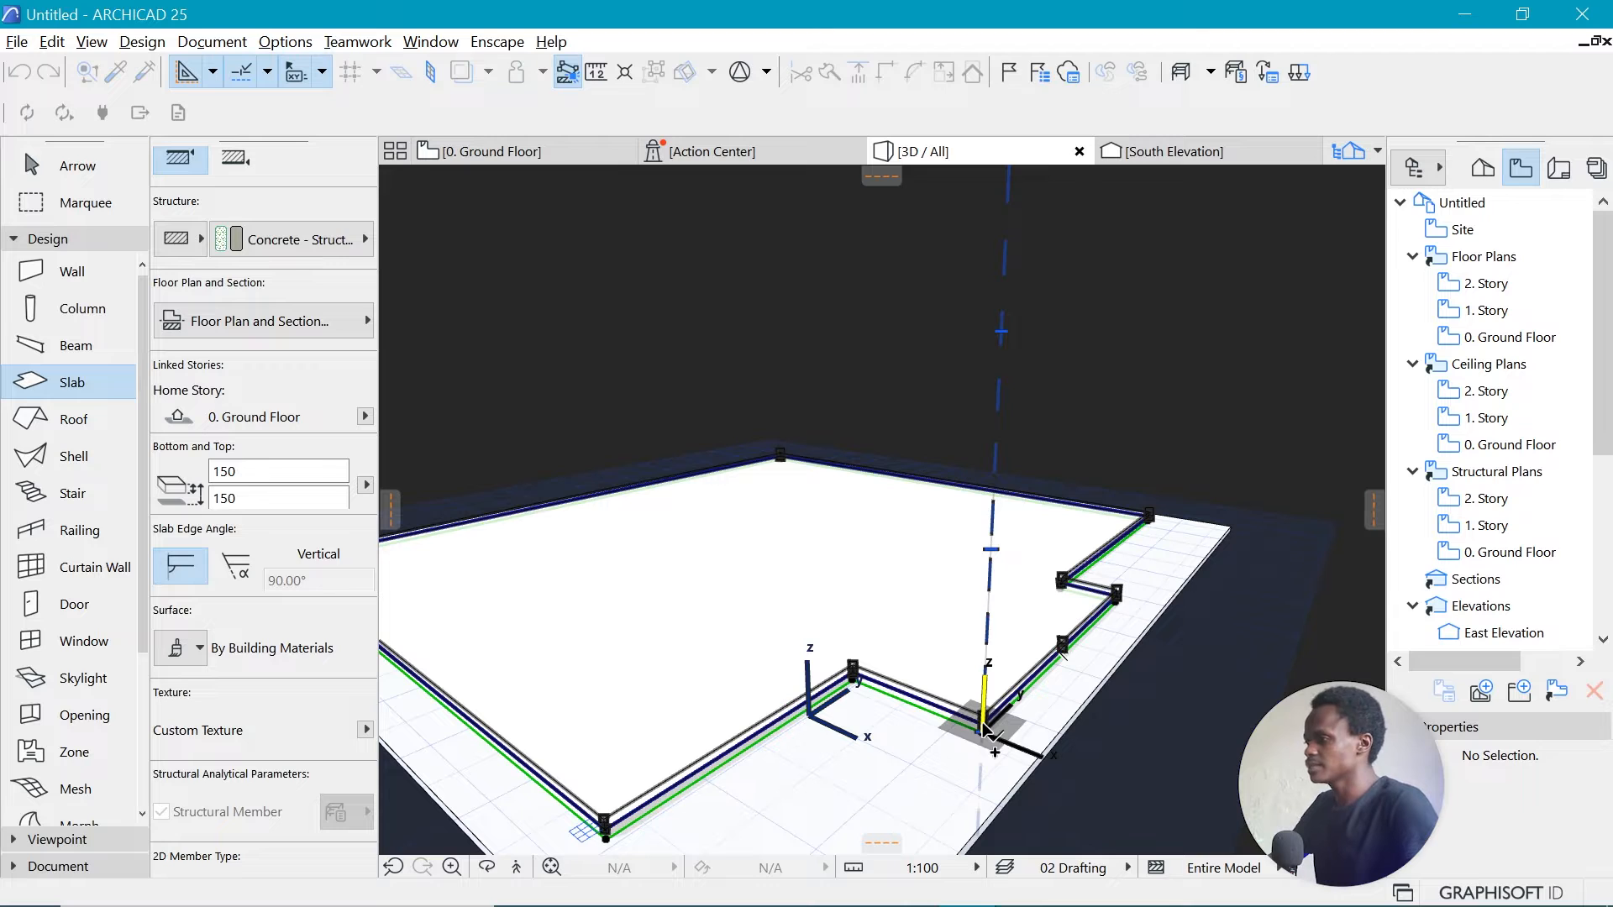
click(985, 715)
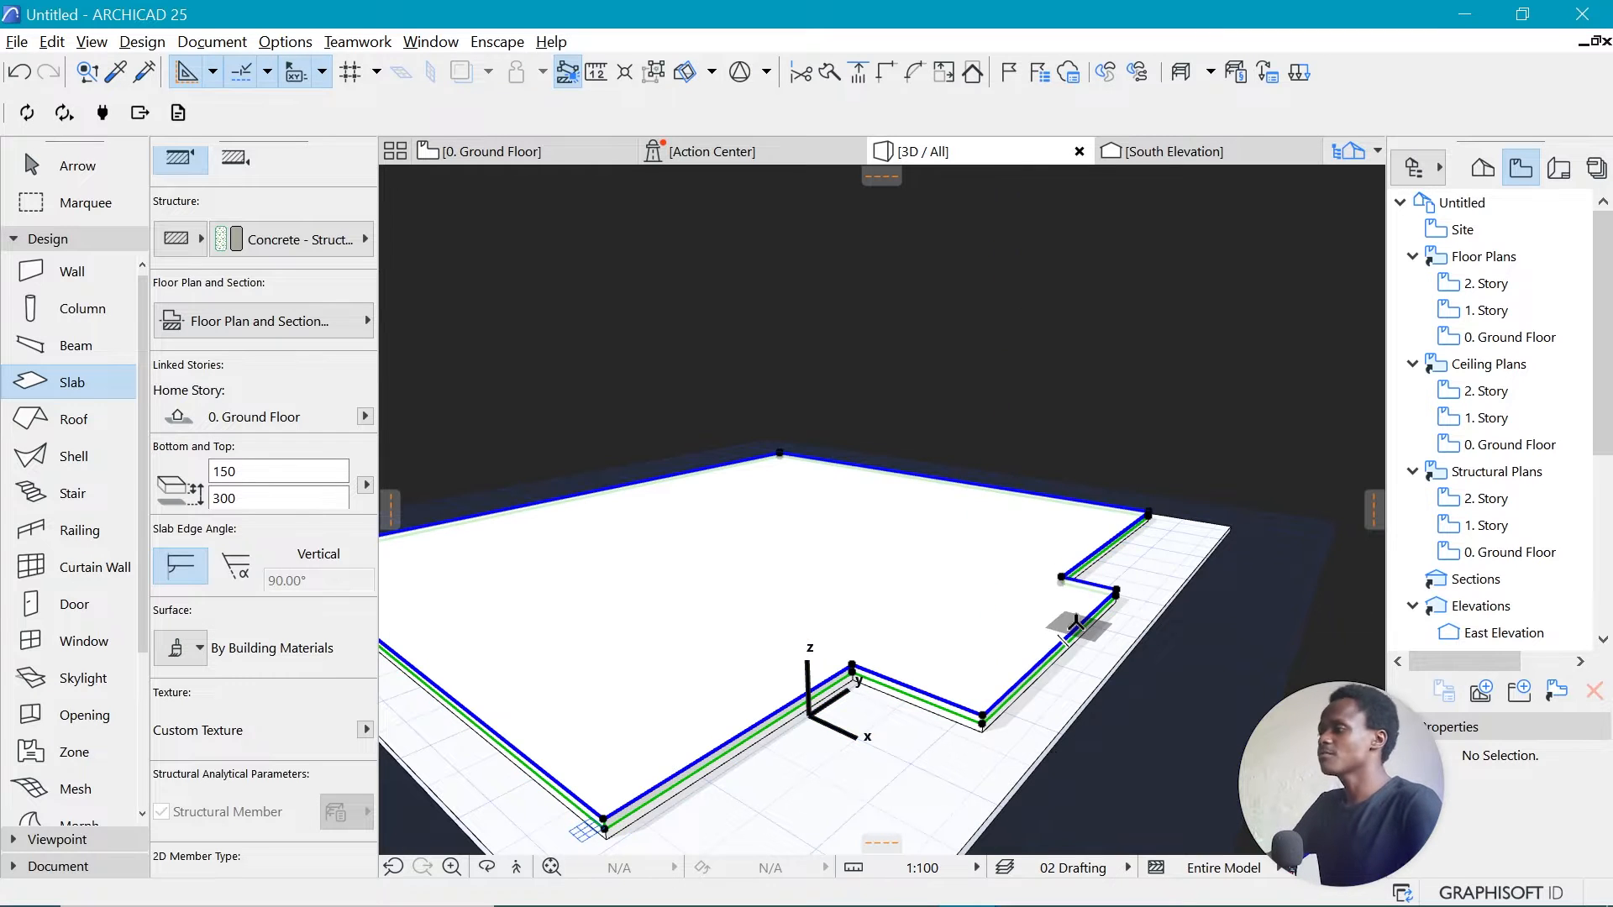
click(1076, 624)
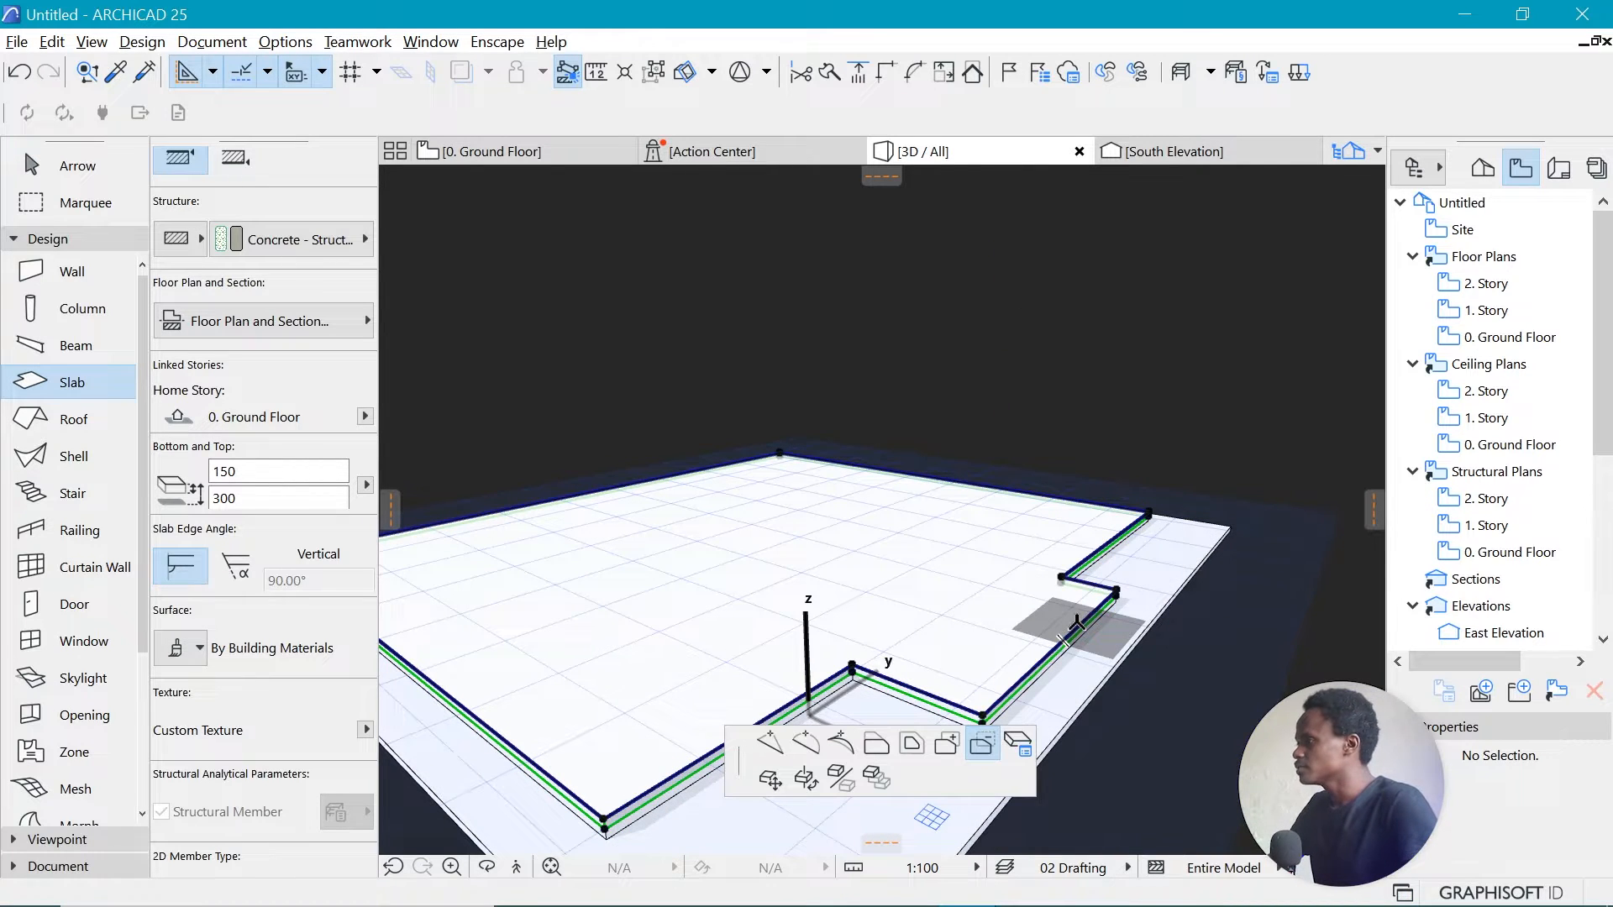
click(573, 185)
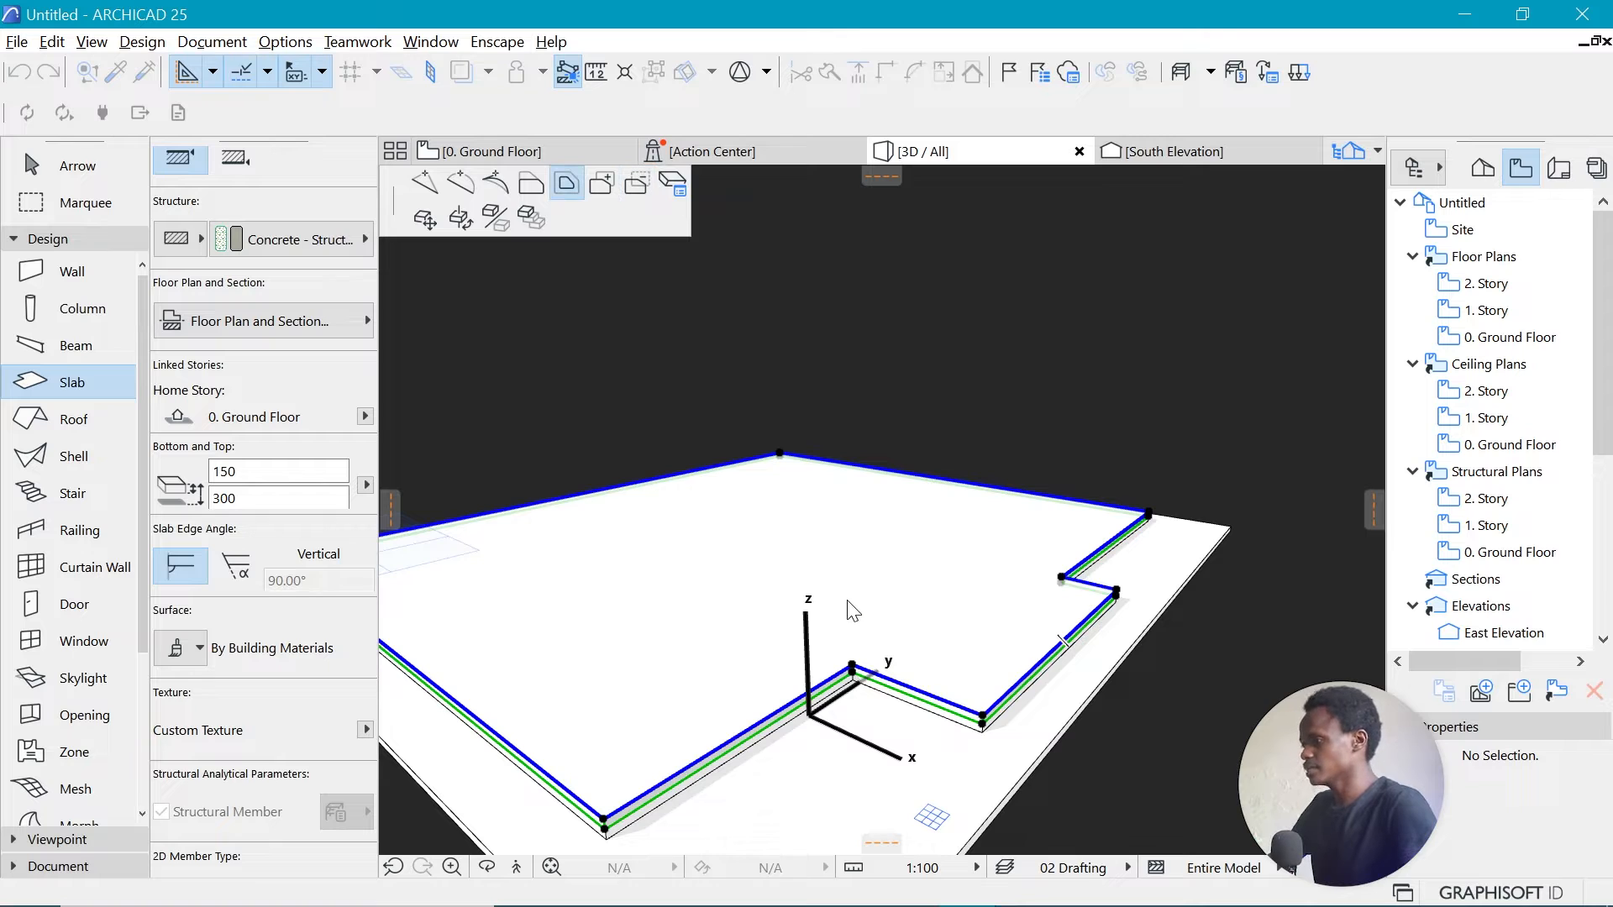
text(300)
key(Return)
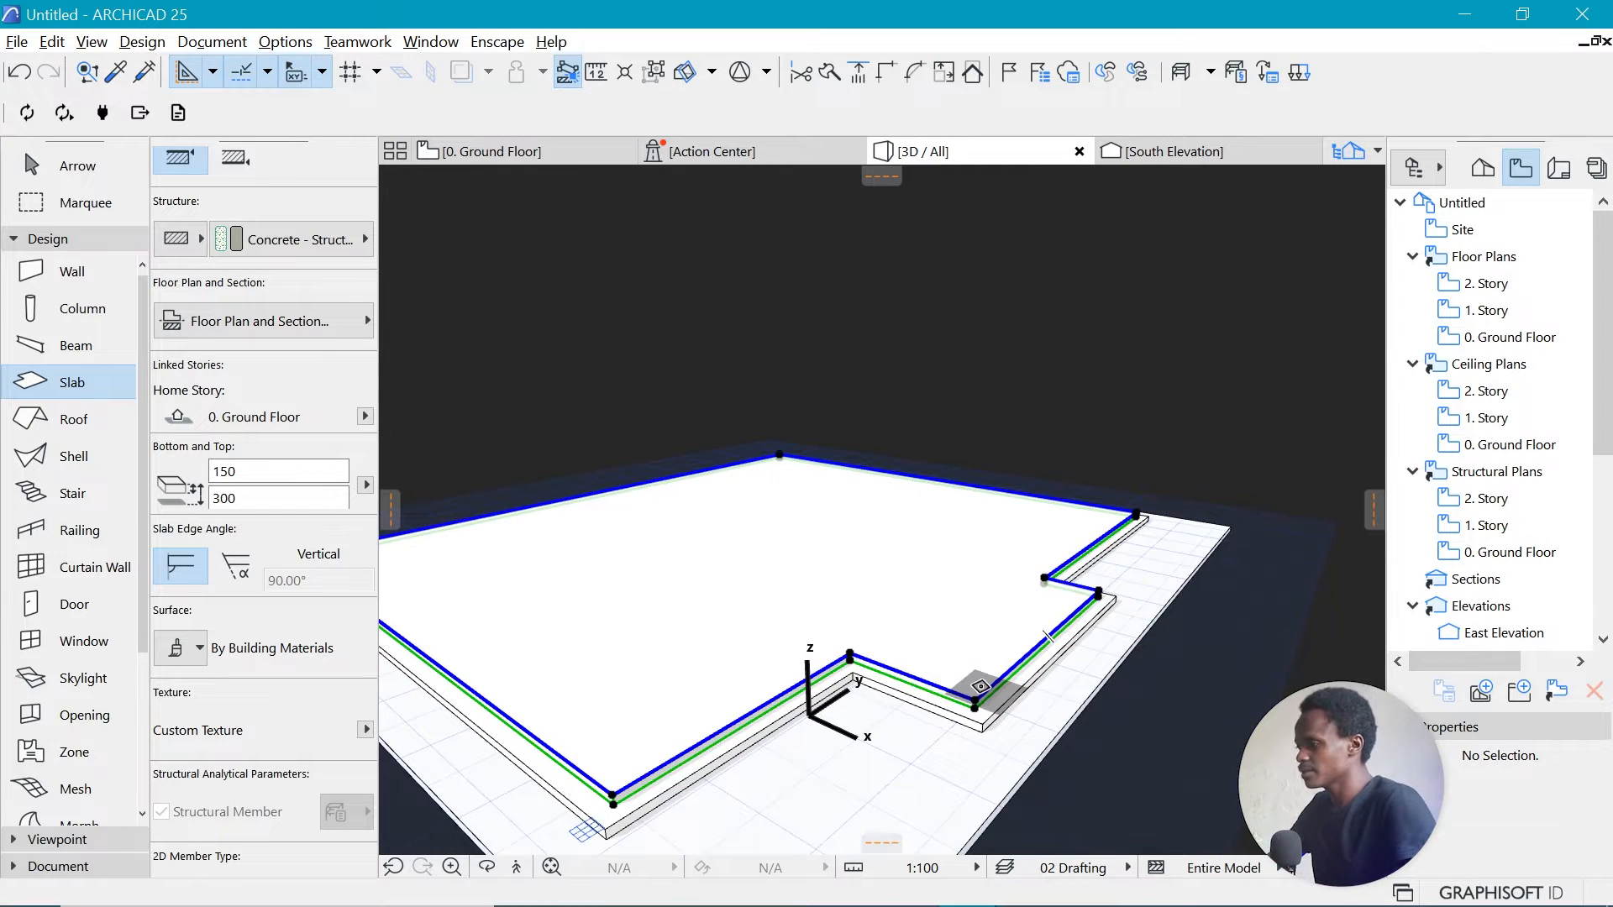
Place one more copy of the top slab 150 higher, offset all its edges inward, and deselect it.
key(ctrl+d)
key(ctrl)
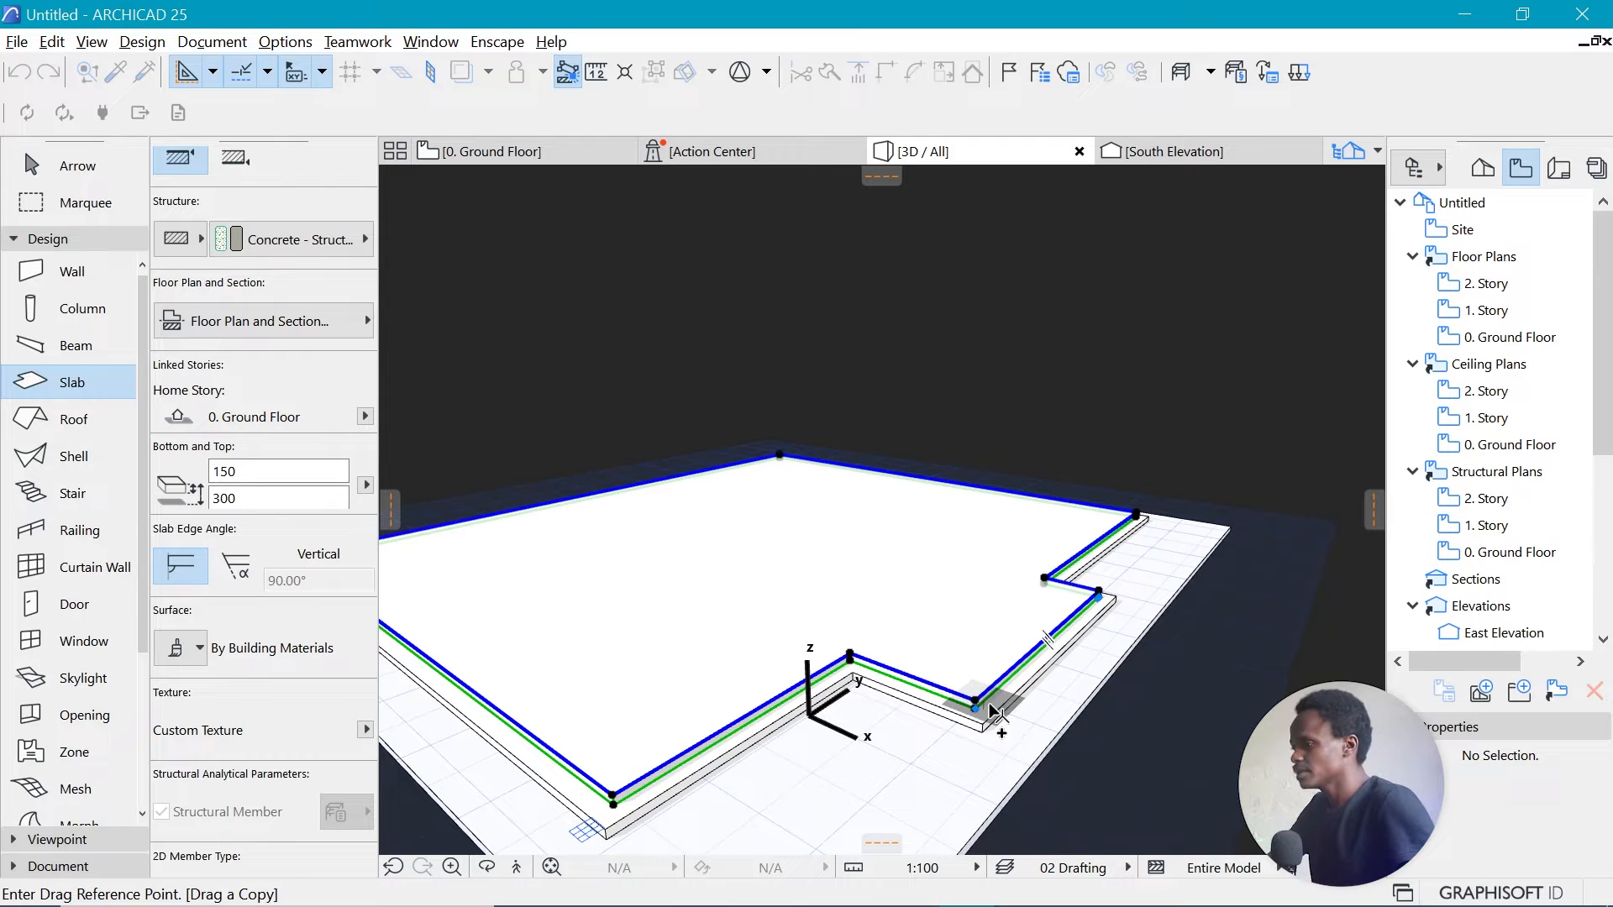
click(975, 710)
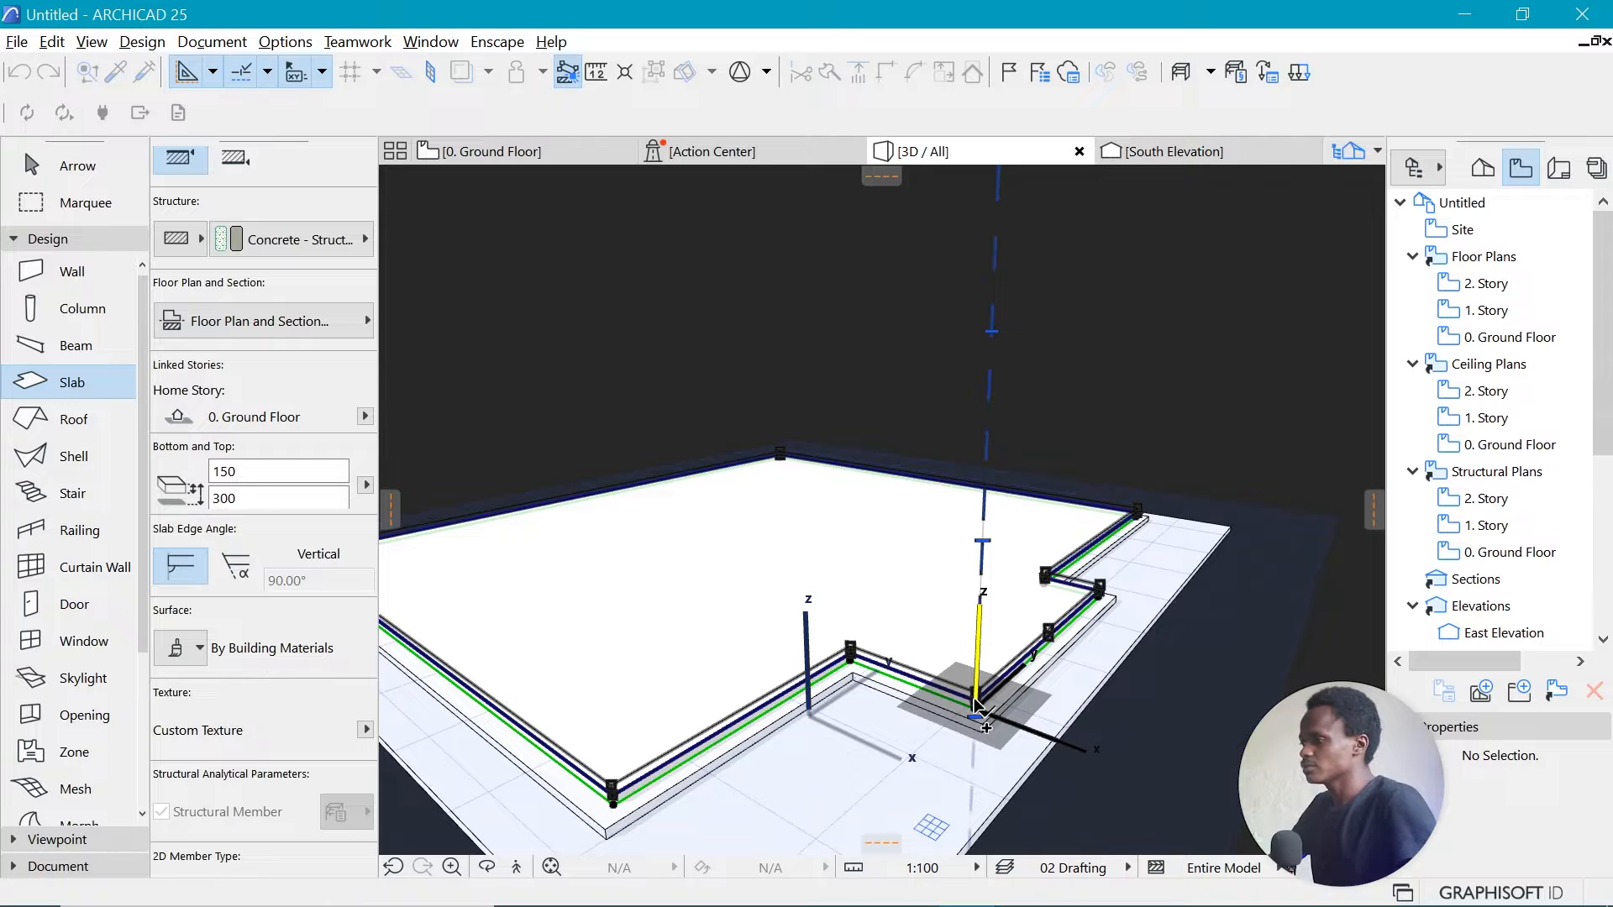
click(974, 701)
click(1008, 668)
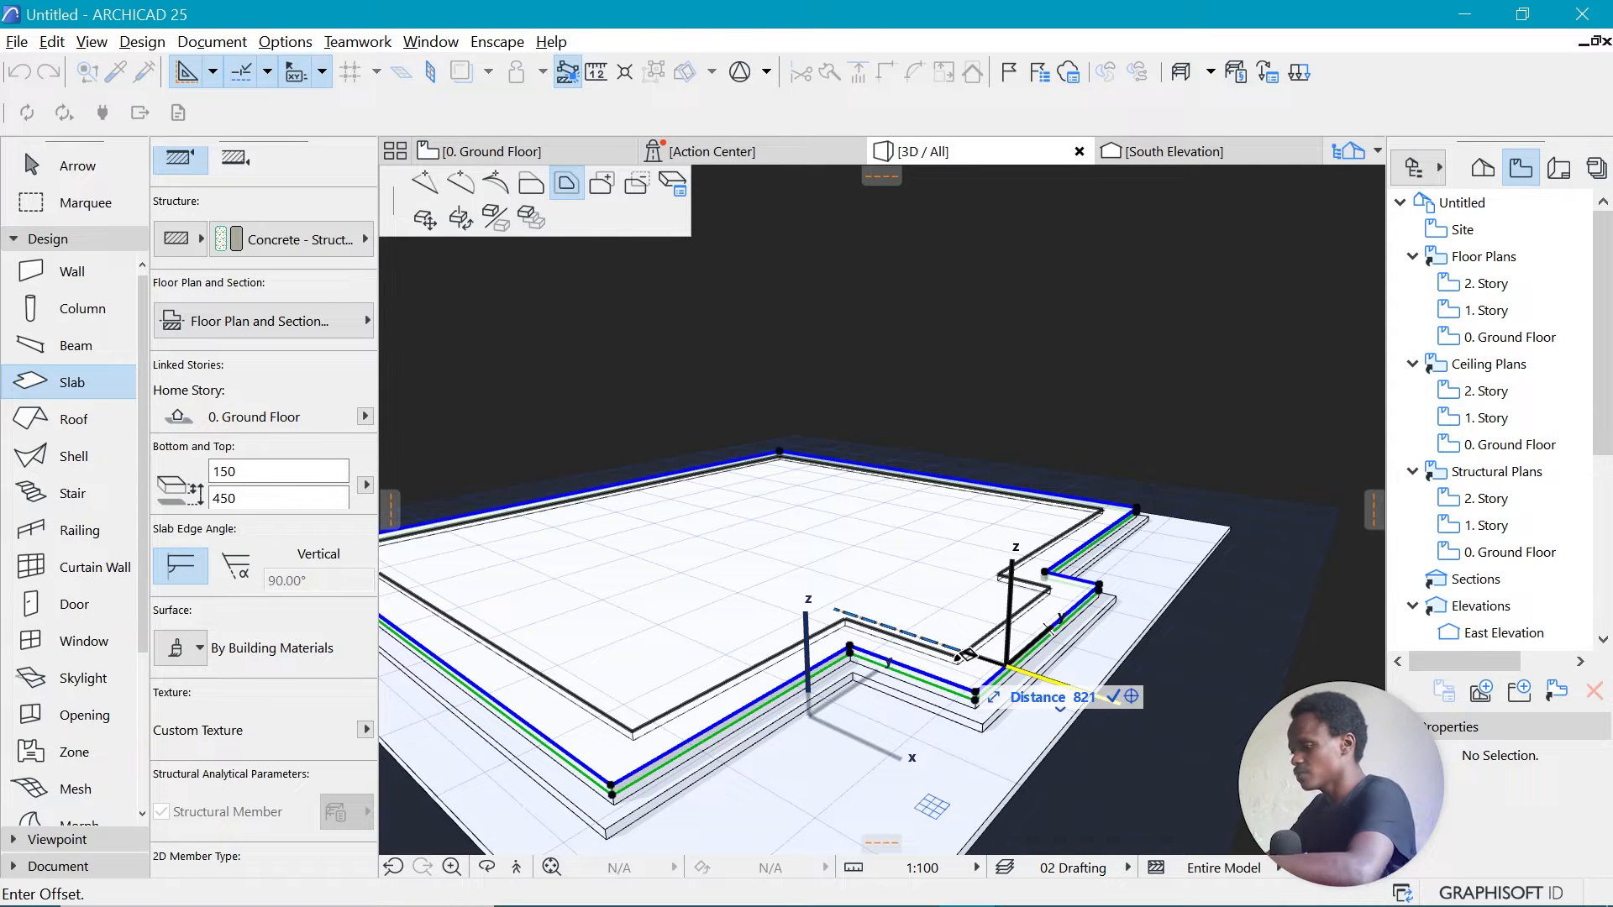
click(1000, 654)
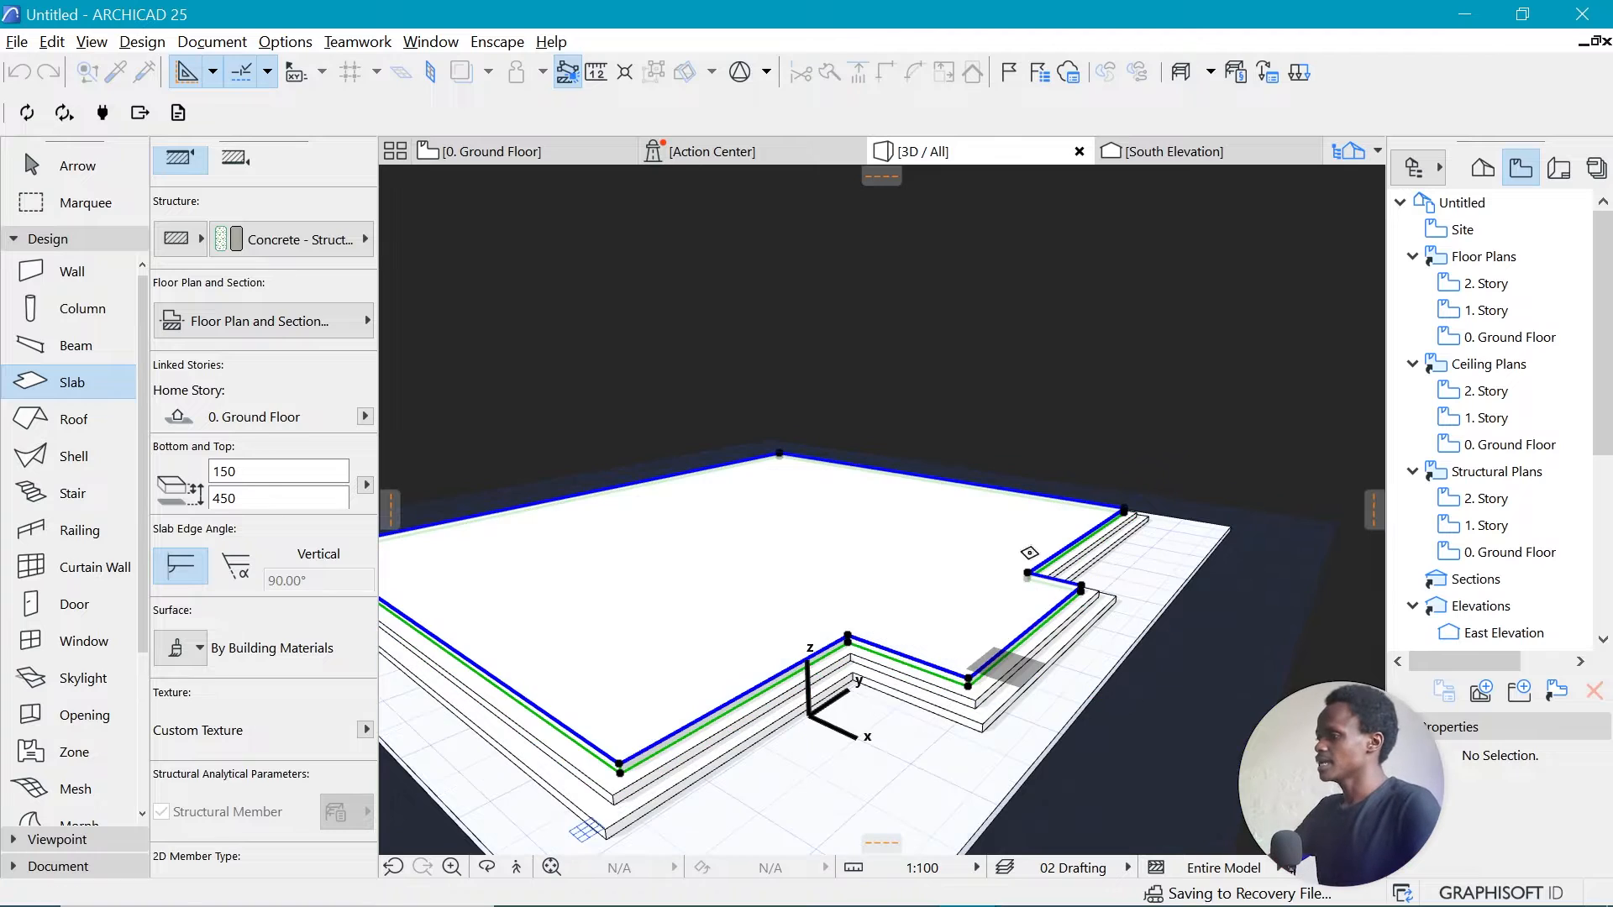
key(Escape)
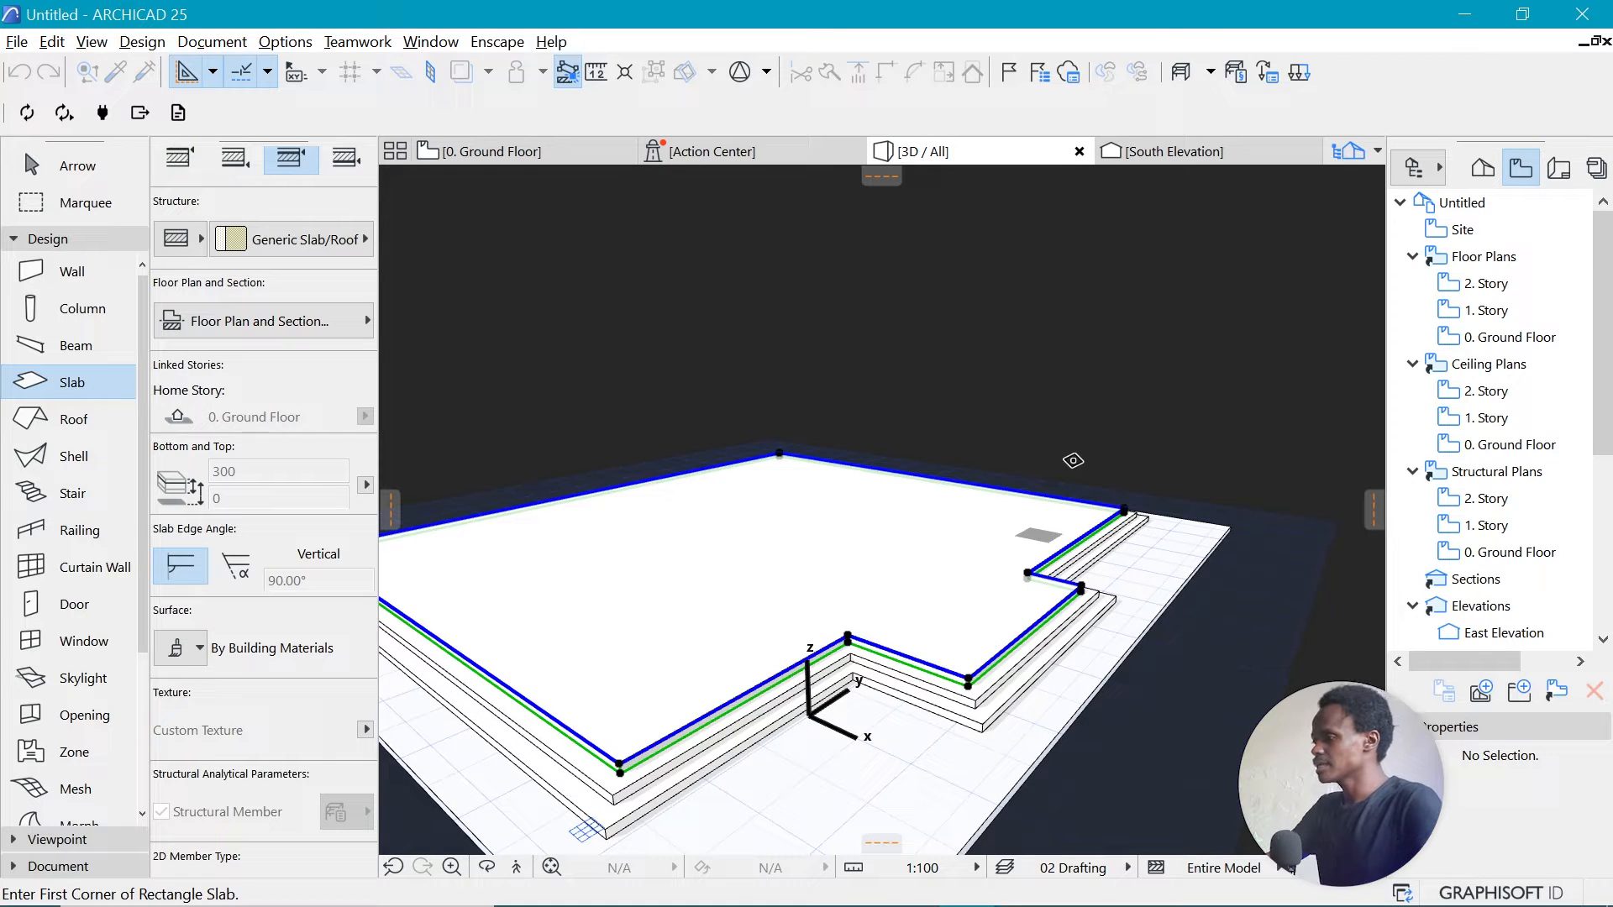
Check the reference image shot.JPG and draw a small rectangular slab on the top base slab between the two stepped notches.
shift+middle_drag(1073, 461, 1072, 539)
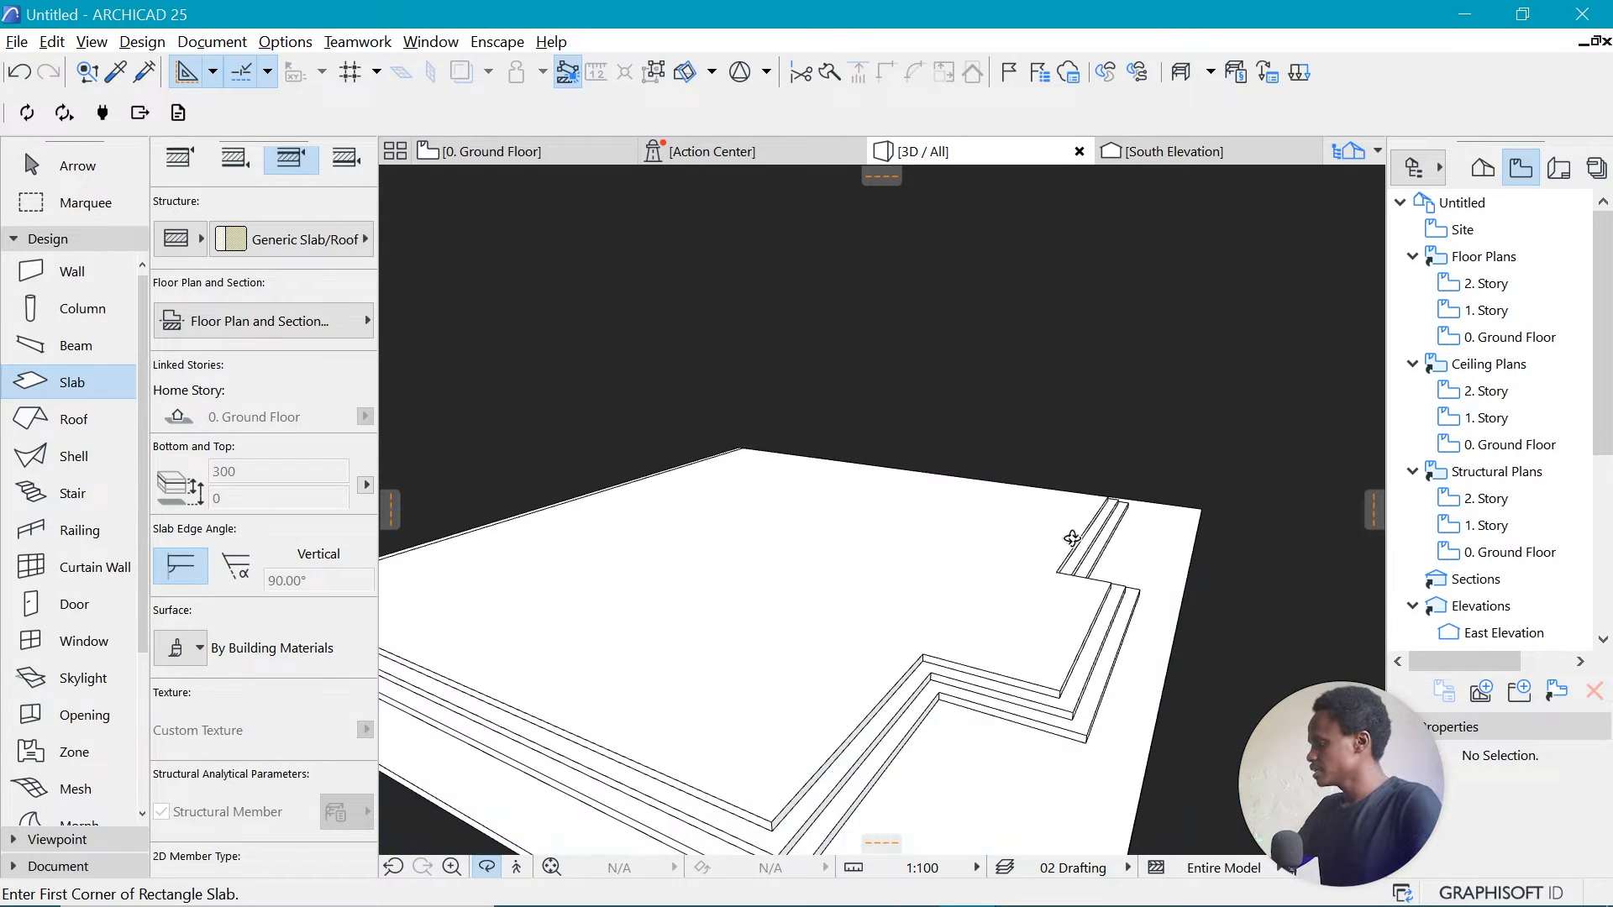
key(alt+Tab)
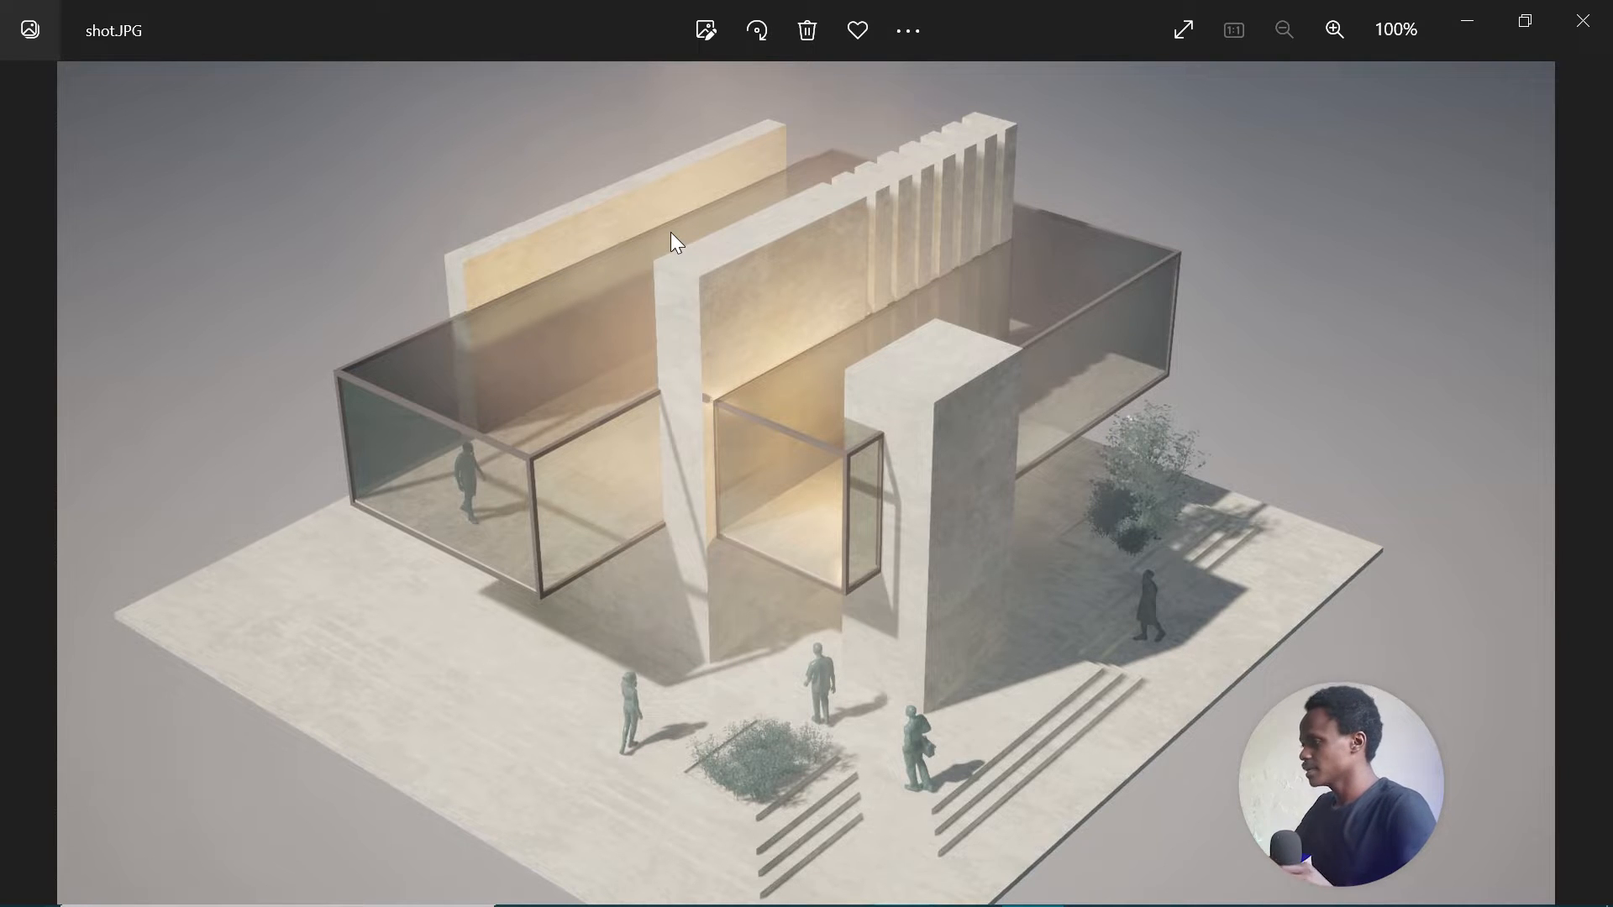
key(alt+Tab)
shift+middle_drag(927, 619, 204, 525)
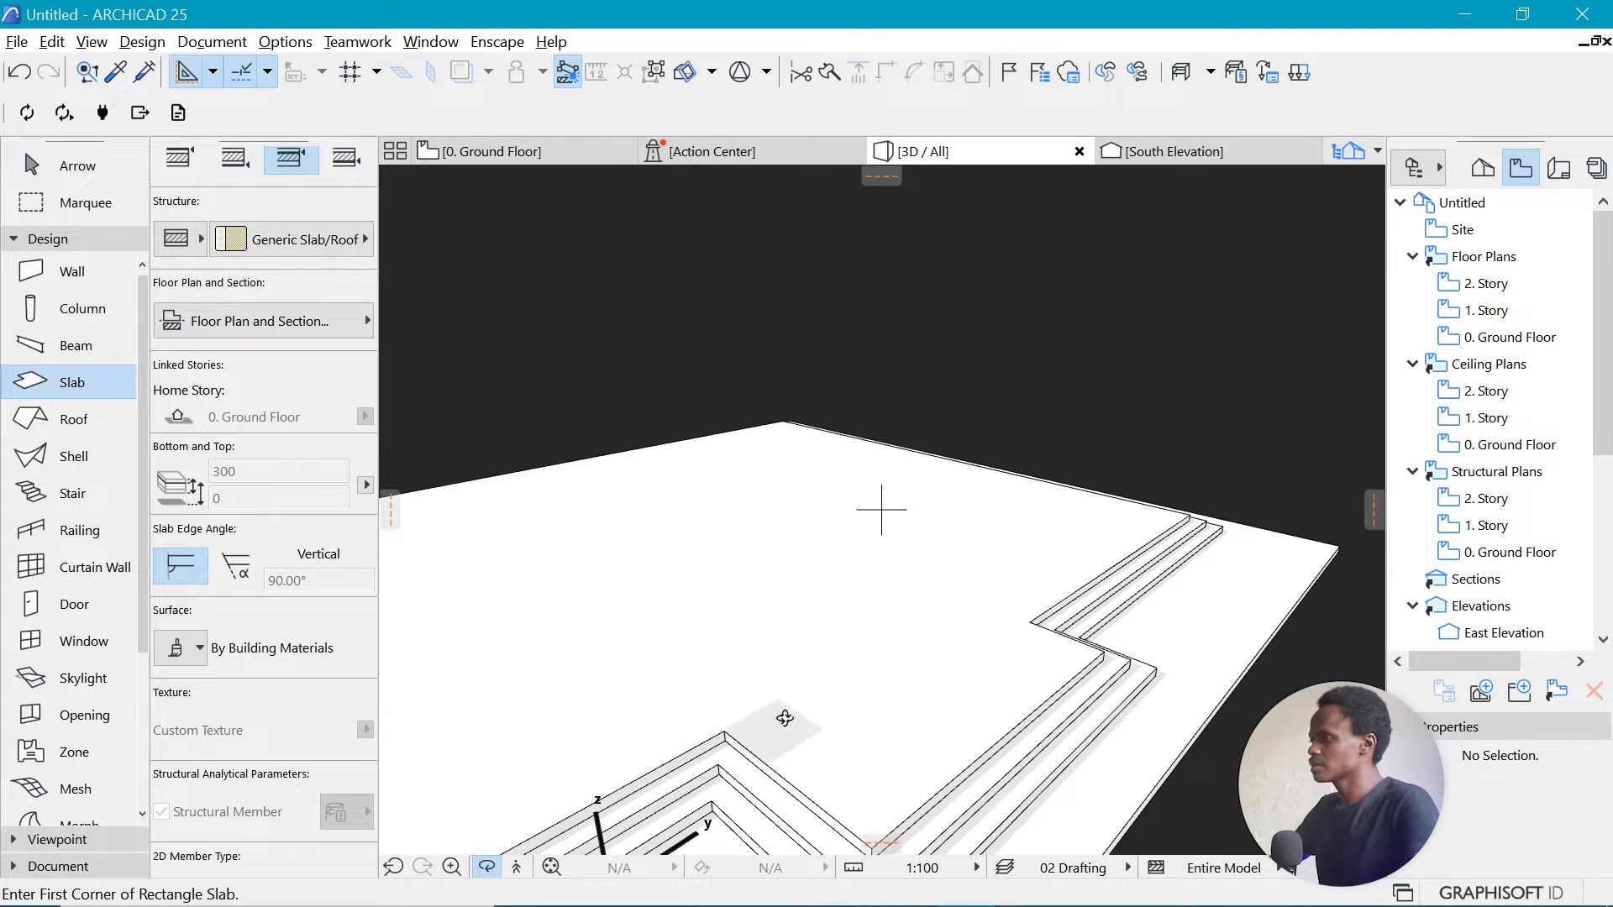
click(949, 644)
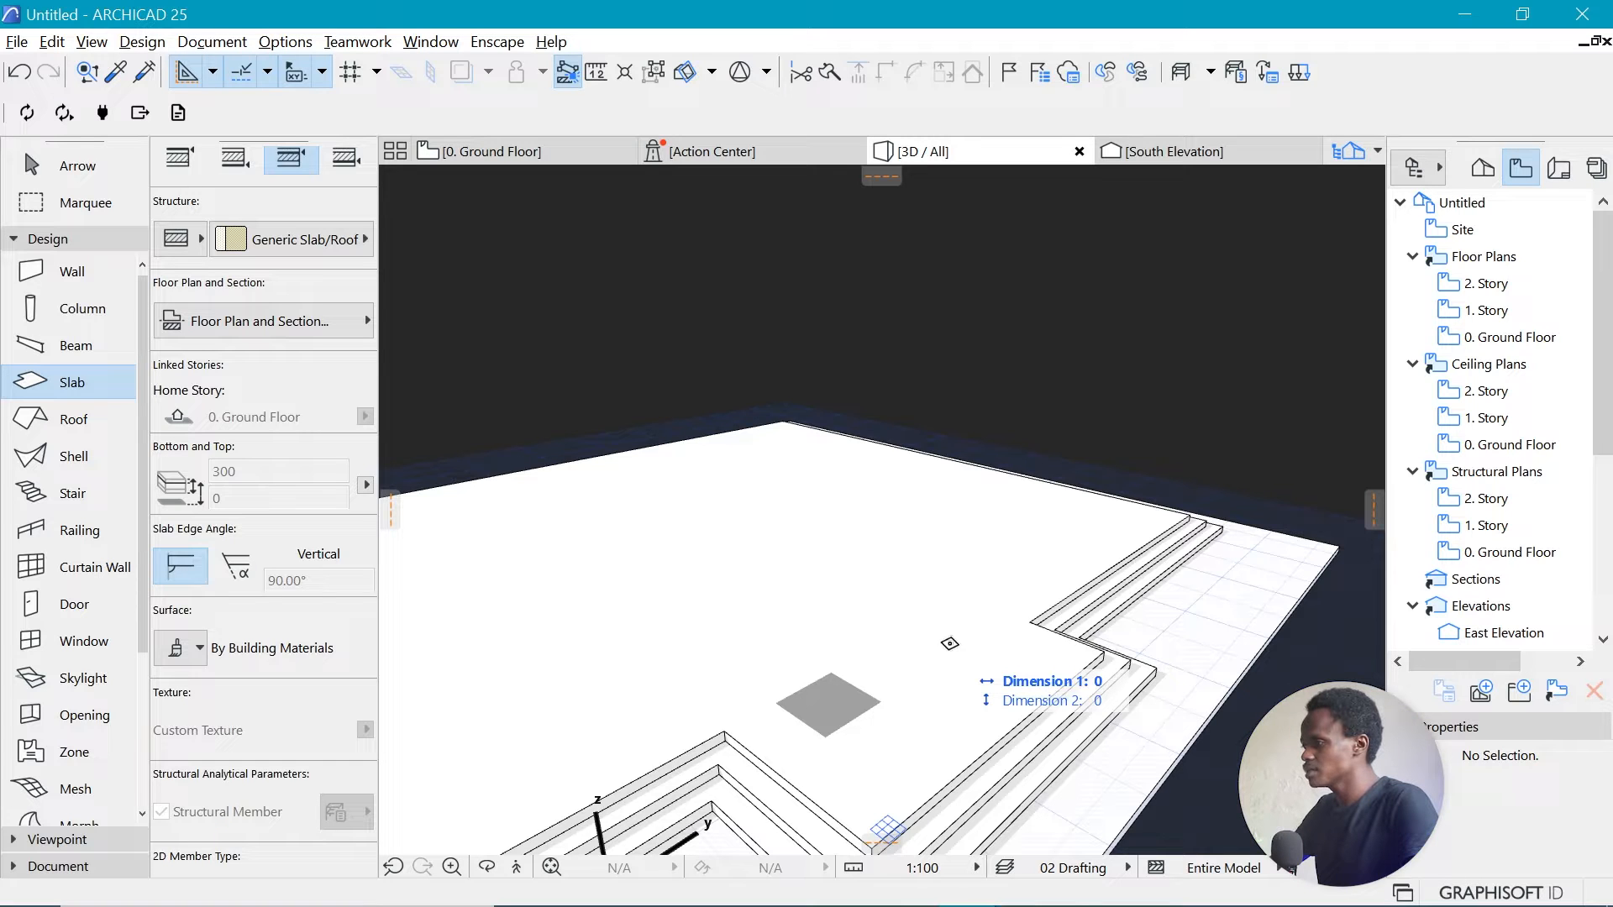
click(828, 701)
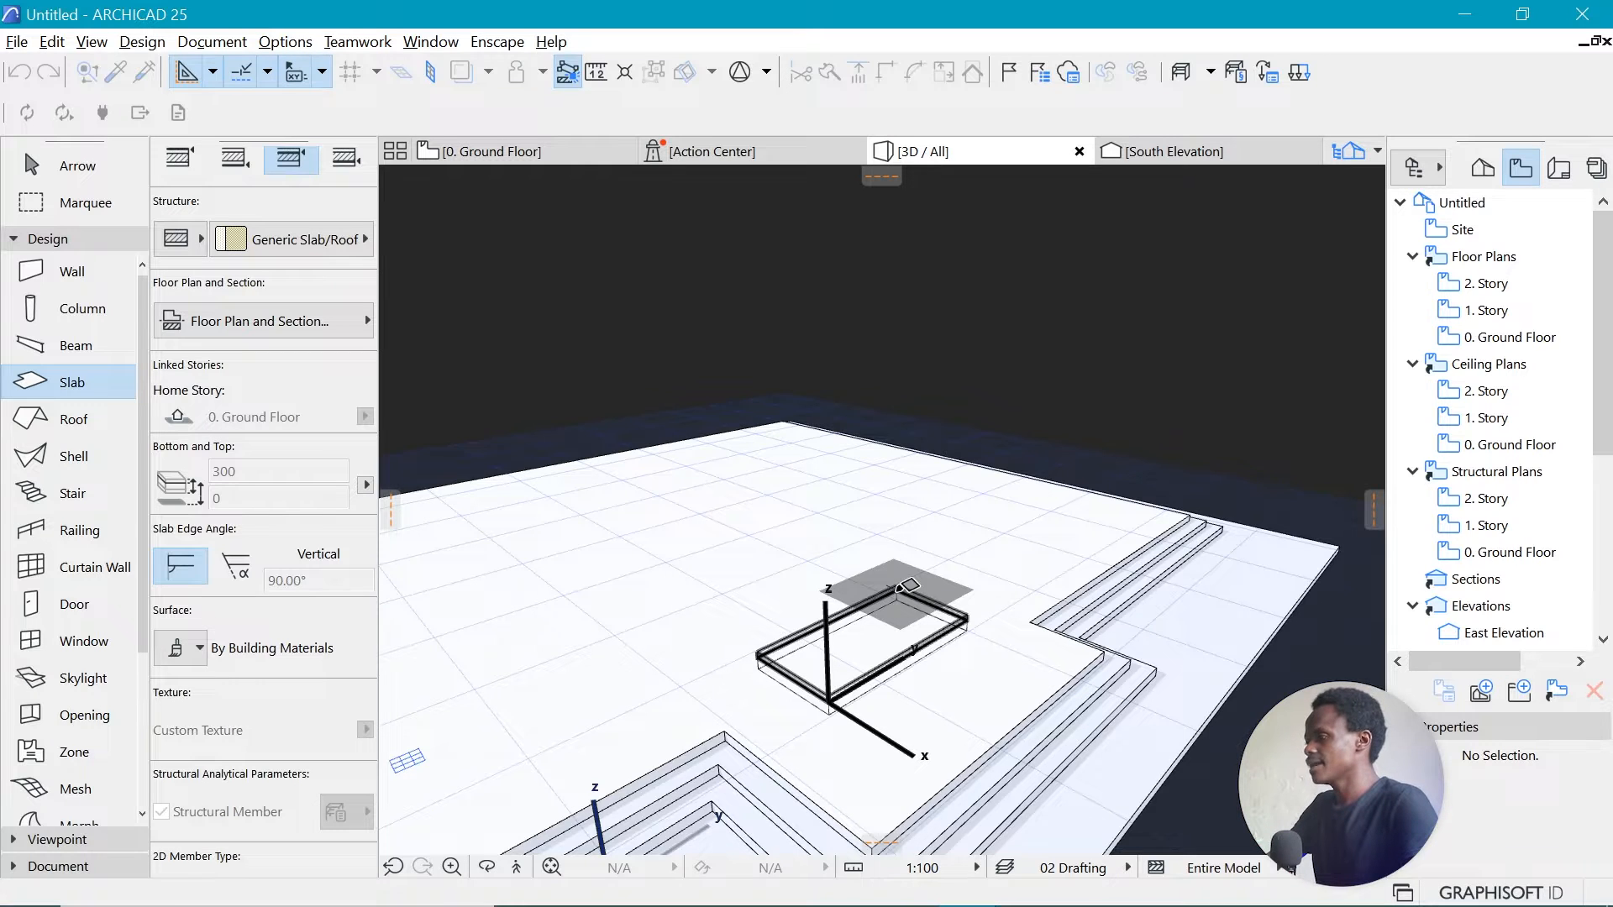
click(871, 598)
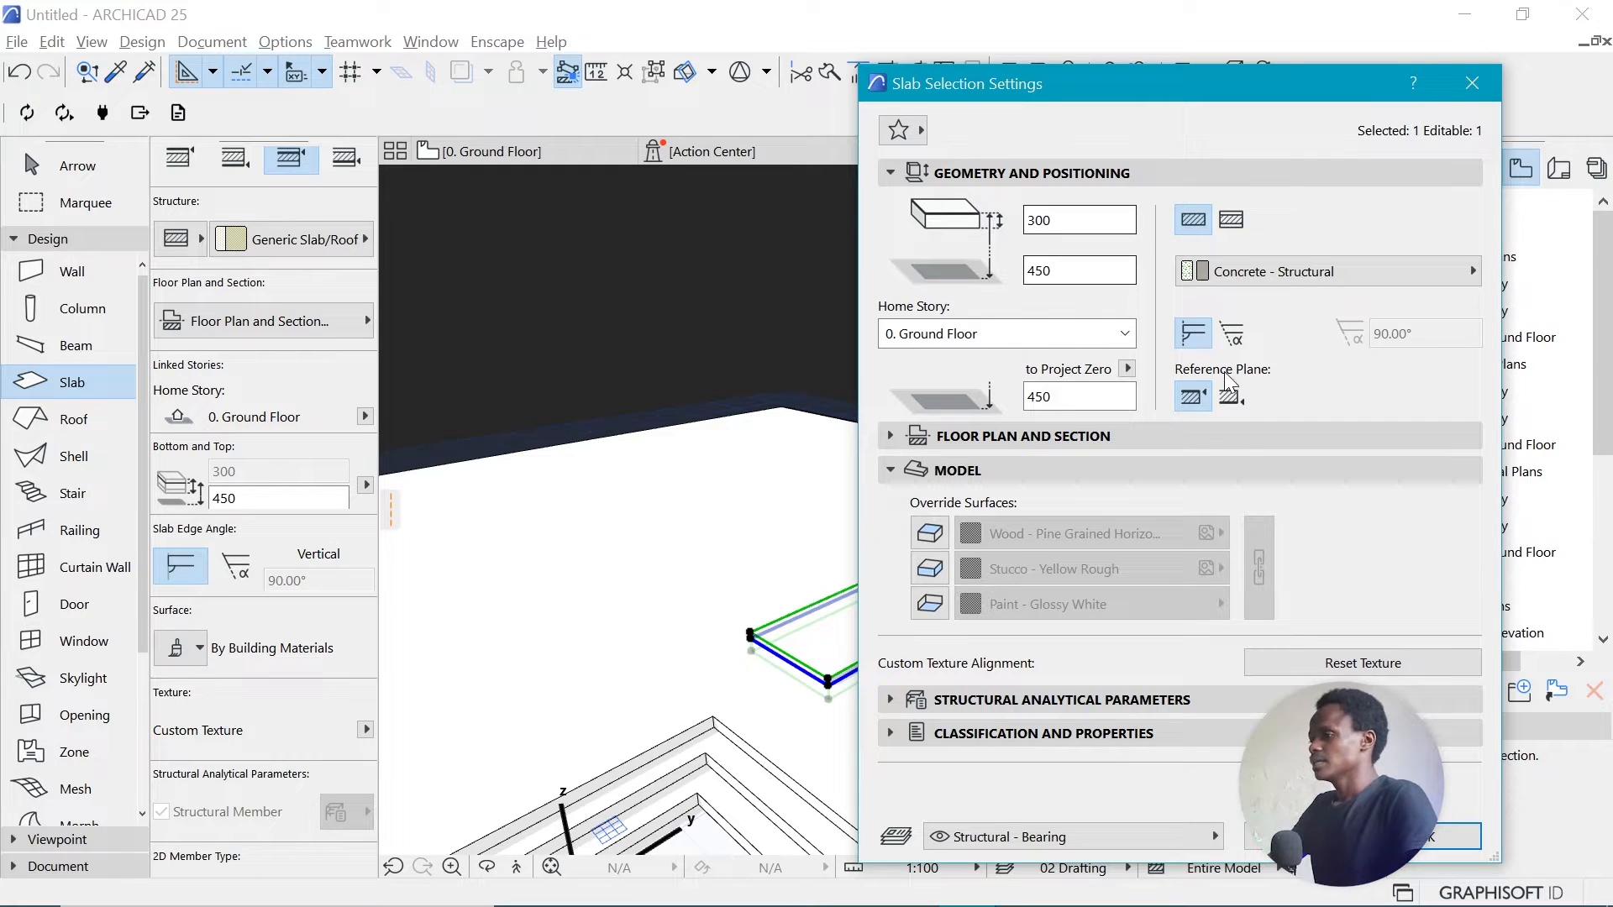
Make the small slab a basic Concrete - Structural slab with its reference plane at the bottom.
click(1445, 837)
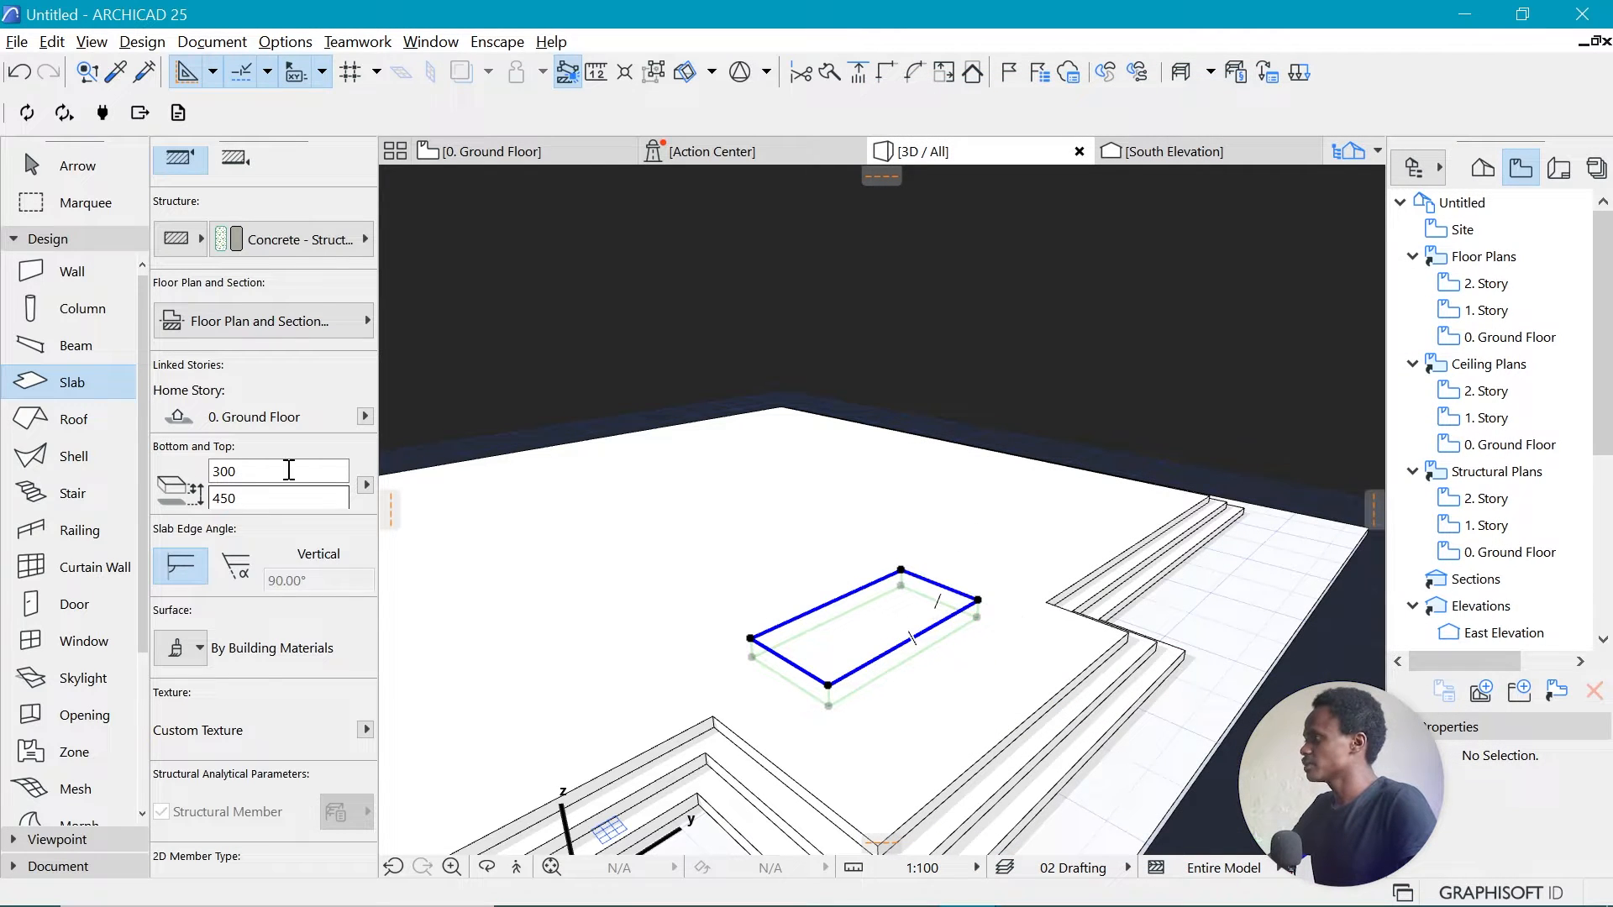
scroll(221, 358, up, 8)
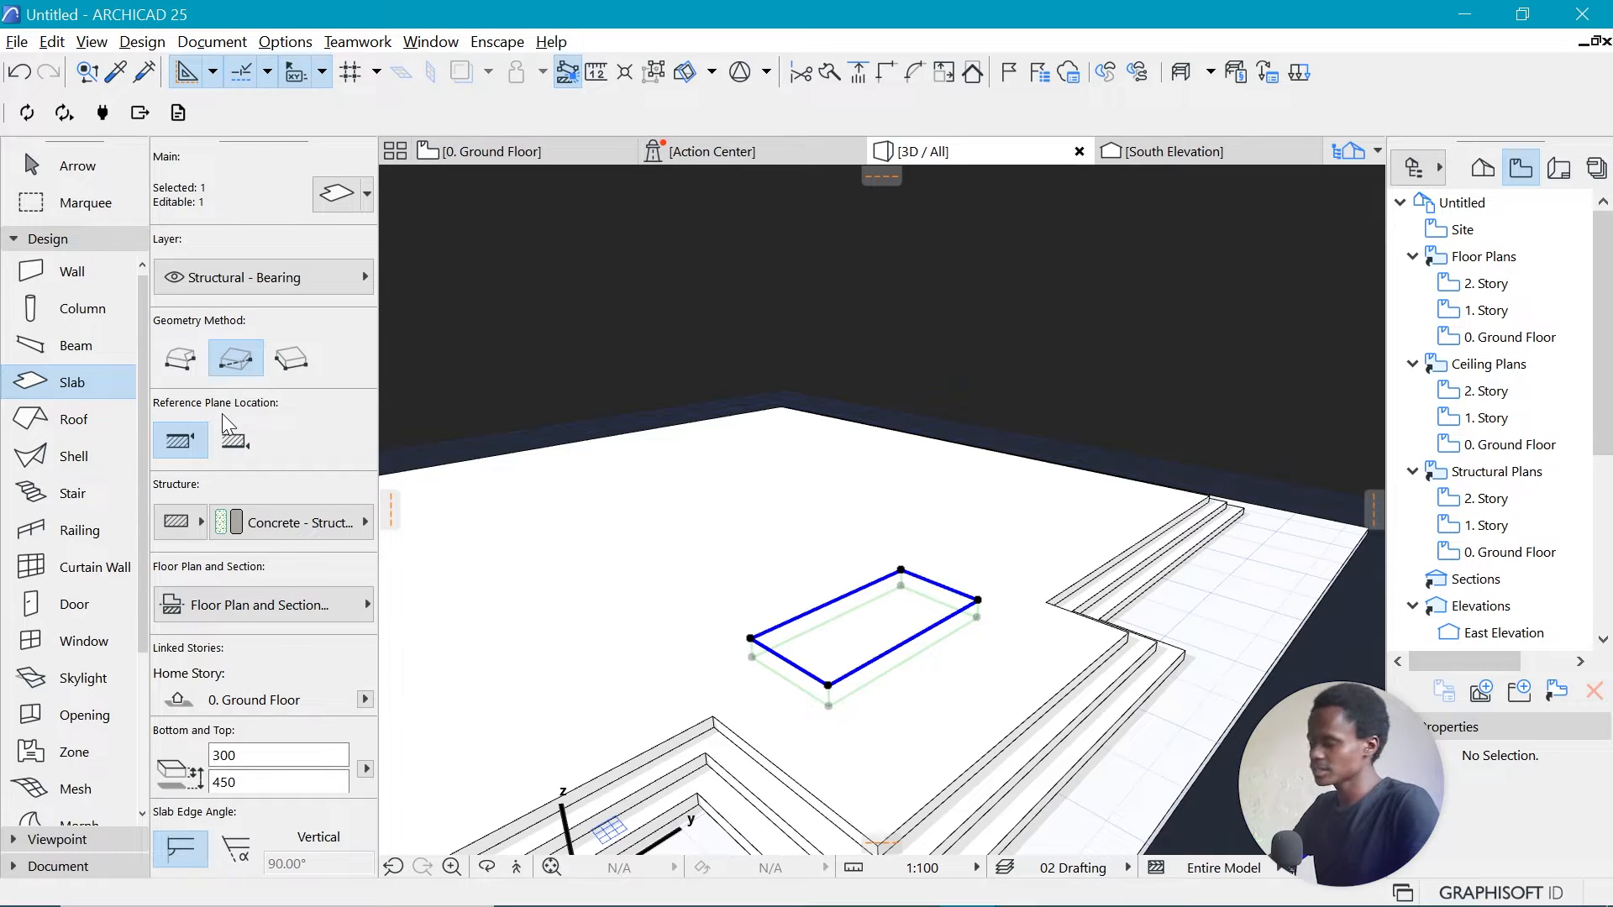
click(239, 451)
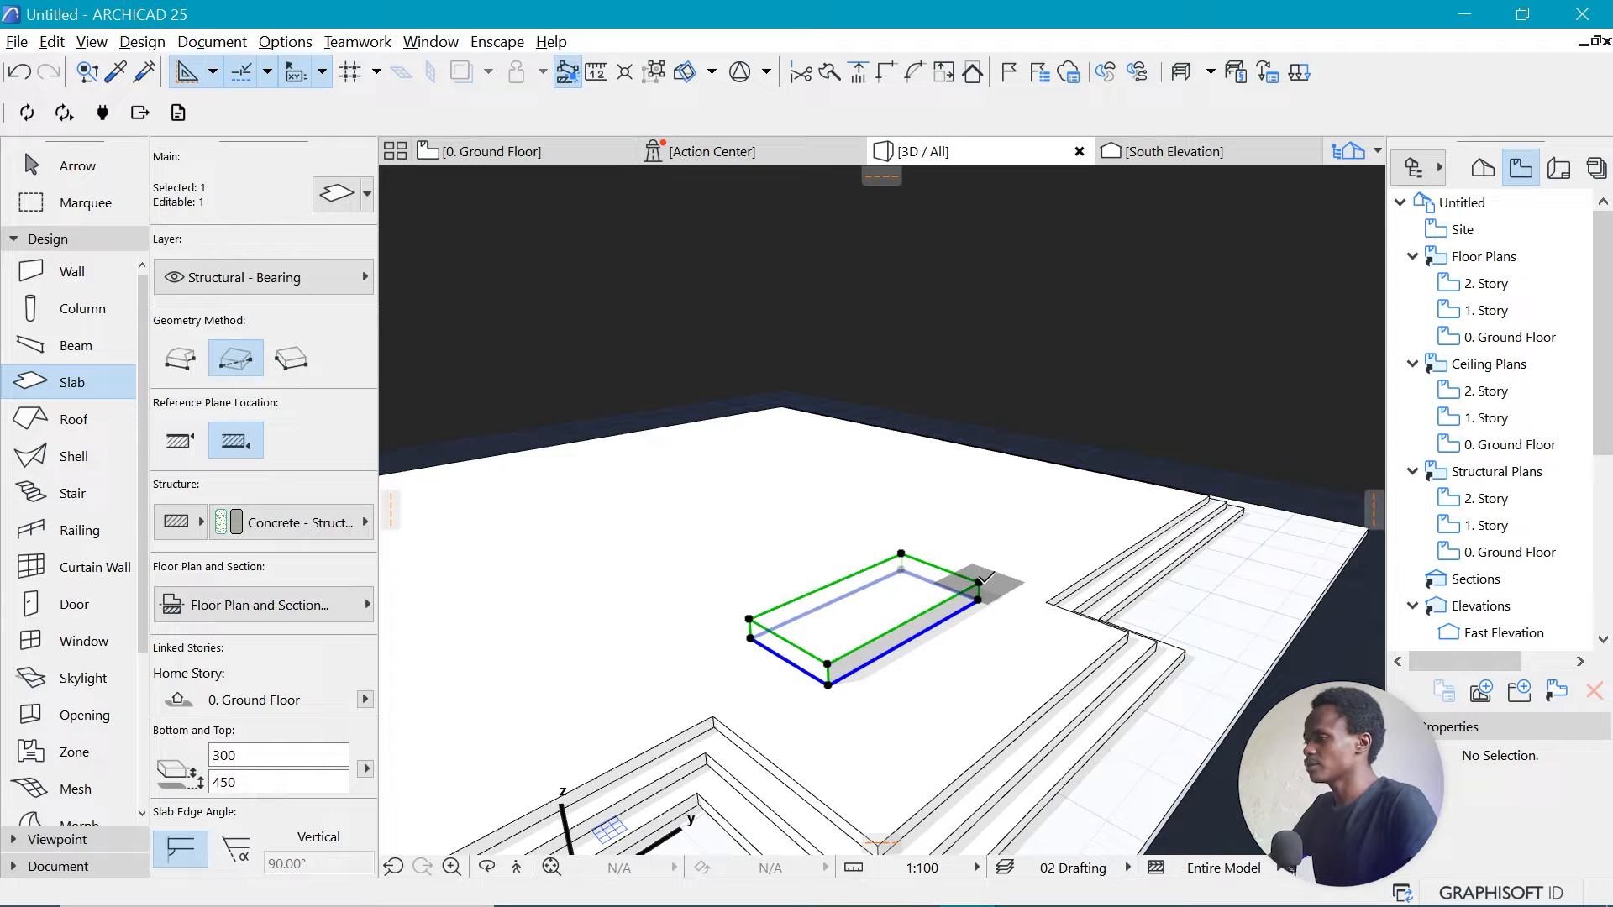
Stretch the small slab upward into a tower with a thickness of 7000.
click(979, 583)
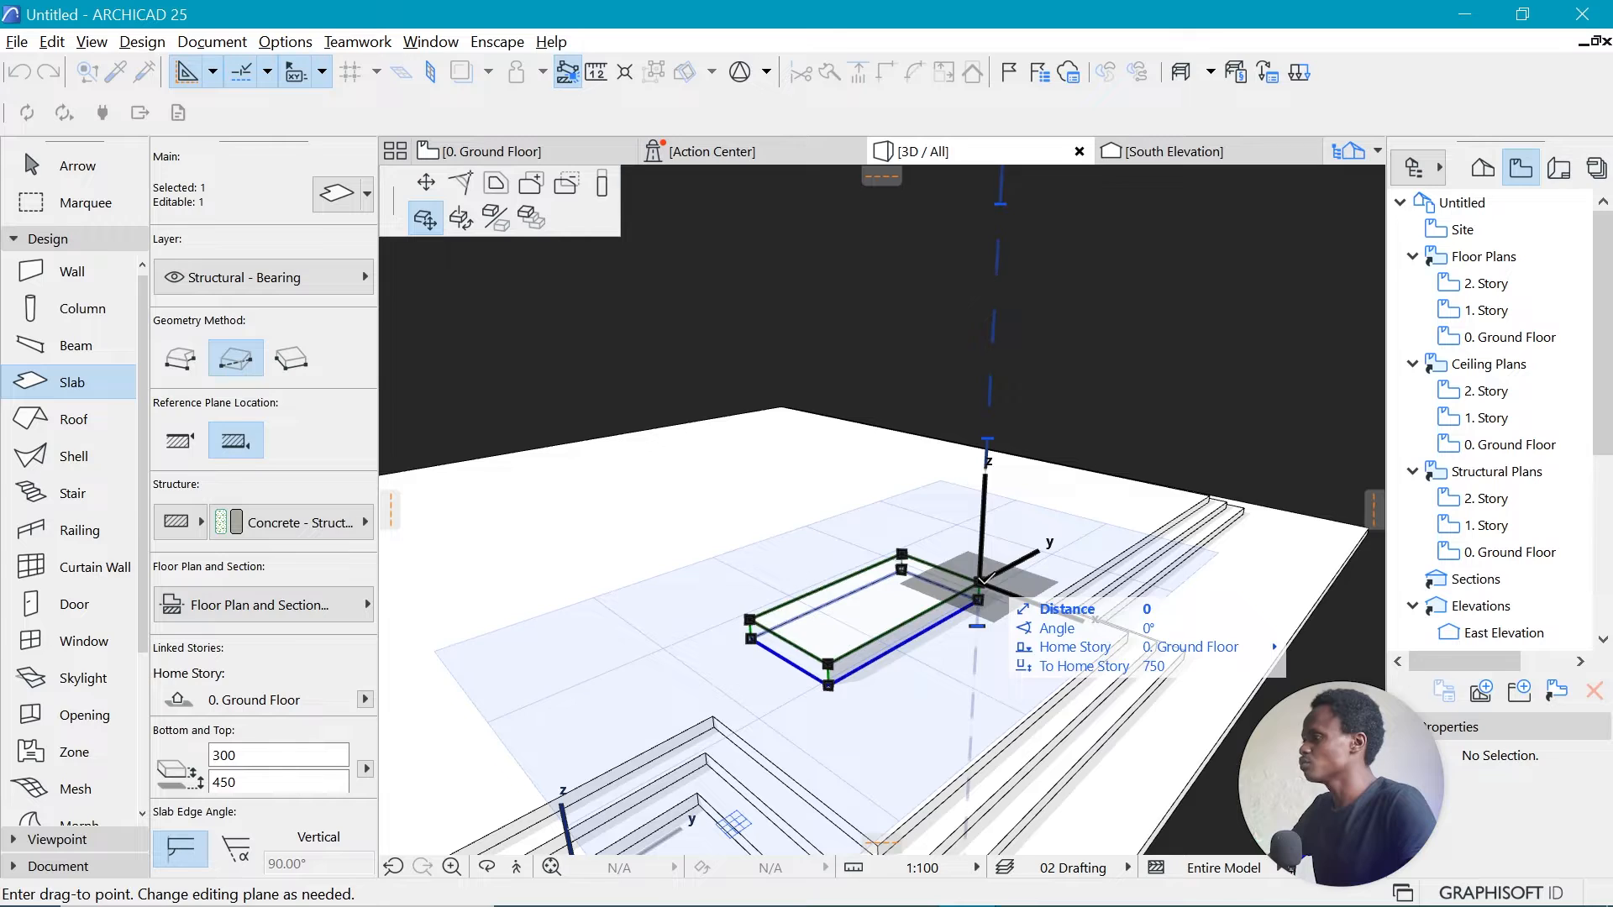
click(603, 183)
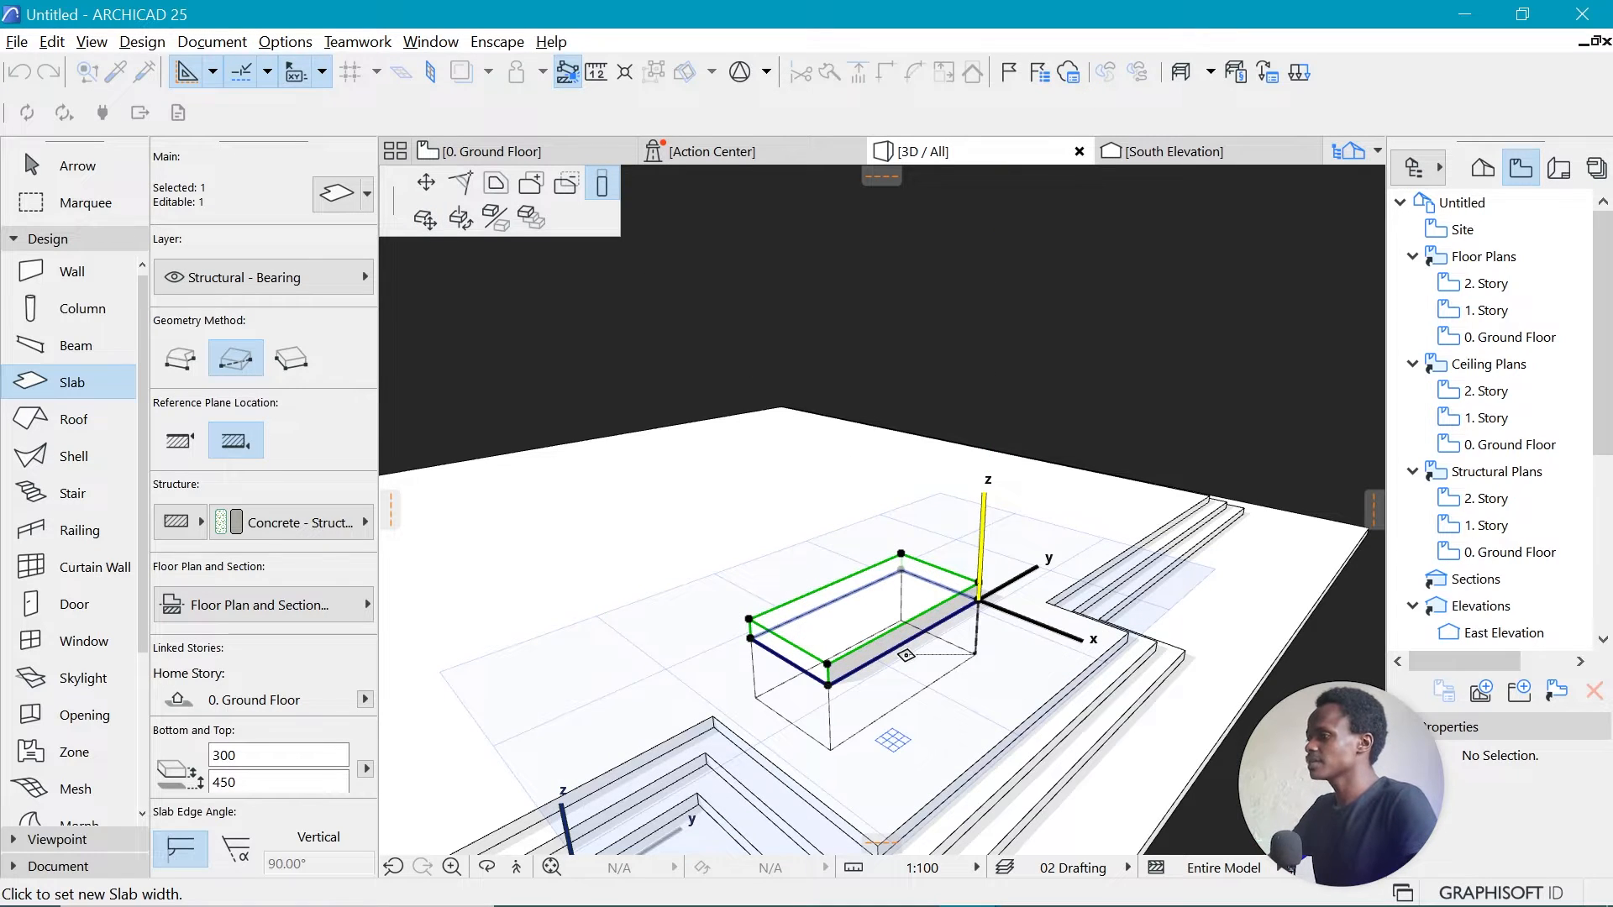
scroll(907, 655, down, 2)
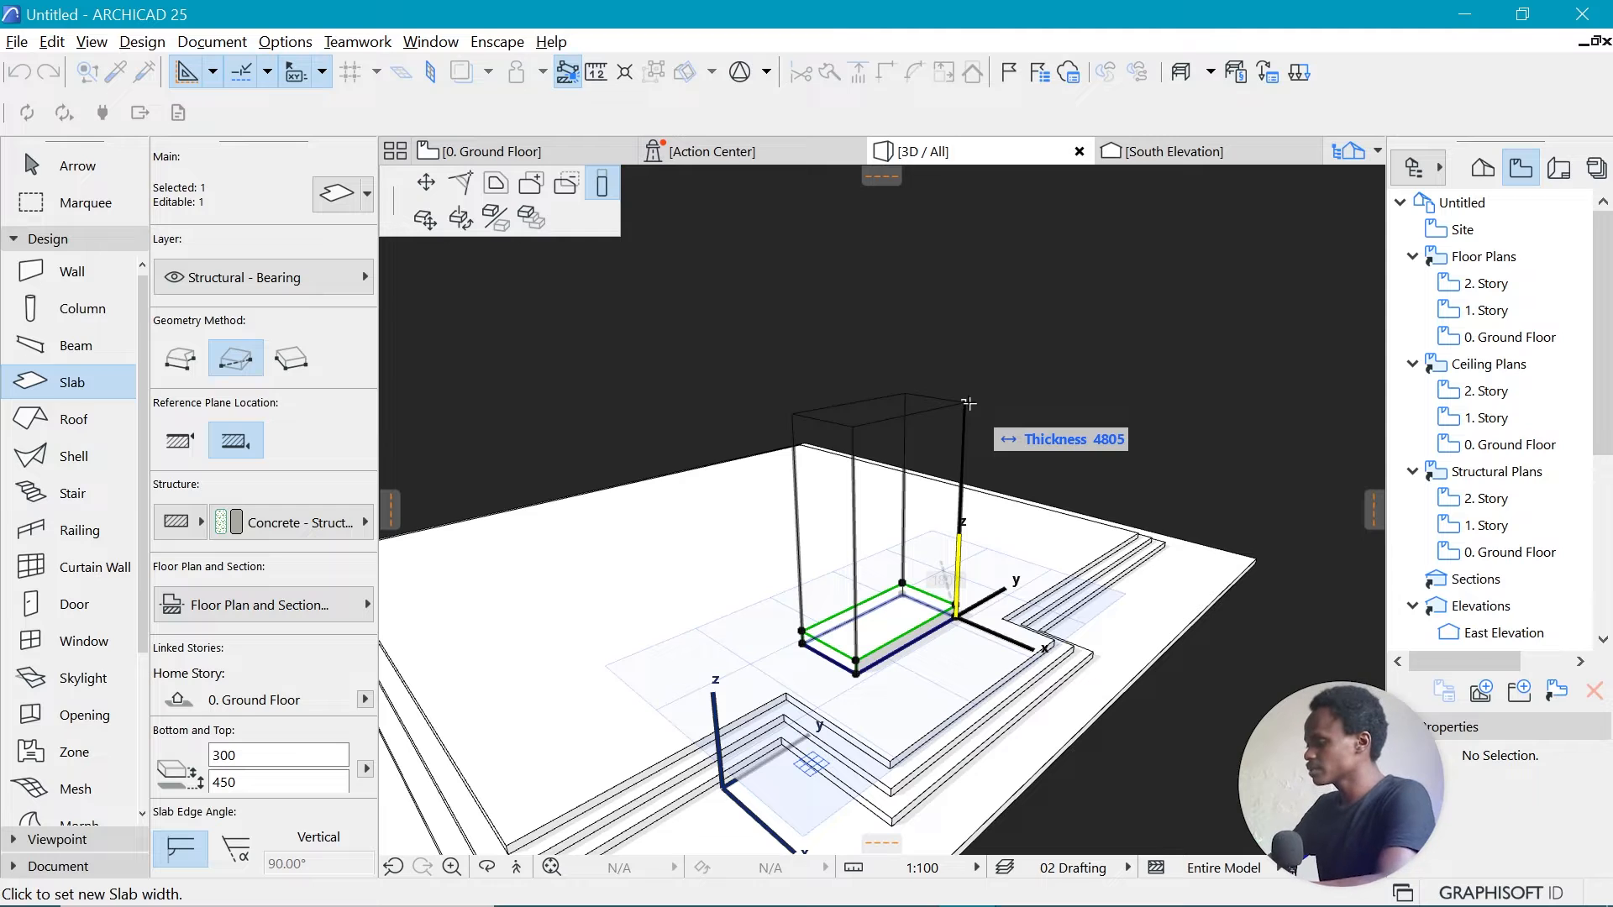
text(700)
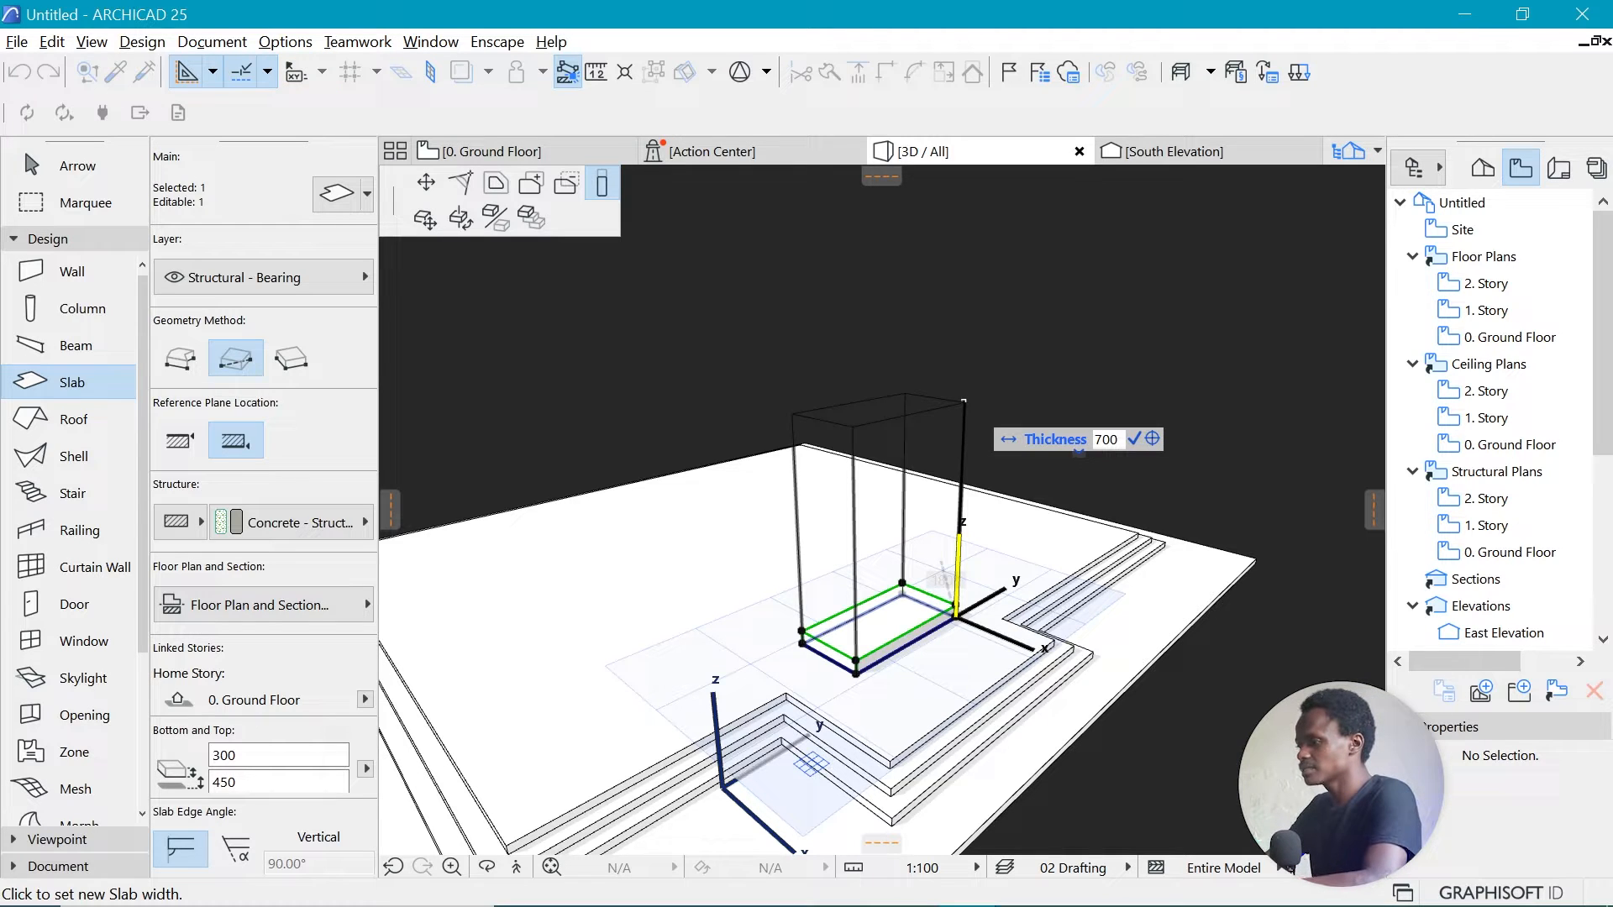
text(0)
key(Return)
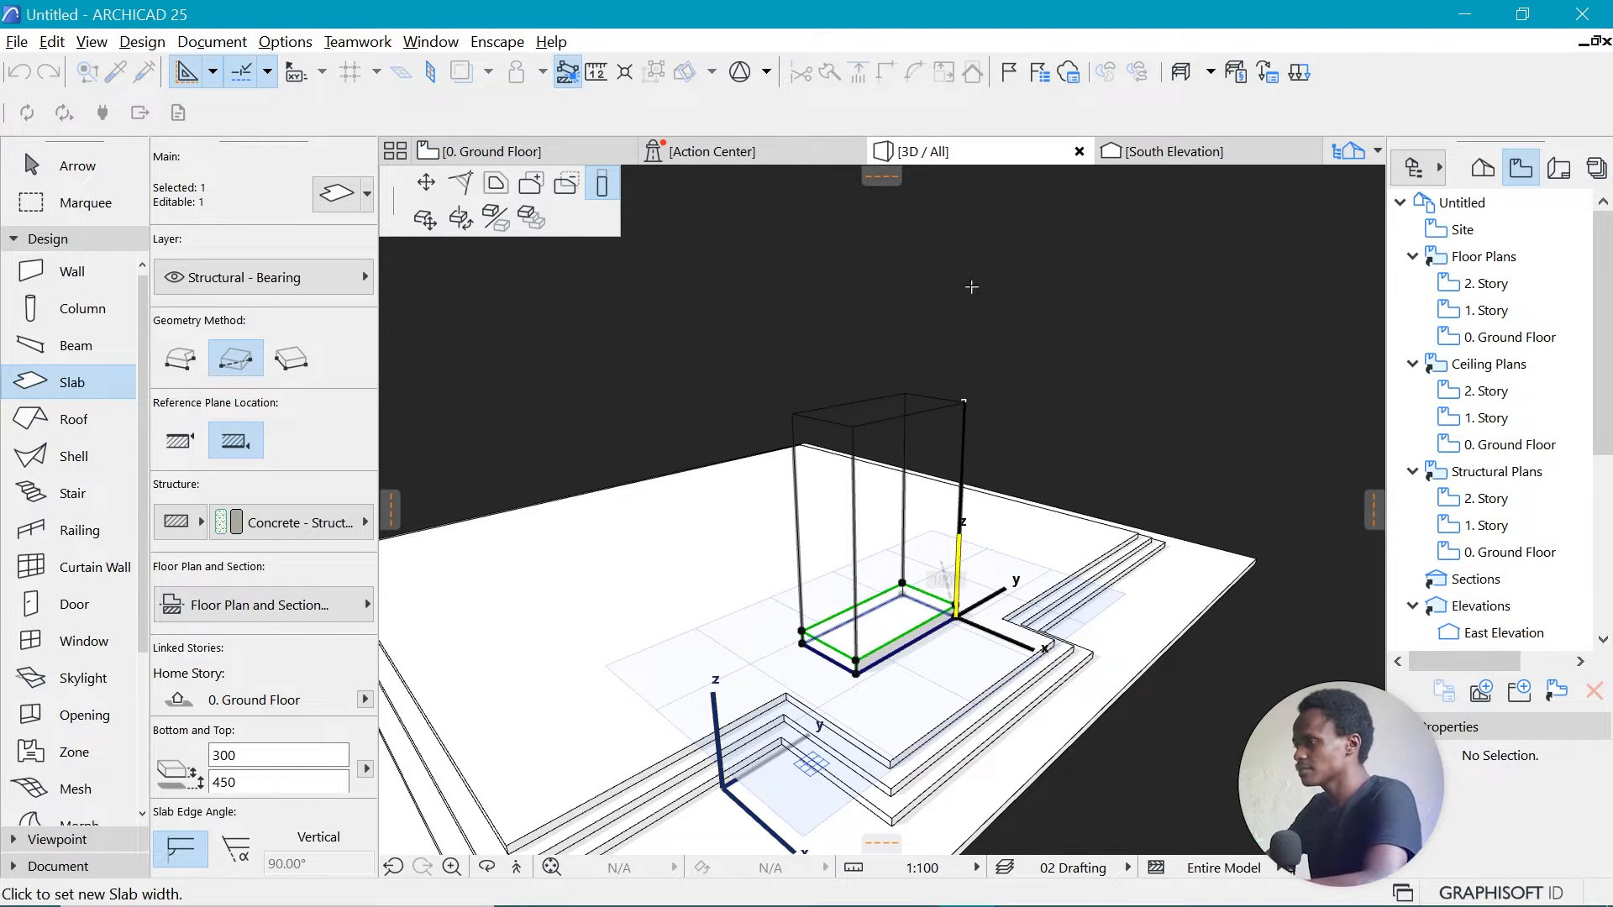
Compare with the reference image and place a copy of the tower about 2976 away, on the side facing the wider platform area.
drag(978, 315, 879, 415)
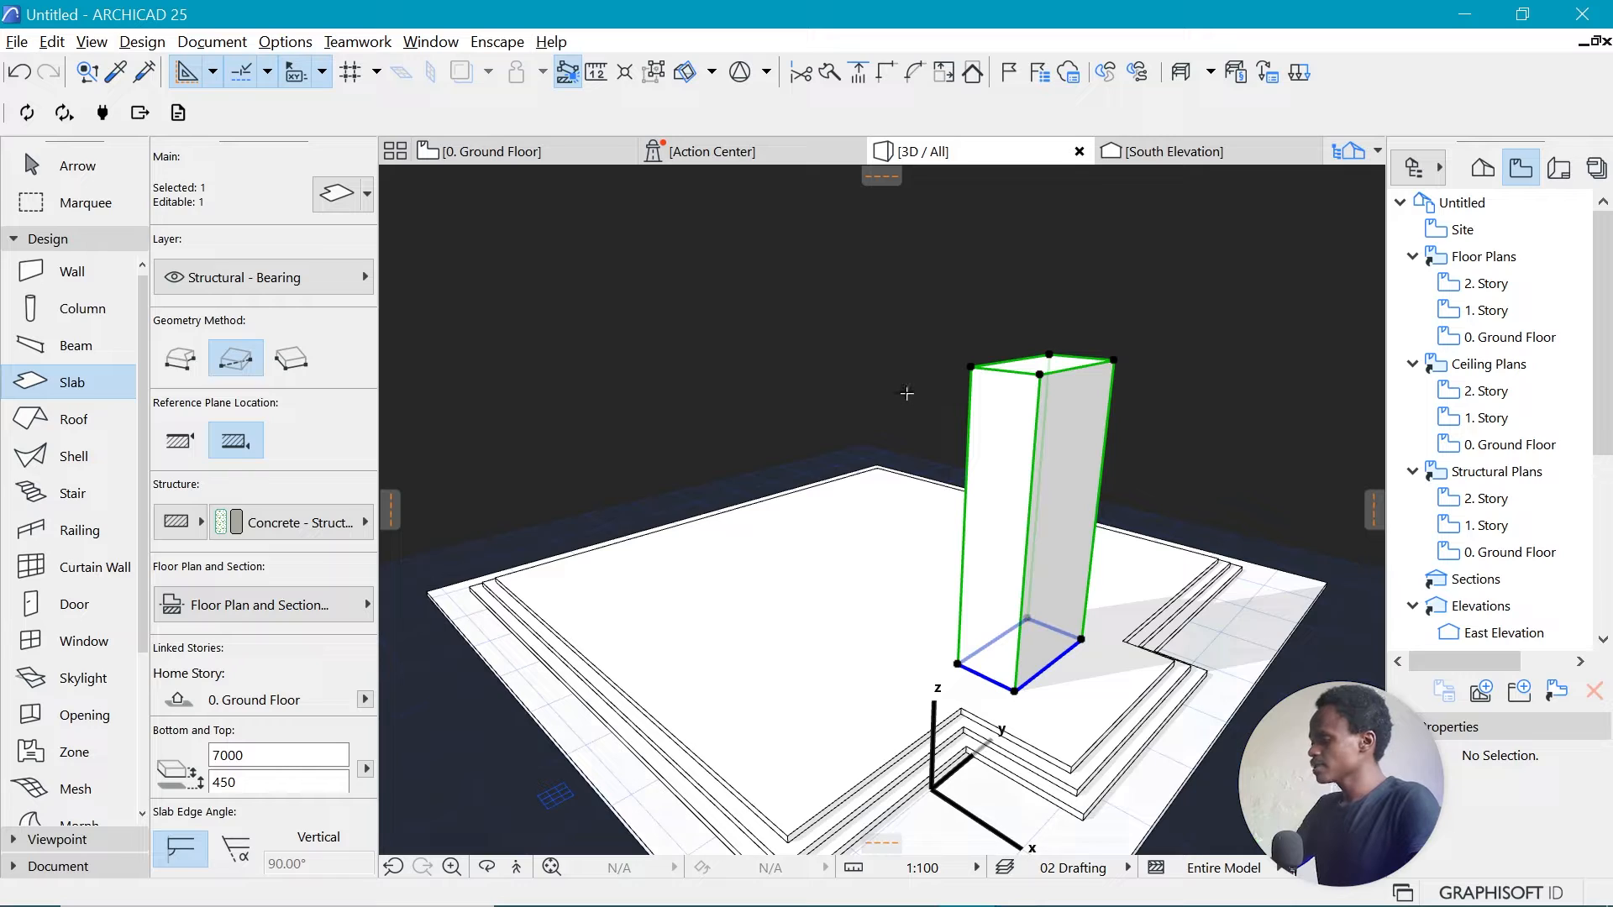
key(alt+Tab)
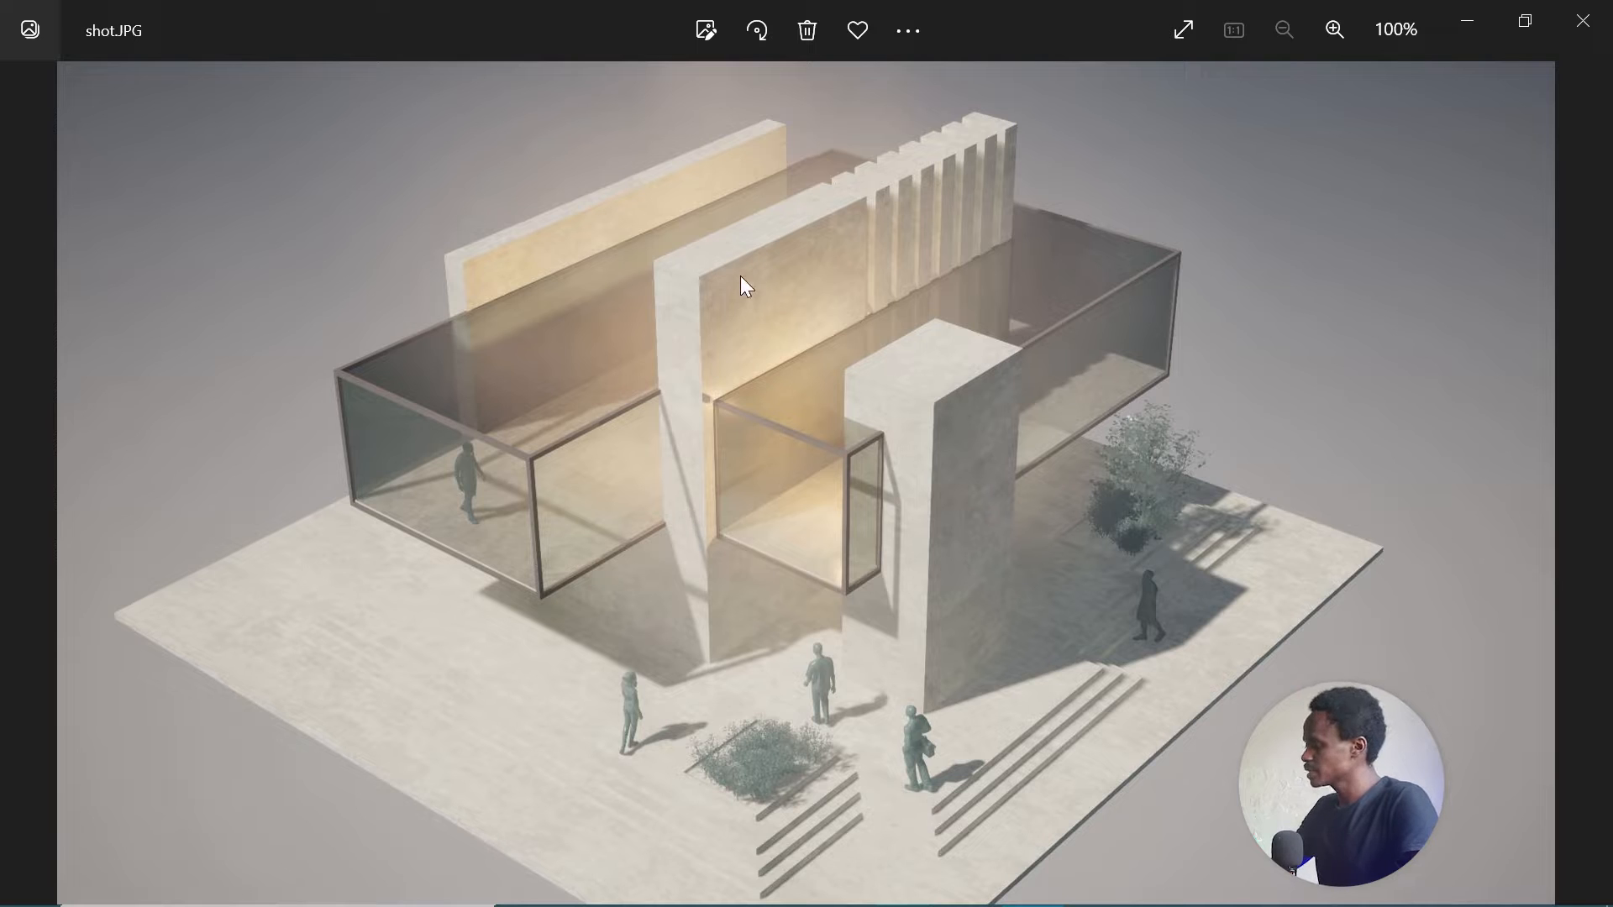
key(alt+Tab)
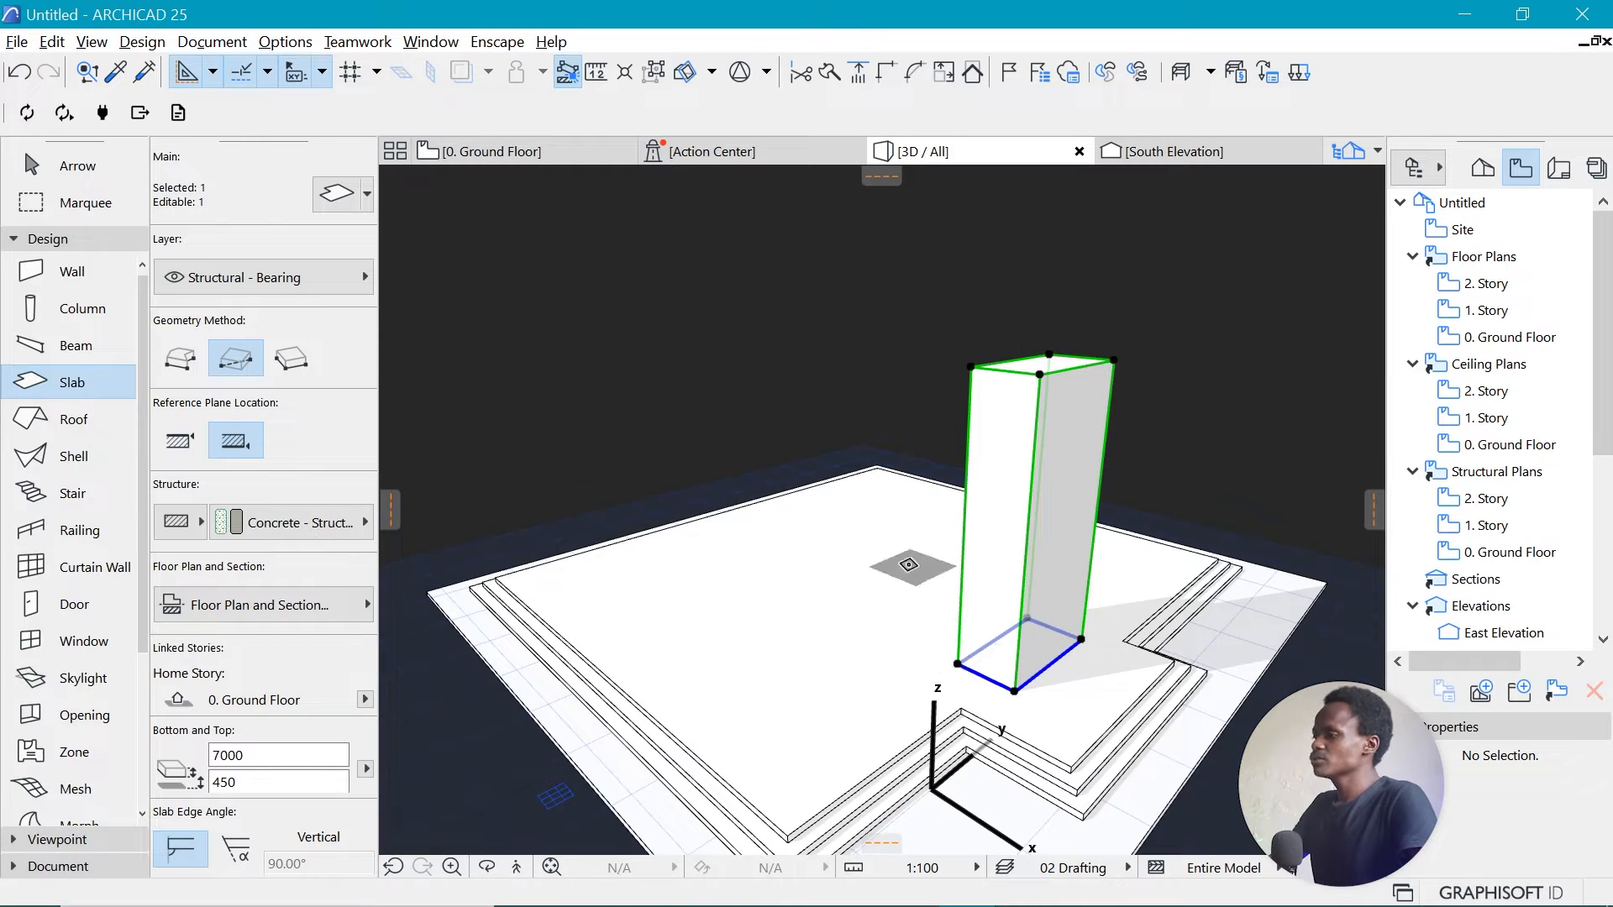
scroll(916, 571, up, 5)
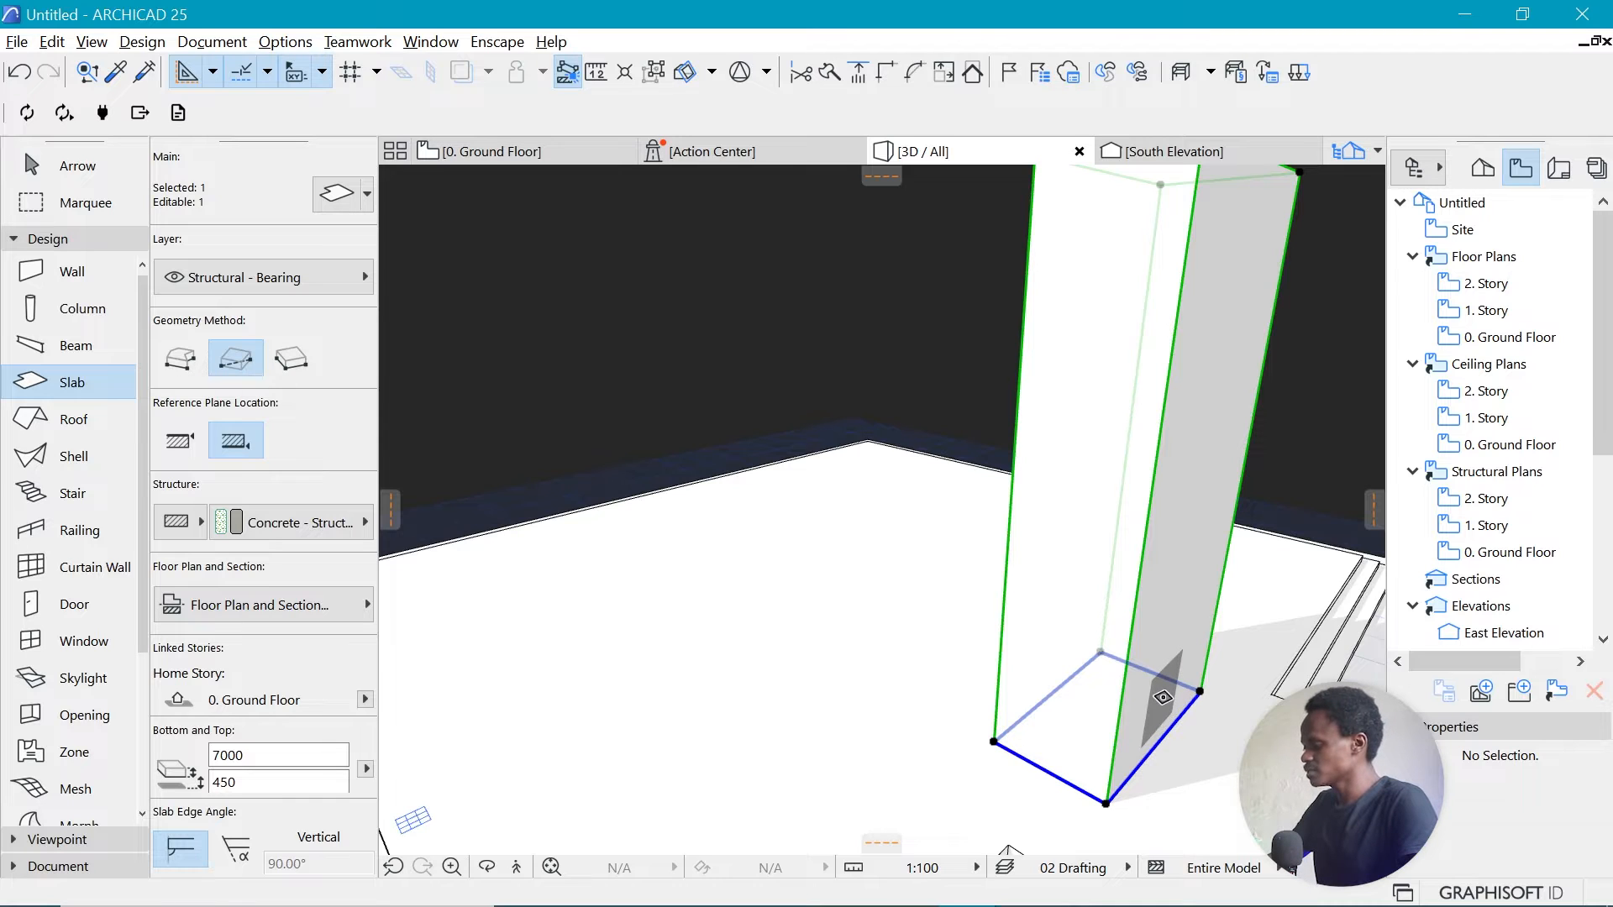
key(ctrl+shift+d)
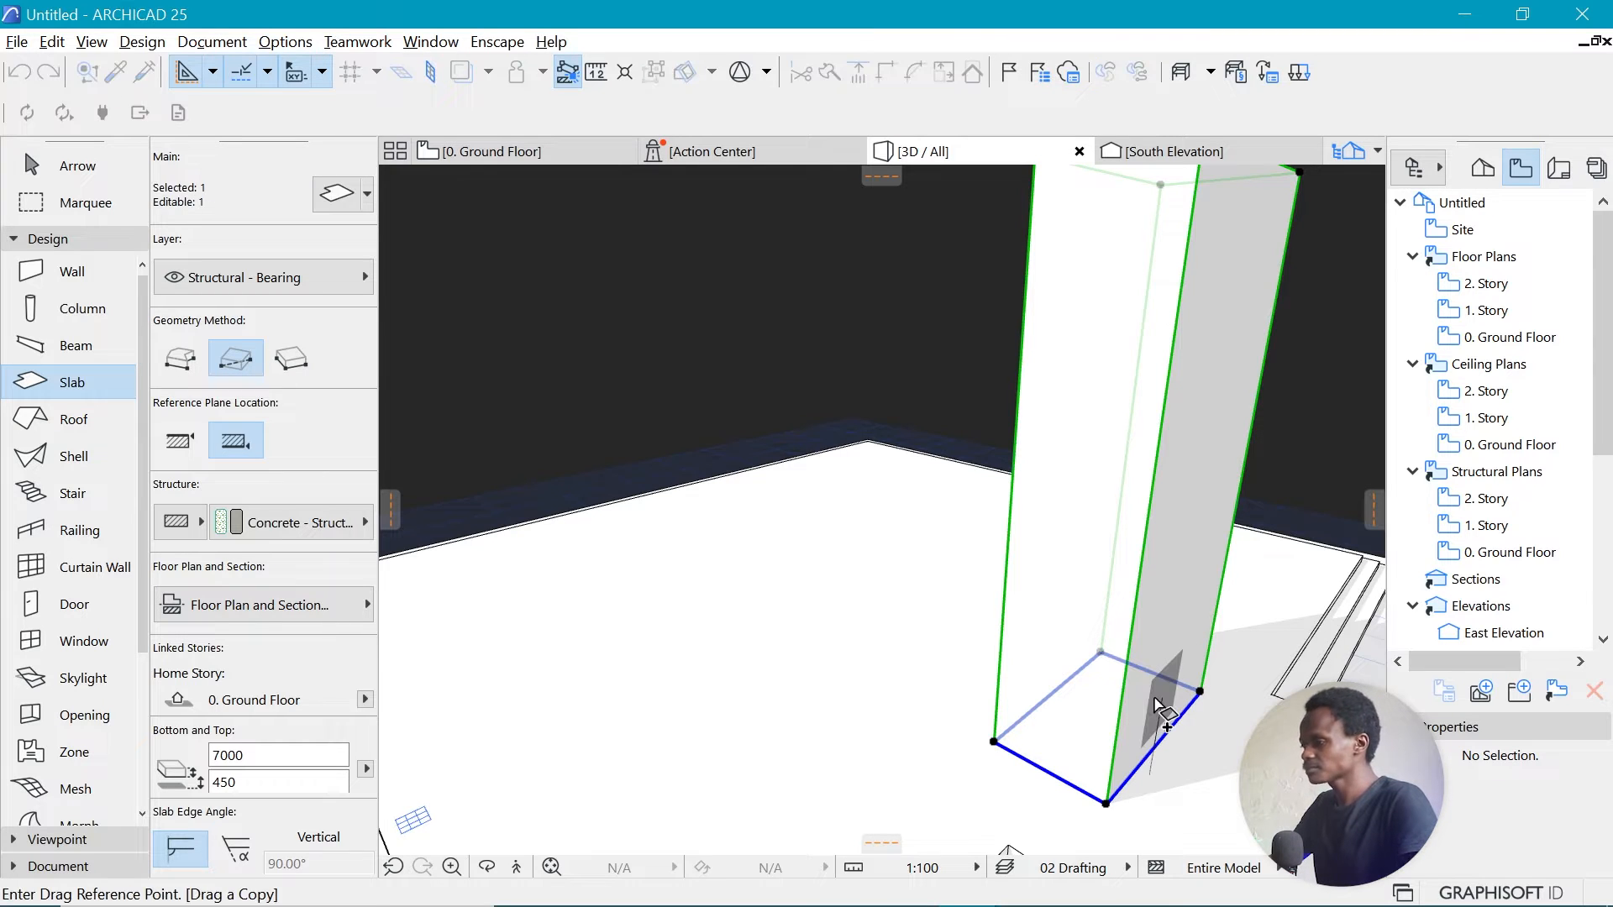
click(1106, 804)
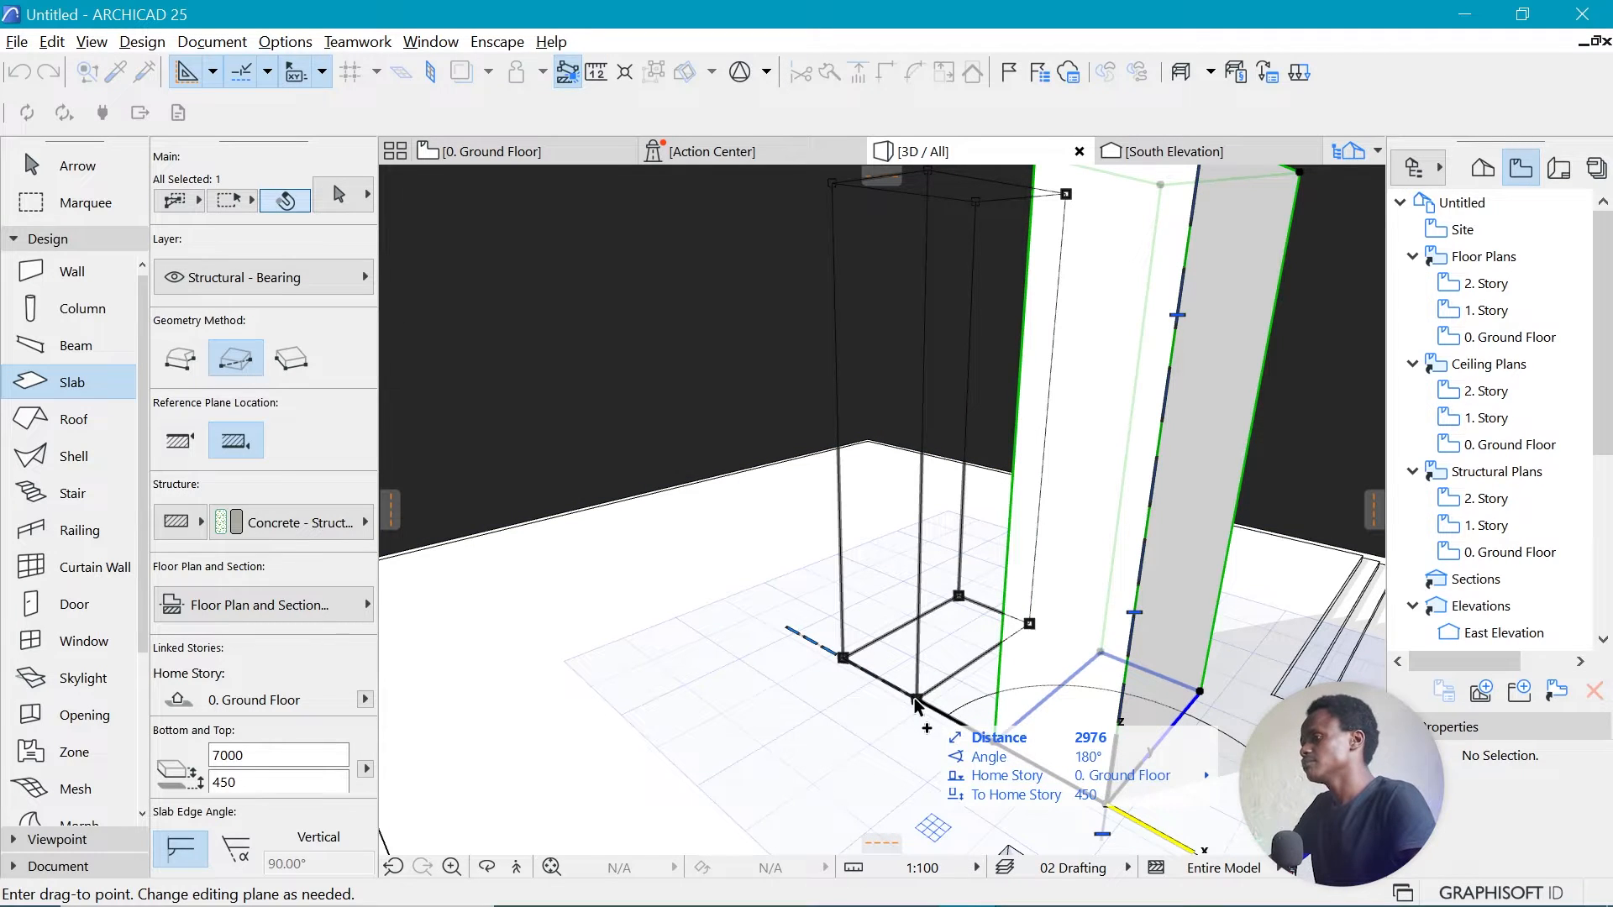
click(916, 702)
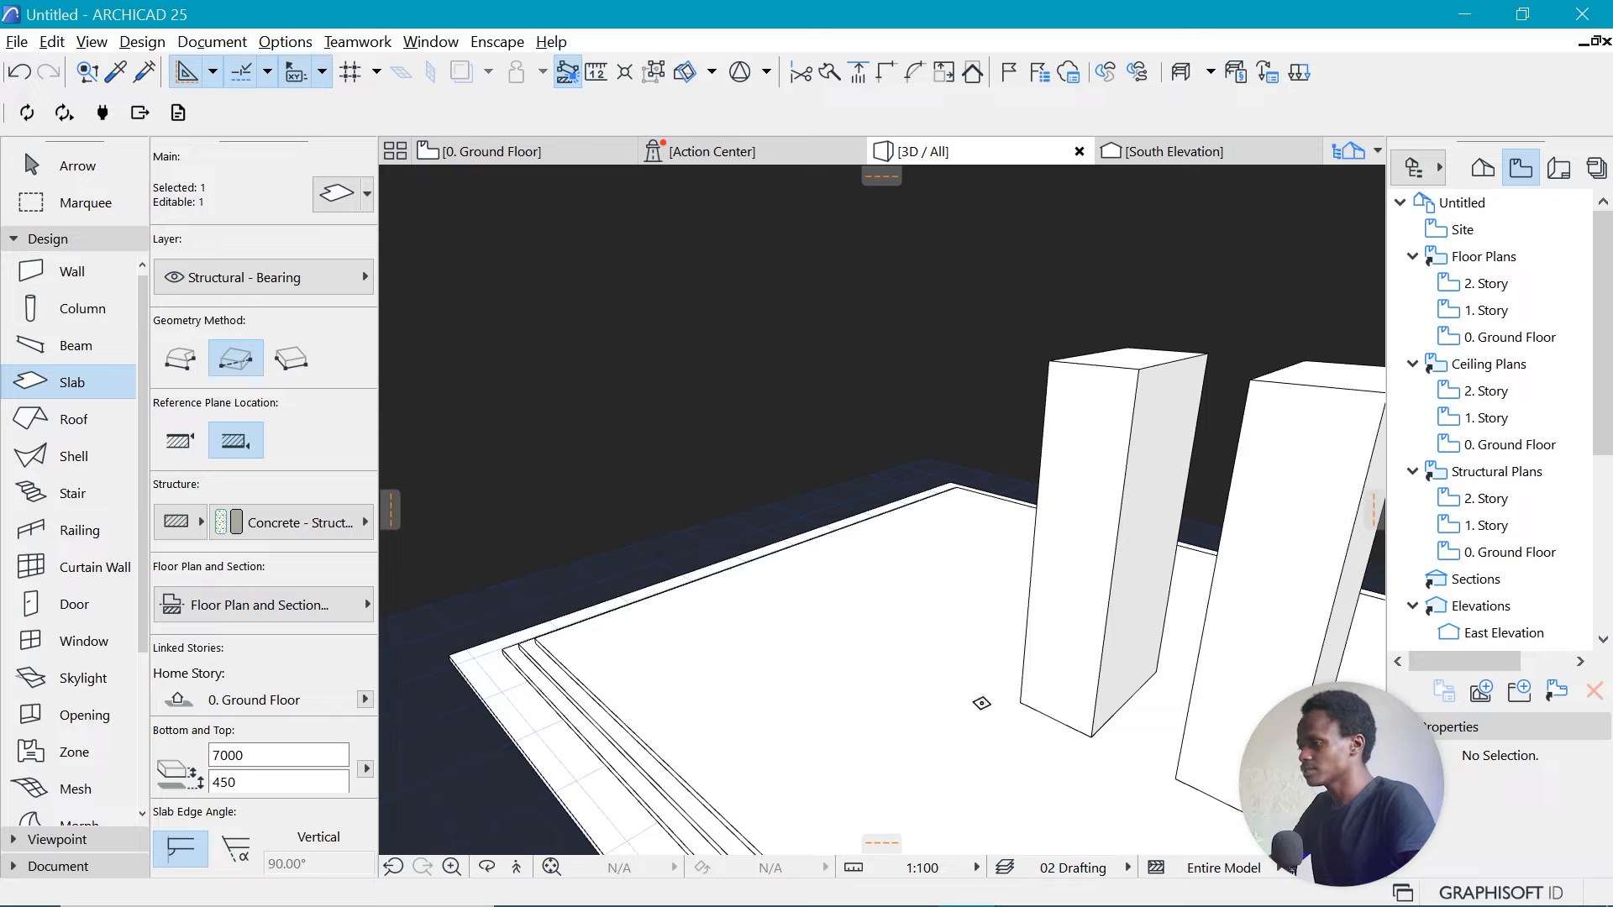
Stretch the front tower into a long wall, offsetting its near end outward by about 3200 and extending its opposite end past the other tower.
click(1054, 720)
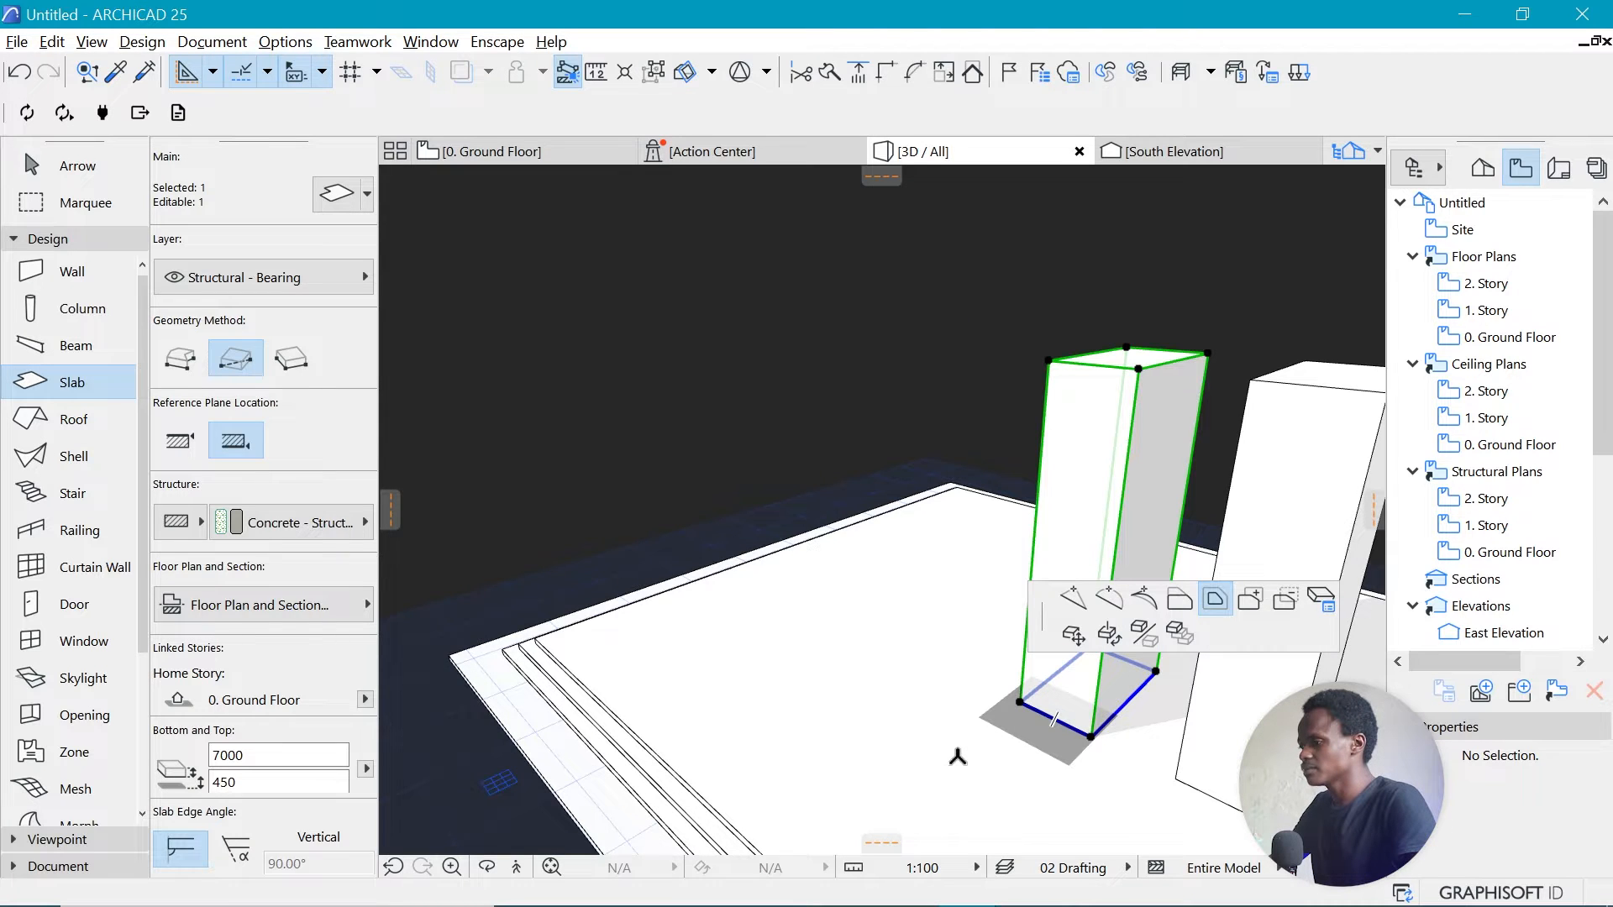
click(958, 757)
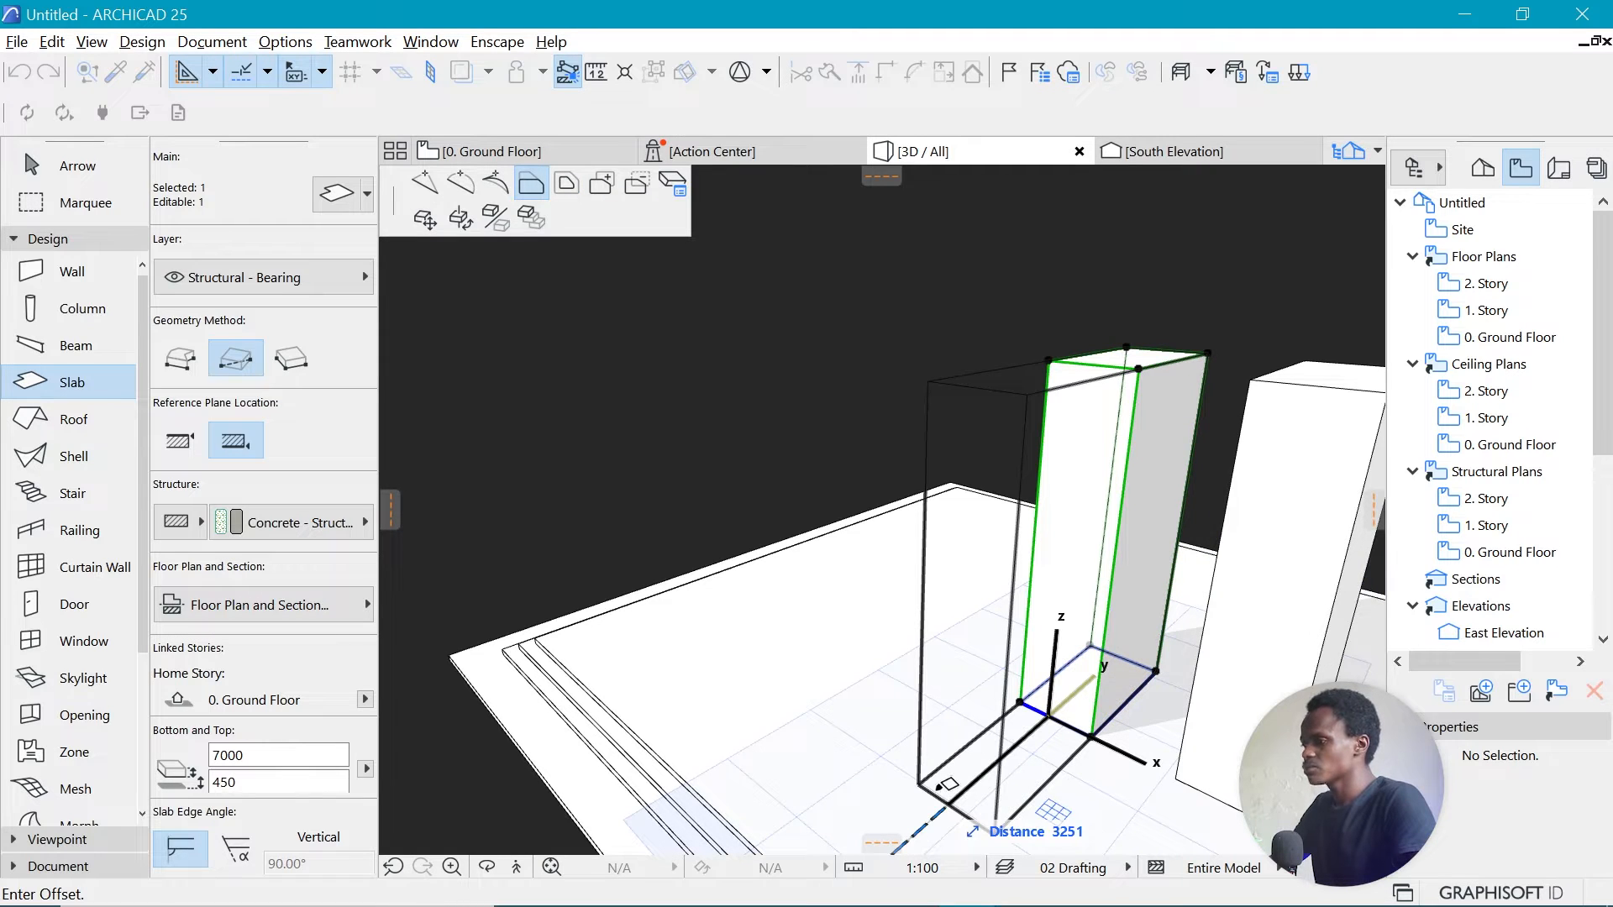
click(938, 788)
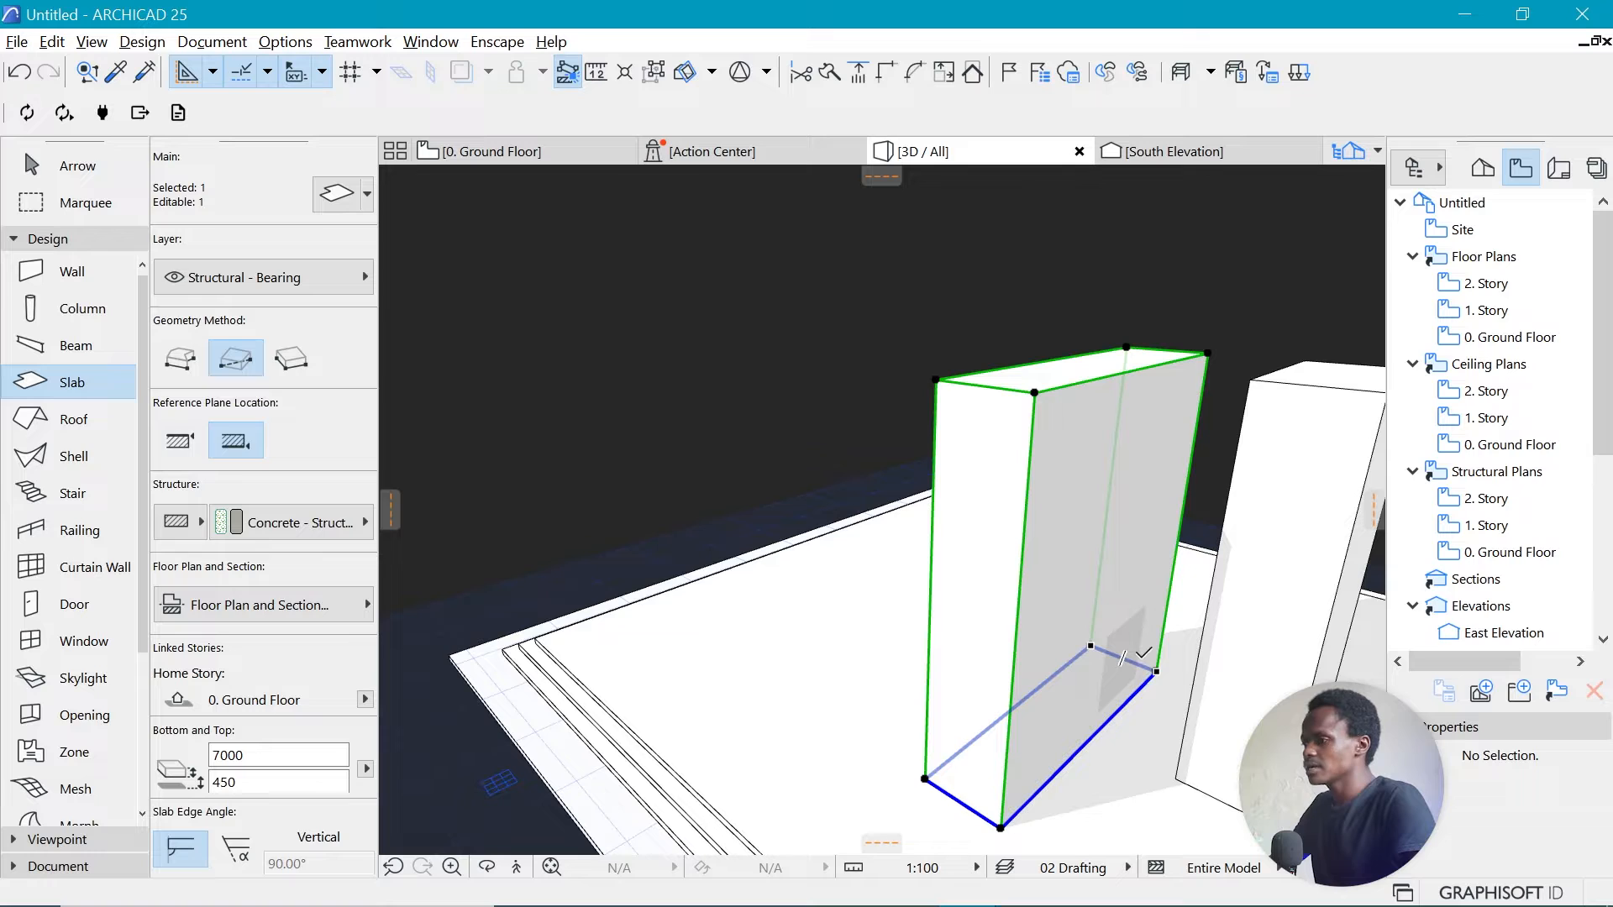
click(1141, 657)
click(1201, 575)
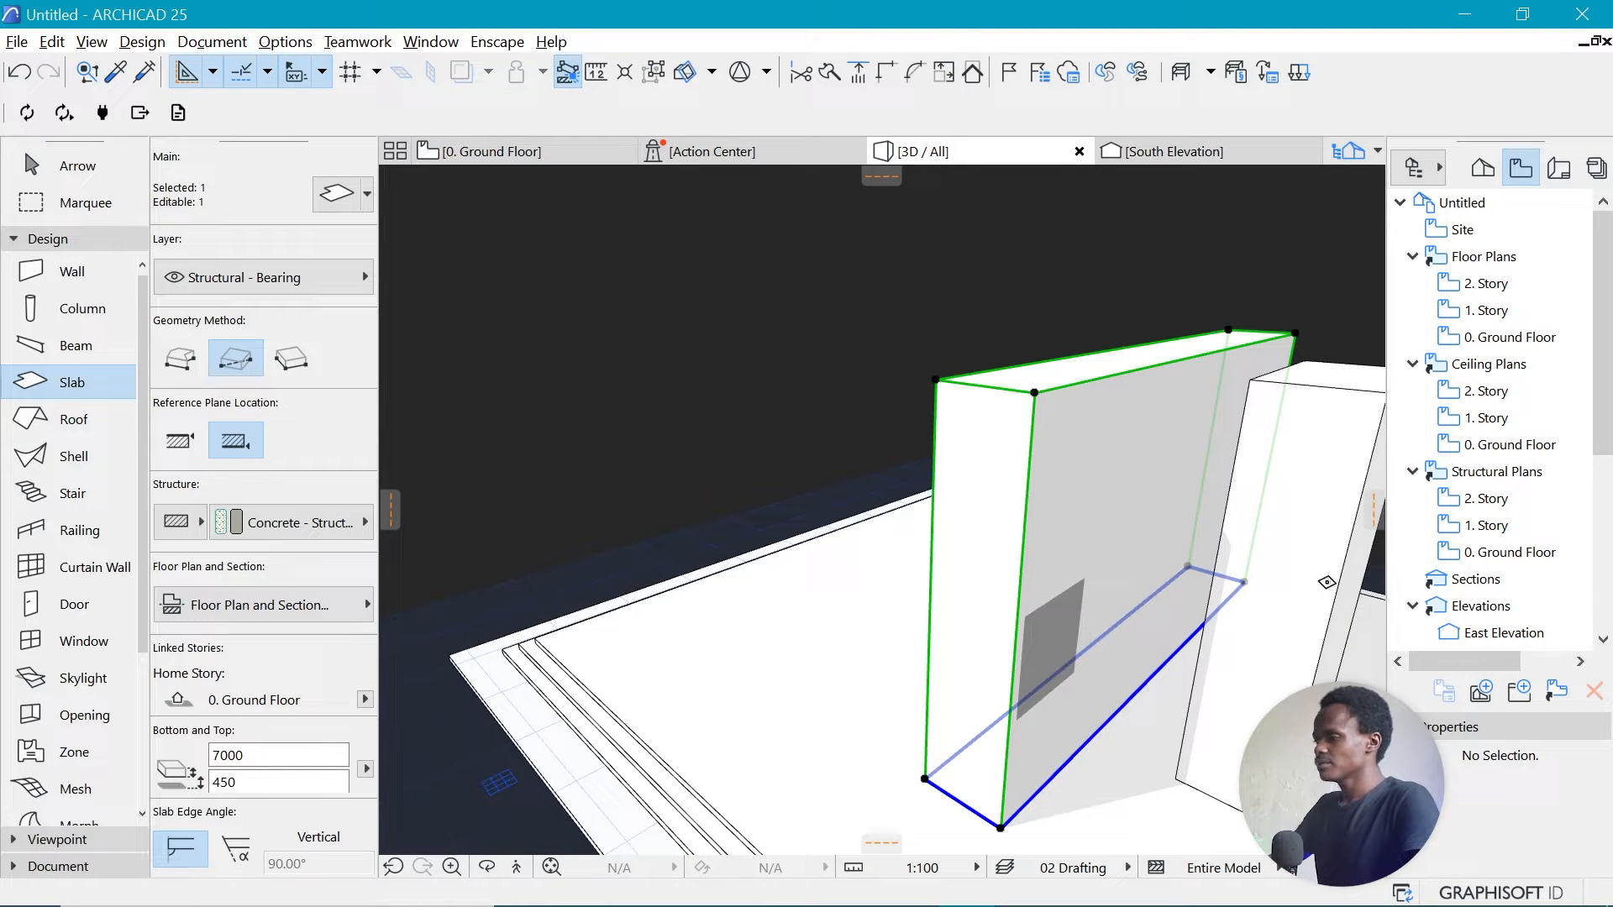
Place a copy of the long wall directly against its long side facing the wide open platform area.
key(ctrl+d)
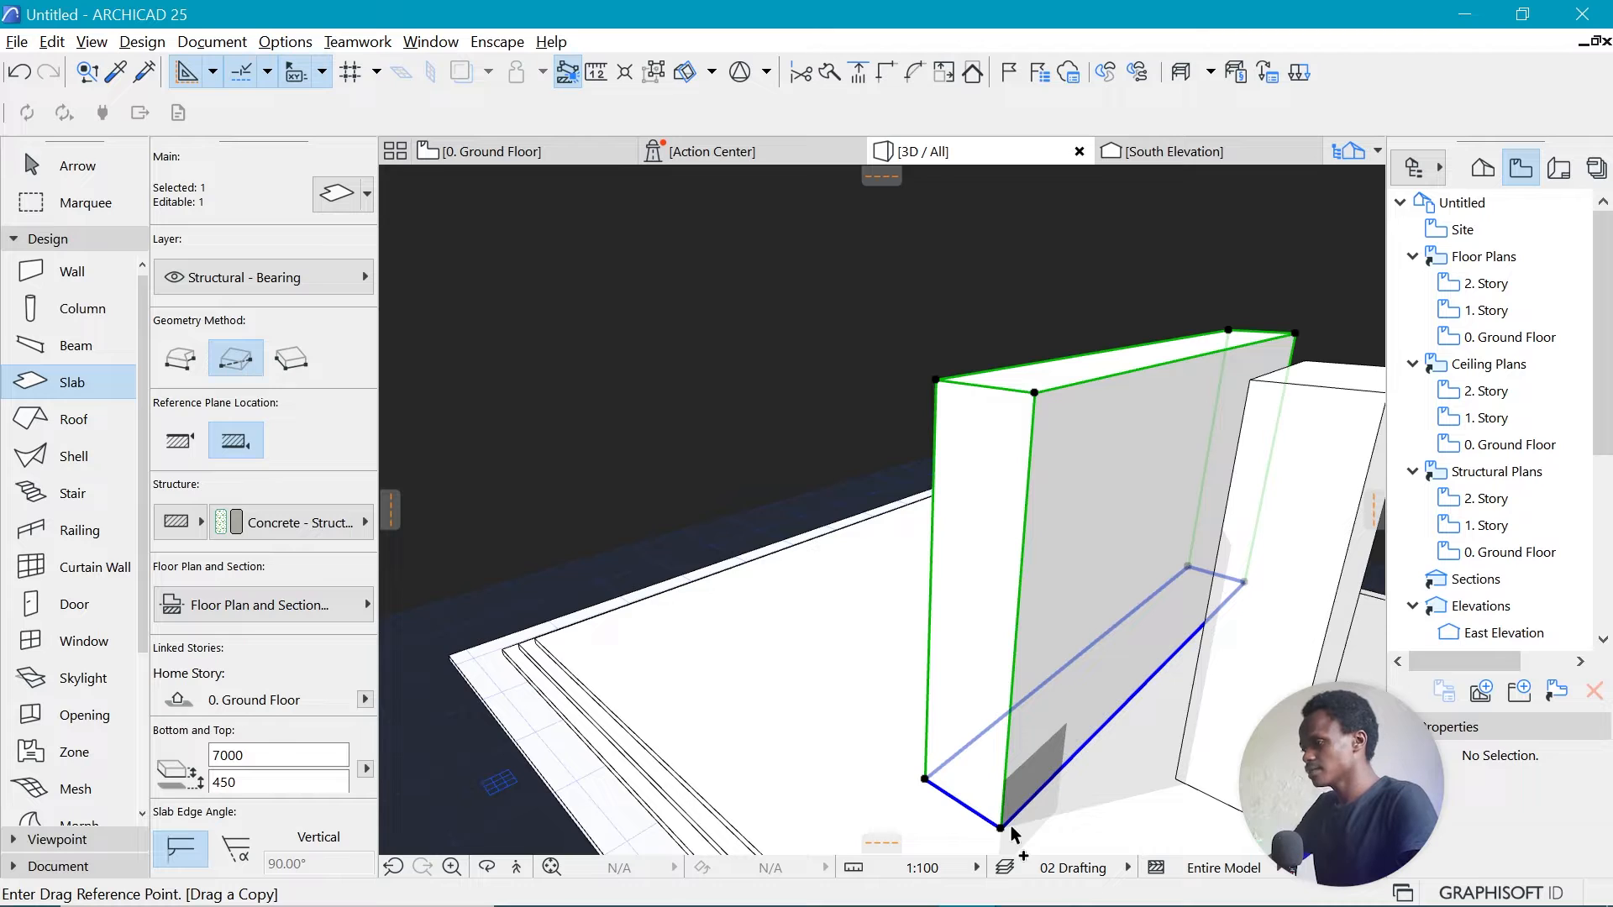
click(1003, 828)
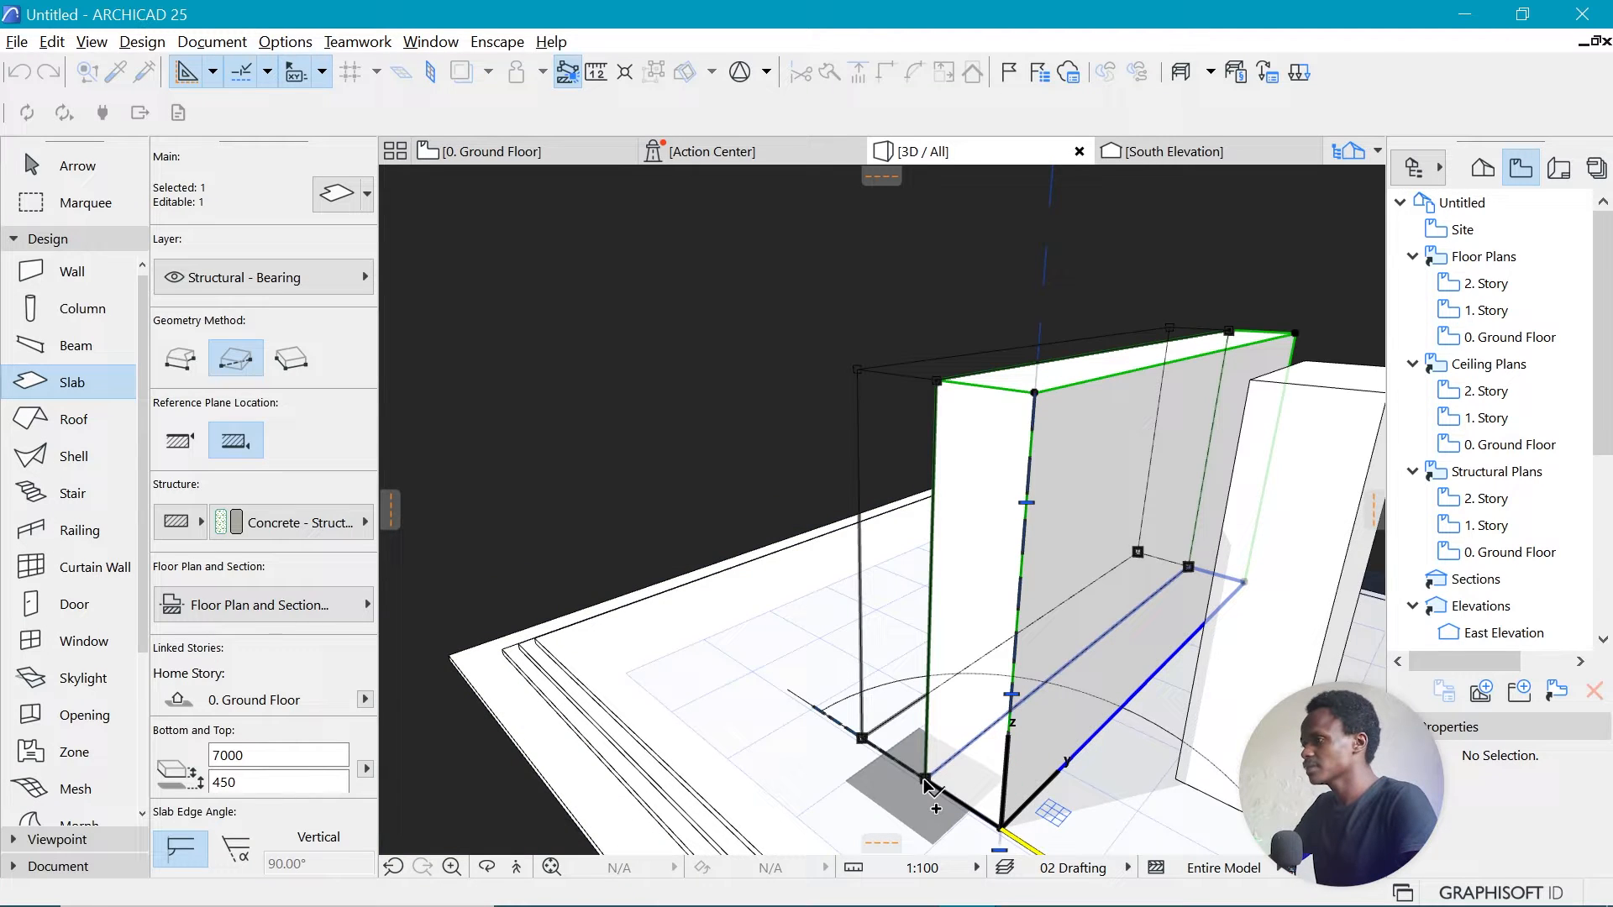
click(924, 786)
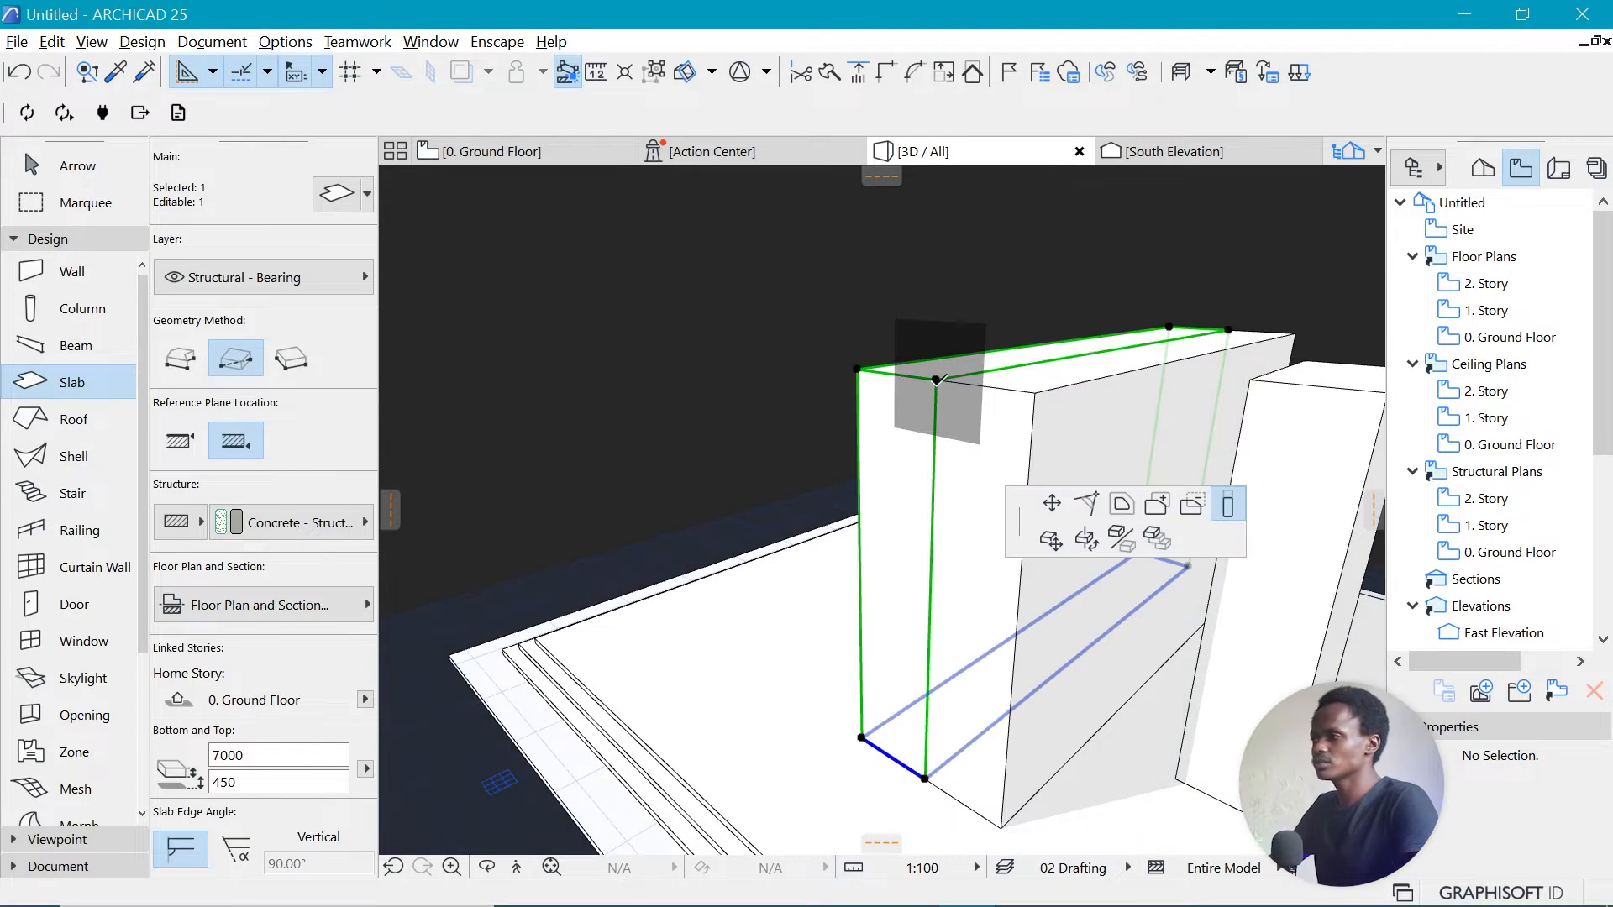
Lower the adjacent wall copy to a thickness of 3000 and offset its outer long side to form a wide low block.
click(937, 381)
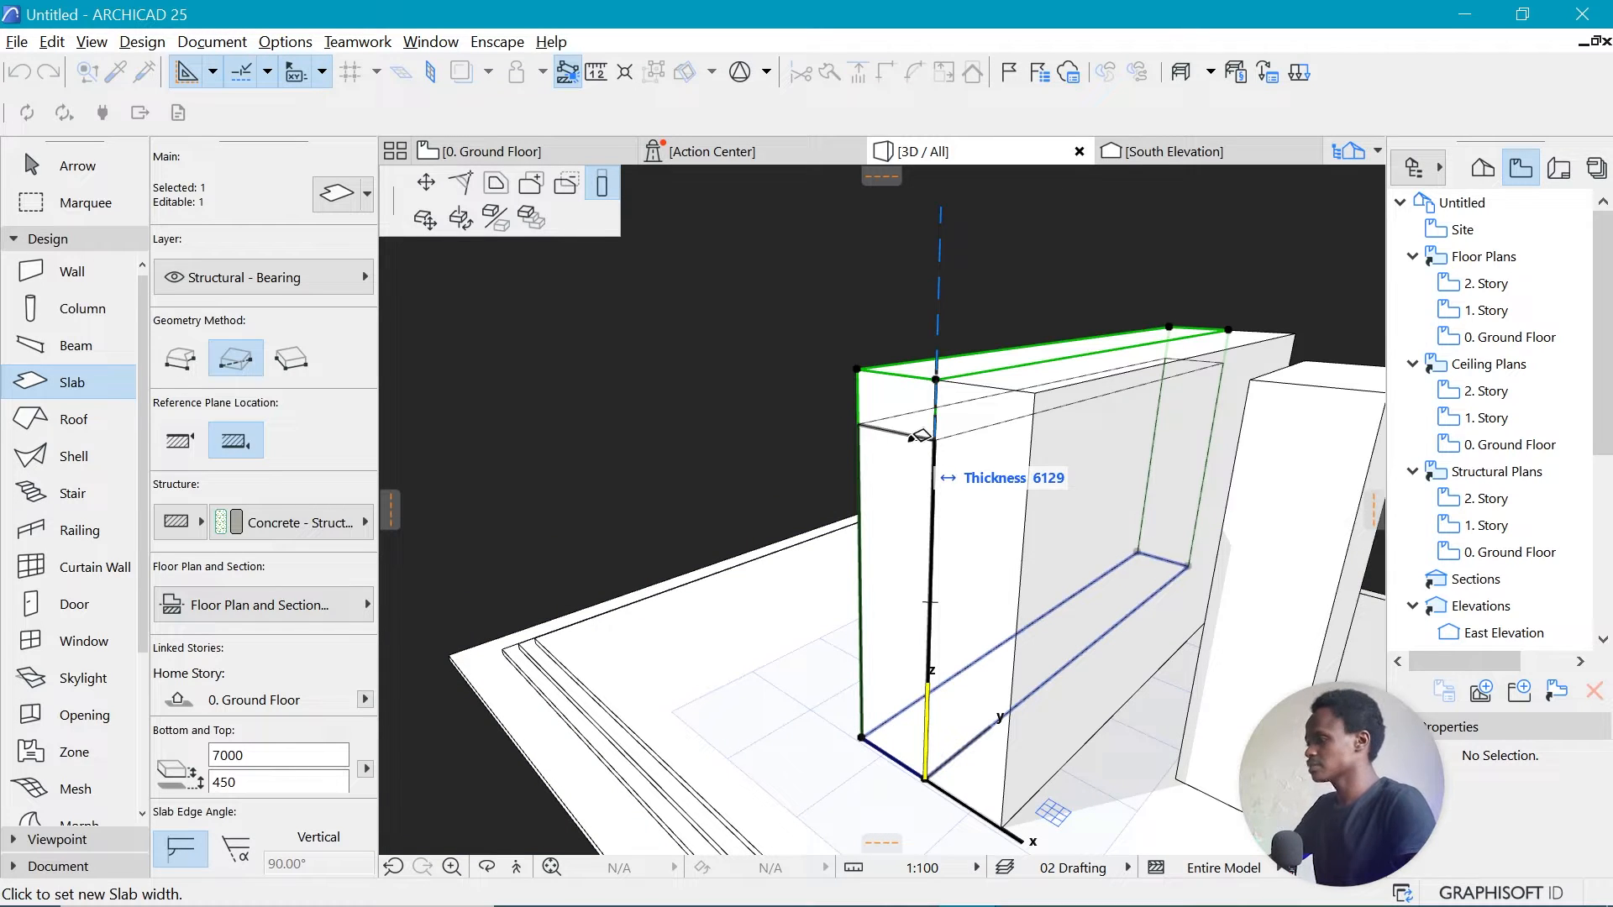
text(300)
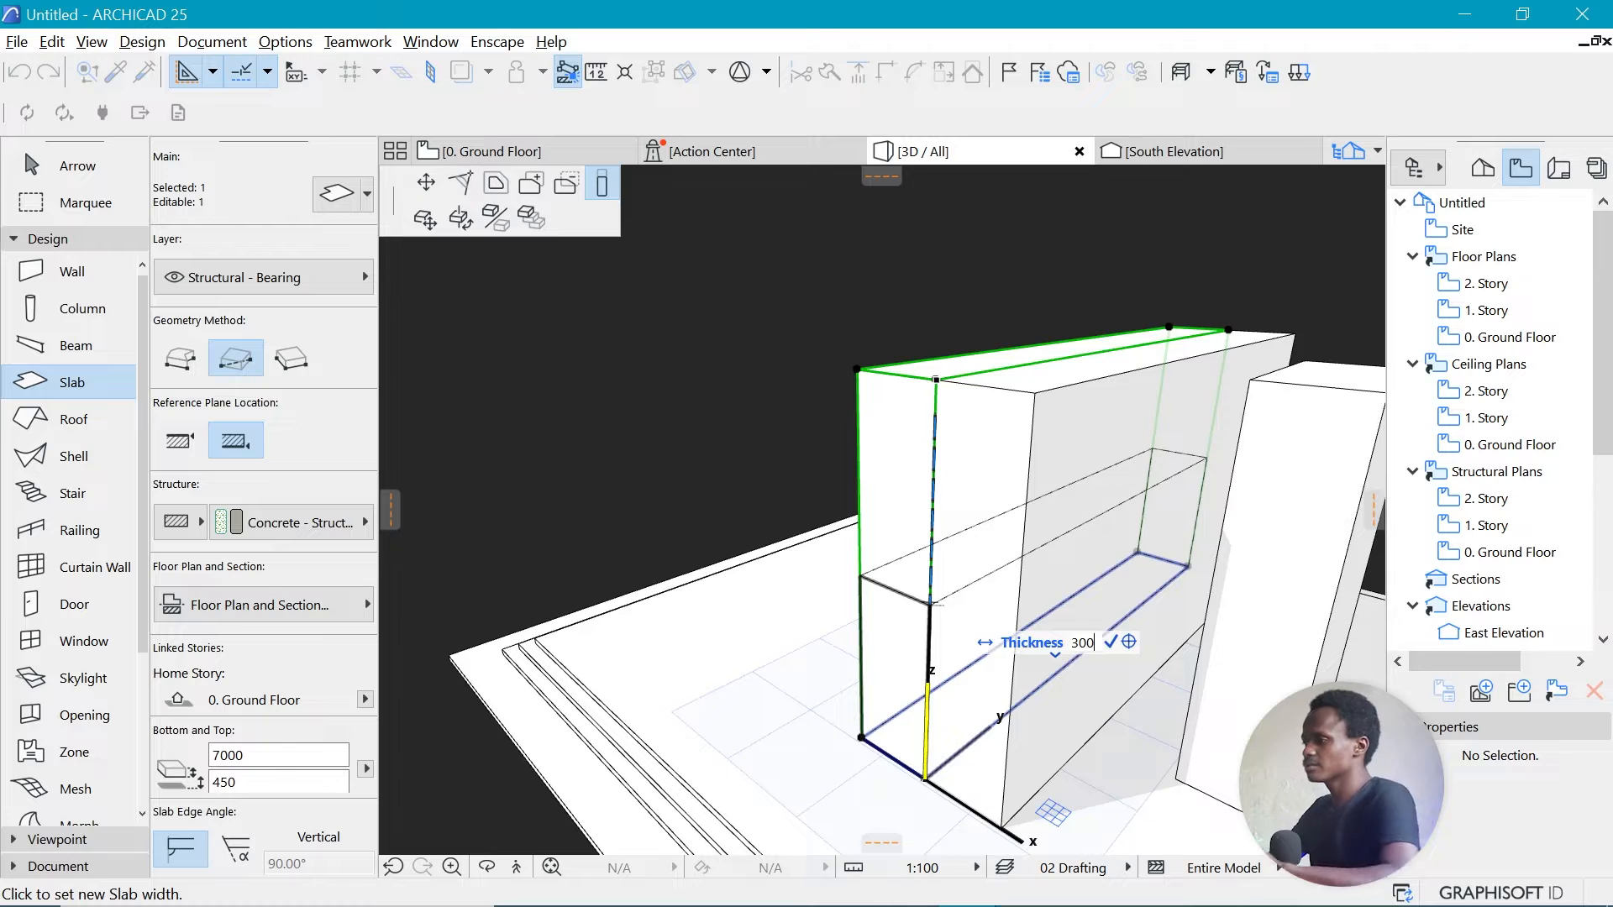
key(Return)
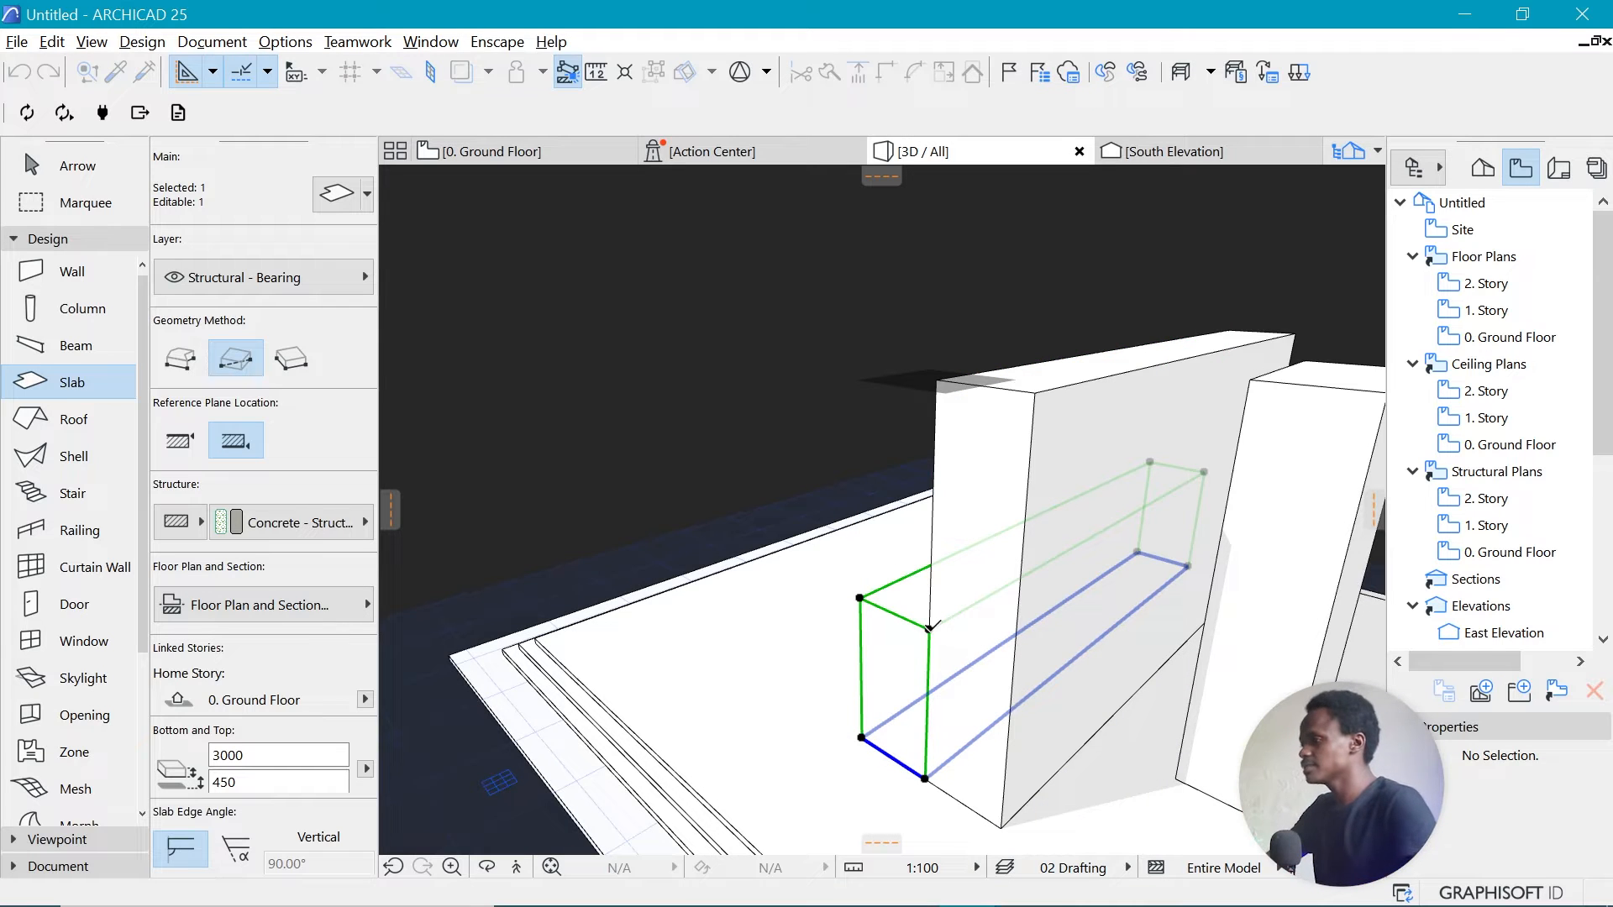
click(929, 626)
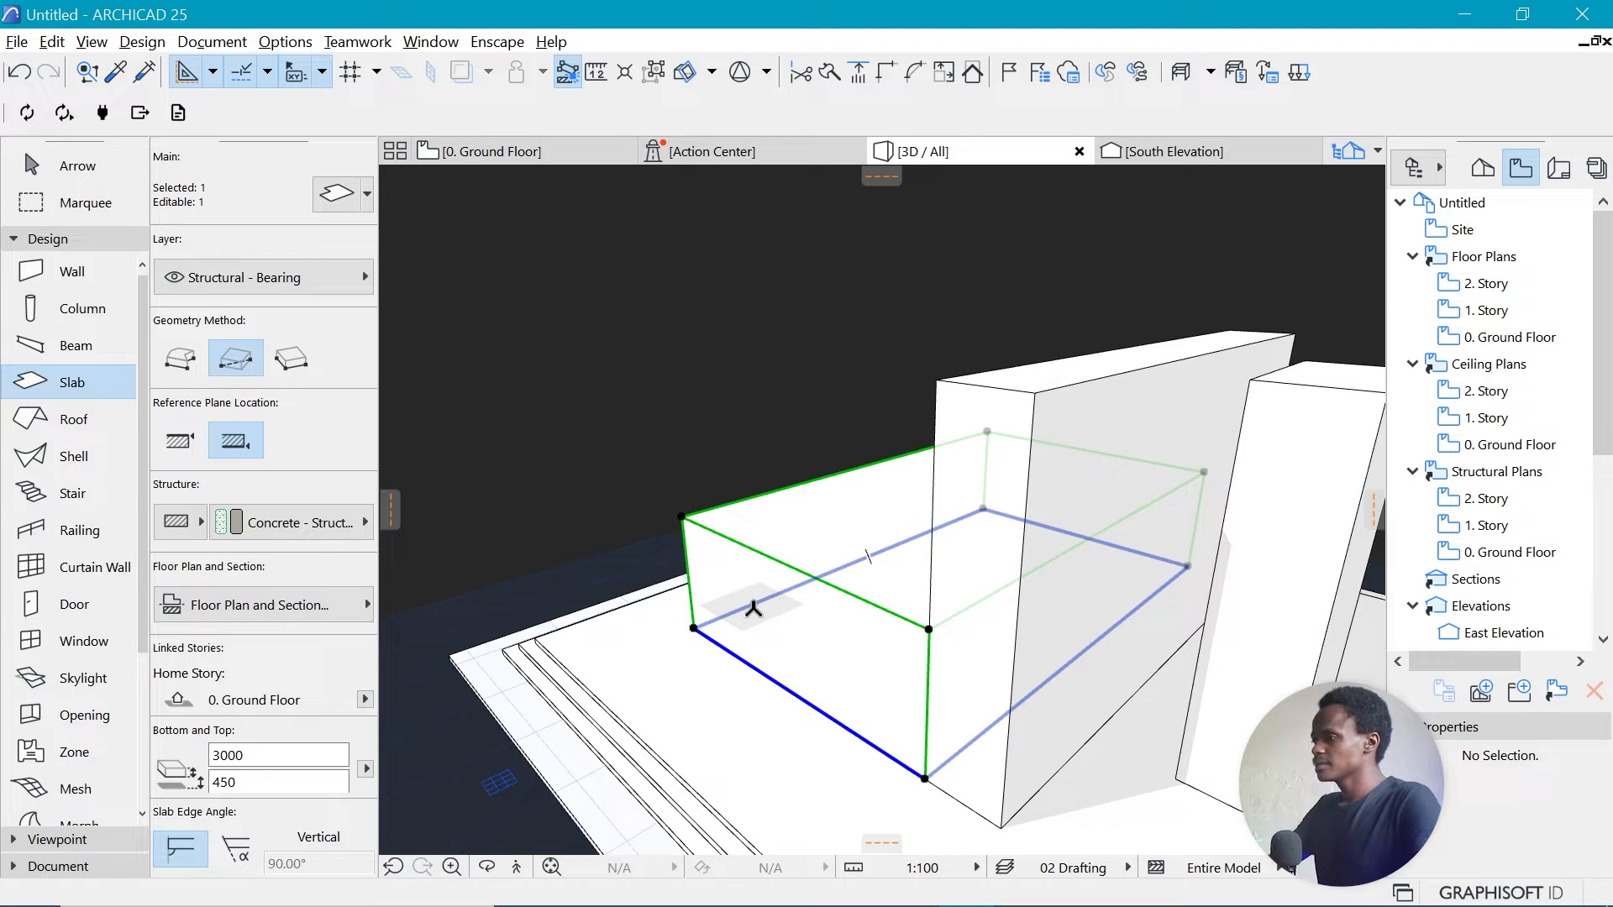
click(754, 609)
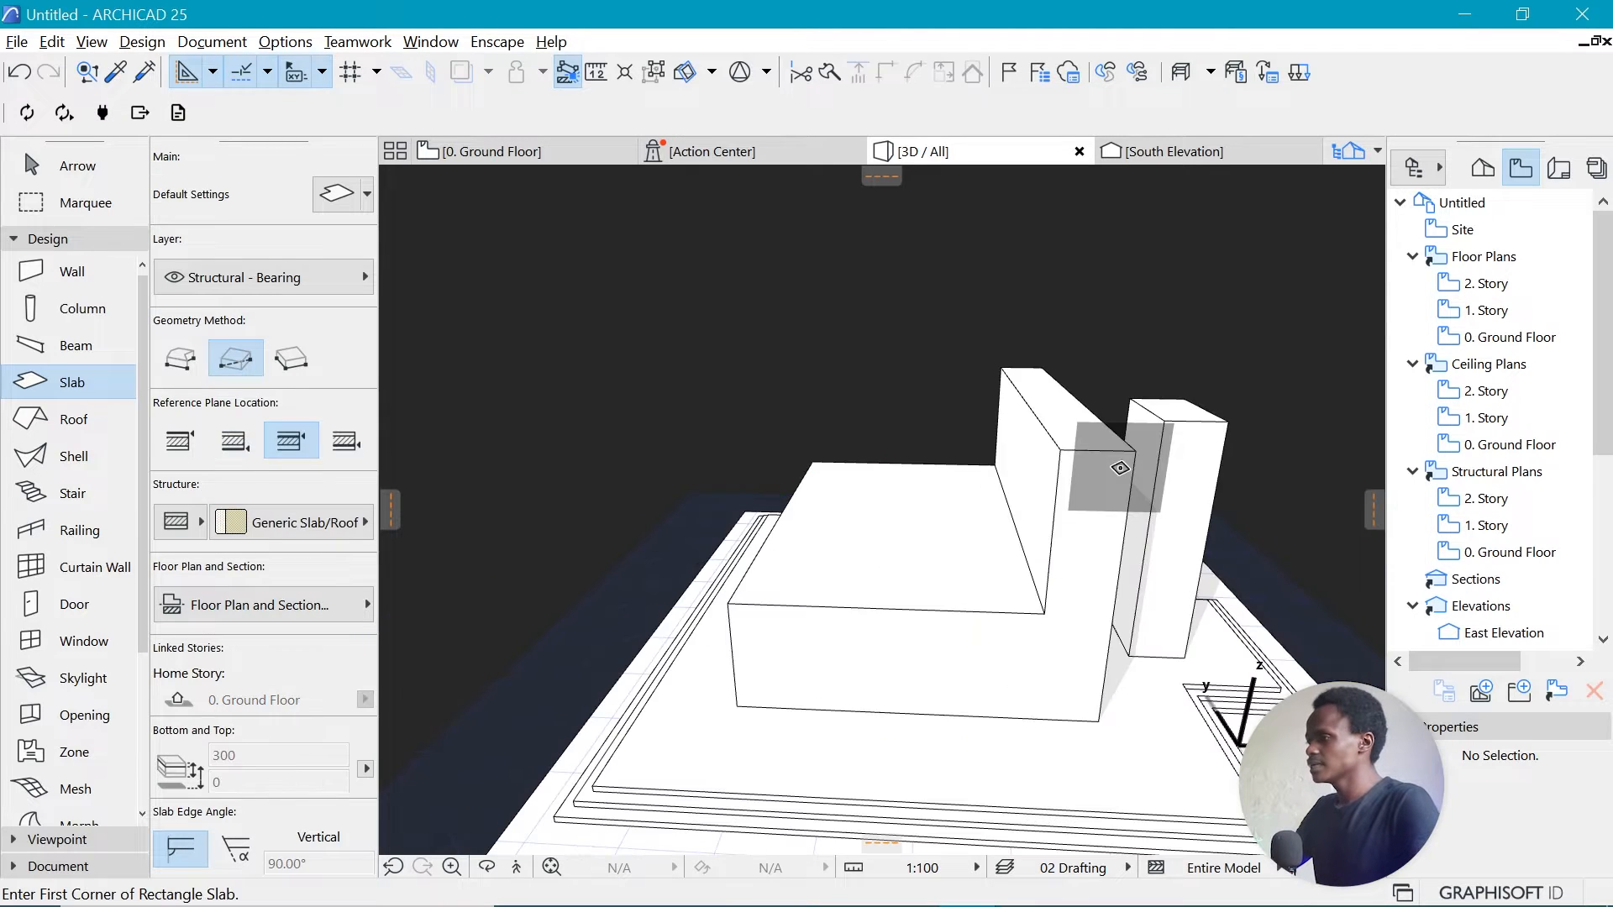
Compare with the reference image and make the tall long wall narrower by pulling in its side facing the low block.
key(alt+Tab)
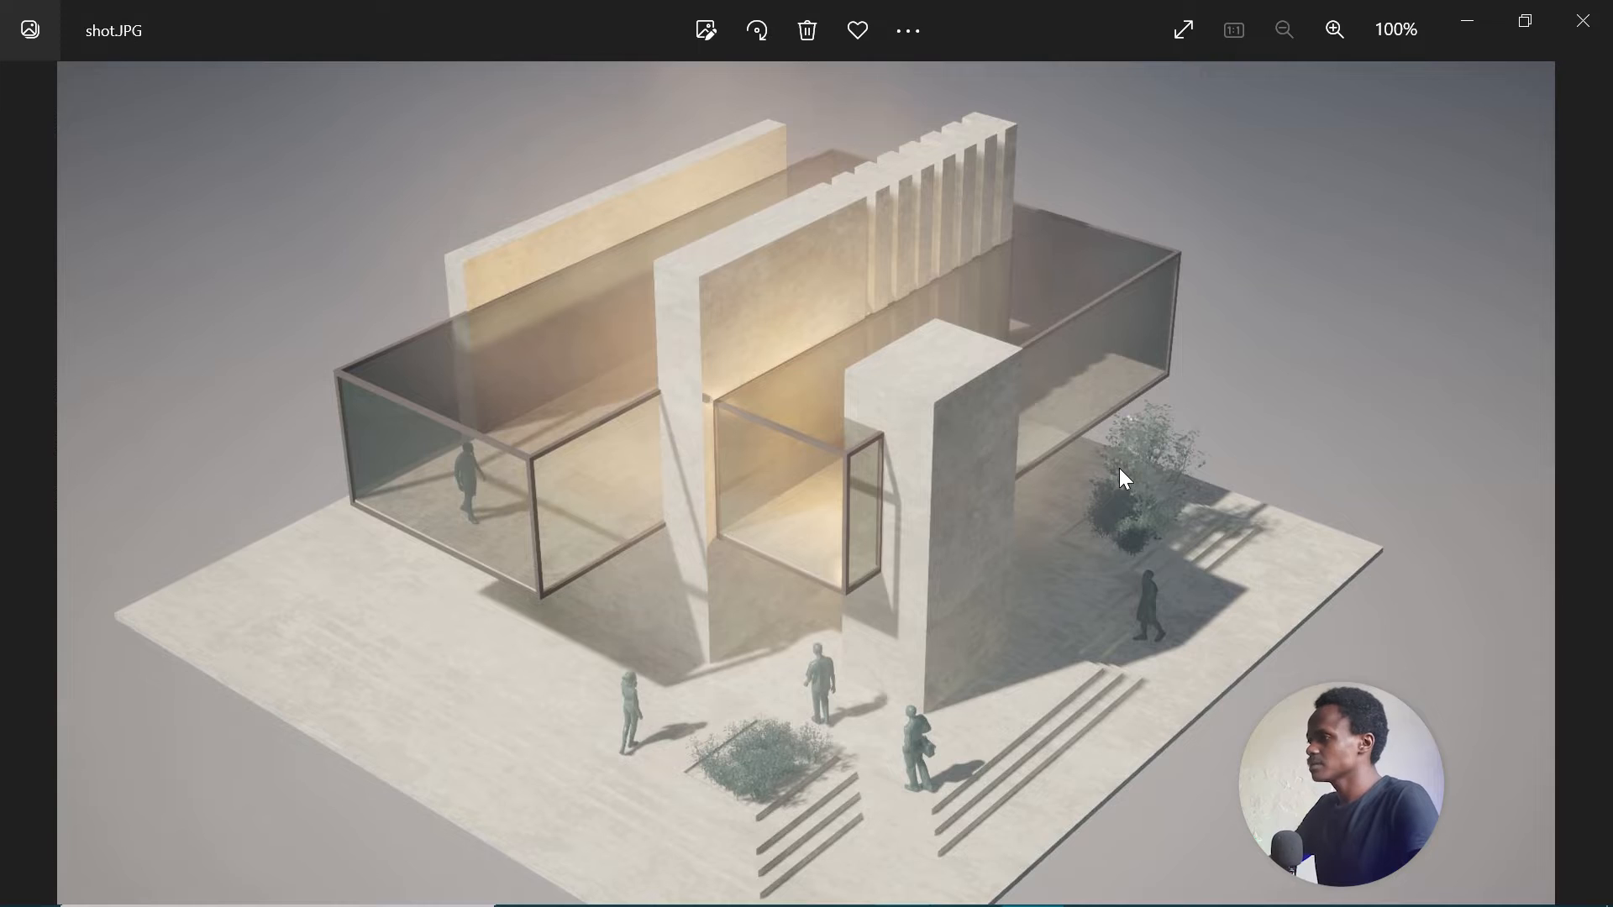
key(alt+Tab)
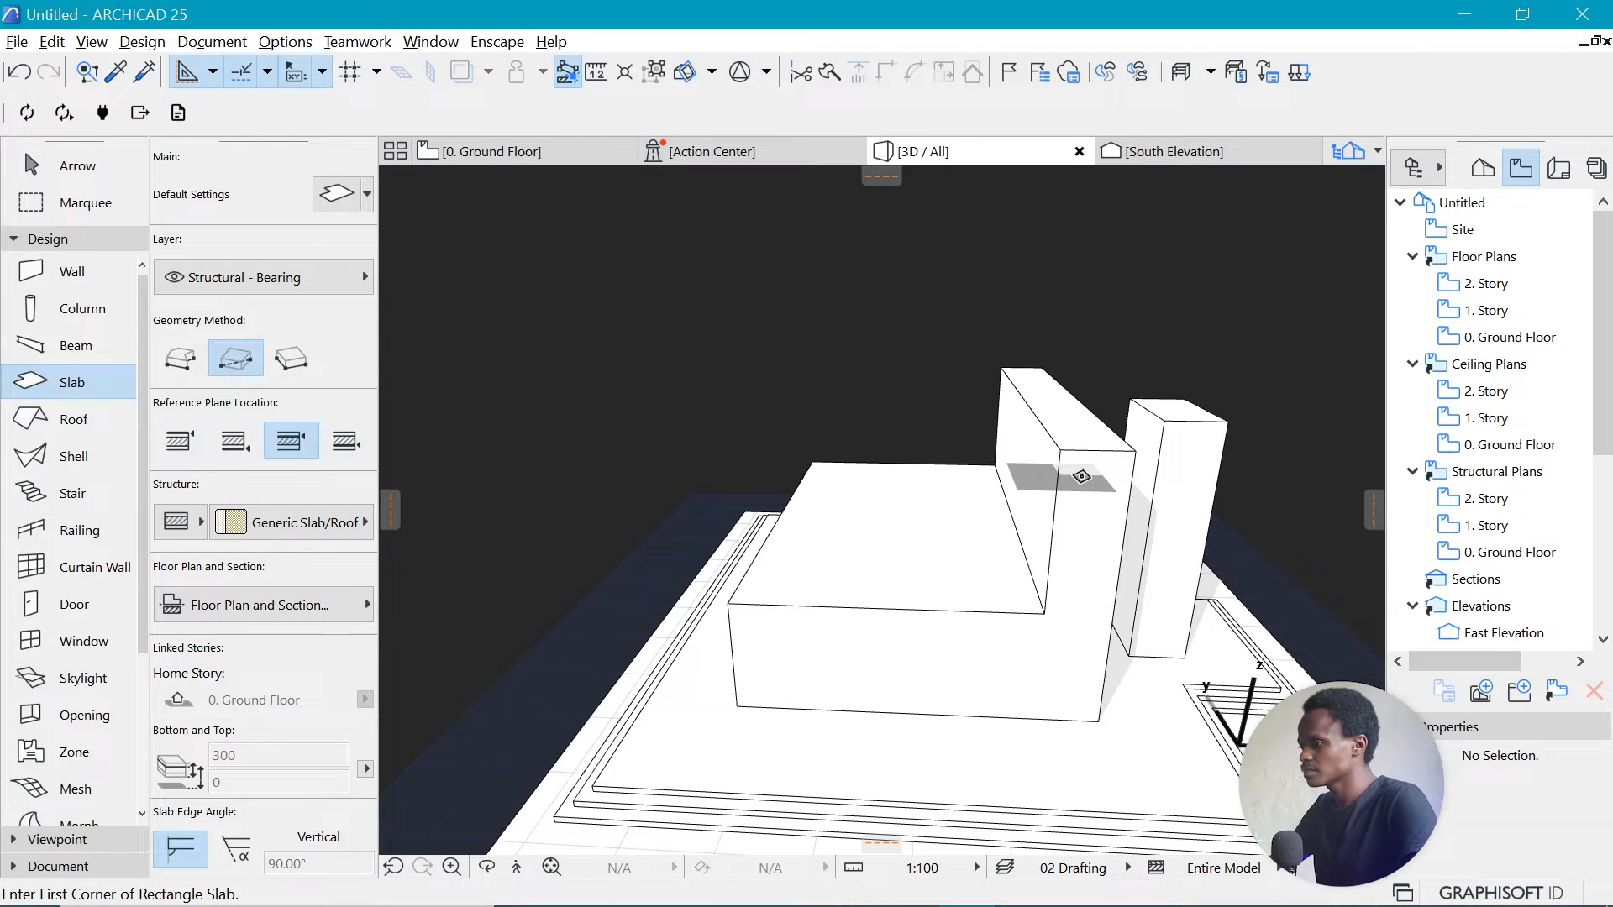
shift+click(1051, 684)
click(1051, 684)
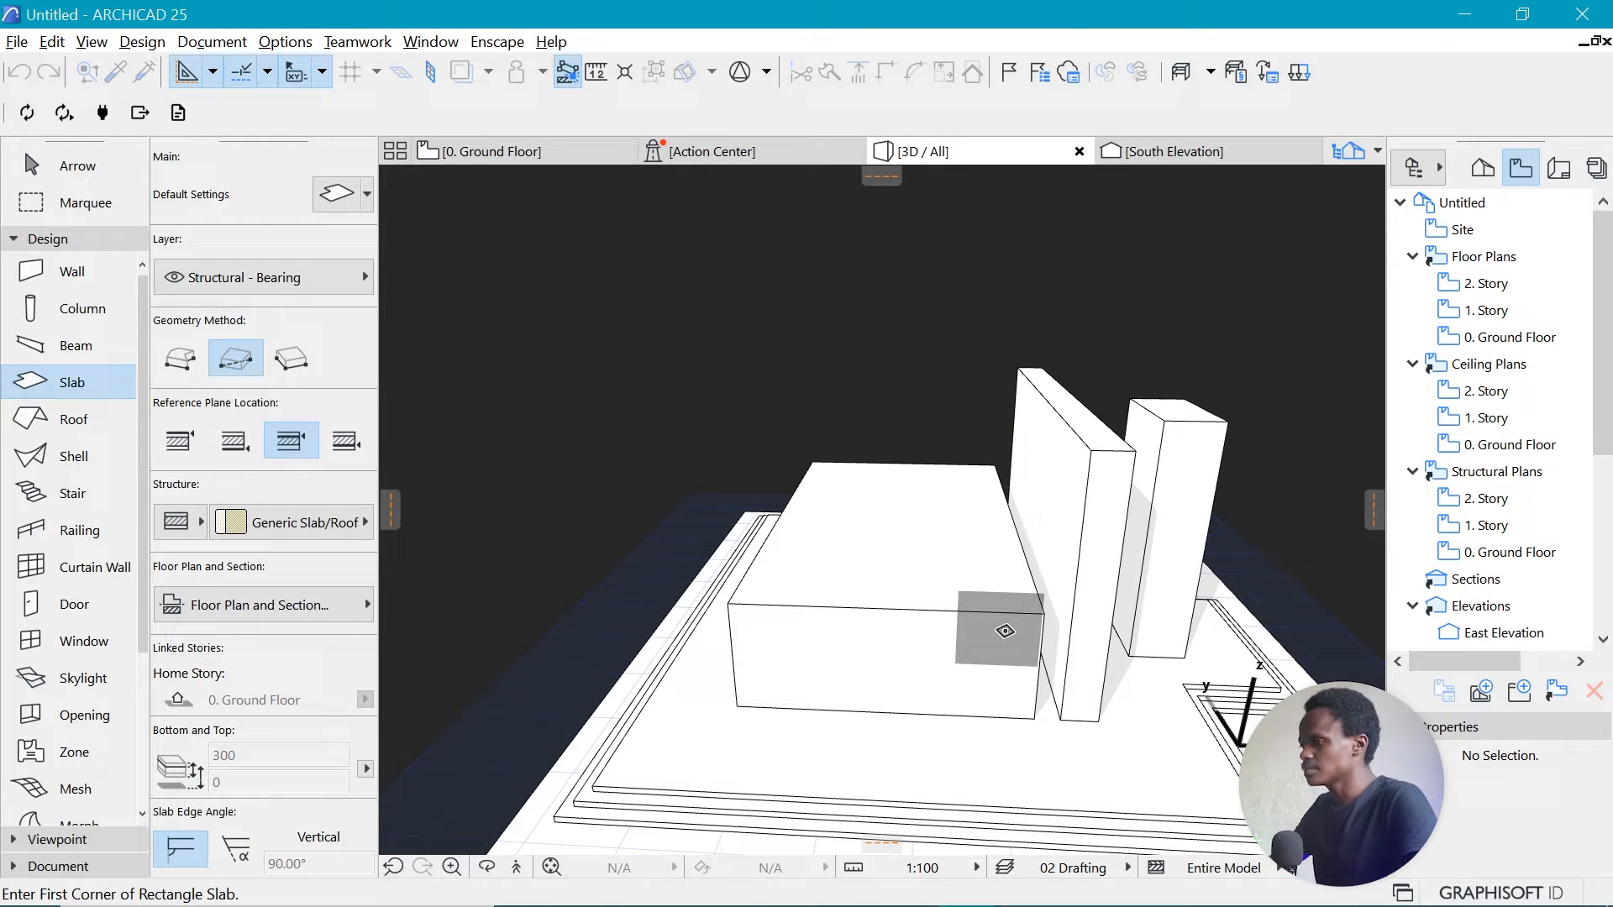
Extend the low block's inner long side until it meets the narrowed tall wall.
shift+click(1038, 696)
click(1037, 696)
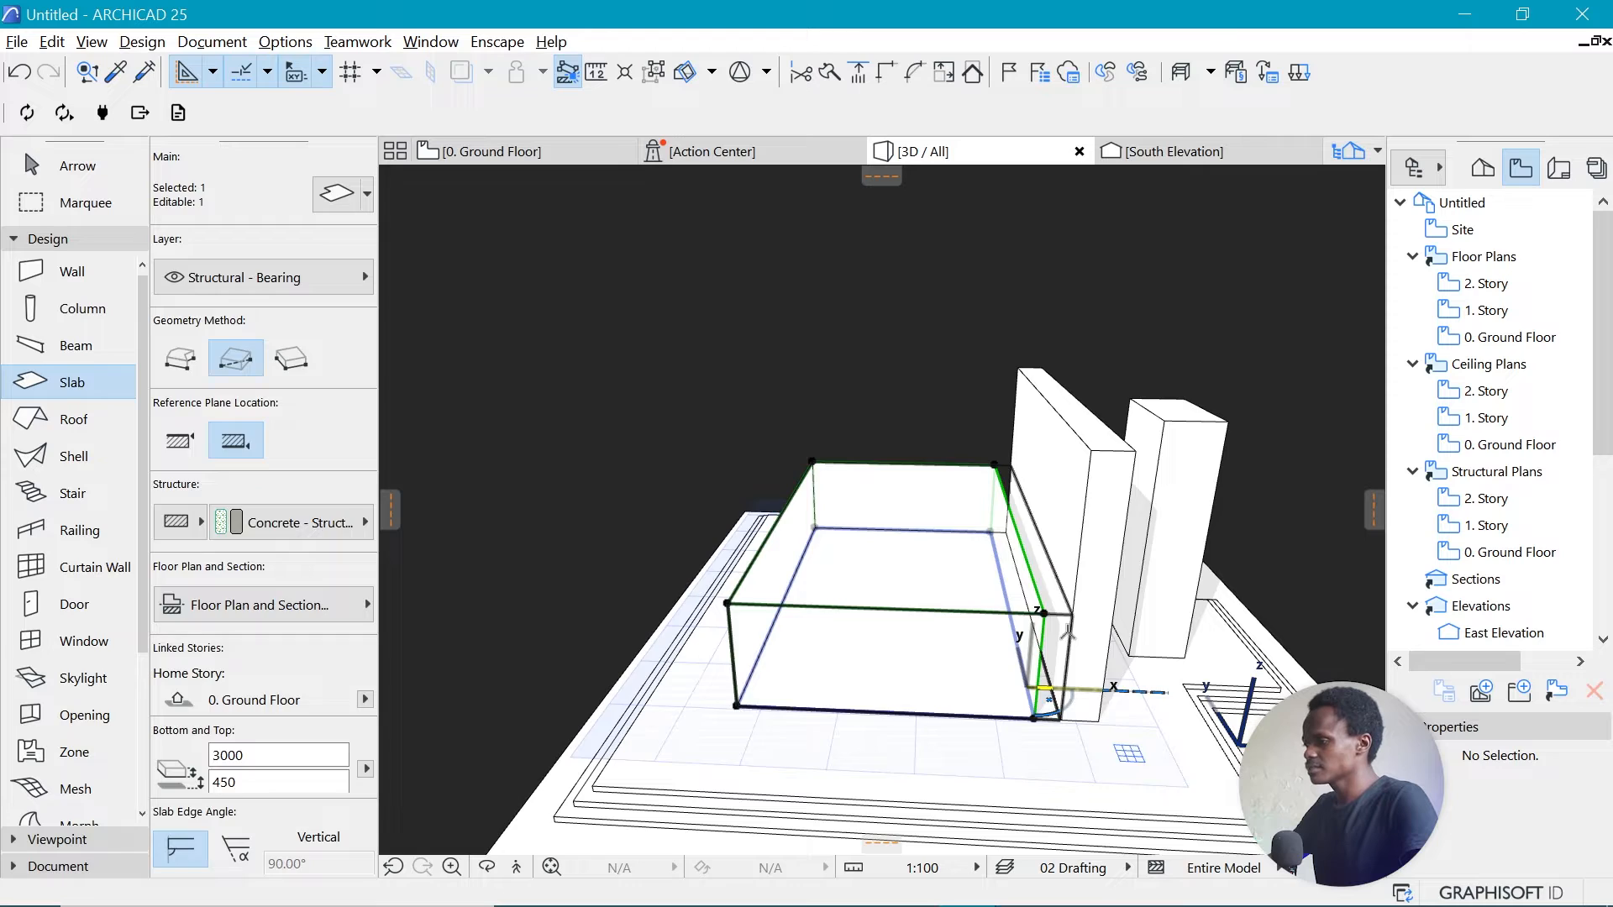
click(1068, 632)
Place a copy of the tall wall along the opposite long side of the low block and make it narrower.
click(1093, 712)
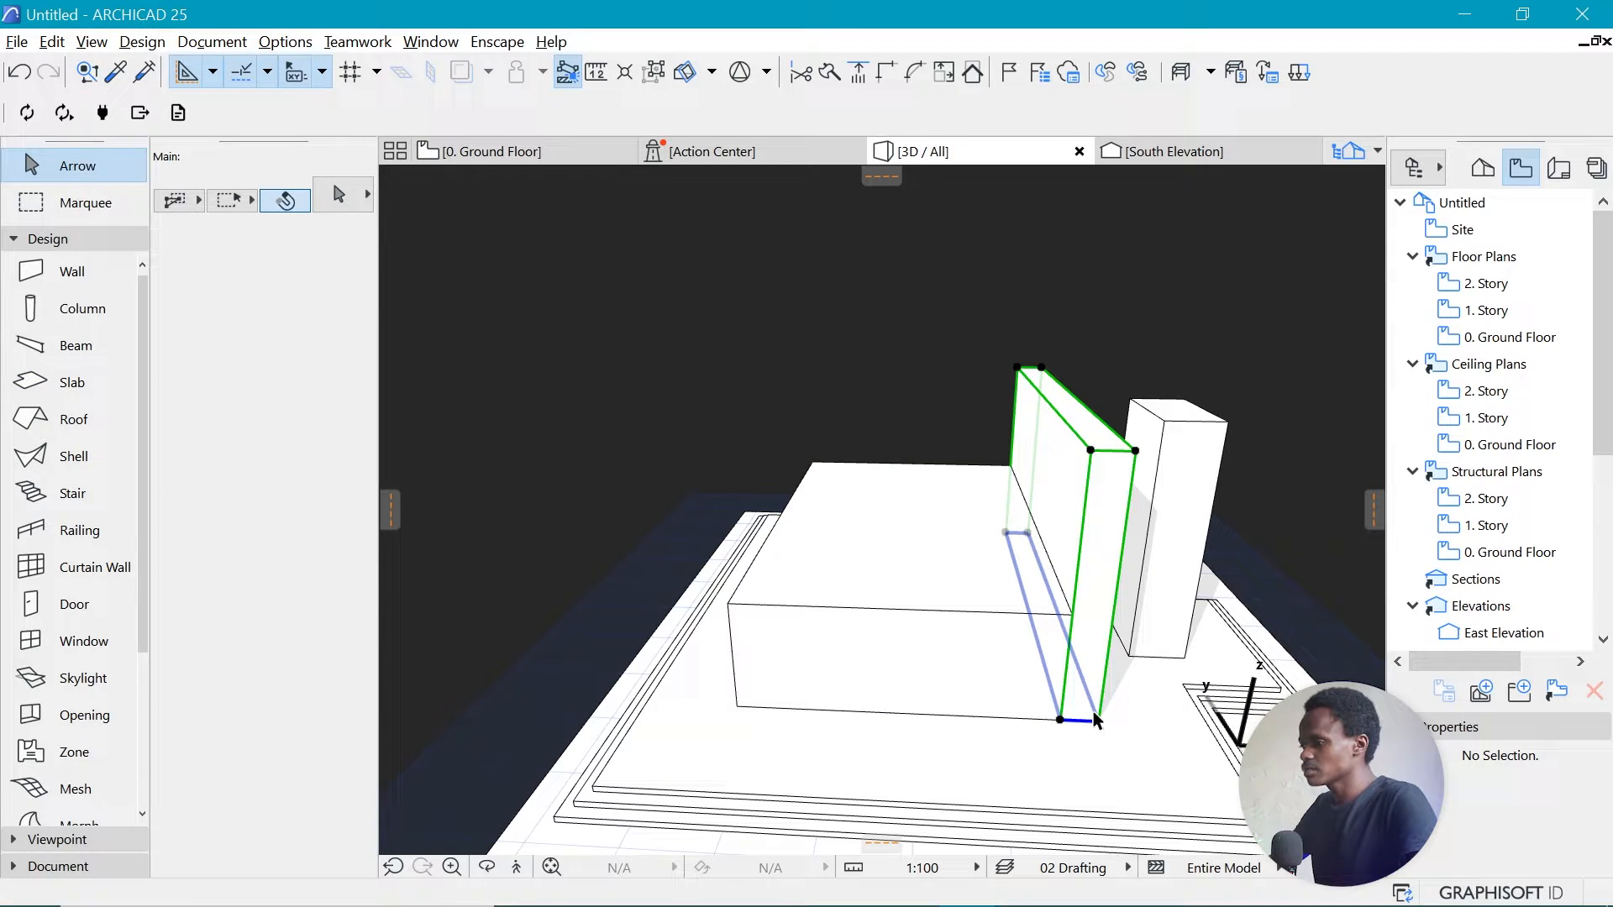
key(ctrl+shift+d)
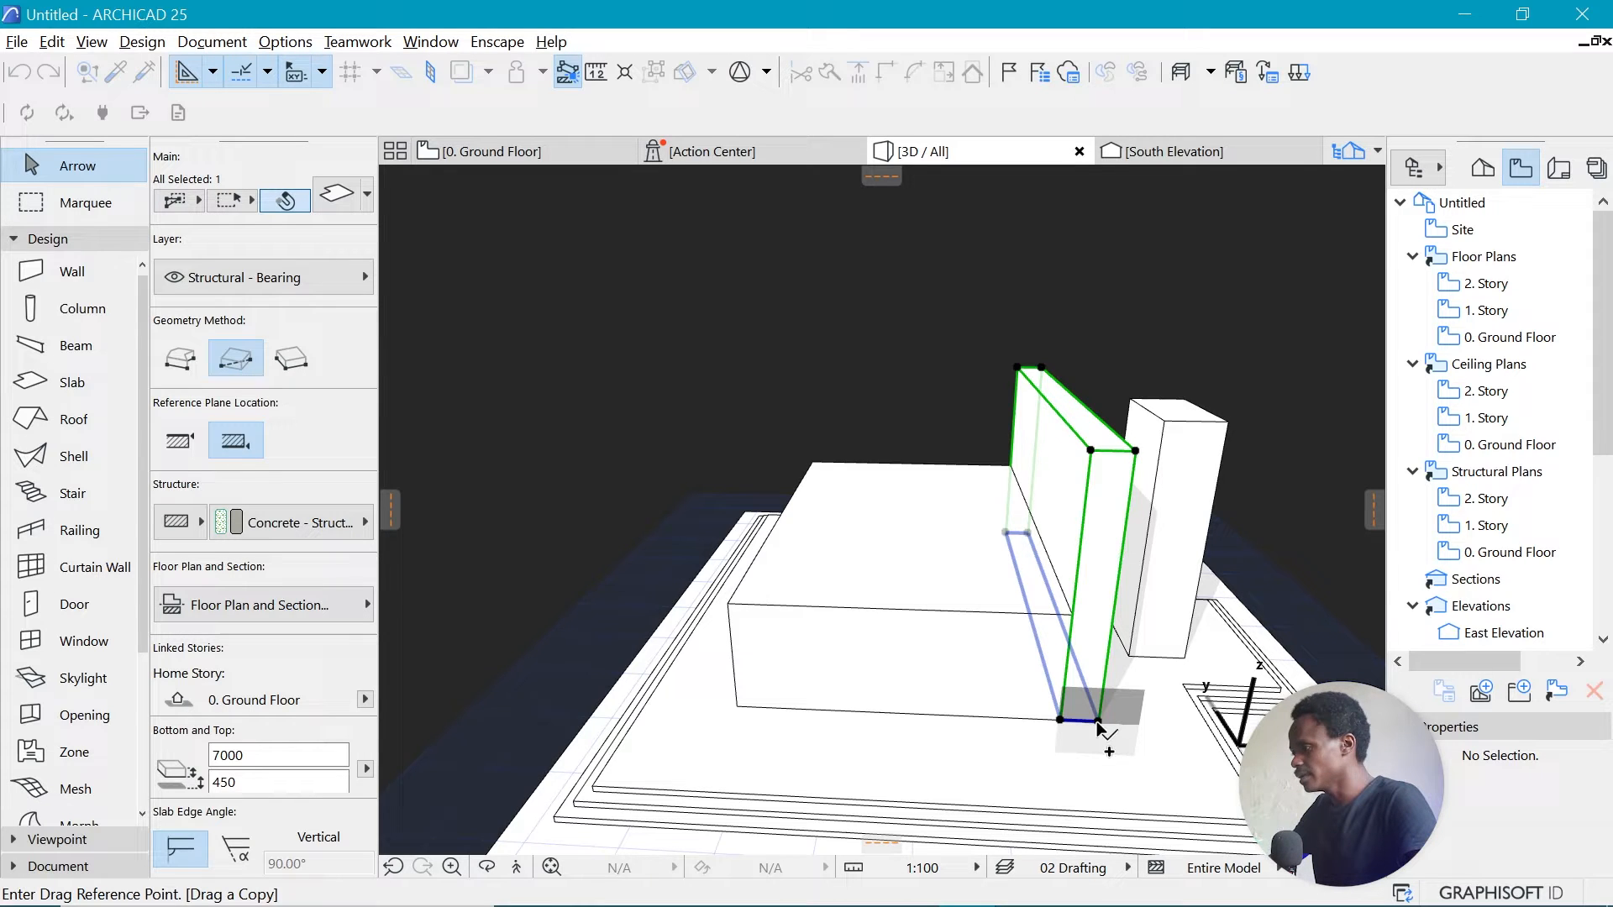
click(1098, 722)
click(718, 693)
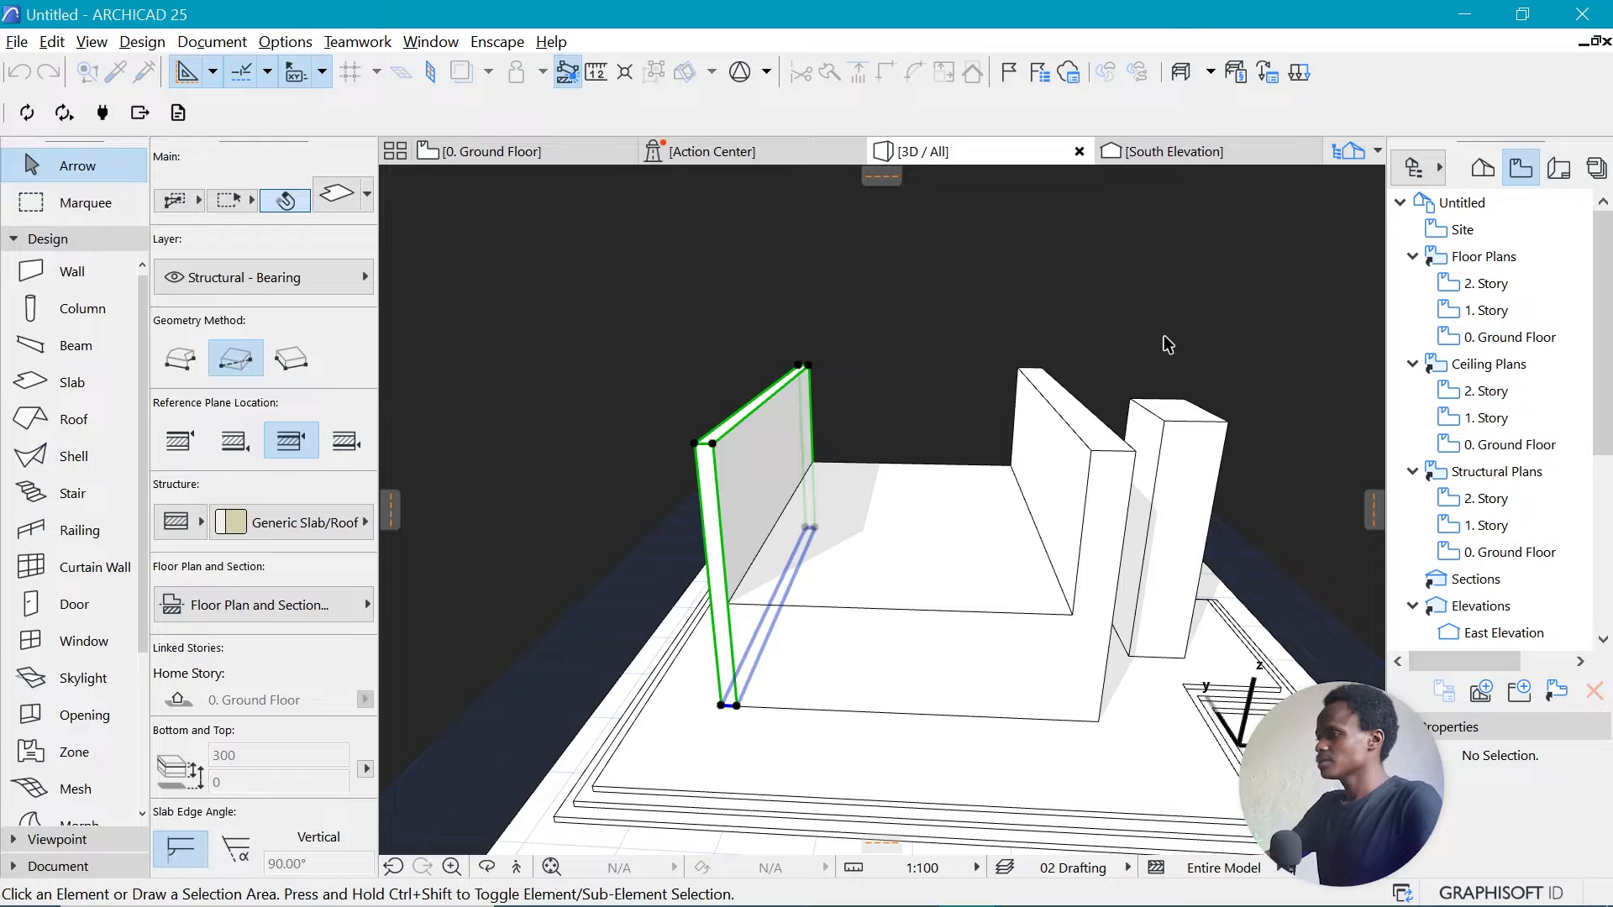
click(1164, 338)
Compare the model with the reference image and shorten the tall middle wall from its end away from the tower.
shift+middle_drag(1164, 338, 933, 310)
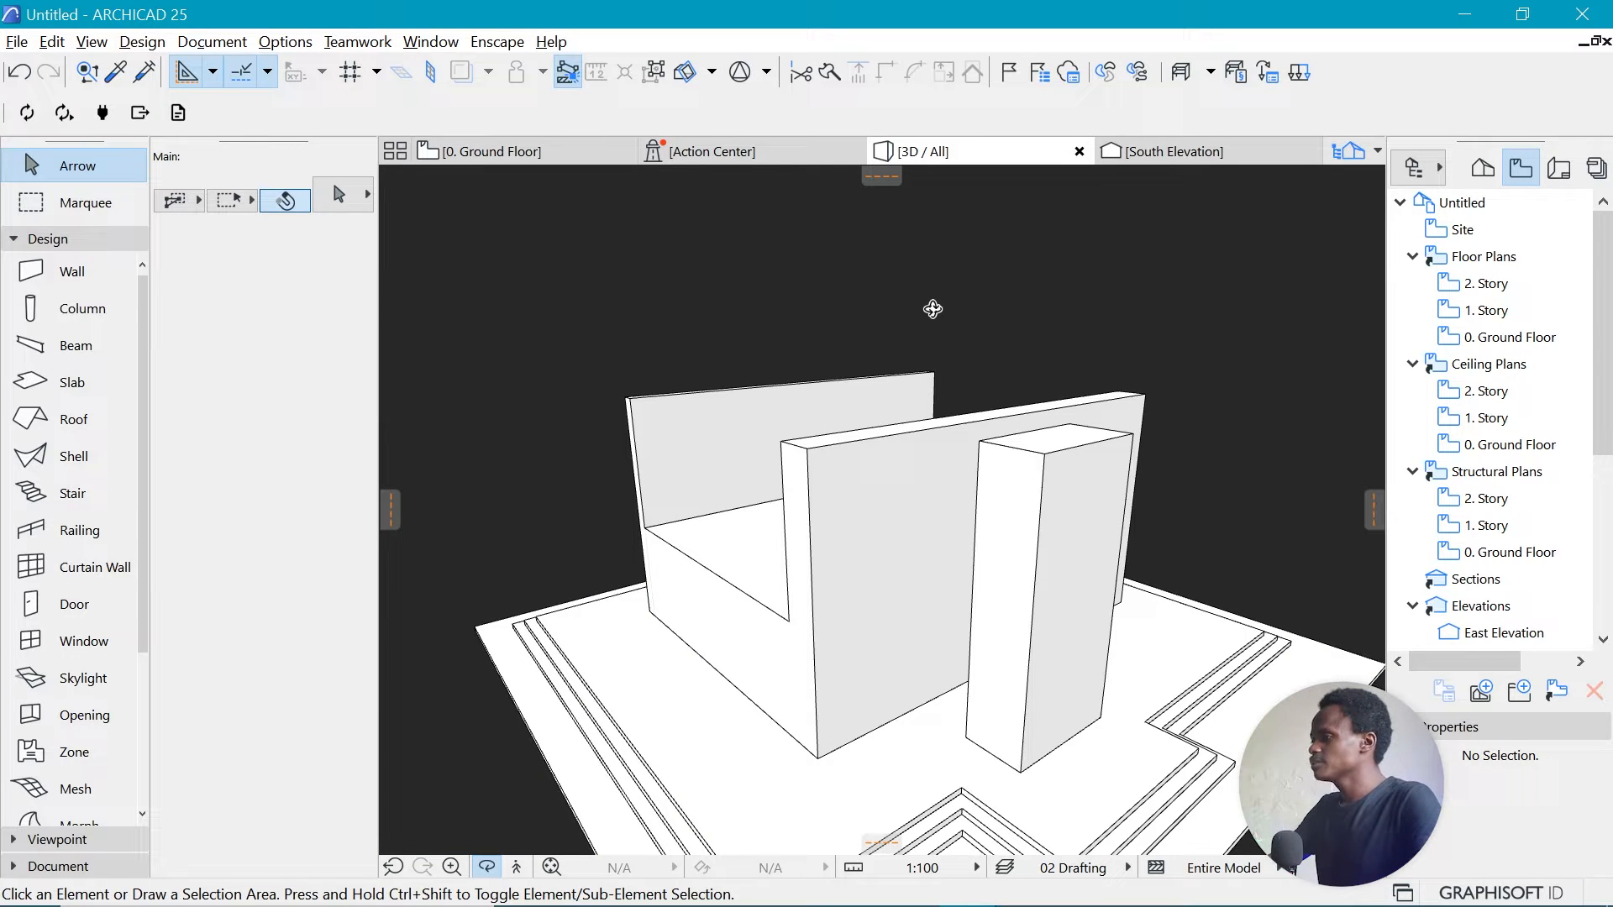
shift+middle_drag(932, 309, 926, 480)
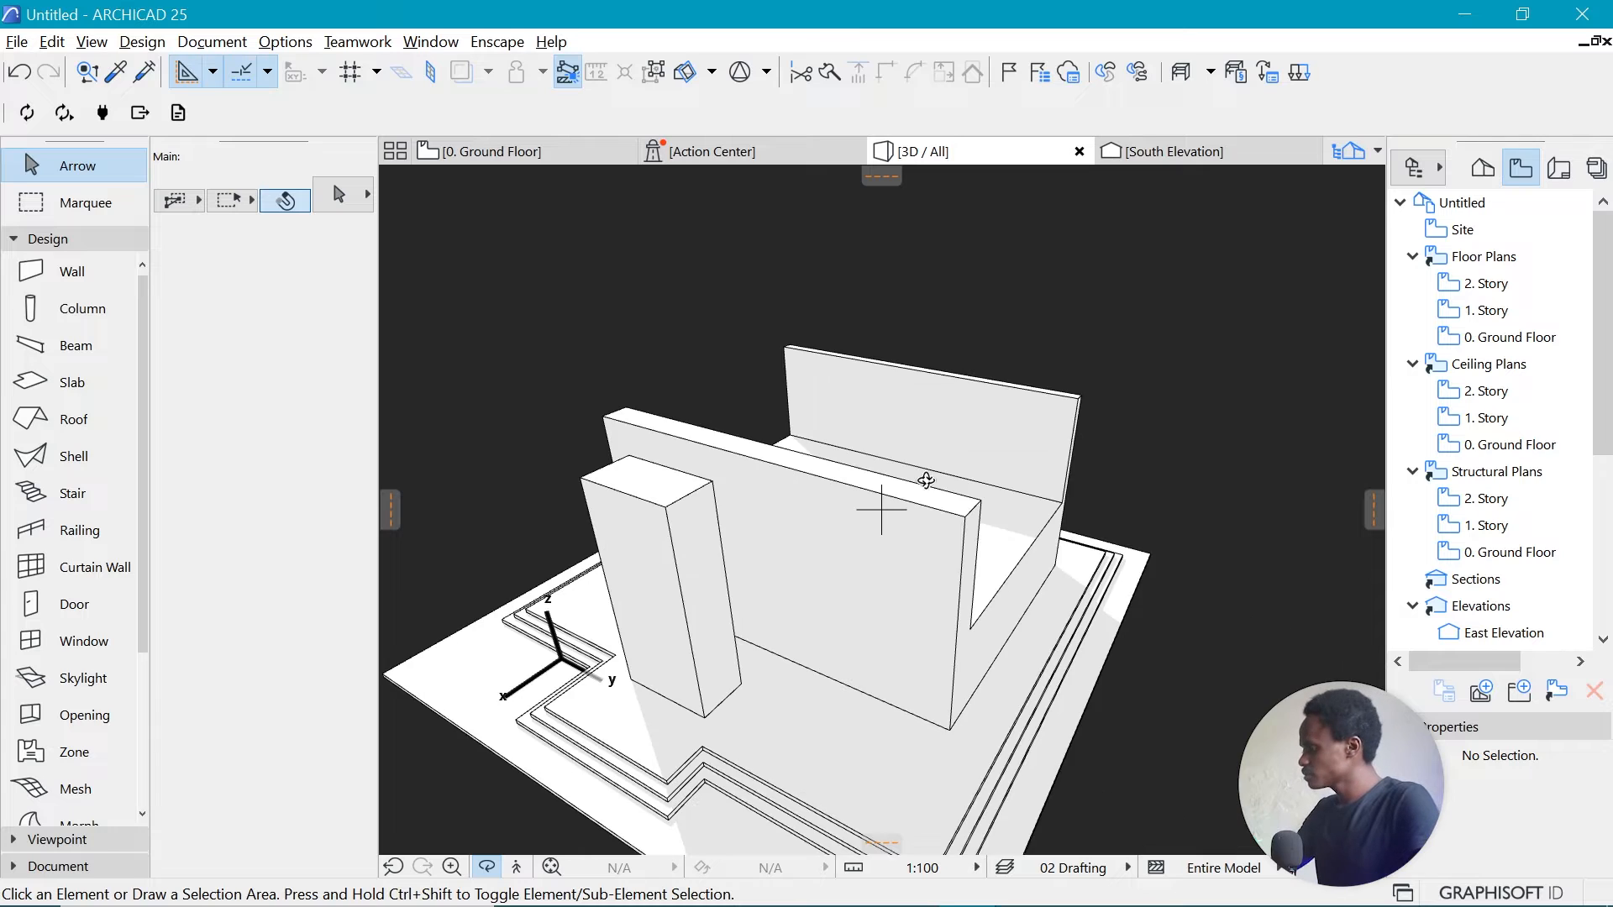
key(alt+Tab)
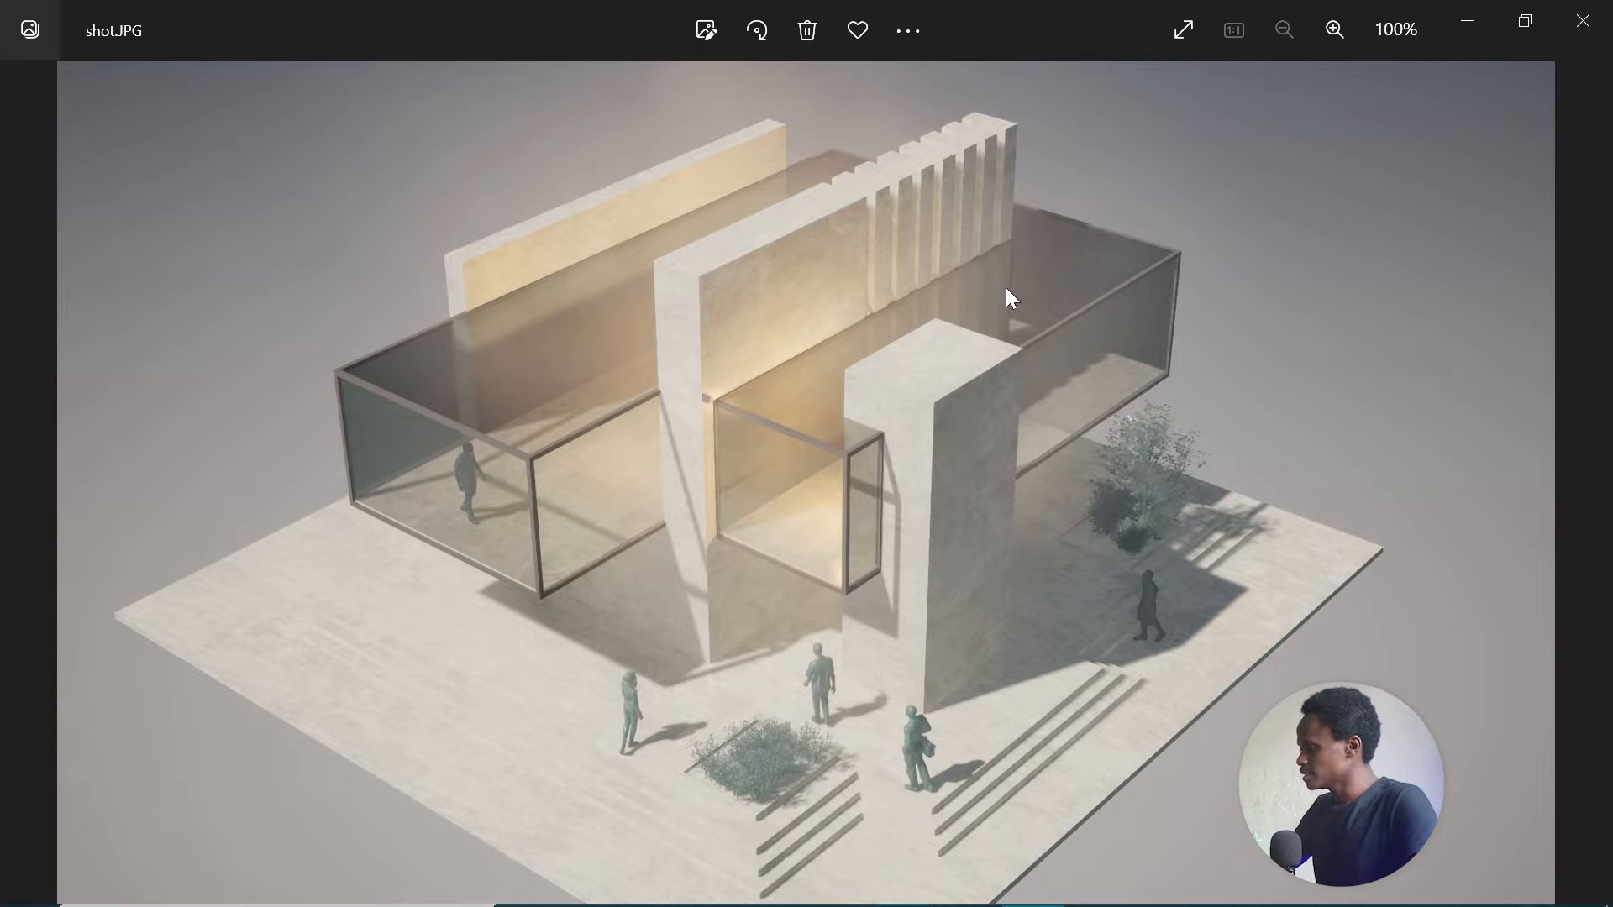
key(alt+Tab)
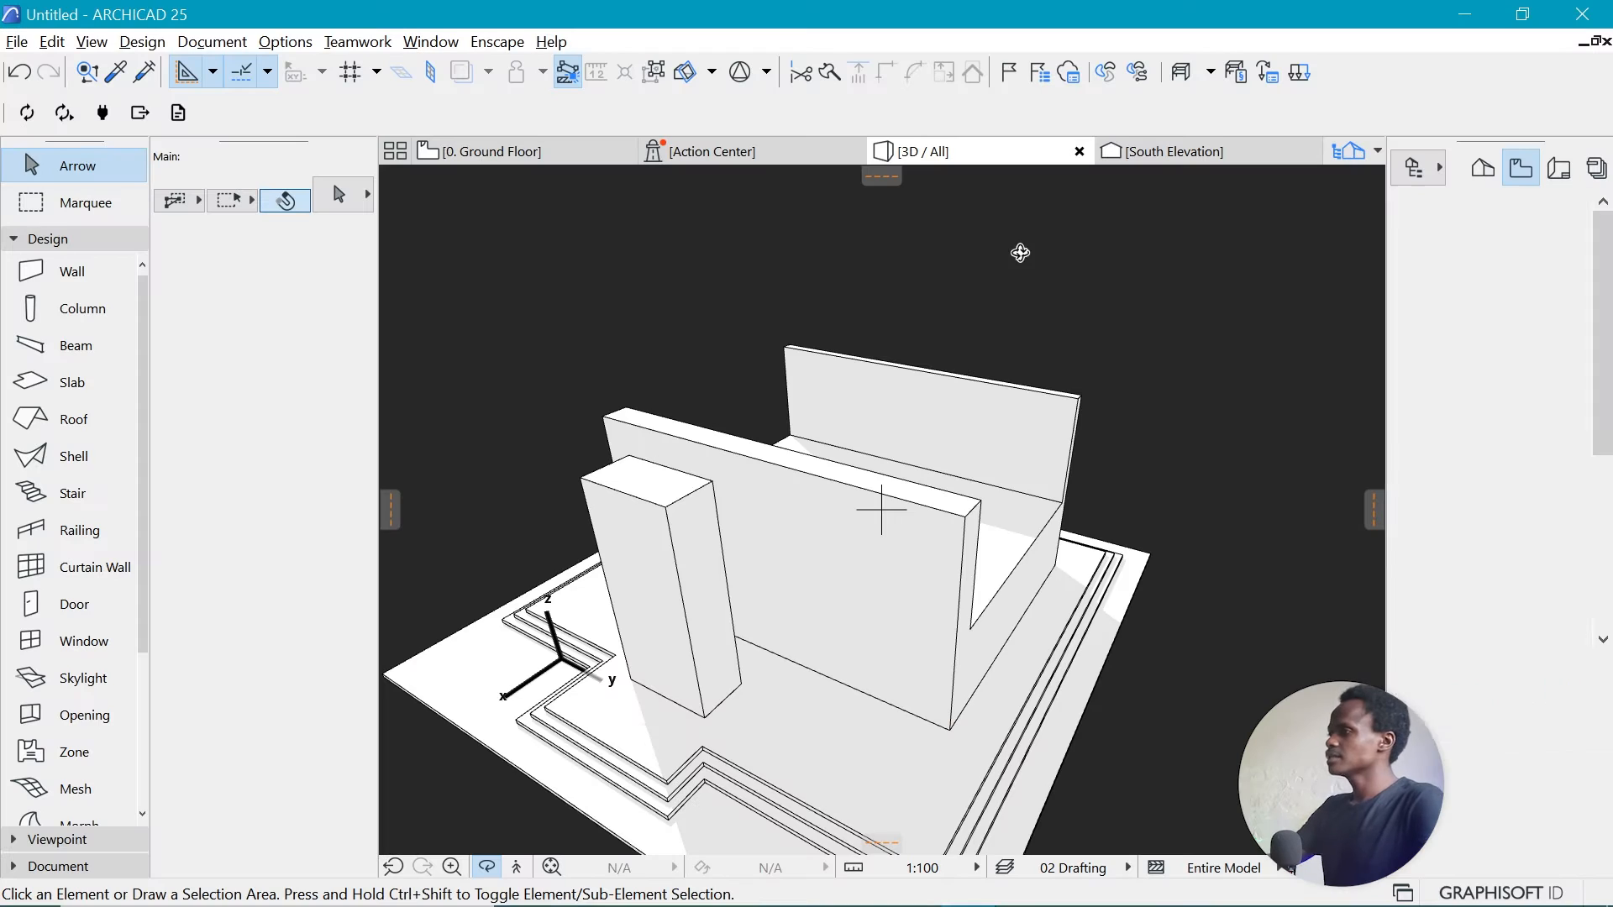
drag(989, 466, 953, 401)
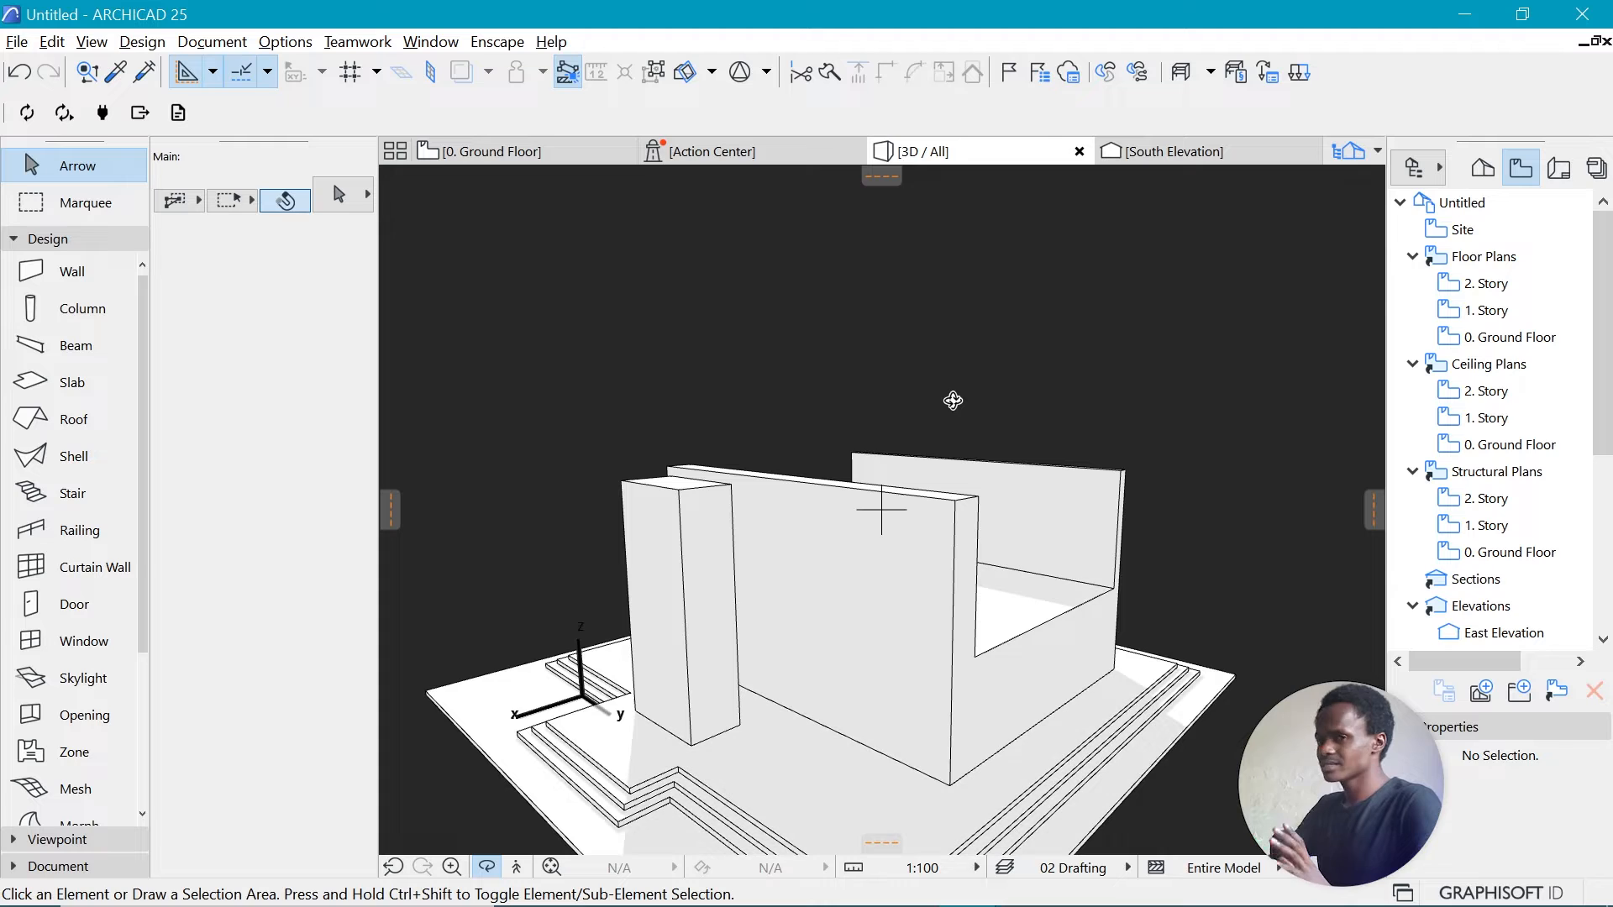
scroll(975, 635, up, 1)
scroll(924, 614, up, 1)
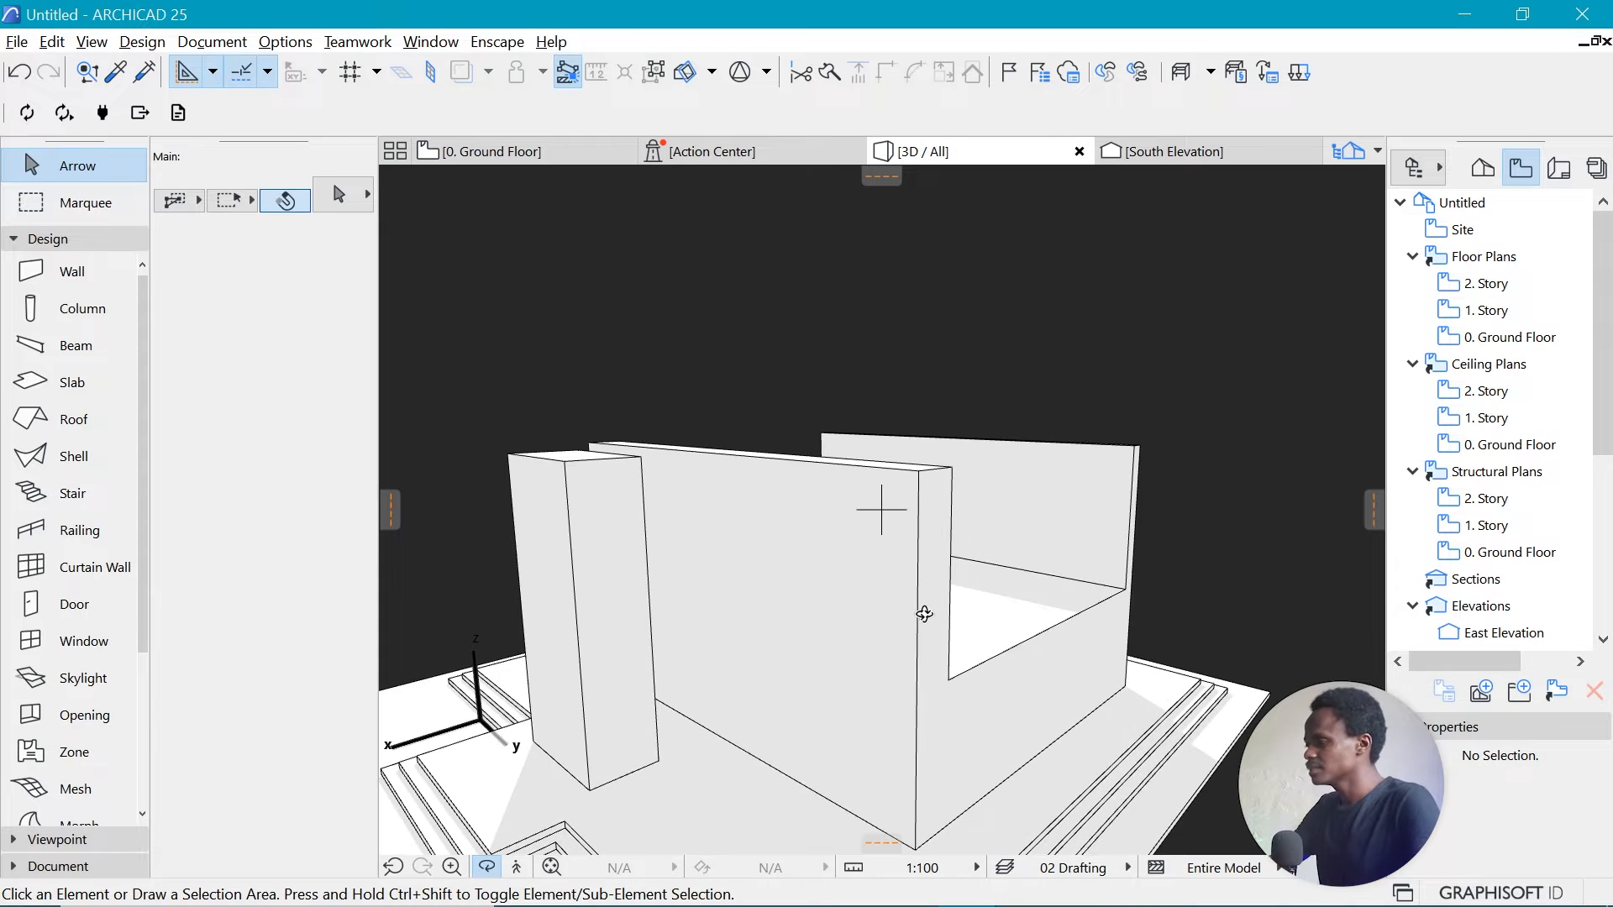
key(Escape)
click(923, 559)
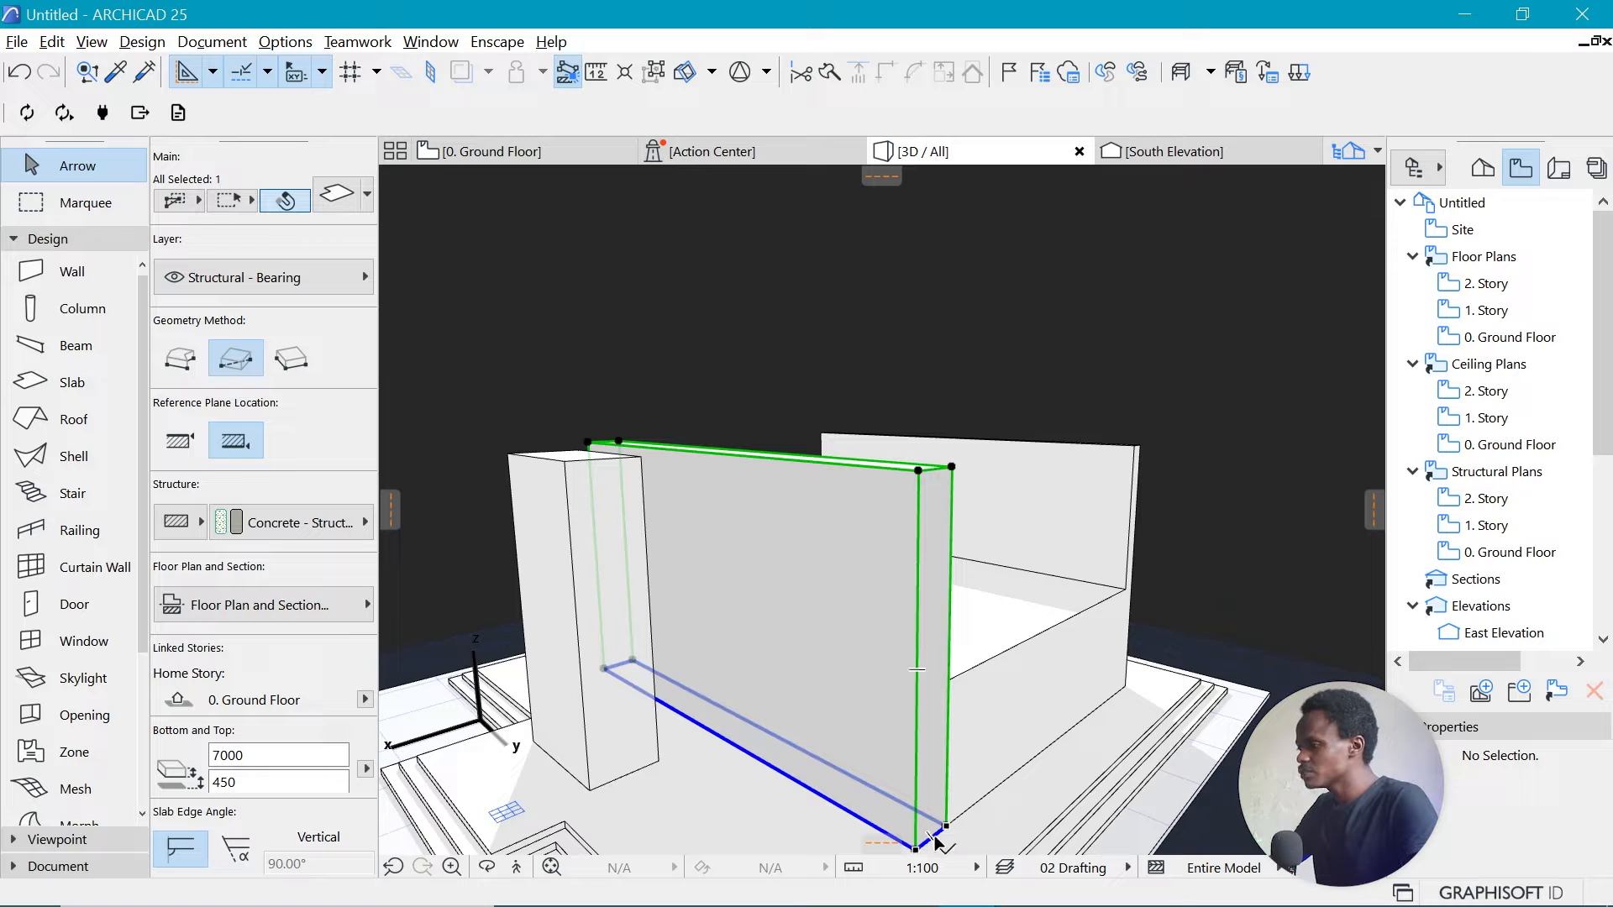
scroll(935, 842, up, 1)
click(823, 694)
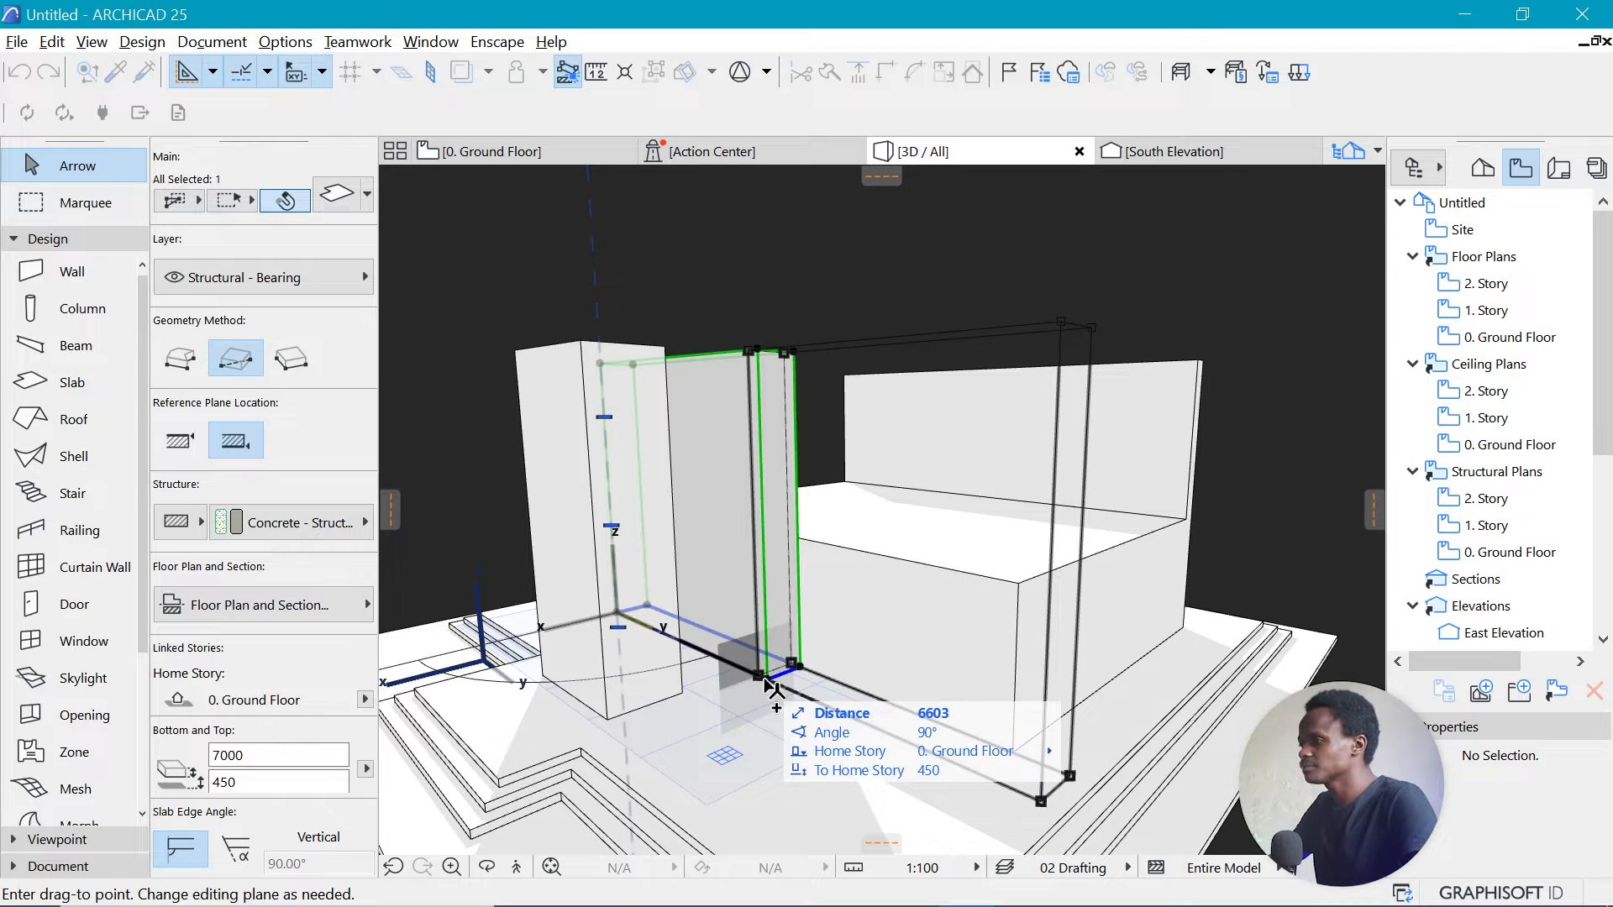
Copy the shortened middle wall end to end, about 6603 along its length, and lower the copy to a thickness of 3000.
click(766, 679)
click(1113, 326)
click(1054, 452)
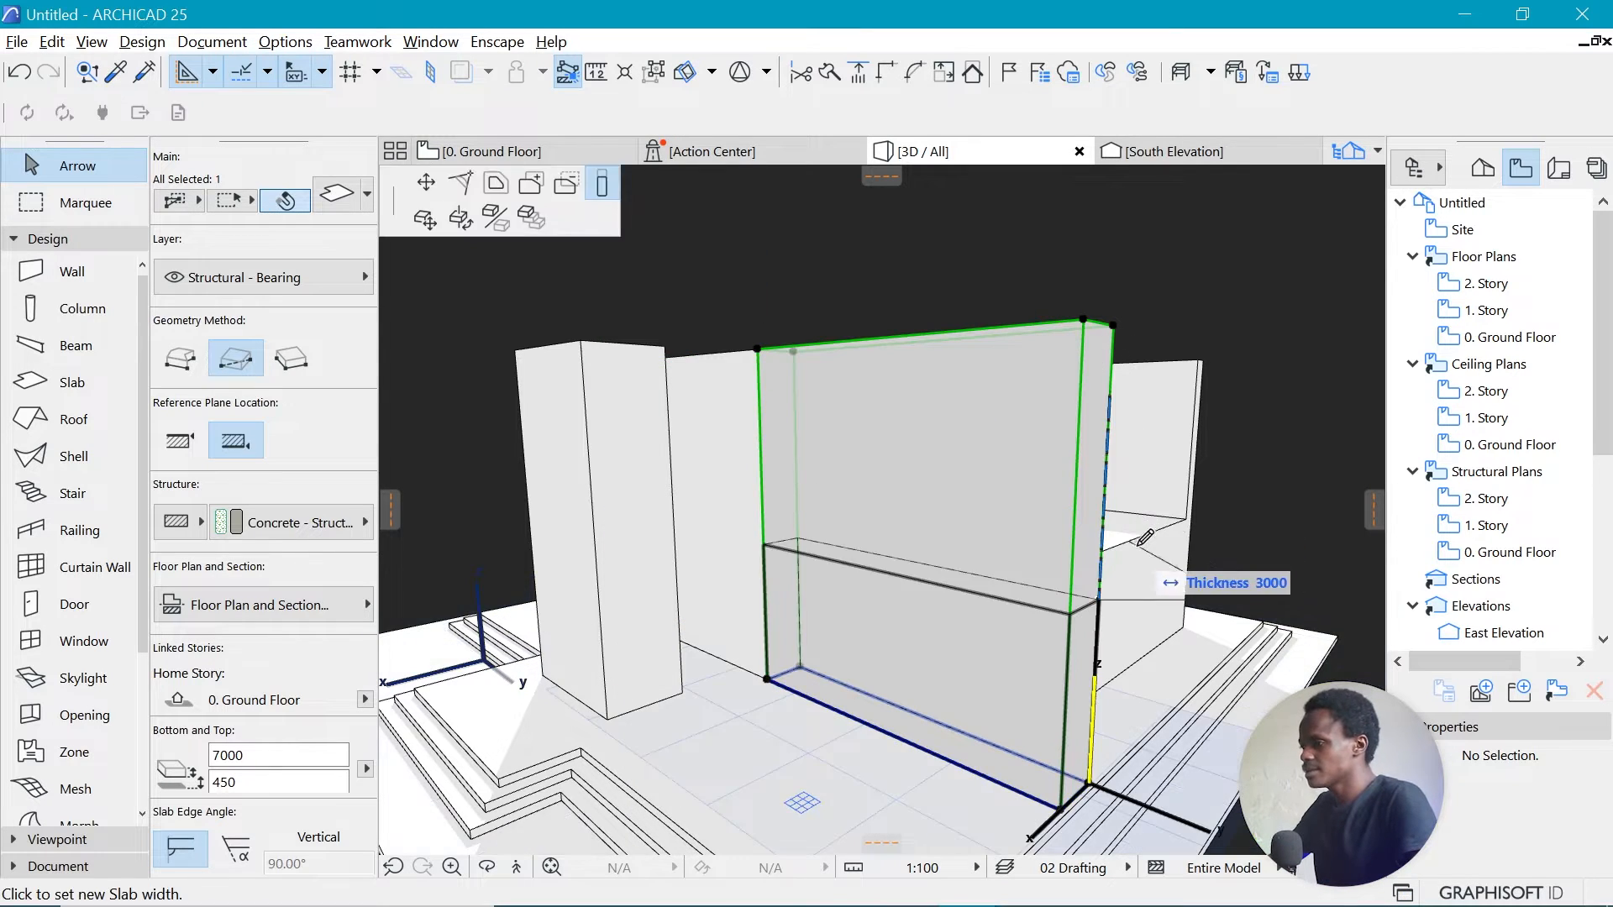
click(1199, 505)
Pull back the free end of the lowered wall copy so it is flush with the end of the wide low block.
scroll(1093, 808, up, 3)
click(1085, 803)
click(857, 605)
click(1203, 610)
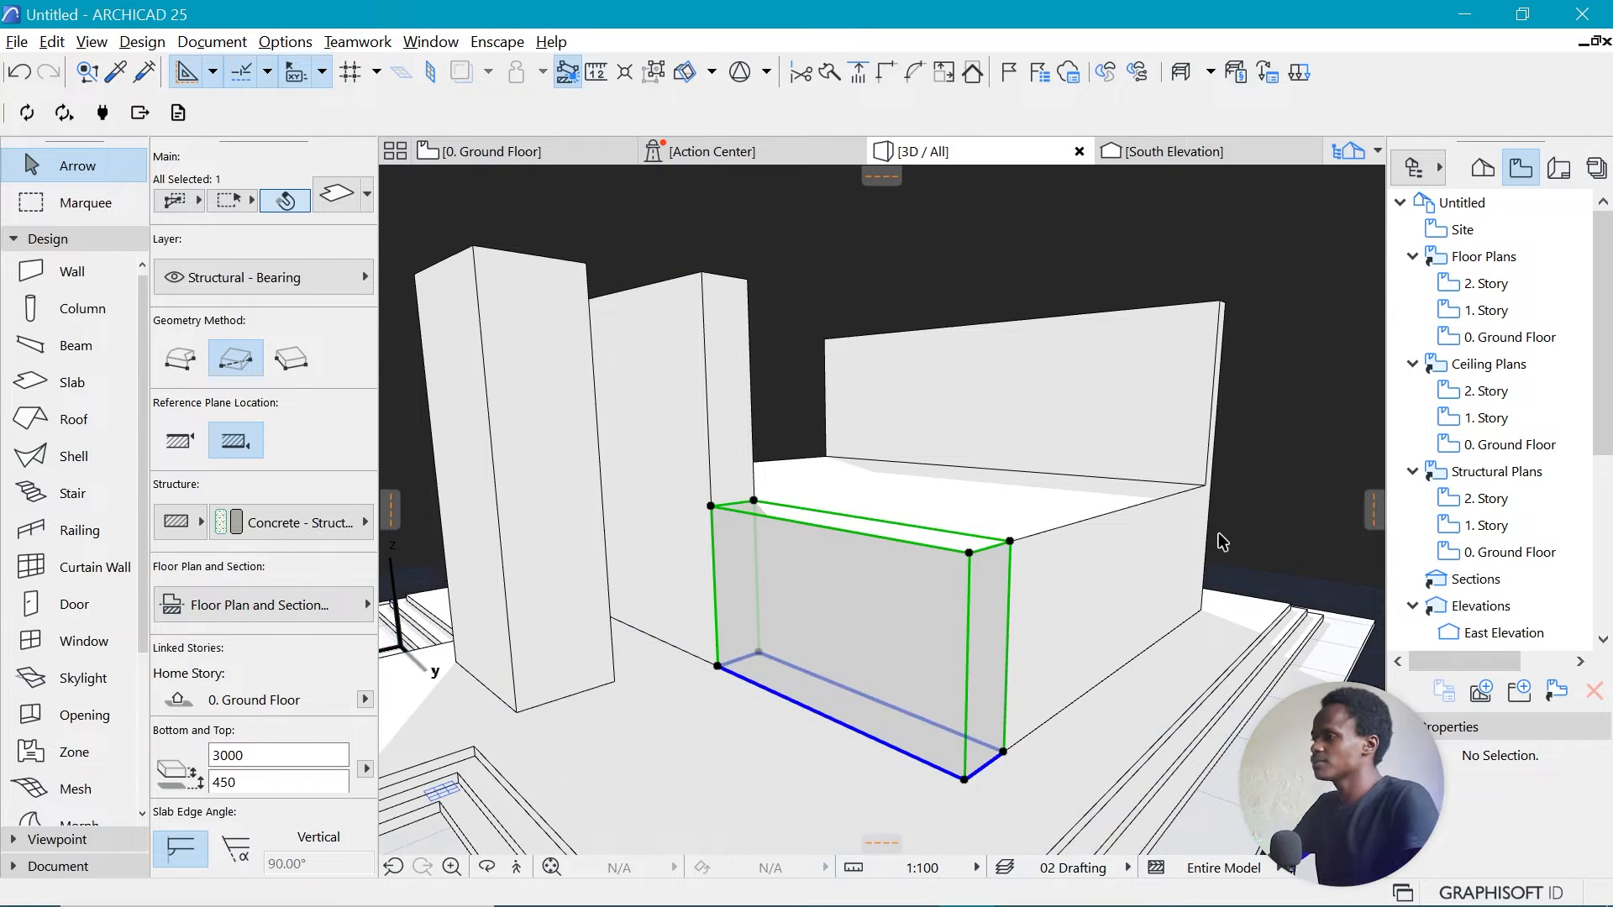
Place a copy of the low wall piece directly on top of itself, starting at its upper face.
scroll(1218, 536, down, 3)
scroll(941, 501, up, 4)
scroll(981, 559, down, 2)
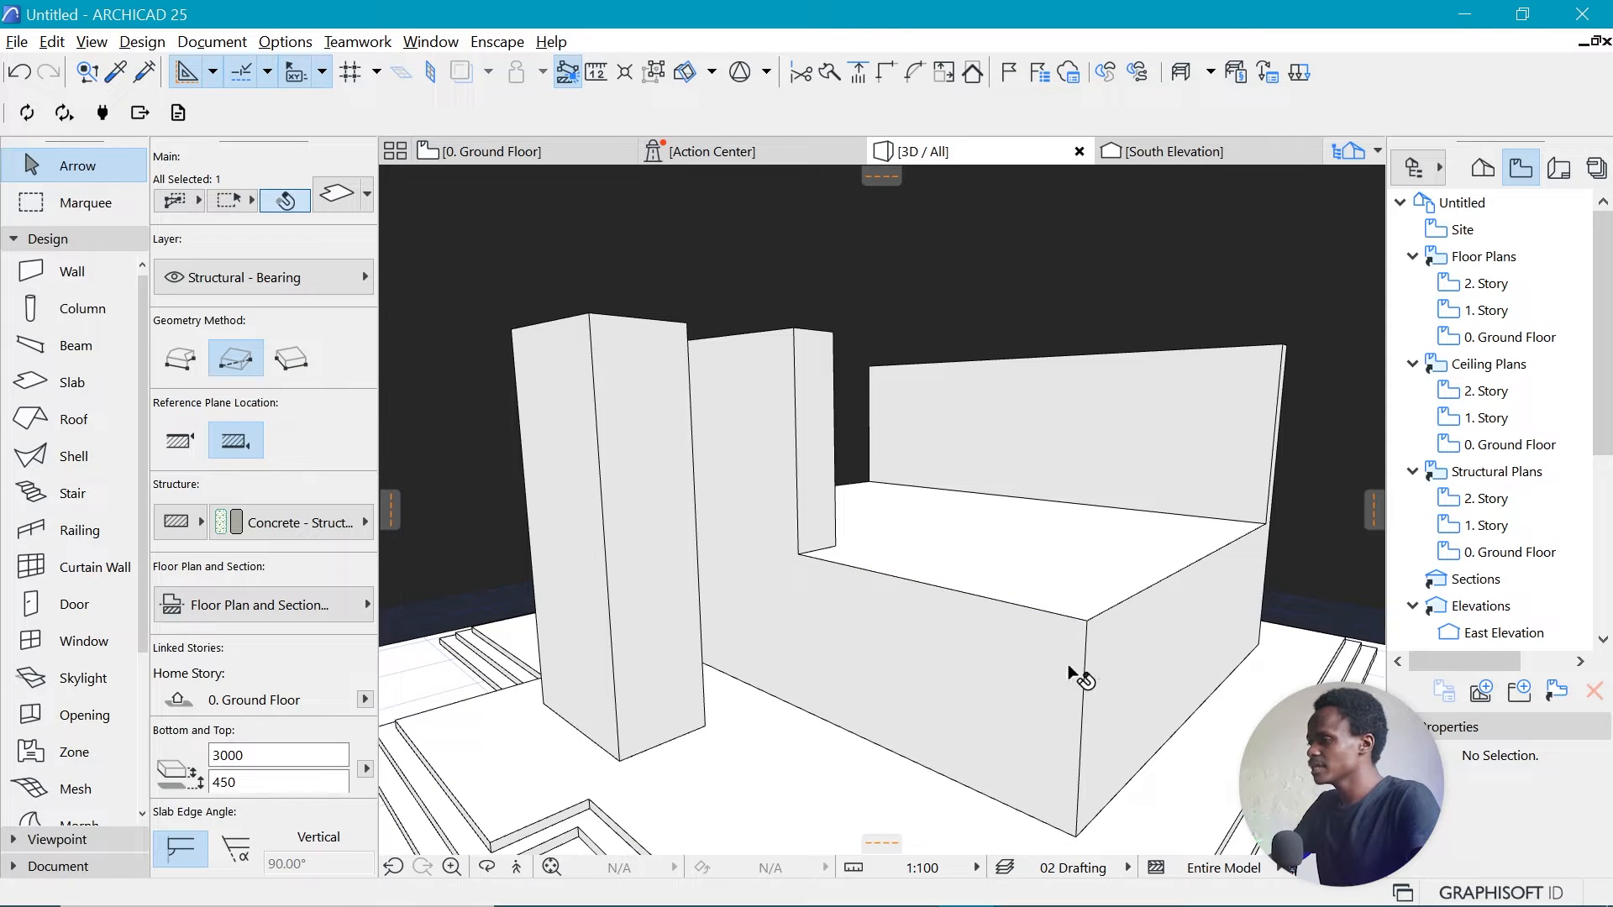
key(ctrl+d)
click(1075, 837)
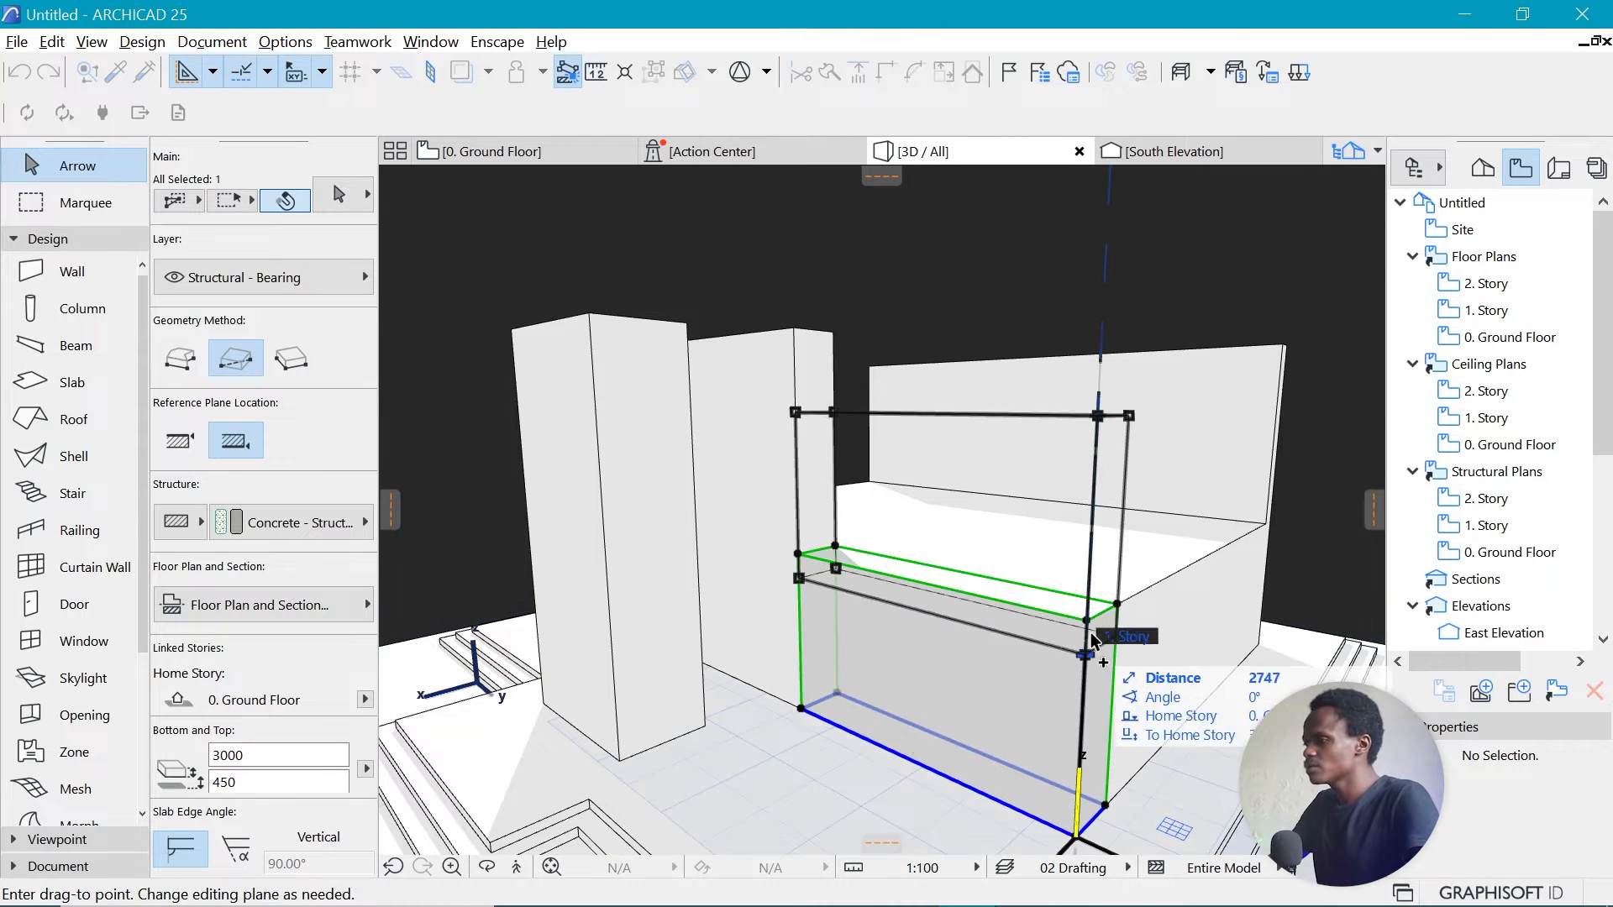
click(1087, 620)
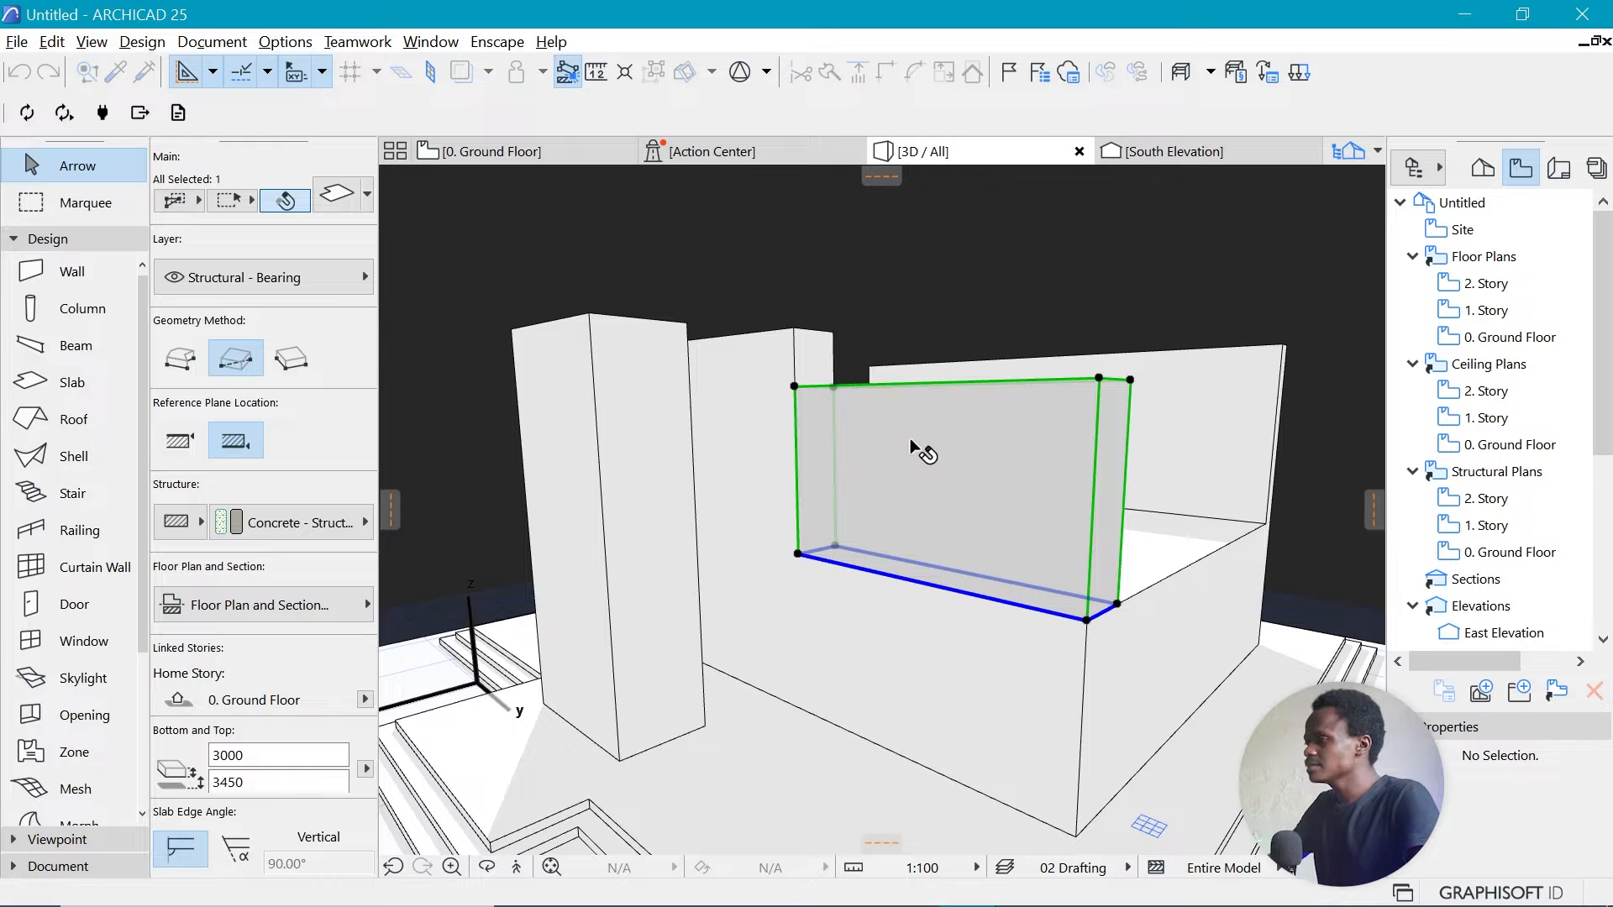
Shorten the upper wall piece by about 4870 into a narrow post against the tall middle wall and raise it to a thickness of 4000.
scroll(1109, 614, up, 3)
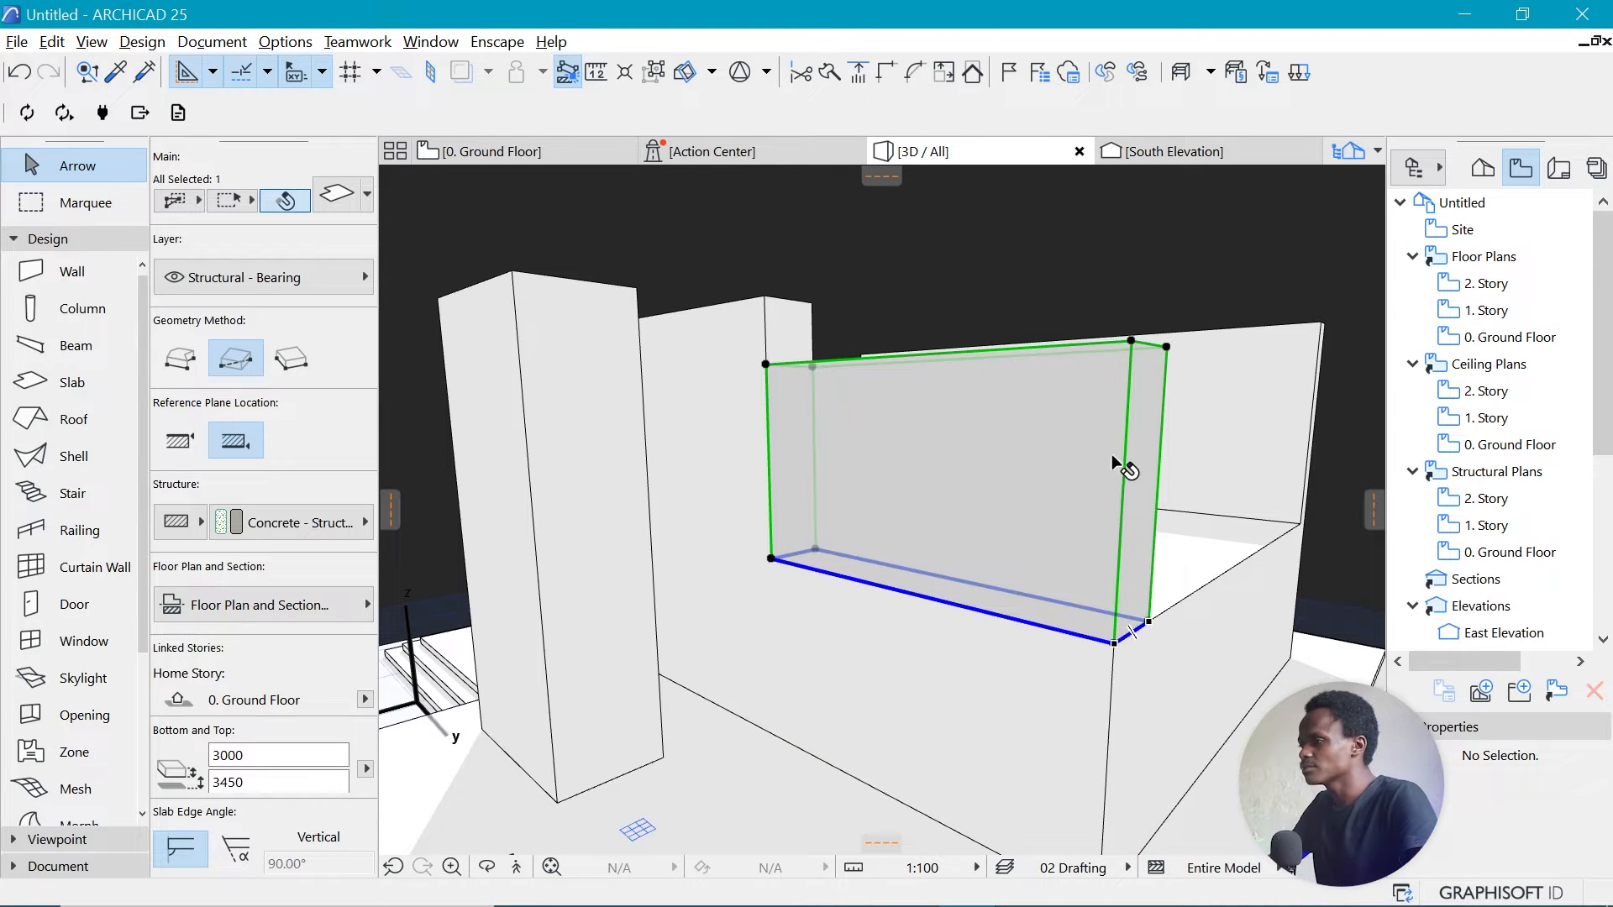
click(1140, 627)
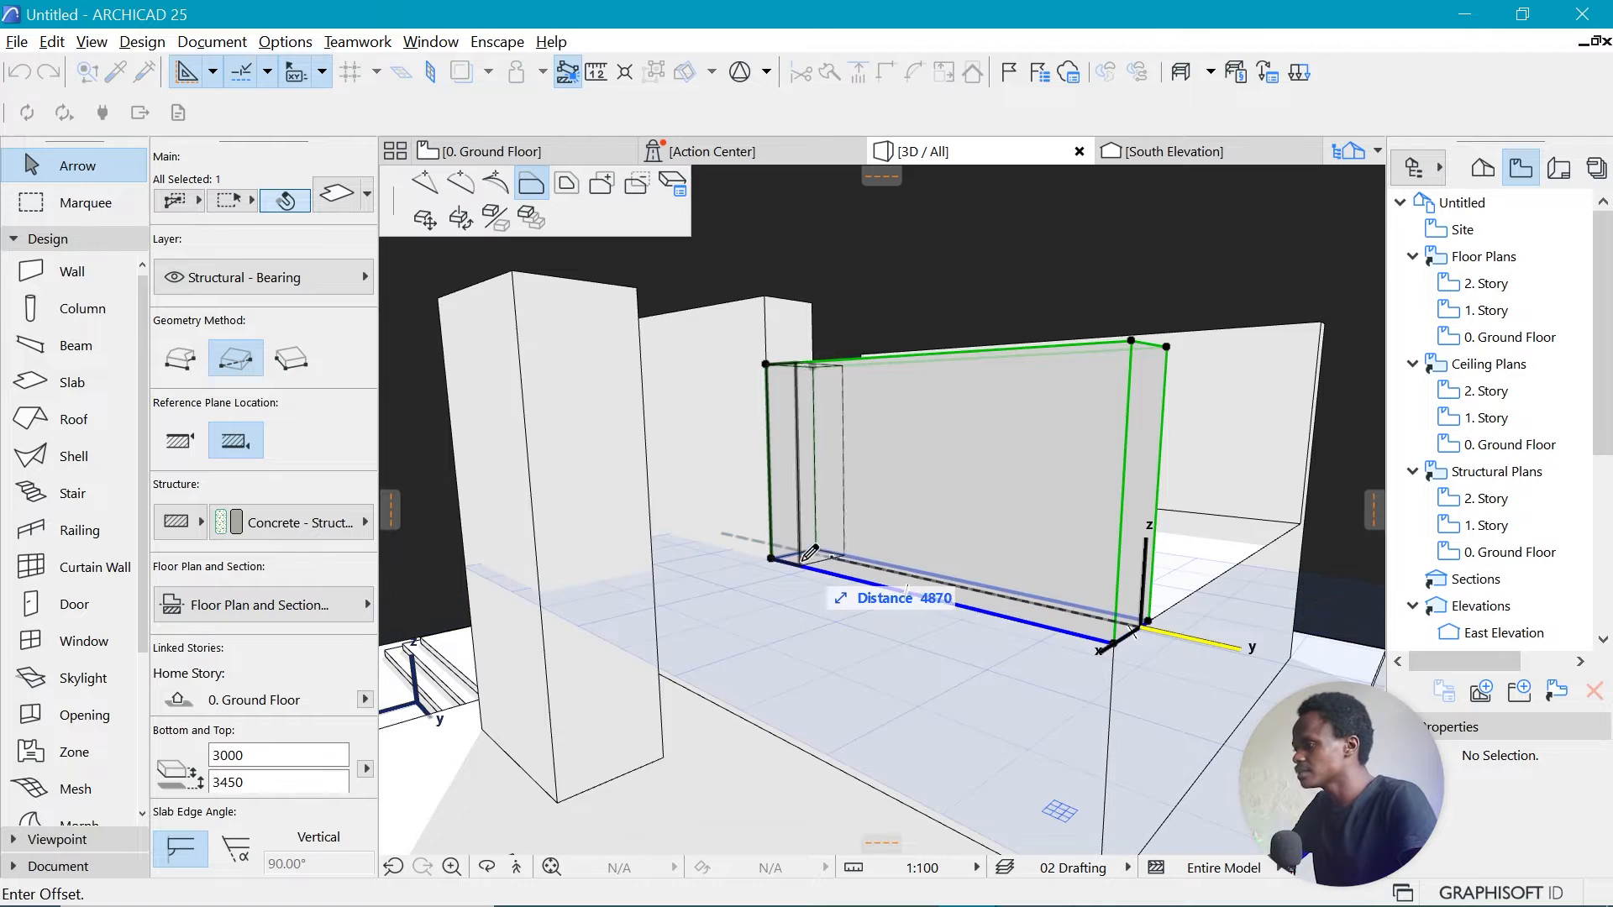
click(799, 553)
click(794, 363)
click(765, 296)
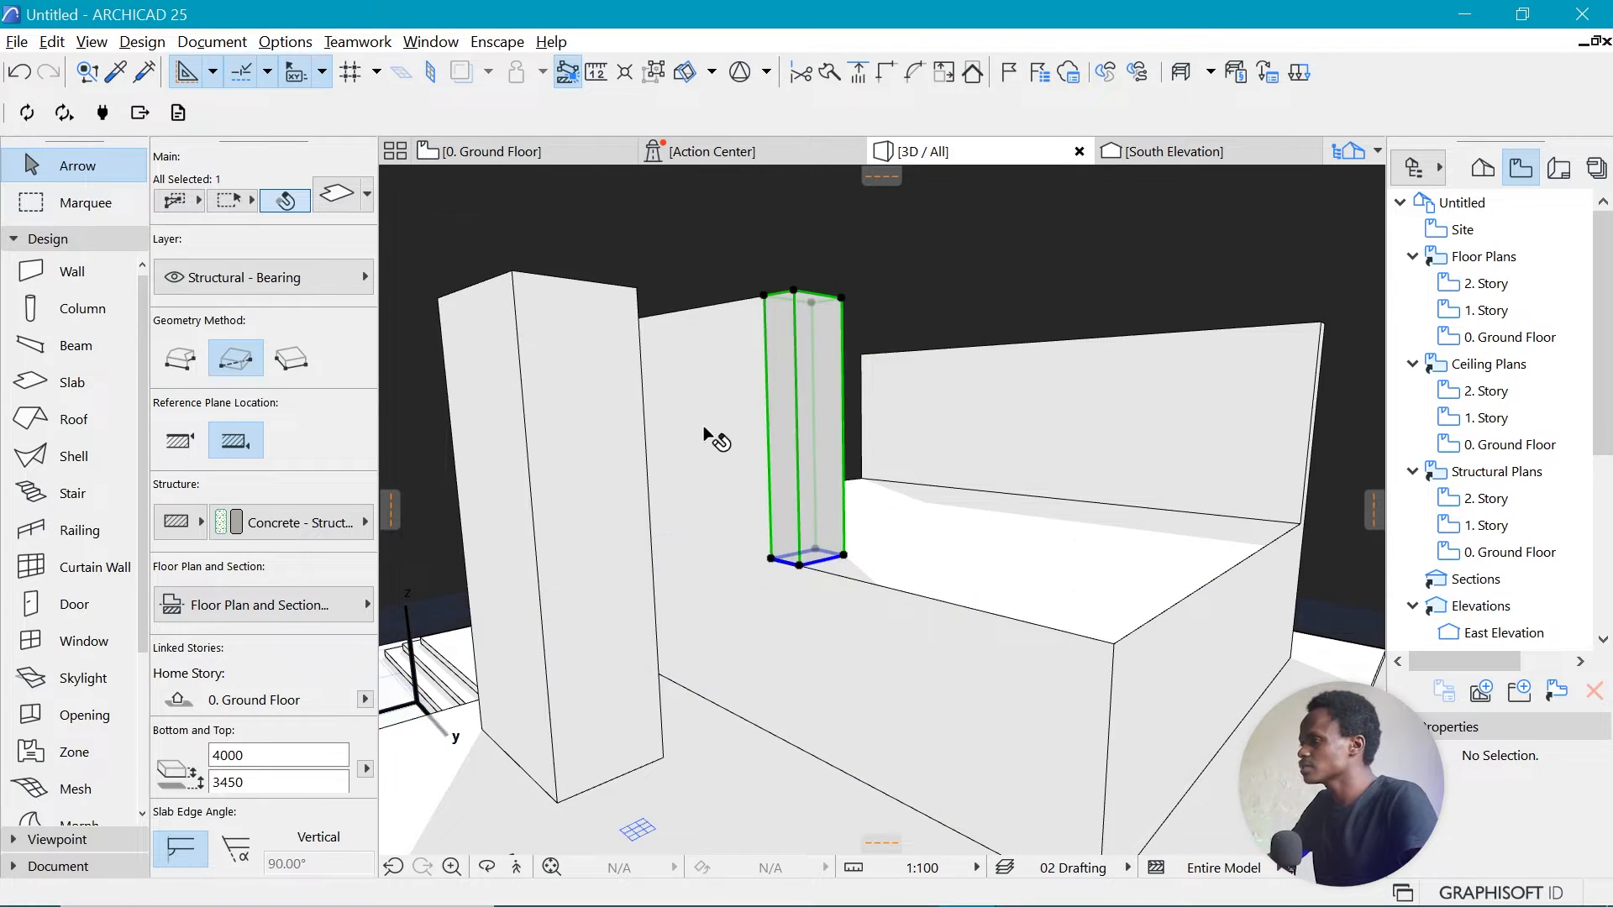
Move the narrow post 300 away from the tall middle wall along the top of the low wall.
scroll(738, 472, up, 3)
key(ctrl+d)
click(789, 605)
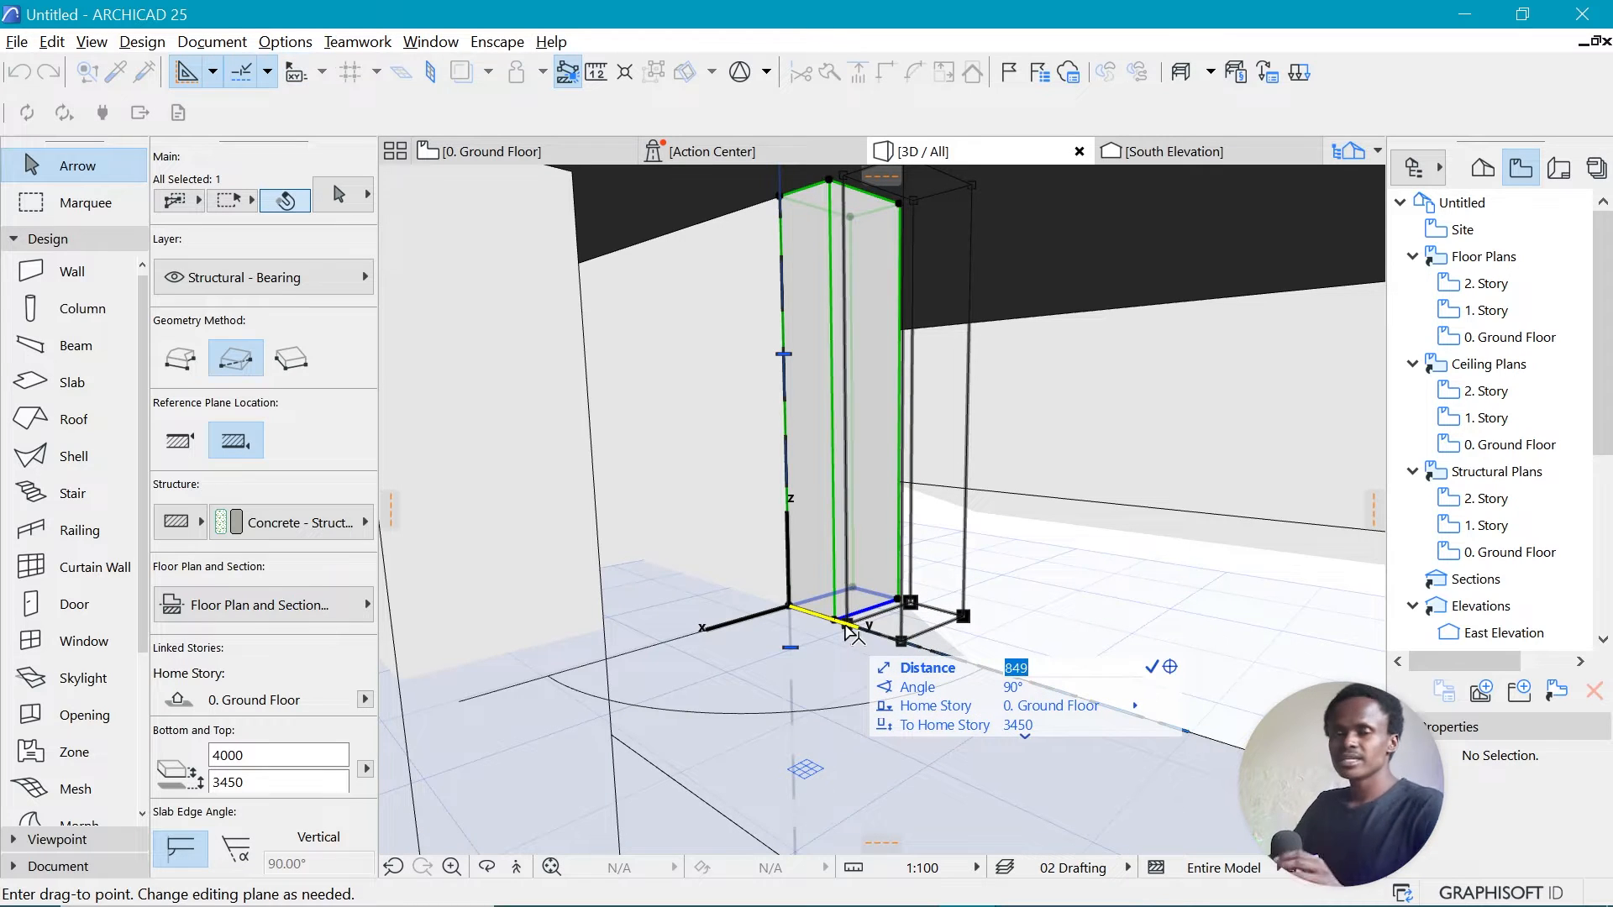
text(300)
key(Return)
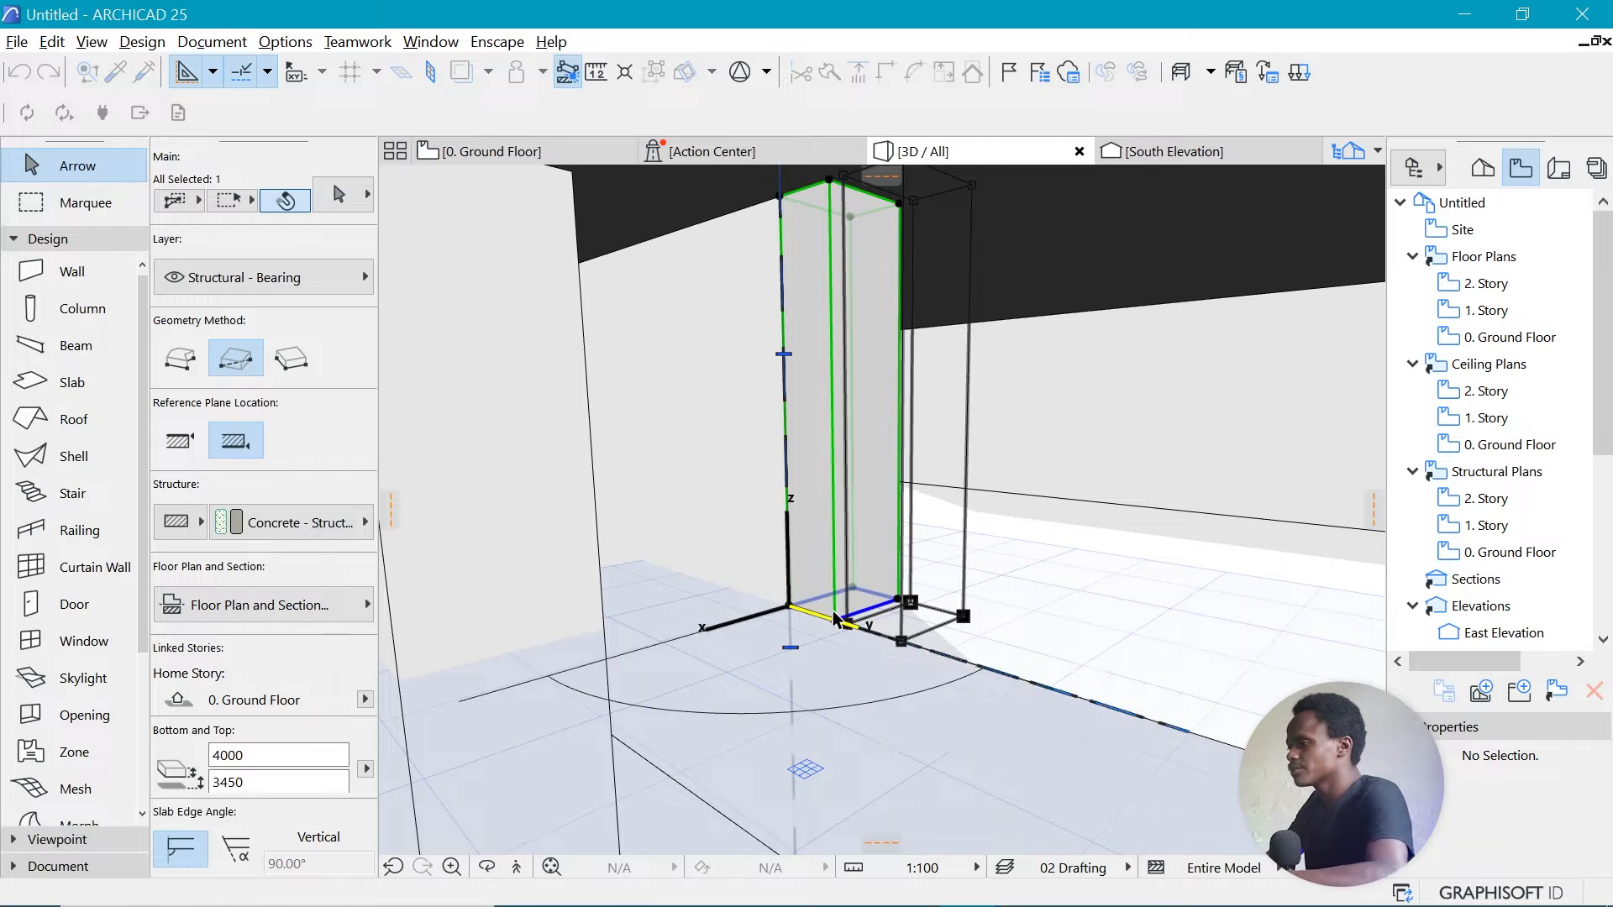
scroll(1202, 678, down, 3)
scroll(1084, 475, up, 1)
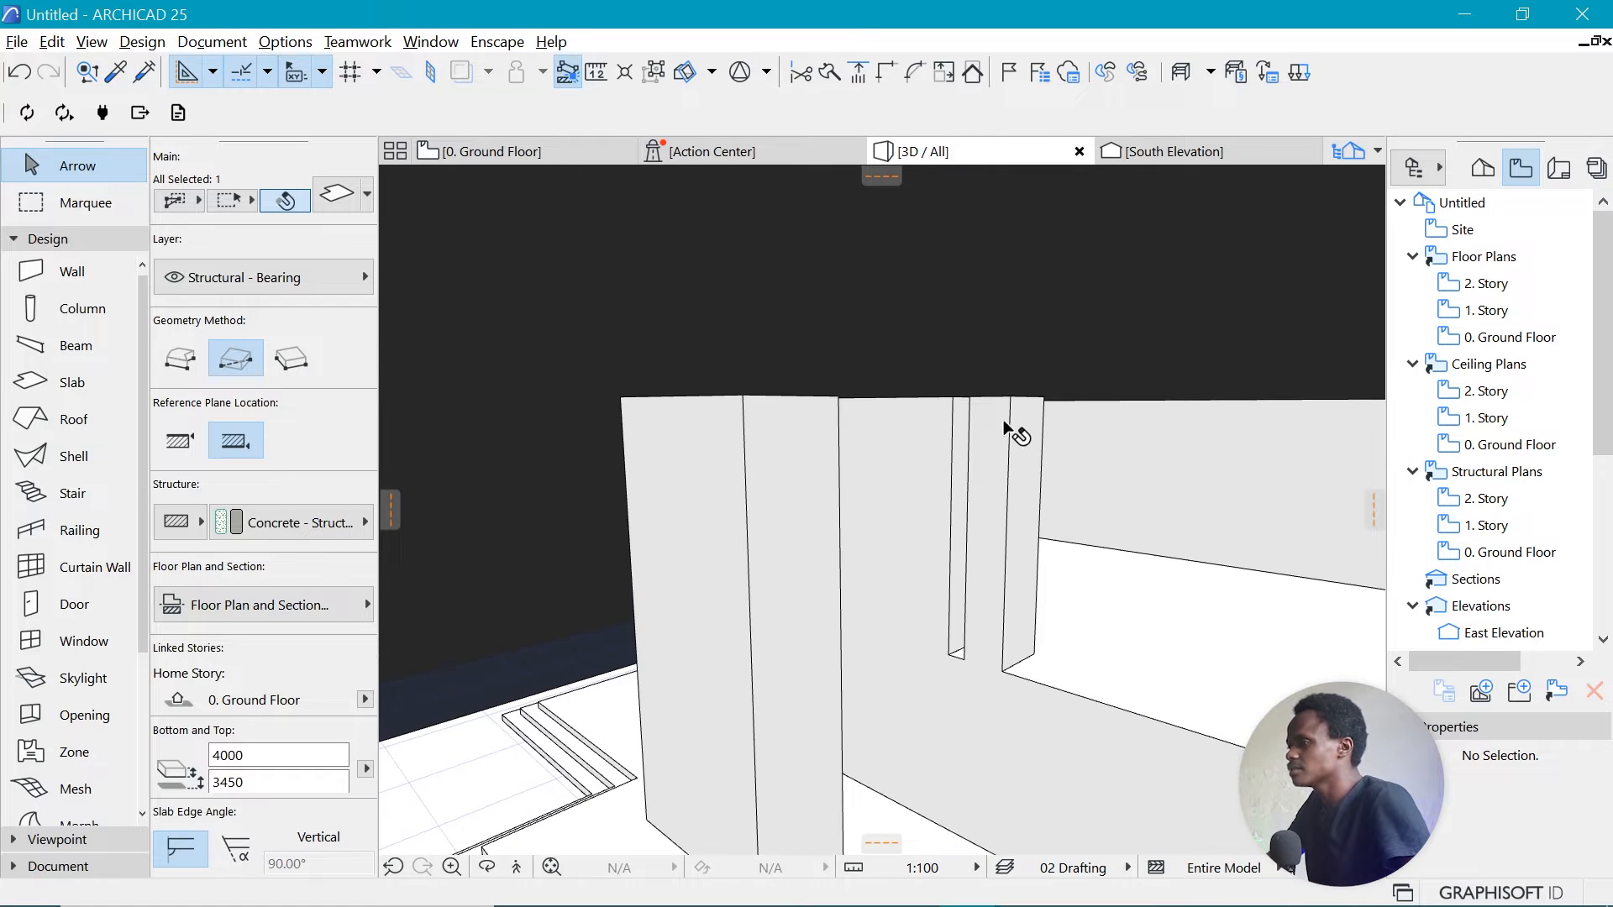
Narrow the post by pulling in its free end about 225 towards the tall middle wall.
scroll(1017, 454, up, 1)
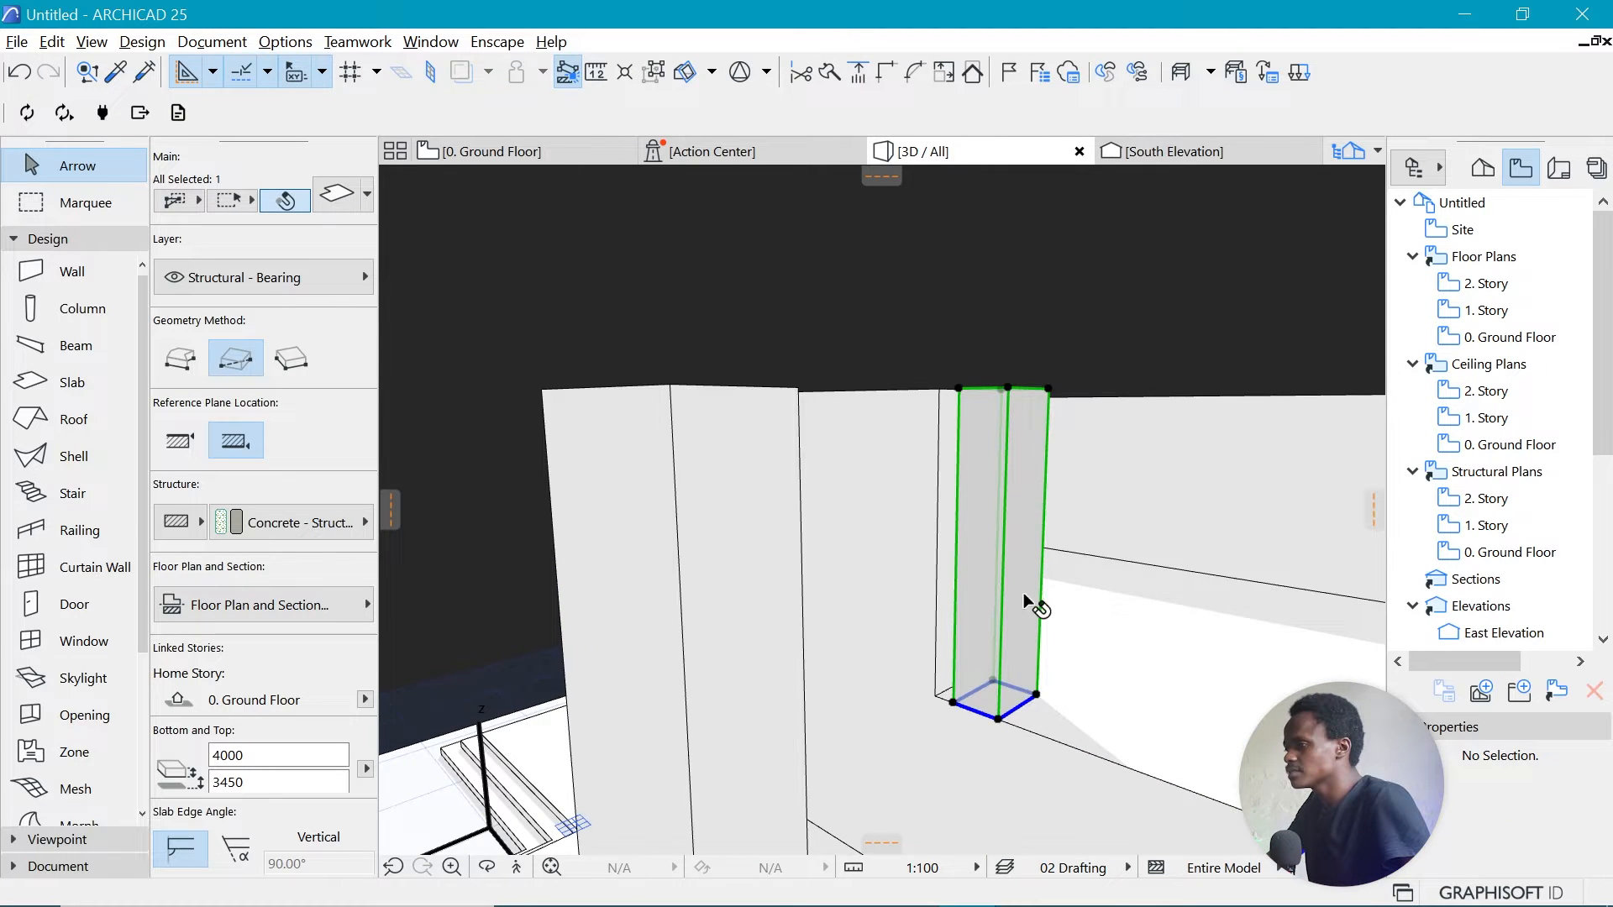
scroll(994, 737, up, 1)
click(1016, 708)
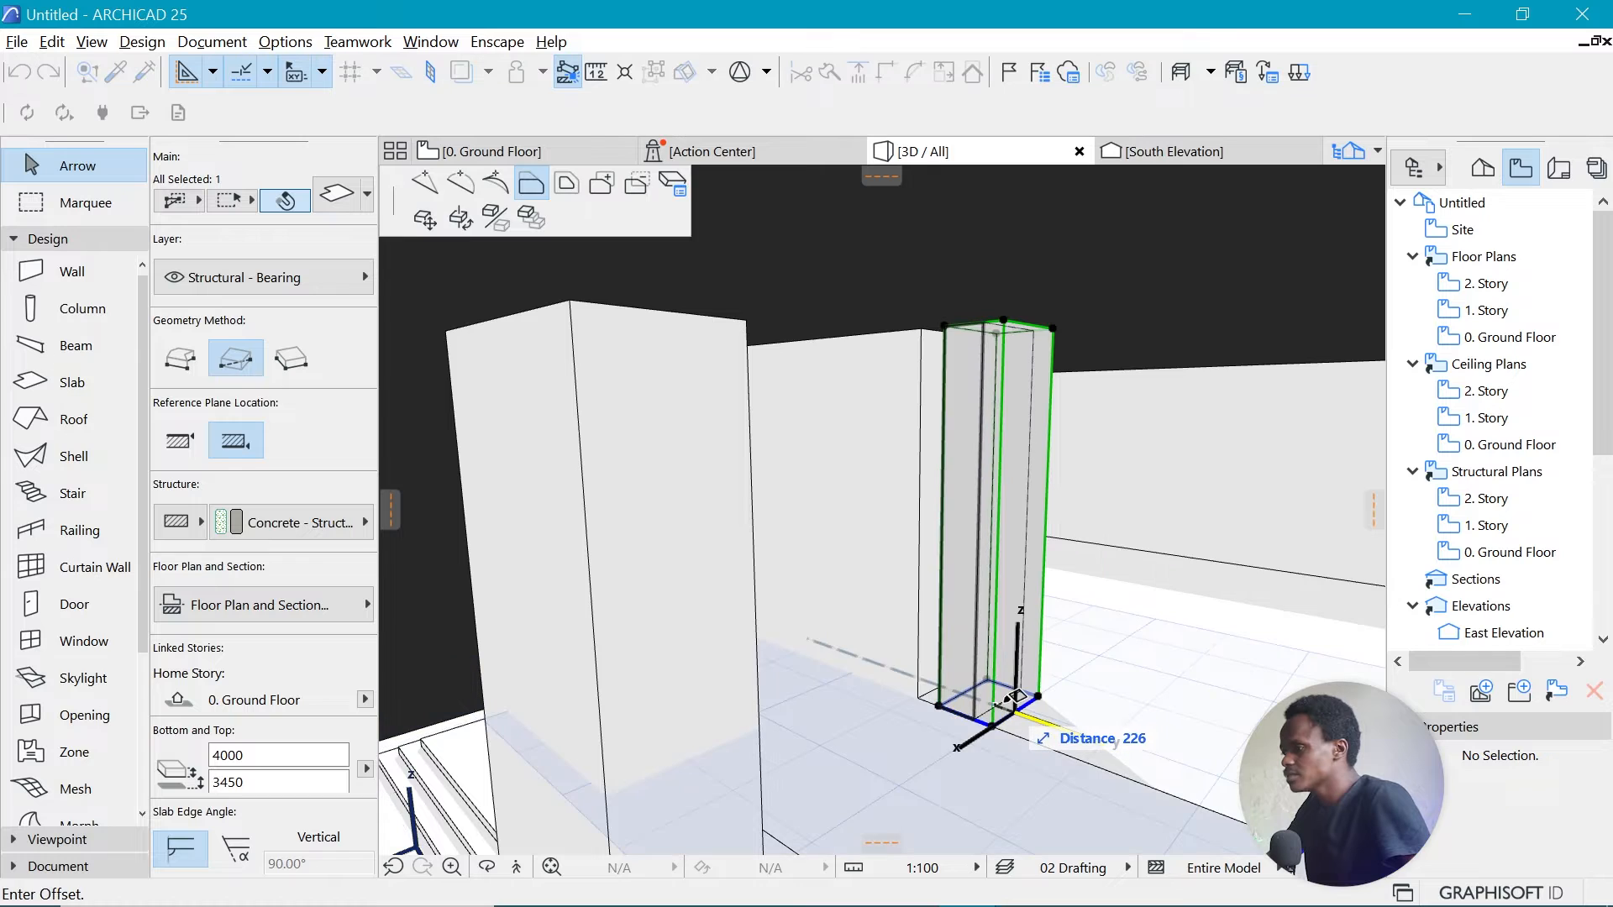
key(Escape)
Copy the narrowed post twice along the low wall, keeping the 300 gap, to add the second and third posts.
key(ctrl+d)
key(ctrl)
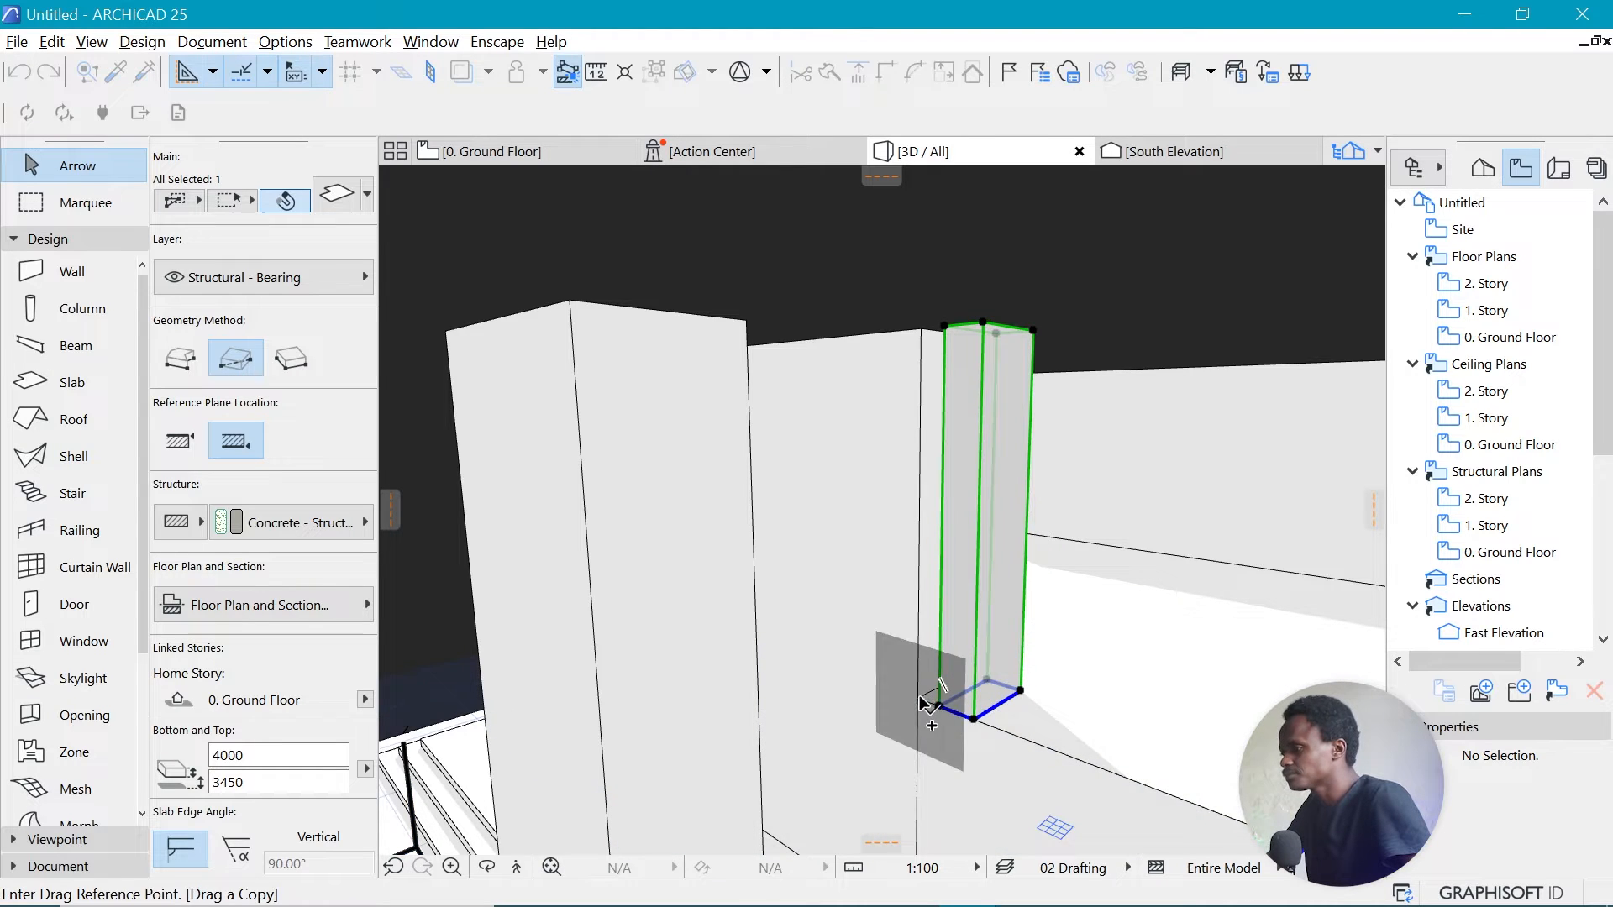
click(919, 698)
click(977, 728)
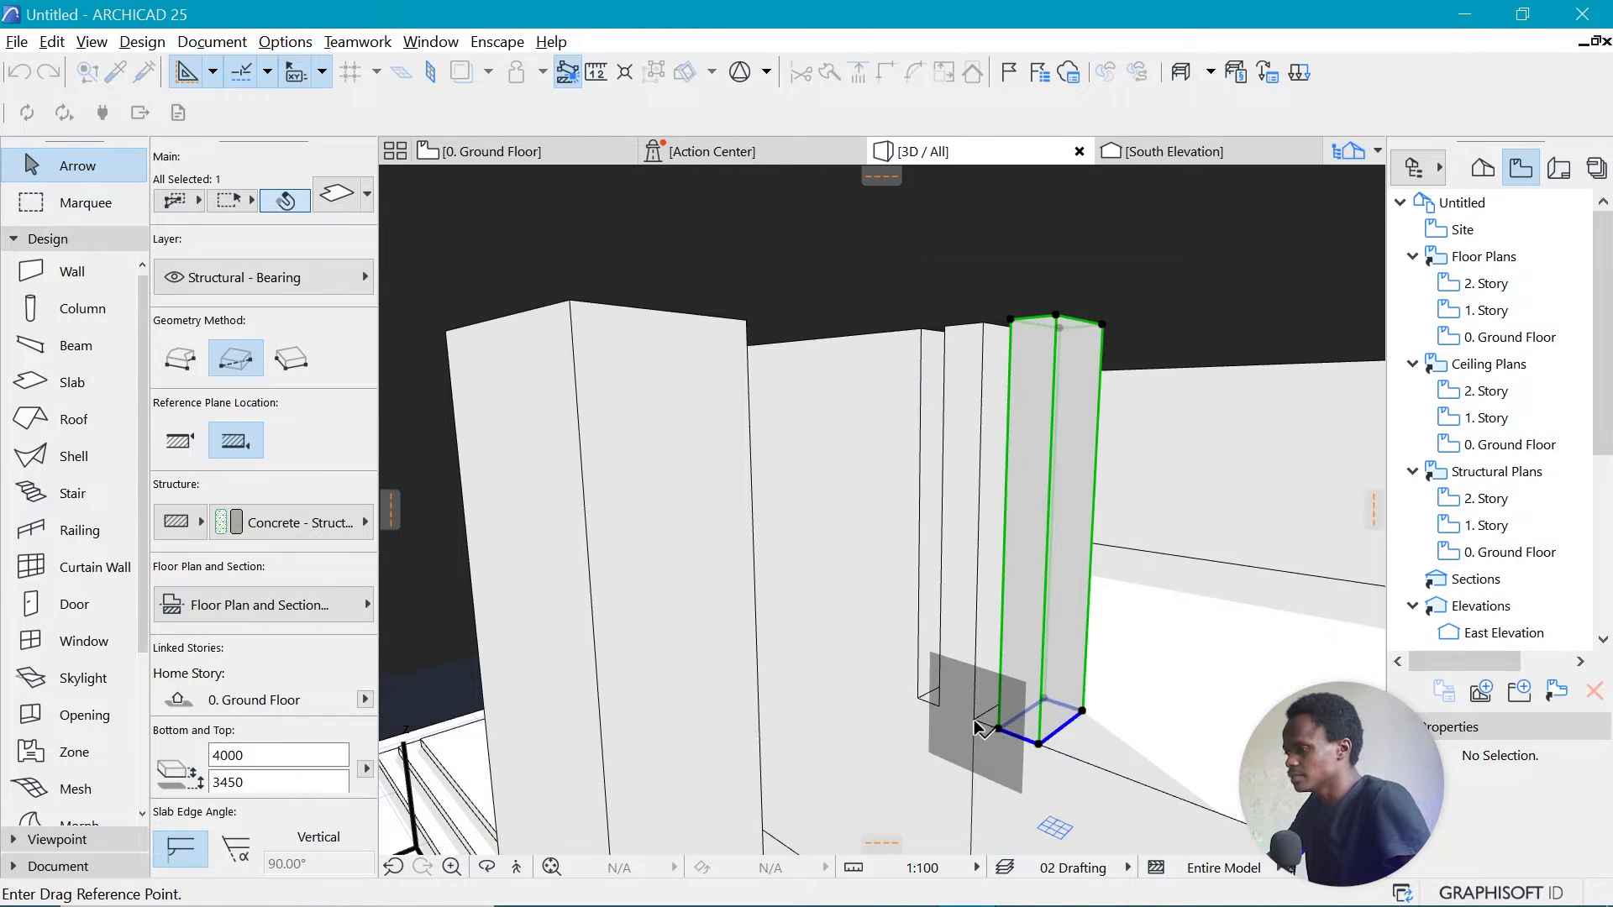
click(976, 724)
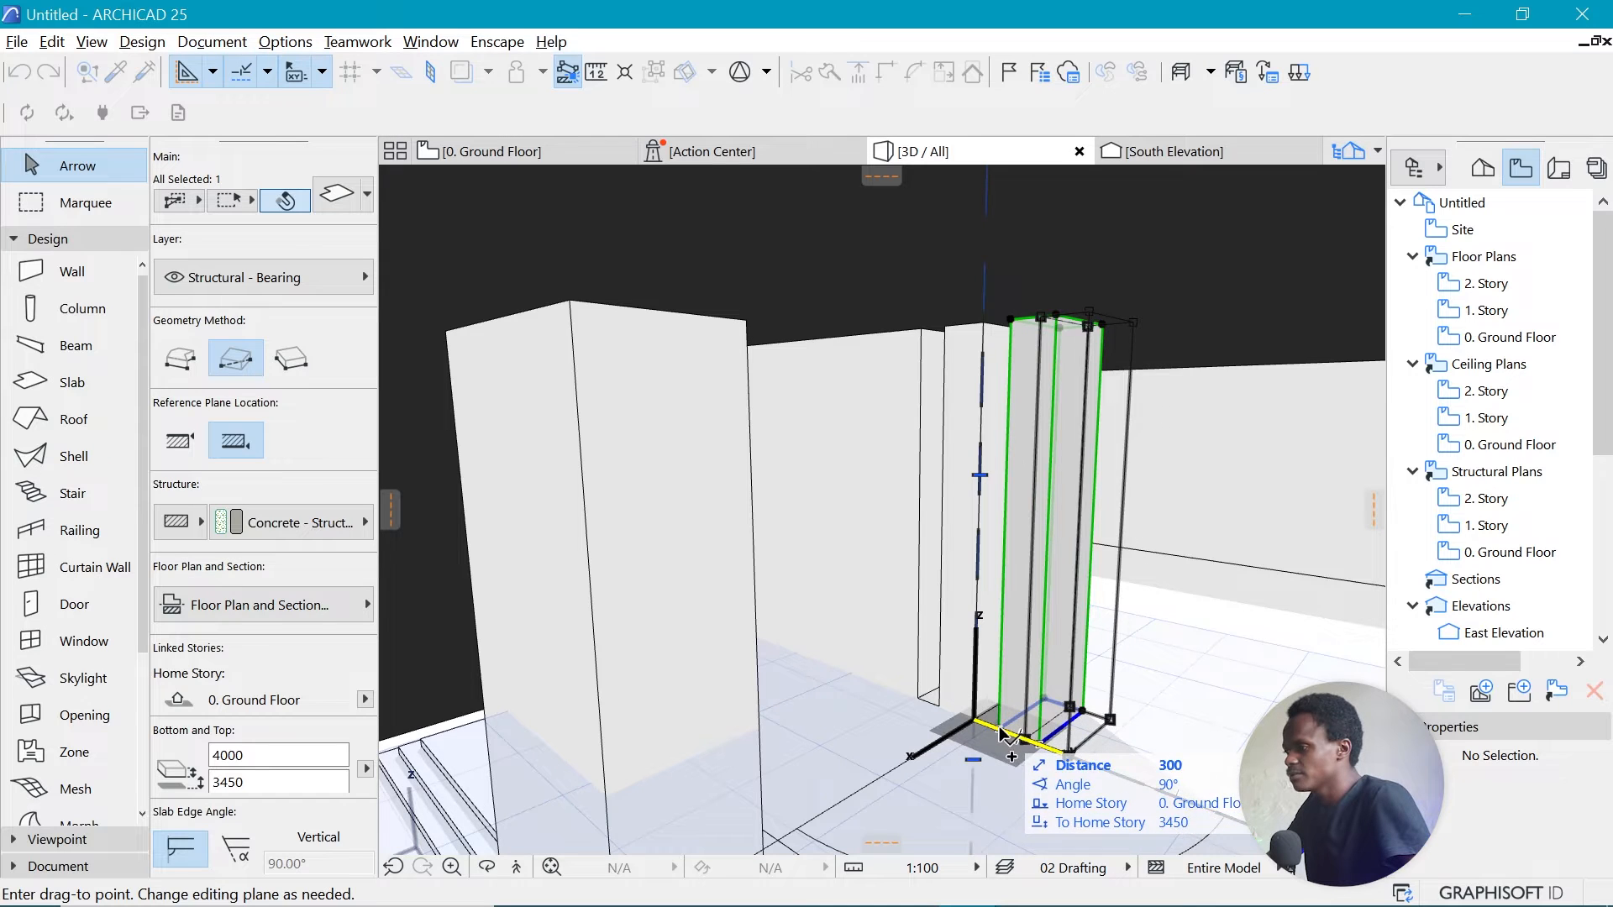
click(993, 737)
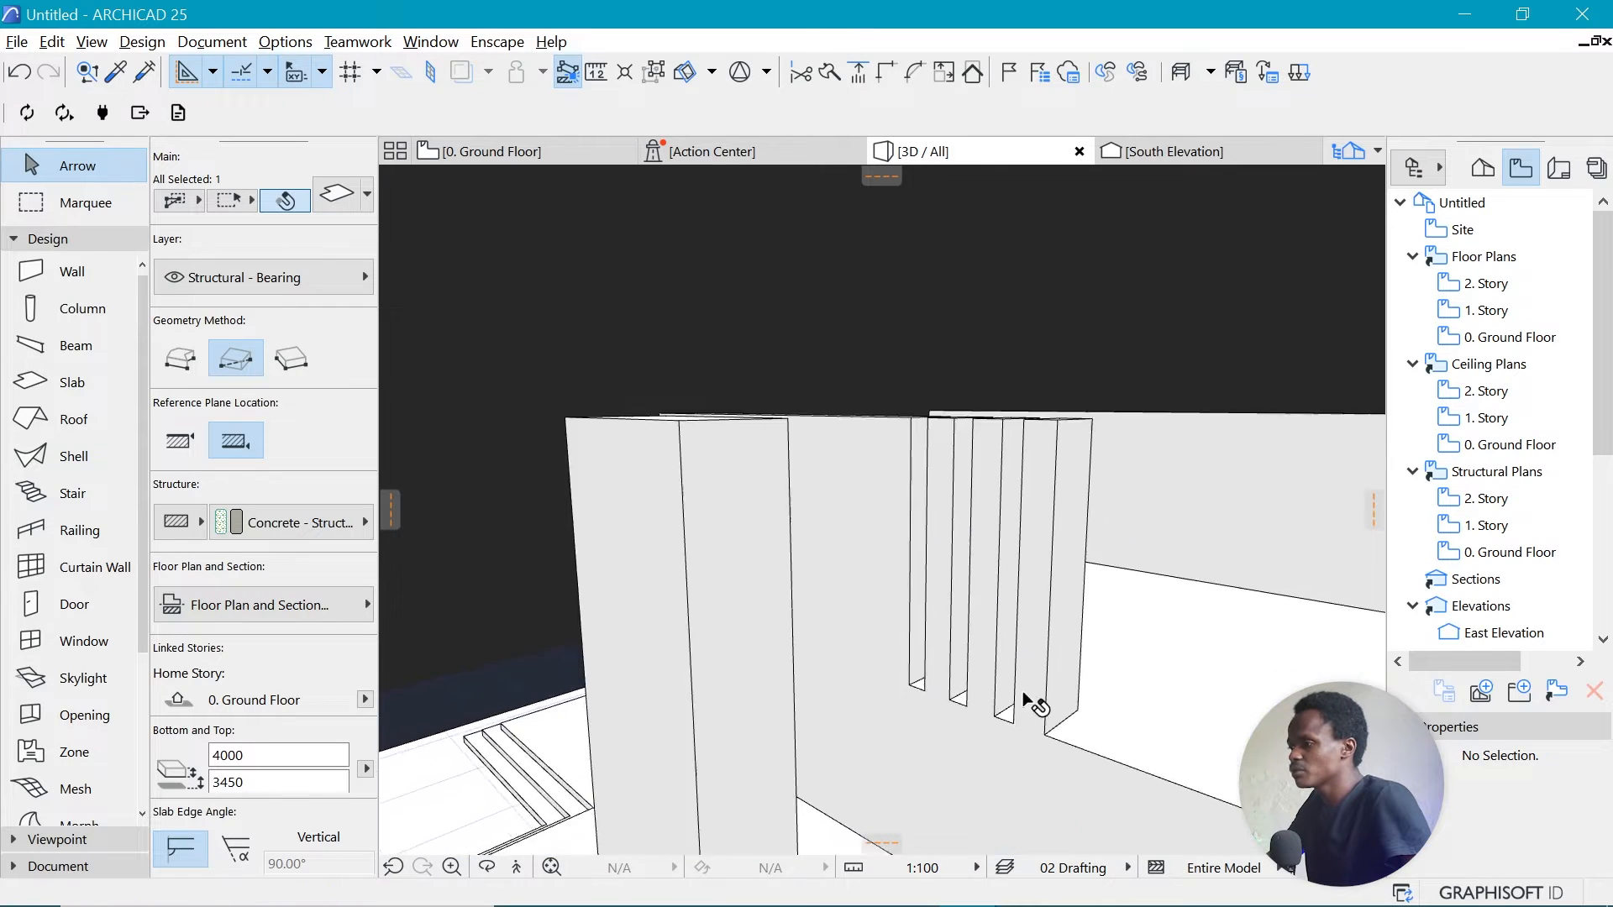
Add the fourth and fifth posts to the row by copying the last post onward at the same spacing.
click(990, 723)
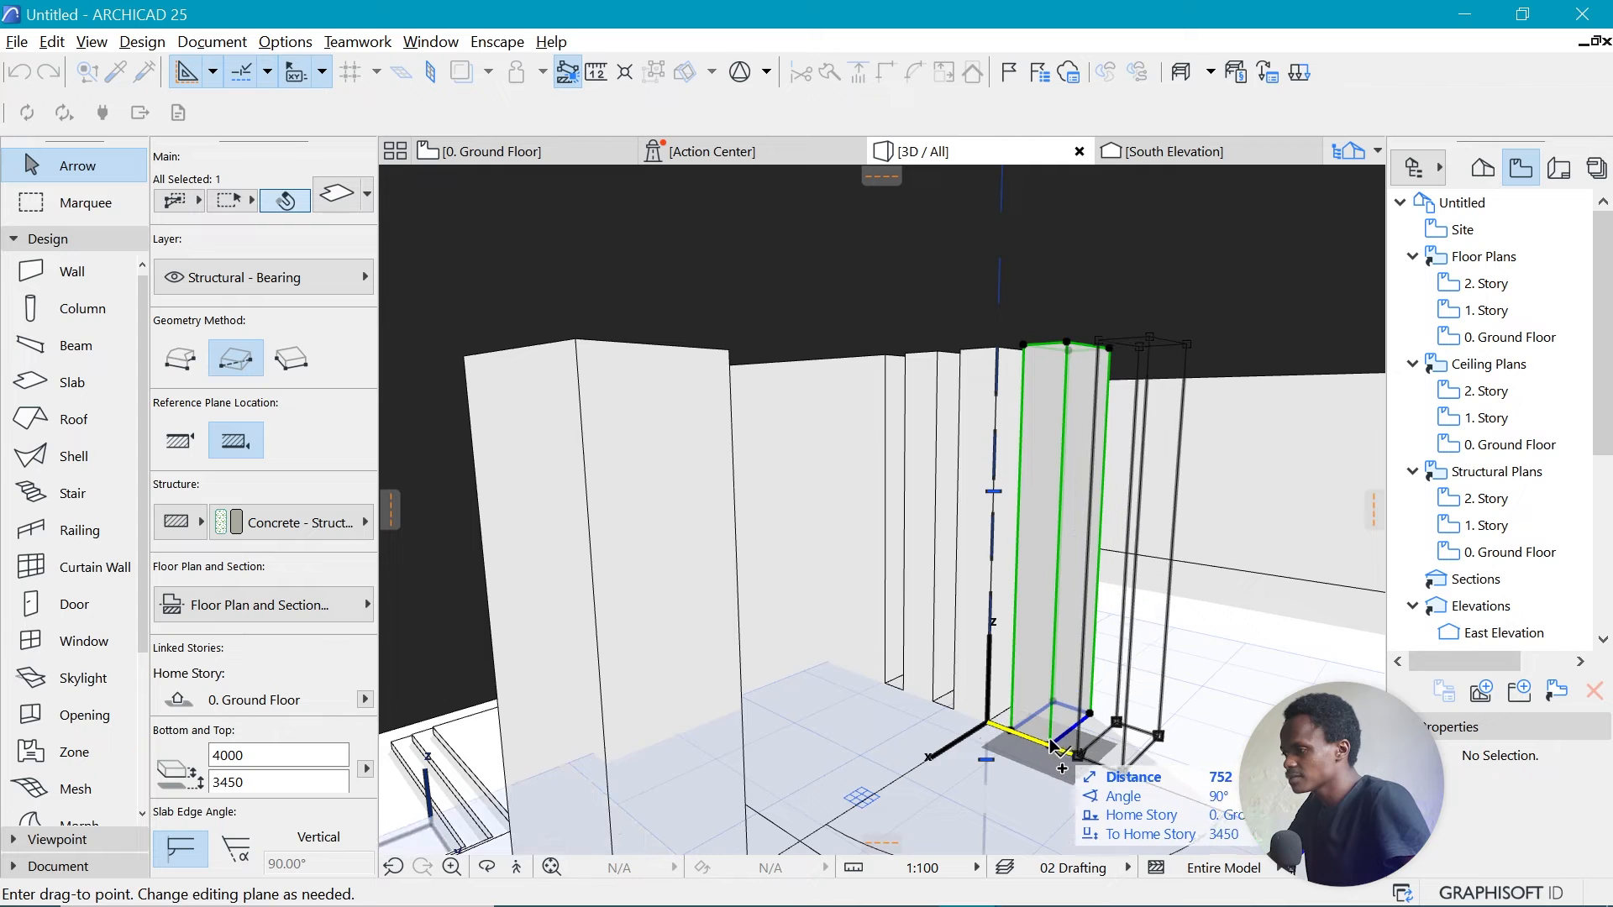
click(1057, 746)
click(1075, 738)
click(1072, 737)
click(1113, 750)
Extend the row to seven posts with two more copies of the end post at the same spacing.
key(ctrl+shift+d)
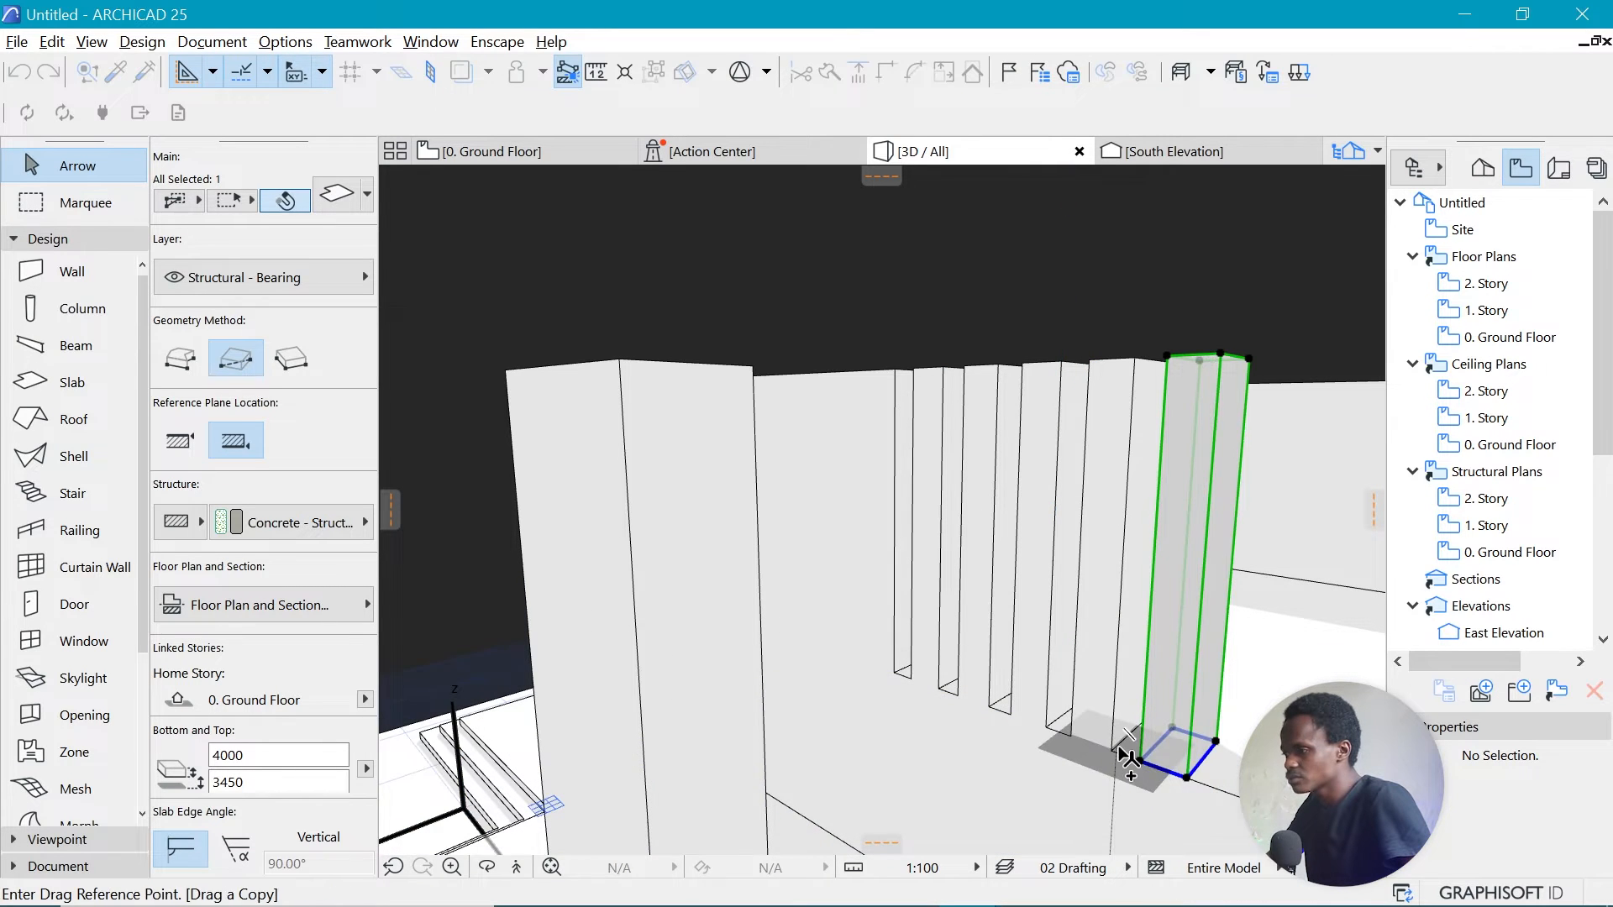
click(1117, 749)
click(1133, 758)
key(ctrl+shift+d)
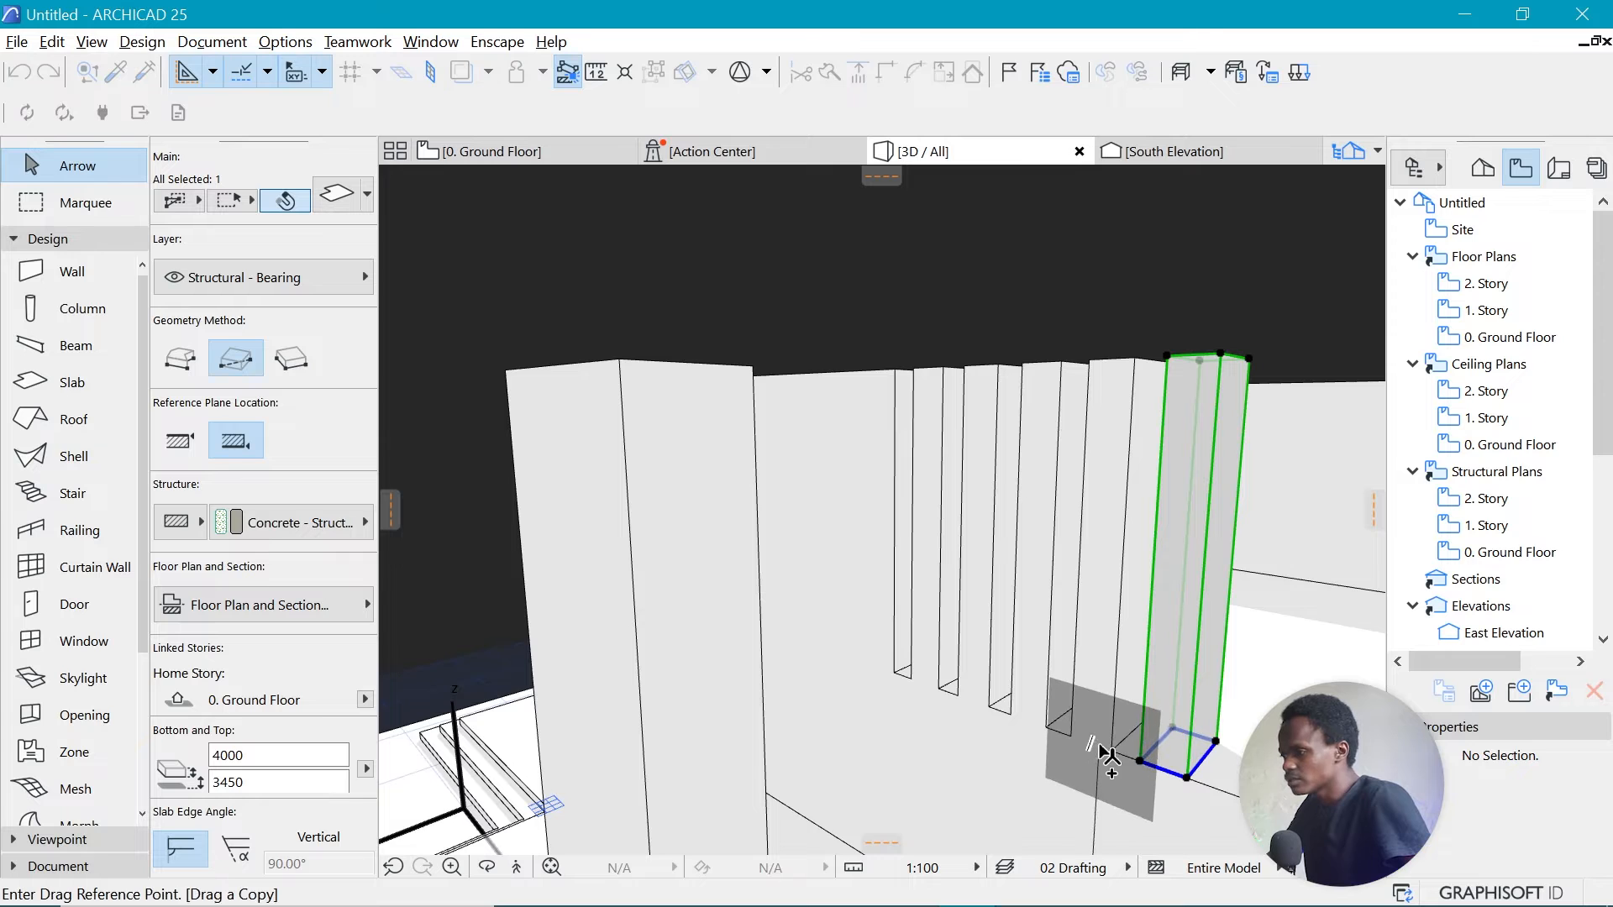
click(1110, 751)
click(1187, 778)
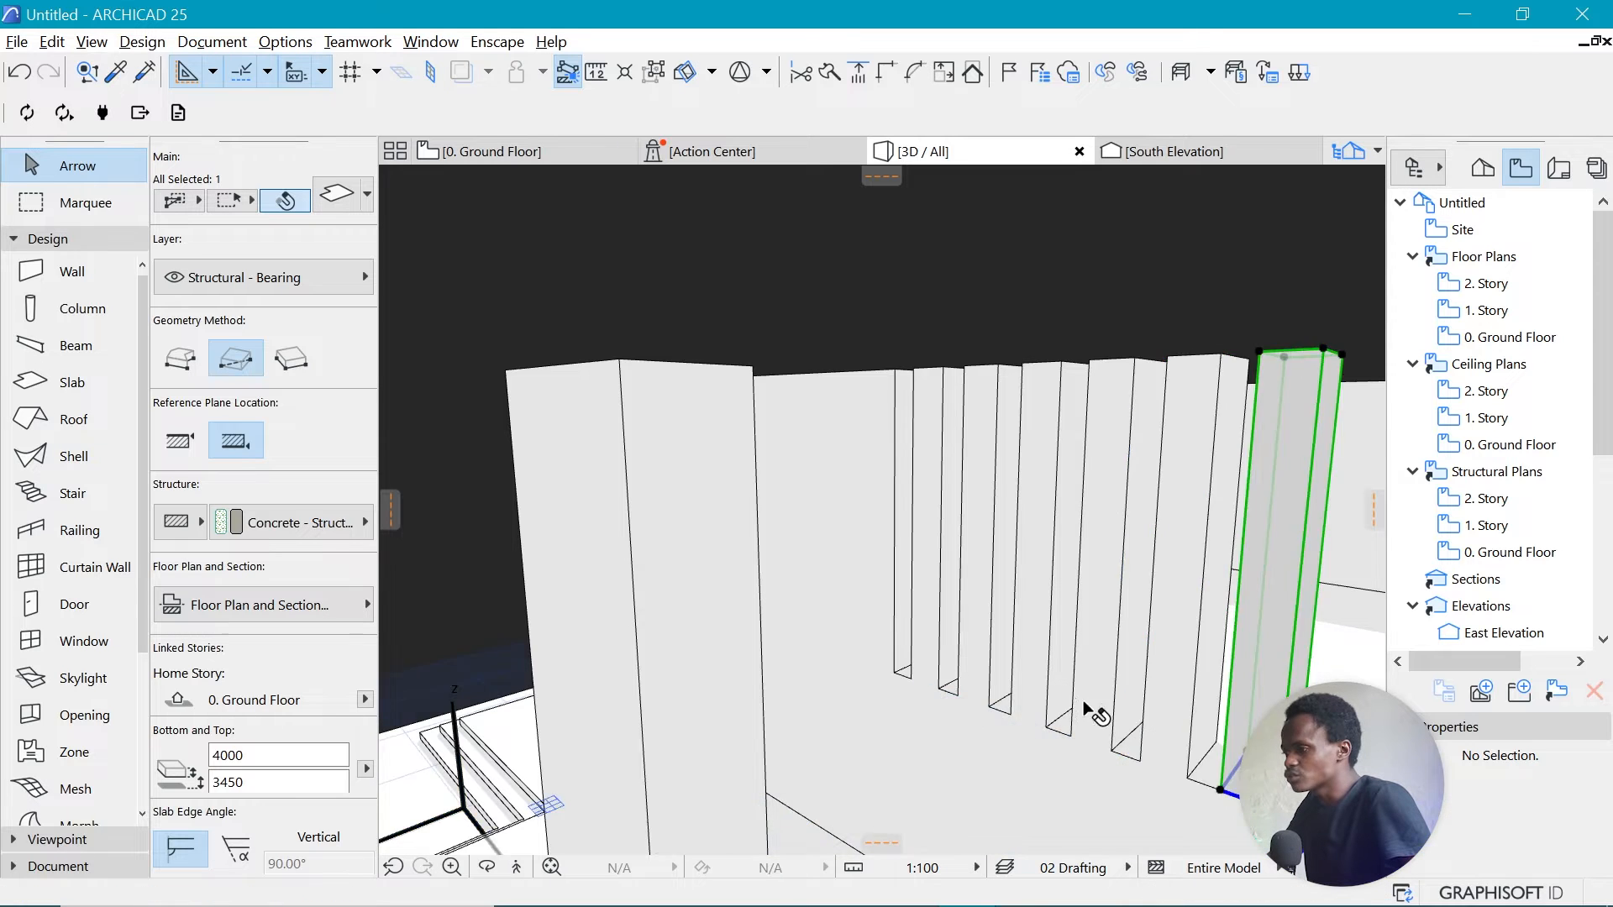
scroll(1089, 710, down, 1)
key(ctrl+shift+d)
click(1183, 775)
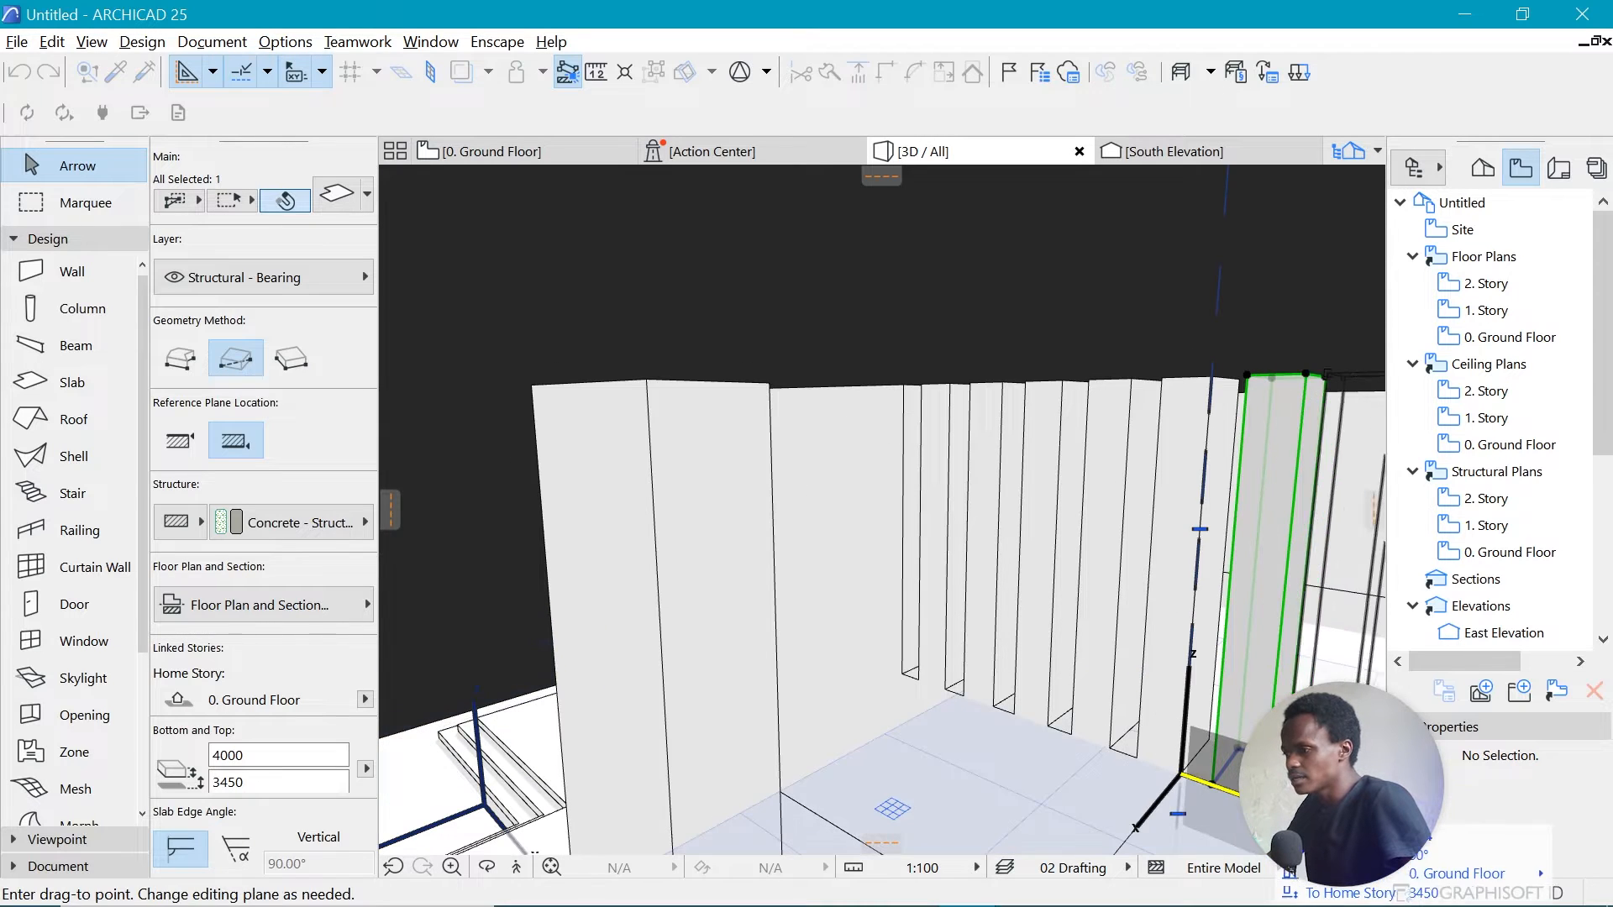
click(1260, 804)
scroll(906, 607, down, 3)
scroll(1180, 724, up, 2)
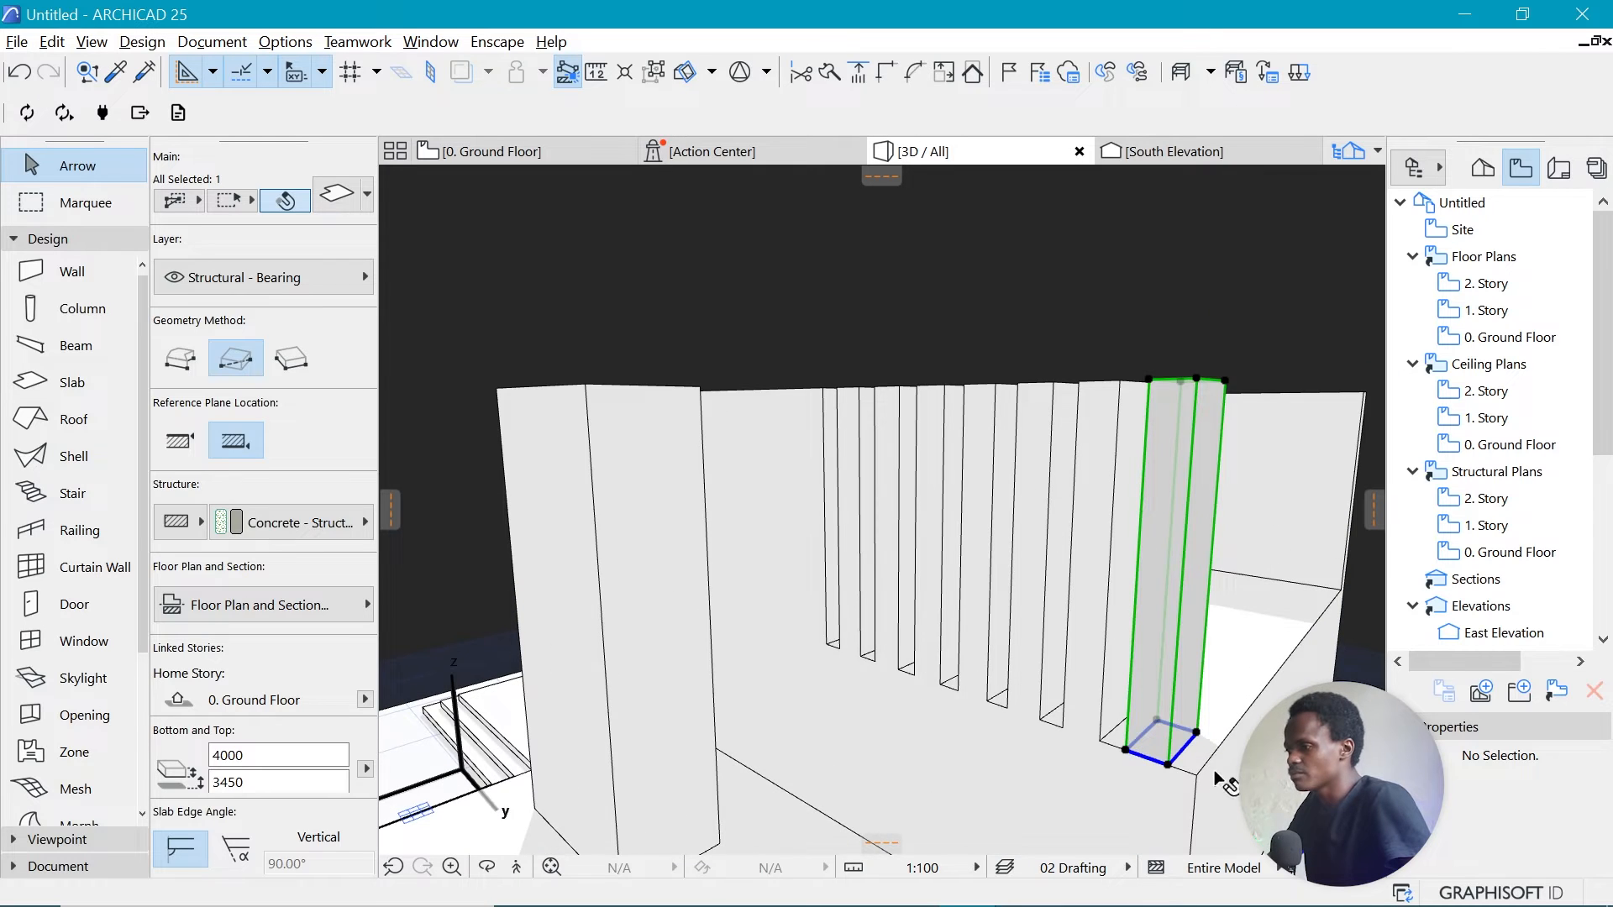
Pull back the end of the wide low block so it is flush with the last post in the row.
scroll(1042, 585, down, 2)
scroll(1092, 647, up, 2)
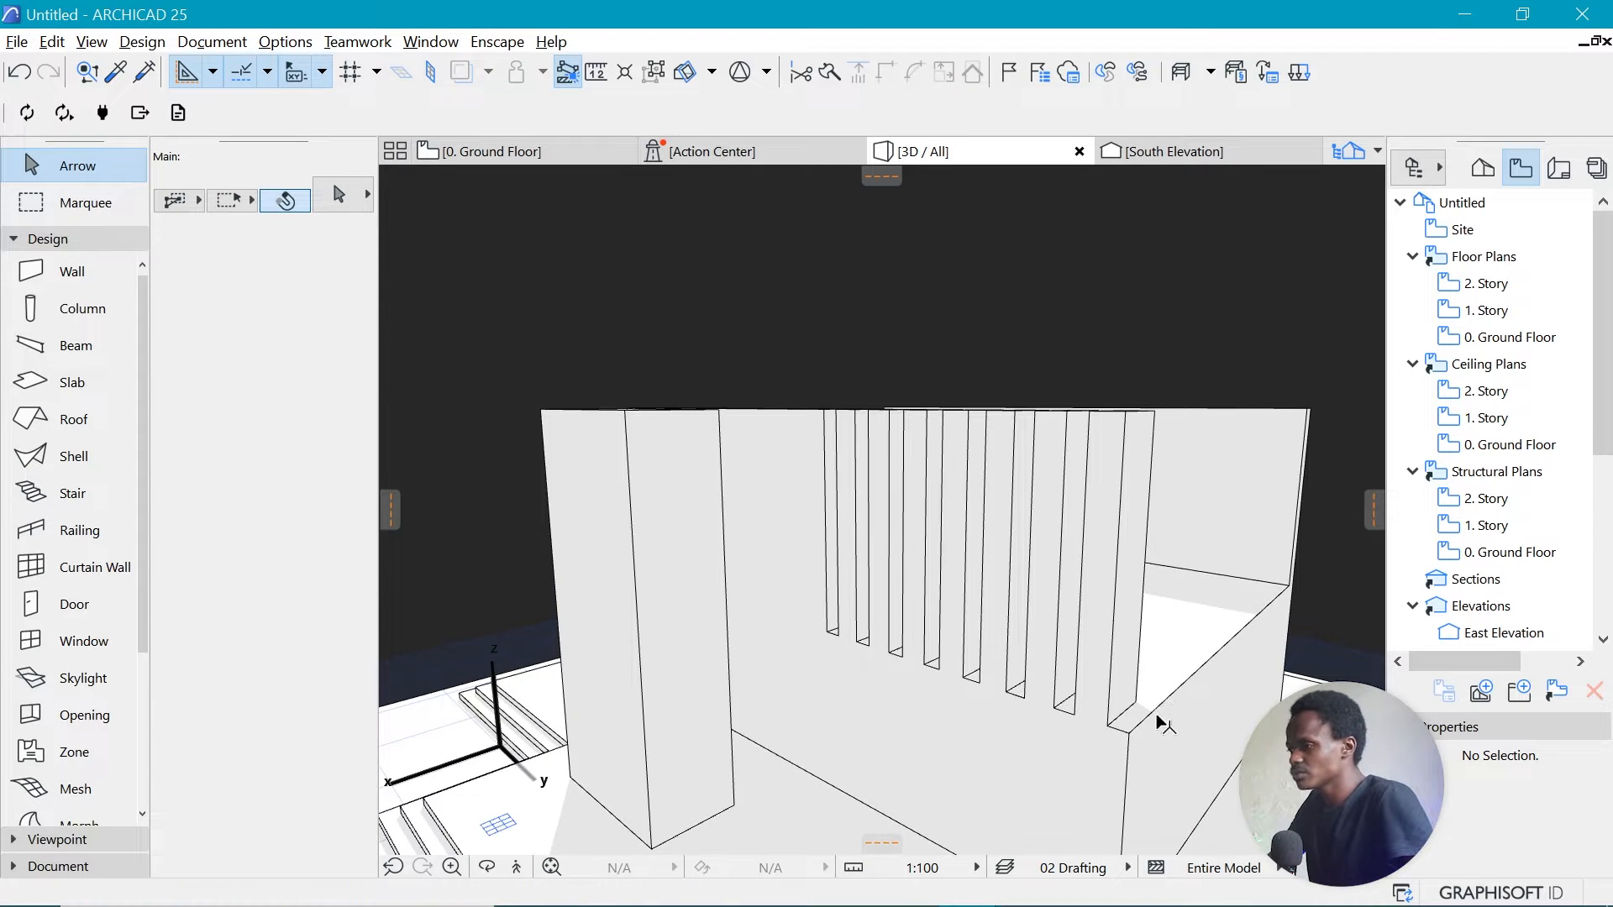
click(1164, 708)
click(1222, 655)
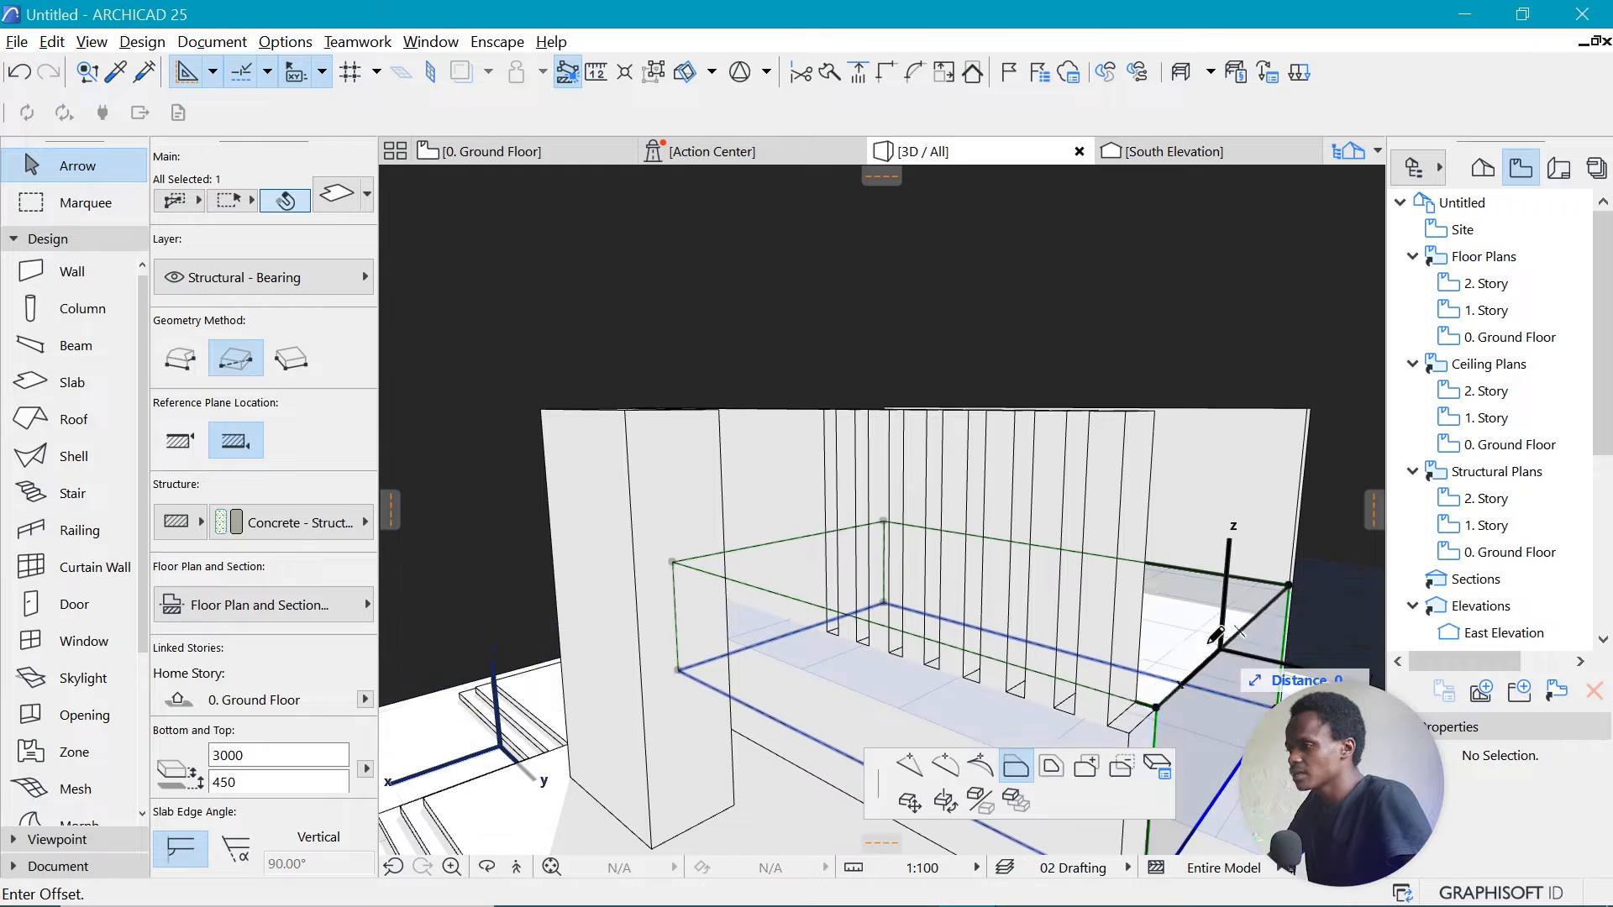
click(1163, 571)
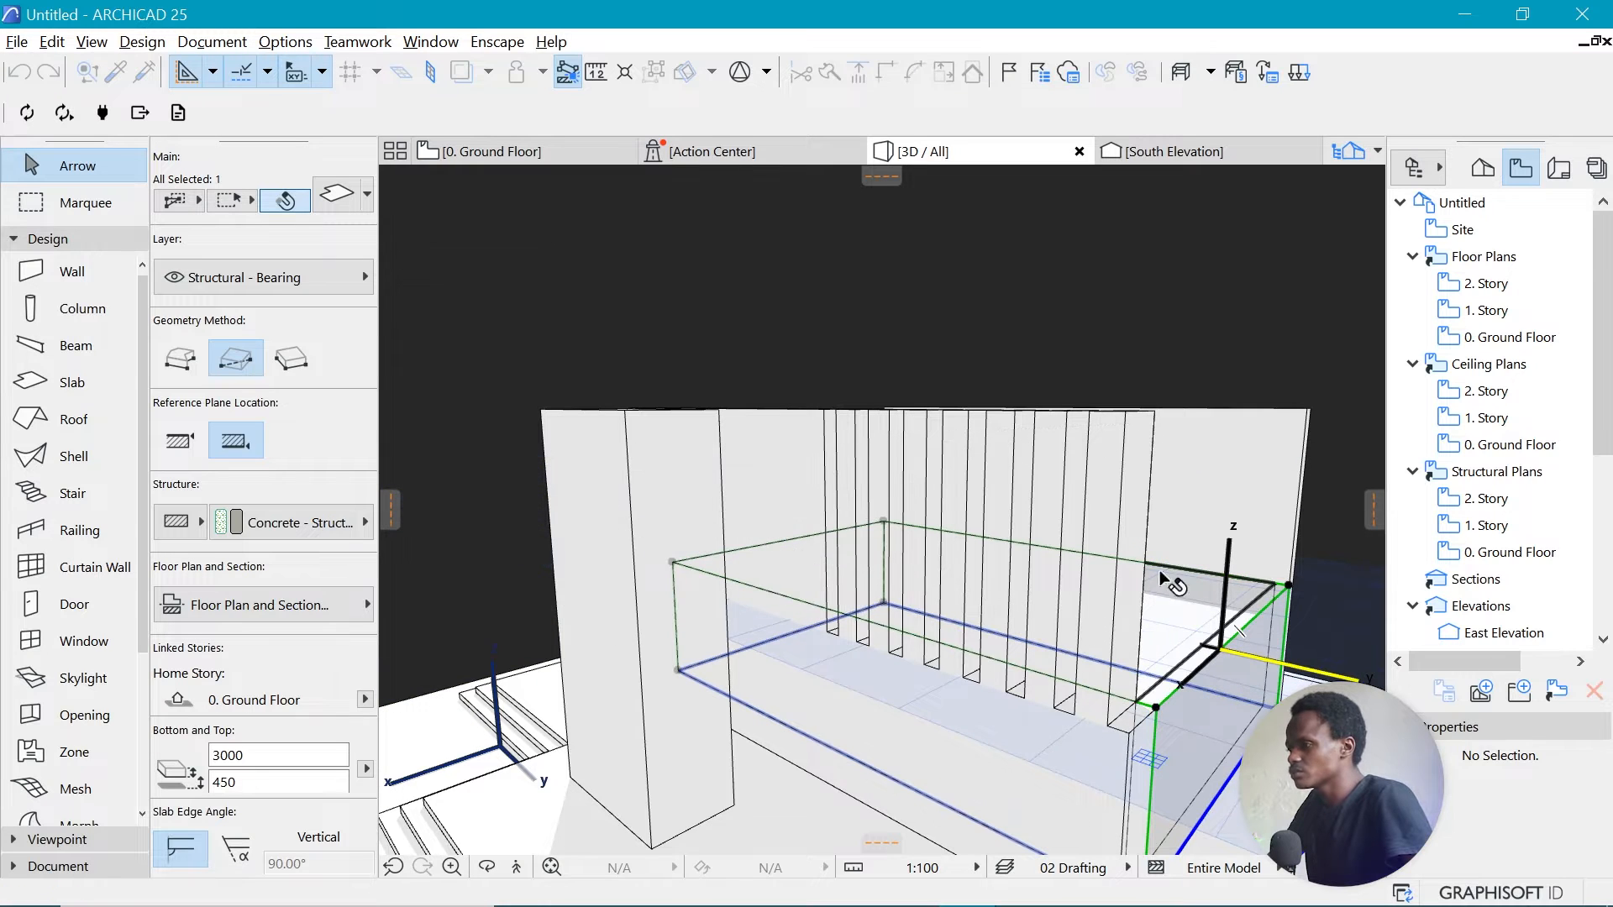
Shorten the low wall beneath the posts by about 280 so its end is flush with the last post.
click(1148, 719)
key(Escape)
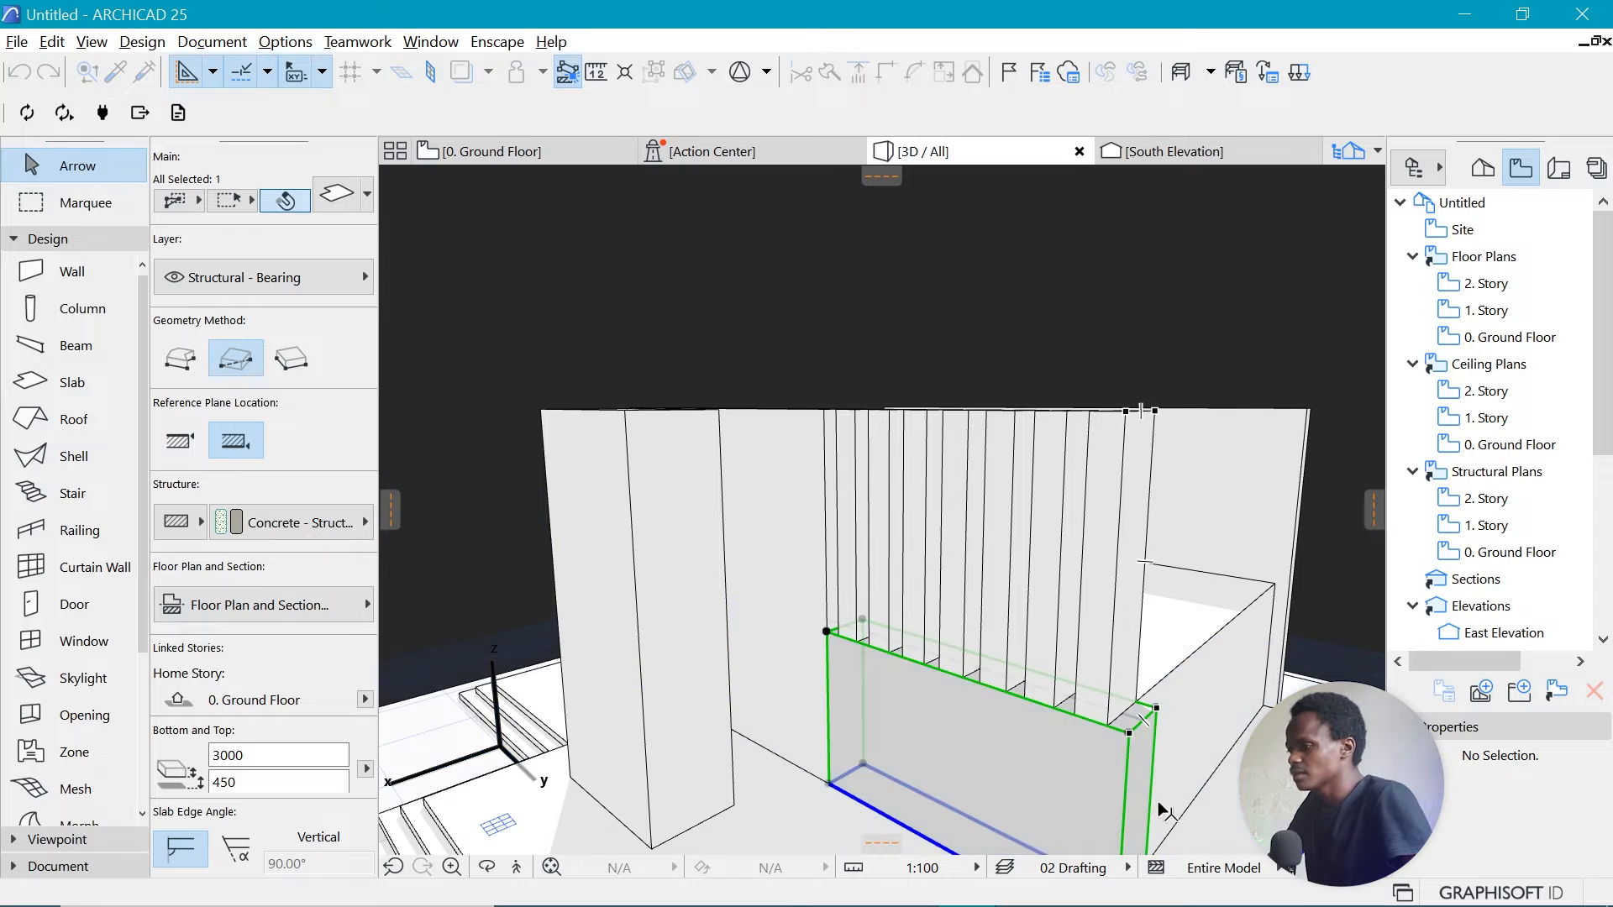
scroll(1123, 592, down, 3)
scroll(1132, 833, up, 1)
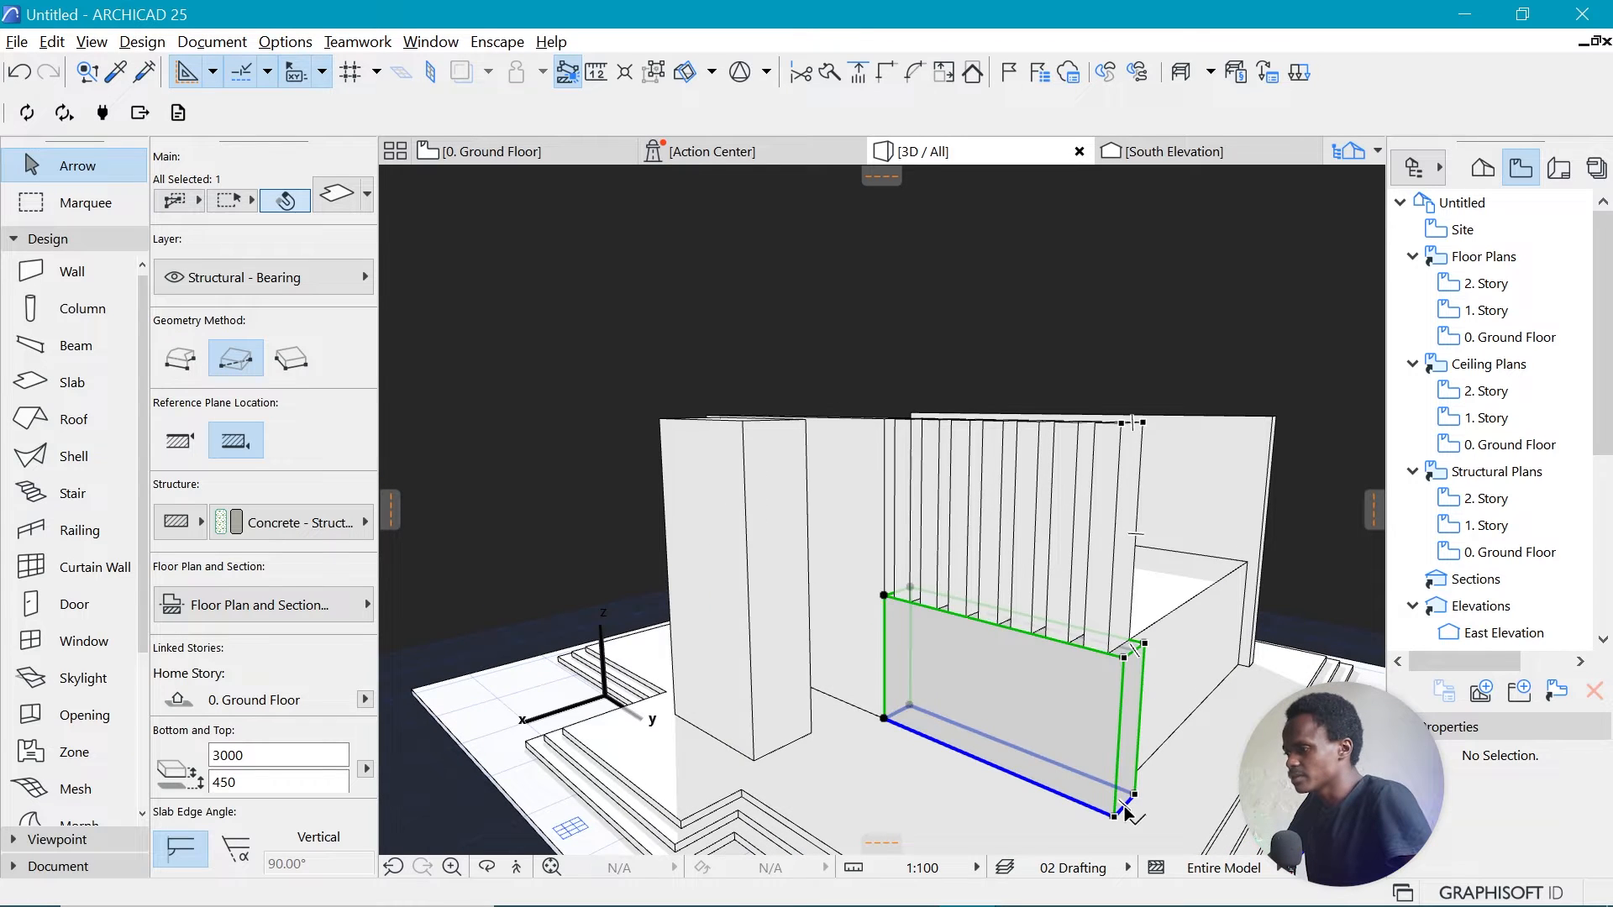
click(1126, 811)
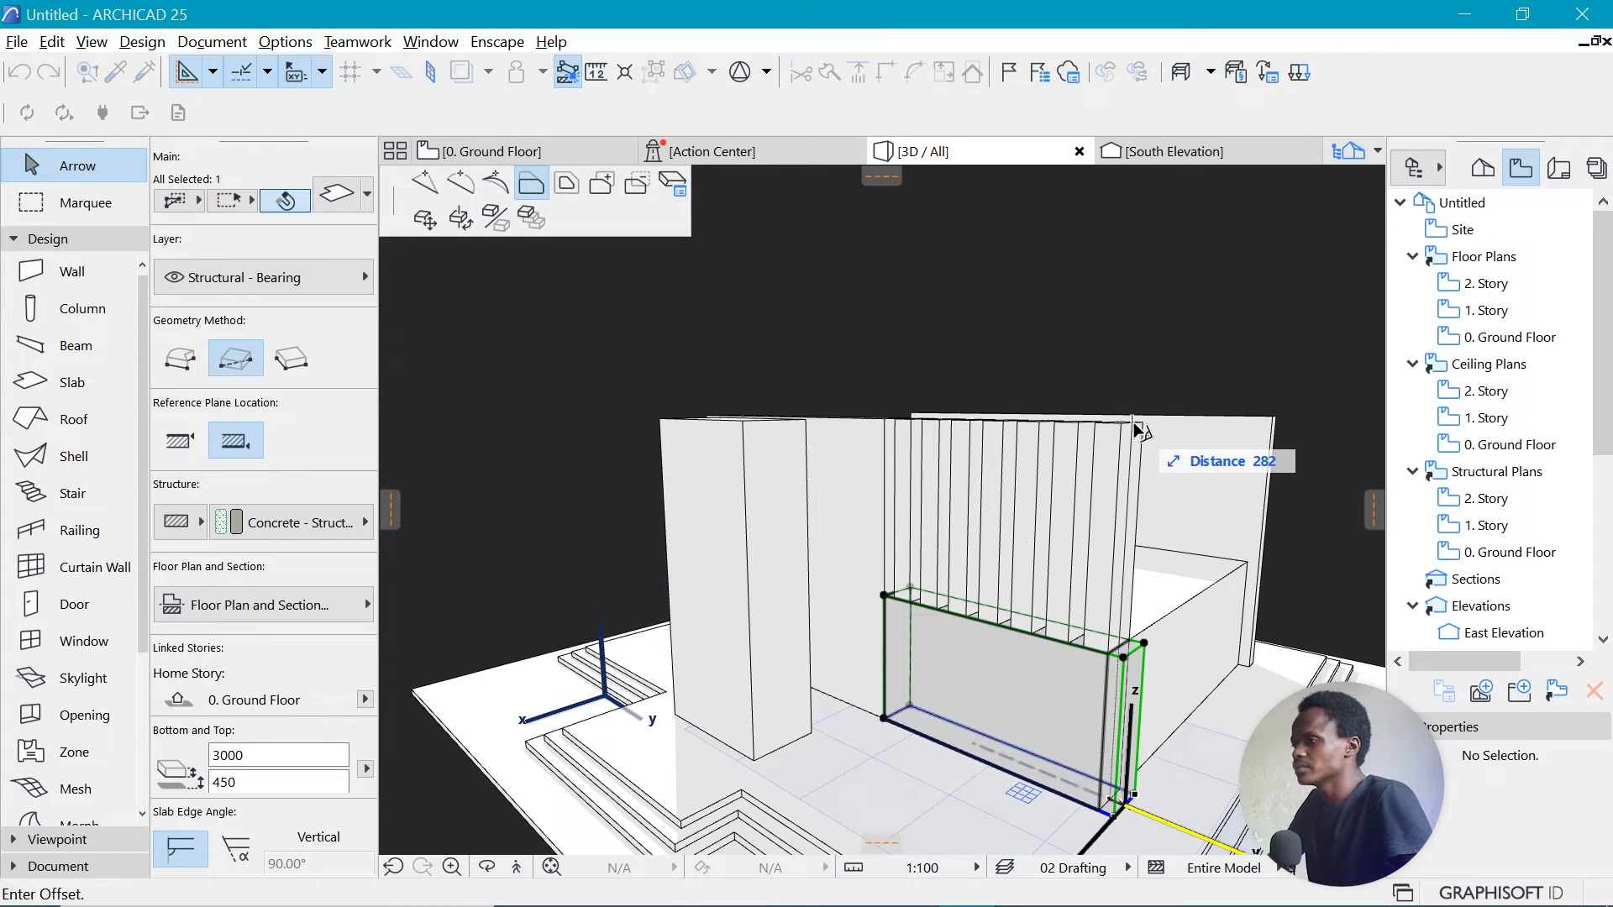
click(1135, 425)
scroll(943, 610, down, 3)
scroll(1126, 580, up, 2)
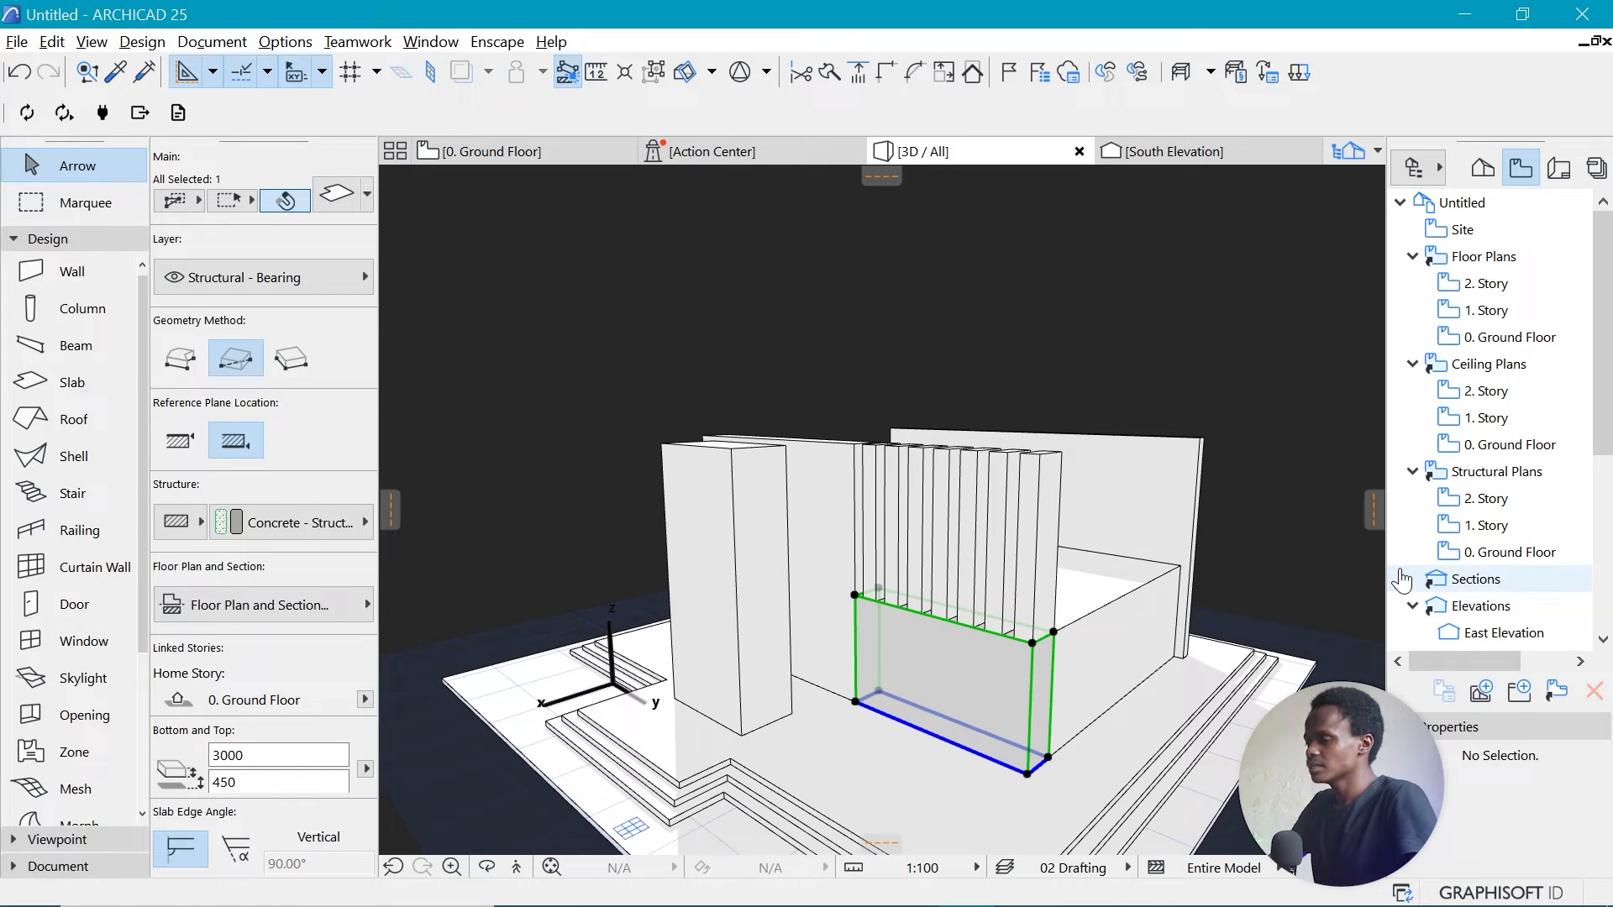
Pull back the end of the tall wall on the far side of the low block flush with the block's end.
click(1199, 528)
scroll(1256, 548, up, 4)
scroll(1131, 729, up, 1)
click(1127, 720)
click(1066, 760)
scroll(1127, 732, up, 1)
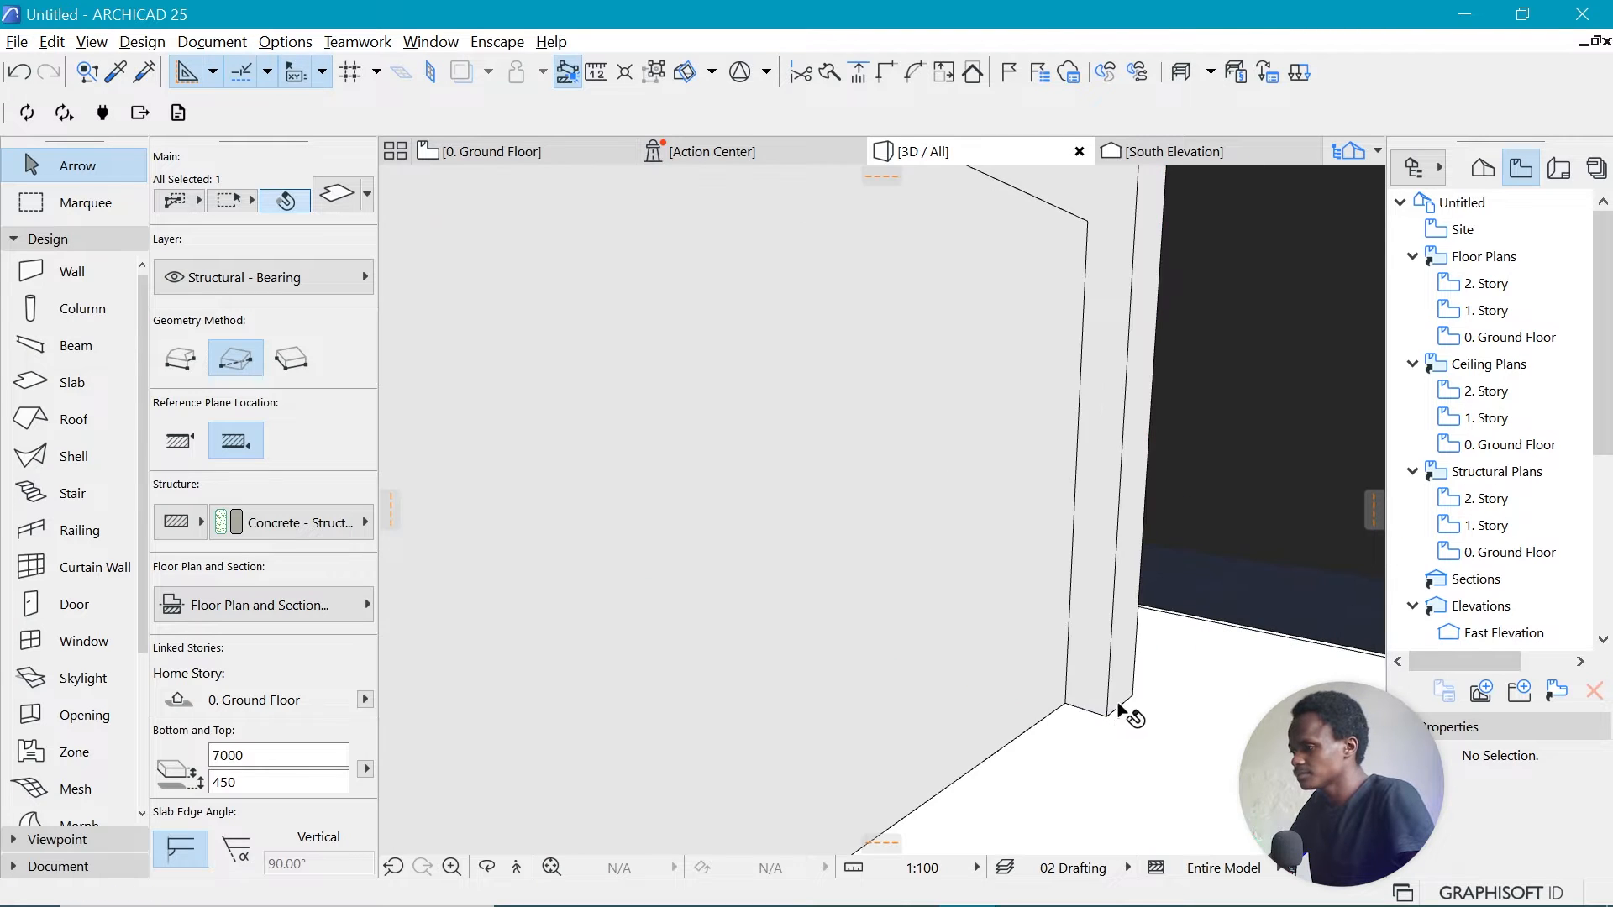
click(1122, 707)
key(Escape)
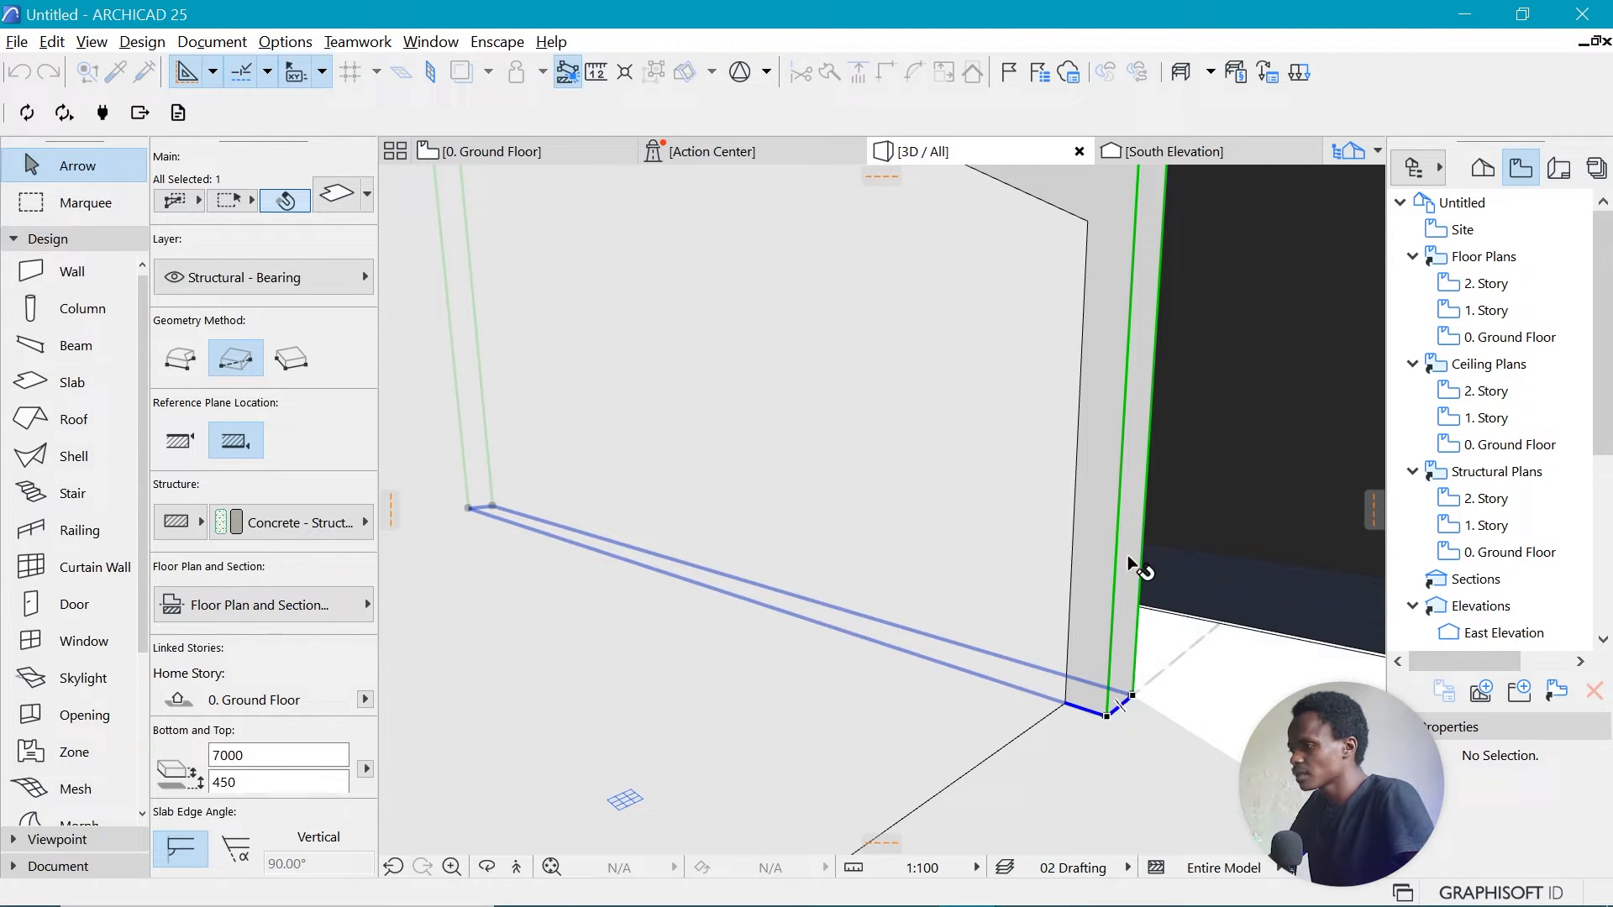
click(1089, 221)
key(Escape)
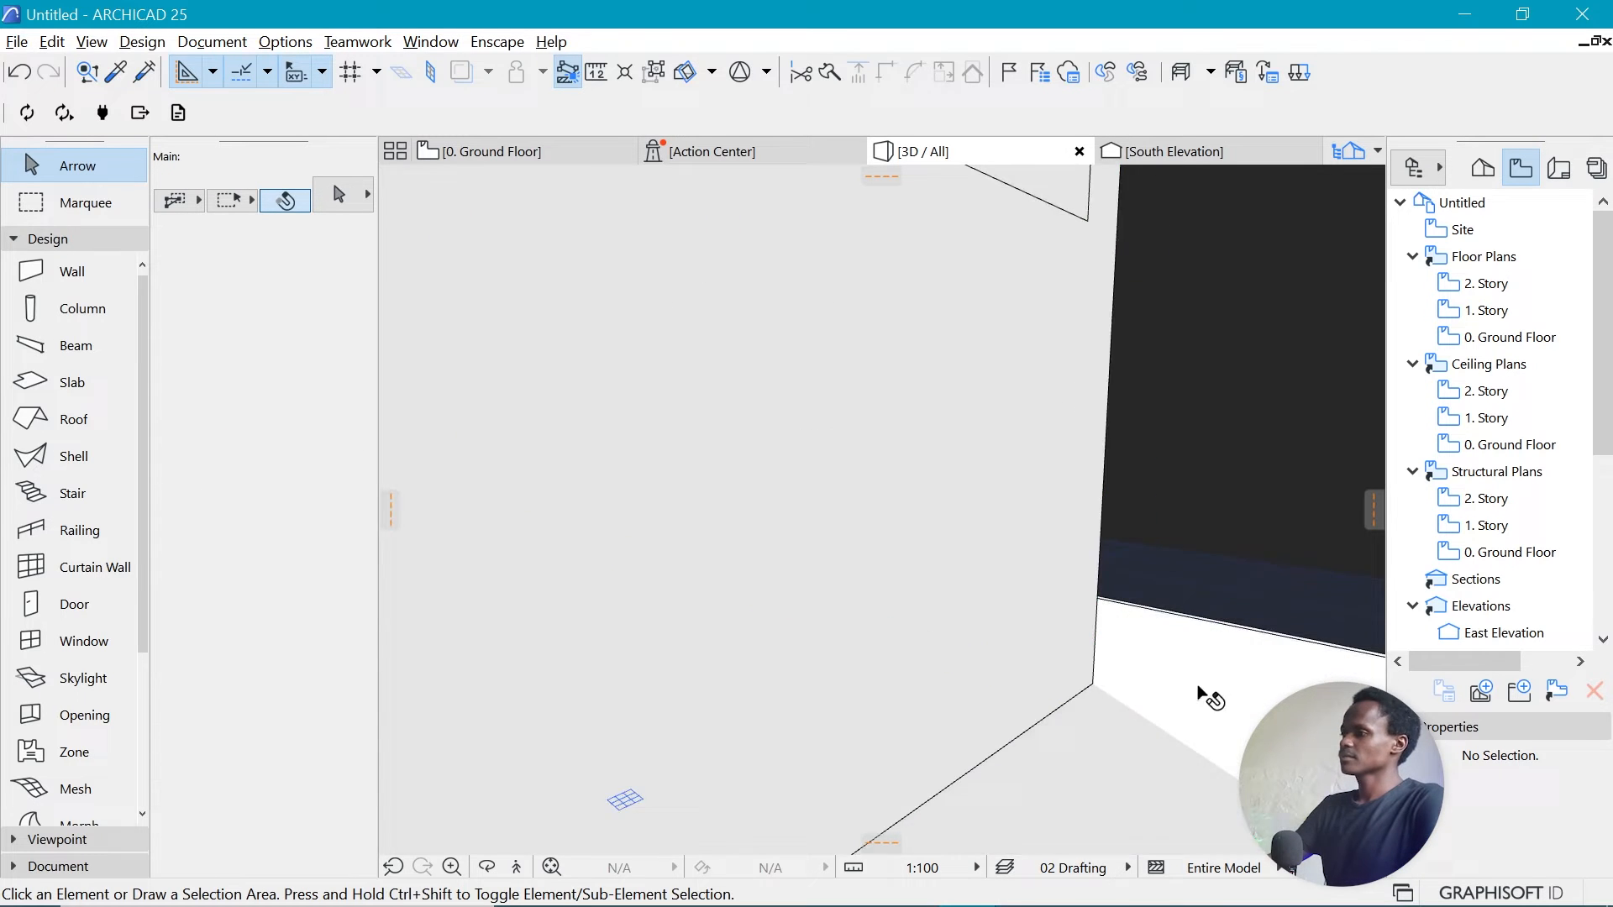
Examine the model from the opposite side and compare its wall heights with the reference picture shot.JPG.
scroll(1235, 589, down, 6)
shift+middle_drag(652, 460, 1084, 467)
scroll(1123, 522, down, 6)
scroll(958, 526, up, 4)
shift+middle_drag(958, 526, 1260, 547)
scroll(1261, 547, down, 2)
scroll(1145, 516, up, 1)
shift+middle_drag(1145, 516, 1156, 521)
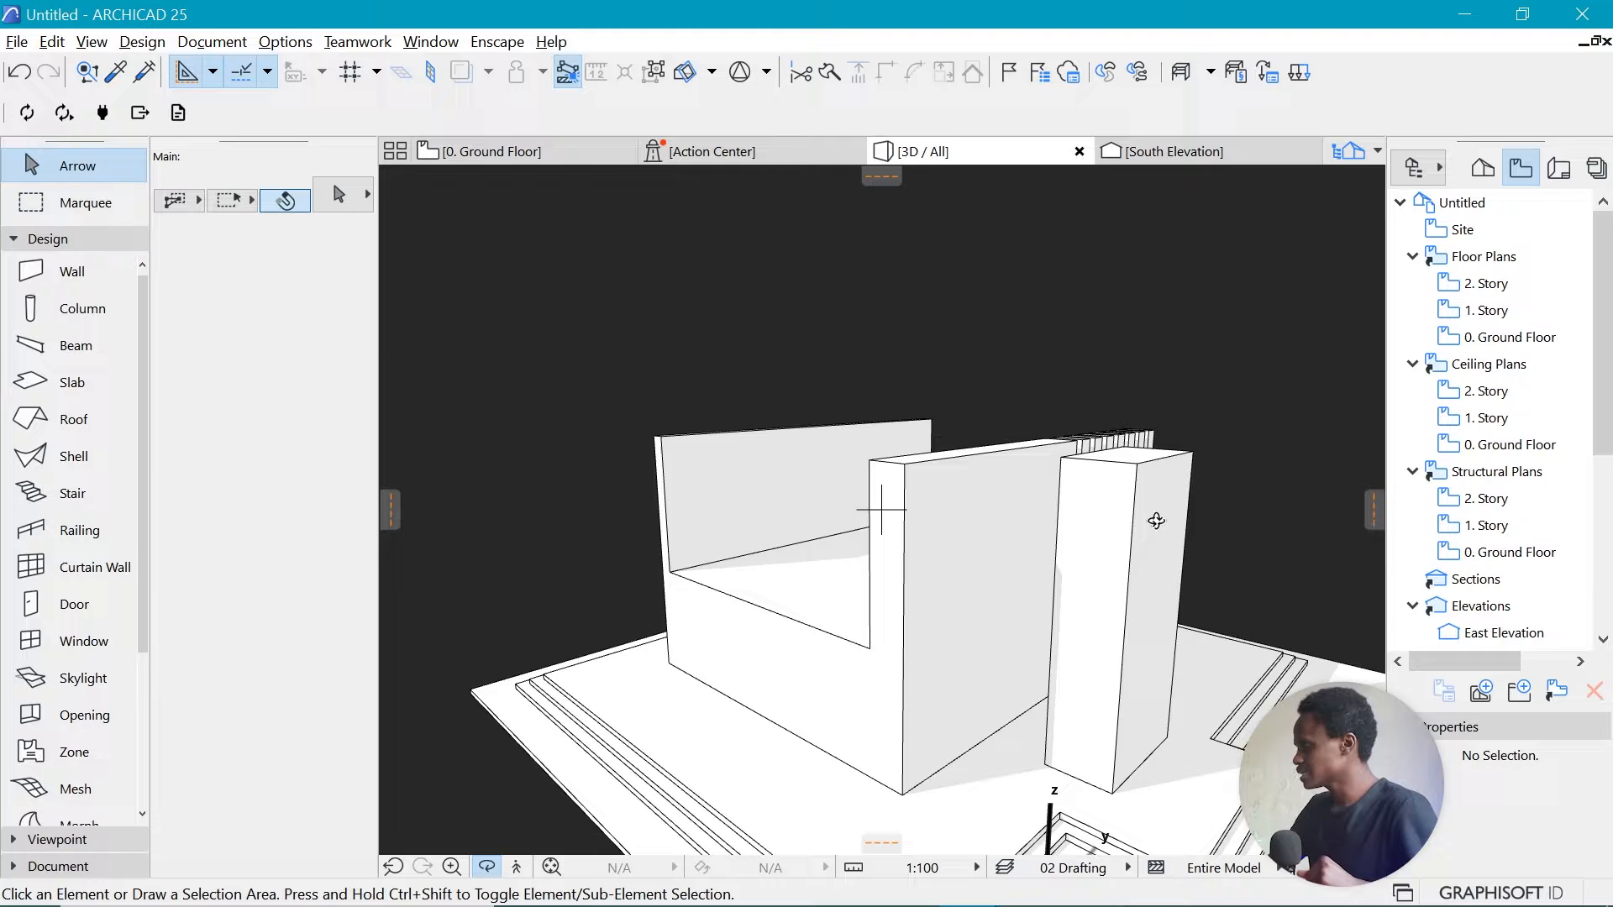
key(alt+Tab)
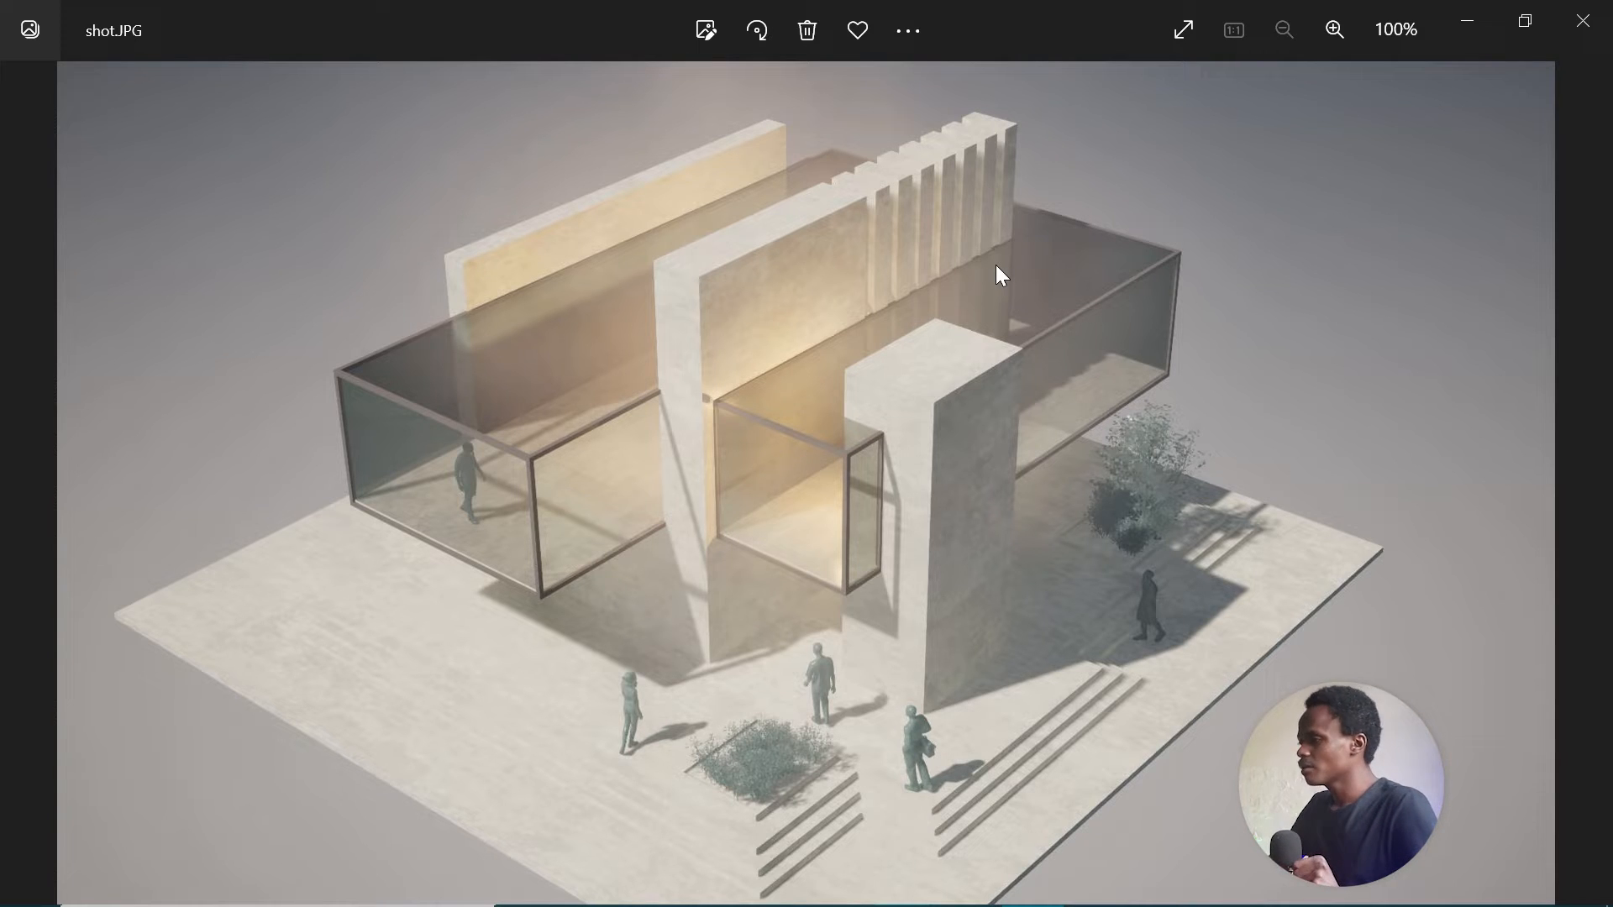
key(alt+Tab)
drag(495, 326, 892, 452)
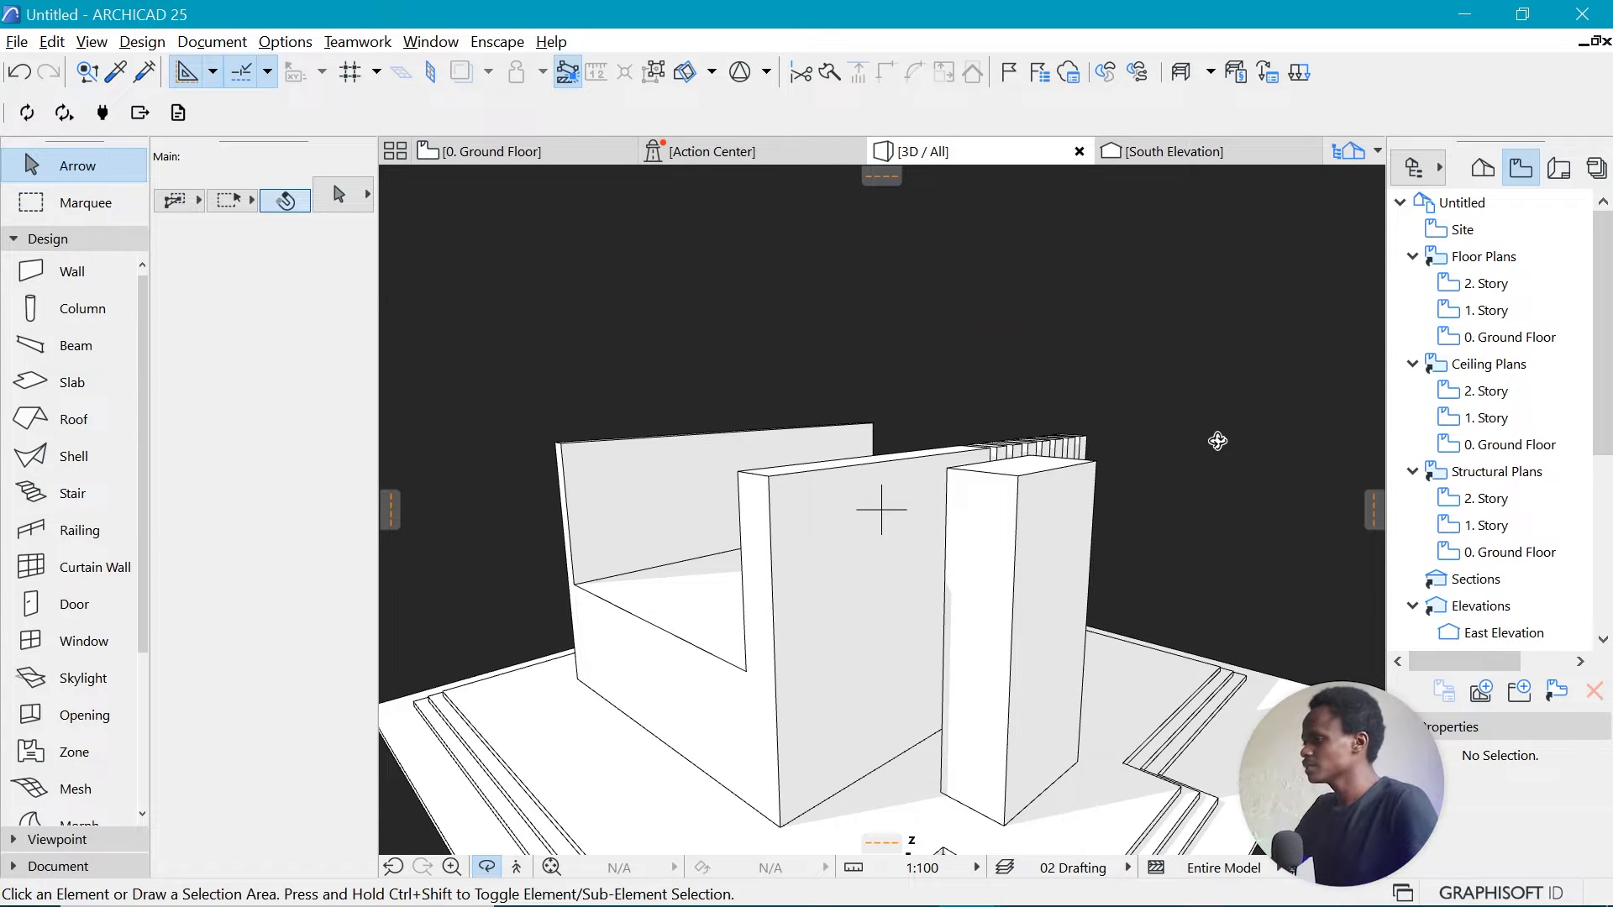
key(alt+Tab)
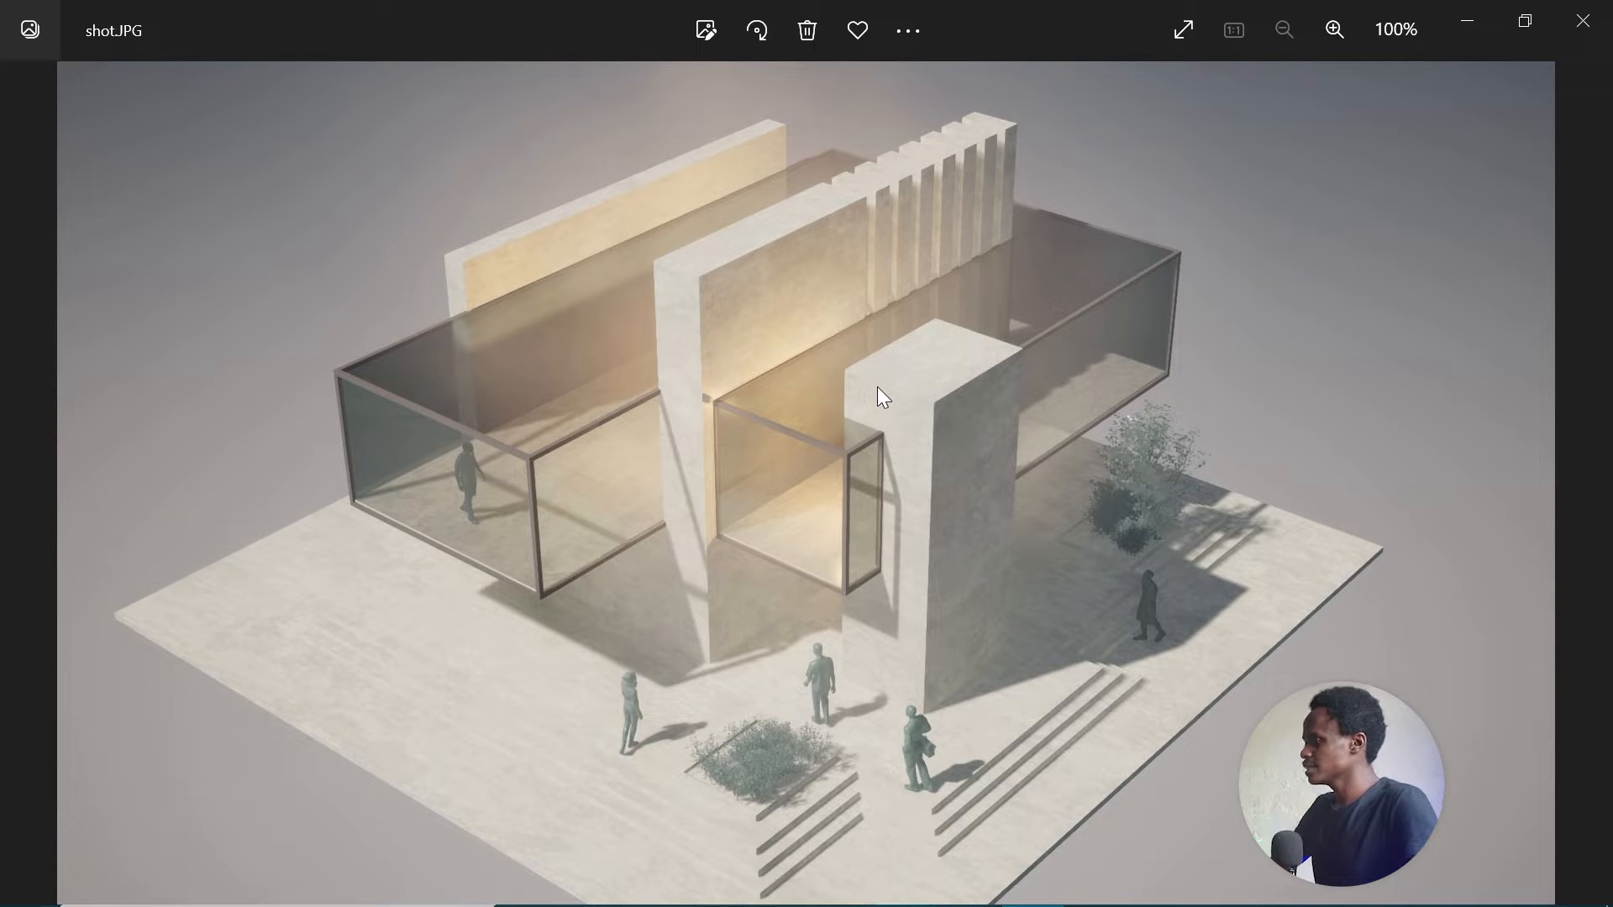
key(alt+Tab)
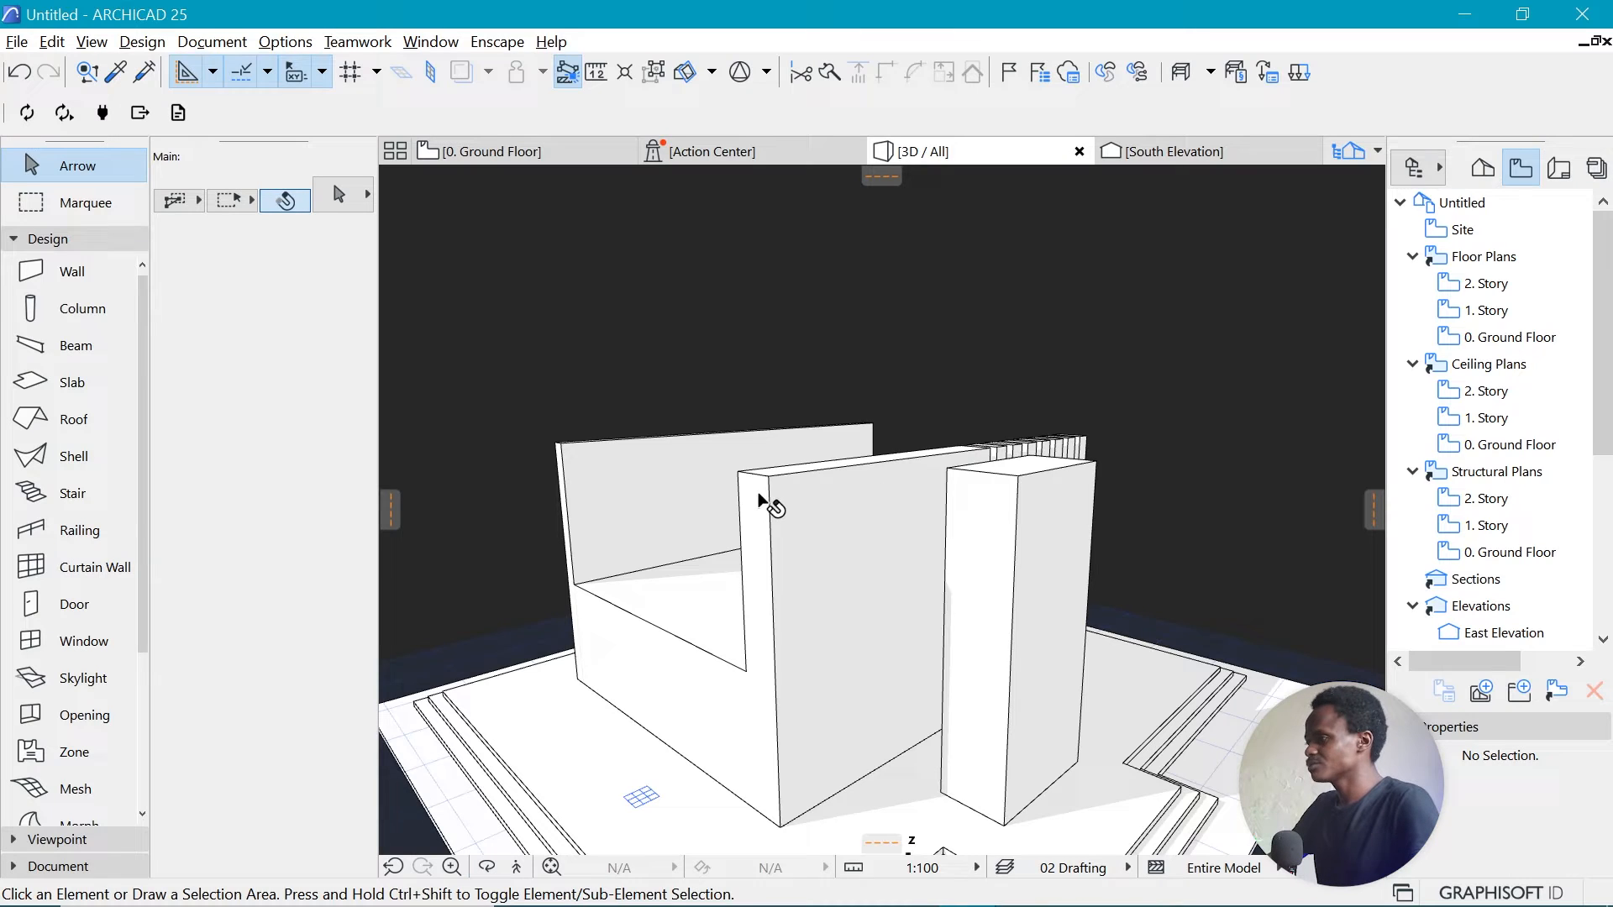
Raise the tall middle wall to a thickness of 9000.
click(759, 497)
scroll(1059, 428, up, 5)
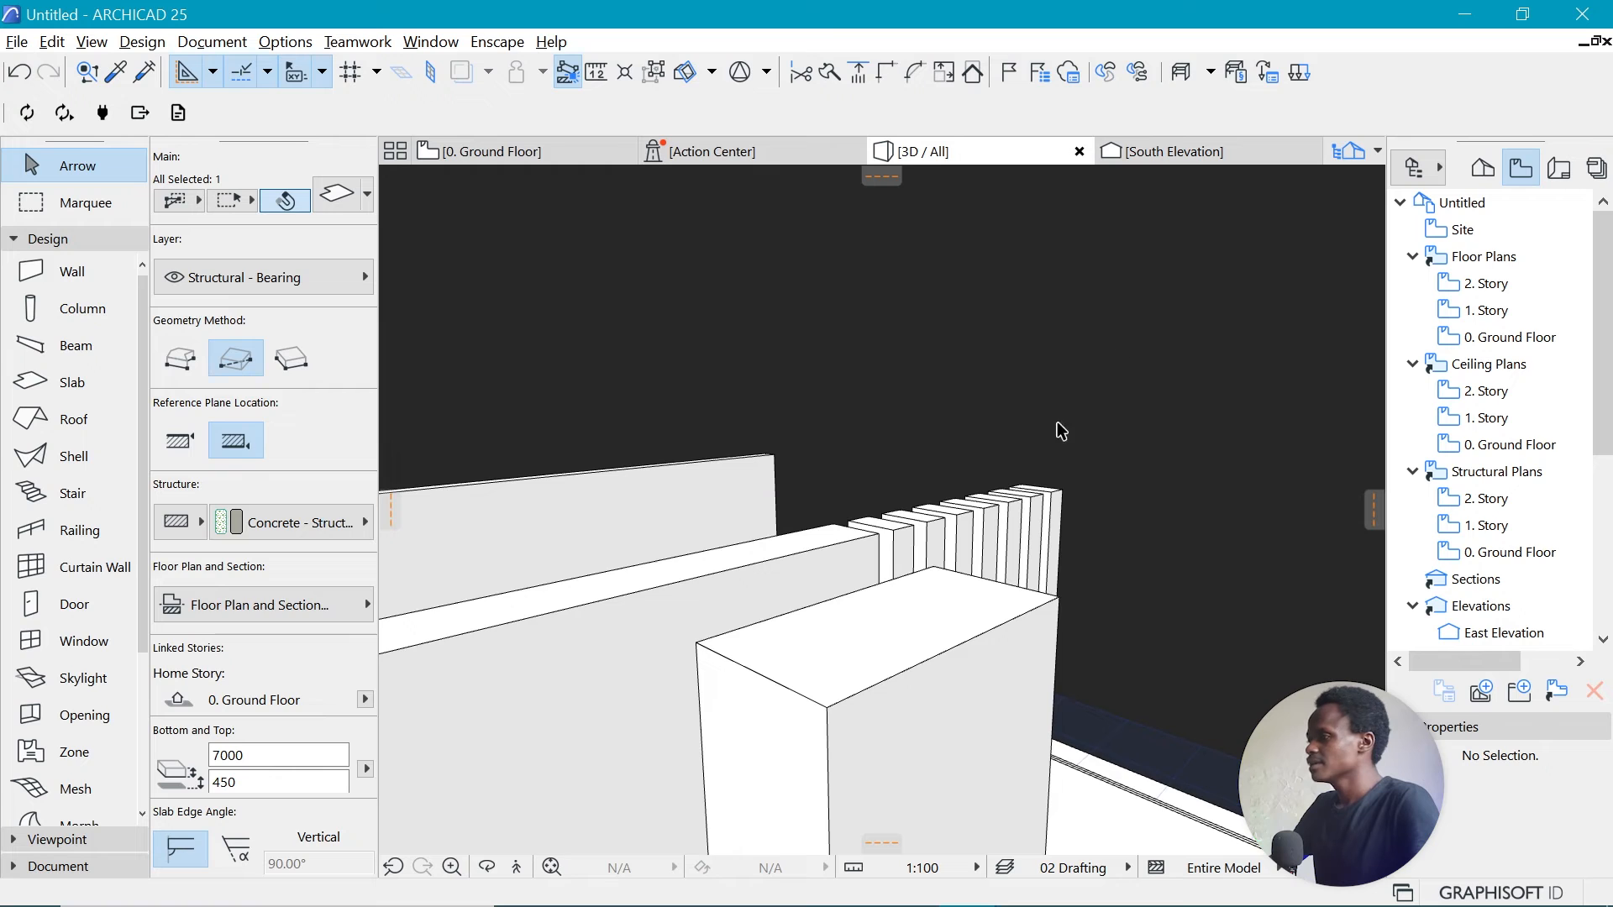
click(878, 536)
click(1169, 651)
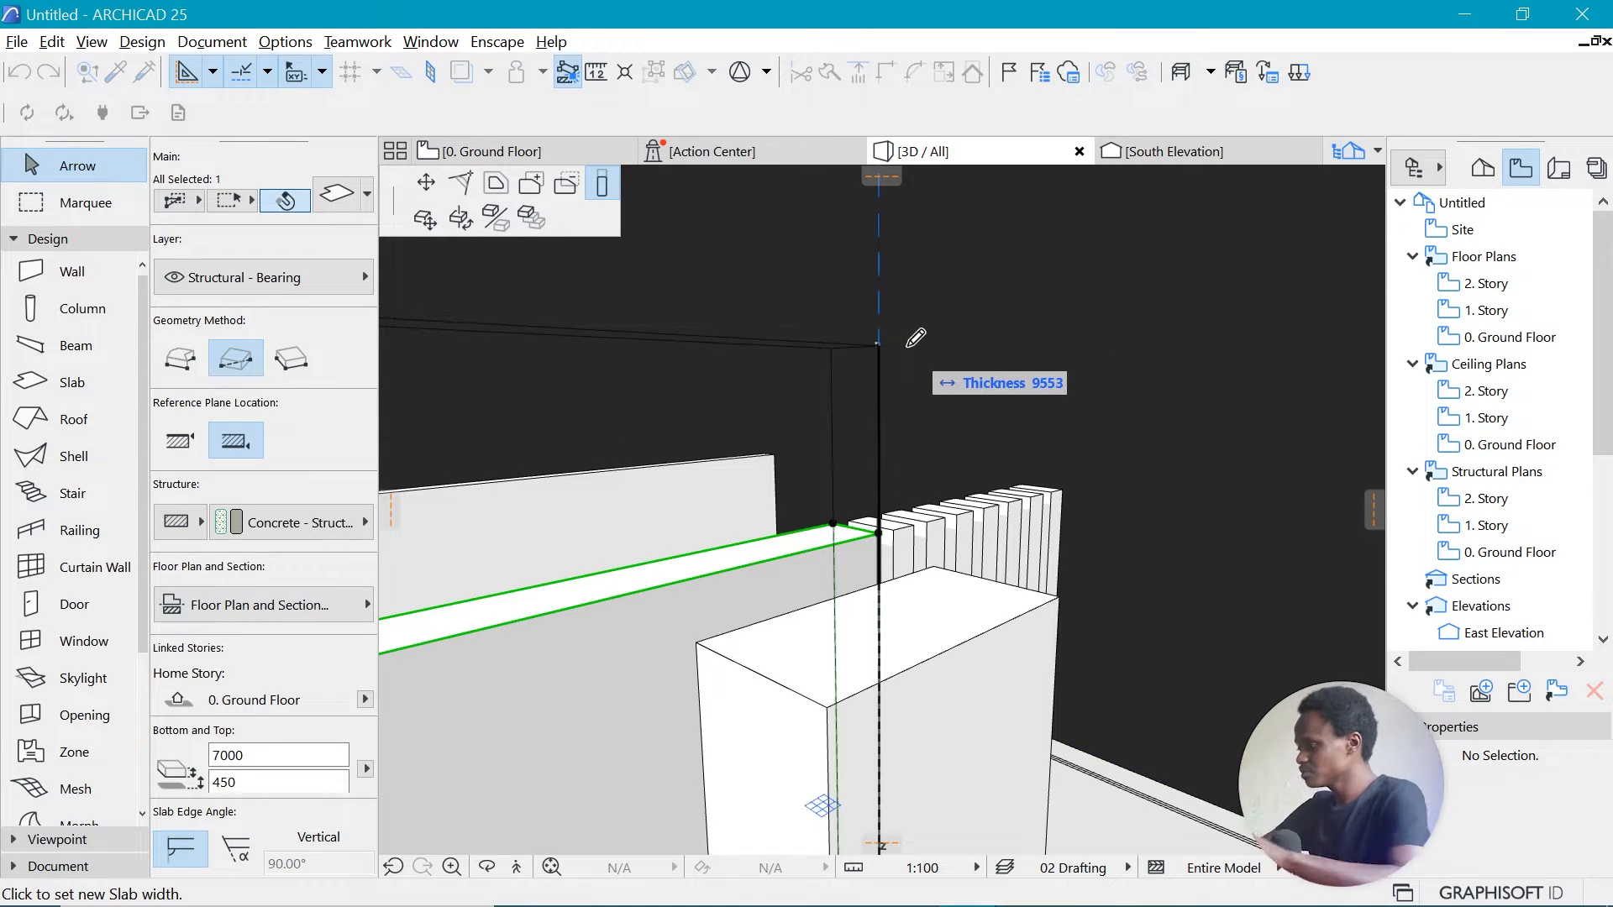
key(Return)
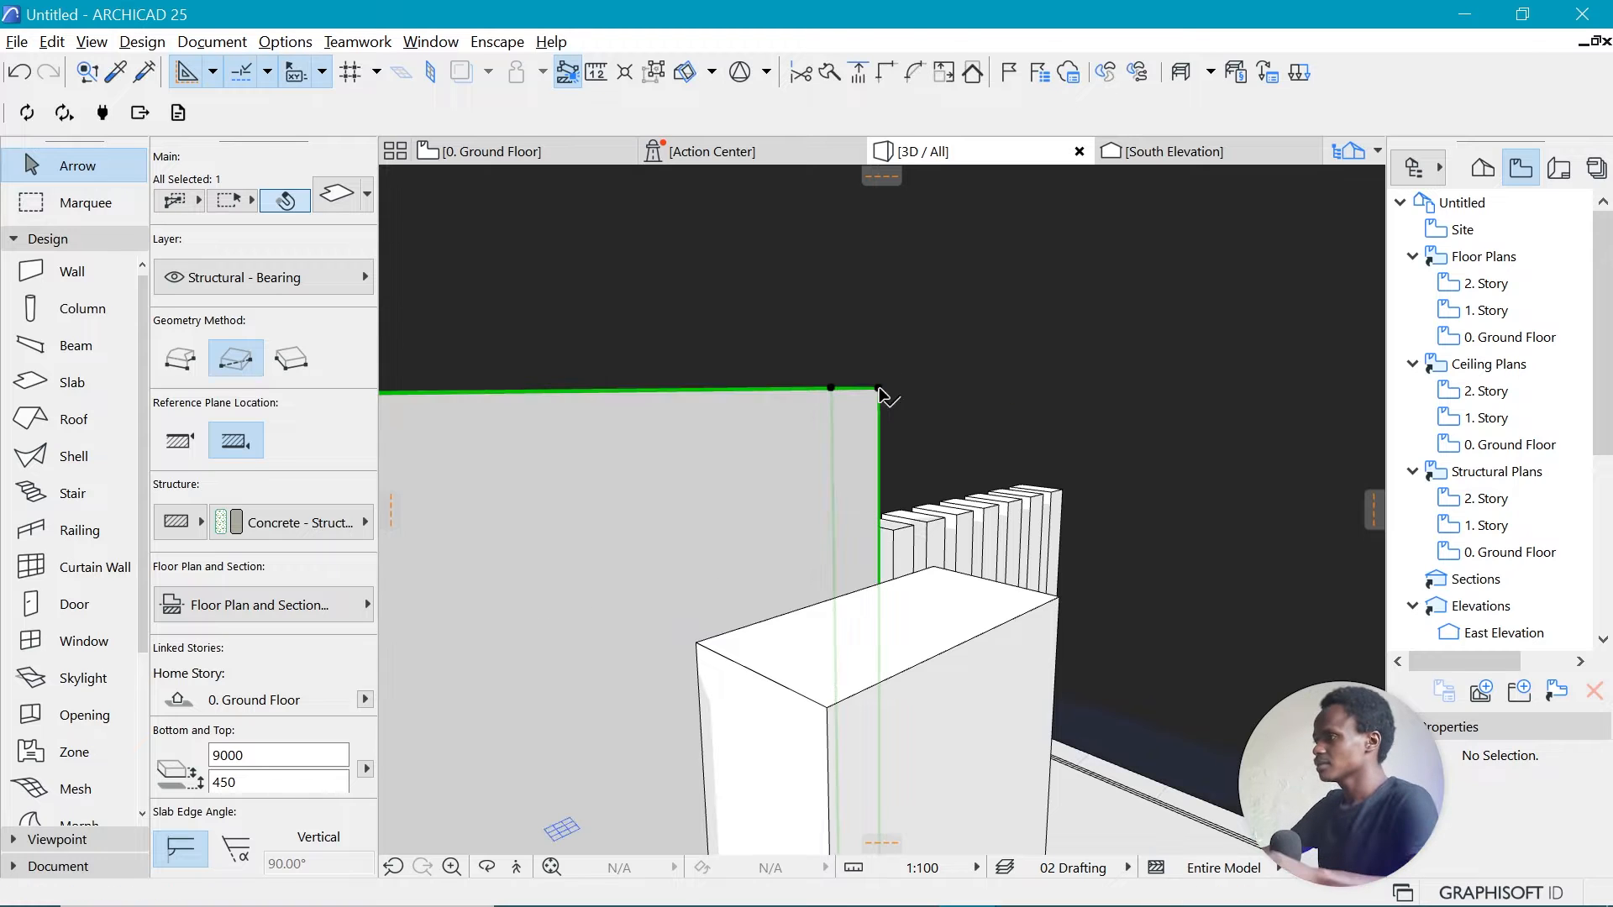
Raise the tops of all the narrow posts together so they are flush with the top of the tall middle wall.
scroll(1113, 462, up, 1)
click(843, 548)
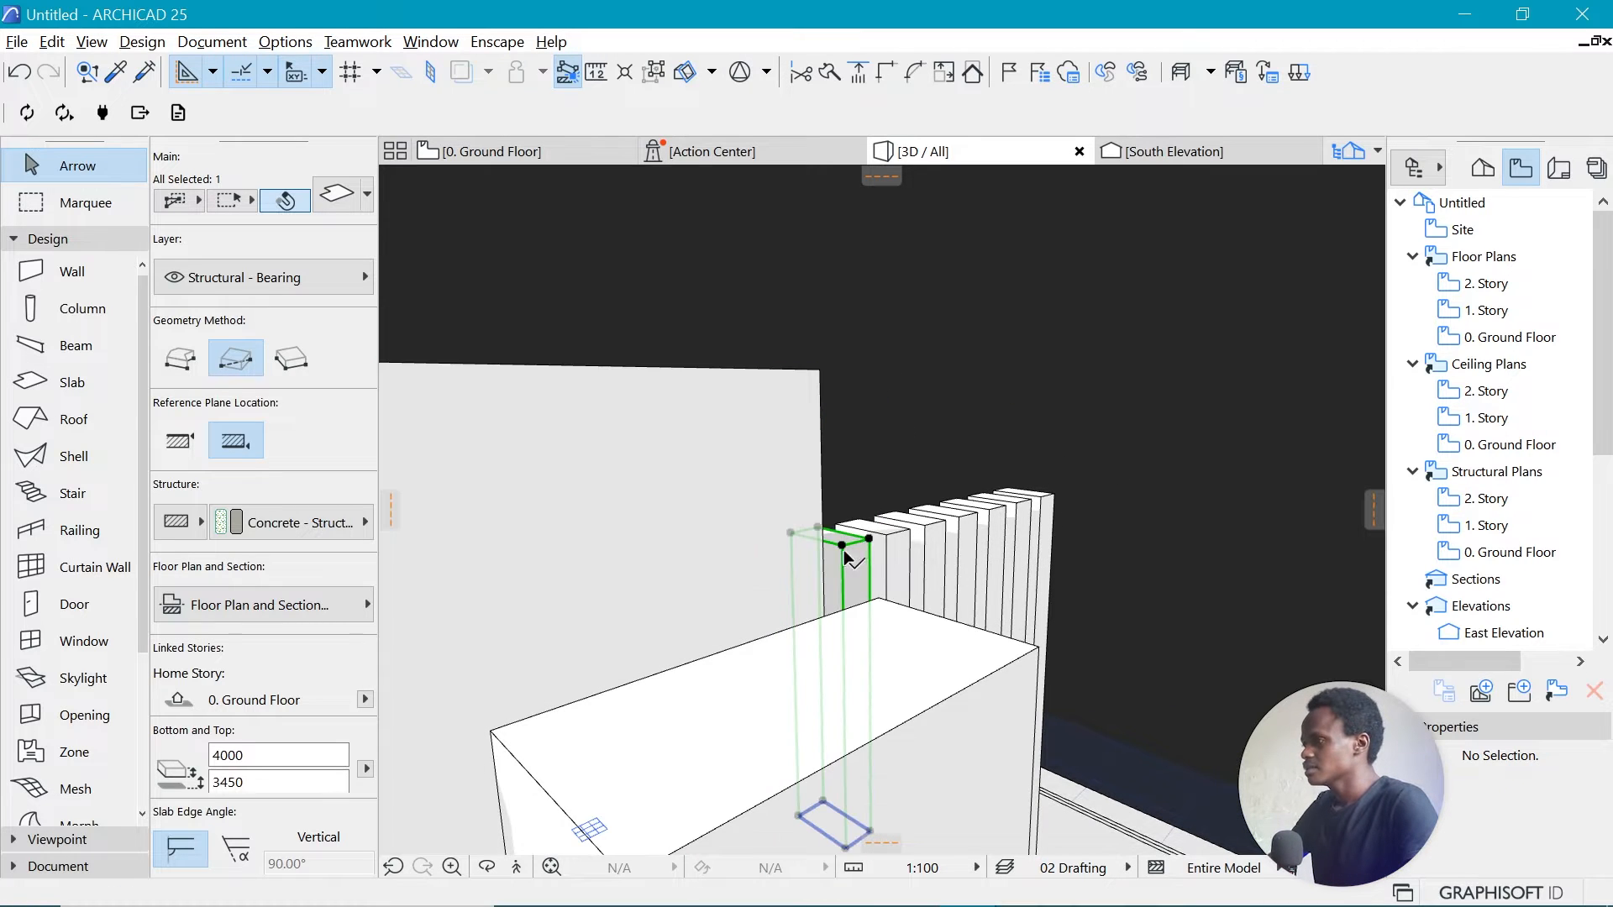
shift+click(891, 539)
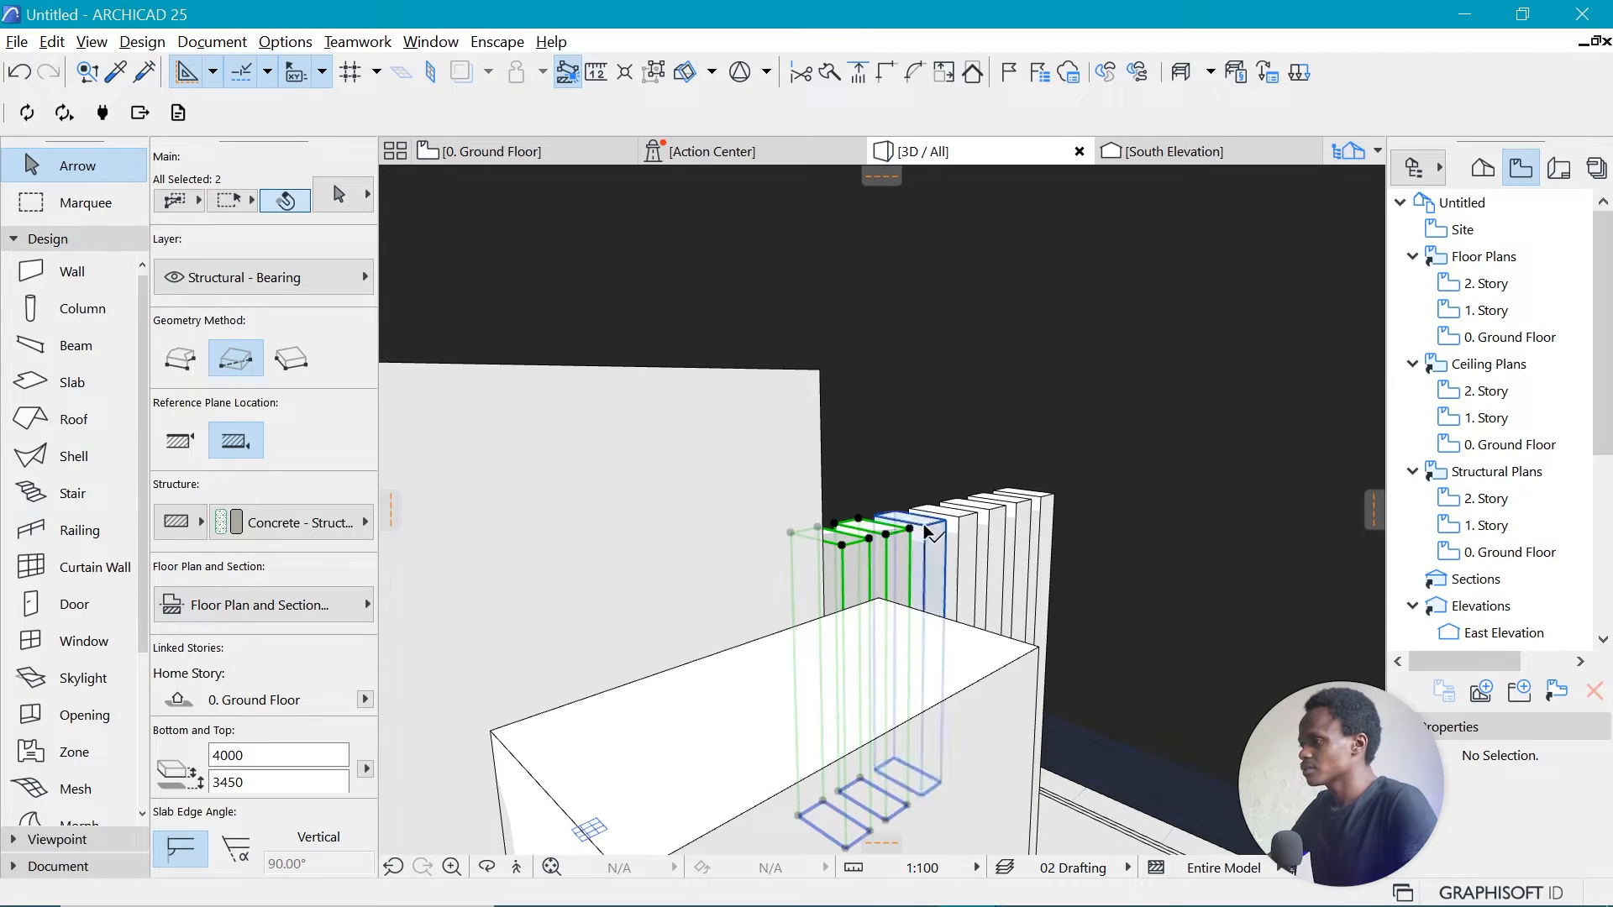
shift+click(974, 515)
shift+click(1001, 509)
shift+click(1028, 503)
shift+click(1050, 503)
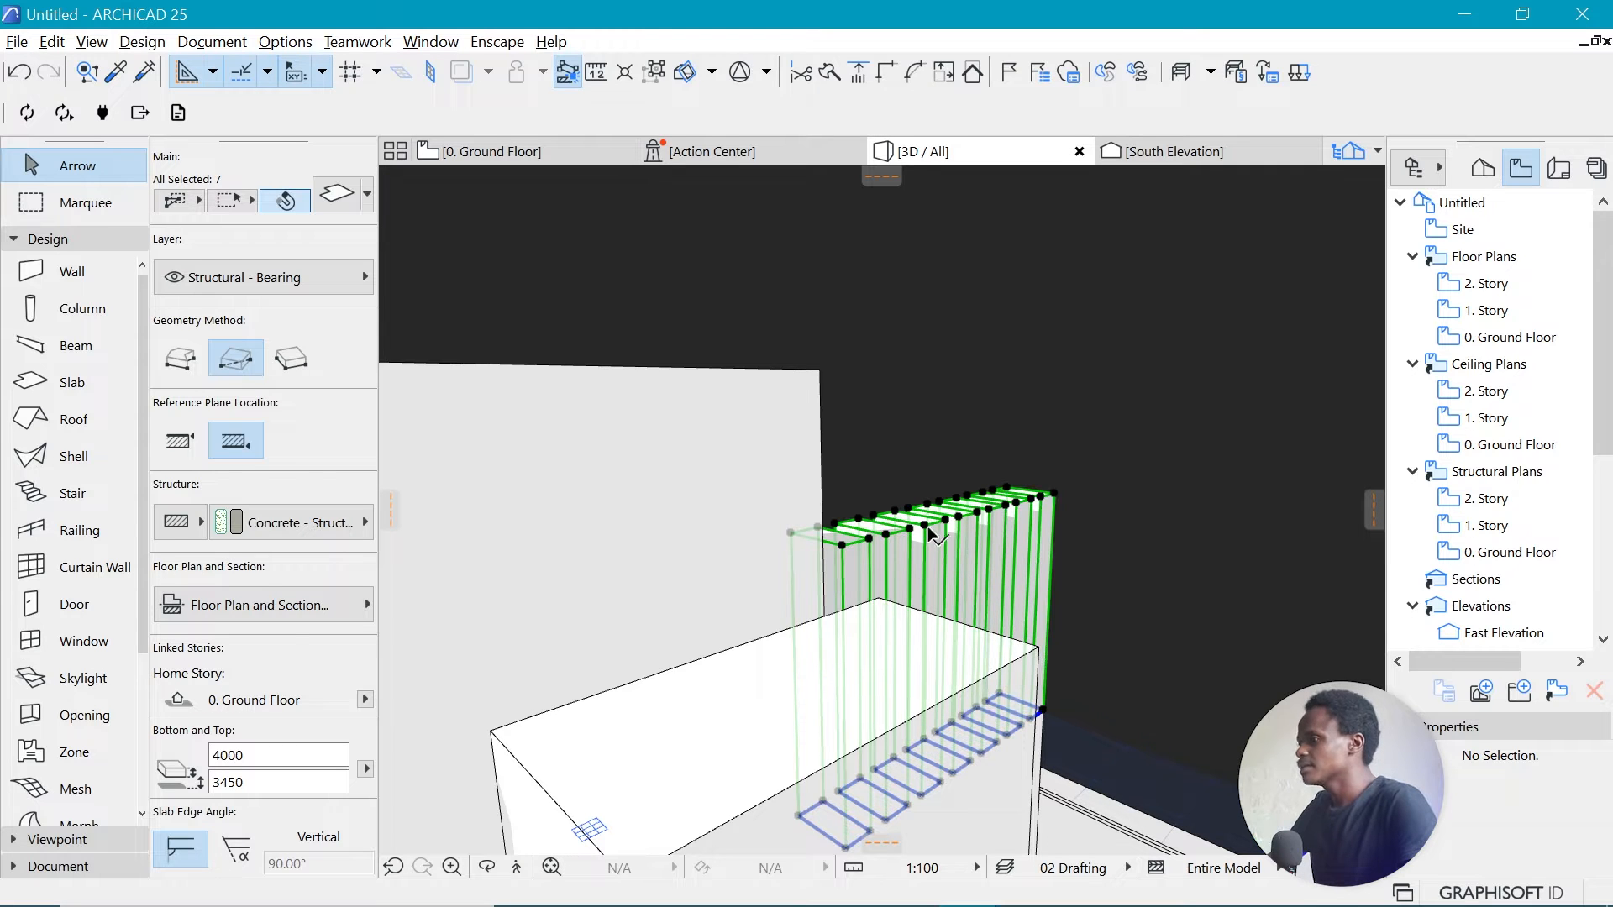
click(1052, 498)
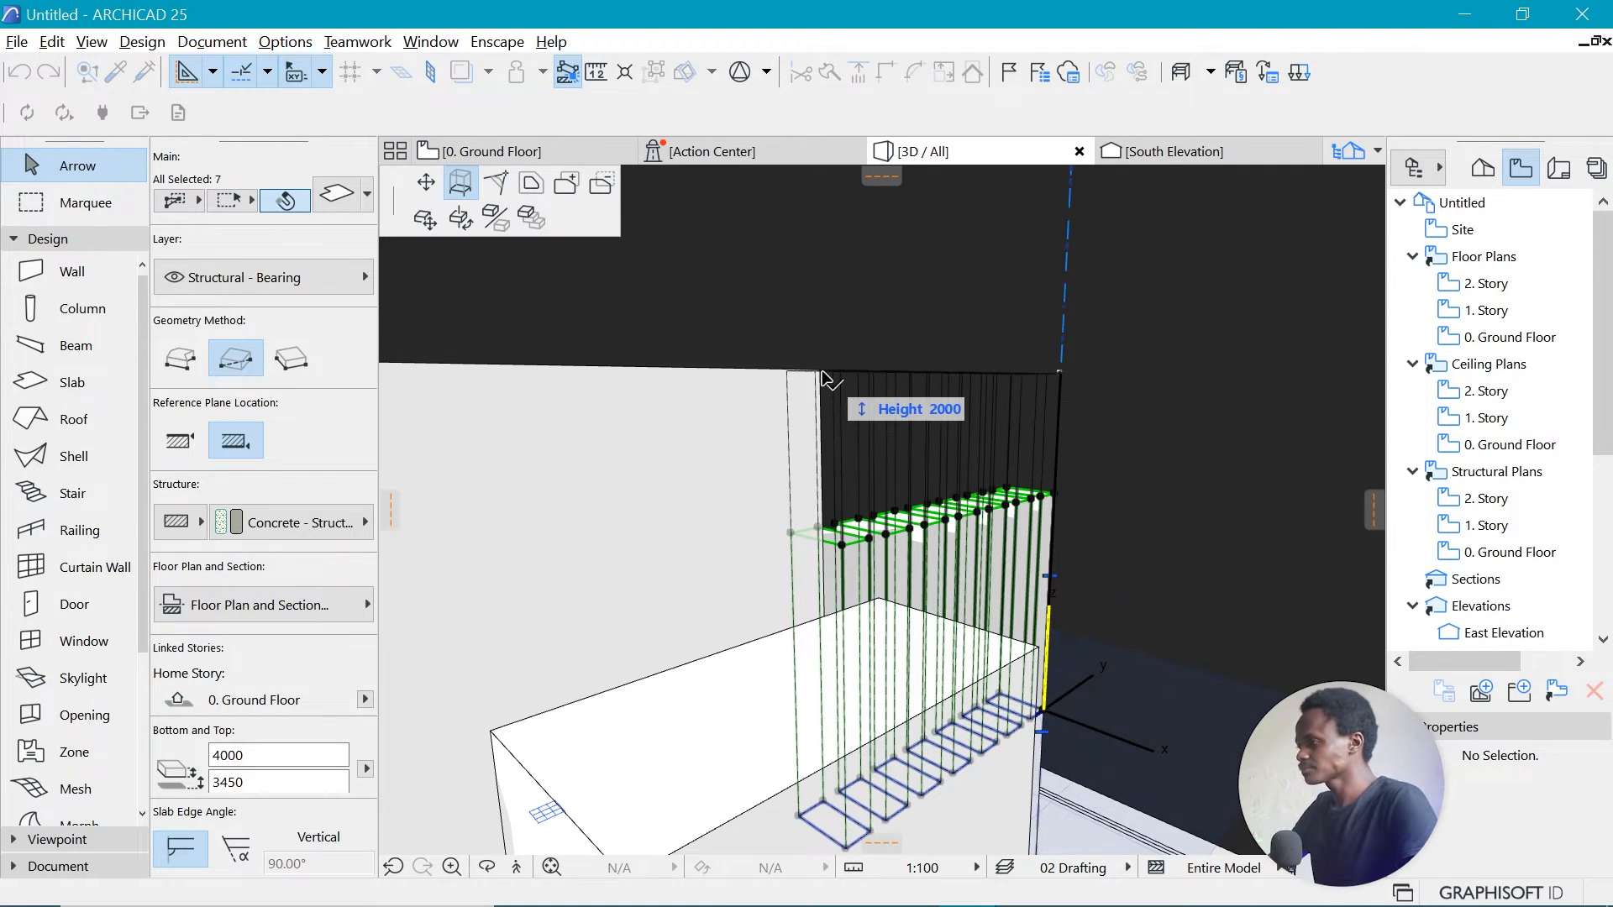
click(824, 376)
key(Escape)
scroll(1151, 436, down, 4)
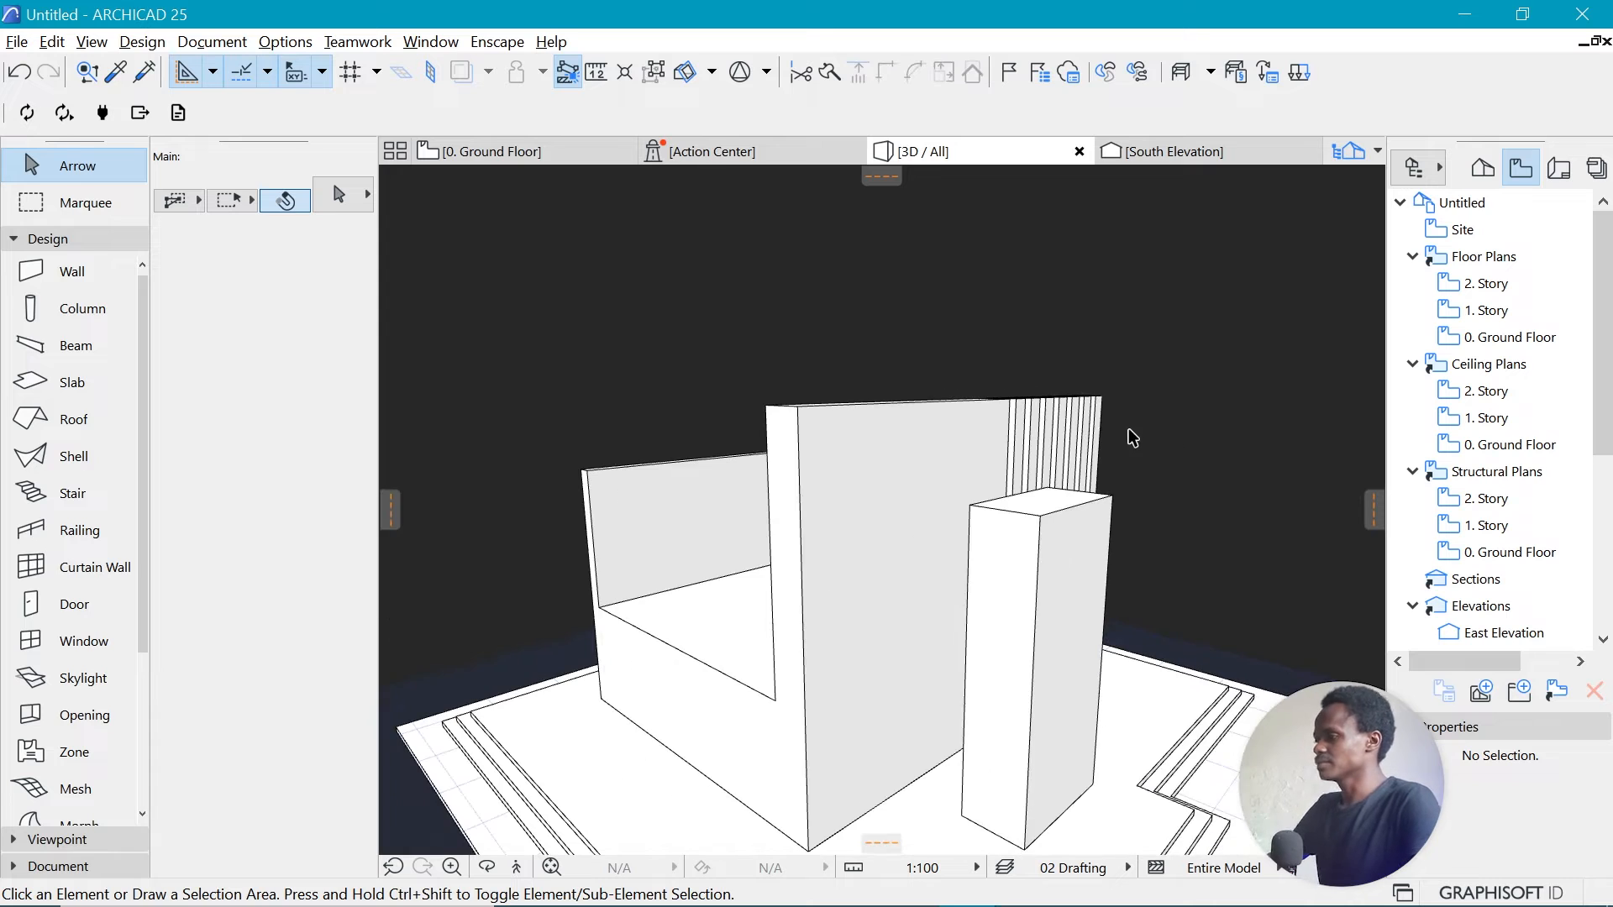
Place a copy of the free-standing block 3000 straight above the original.
drag(628, 434, 948, 643)
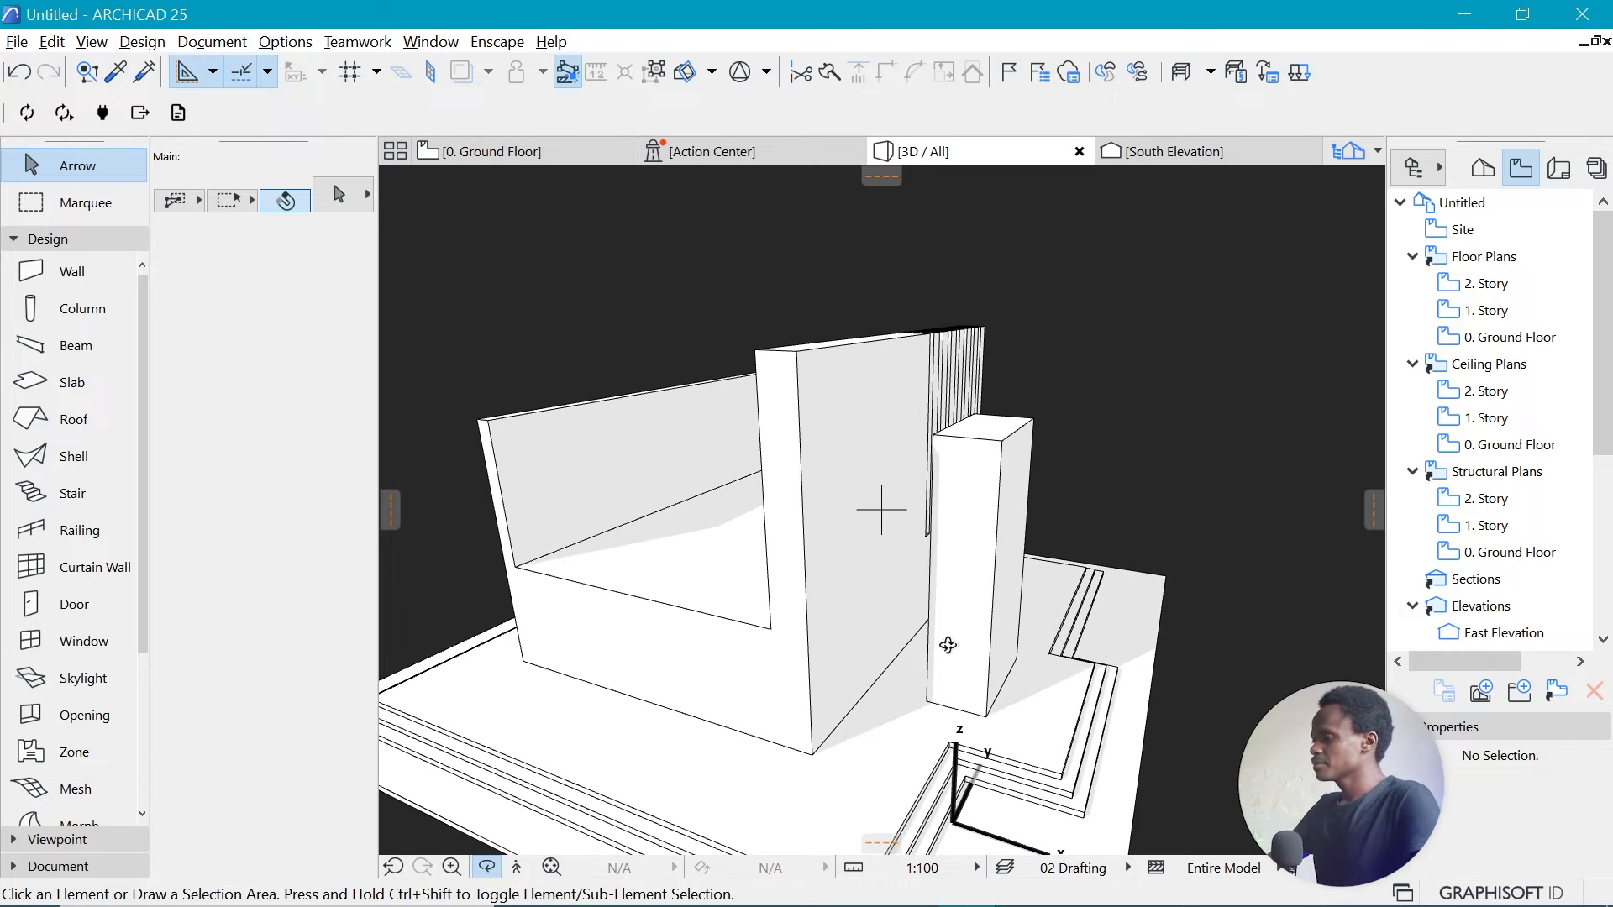
click(996, 628)
key(ctrl+shift+d)
click(986, 717)
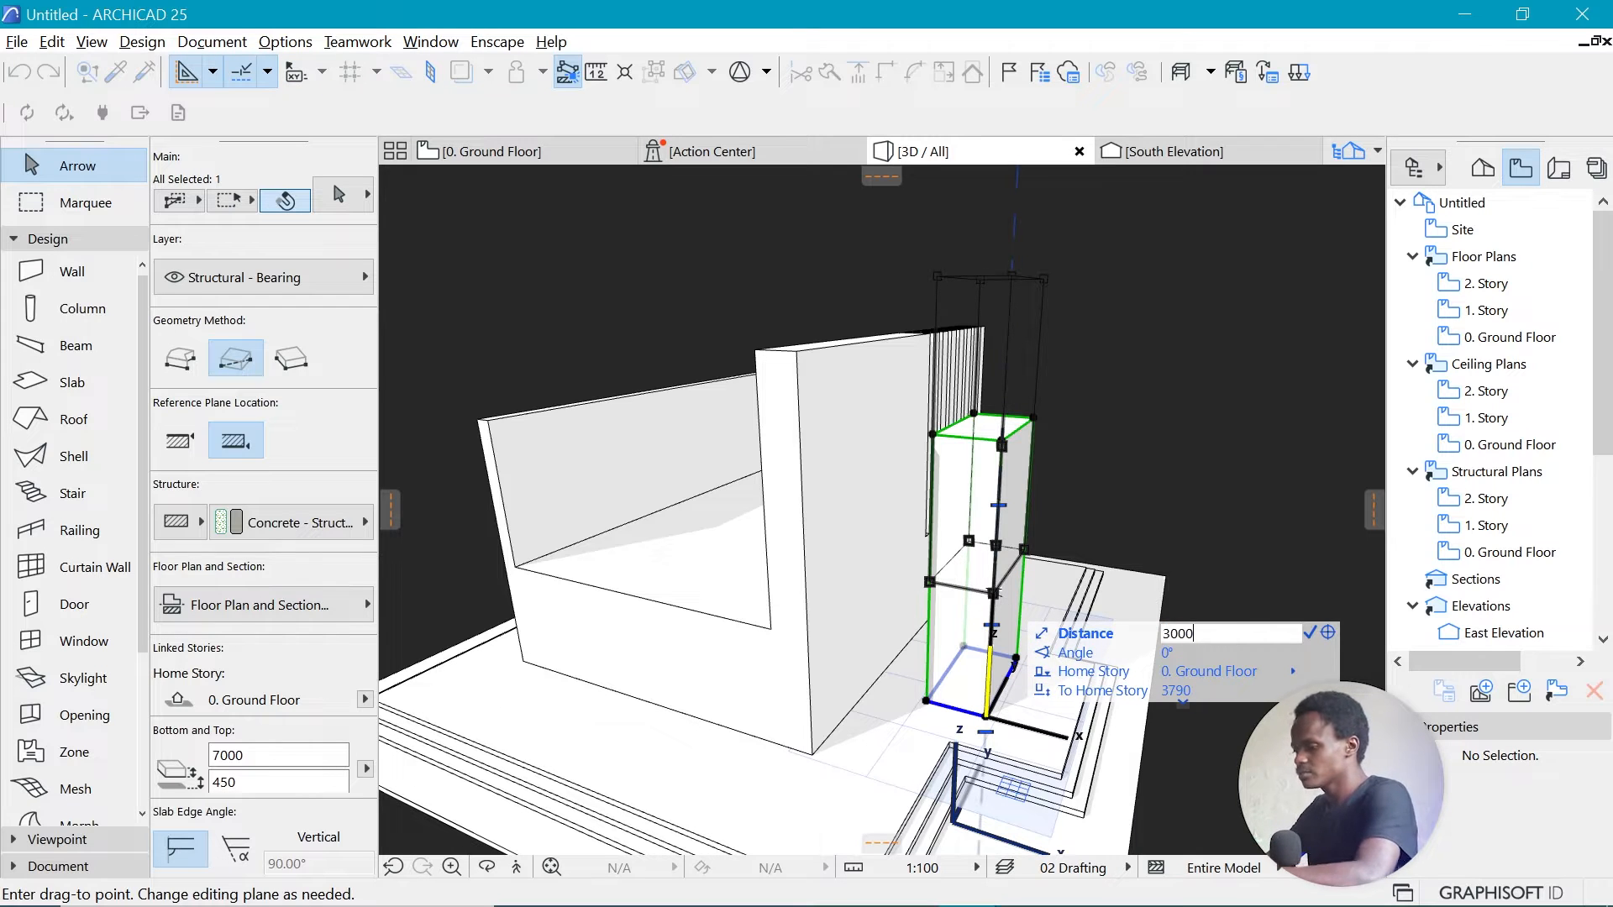
key(Return)
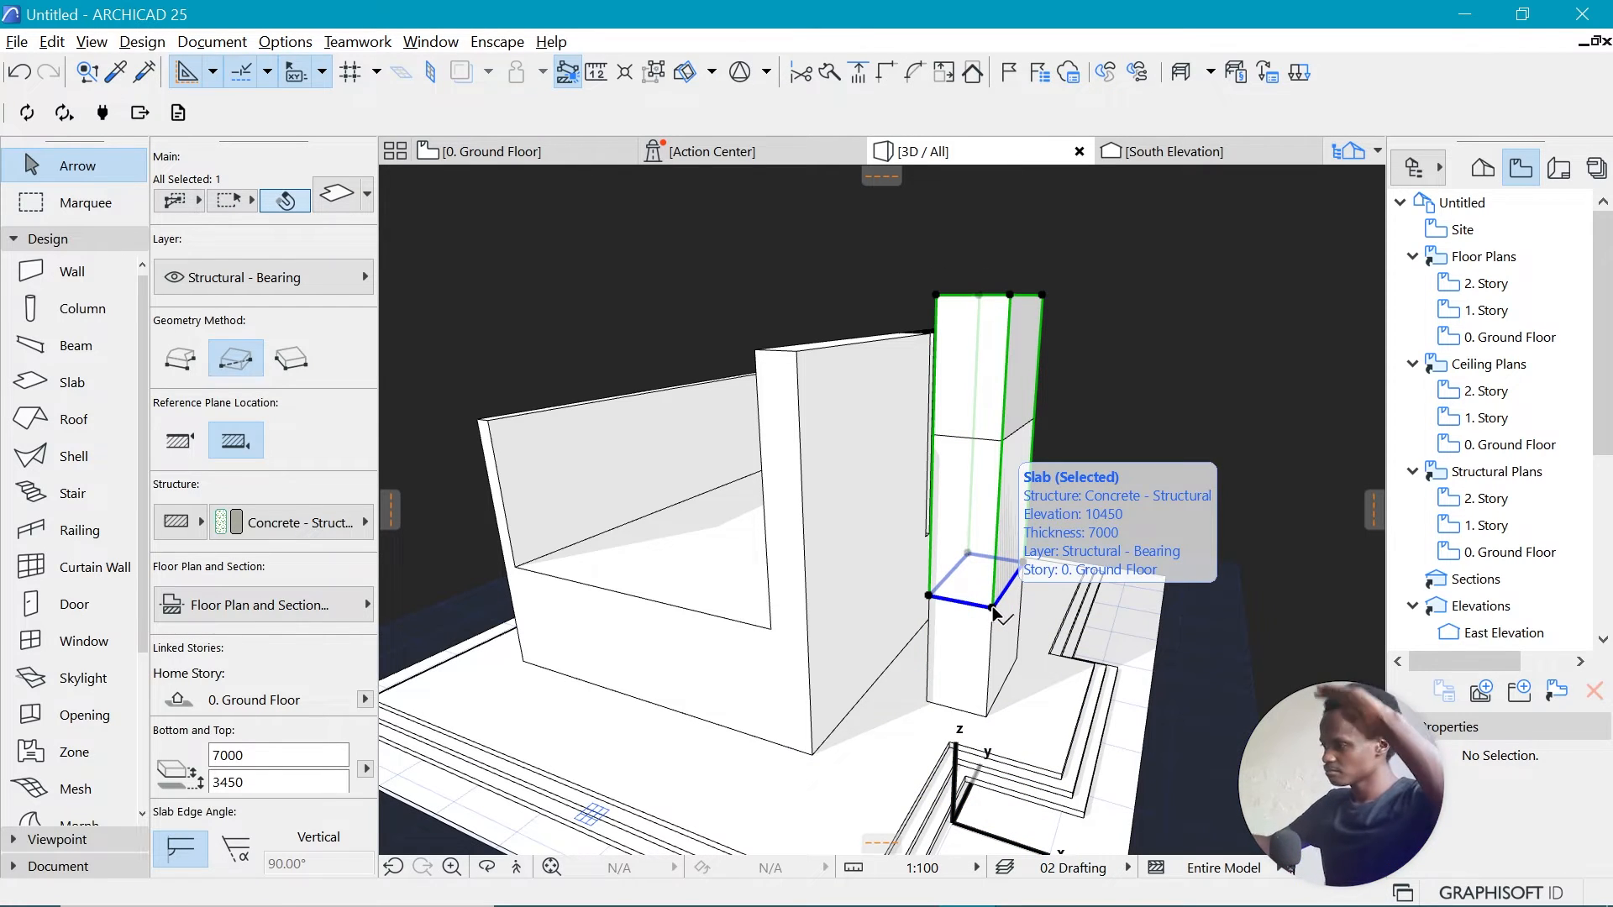
Reduce the raised copy of the block to a thickness of 3000.
scroll(925, 592, up, 2)
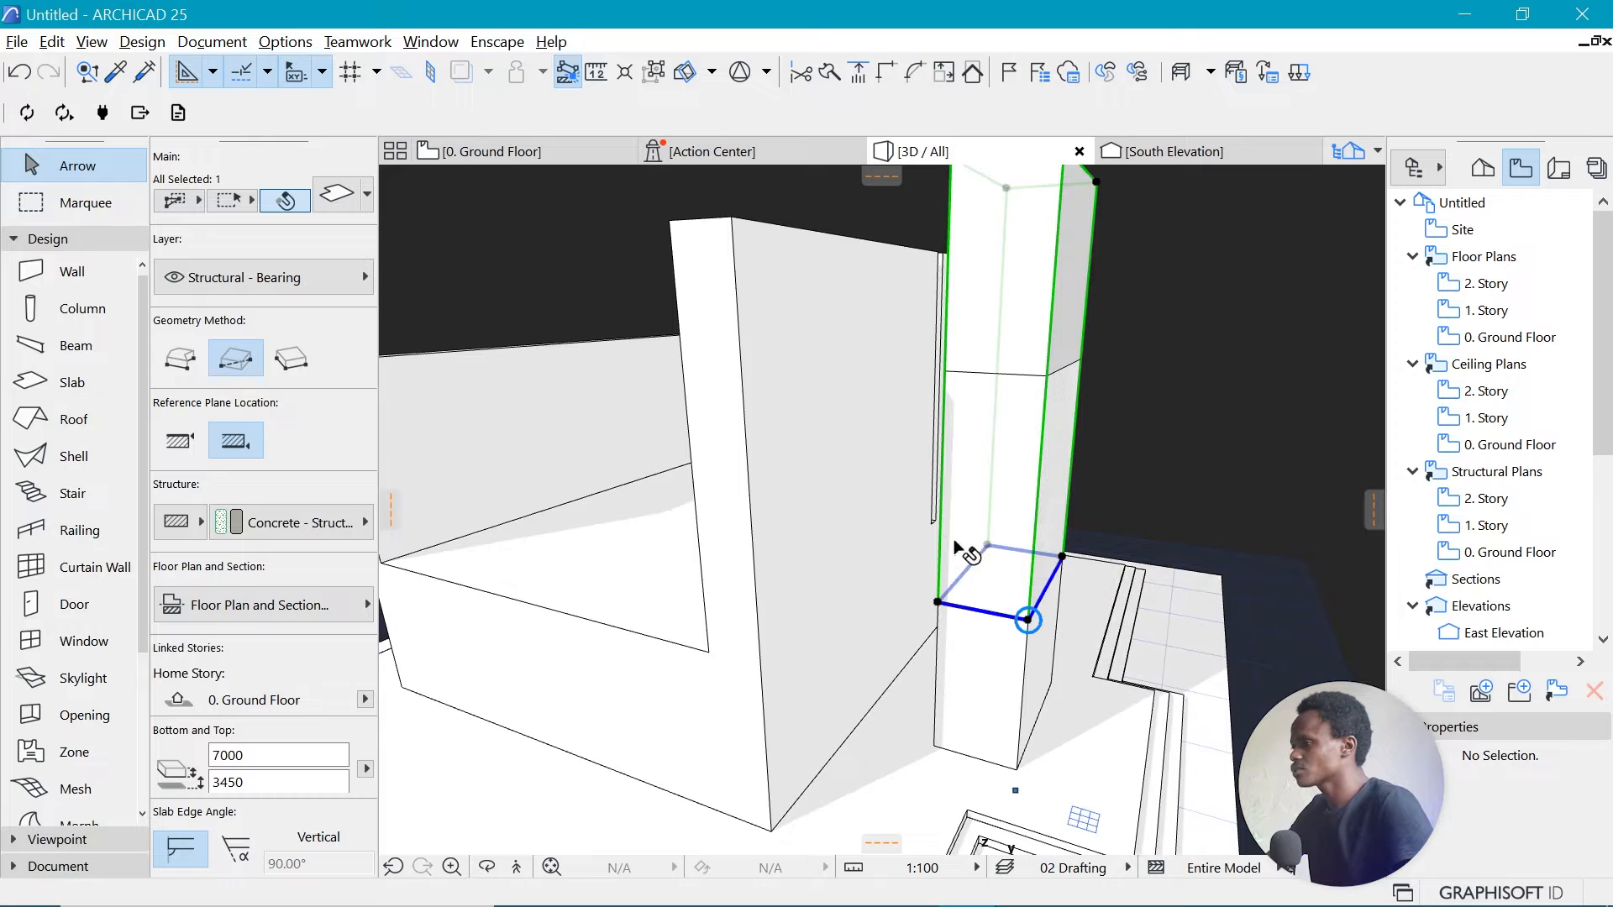
key(Escape)
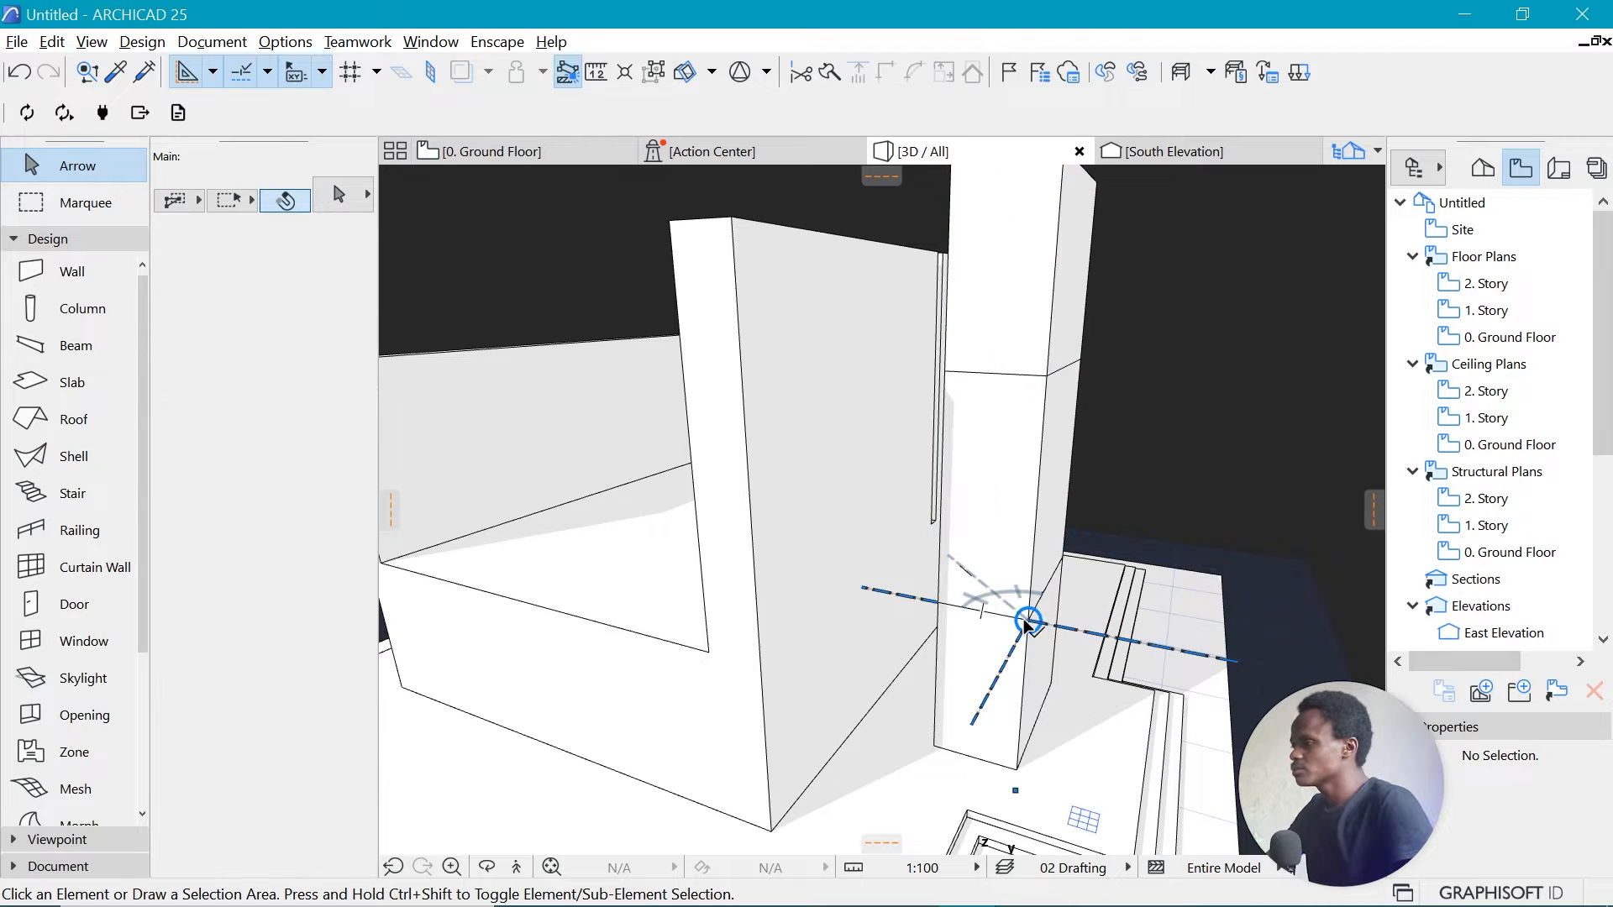
click(1055, 315)
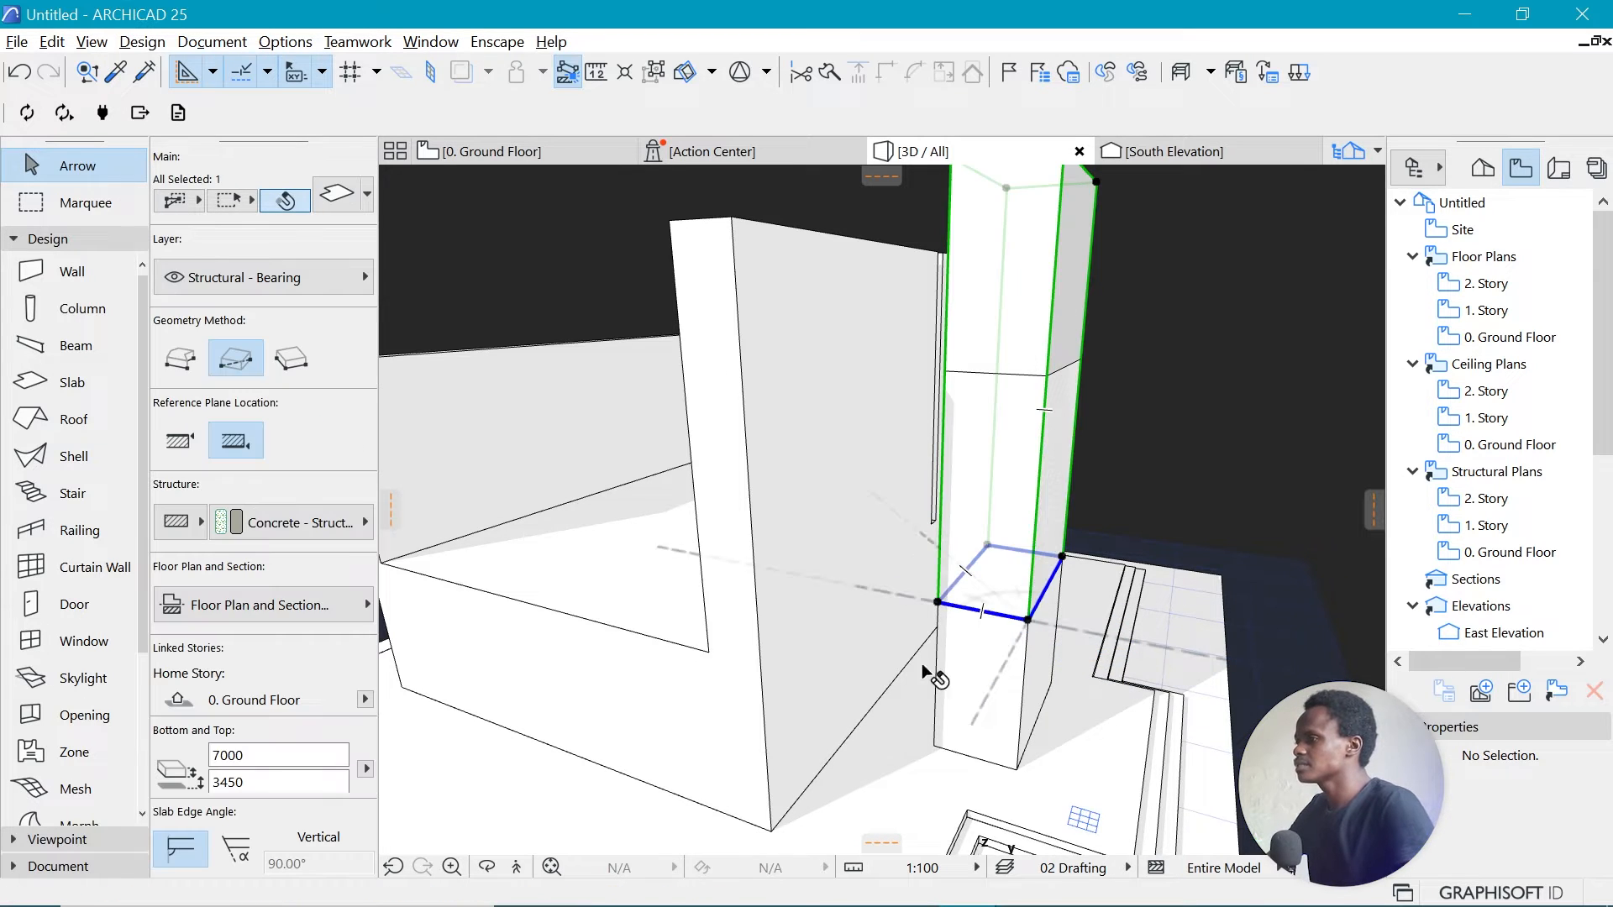
scroll(1078, 301, down, 3)
click(1024, 510)
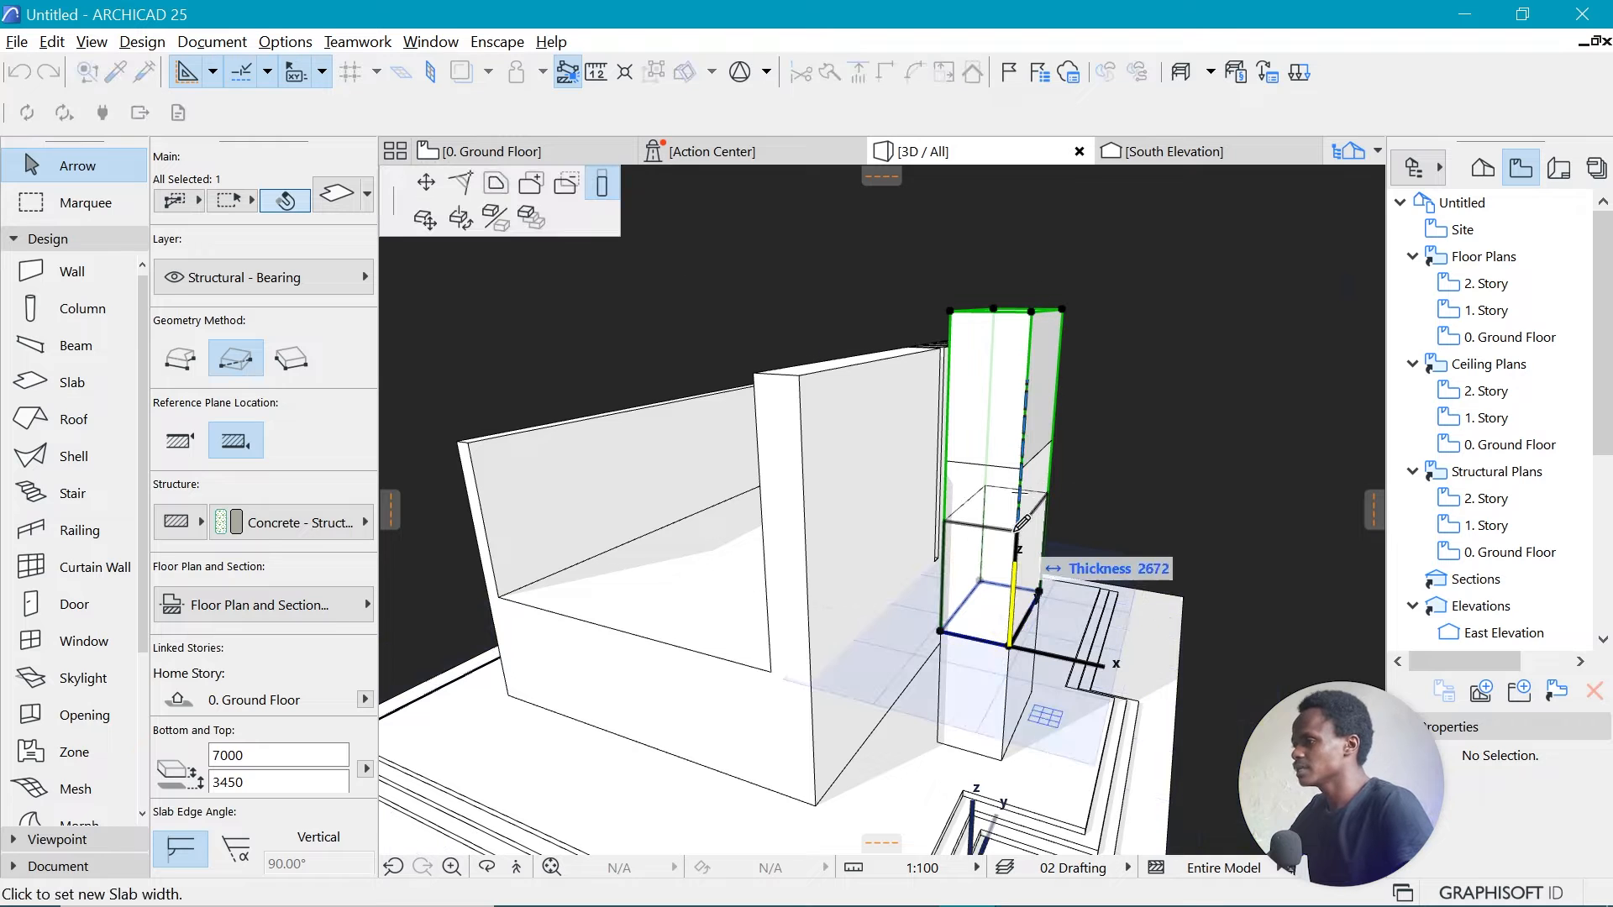
click(1020, 493)
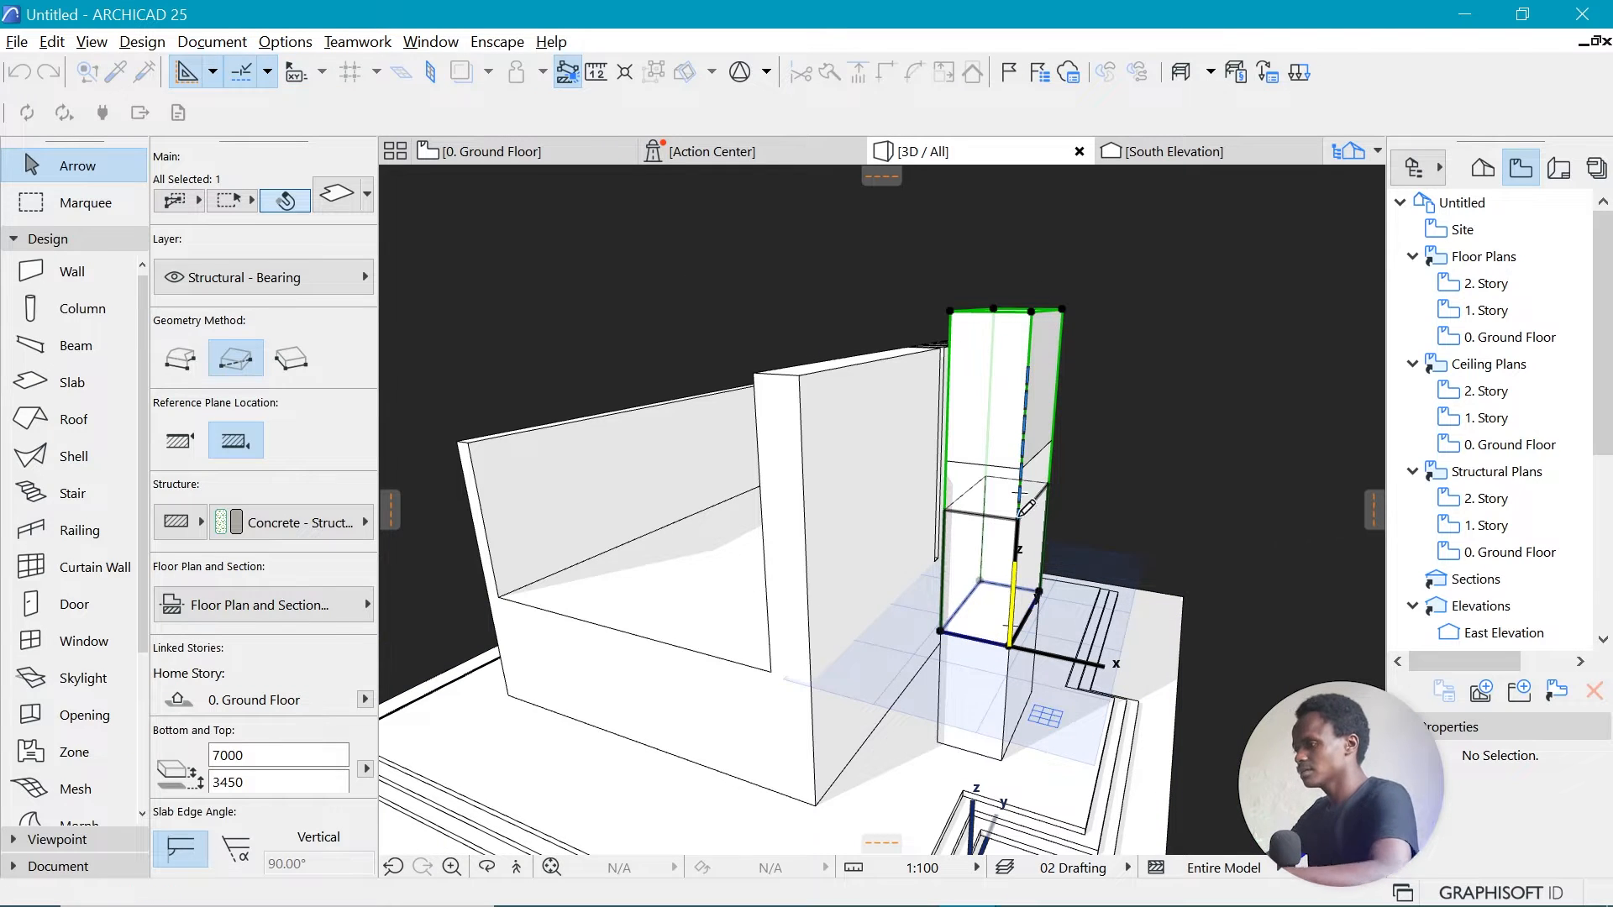
shift+middle_drag(1019, 496, 954, 666)
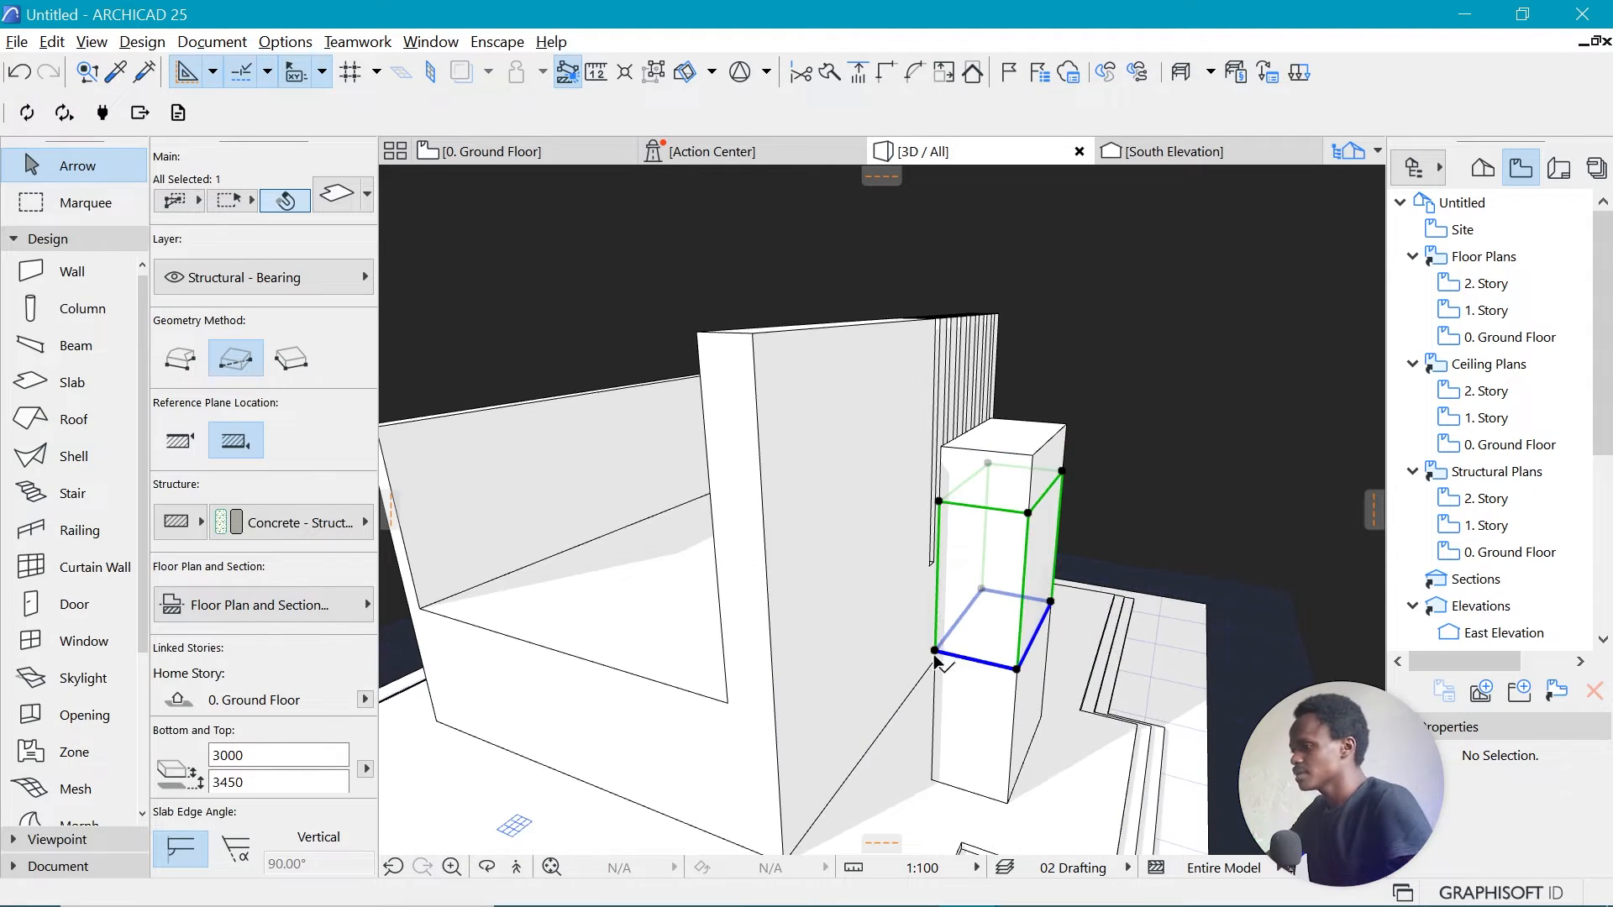
Widen the raised box to meet the tall middle wall, pull its front out past the block, and check it against shot.JPG.
click(957, 632)
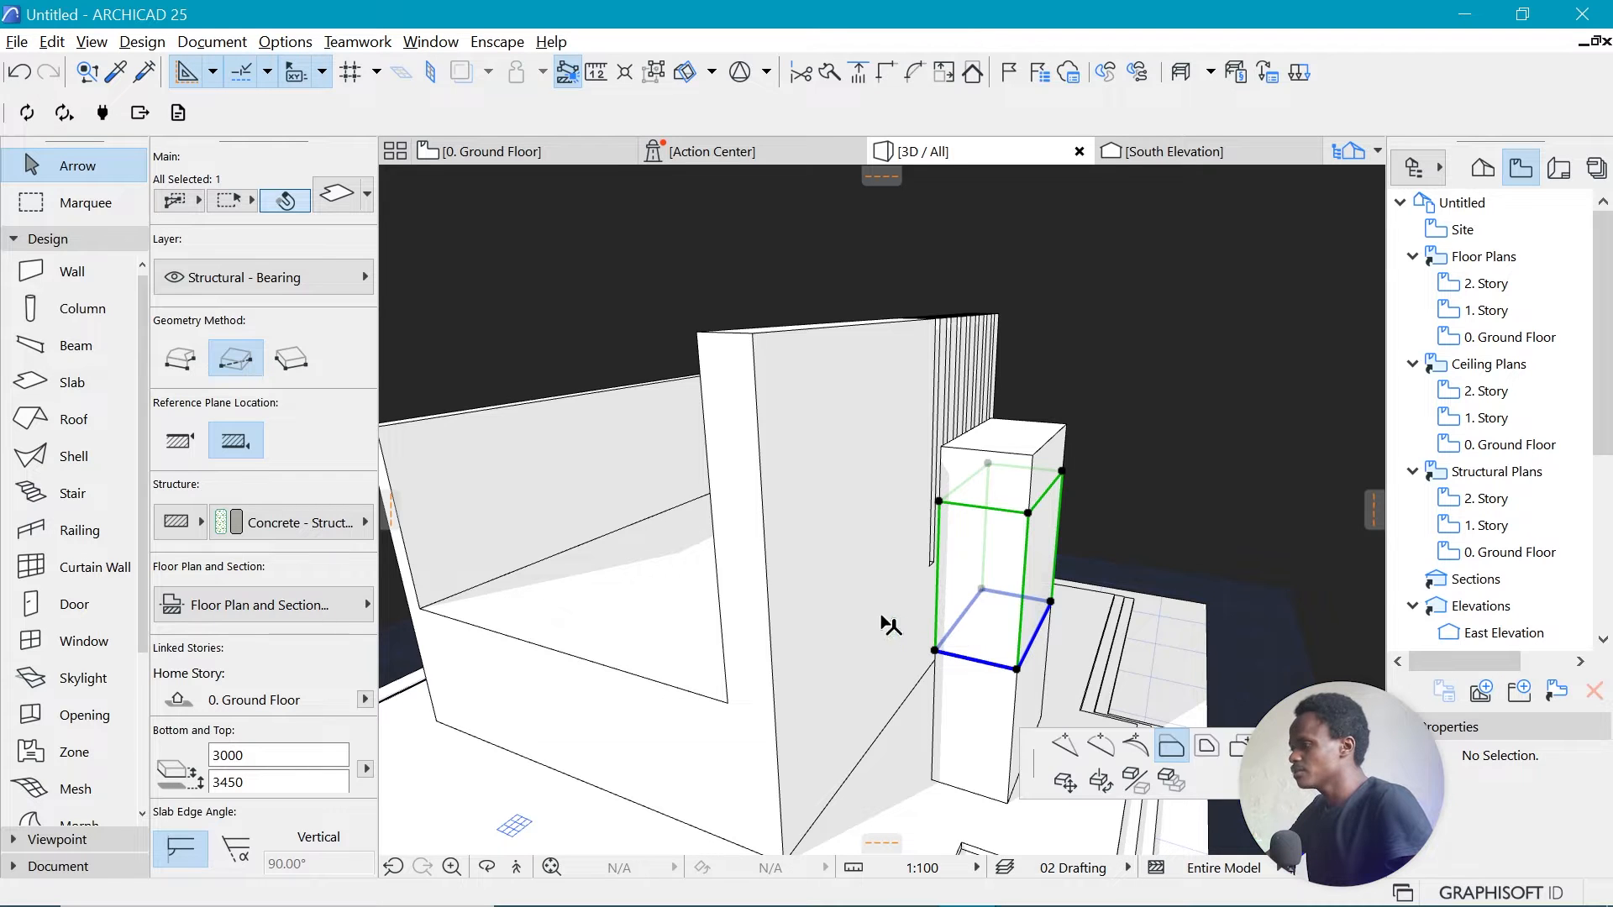
click(775, 711)
shift+middle_drag(775, 711, 903, 643)
click(903, 643)
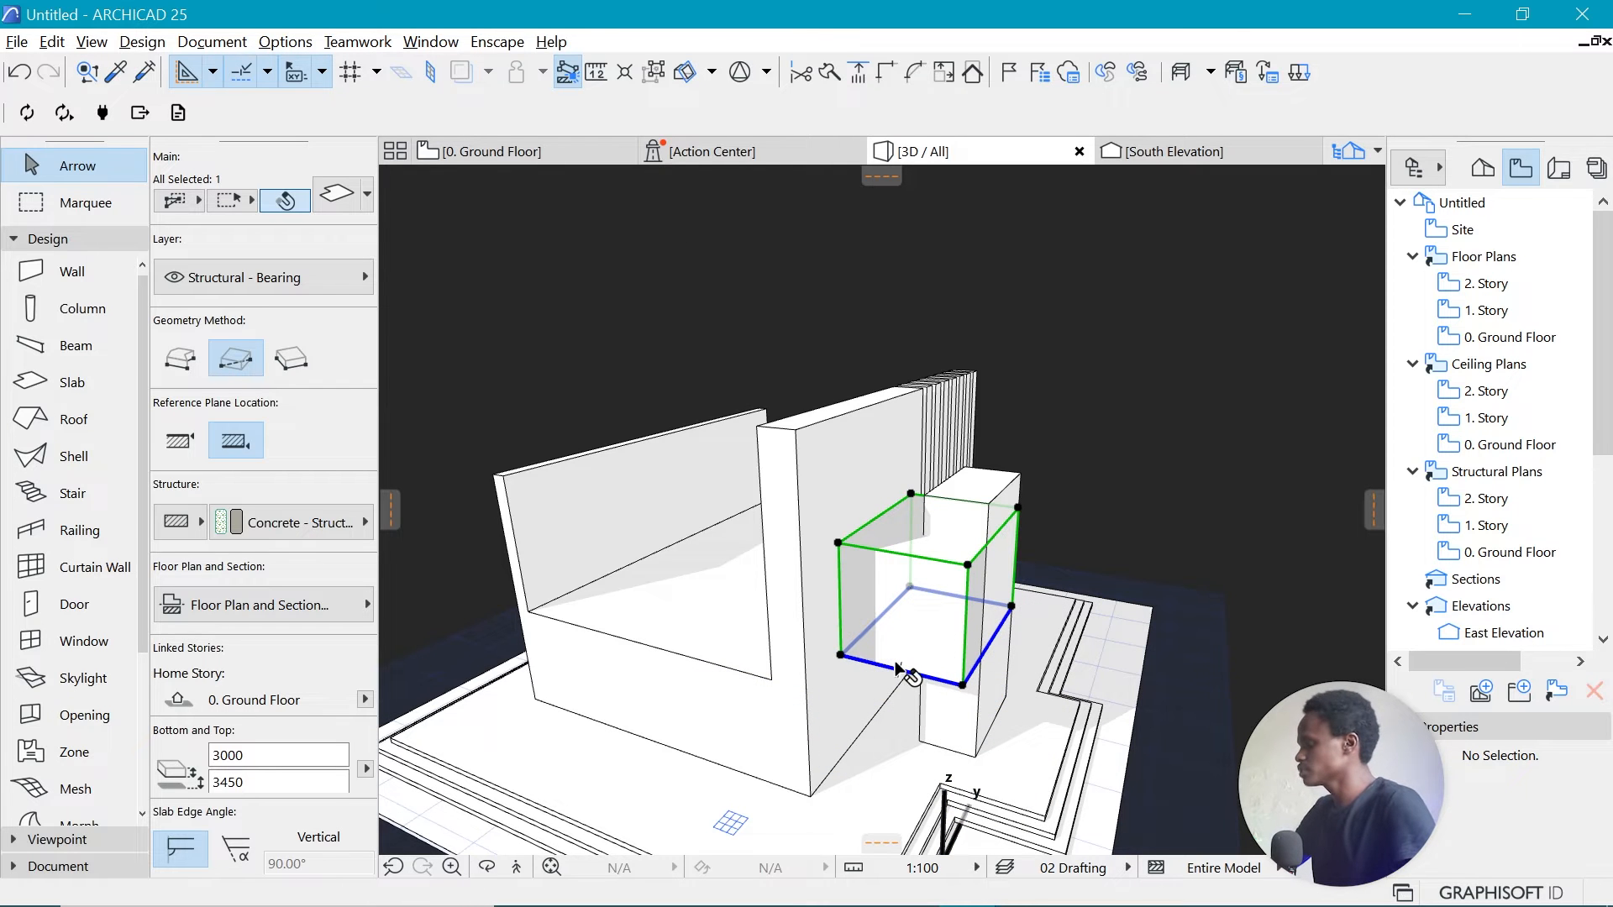
key(alt+Tab)
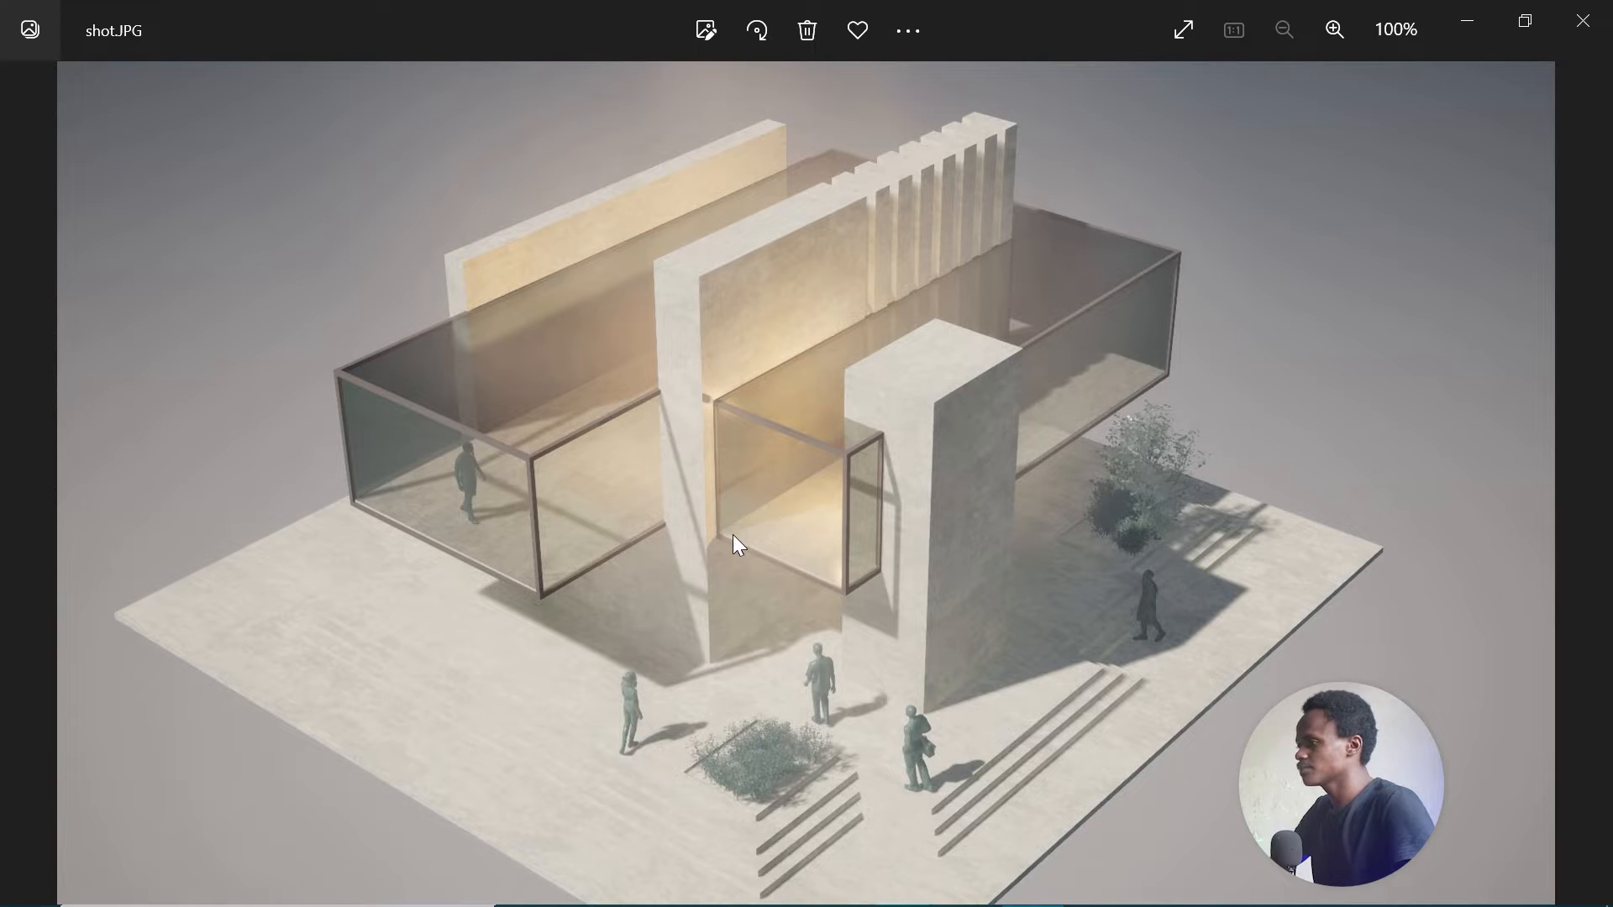
key(alt+Tab)
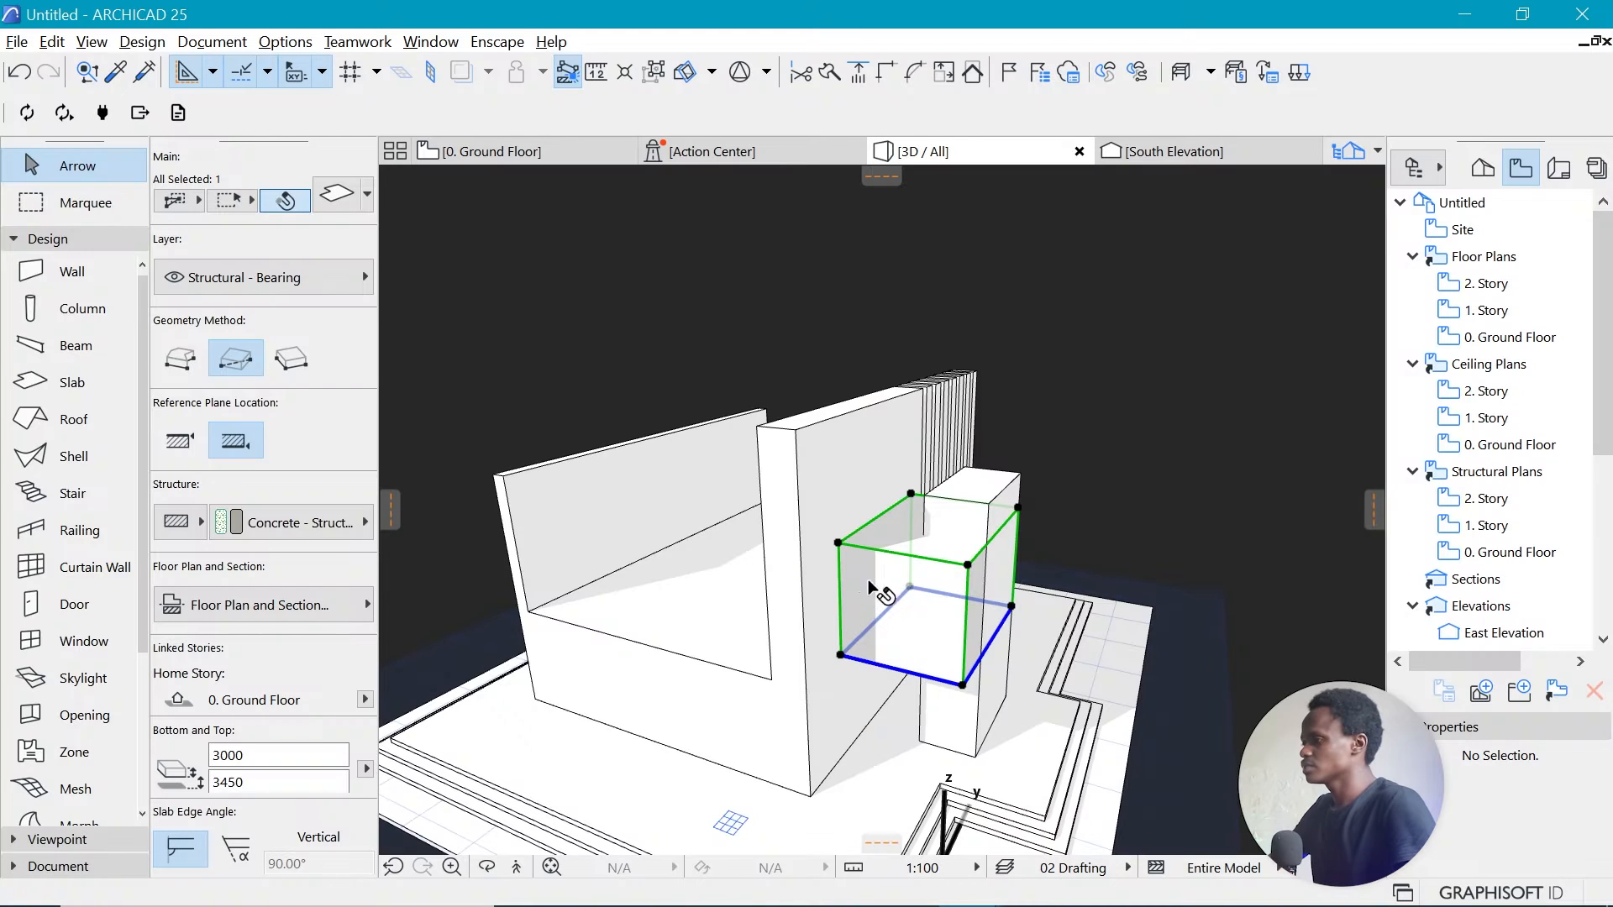
Extend the raised box's far end by about 3840 and pull its outer side back inside the free-standing block.
scroll(1008, 606, up, 5)
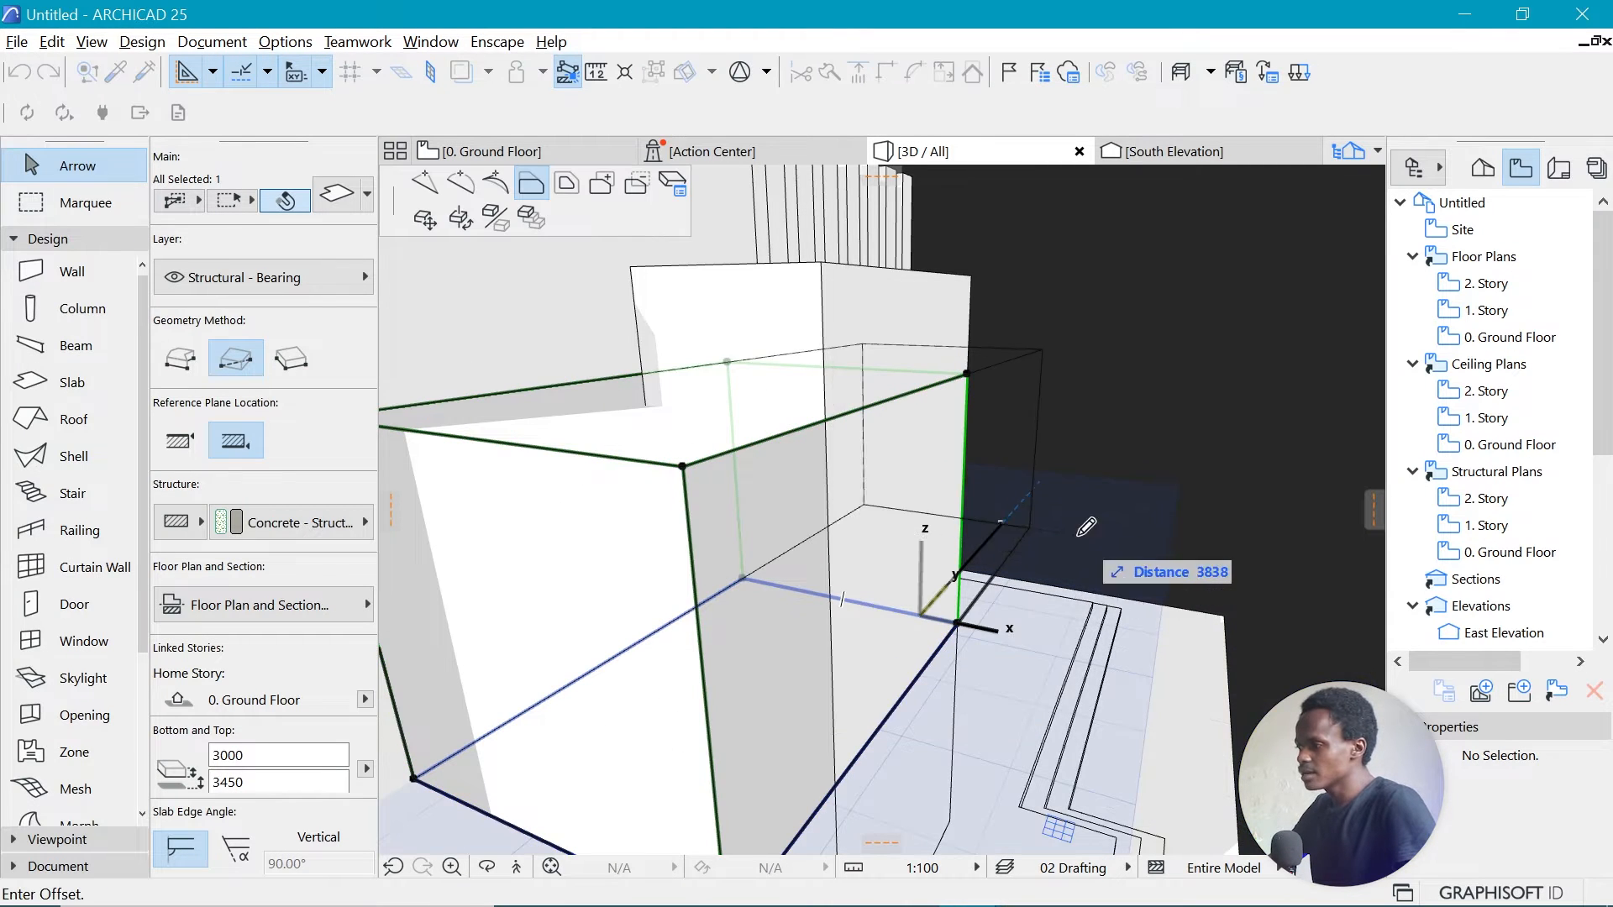
click(1084, 523)
scroll(1084, 535, down, 3)
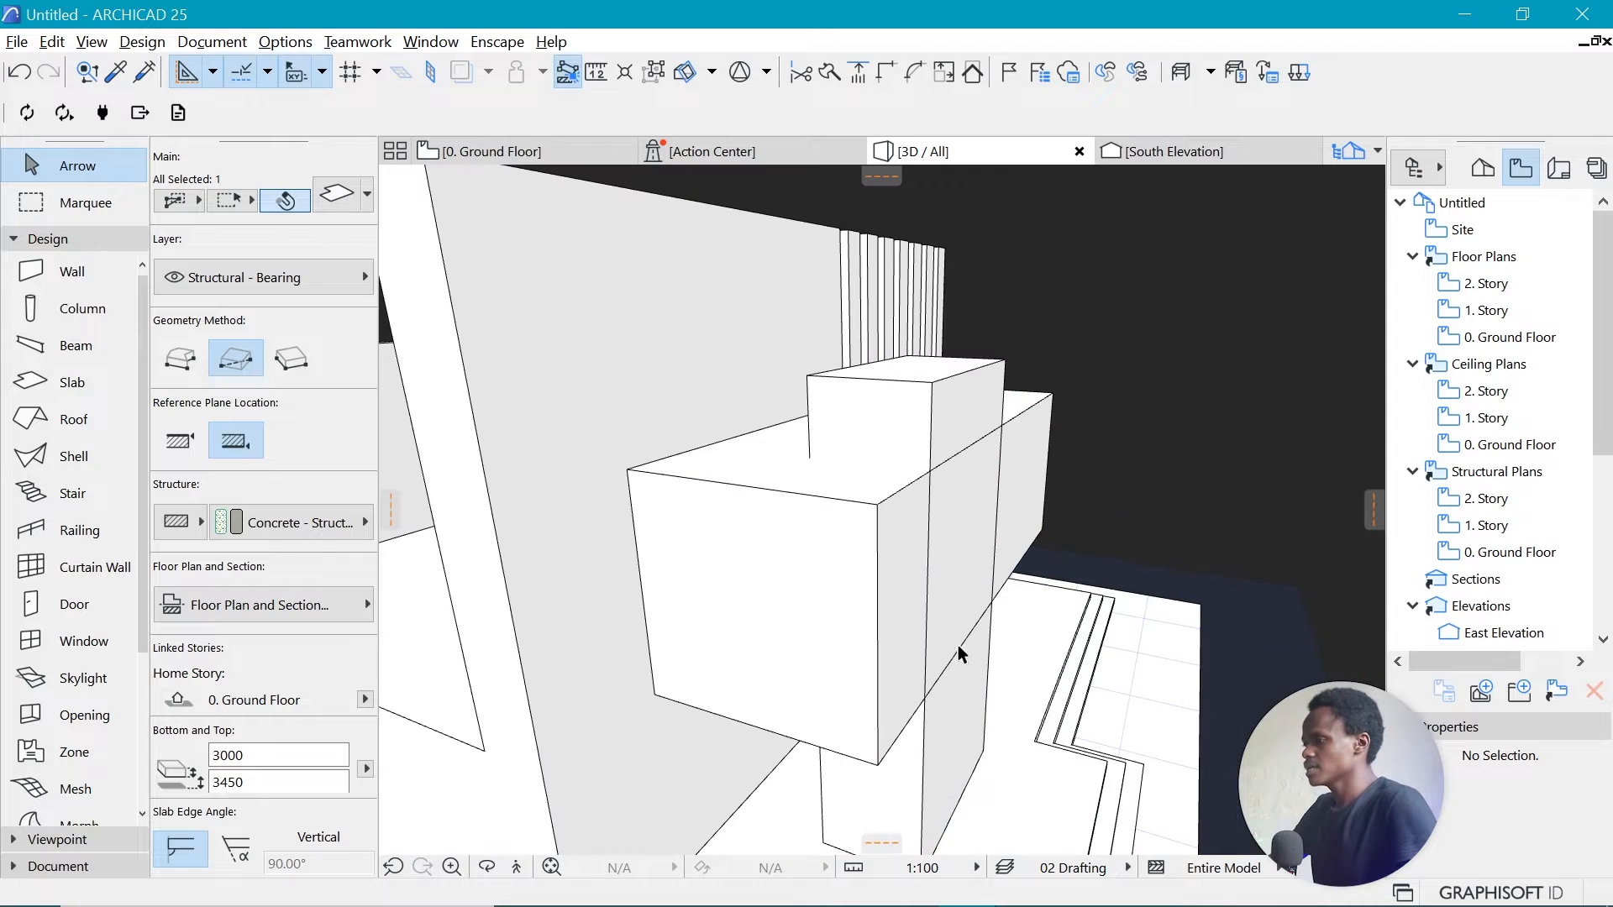
click(912, 672)
key(Escape)
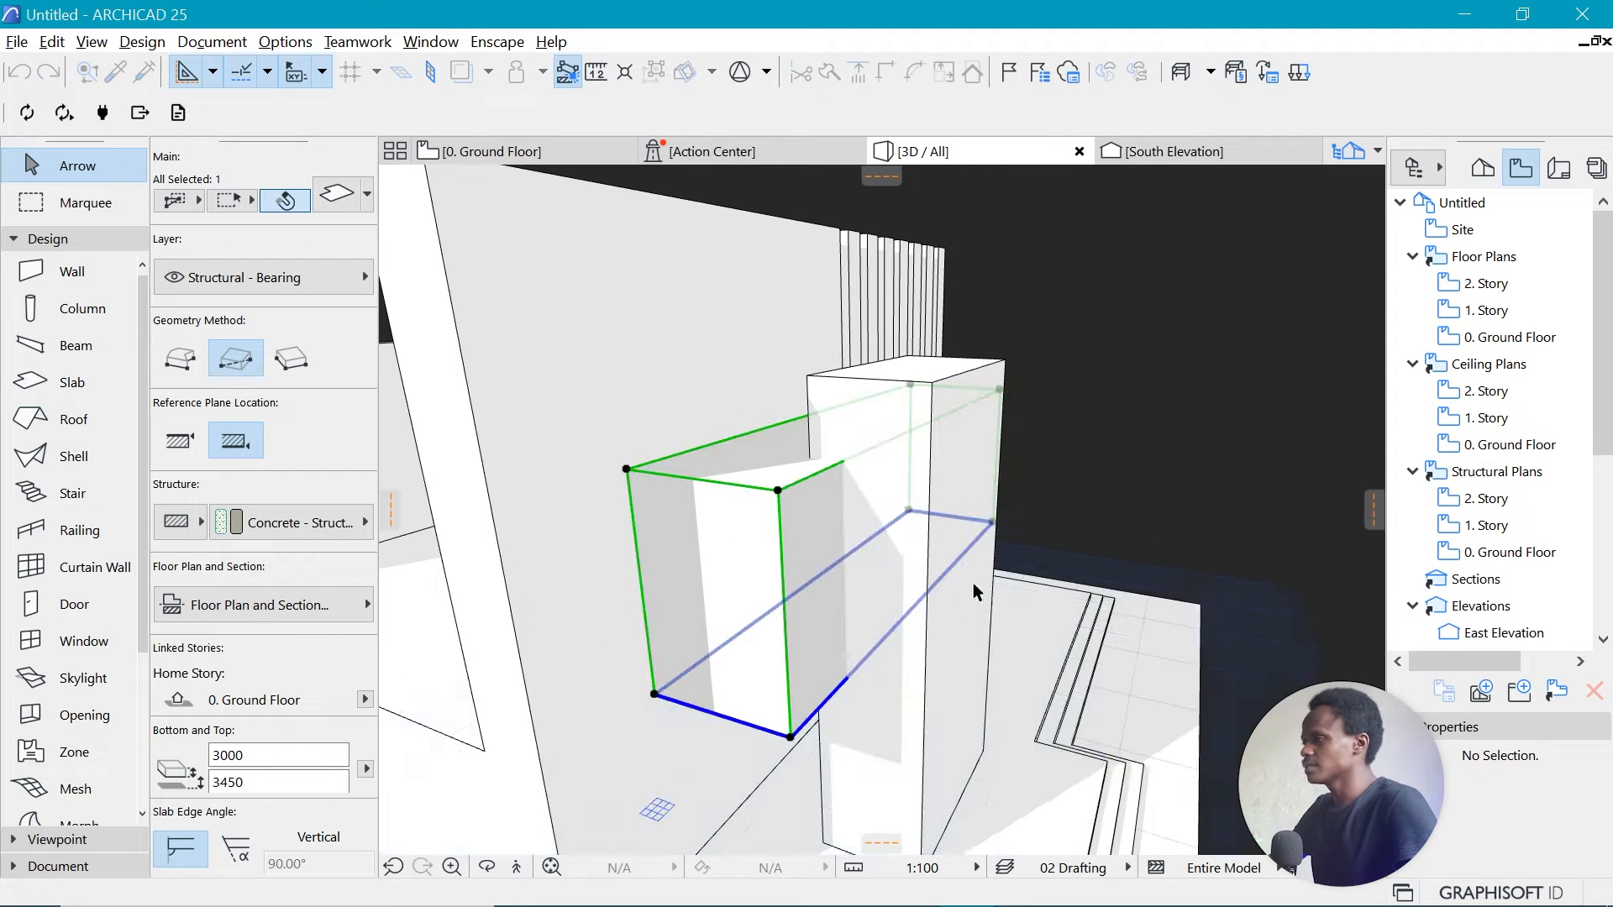
shift+middle_drag(1106, 478, 864, 644)
click(788, 701)
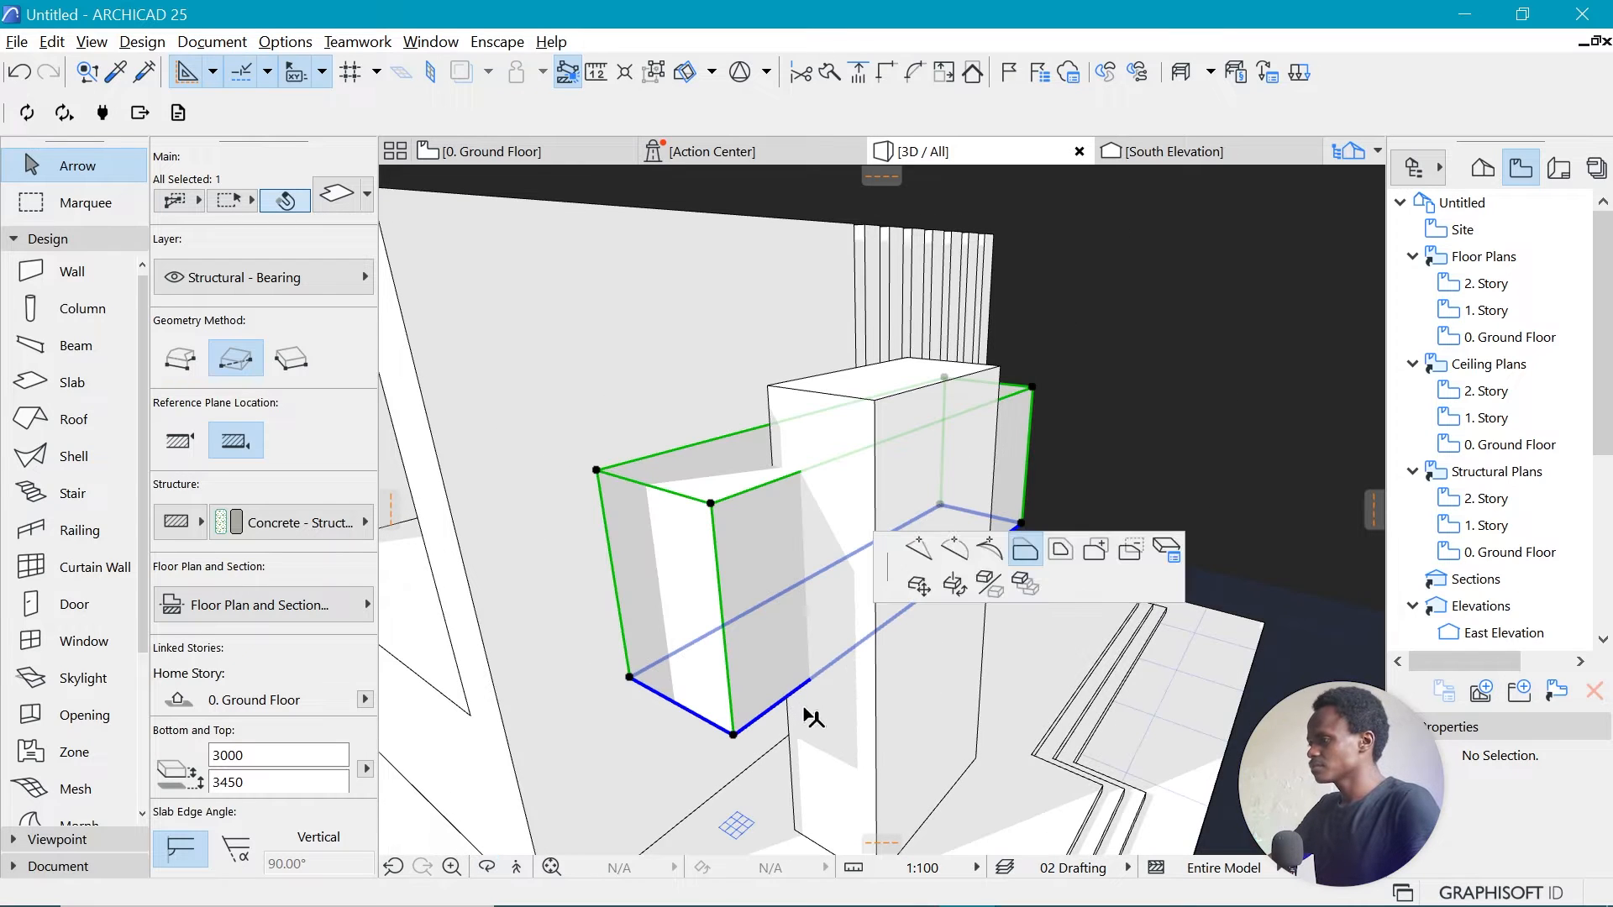
key(Escape)
shift+middle_drag(850, 637, 878, 650)
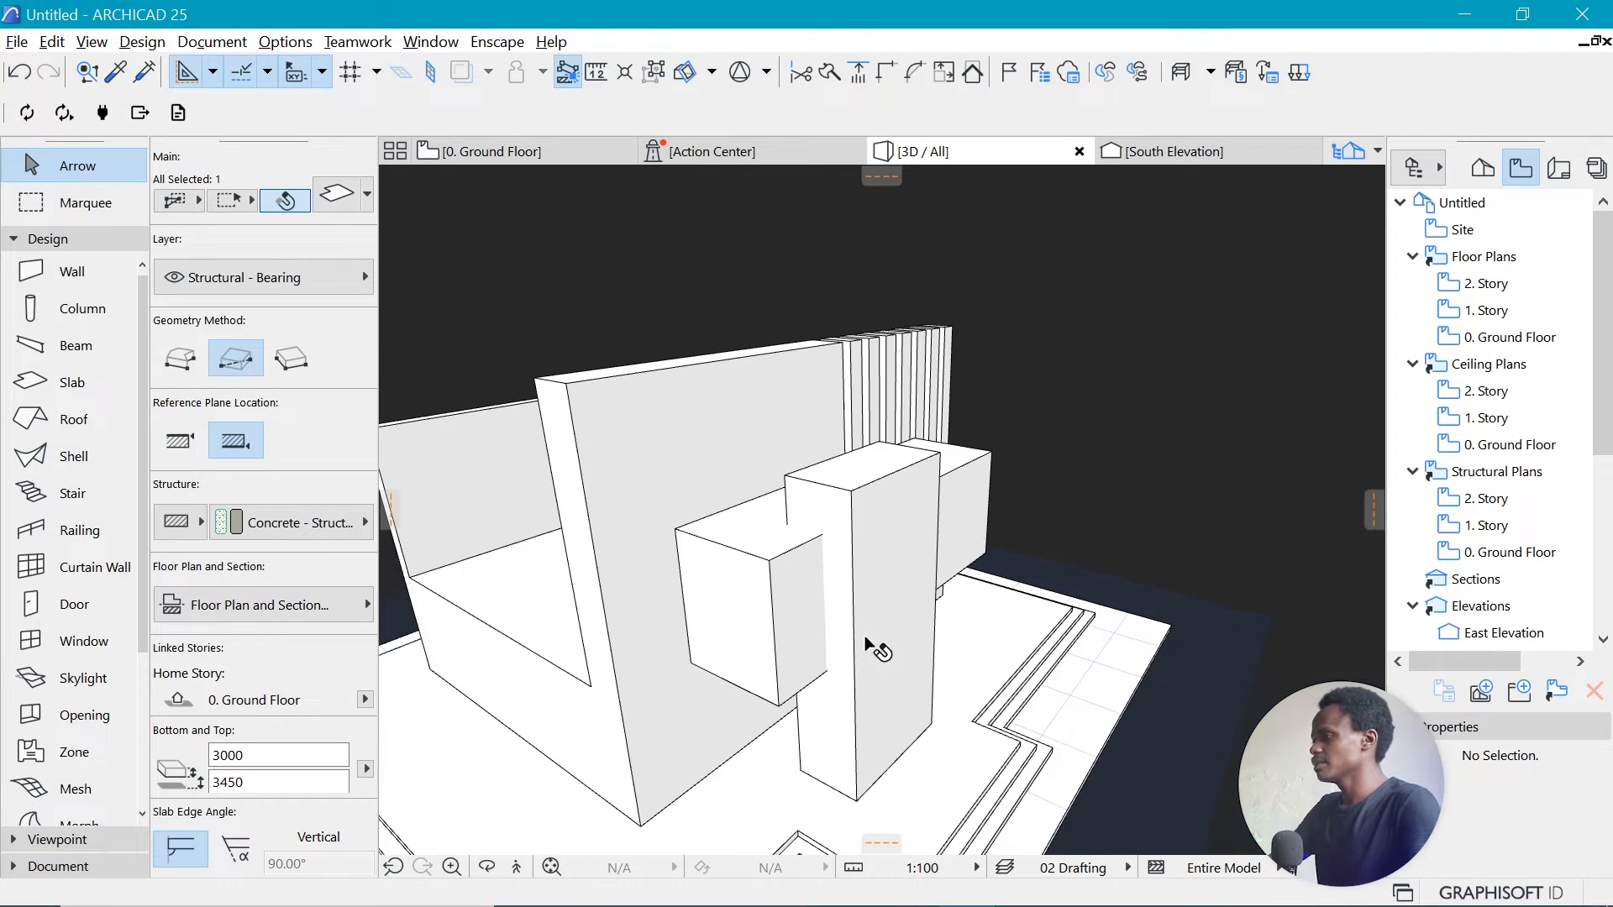
Extend the far end of the raised box outward beyond the row of narrow posts.
shift+middle_drag(1002, 605, 714, 604)
click(714, 605)
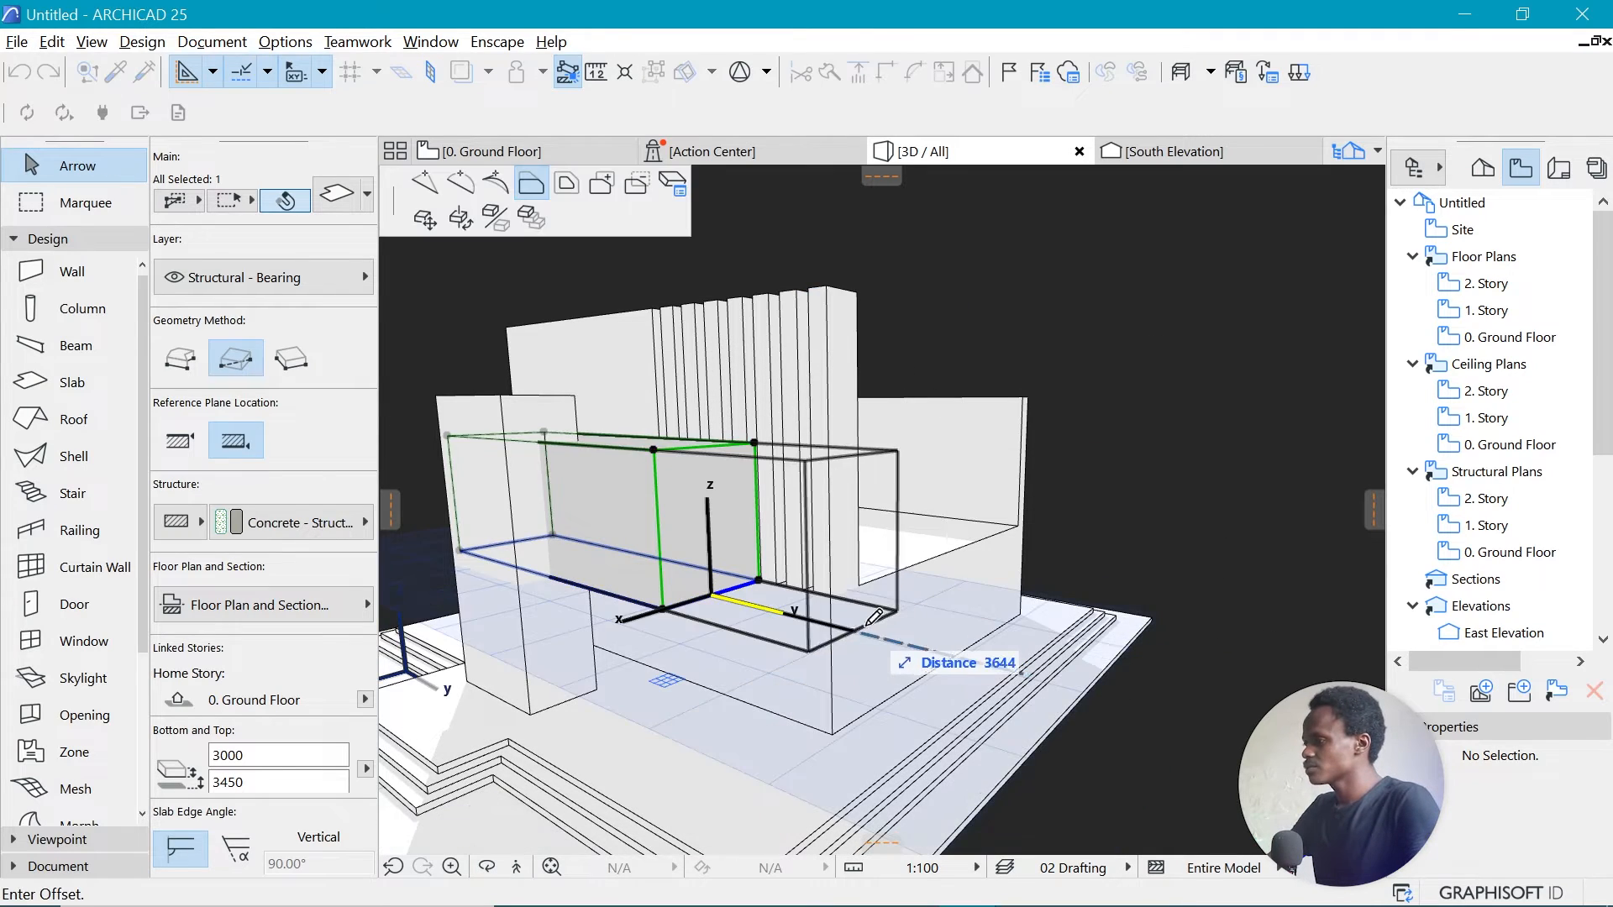
click(990, 561)
shift+middle_drag(799, 471, 969, 598)
scroll(977, 297, down, 3)
shift+middle_drag(977, 296, 956, 528)
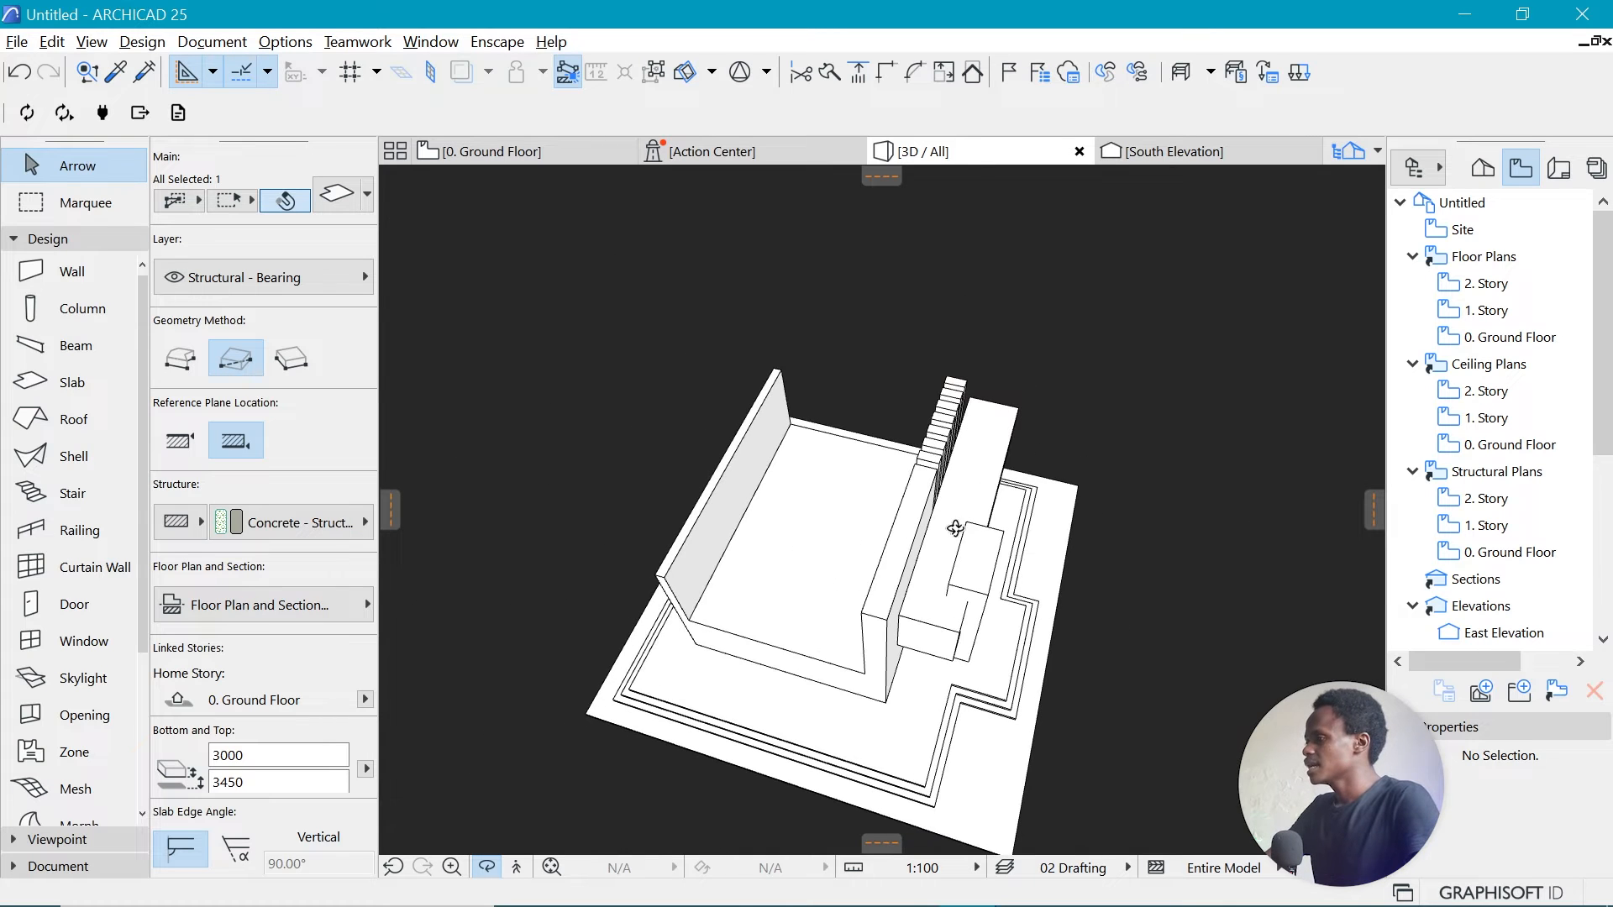
drag(1008, 467, 946, 520)
drag(1144, 629, 1118, 690)
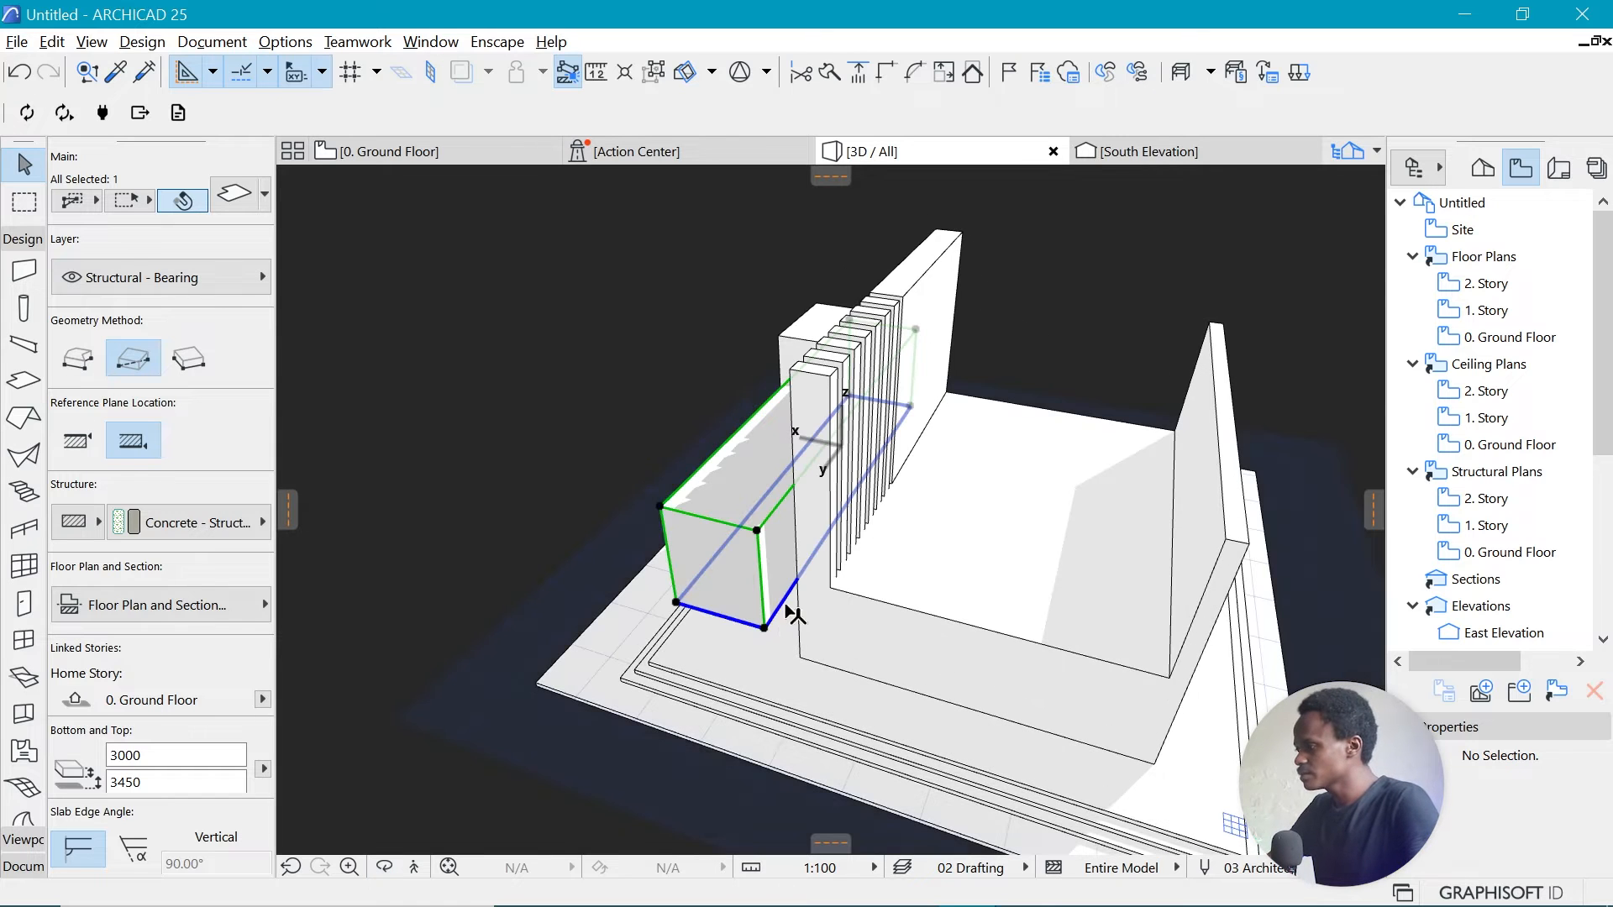
Add a rectangle to the raised box from its far outer corner across the back of the building to the opposite wall's end.
click(729, 624)
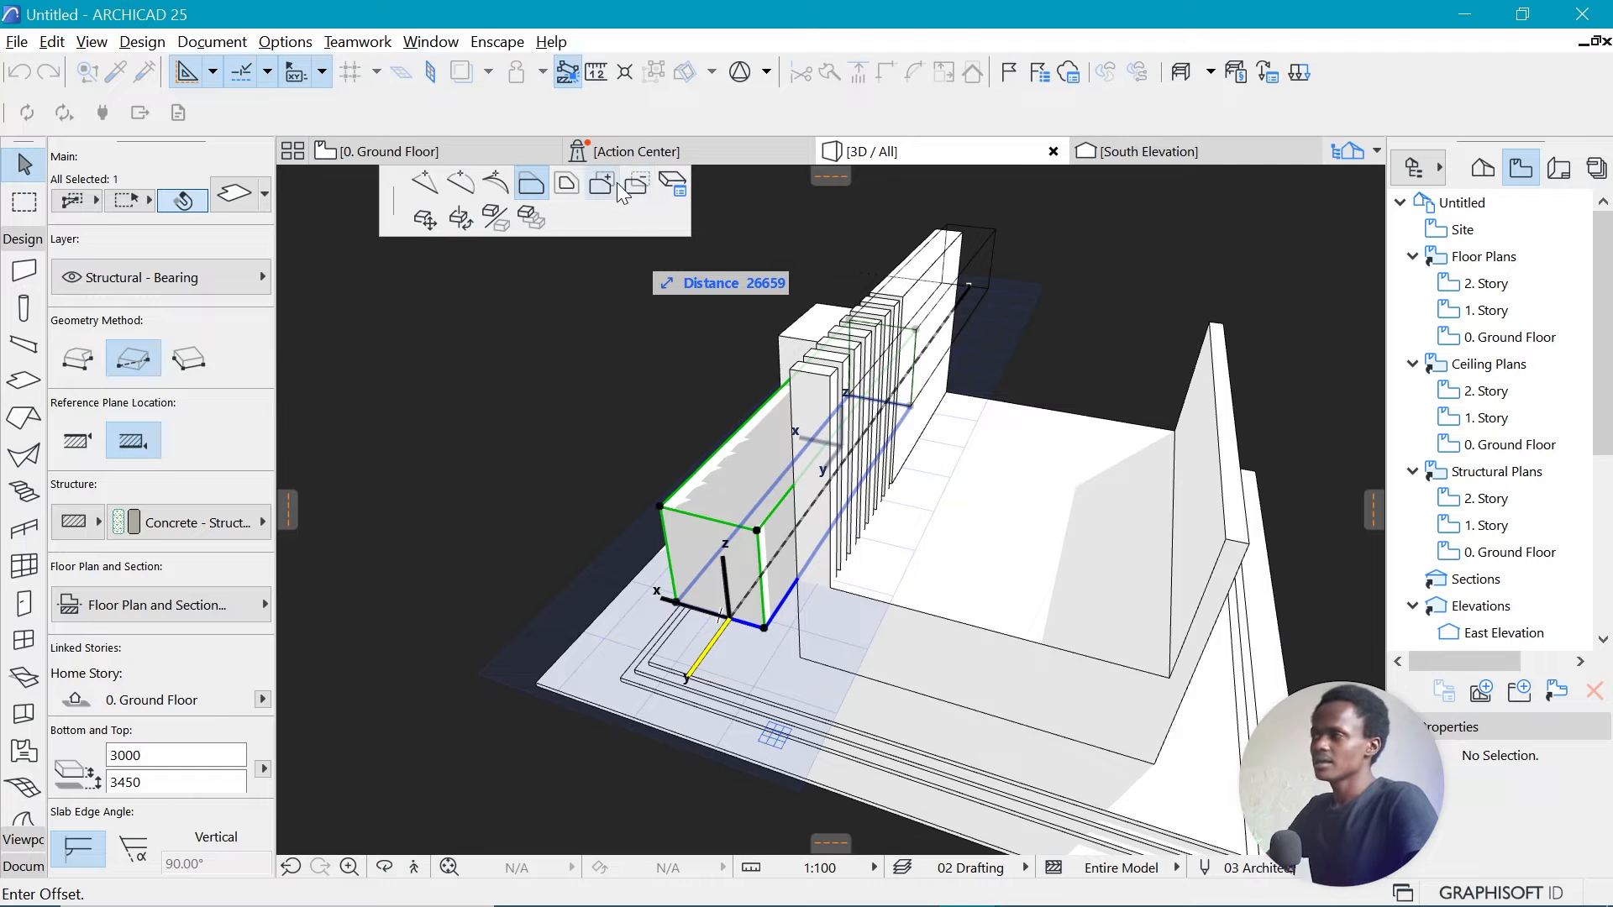
click(600, 191)
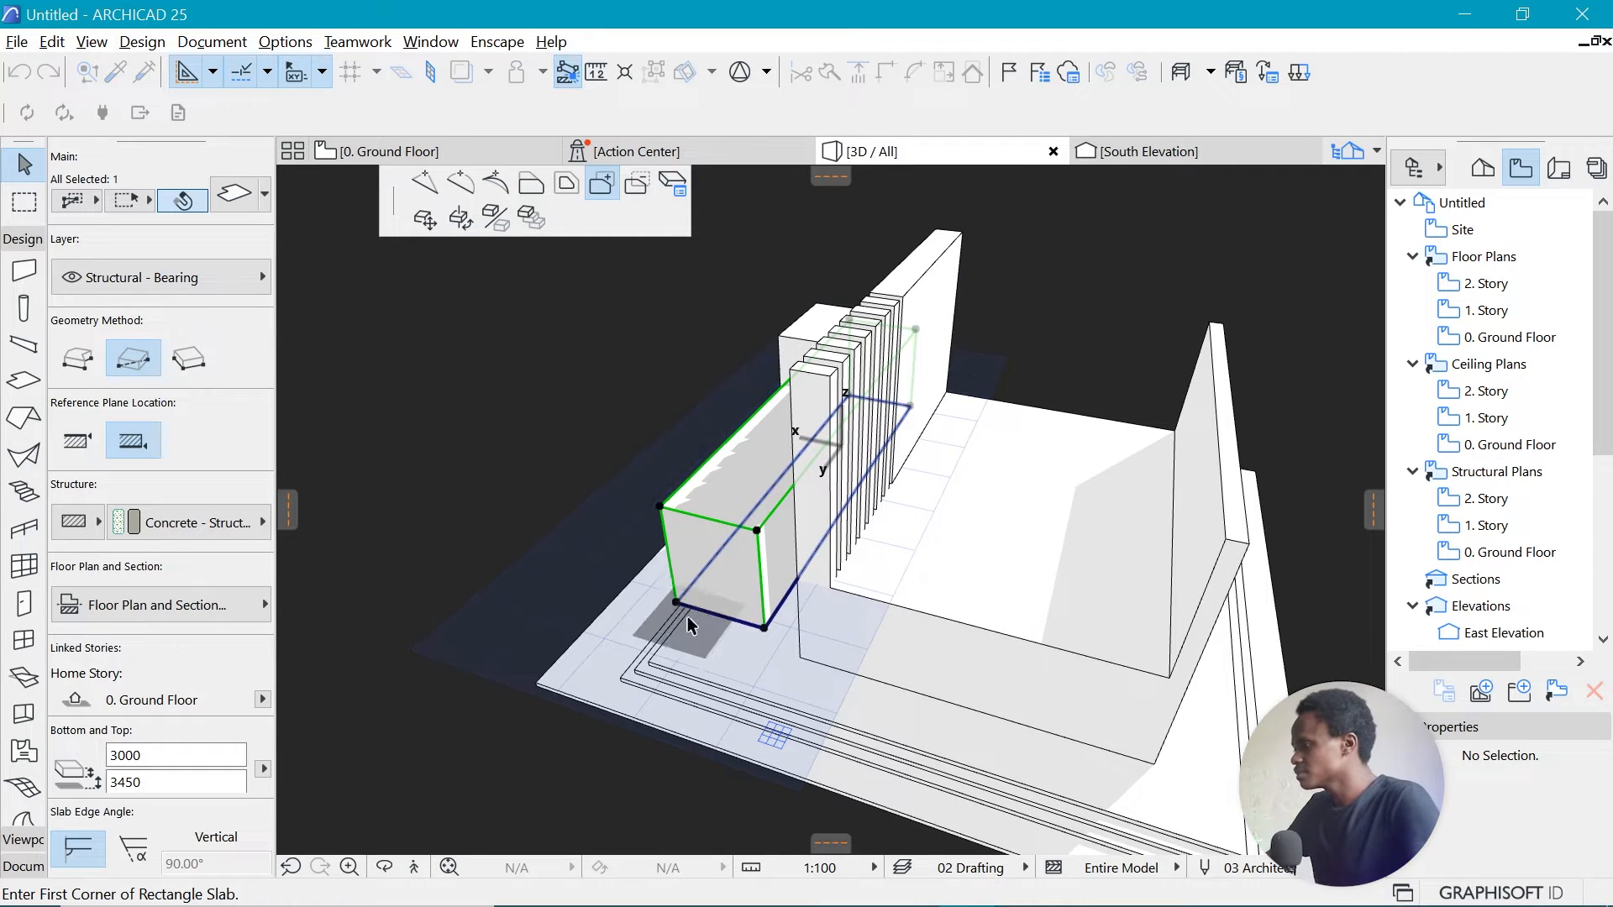
click(678, 603)
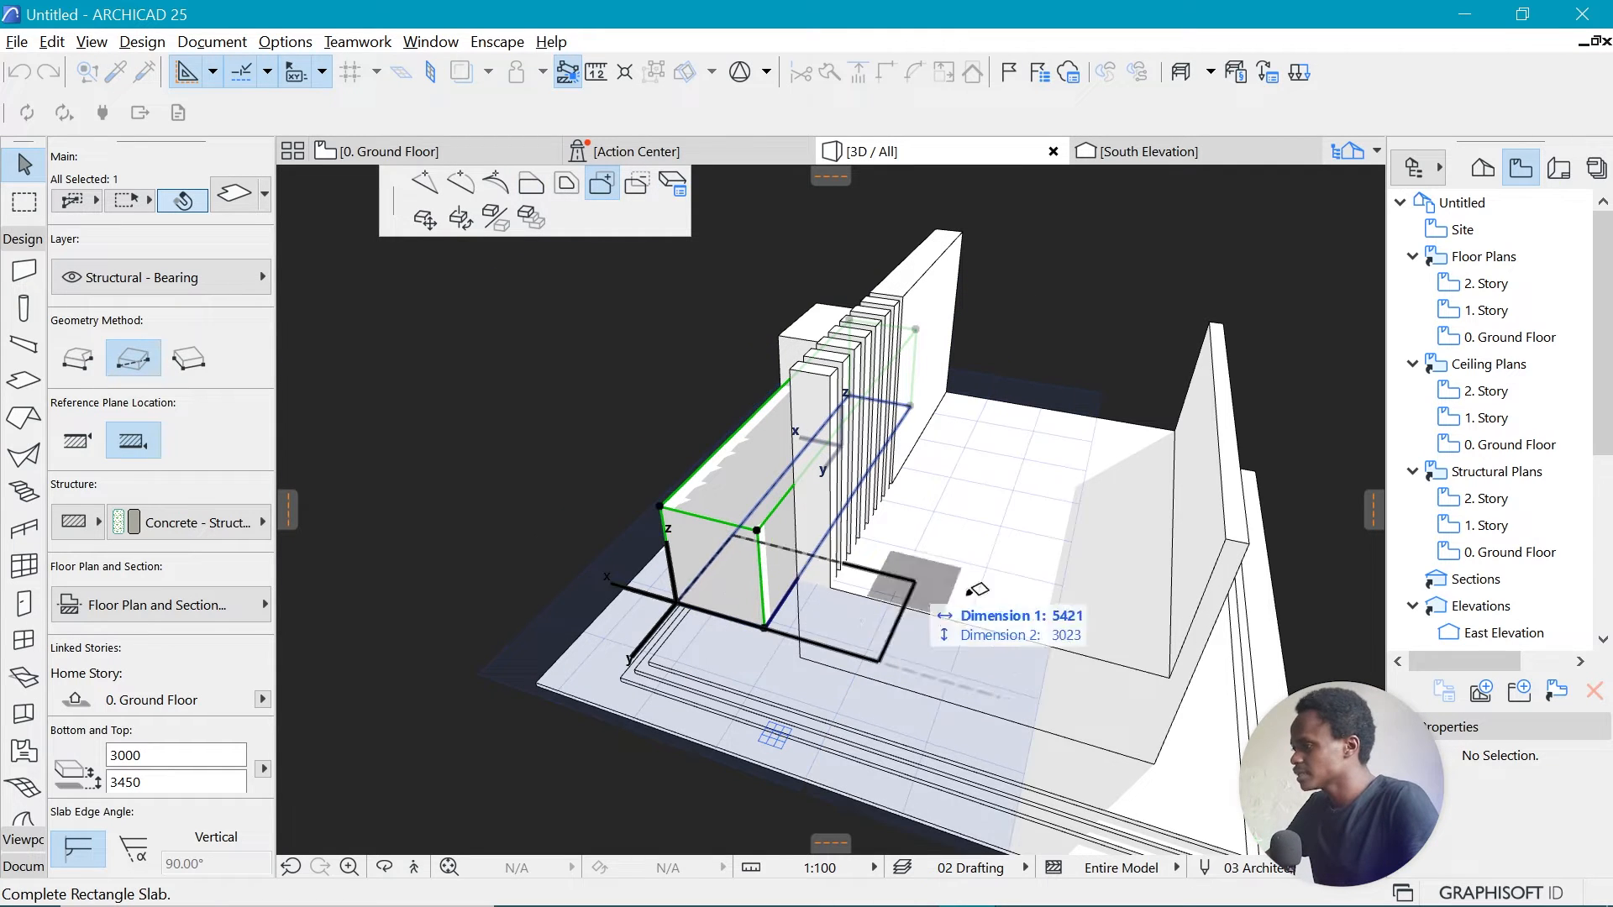
click(1169, 679)
scroll(975, 514, down, 2)
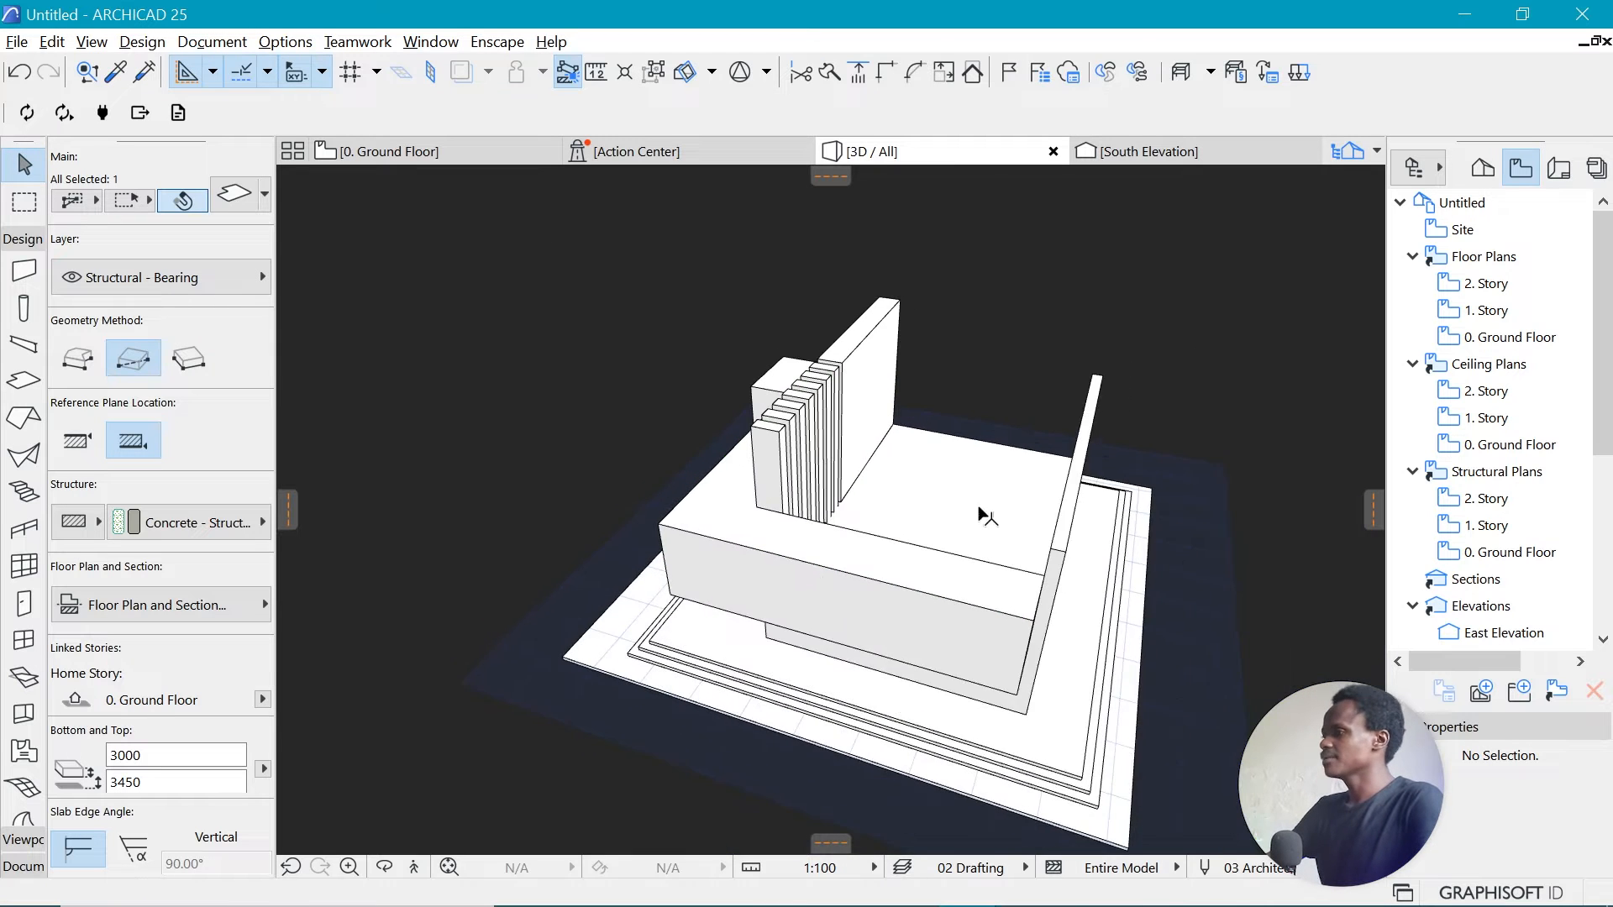
Add another rectangle to the raised slab covering the area between the middle and opposite walls, and compare the model with shot.JPG.
scroll(972, 507, up, 1)
shift+middle_drag(1016, 378, 690, 713)
click(691, 713)
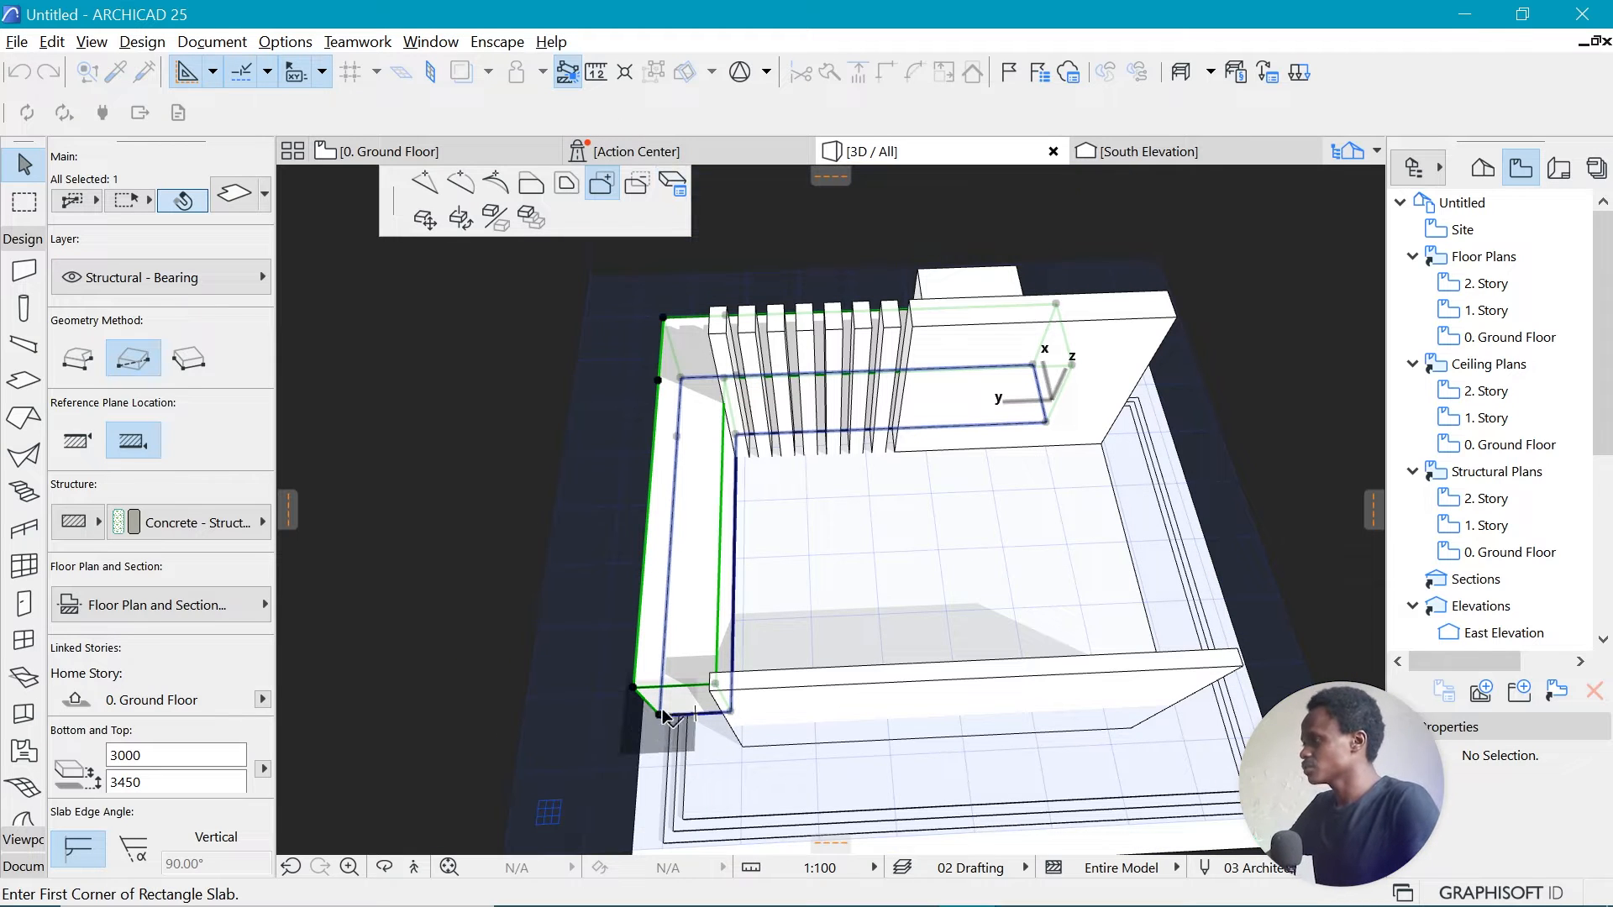
click(659, 721)
scroll(664, 718, down, 3)
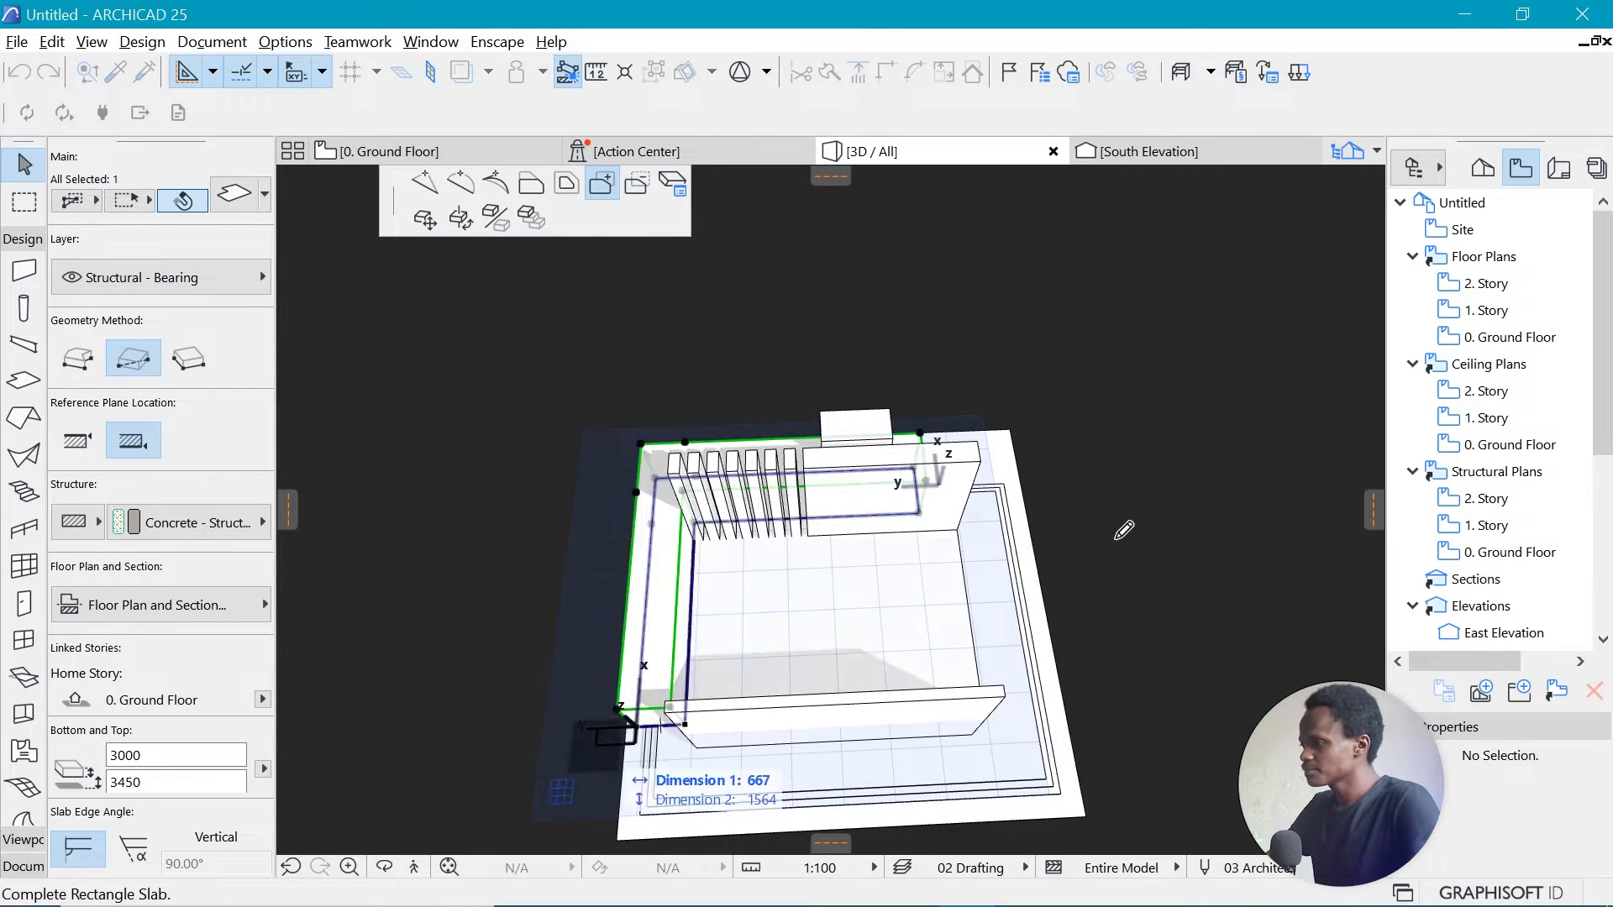
click(946, 495)
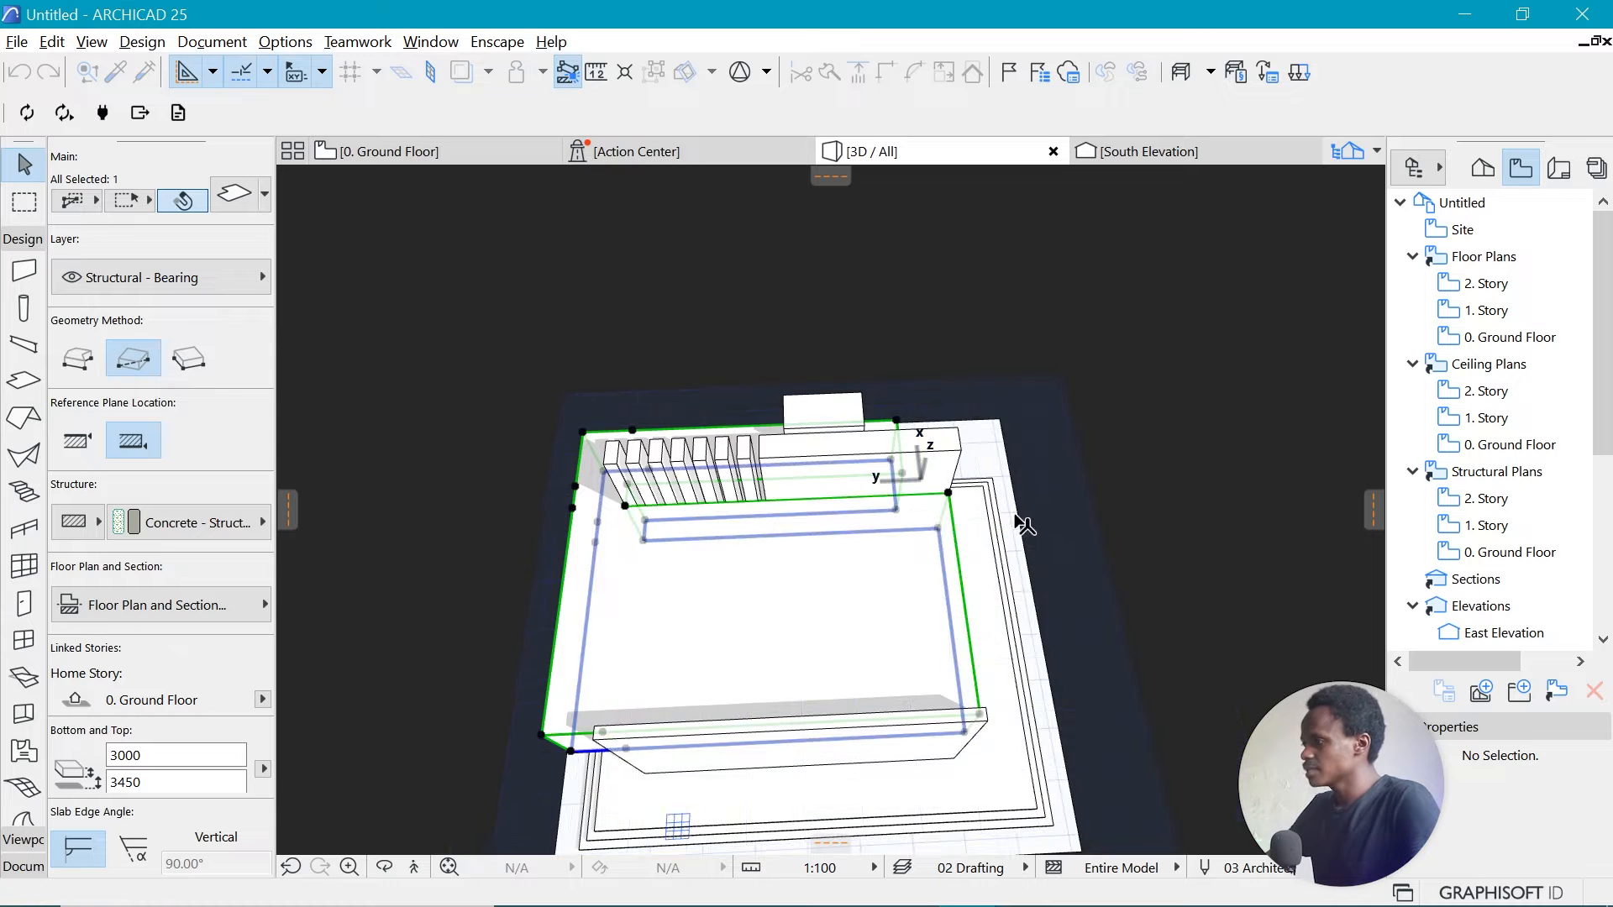
mouse_move(1083, 545)
shift+middle_down()
mouse_move(1083, 504)
mouse_move(798, 420)
mouse_move(723, 407)
mouse_move(825, 443)
mouse_move(688, 464)
shift+middle_up()
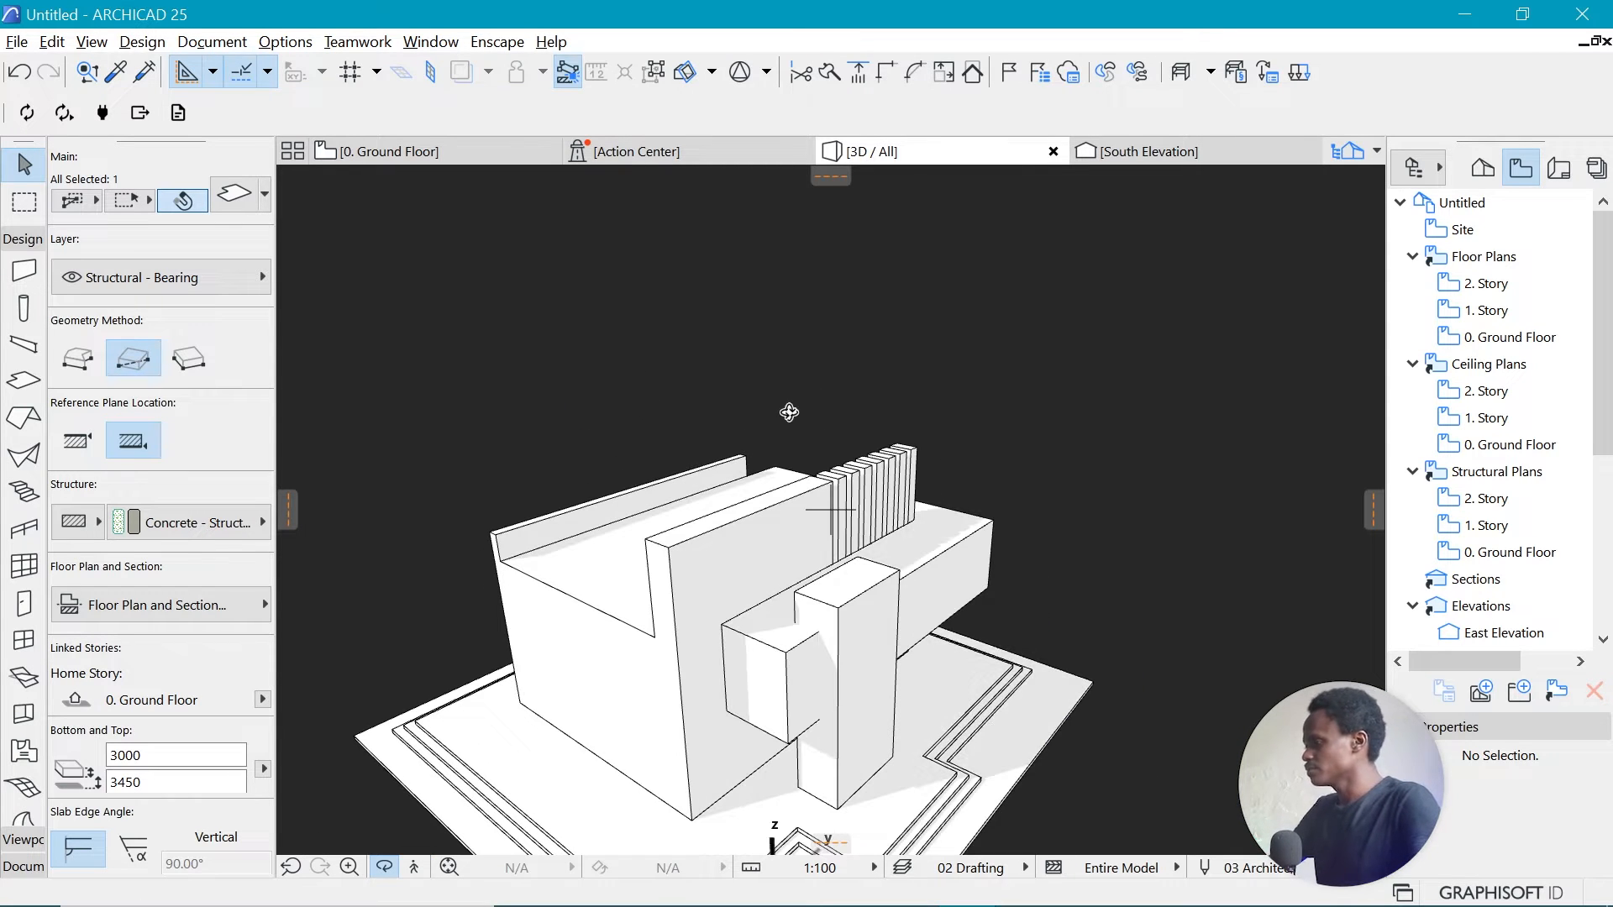
key(alt+Tab)
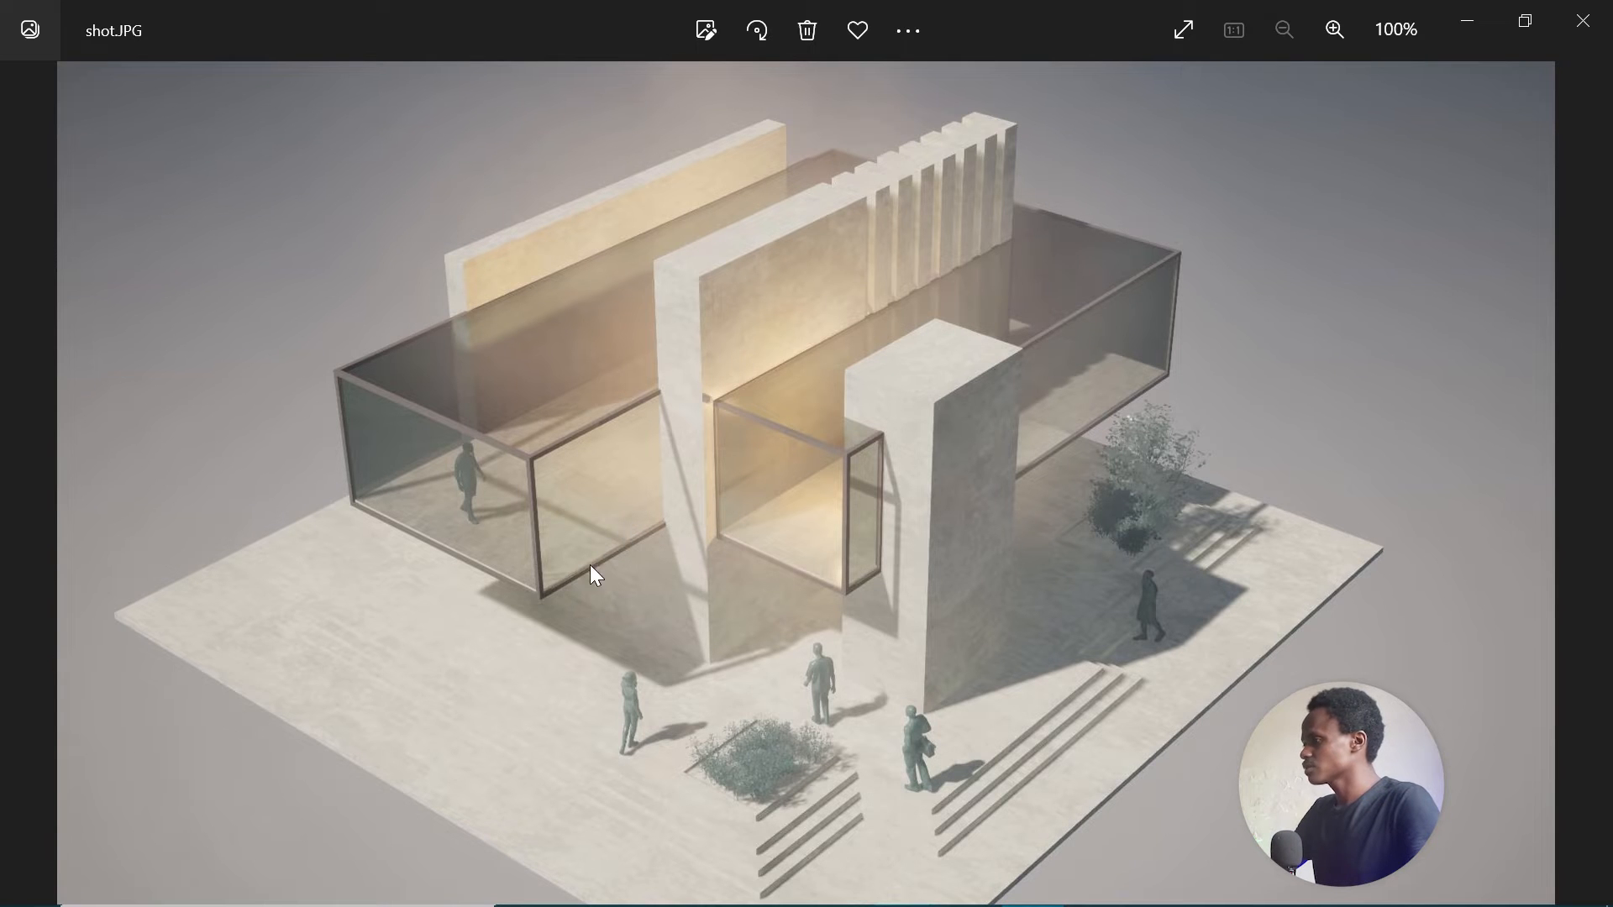
Offset the near end edge of the raised box outward so it projects past the end of the opposite wall.
key(alt+Tab)
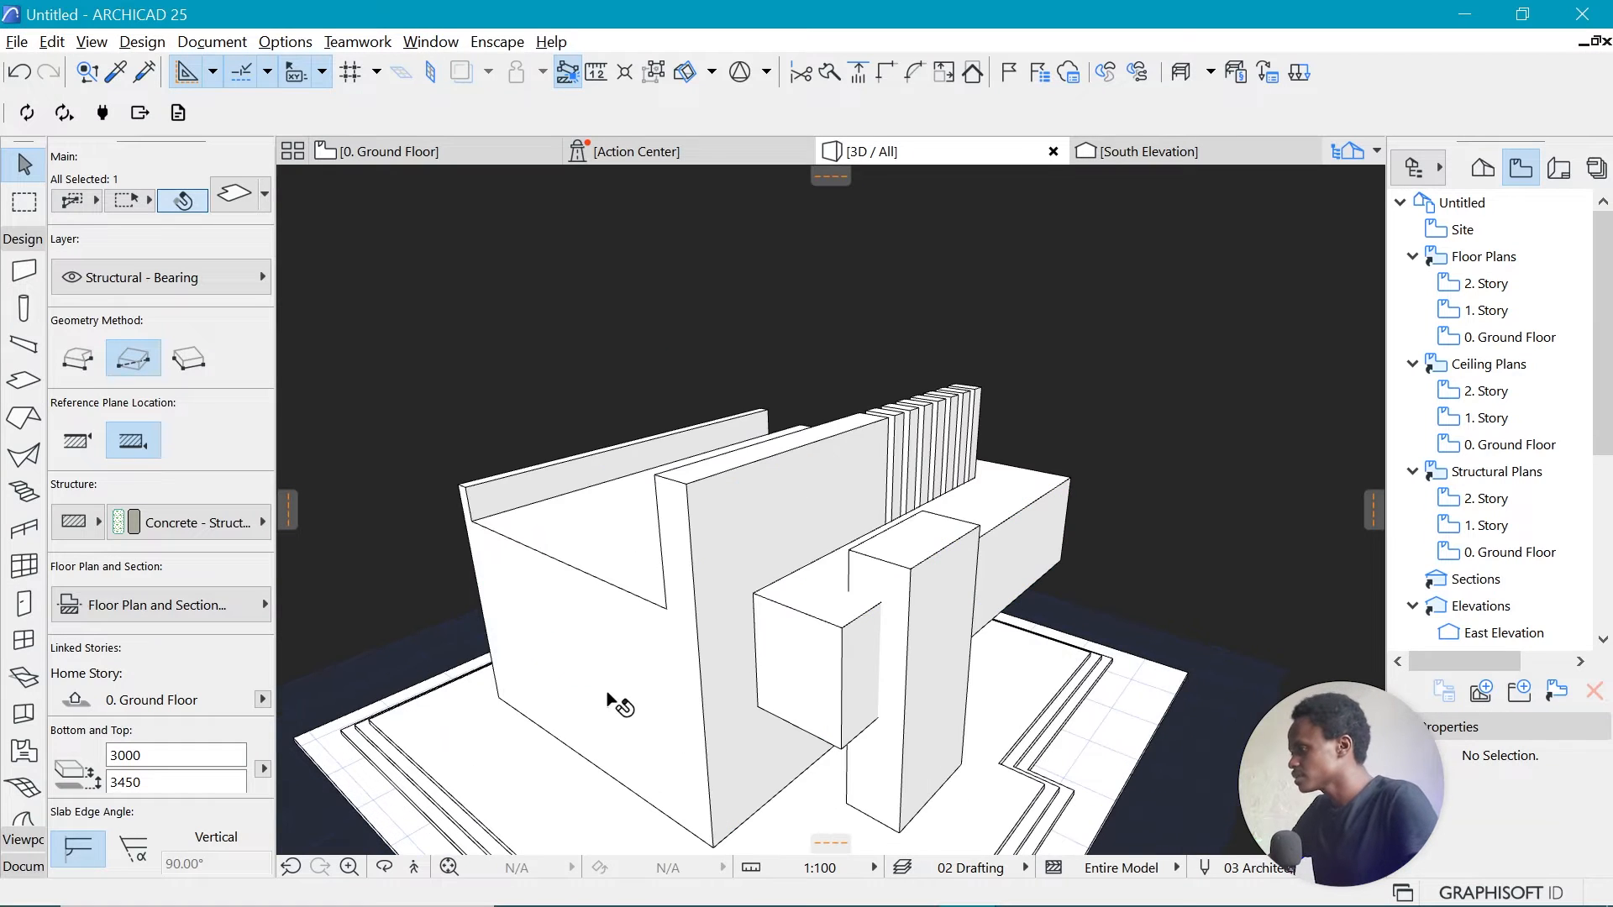
click(571, 663)
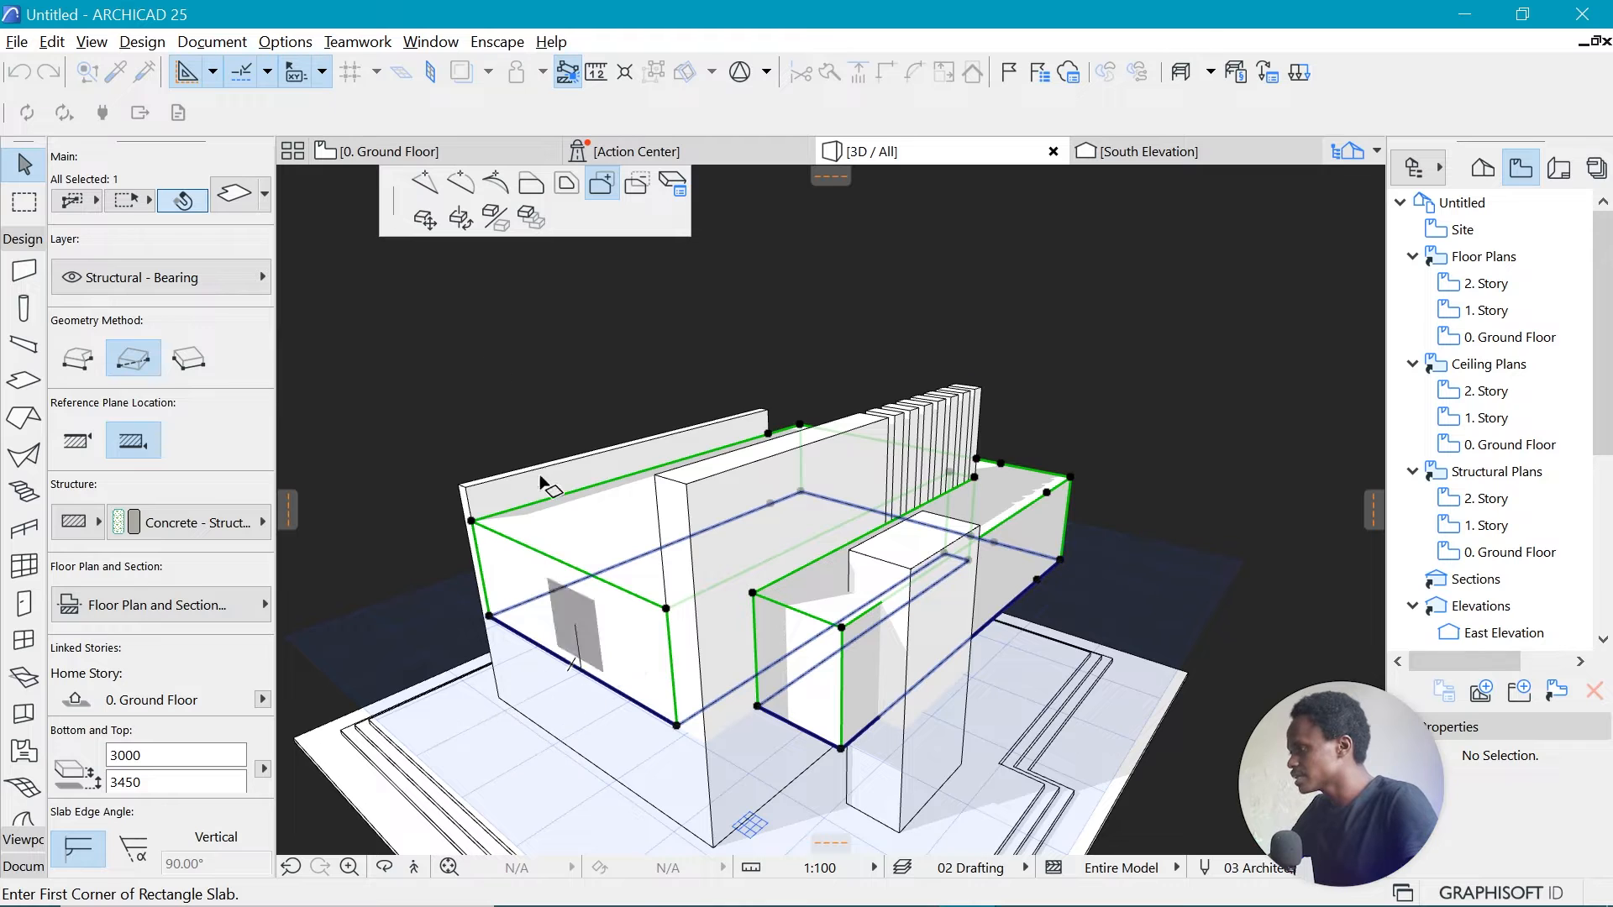
click(531, 183)
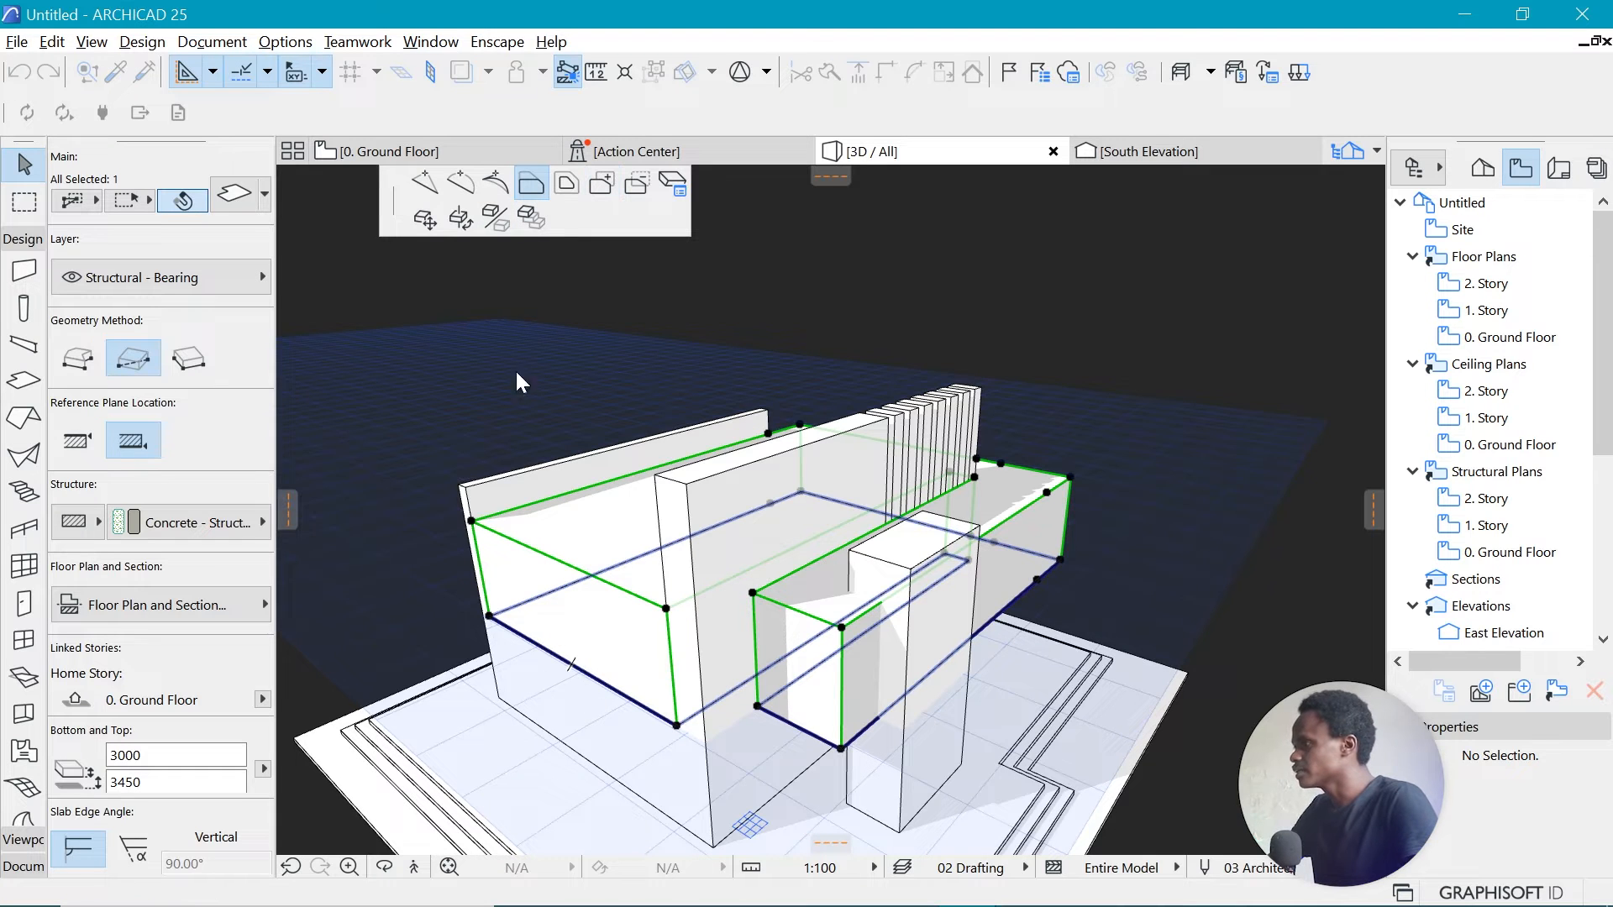
click(566, 748)
shift+middle_drag(793, 634, 1010, 632)
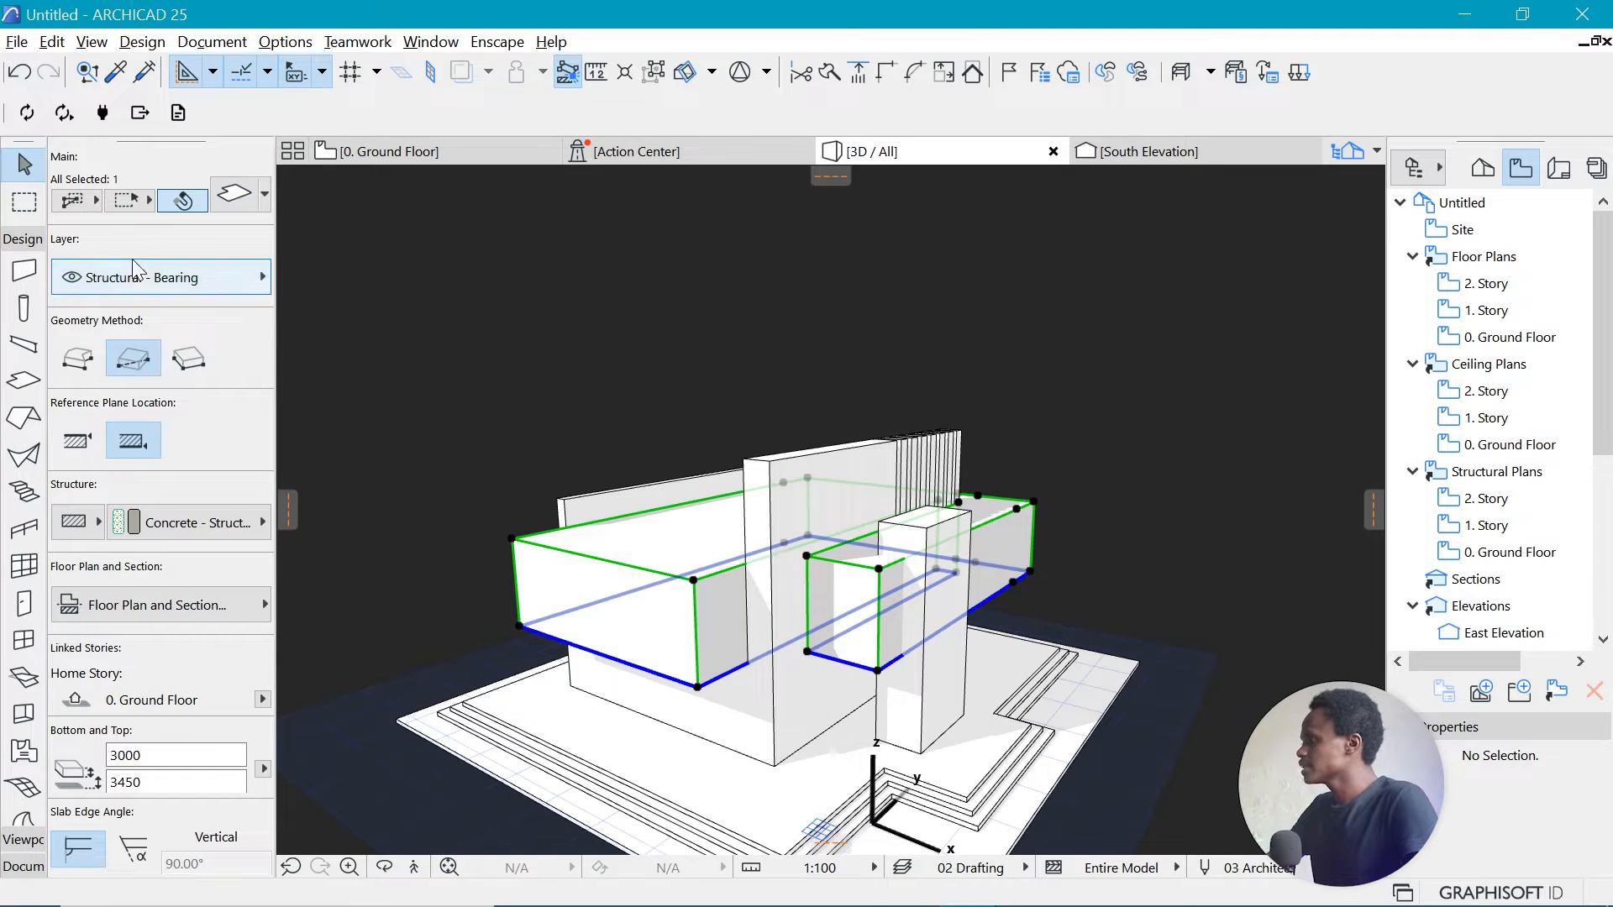
Set the raised box's building material to EF-05 Glass and deselect it.
click(190, 525)
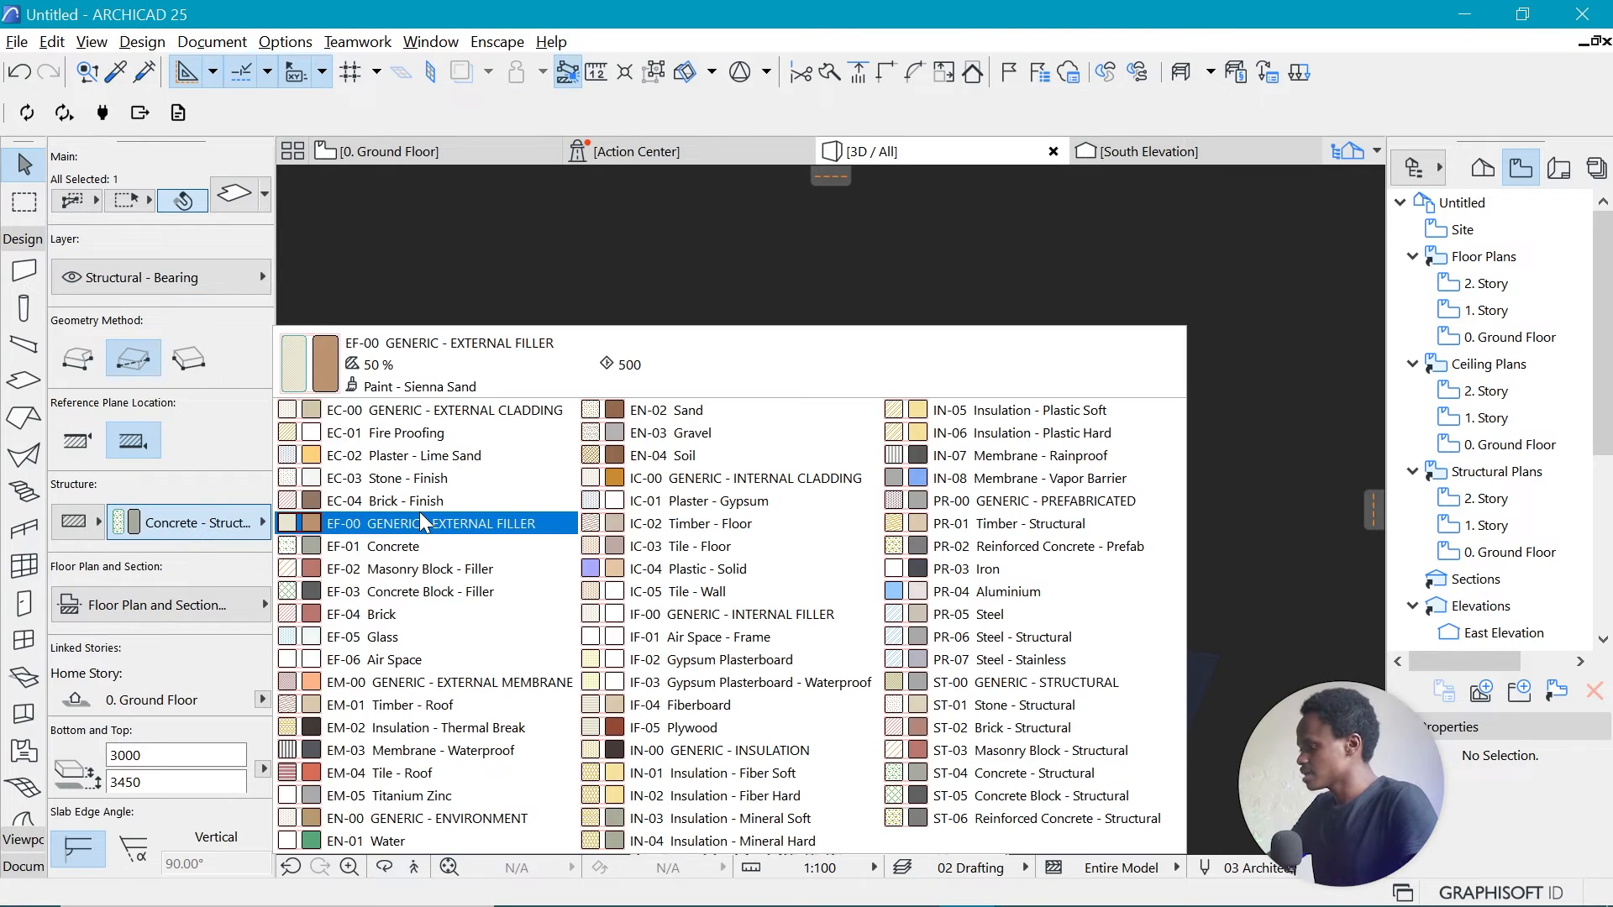
click(371, 637)
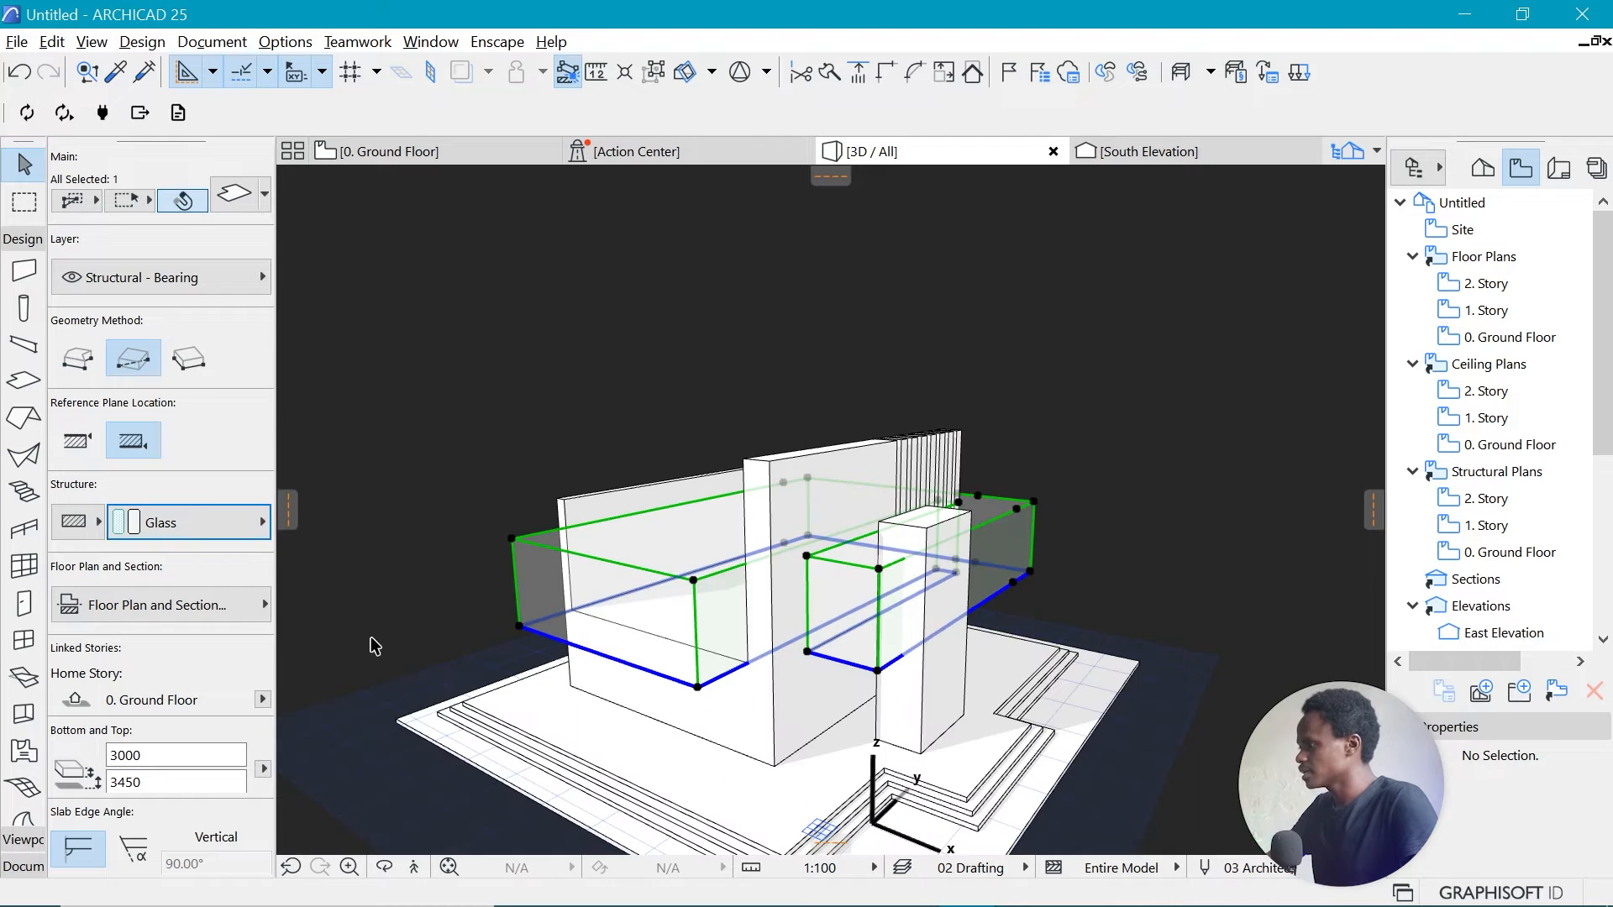
click(1151, 442)
scroll(1094, 462, down, 3)
scroll(1019, 504, up, 3)
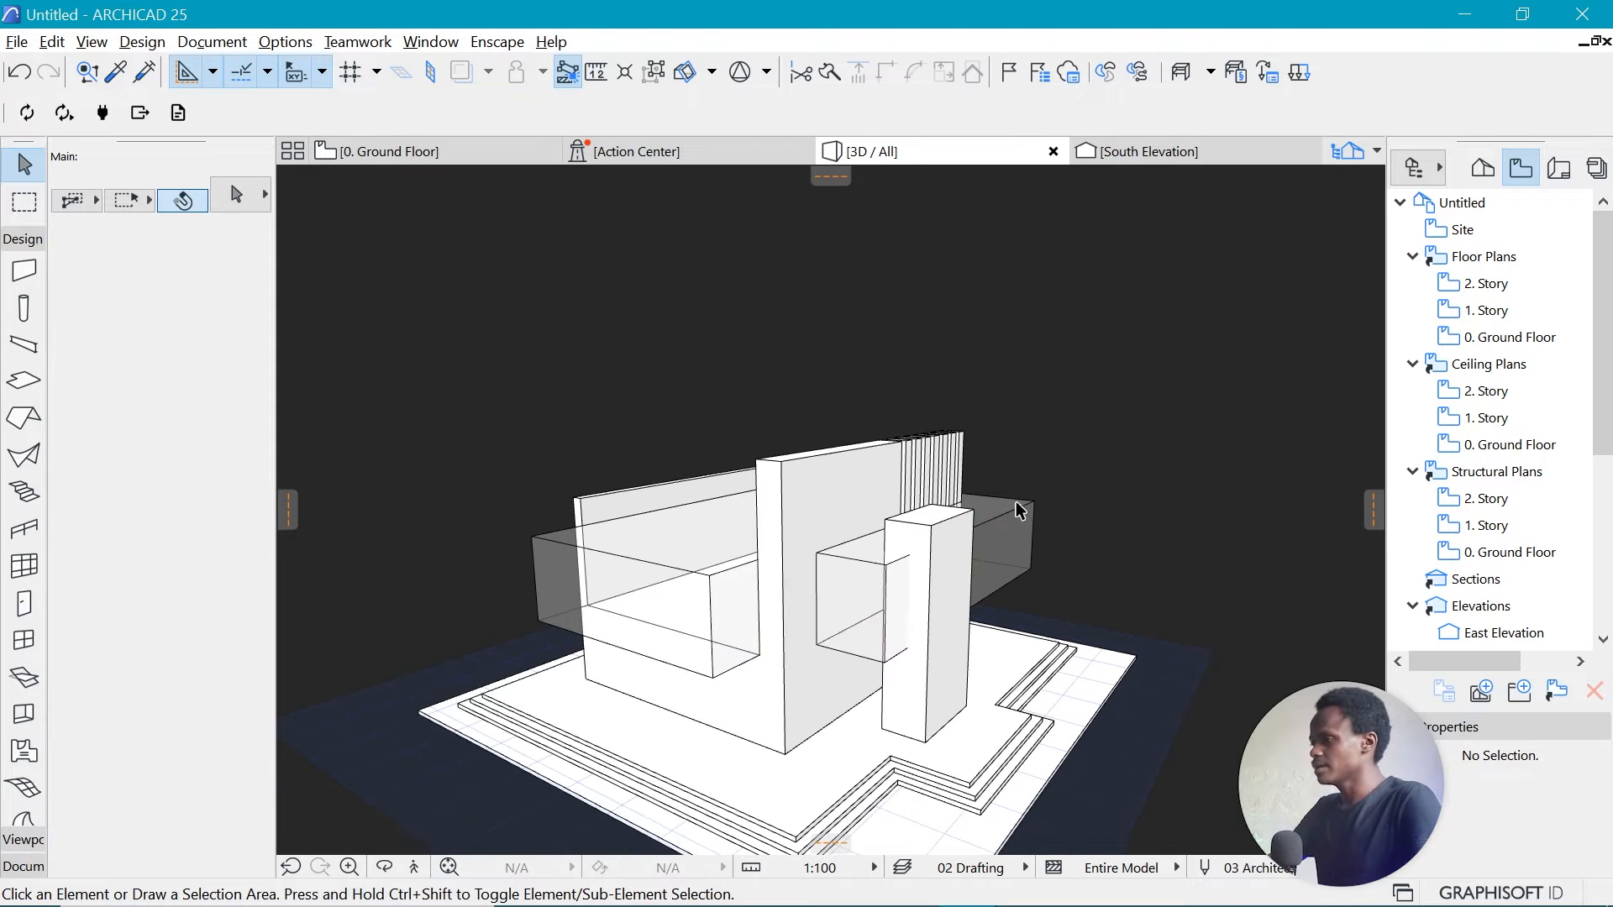
Move the redundant node on the glass box's outer lower edge onto the adjacent far outer corner.
click(1019, 510)
shift+middle_drag(1141, 422, 934, 496)
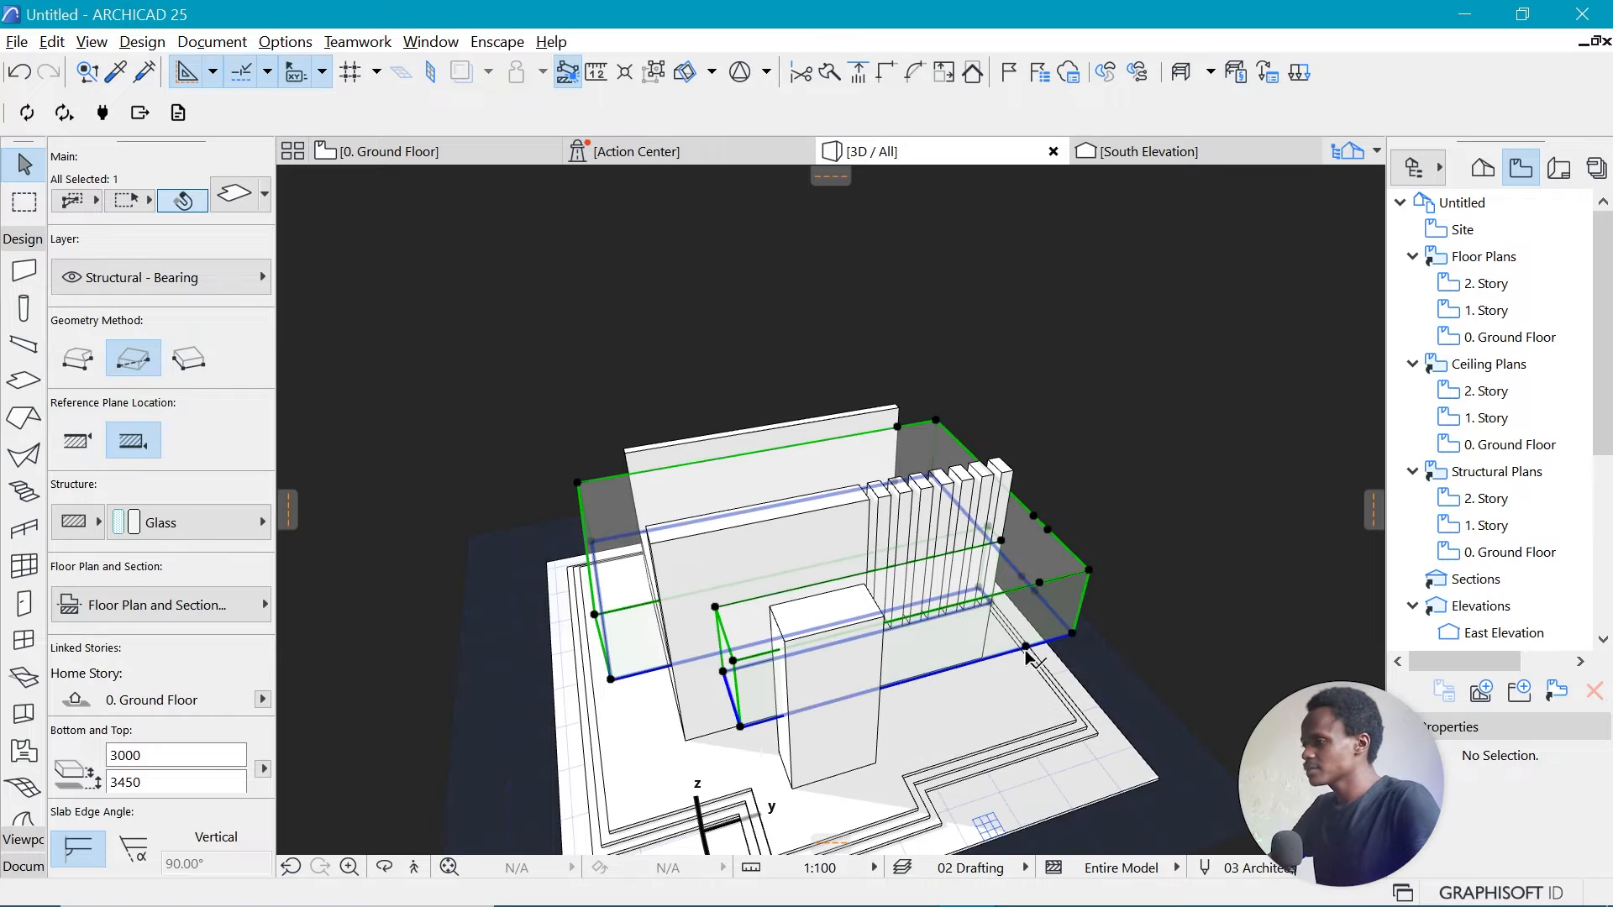
click(1026, 646)
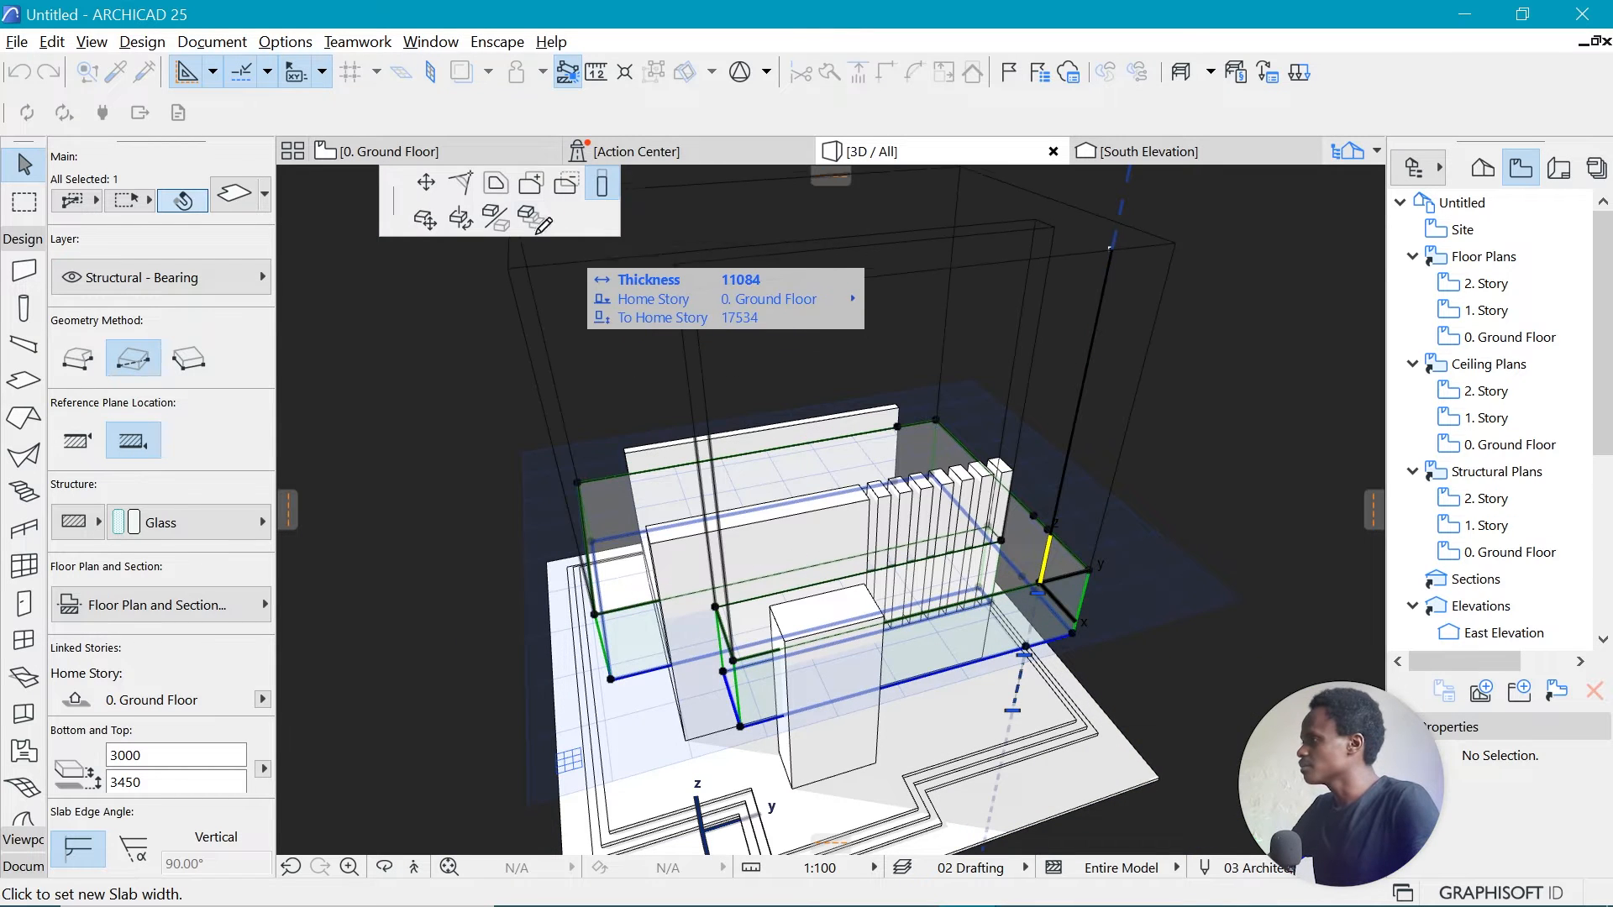
click(438, 184)
click(1078, 635)
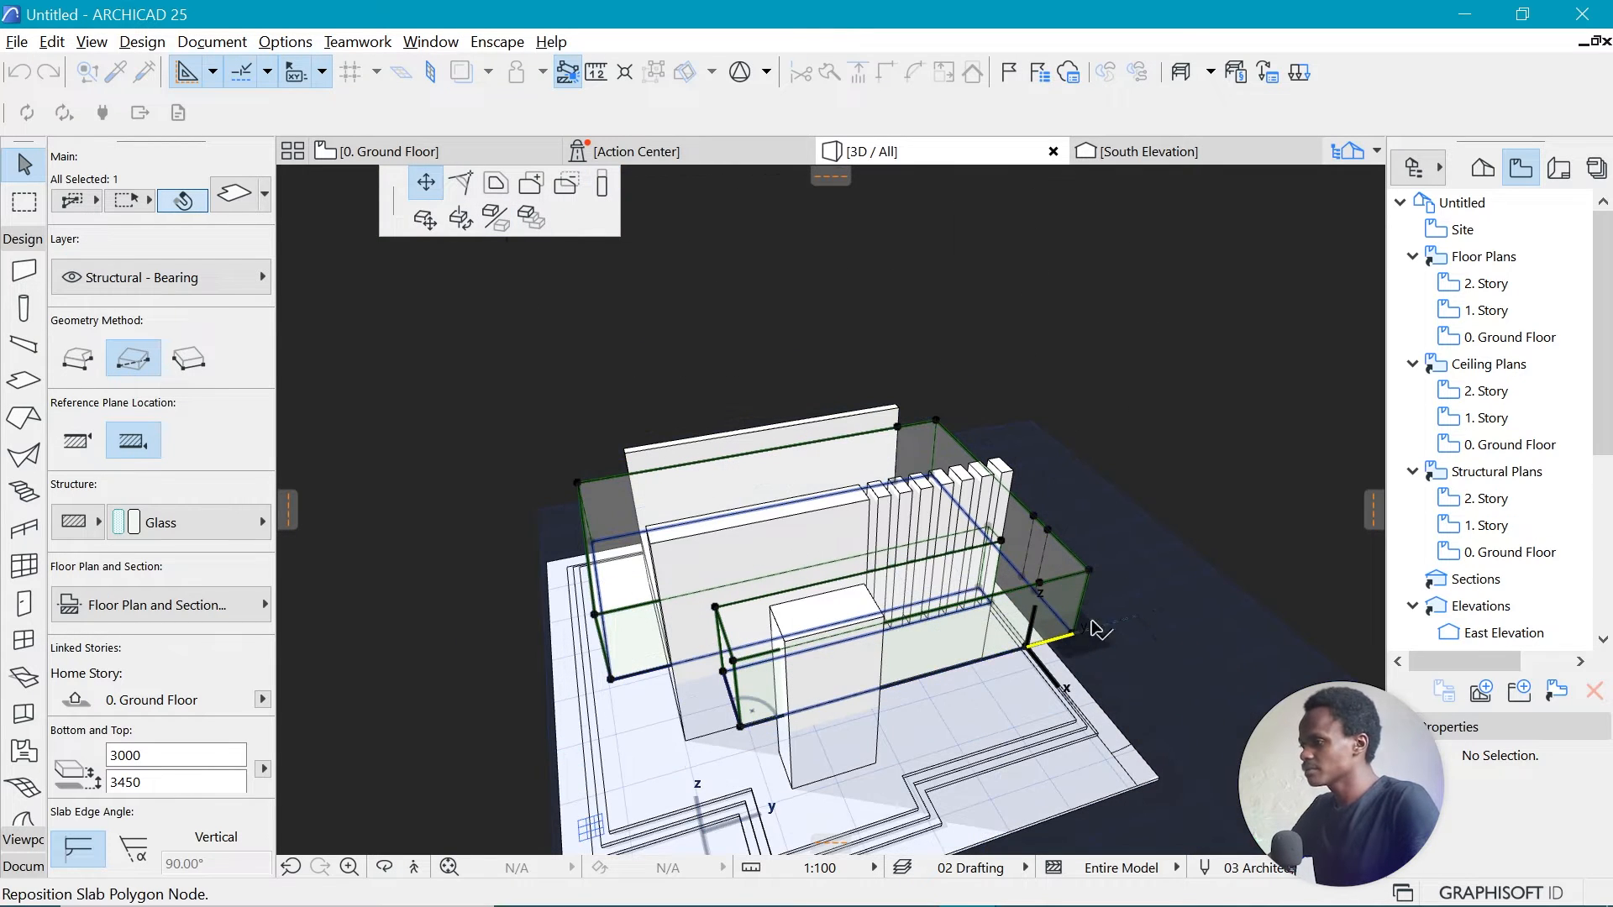
Move the extra node at the opposite wall's far end onto the glass box's back corner.
shift+middle_drag(1110, 332, 1085, 346)
scroll(788, 381, up, 5)
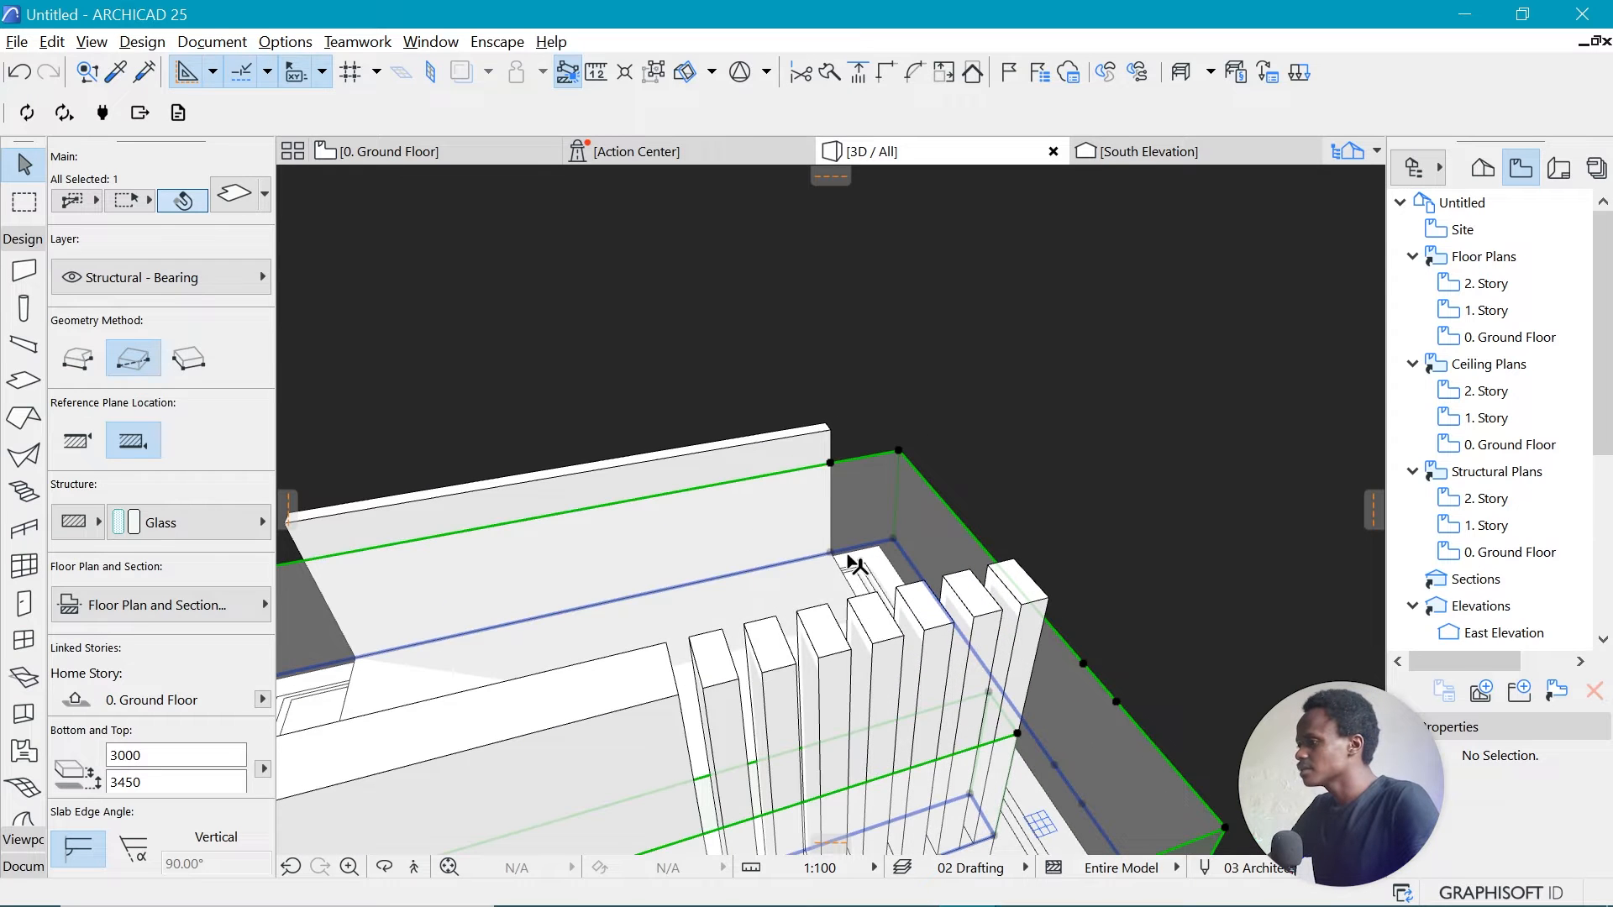
click(829, 553)
click(895, 538)
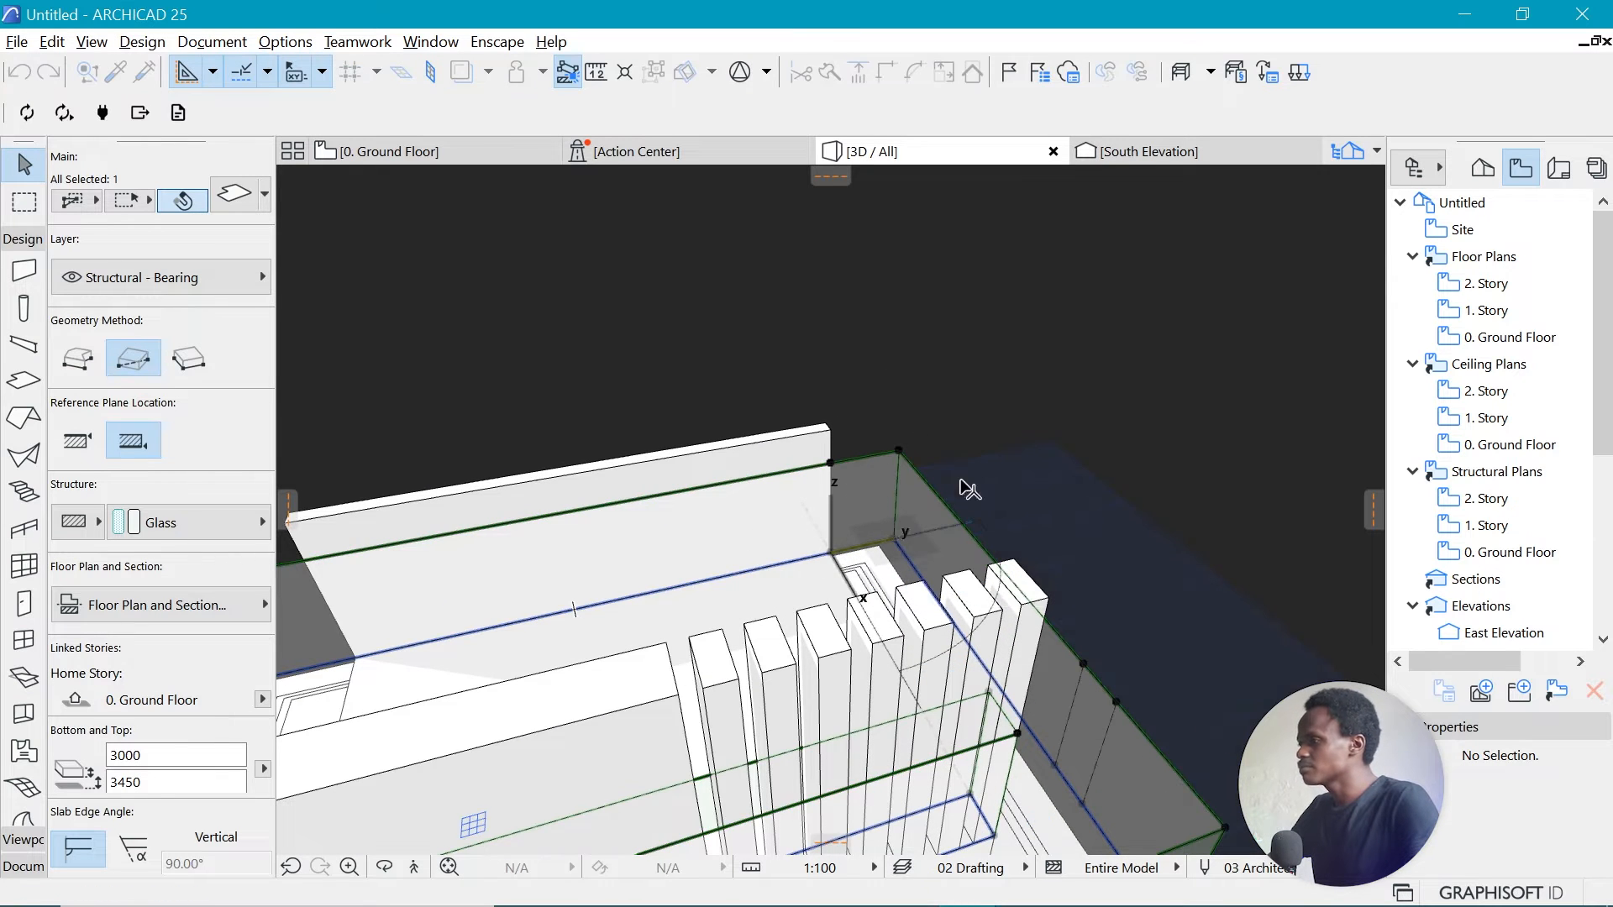
Merge the leftover node on the far end's upper edge, beside the narrow posts, into the outer corner and deselect the box.
scroll(1042, 454, down, 3)
shift+middle_drag(1105, 469, 1091, 533)
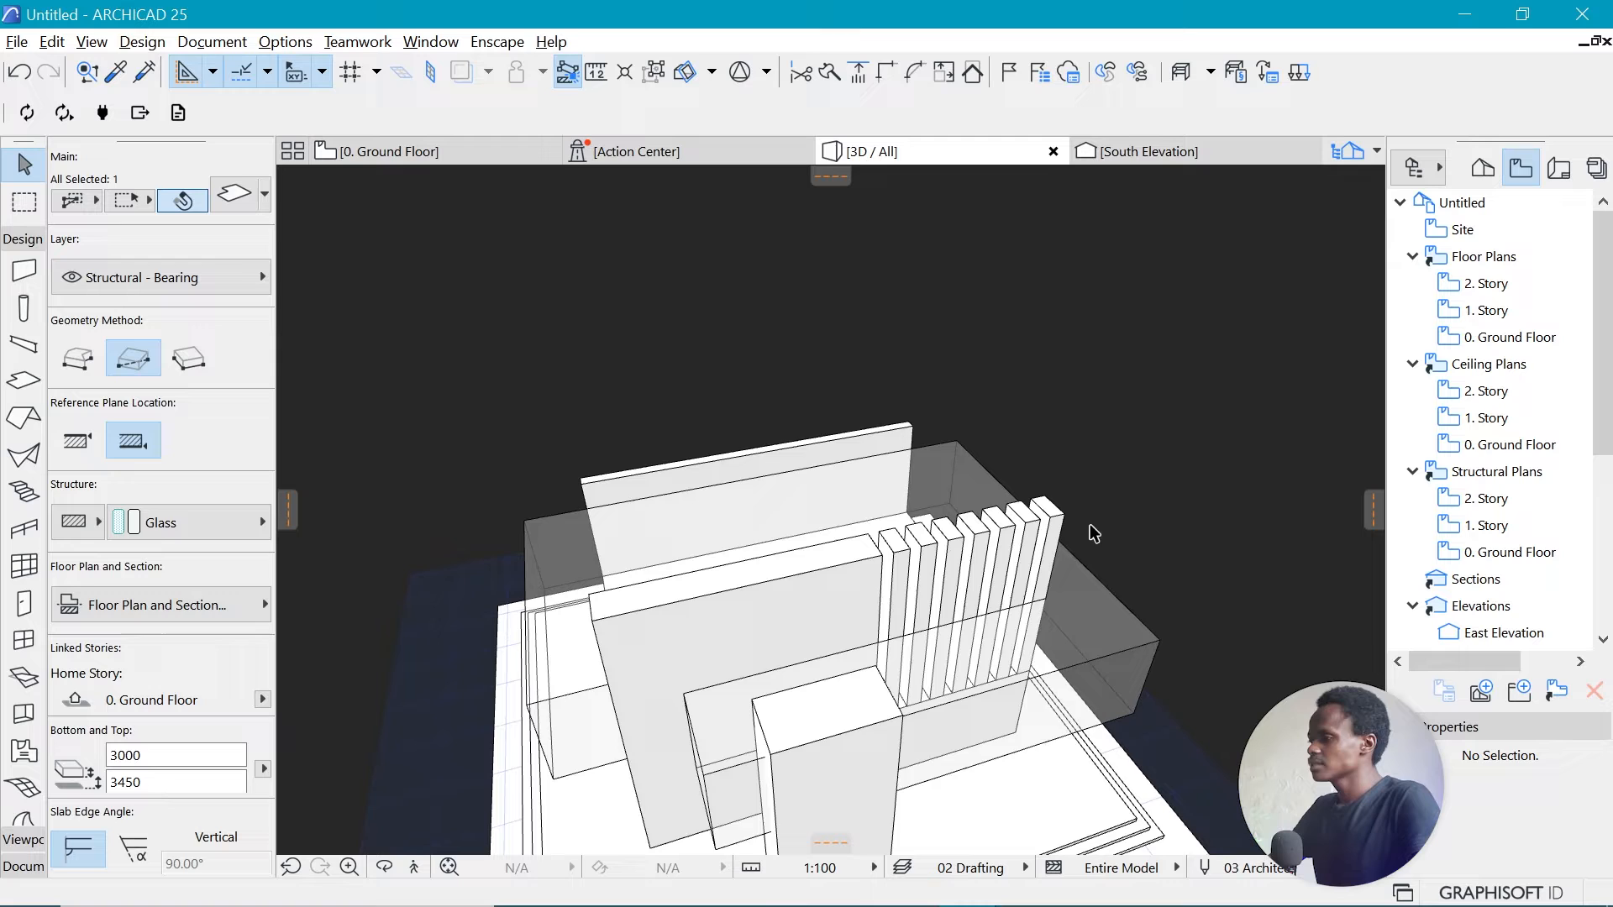
click(1102, 583)
click(1160, 640)
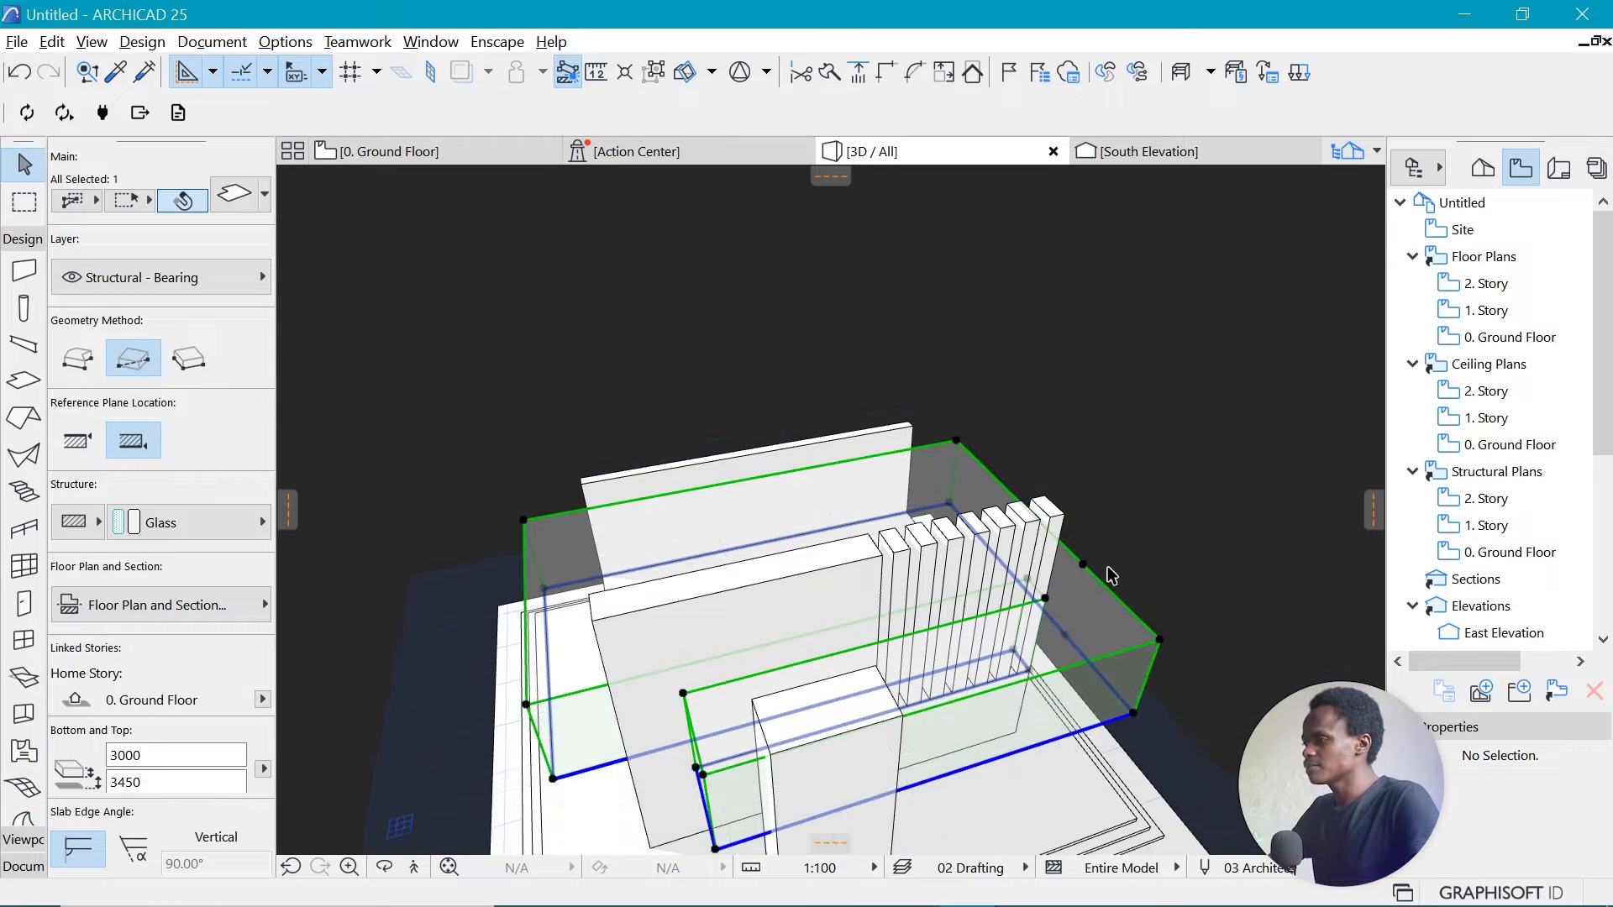
click(1085, 567)
click(1159, 640)
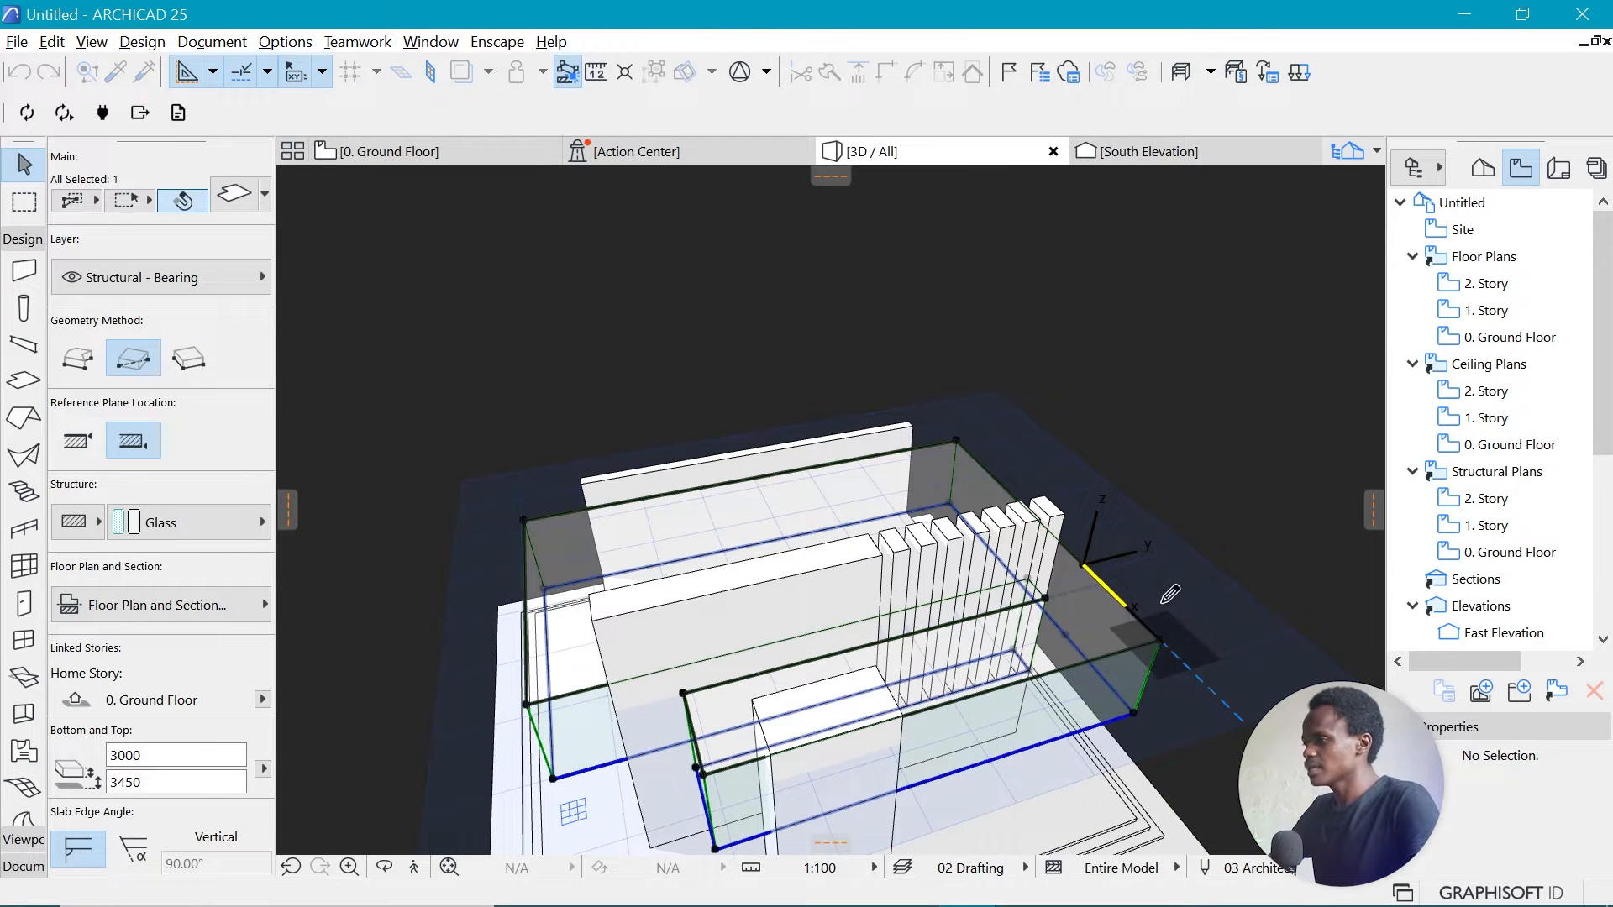
mouse_move(1098, 473)
shift+middle_down()
mouse_move(911, 396)
mouse_move(583, 415)
mouse_move(948, 522)
mouse_move(843, 471)
mouse_move(873, 388)
mouse_move(972, 409)
shift+middle_up()
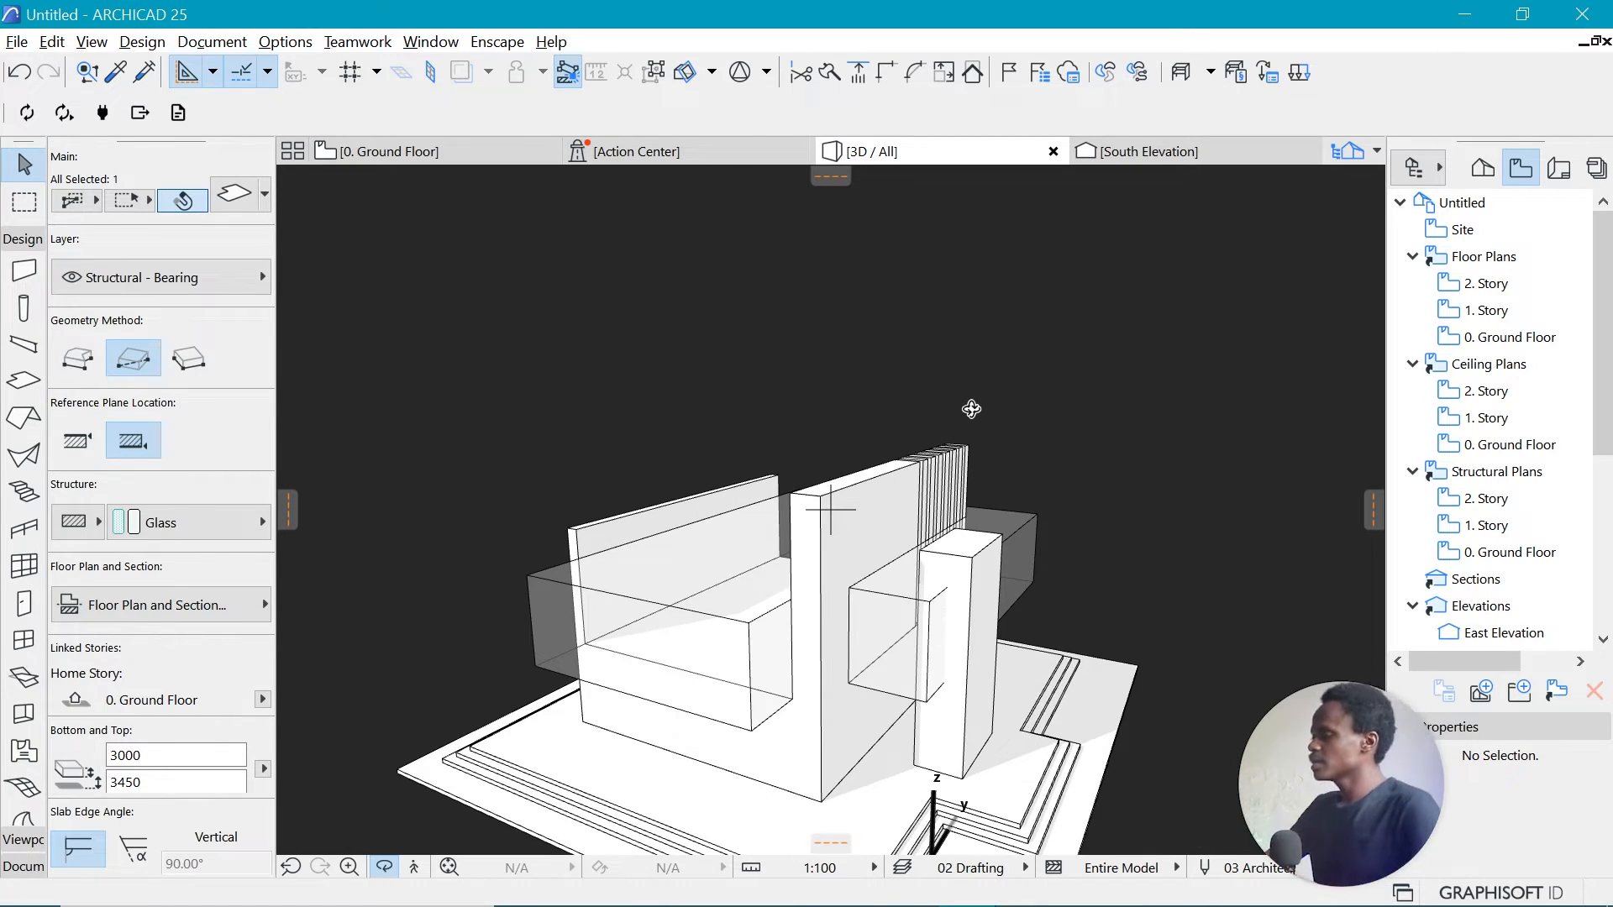
shift+middle_drag(996, 527, 1054, 526)
scroll(1054, 525, up, 1)
click(1048, 456)
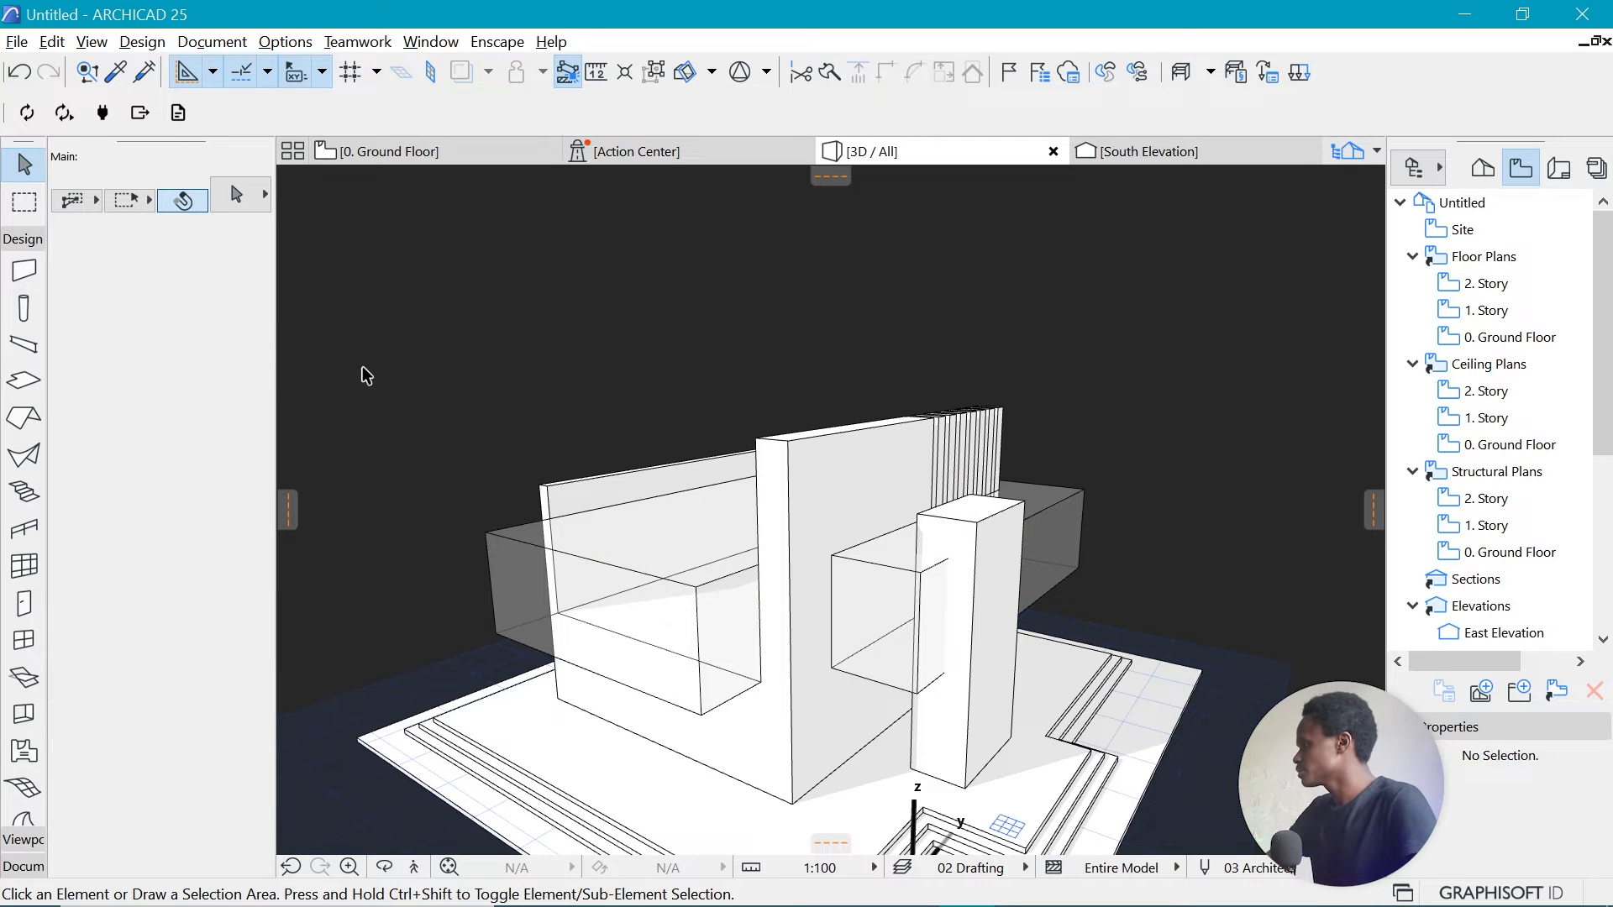
Set the beam cross-section to 100 by 100 and trace a polybeam around the glass box's top outline with the Magic Wand.
click(24, 344)
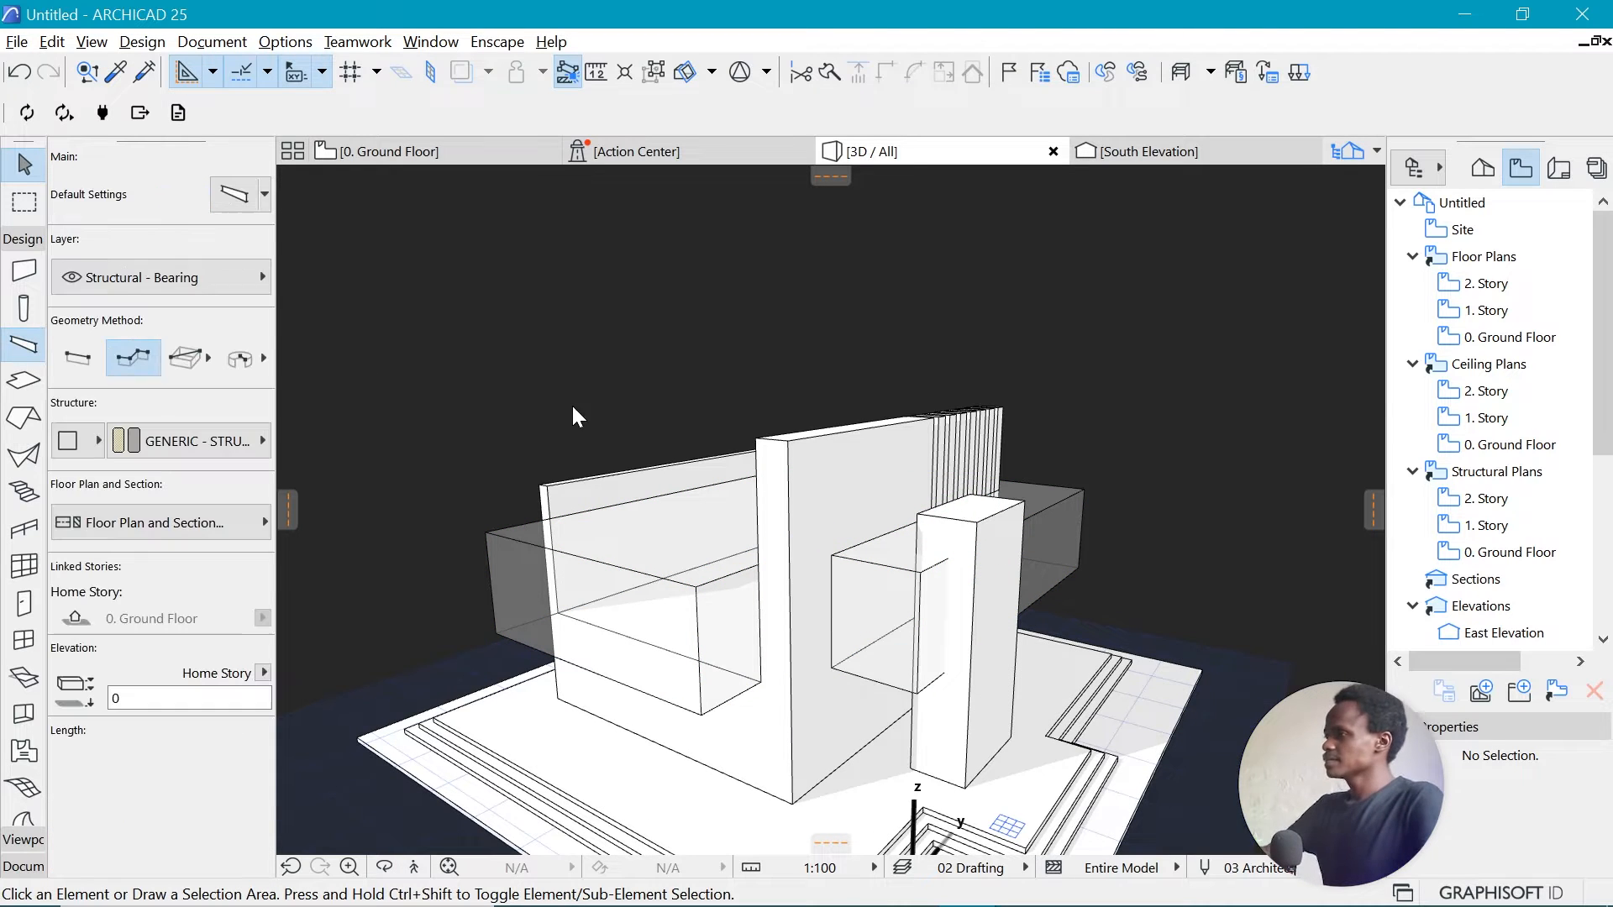
scroll(605, 453, up, 1)
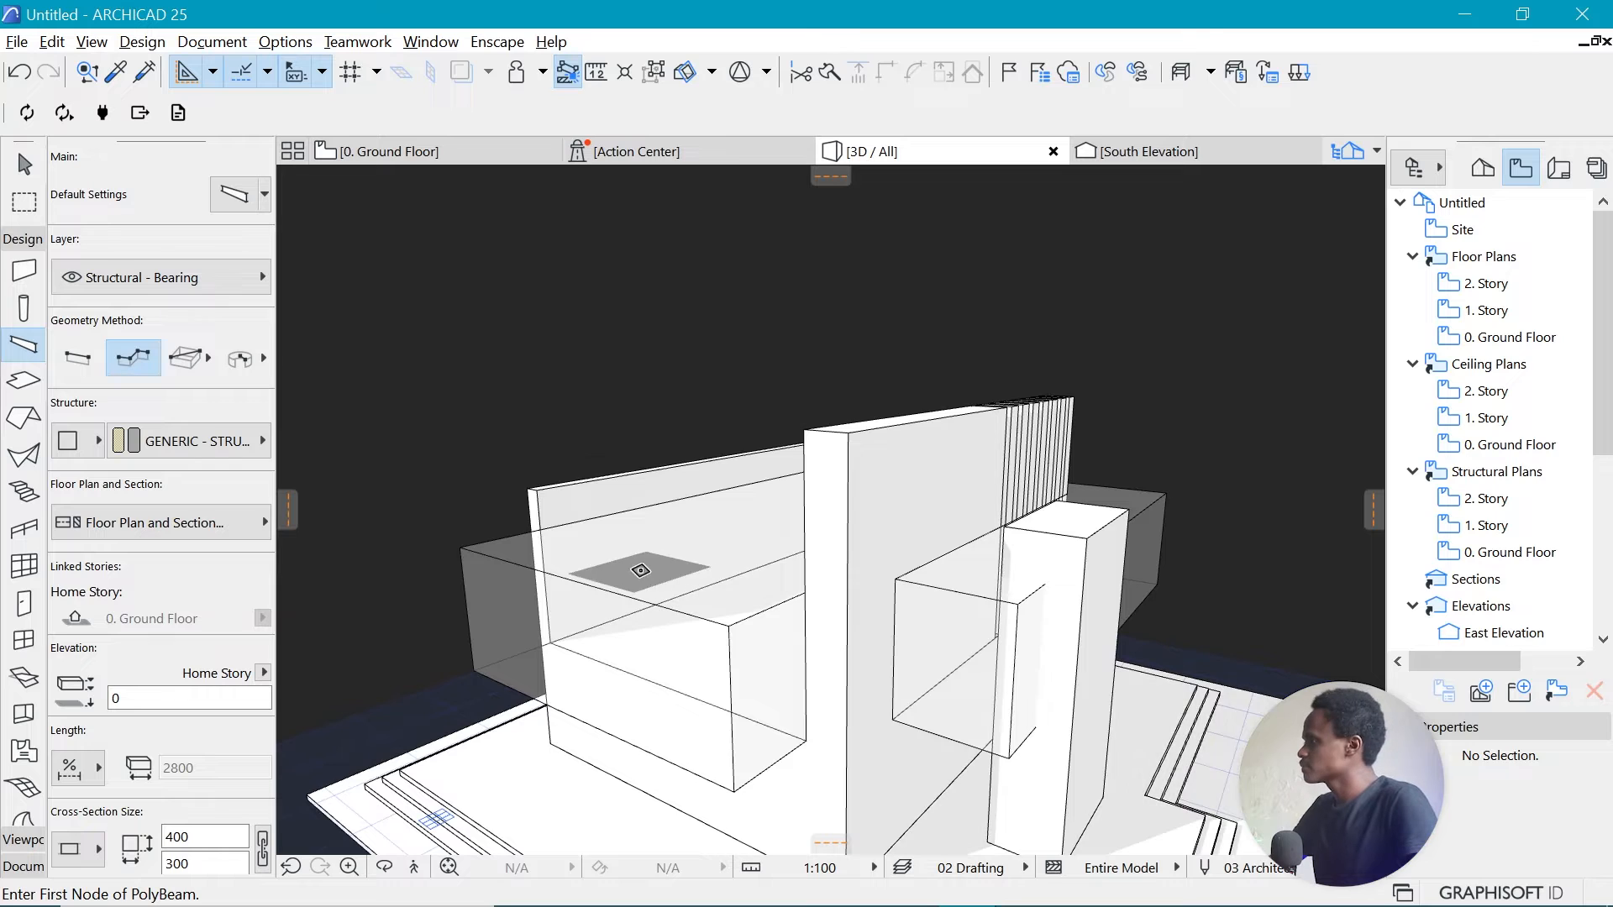
key(space)
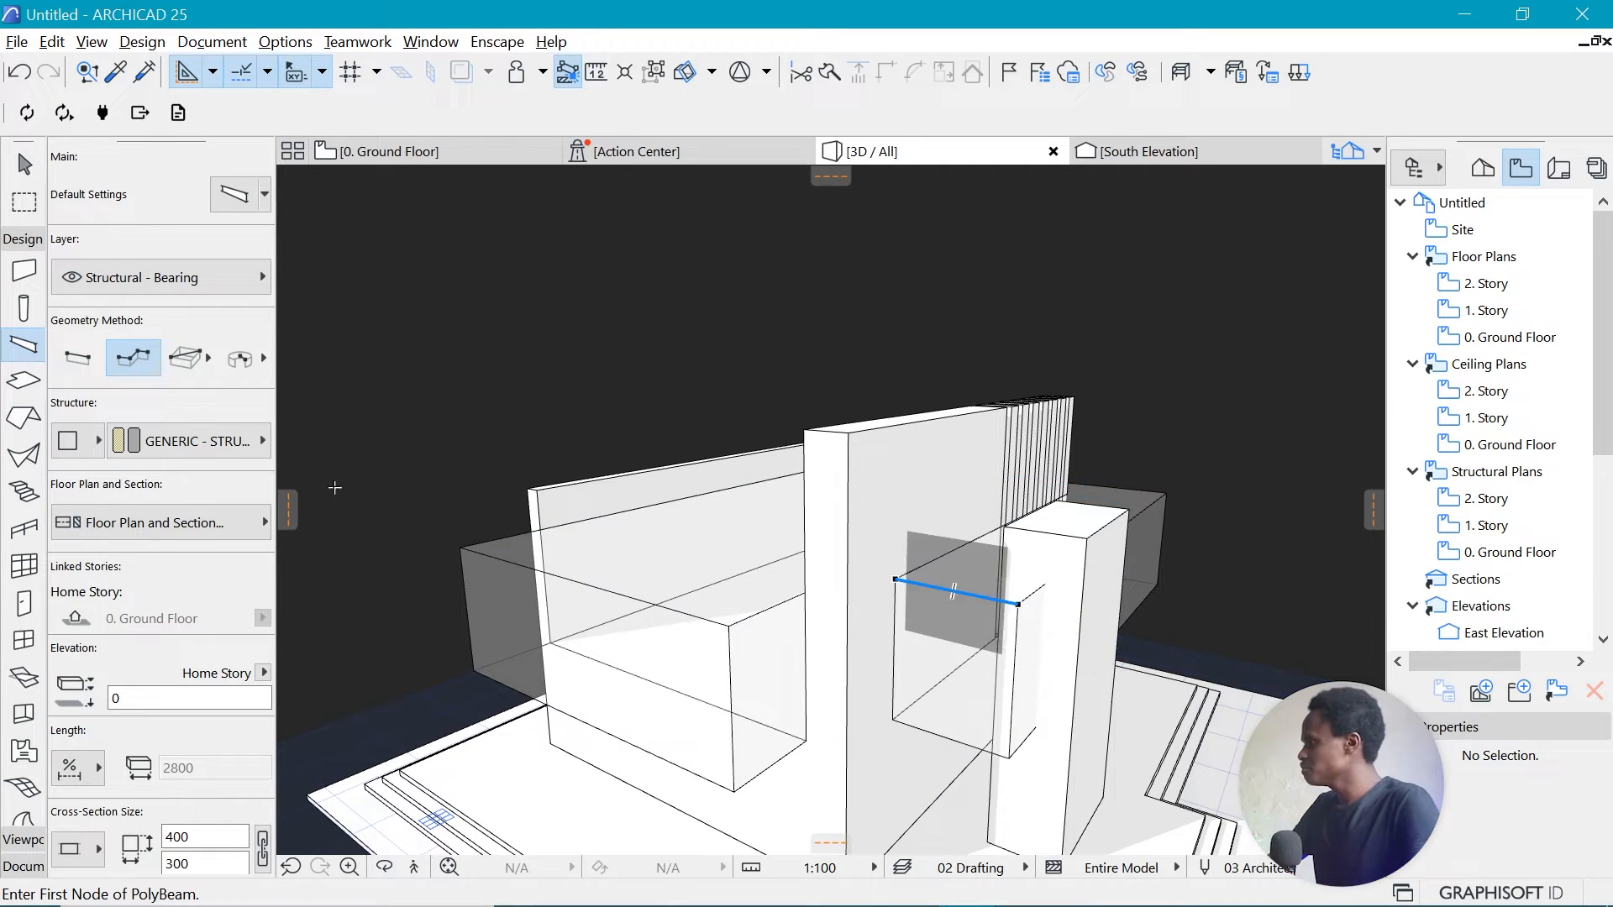
scroll(148, 545, down, 3)
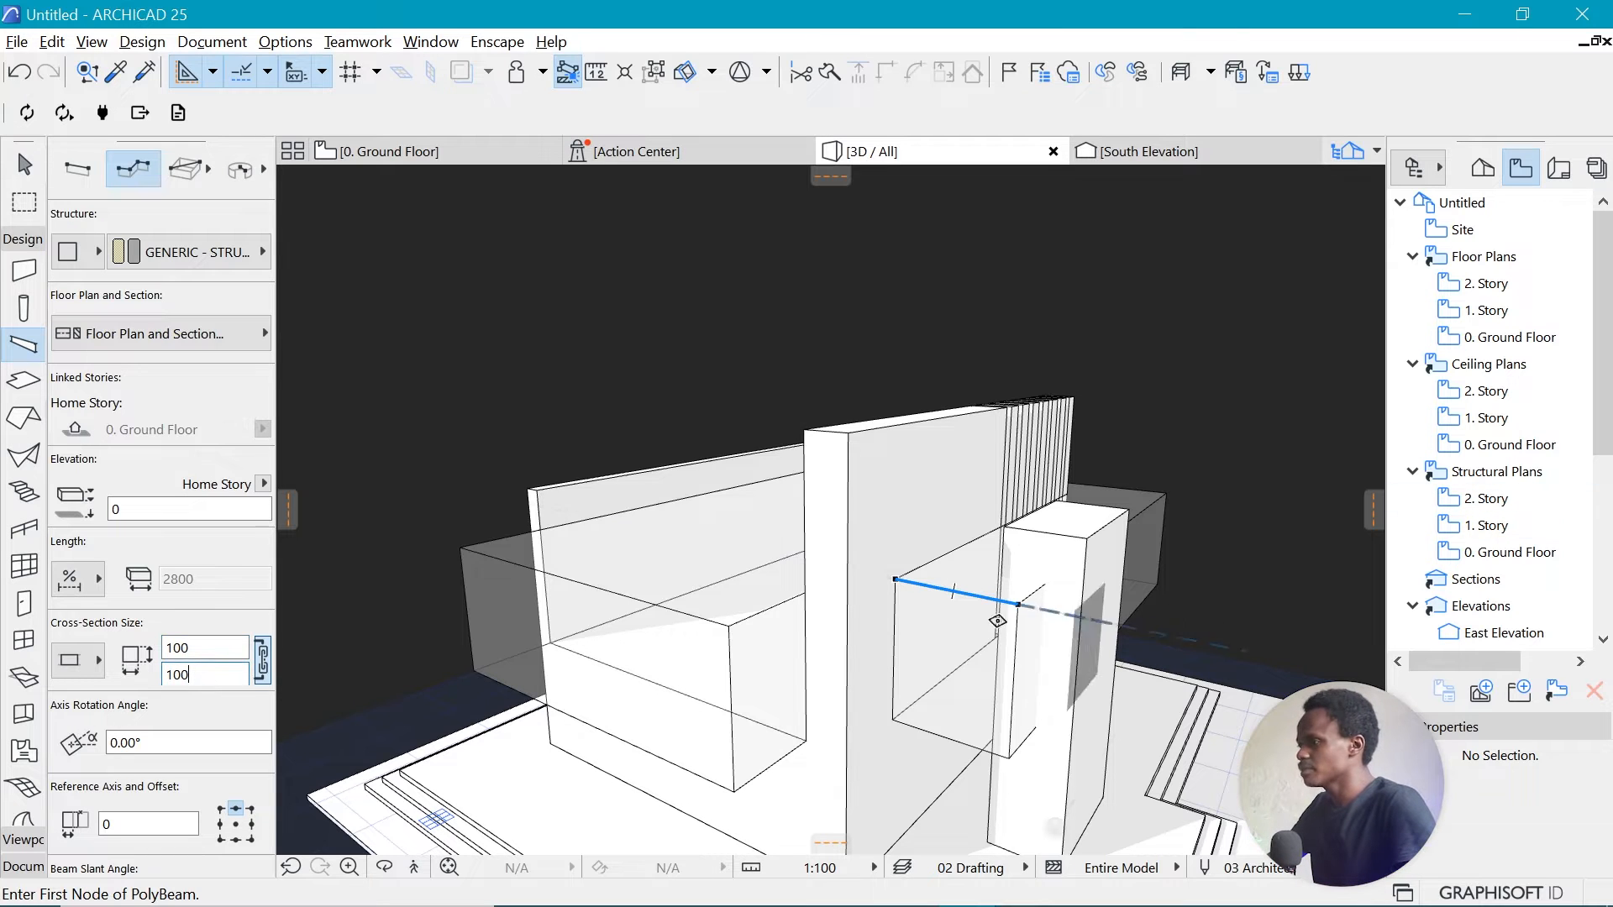
click(733, 626)
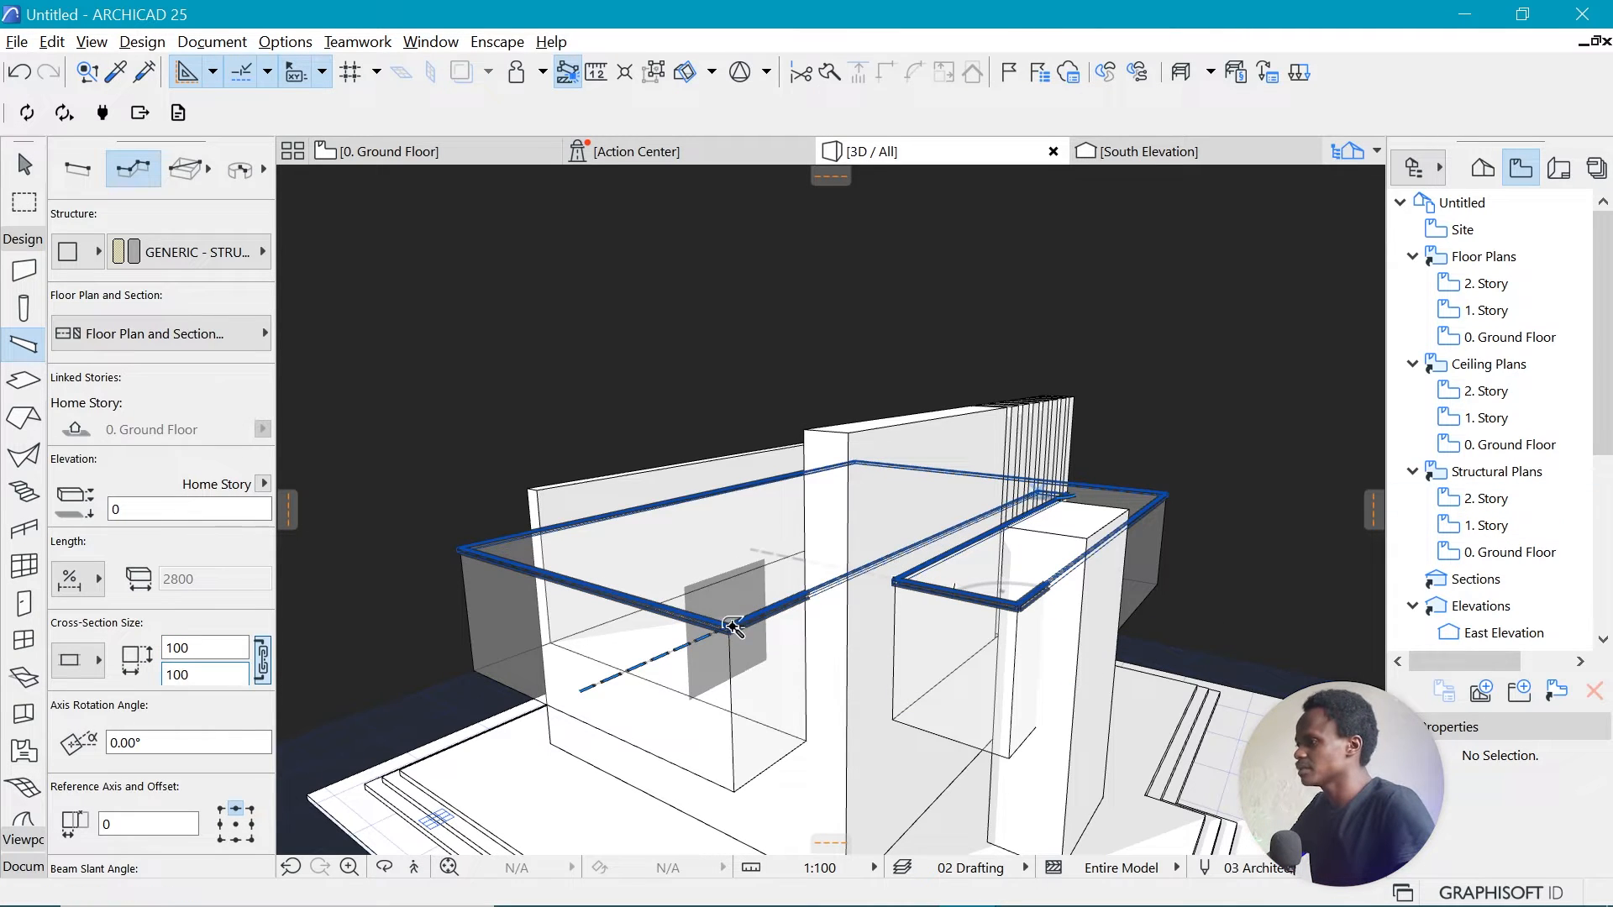
Trace a matching 100 by 100 polybeam around the glass box's bottom outline with the Magic Wand.
scroll(1153, 472, down, 2)
scroll(861, 670, up, 3)
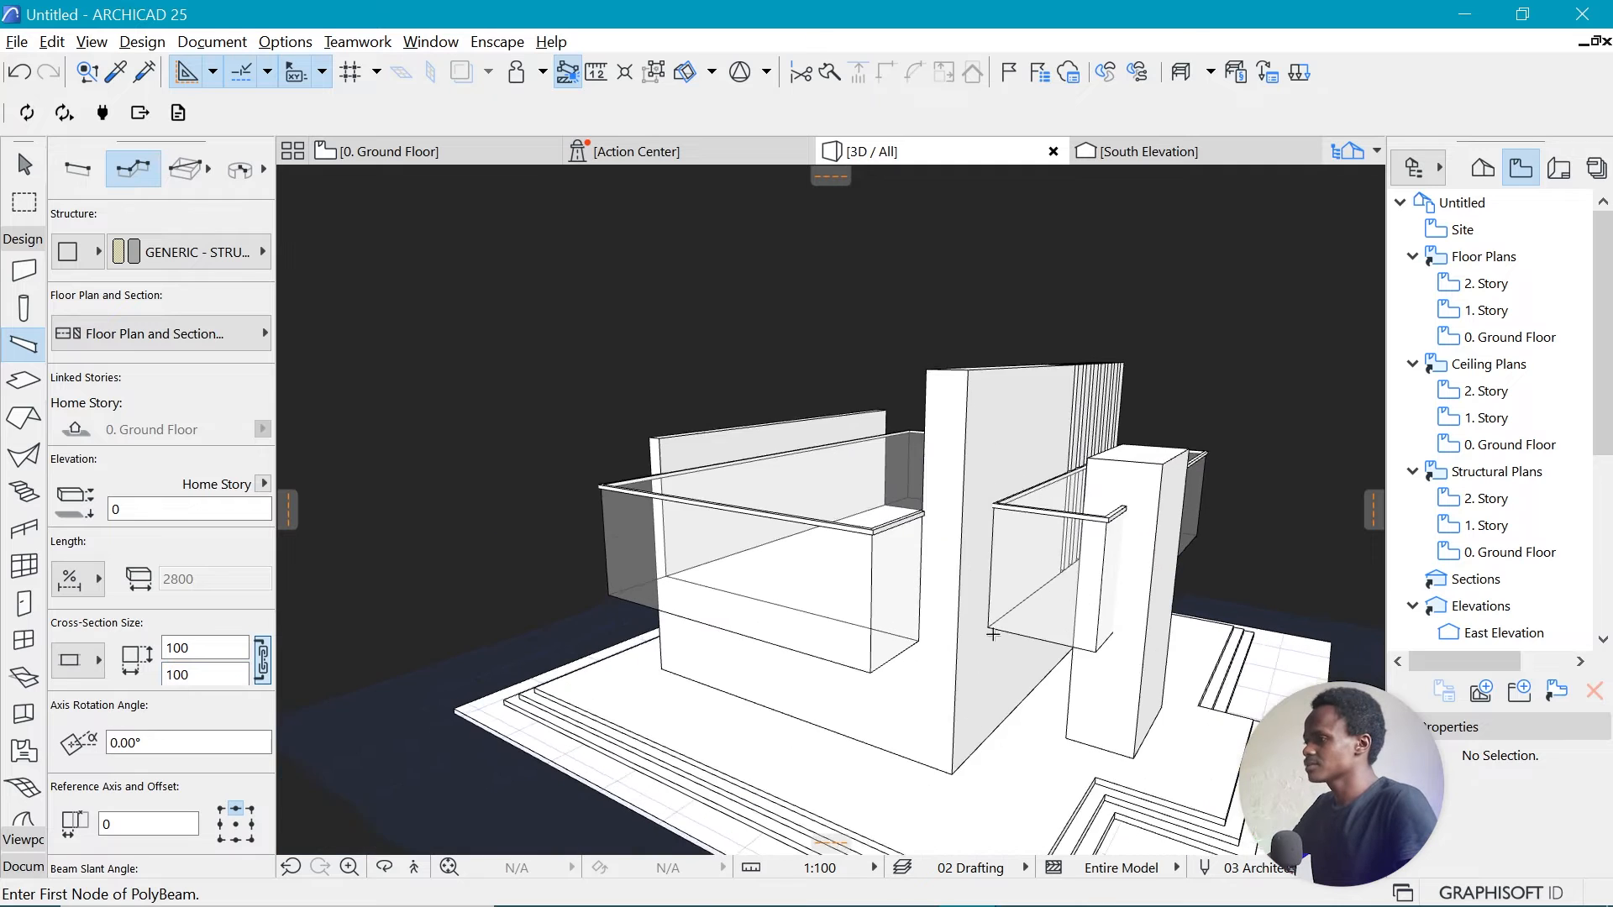
scroll(860, 671, up, 2)
key(space)
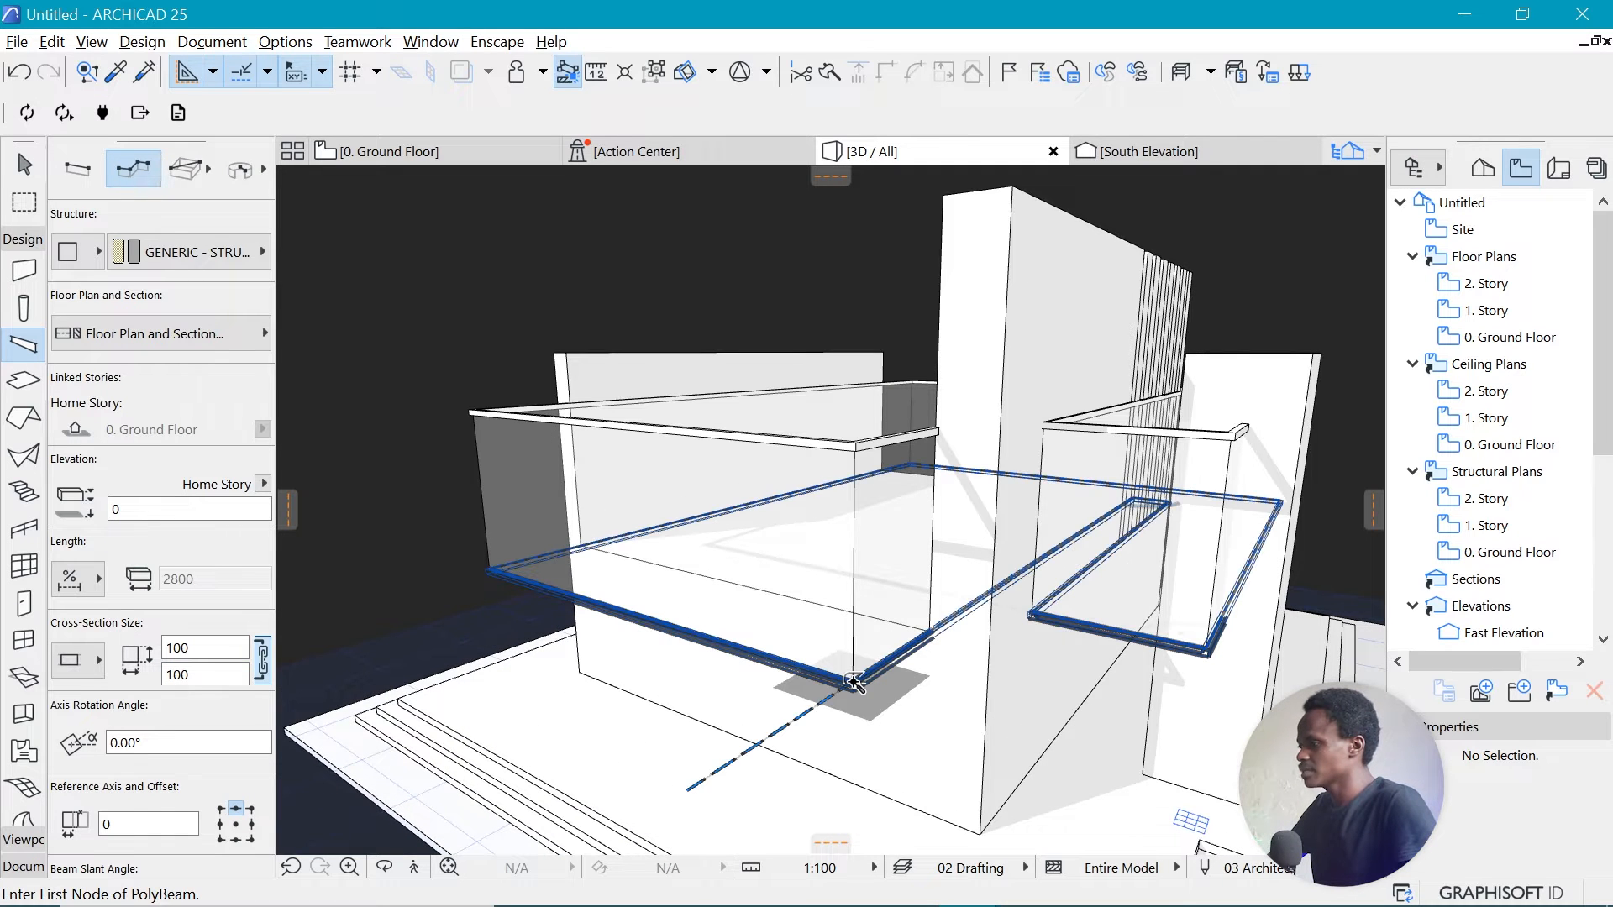
click(913, 615)
scroll(729, 588, down, 2)
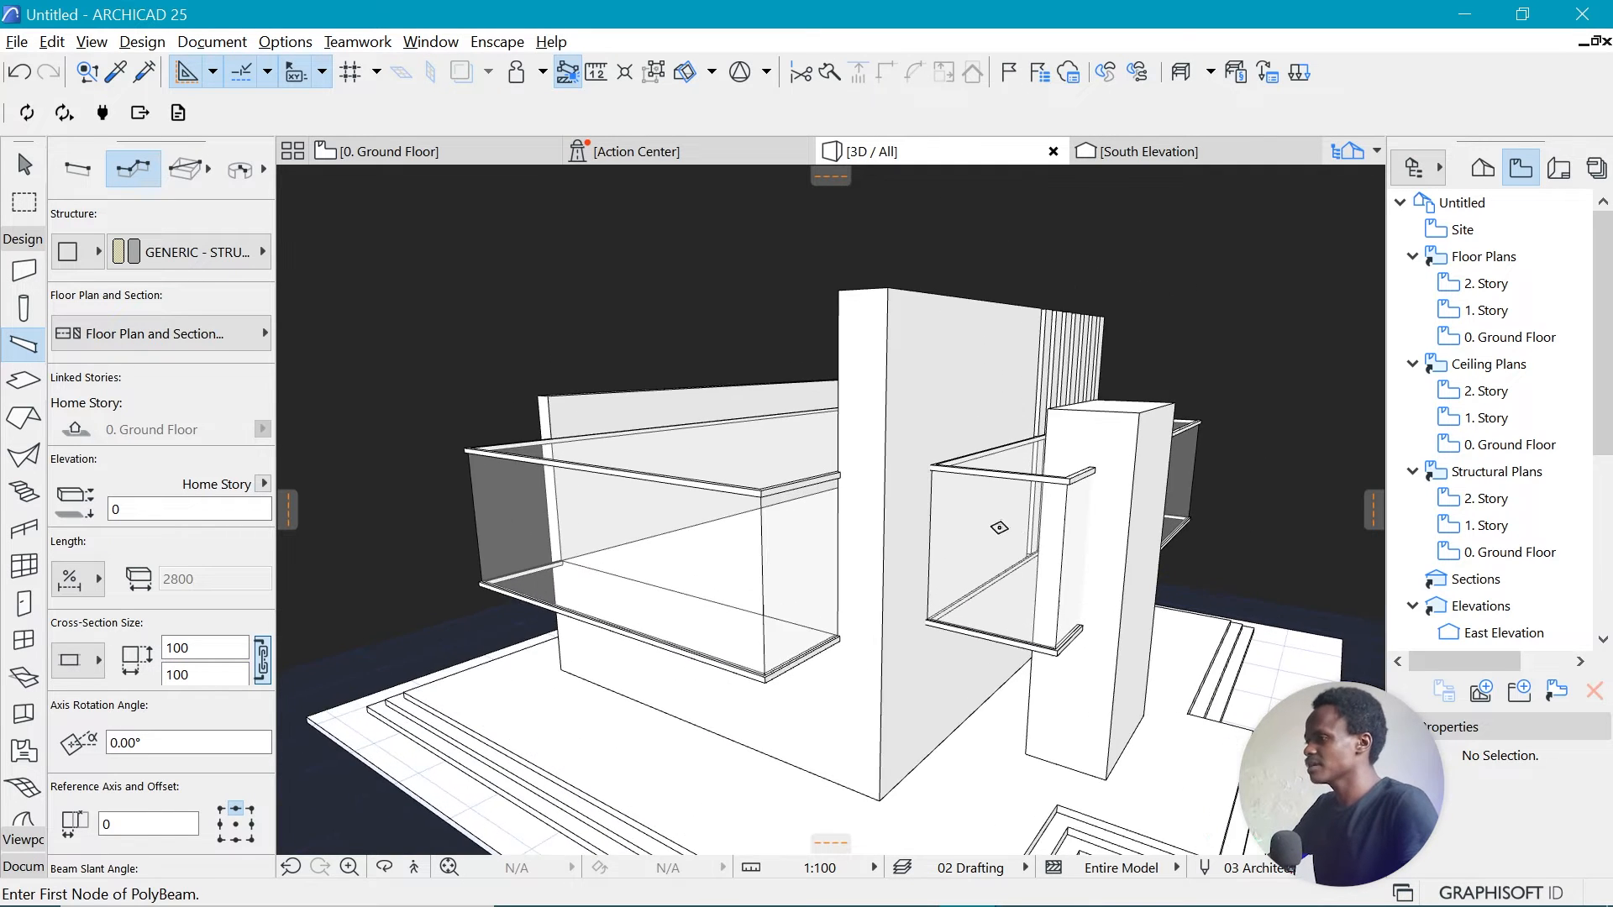
Set the column cross-section to 100 by 100 and place a column on the lower beam at the glass box's near front corner.
scroll(920, 554, up, 3)
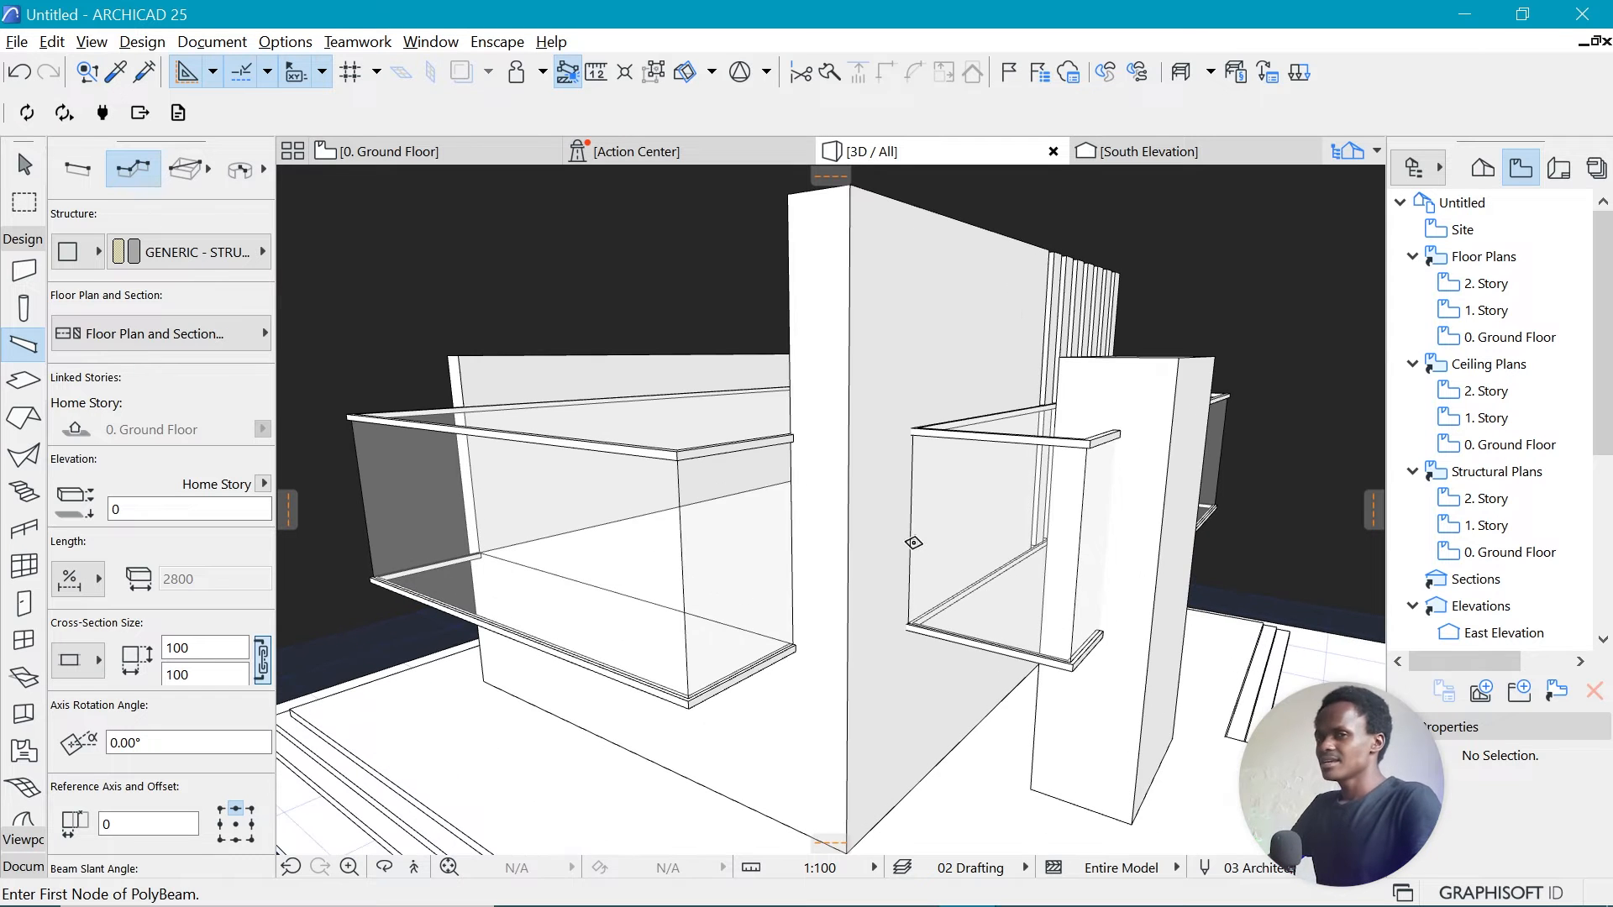
scroll(619, 569, up, 3)
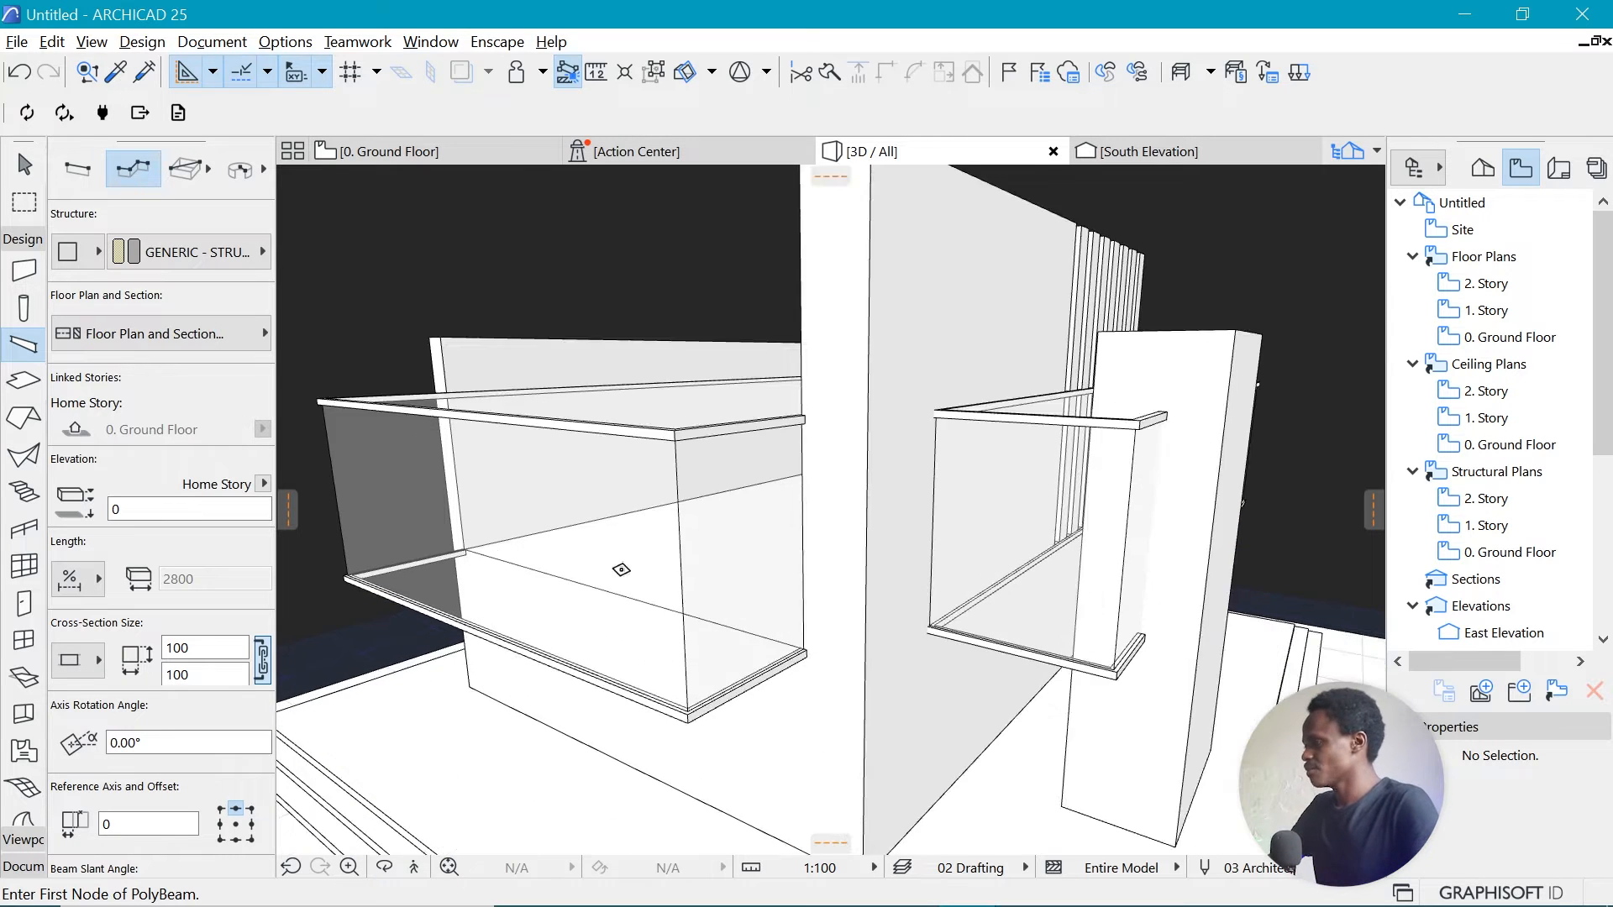
scroll(592, 473, up, 1)
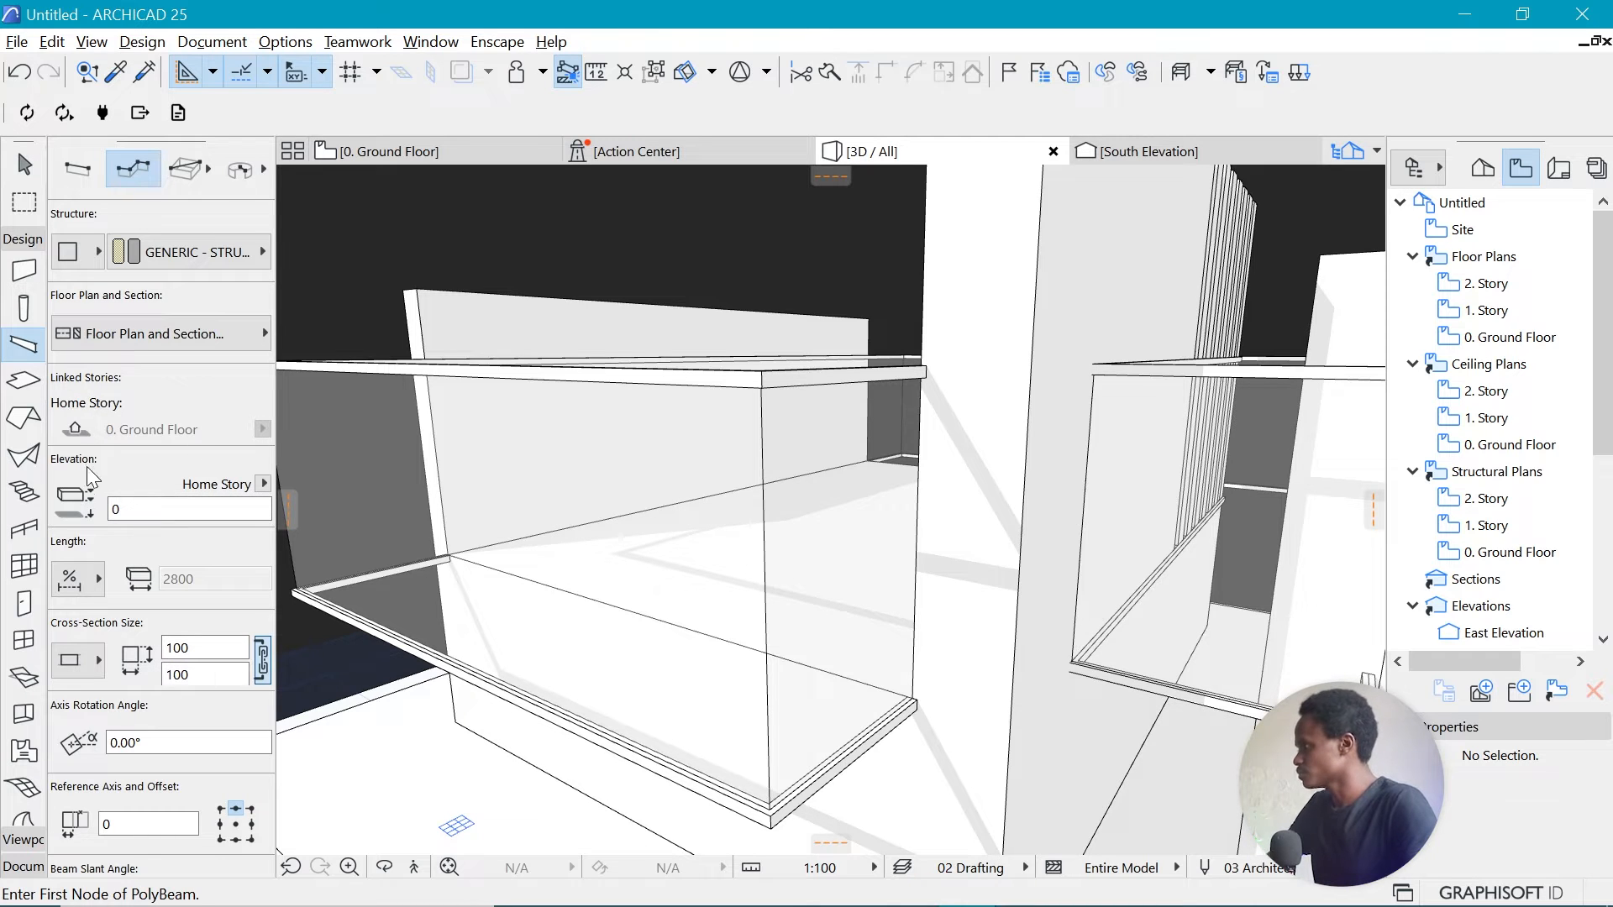
click(24, 308)
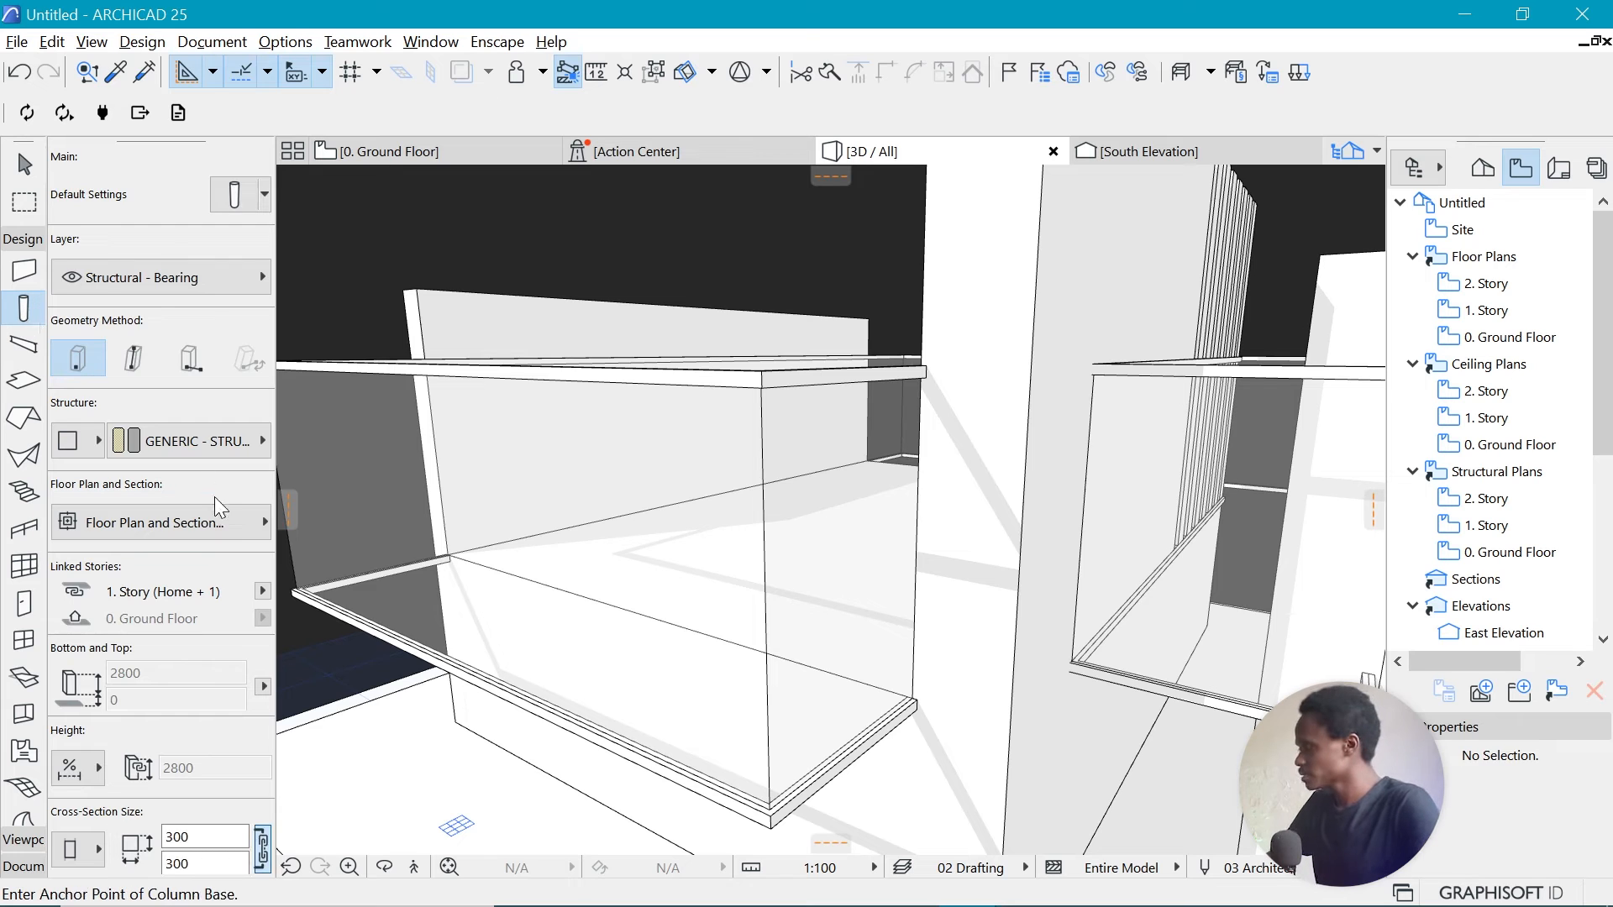
scroll(163, 625, down, 5)
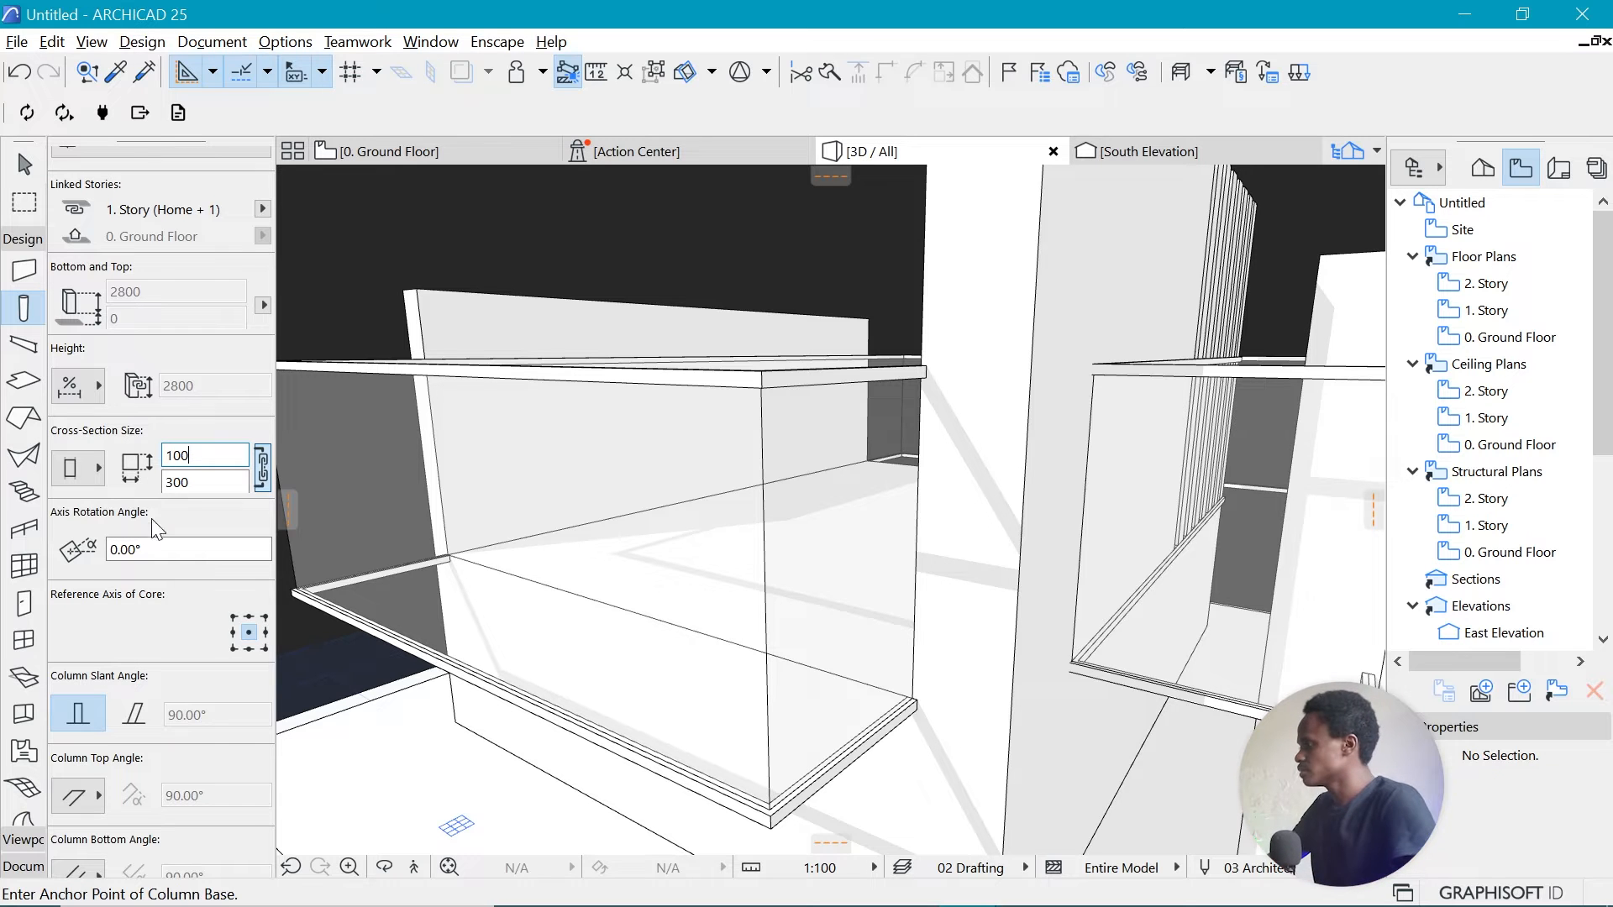
scroll(898, 753, up, 6)
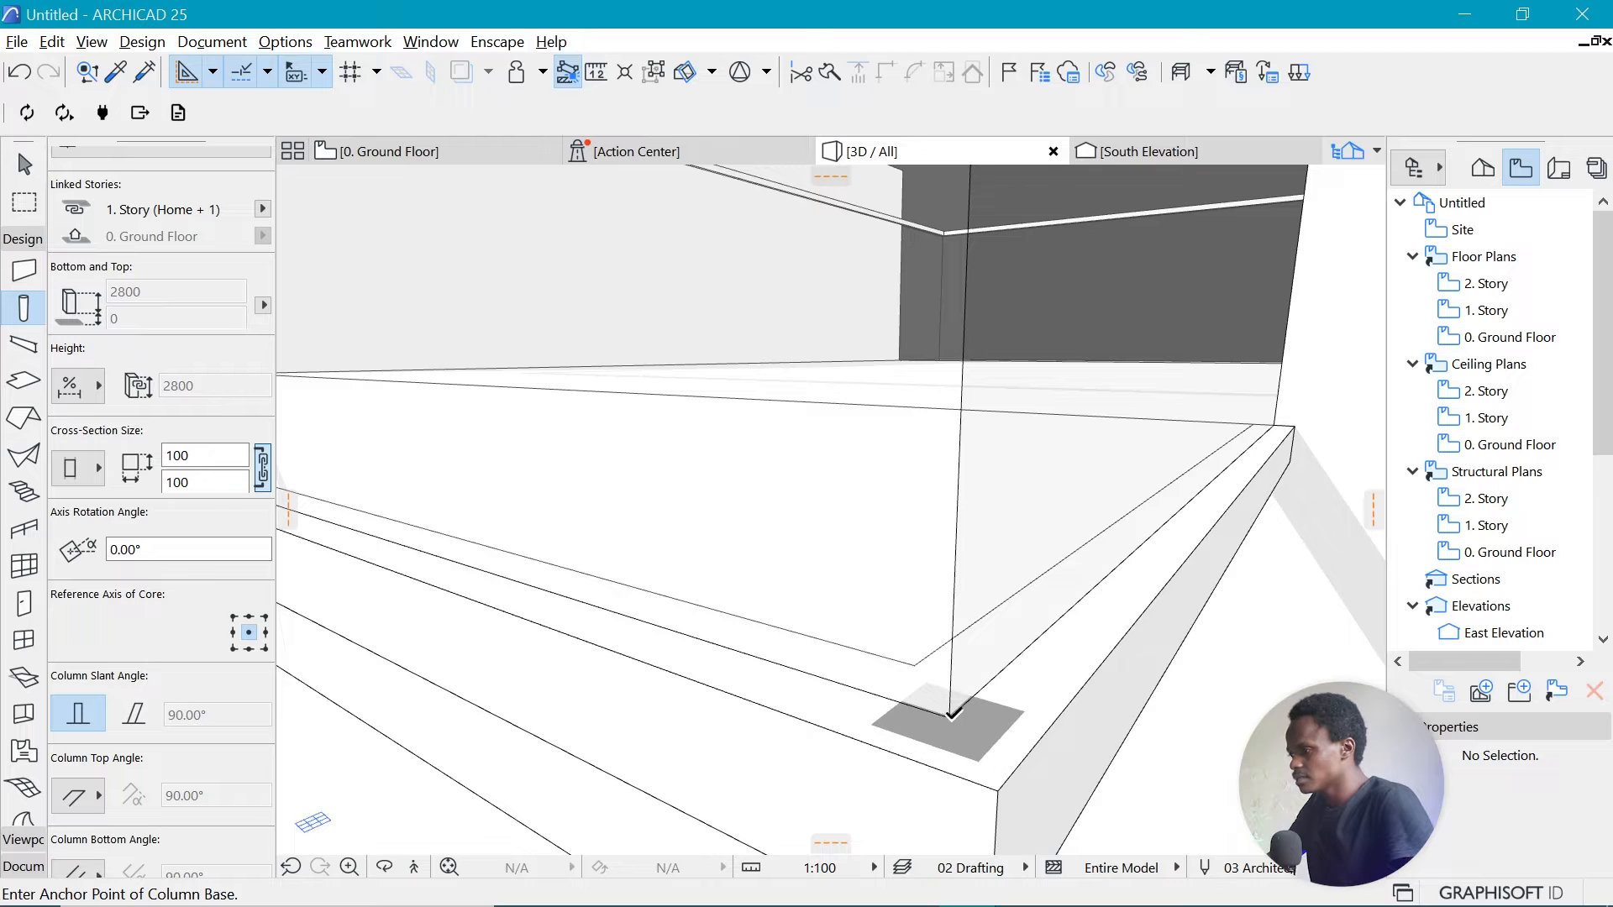
scroll(908, 738, up, 6)
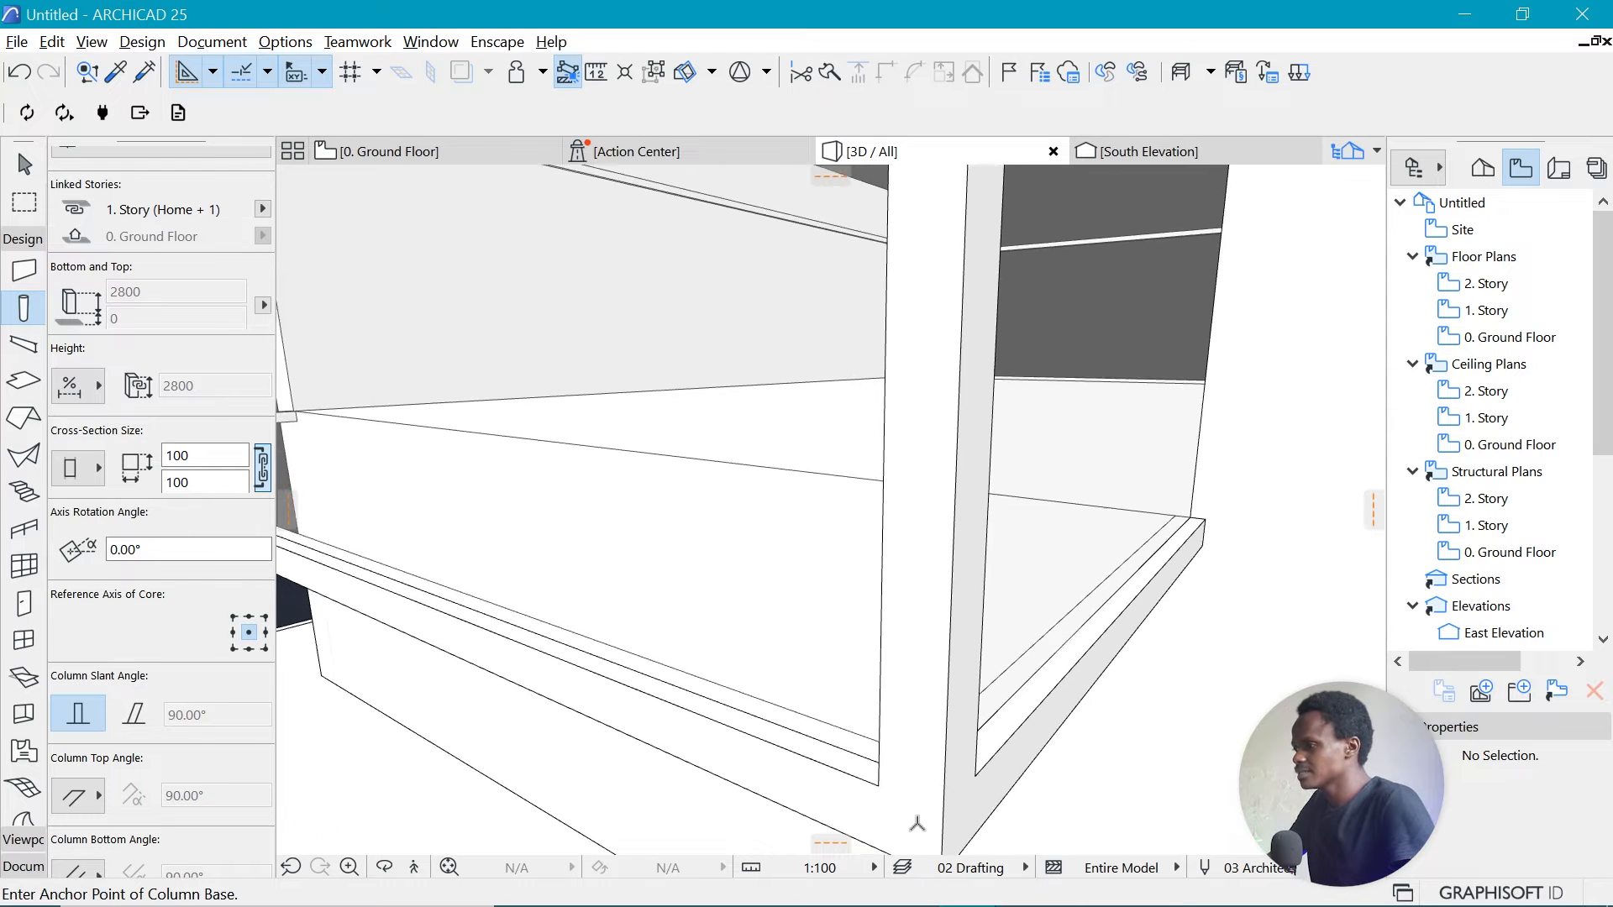
Stretch the corner column's top up to the underside of the top beam, making it 2900 high.
scroll(913, 796, down, 4)
scroll(955, 493, up, 4)
scroll(954, 494, down, 4)
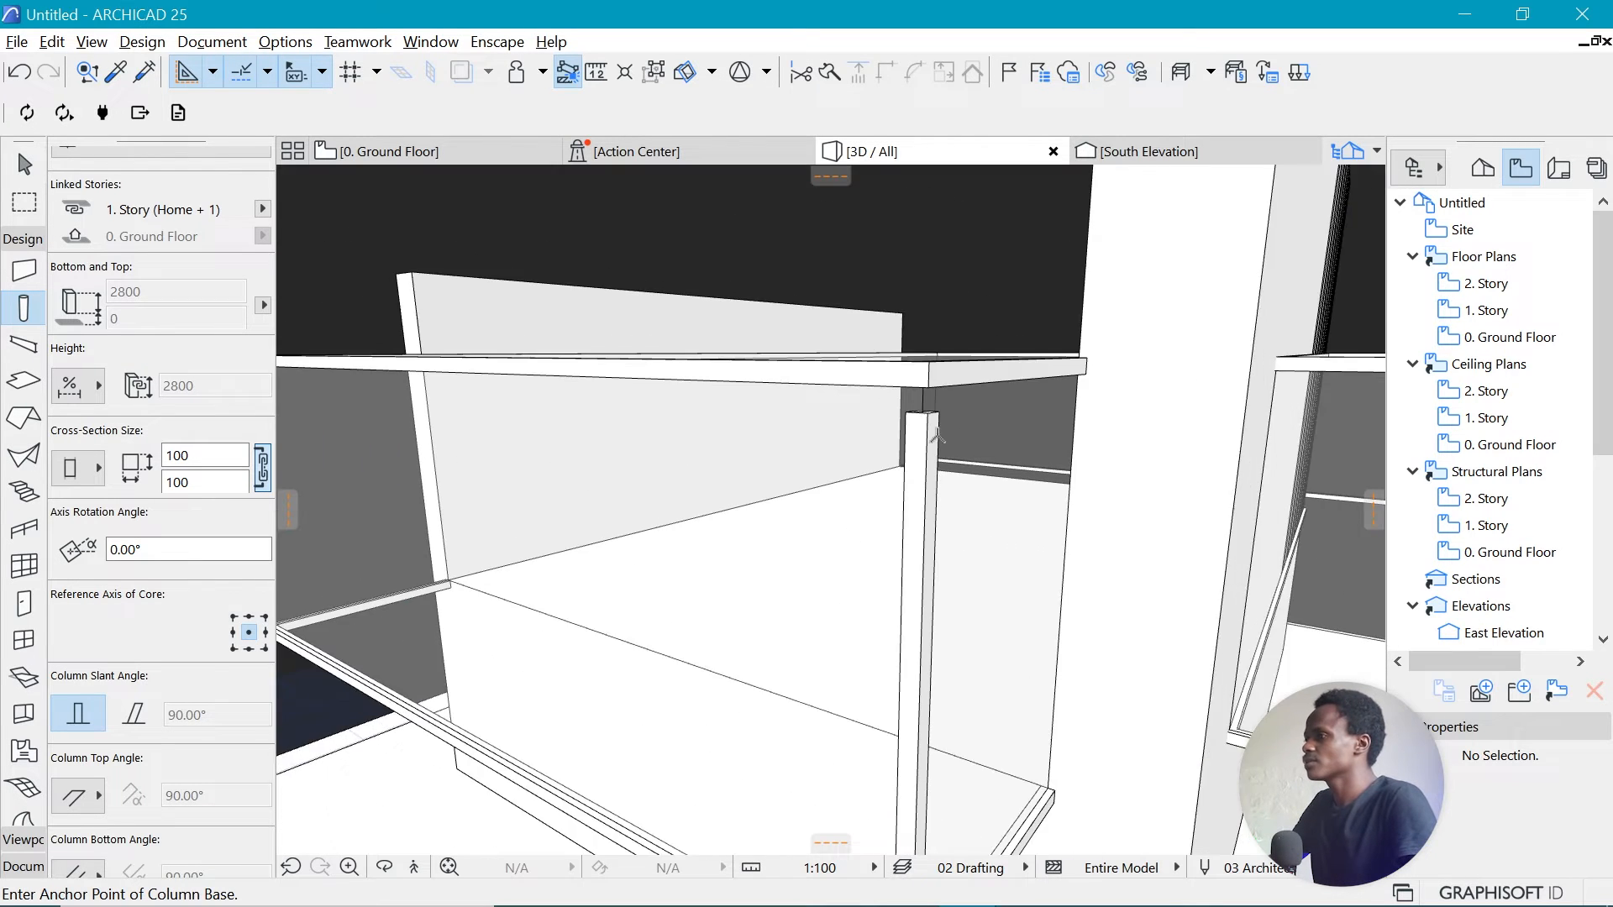
scroll(946, 433, up, 2)
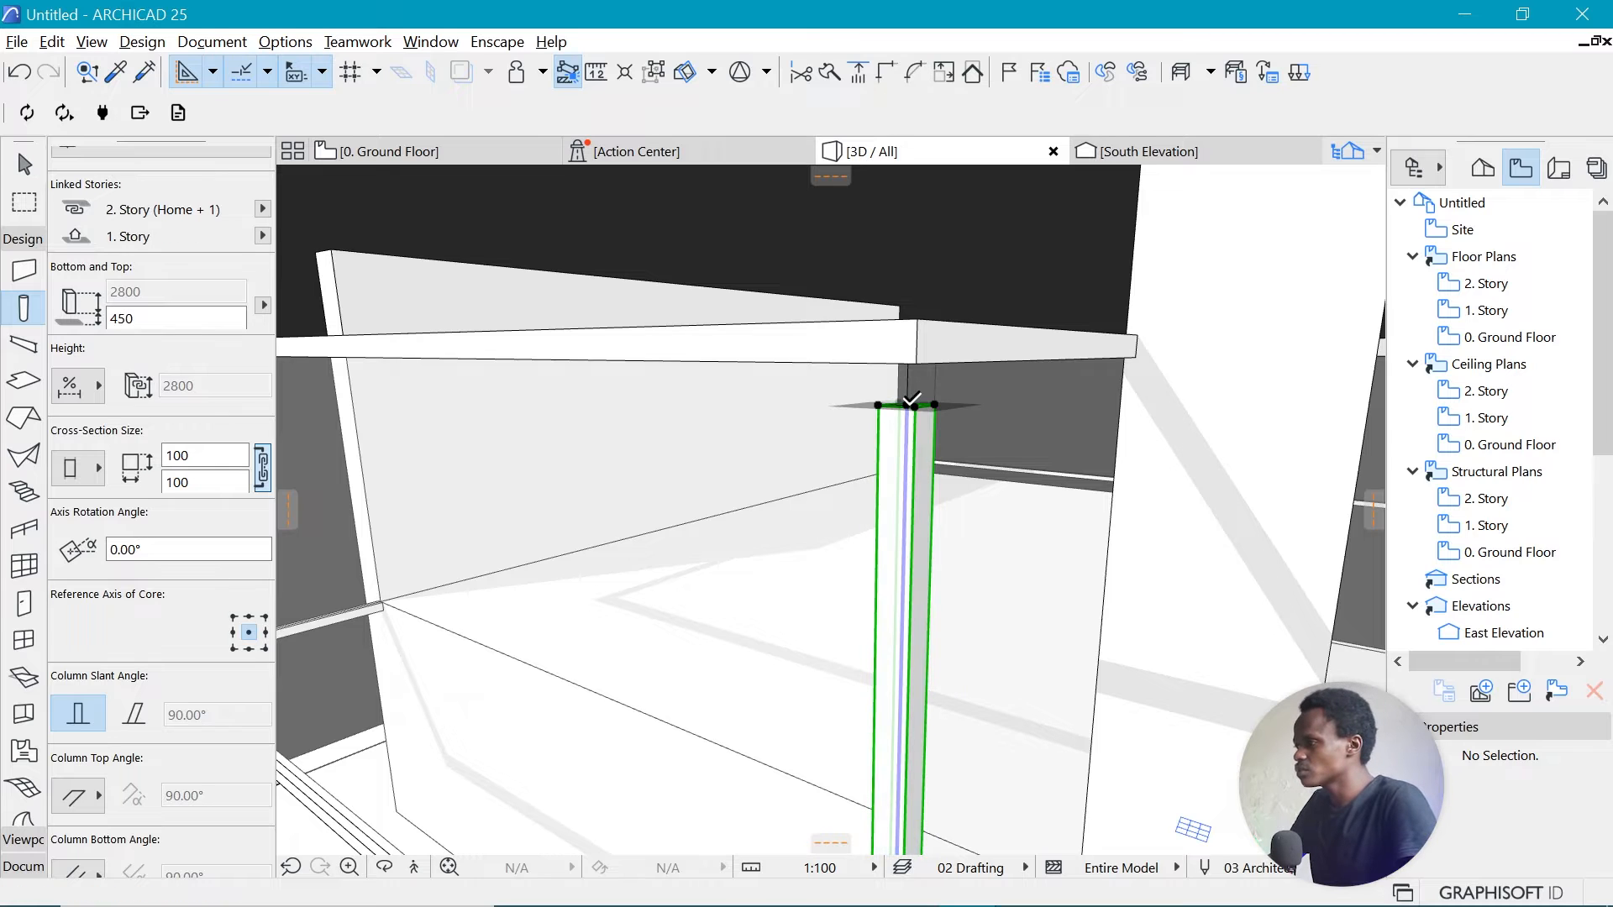
click(914, 367)
click(915, 365)
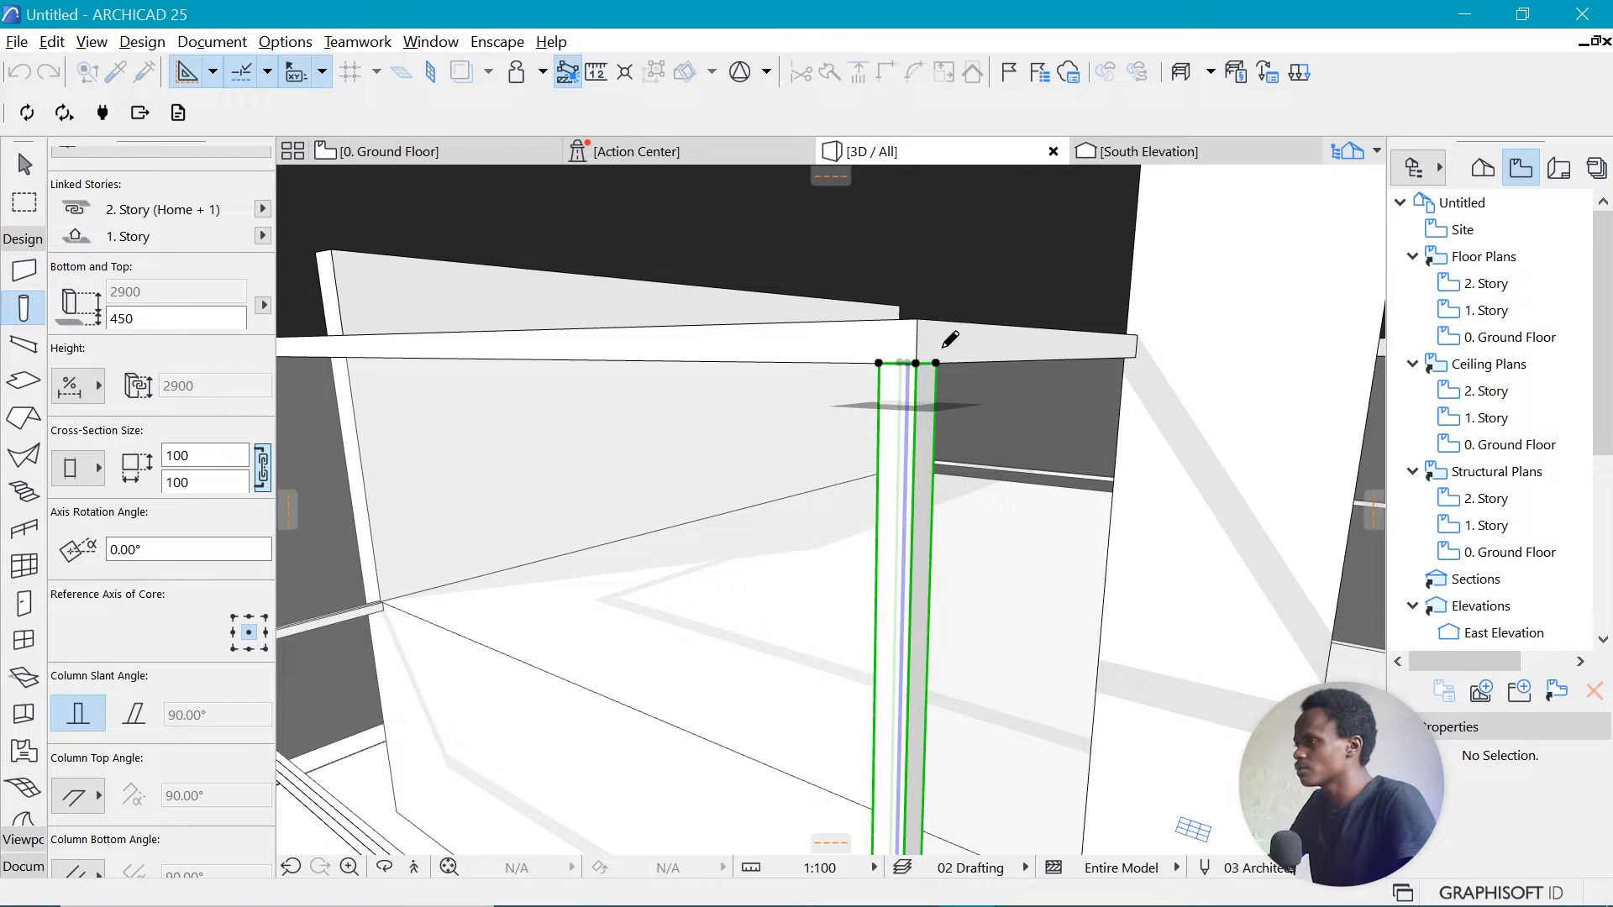
Pick up the finished corner column's settings and place a matching column at the outer corner of the small glass bay between the walls.
key(Escape)
scroll(710, 417, down, 5)
shift+middle_drag(702, 421, 823, 468)
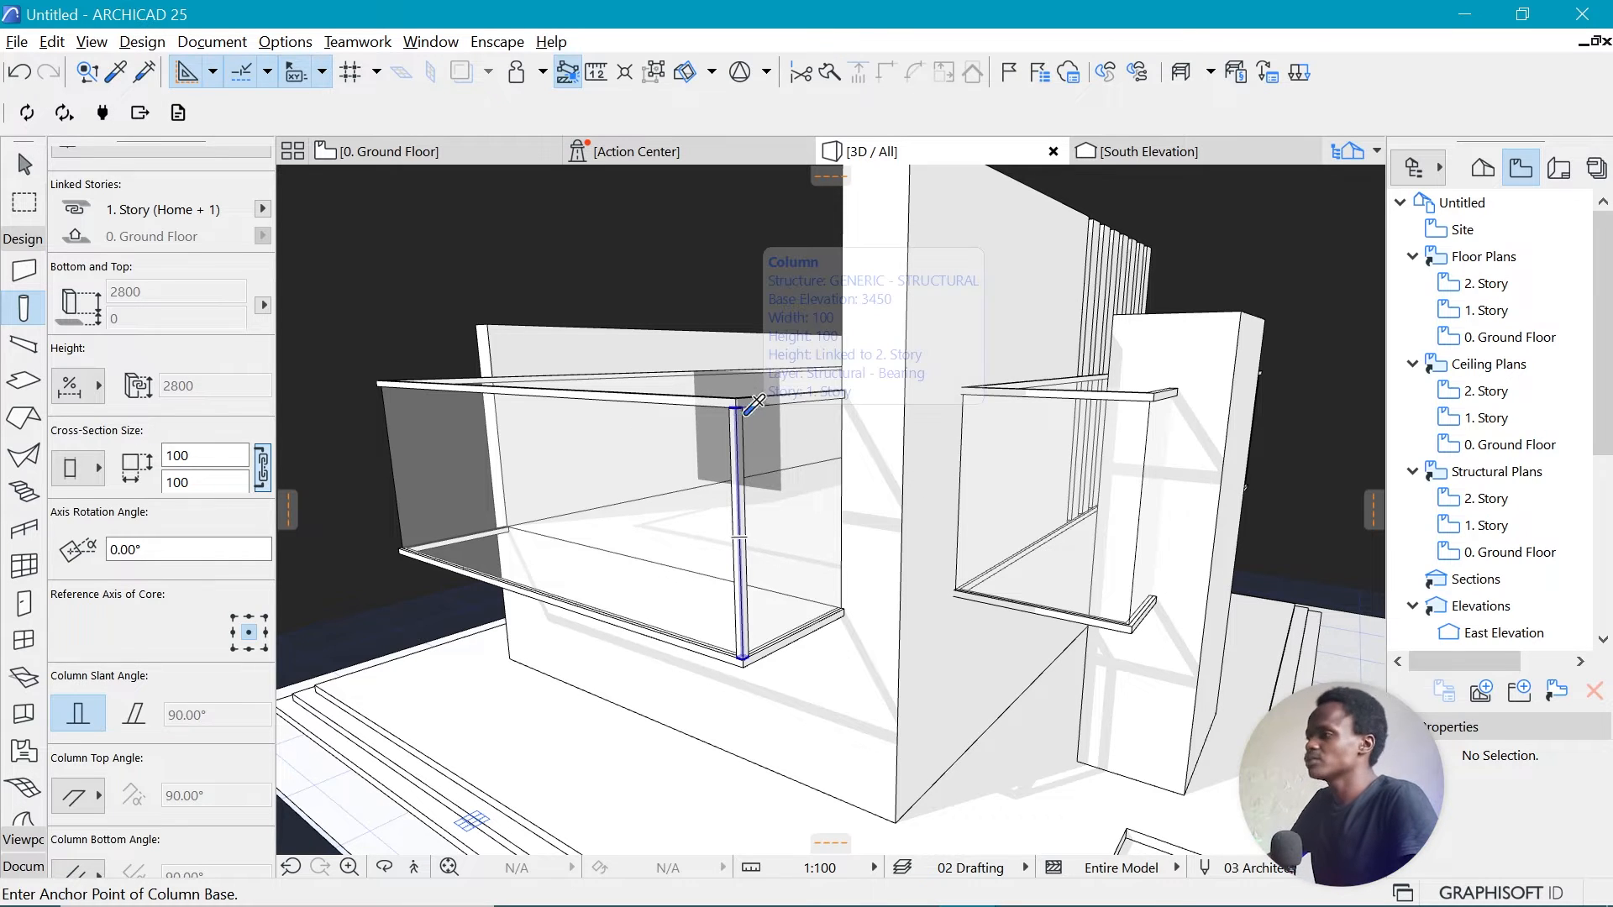
alt+click(740, 423)
scroll(670, 475, down, 4)
shift+middle_drag(670, 476, 876, 461)
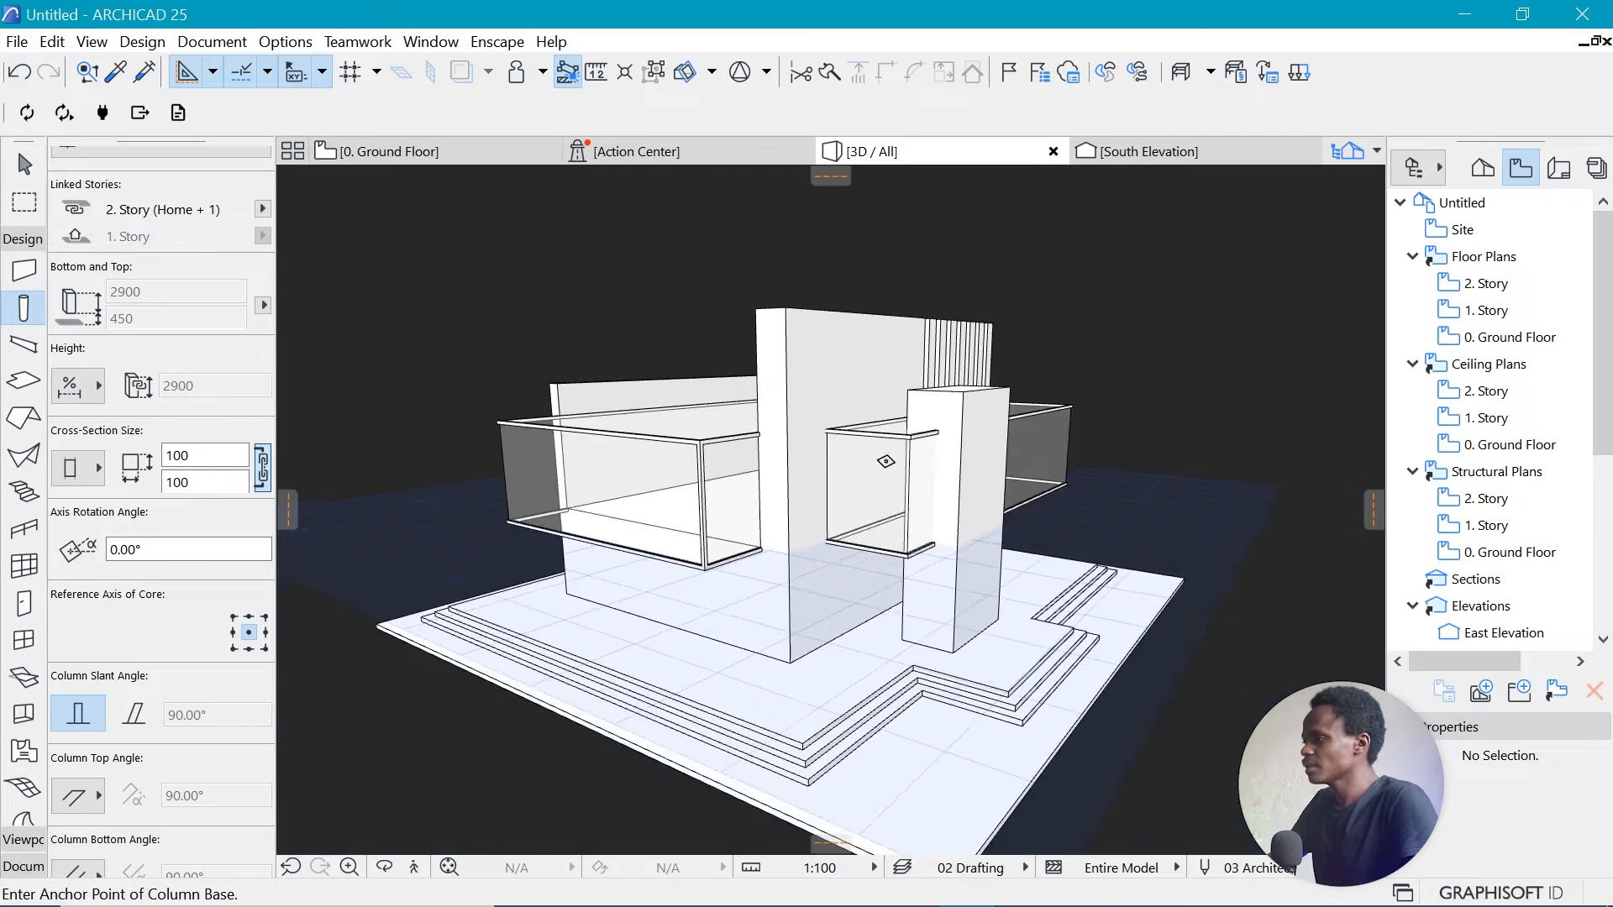
scroll(912, 470, up, 5)
scroll(945, 586, up, 6)
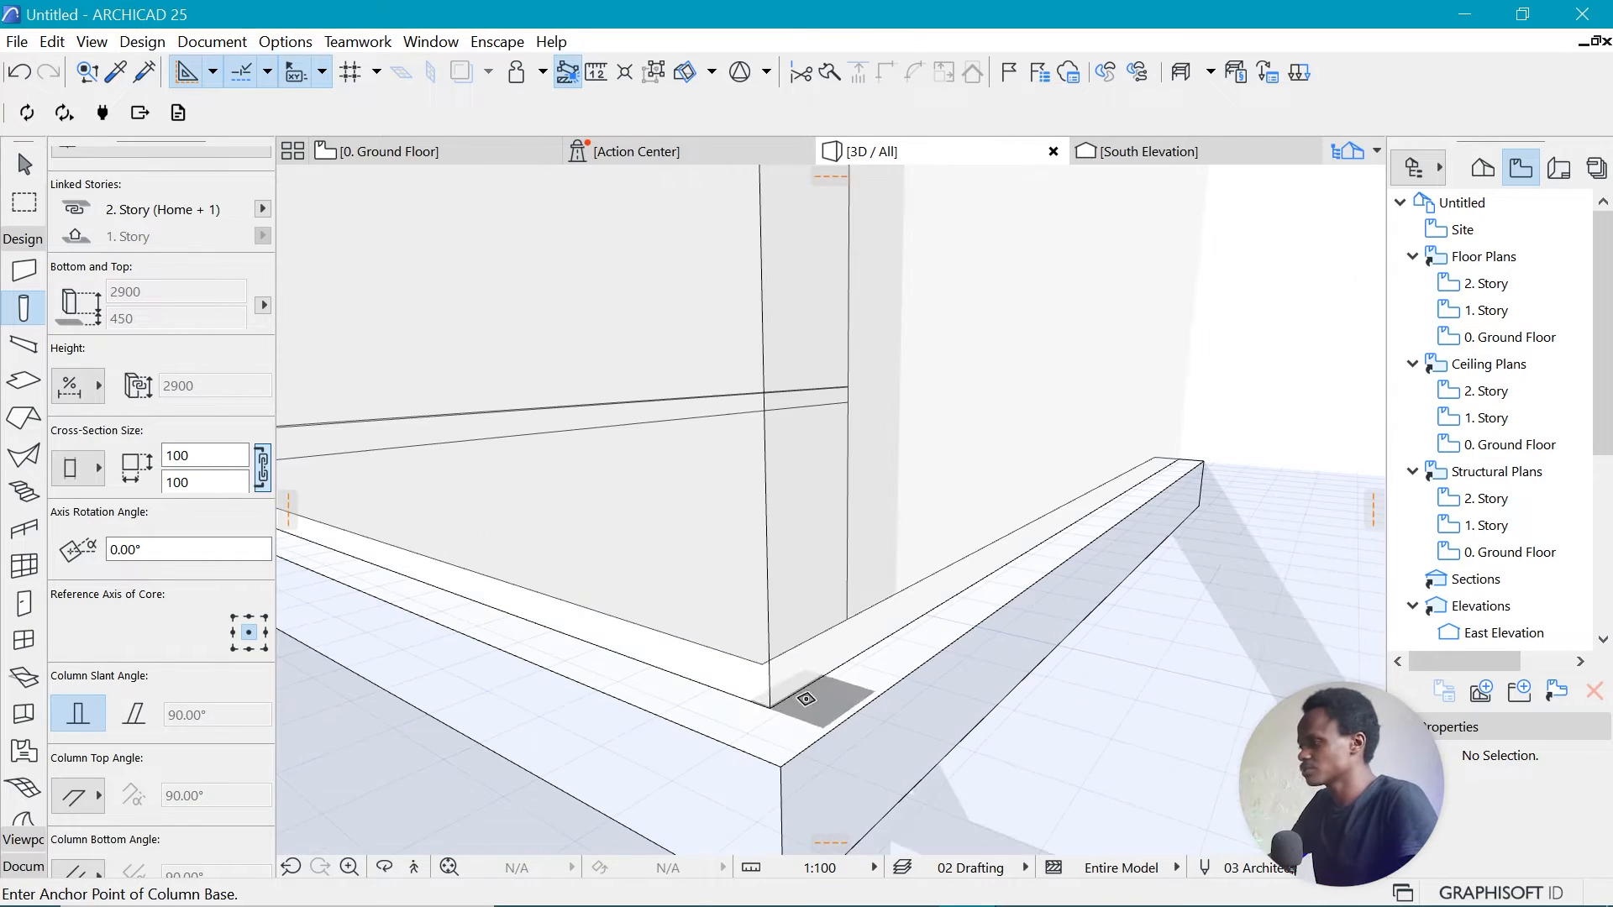
click(770, 704)
scroll(1084, 702, down, 8)
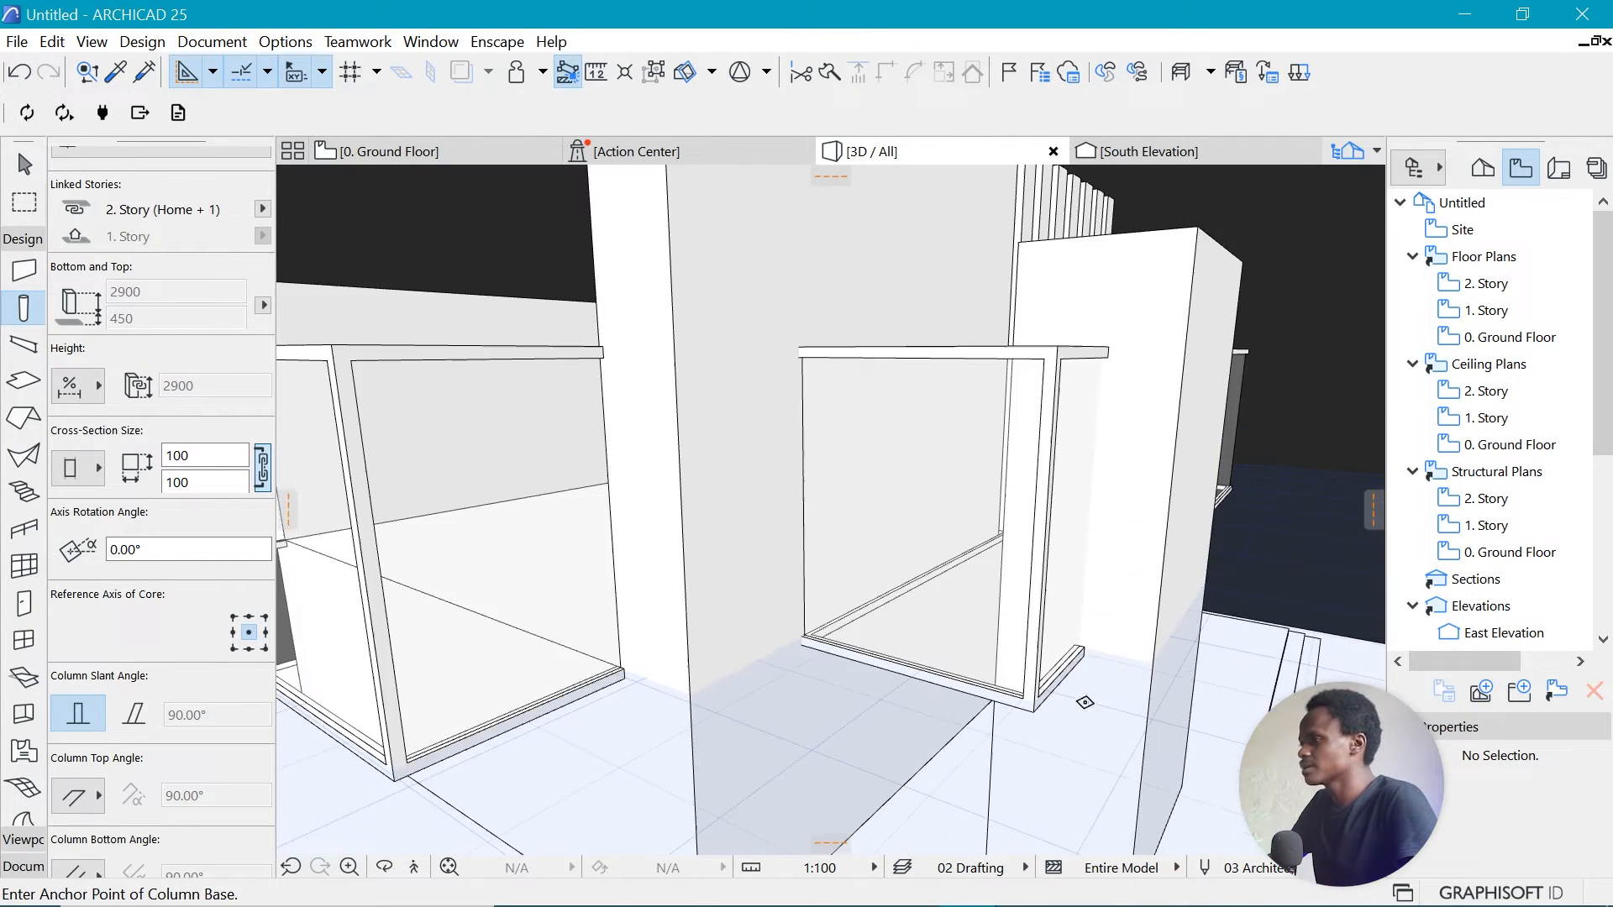
Place a matching column on the lower beam at the glass box's outer corner beyond the long low wall.
shift+middle_drag(1084, 701, 549, 594)
scroll(549, 595, up, 10)
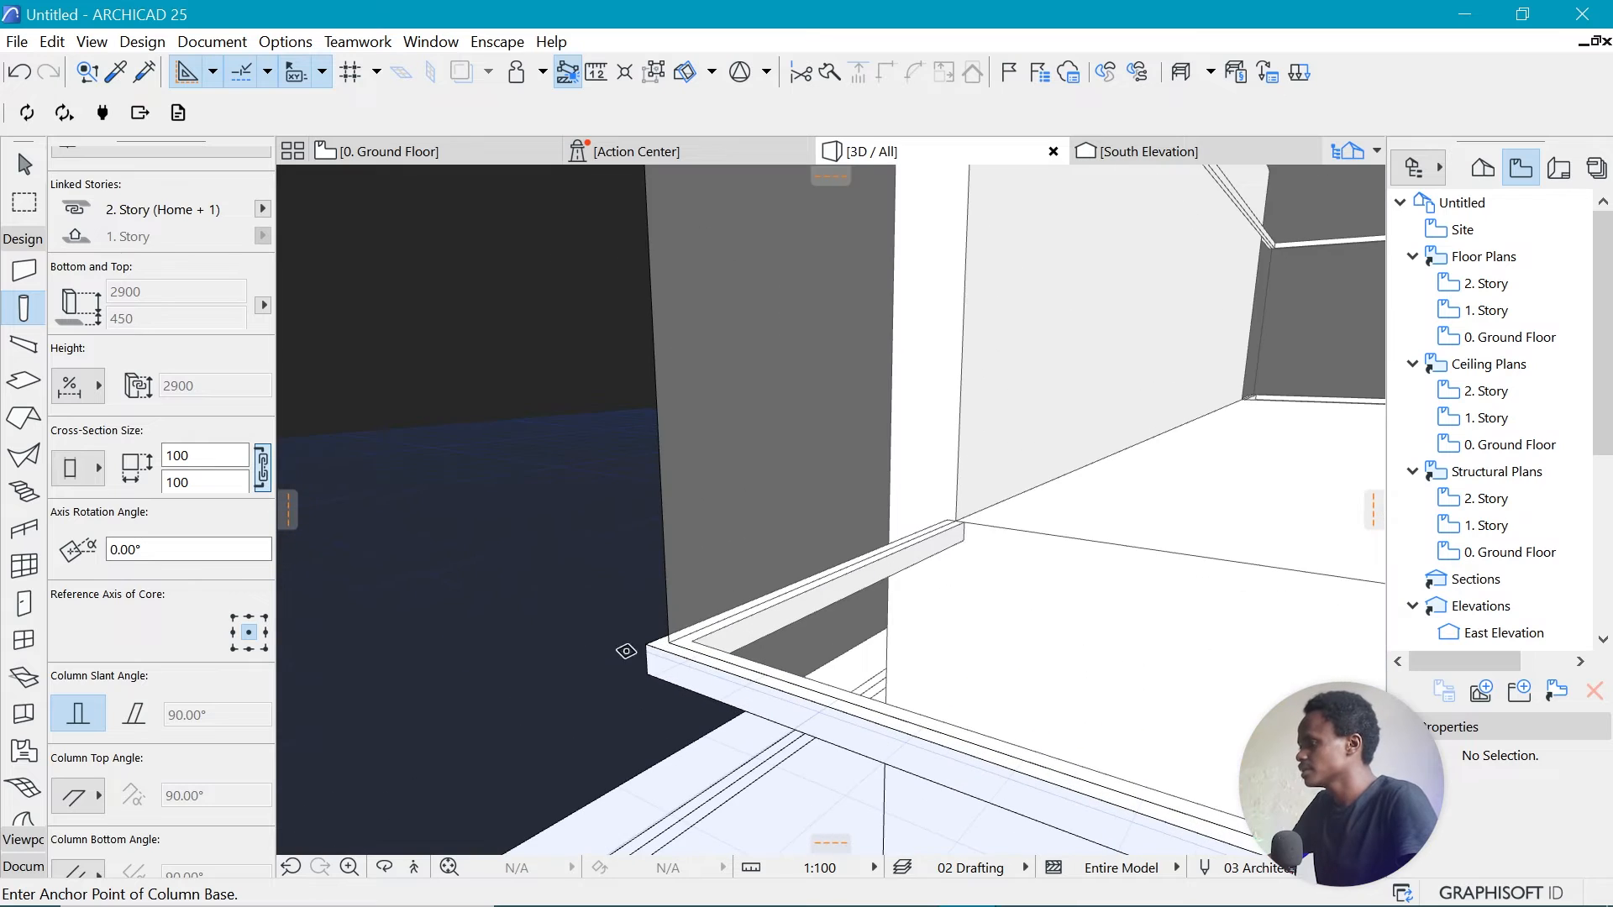
scroll(676, 636, down, 10)
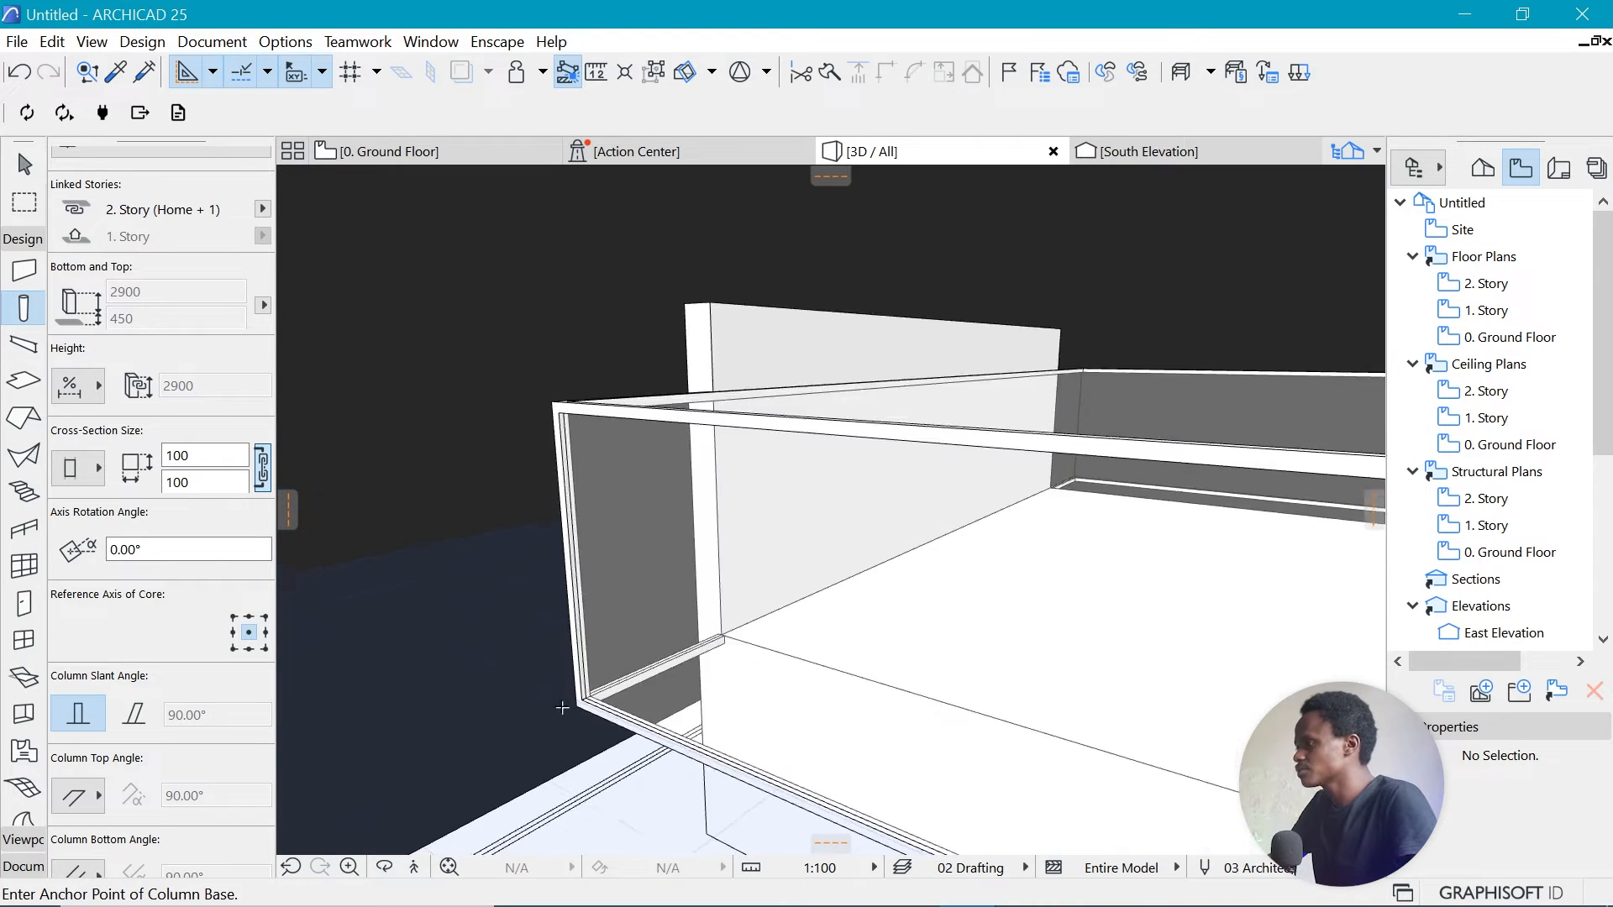
Place a matching column on the lower beam at the glass box's corner near the finned wall.
scroll(630, 623, down, 2)
shift+middle_drag(998, 551, 382, 584)
scroll(695, 616, up, 5)
scroll(695, 616, up, 8)
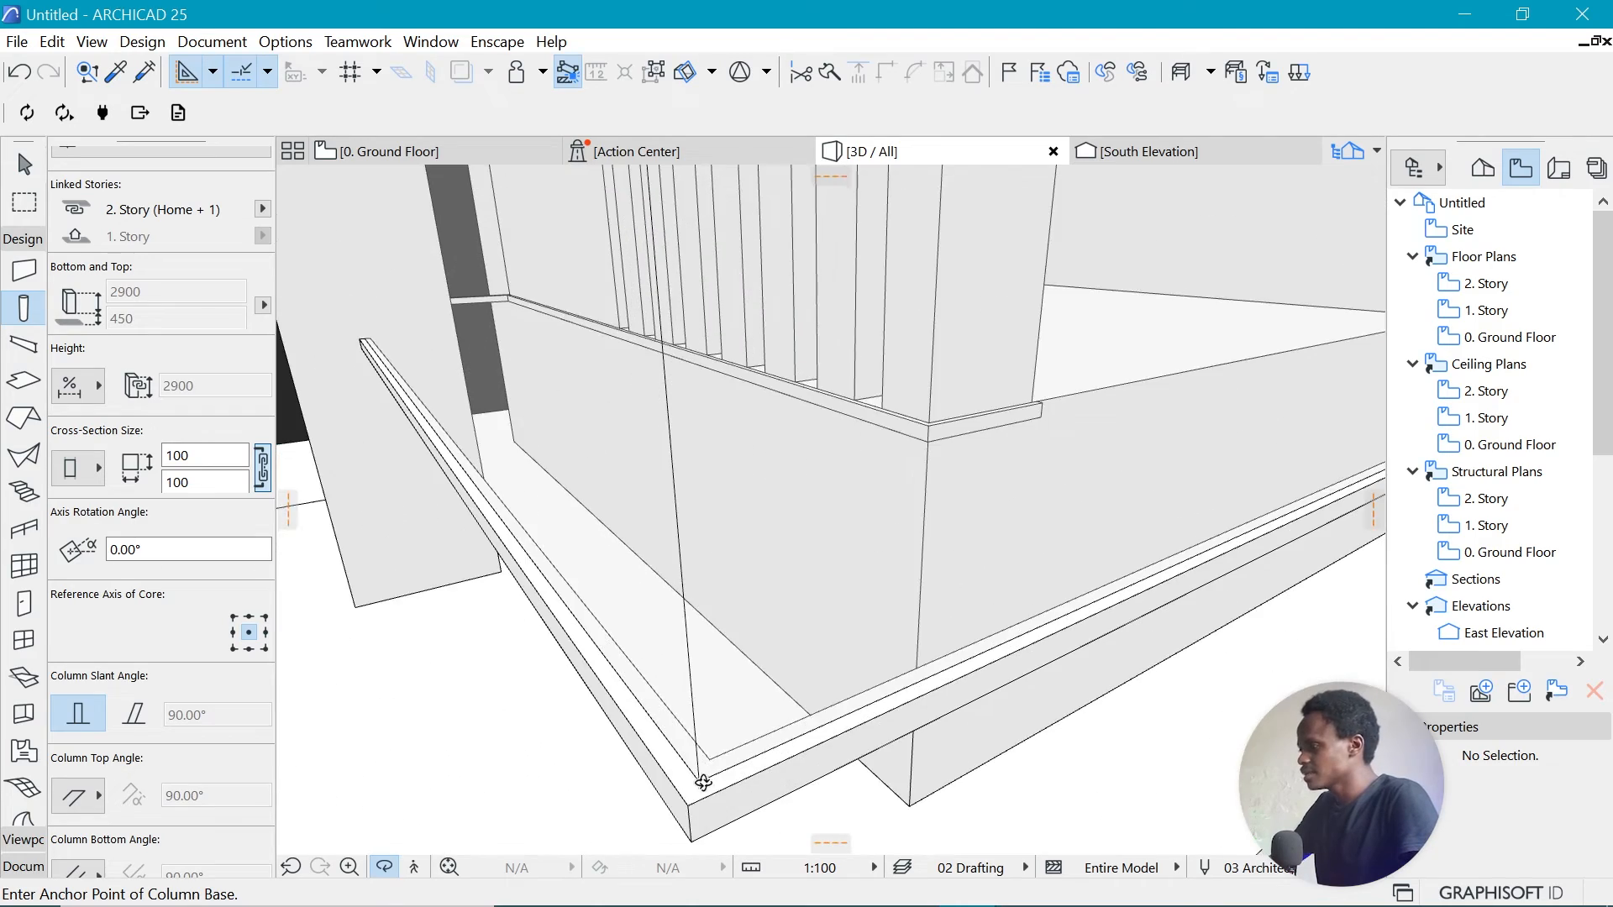
click(733, 769)
scroll(703, 739, down, 10)
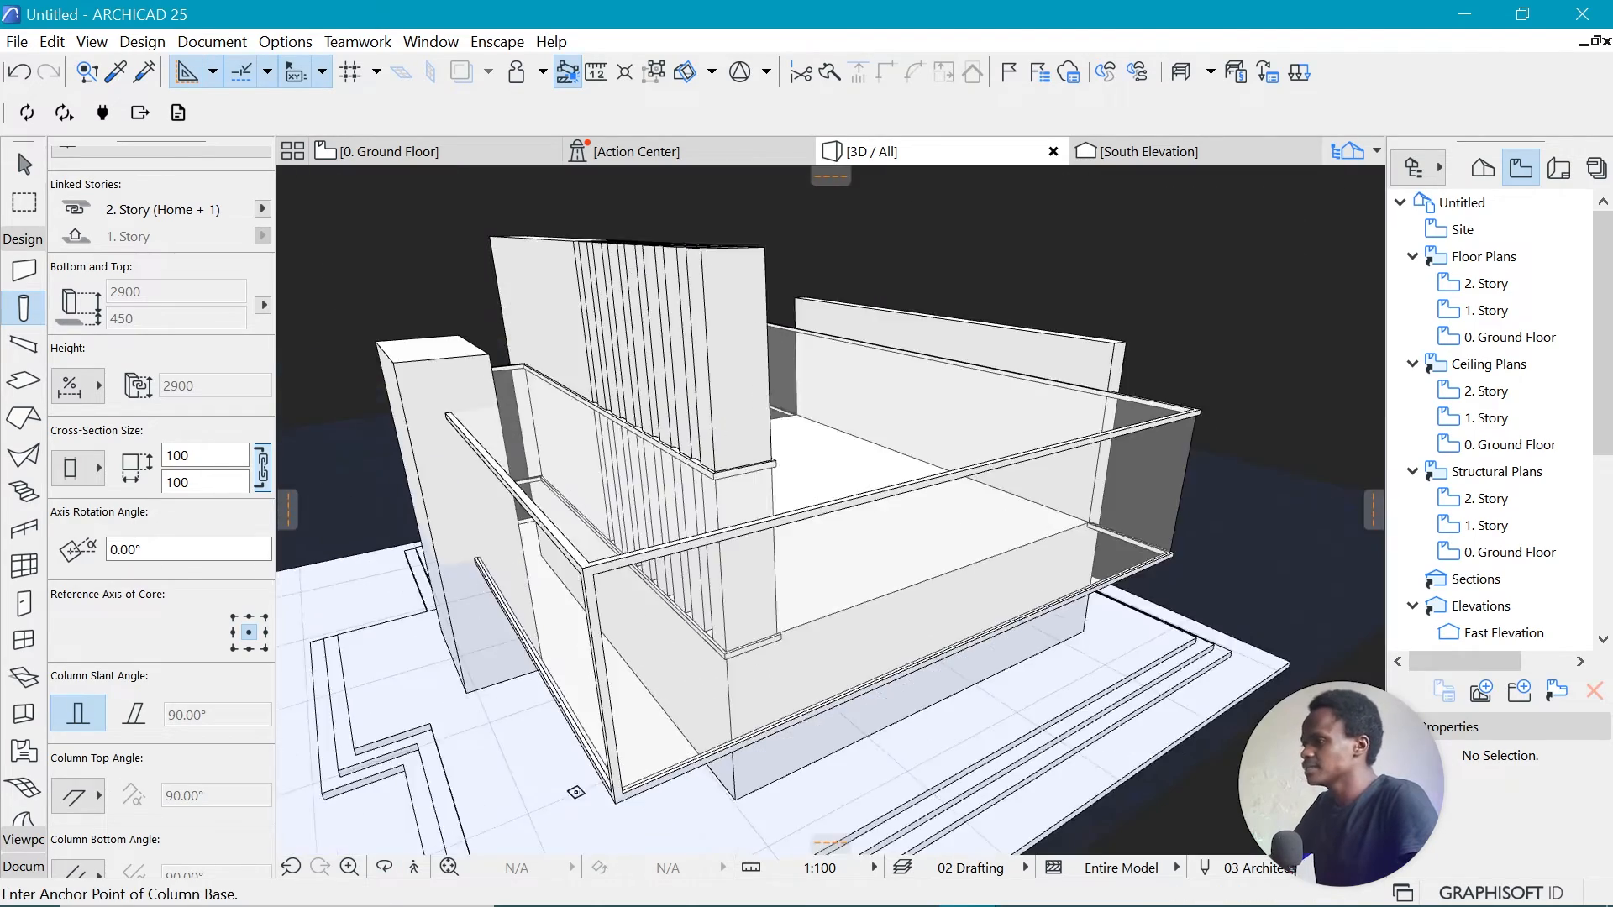
Place a matching column at the last bare corner of the glass box, at the far end of its long side.
shift+middle_drag(1286, 542, 1168, 552)
scroll(1068, 579, up, 4)
scroll(951, 651, up, 6)
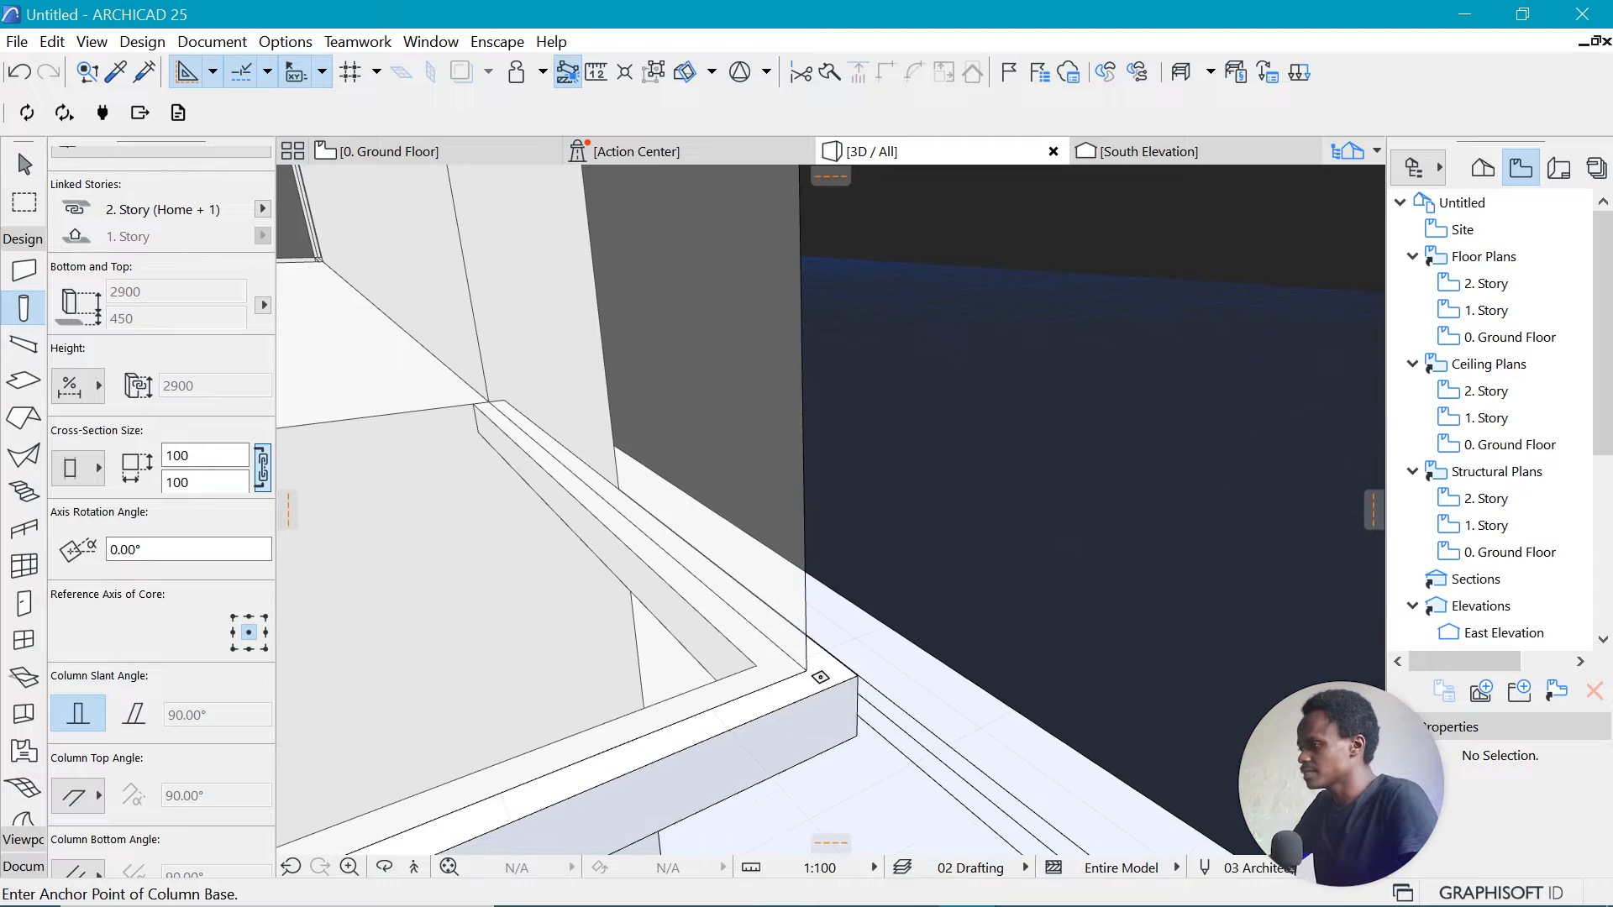
click(808, 673)
scroll(923, 651, down, 10)
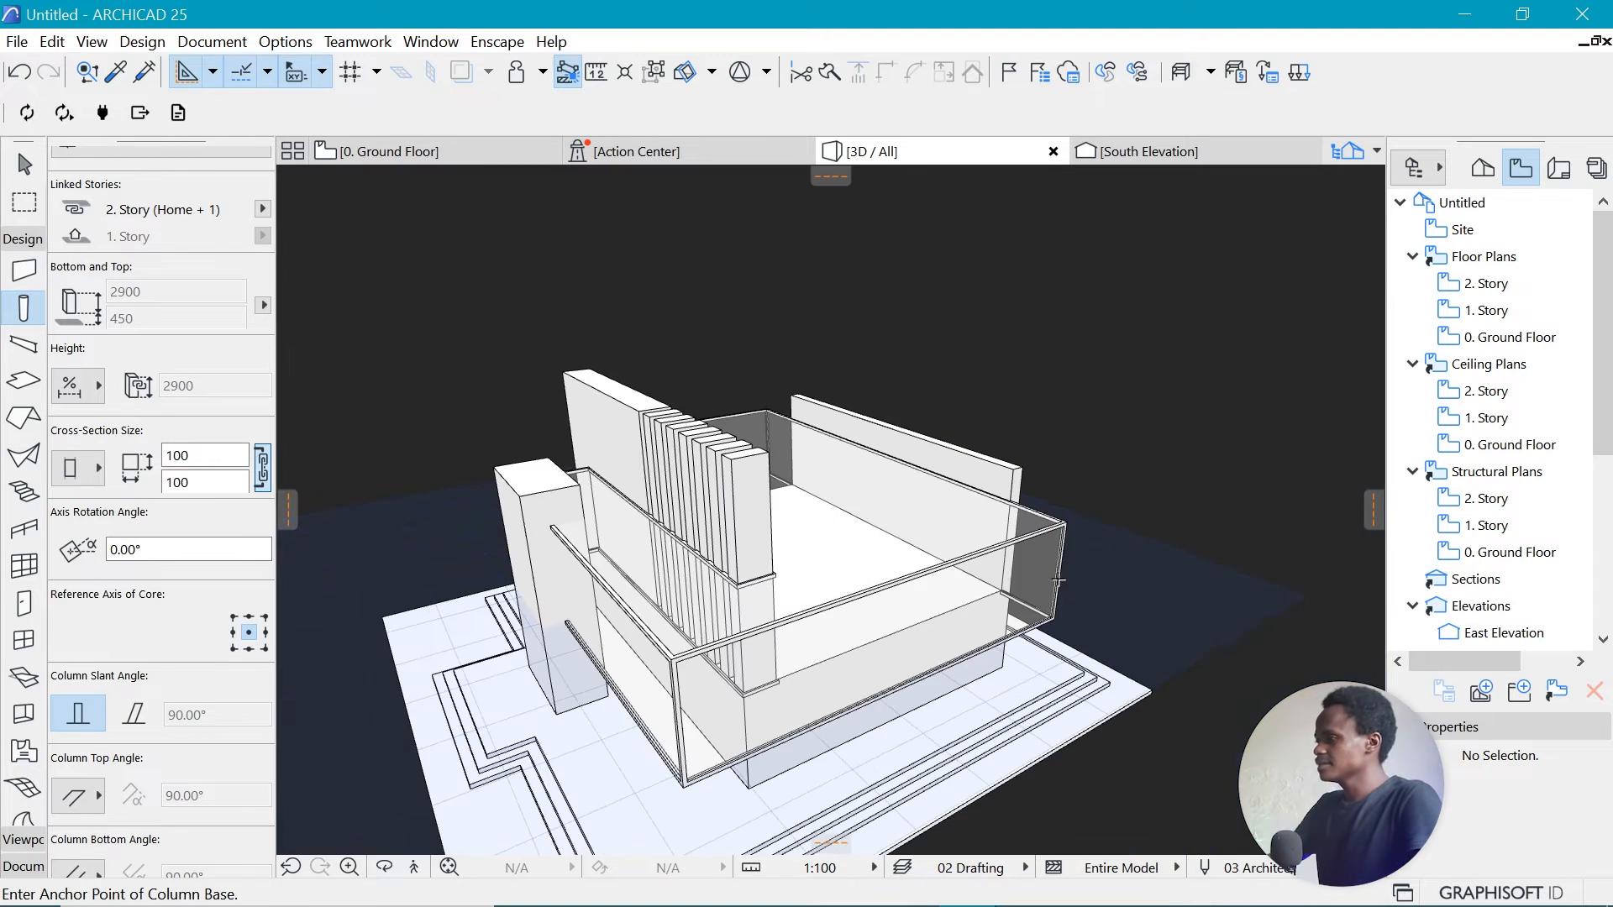
Look over the framed model, switch to the shot.JPG reference image and examine the planting beds beside the steps.
shift+middle_drag(589, 569, 935, 441)
scroll(1135, 458, down, 5)
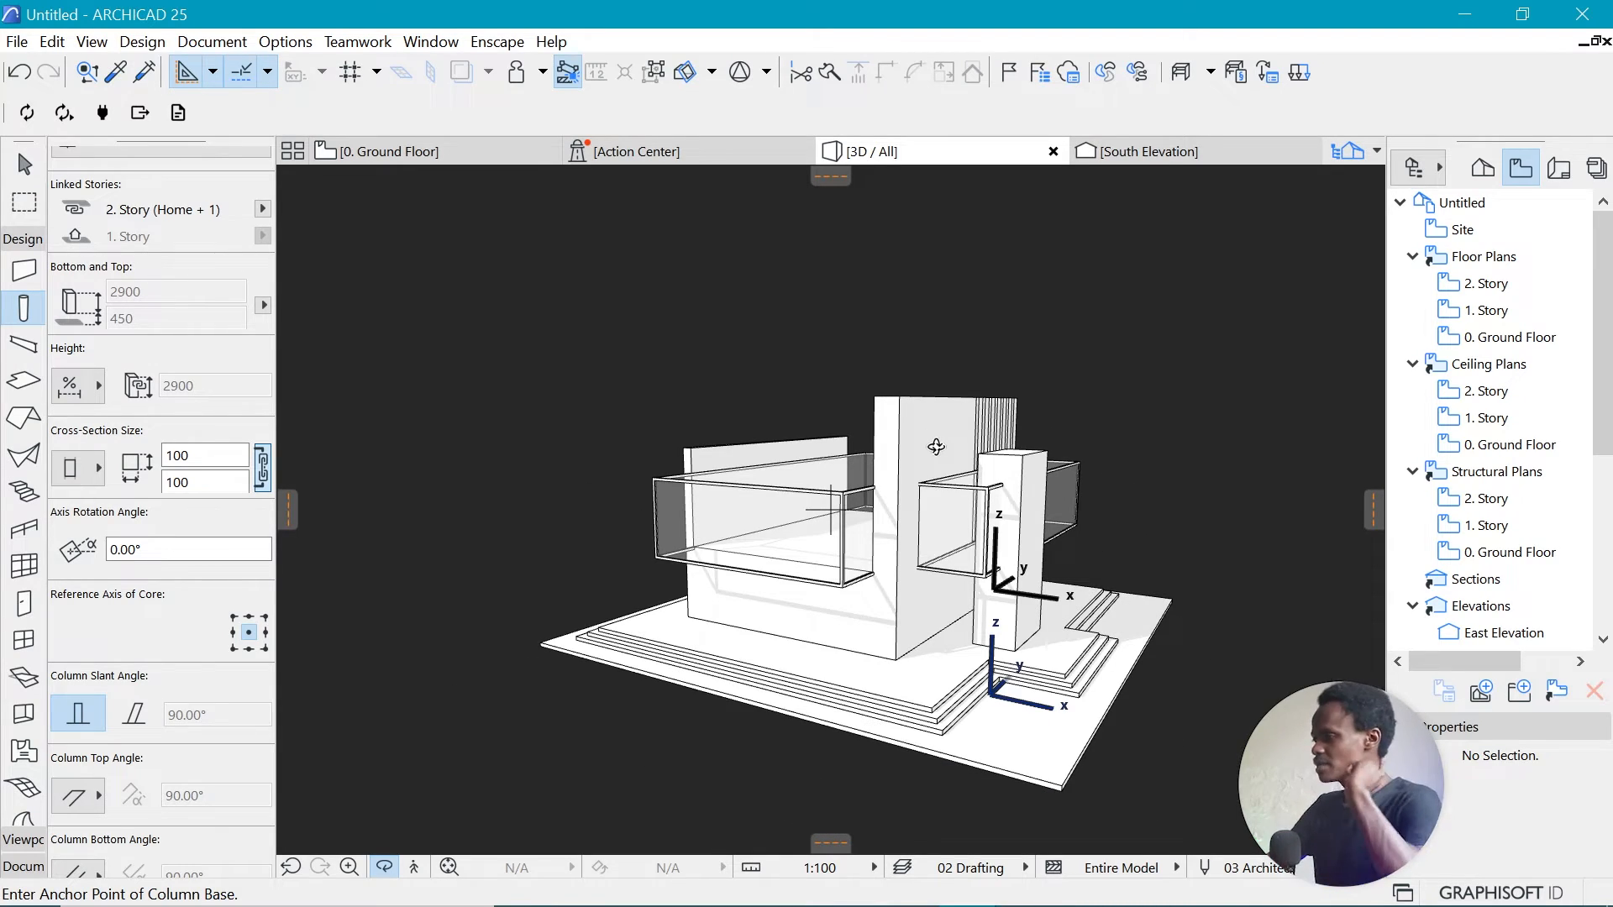
scroll(1210, 602, up, 2)
scroll(1109, 581, up, 2)
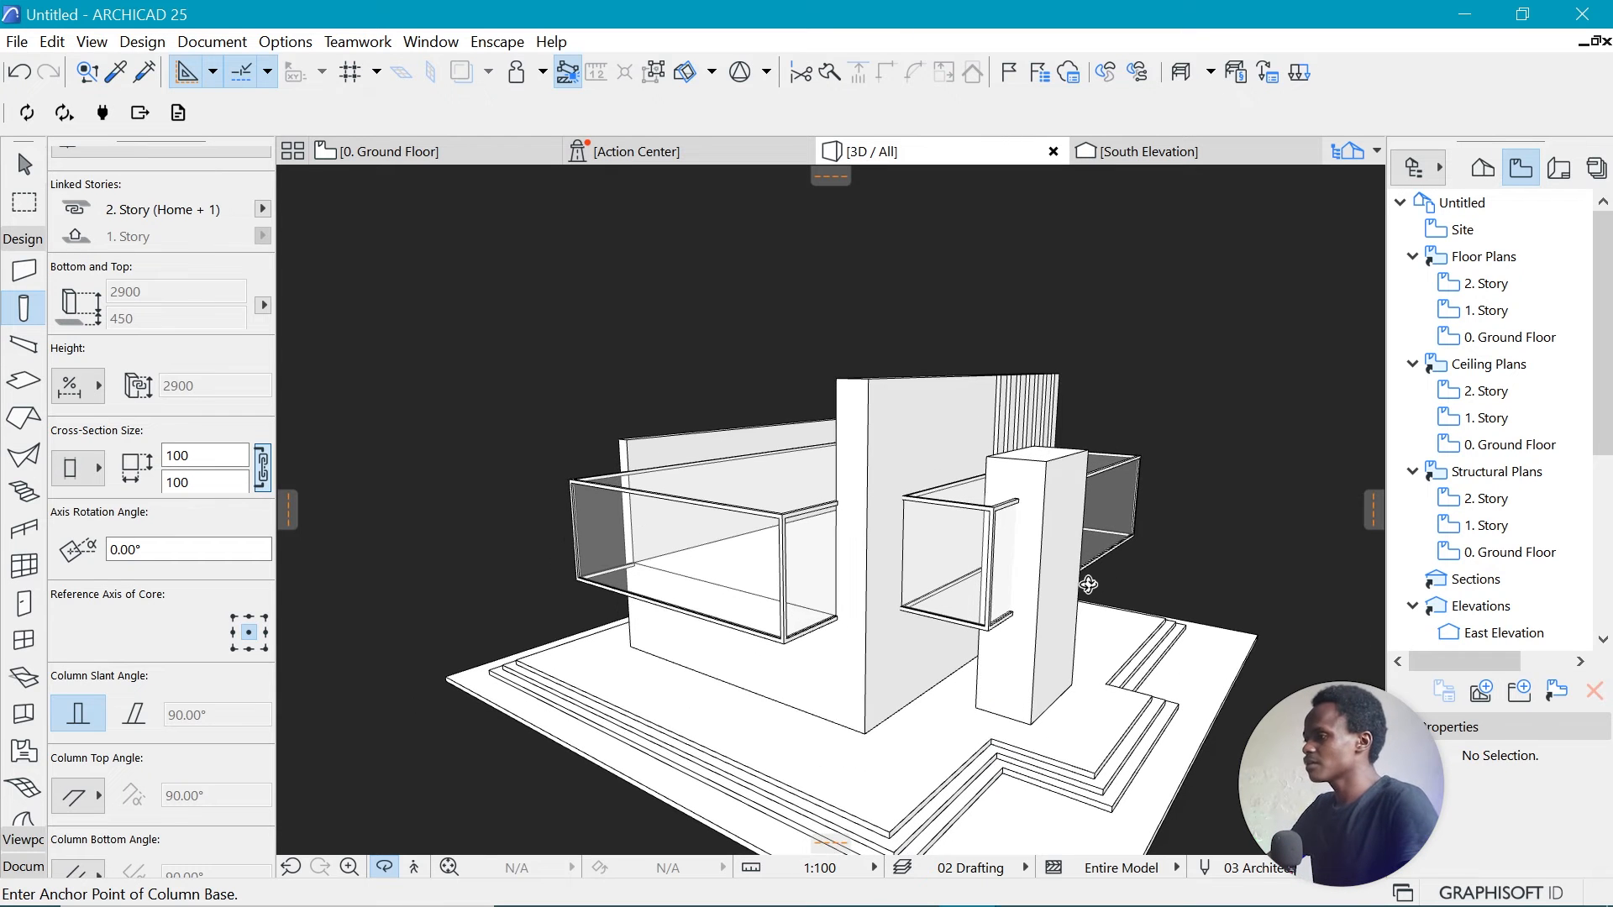
key(alt+Tab)
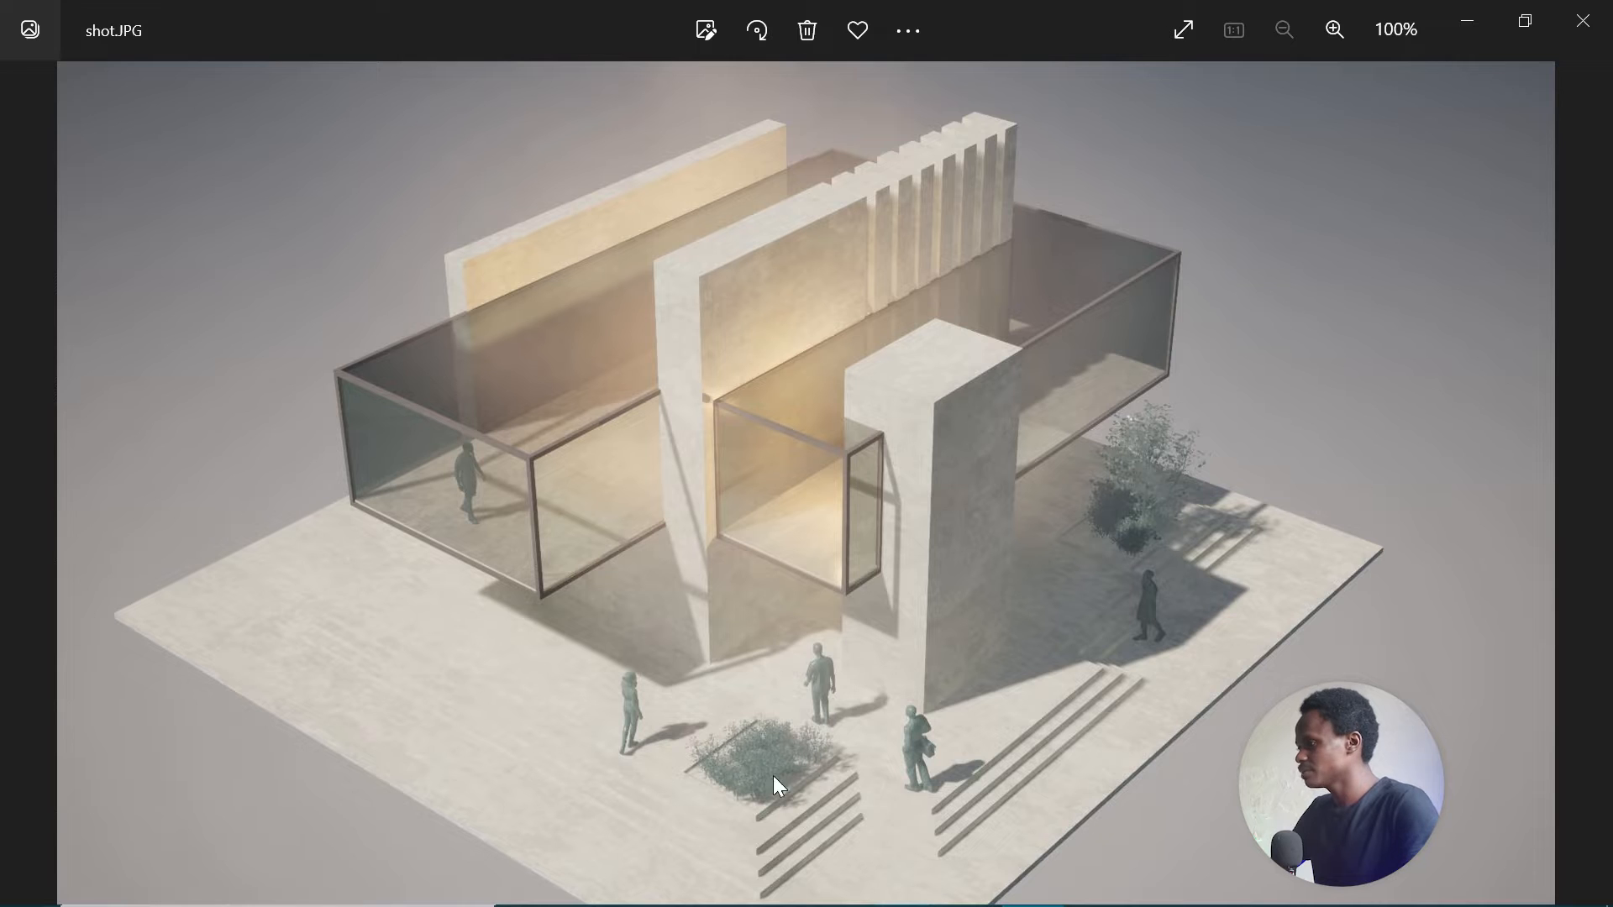
scroll(781, 830, up, 3)
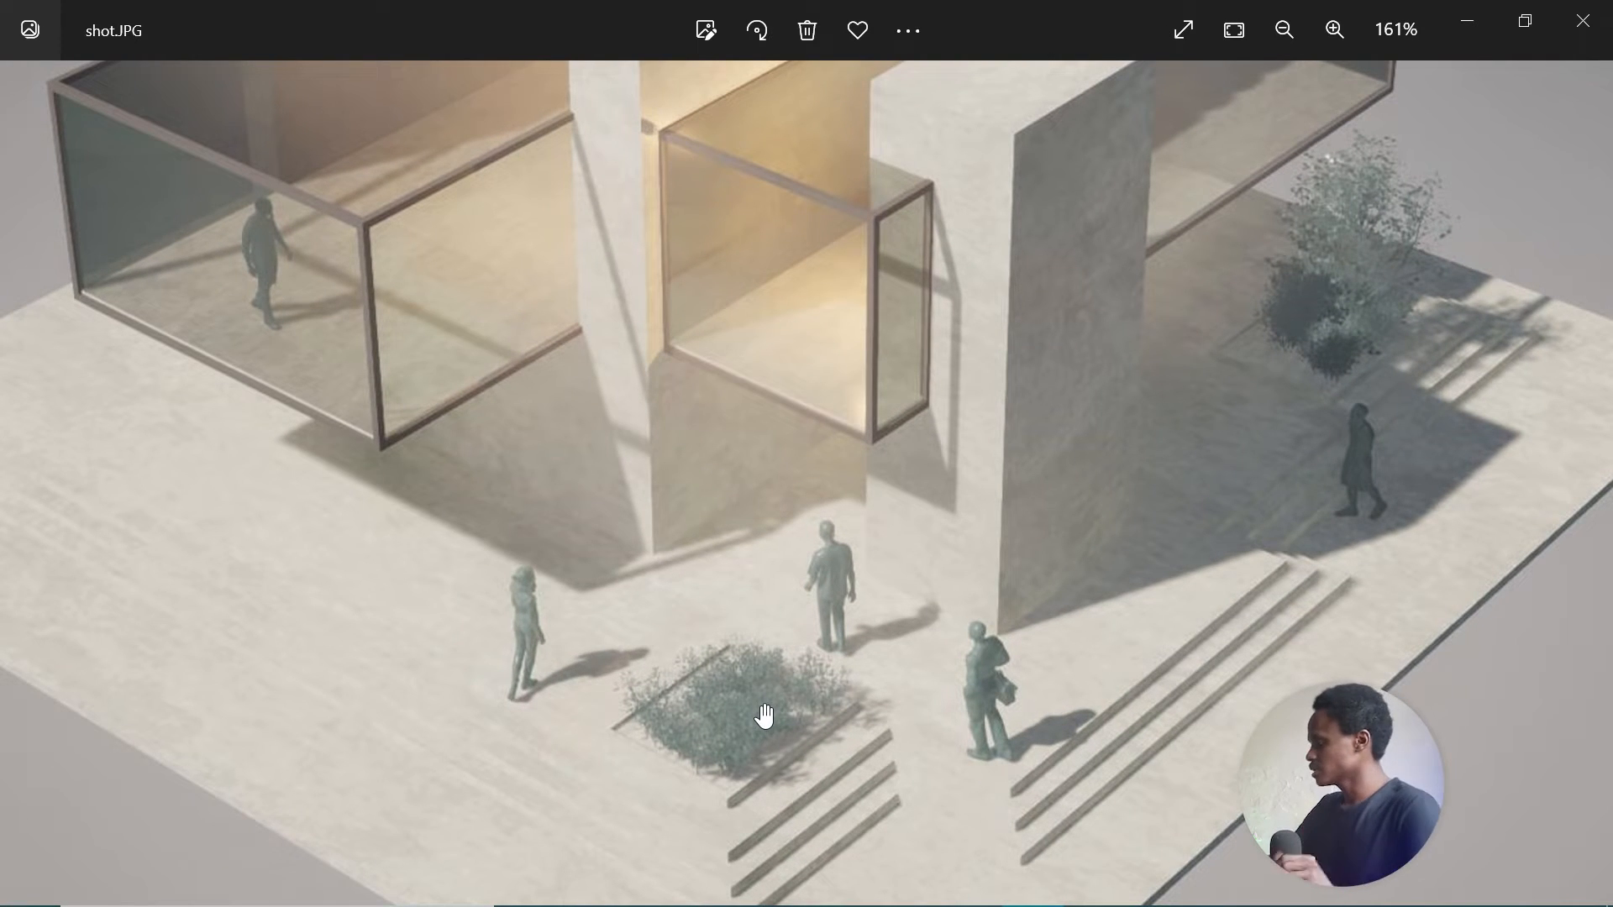
key(alt+Tab)
Draw a rectangular slab about 1510 by 1920 at the platform's front corner and set its reference plane to the bottom.
shift+middle_drag(820, 694, 895, 730)
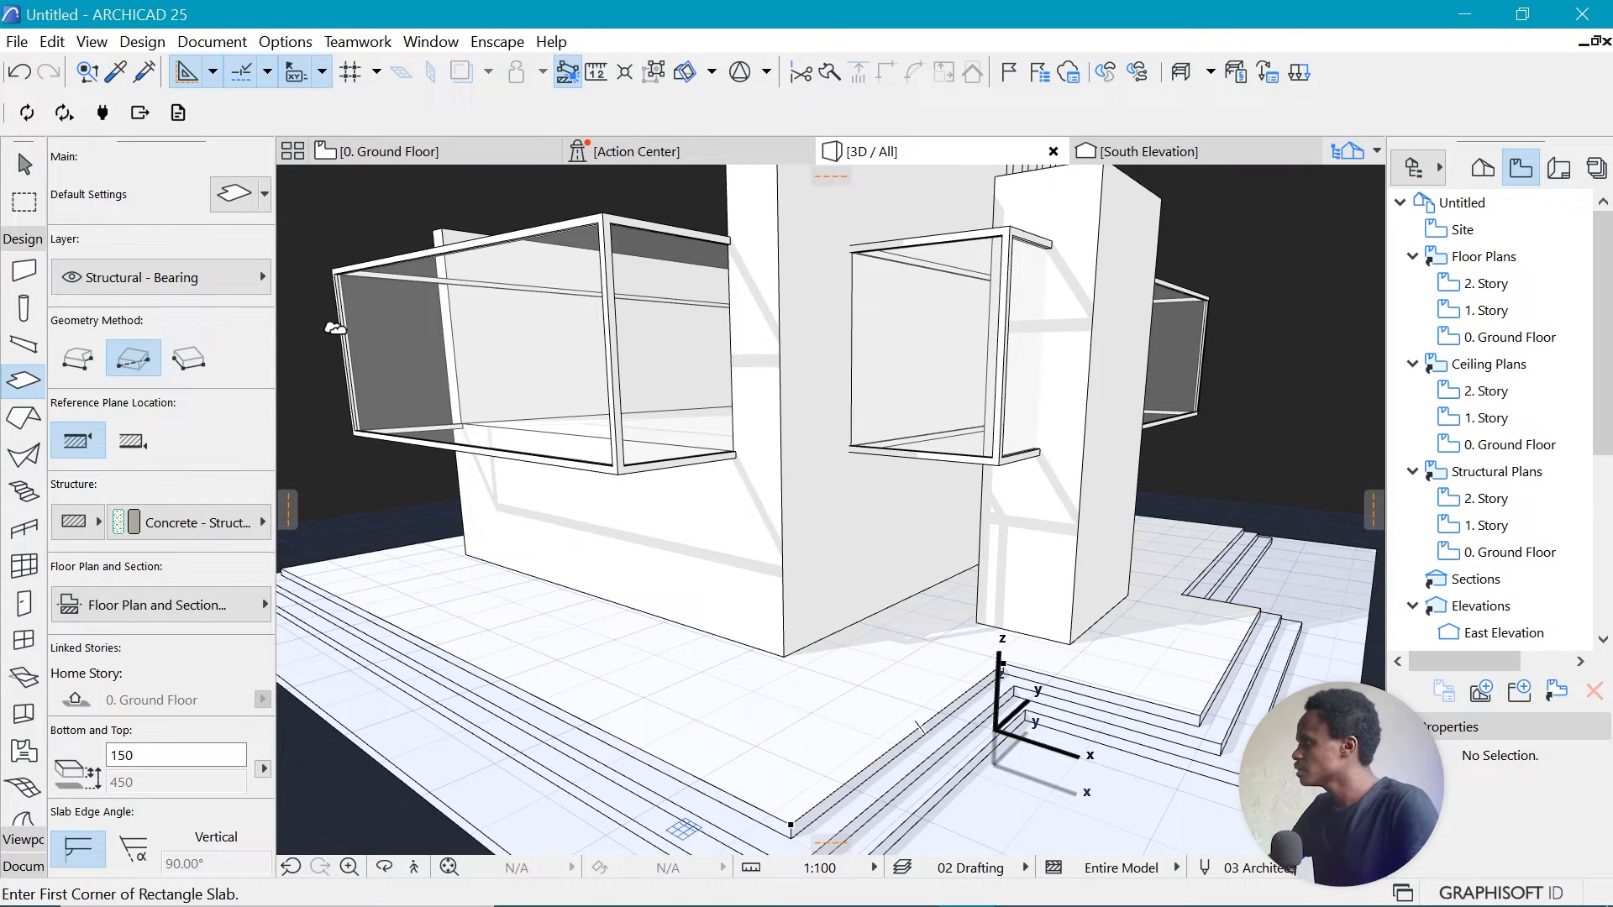
click(790, 830)
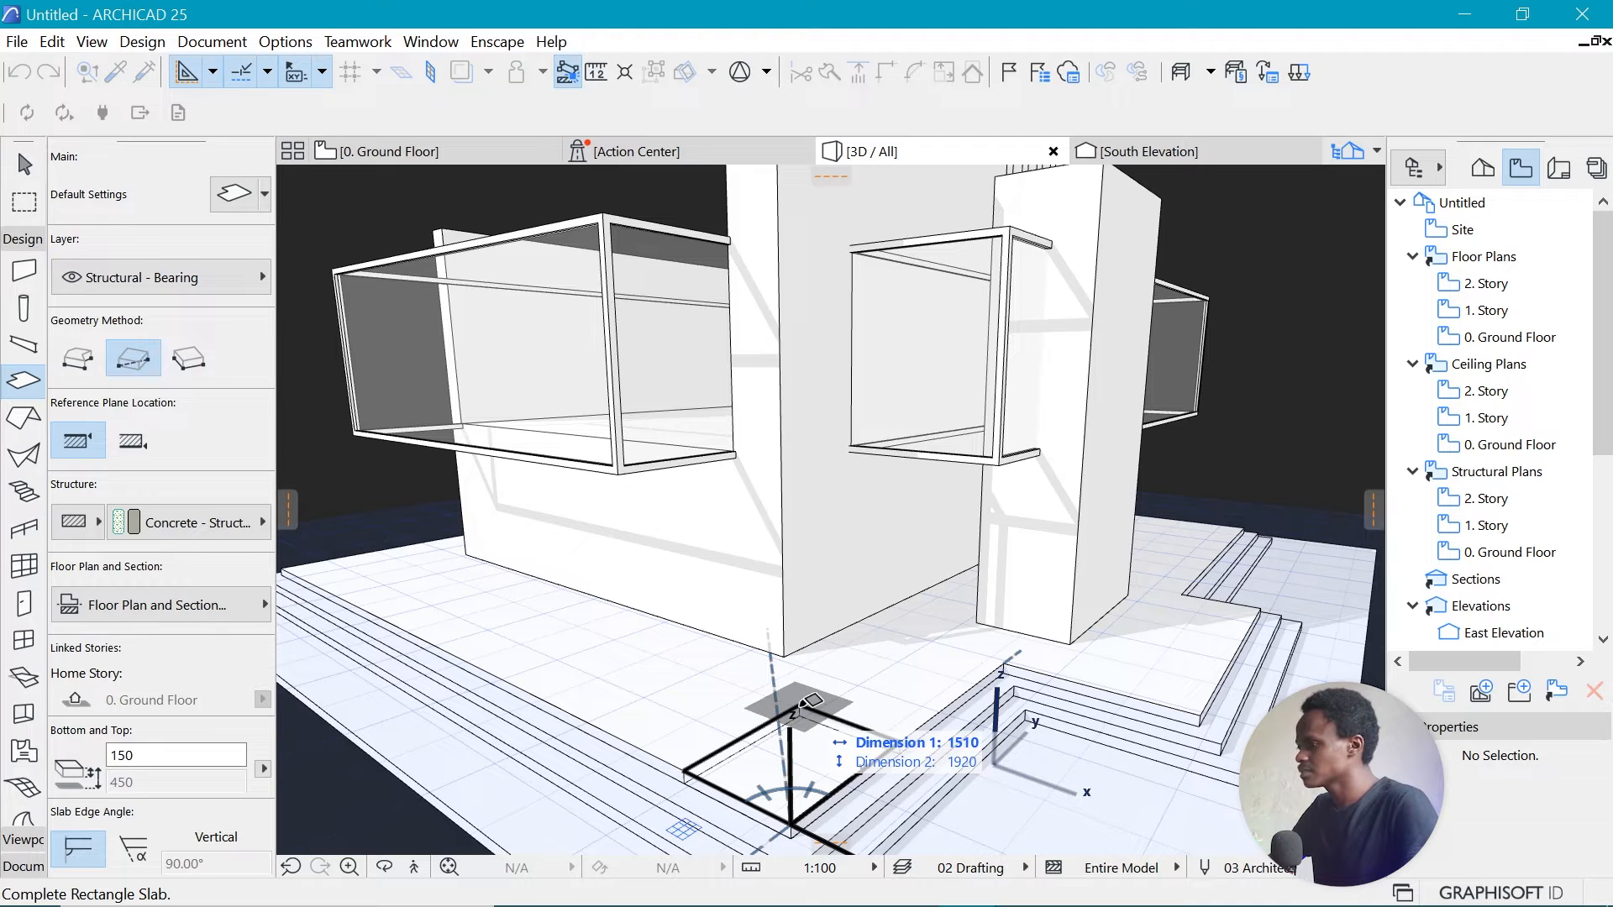
click(792, 708)
scroll(757, 789, up, 1)
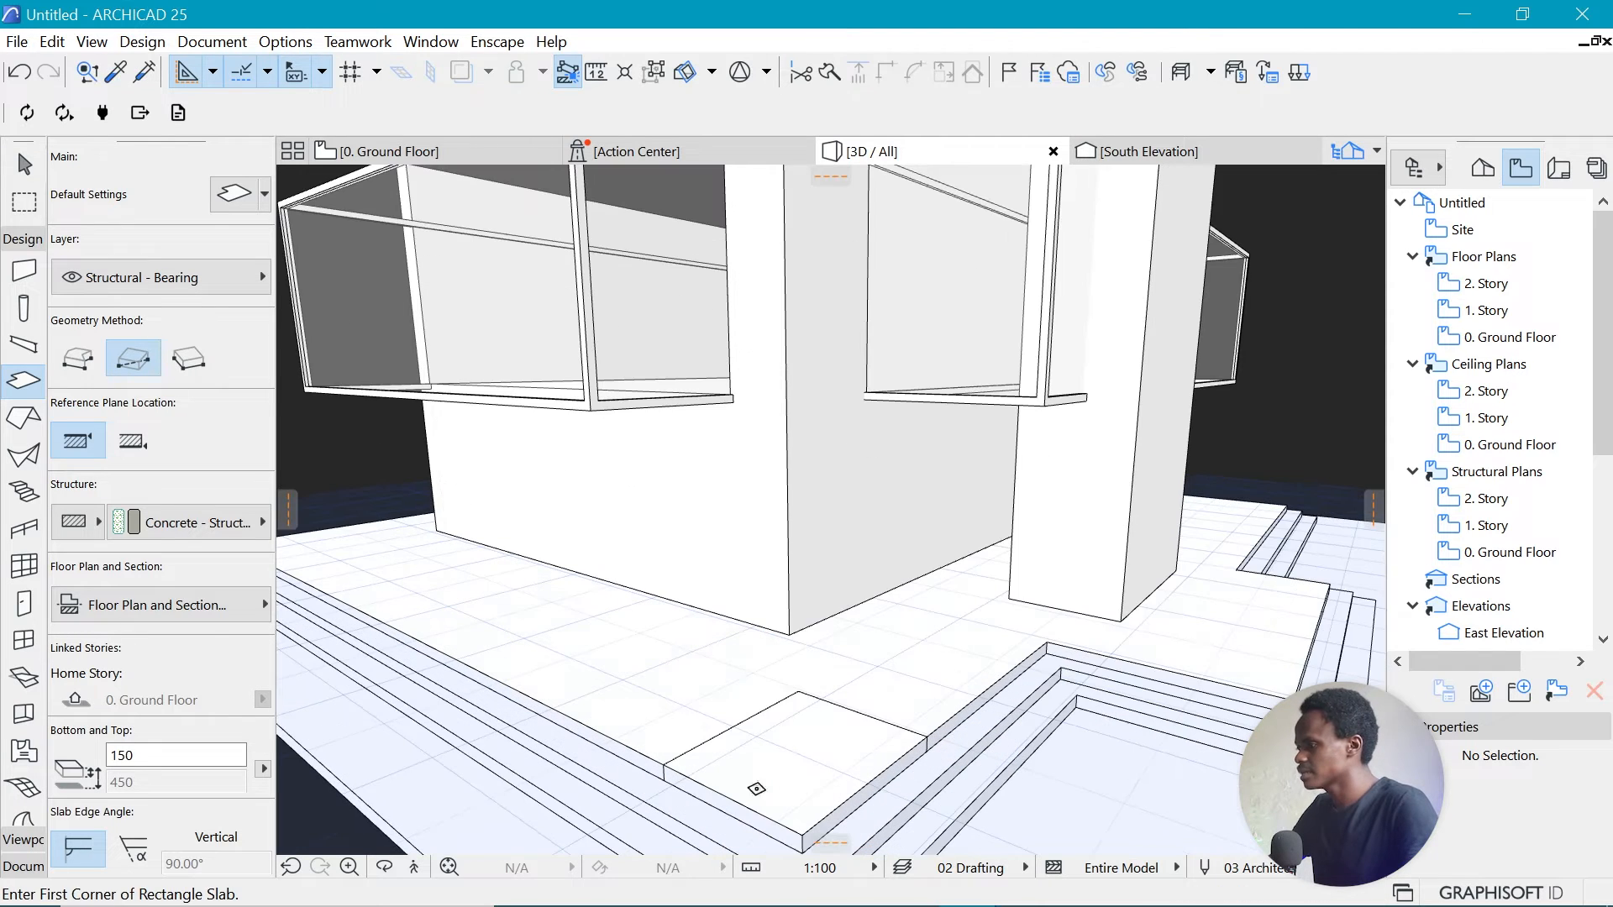
shift+click(917, 736)
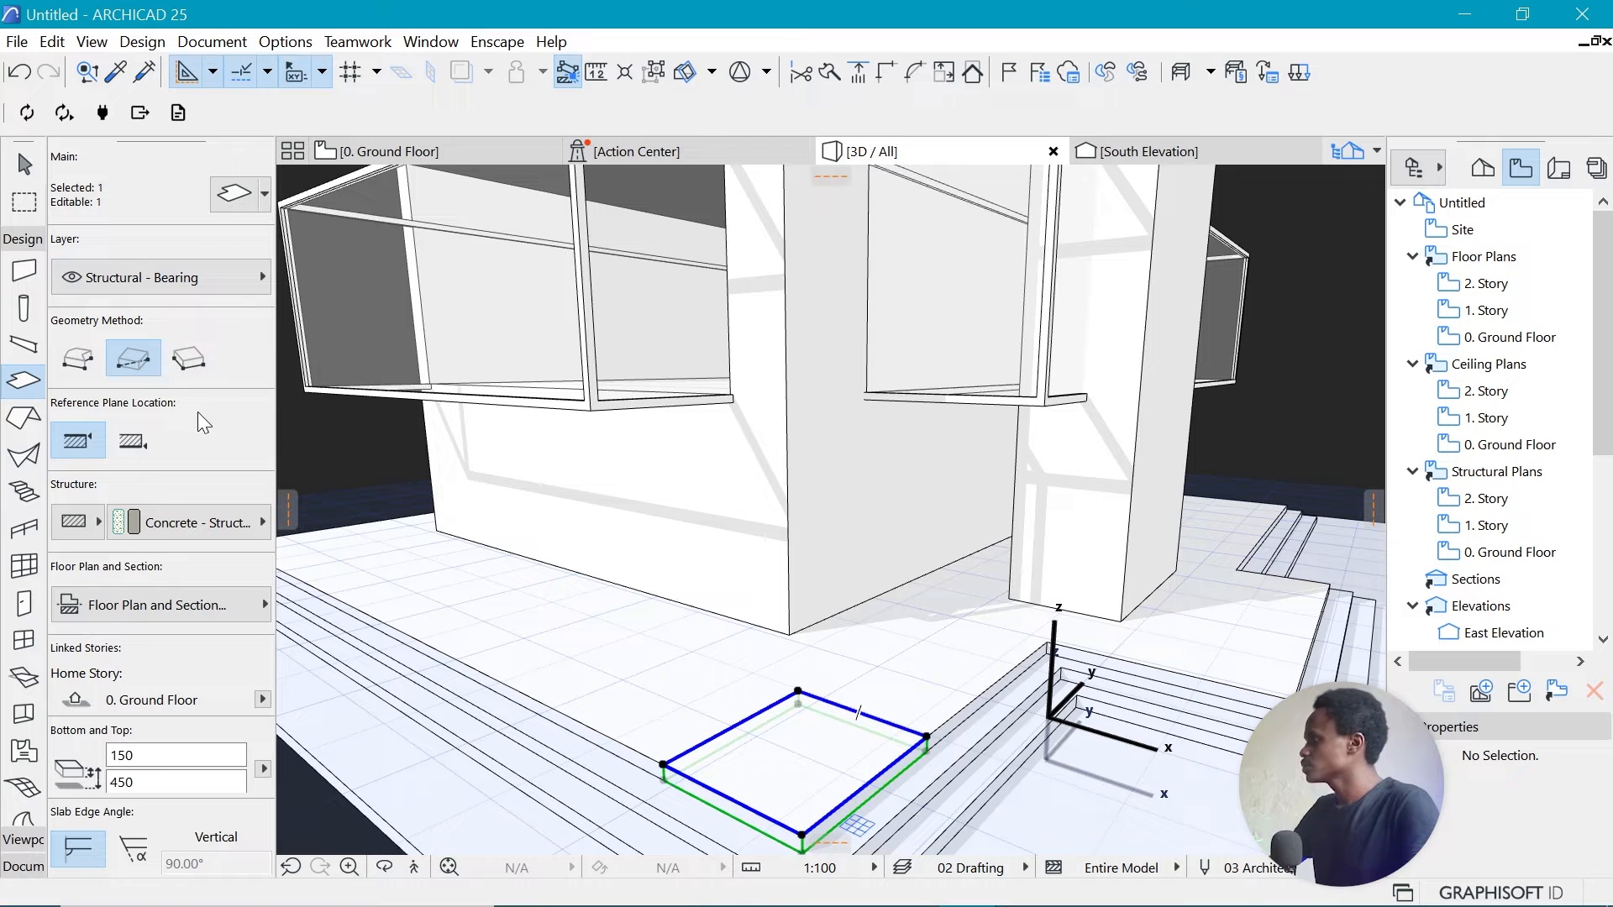
click(149, 447)
scroll(785, 838, up, 3)
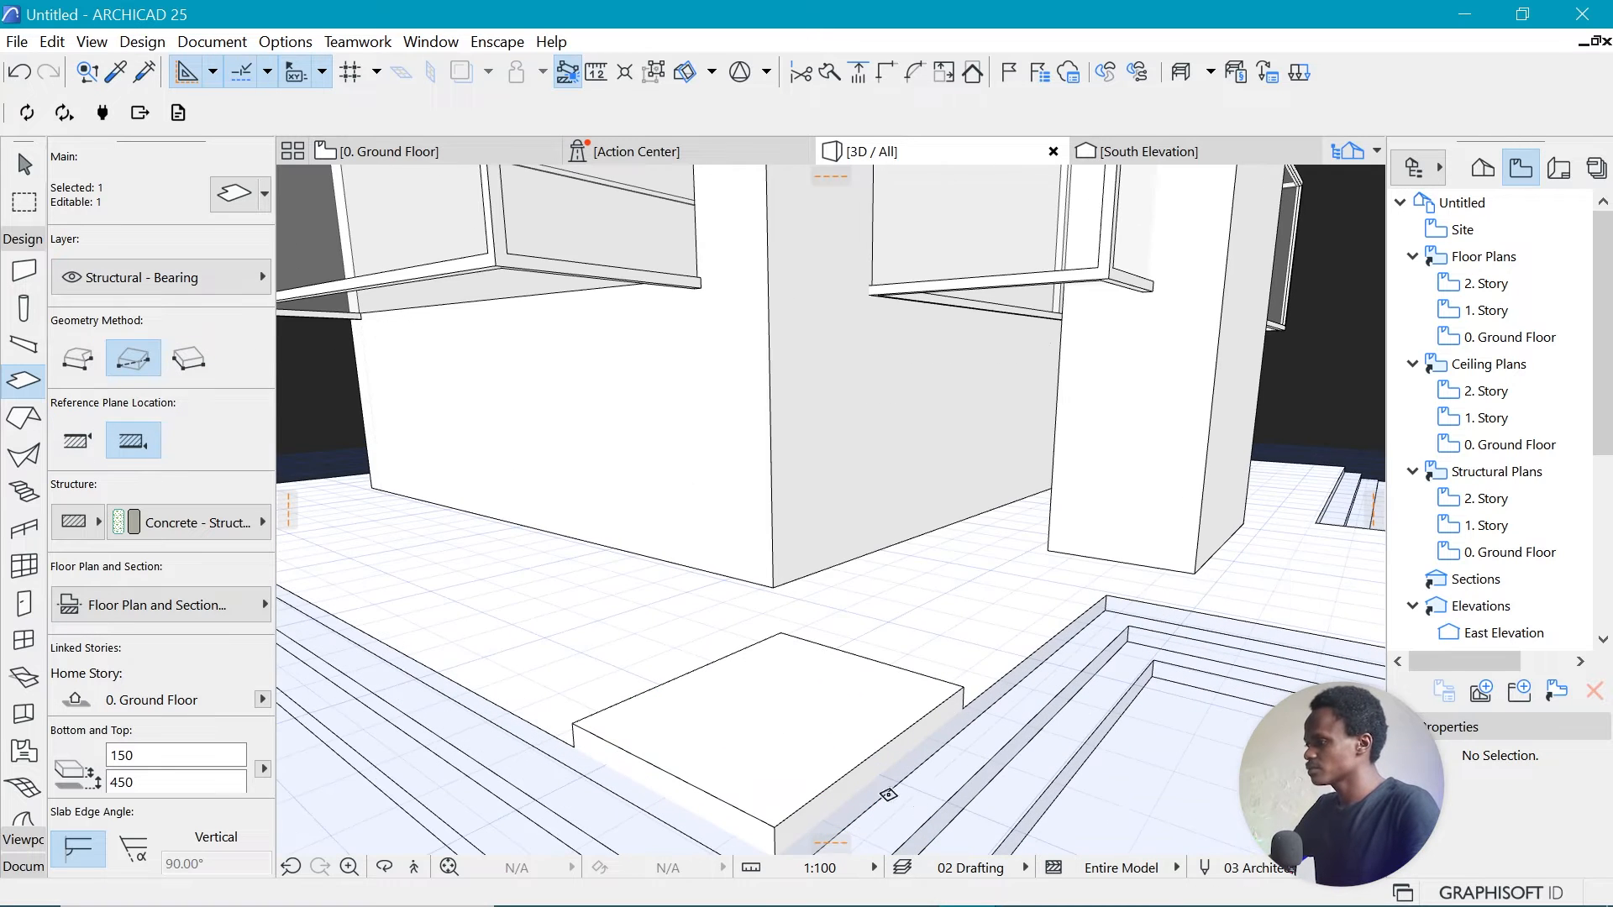
Move the small slab diagonally inward from the platform's front corner, clear of the step edges.
key(ctrl+d)
middle_drag(799, 845, 1084, 738)
click(790, 781)
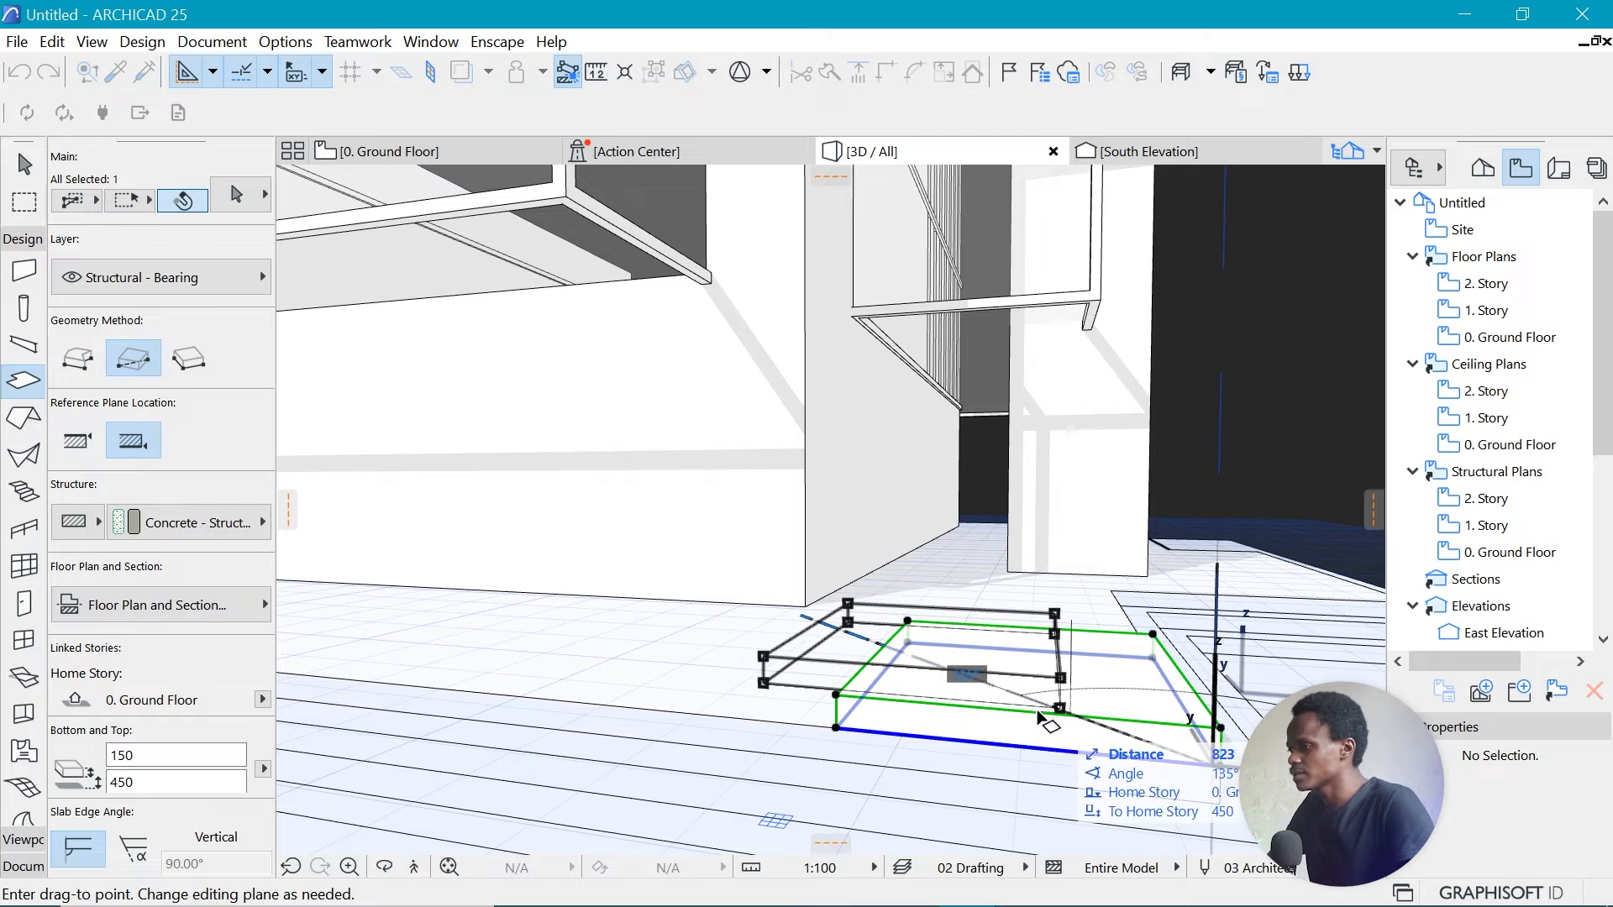
click(949, 718)
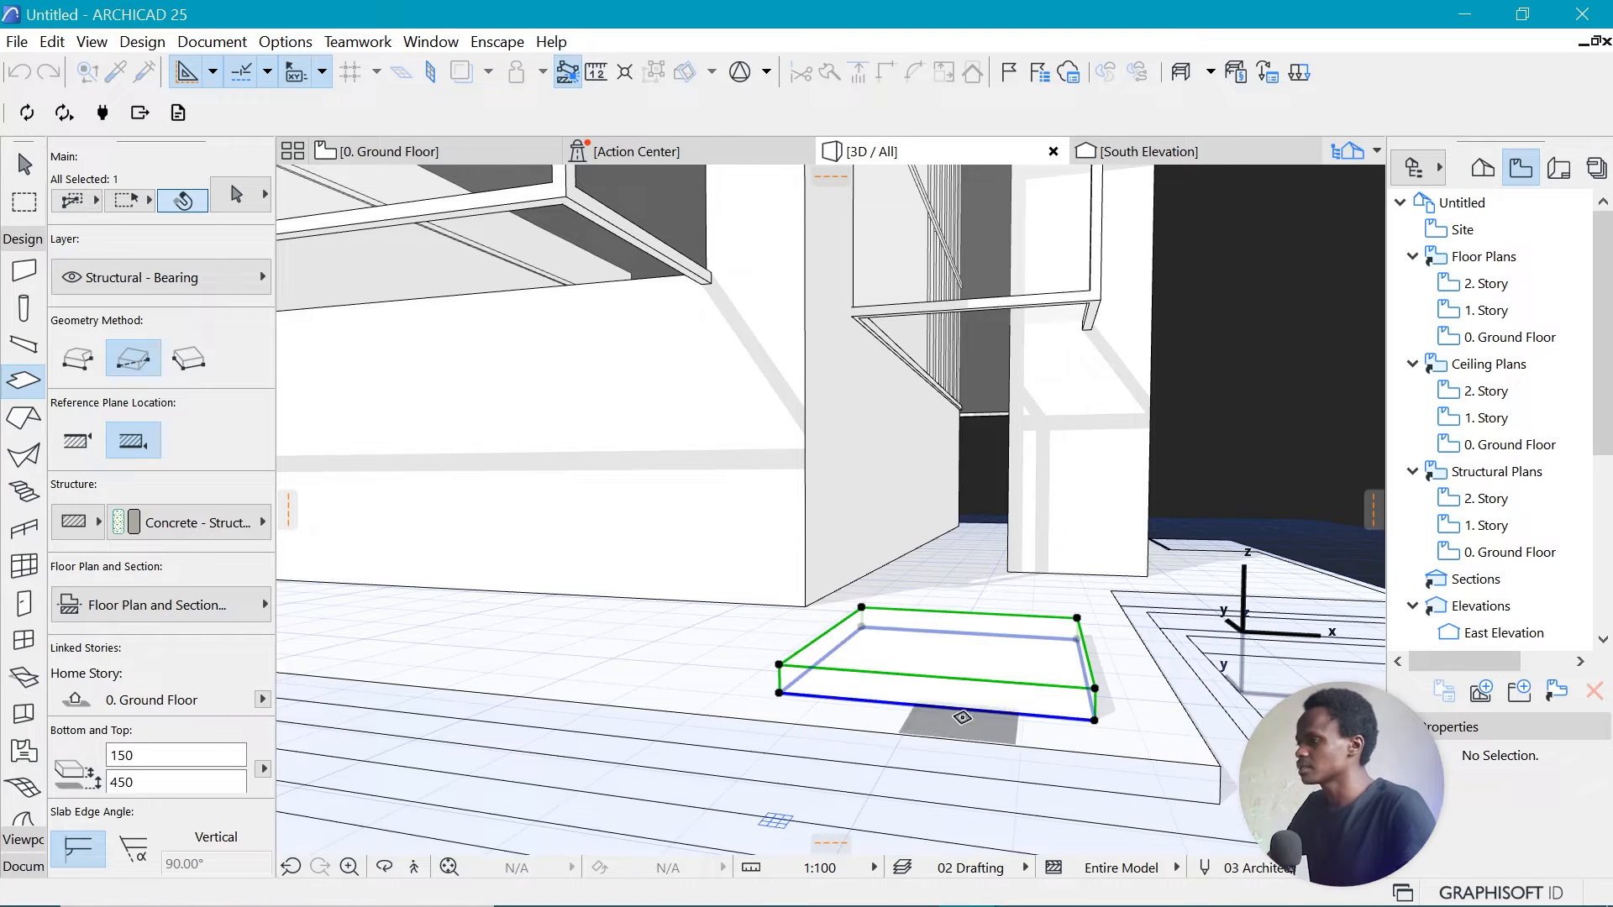
key(Escape)
Copy the small slab in place and offset all edges of the copy inward by 100.
shift+middle_drag(1204, 583, 999, 731)
shift+middle_drag(597, 764, 785, 762)
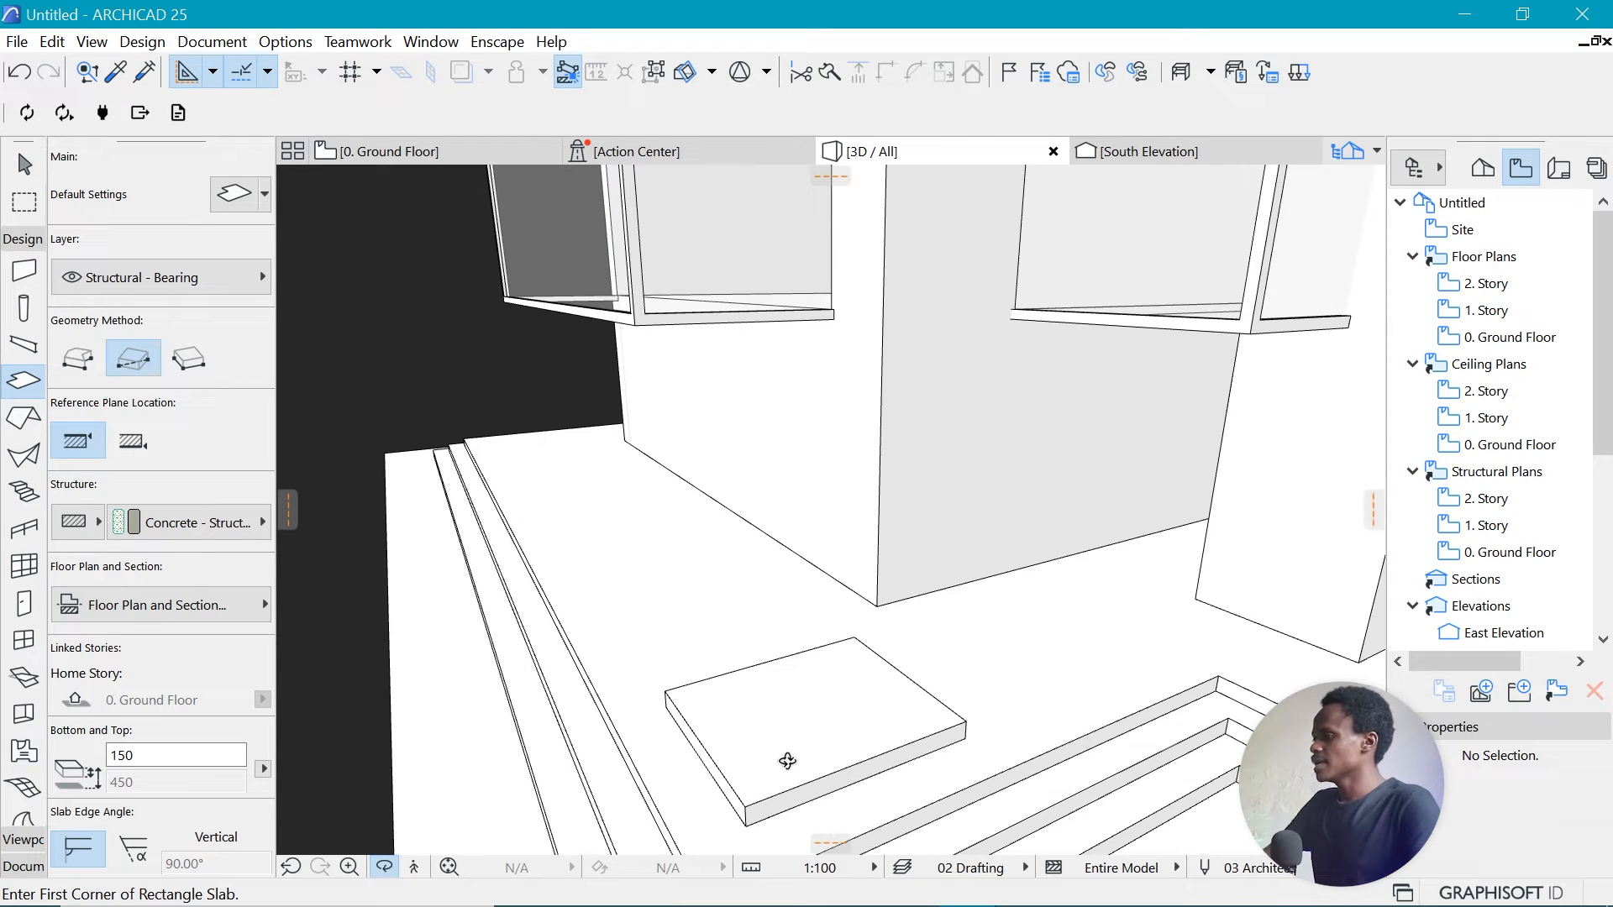
shift+click(814, 773)
key(ctrl+d)
key(ctrl)
double_click(966, 738)
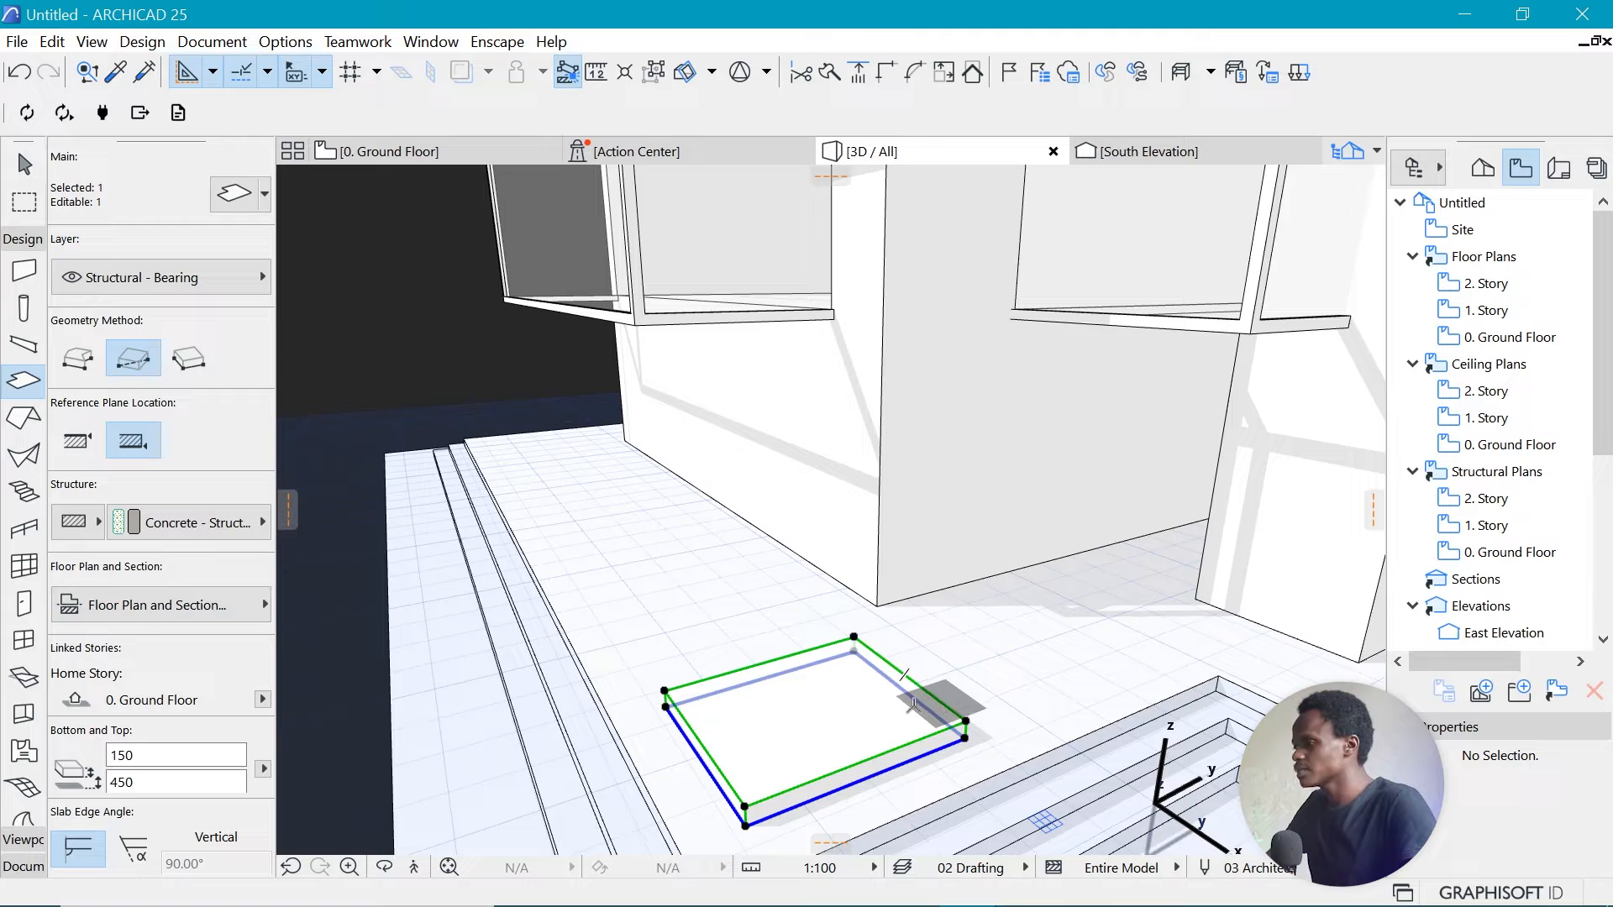
click(931, 699)
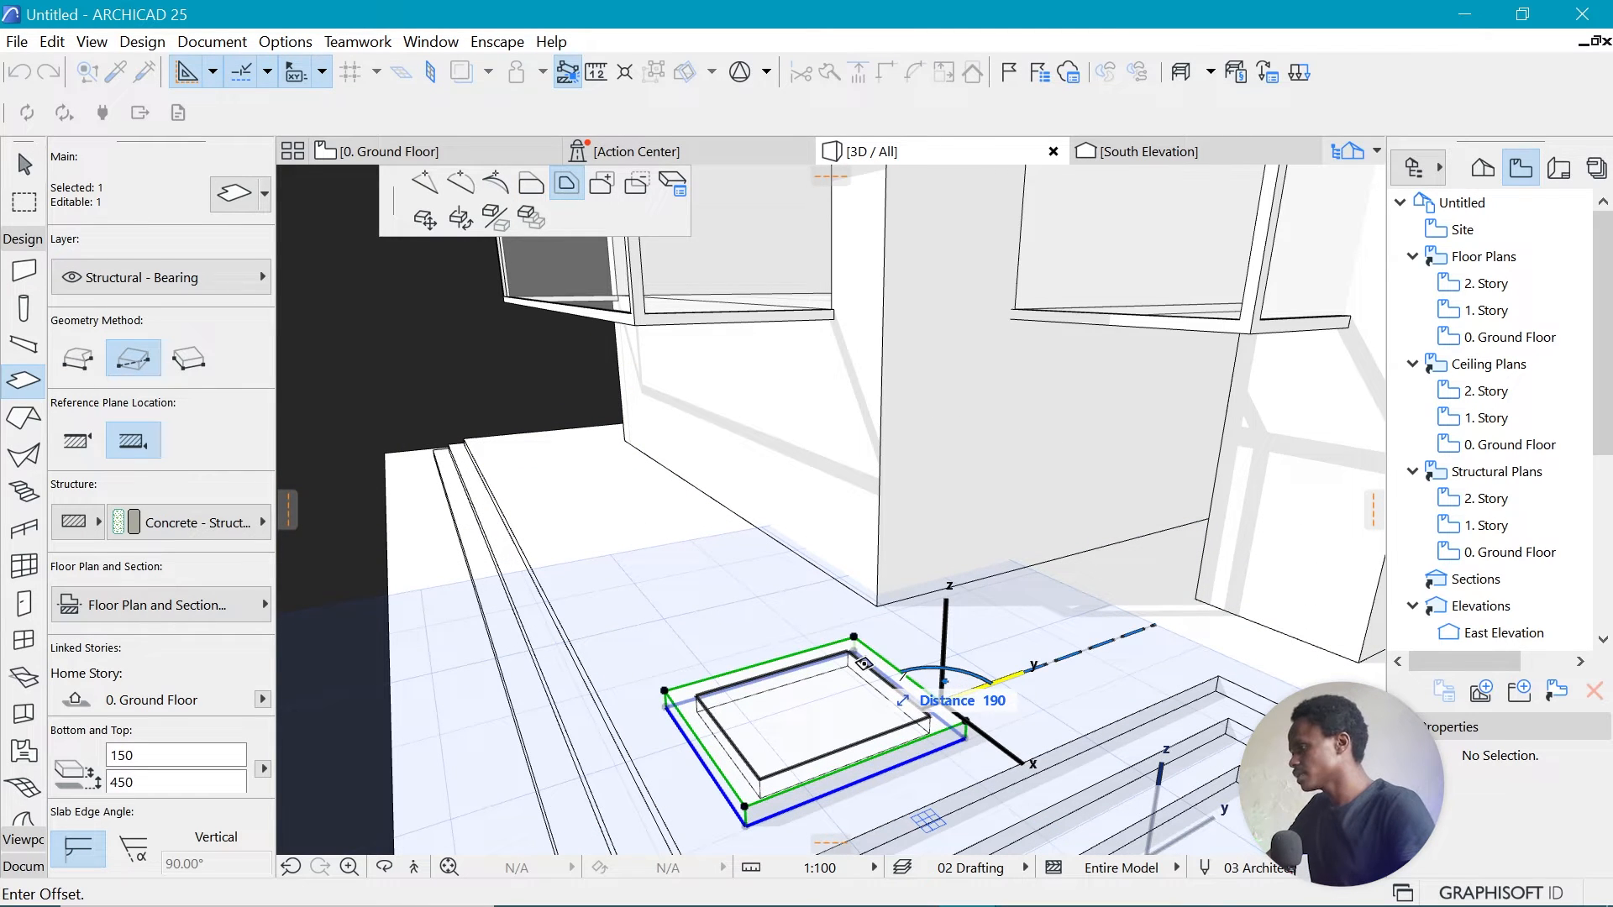
text(100)
key(Return)
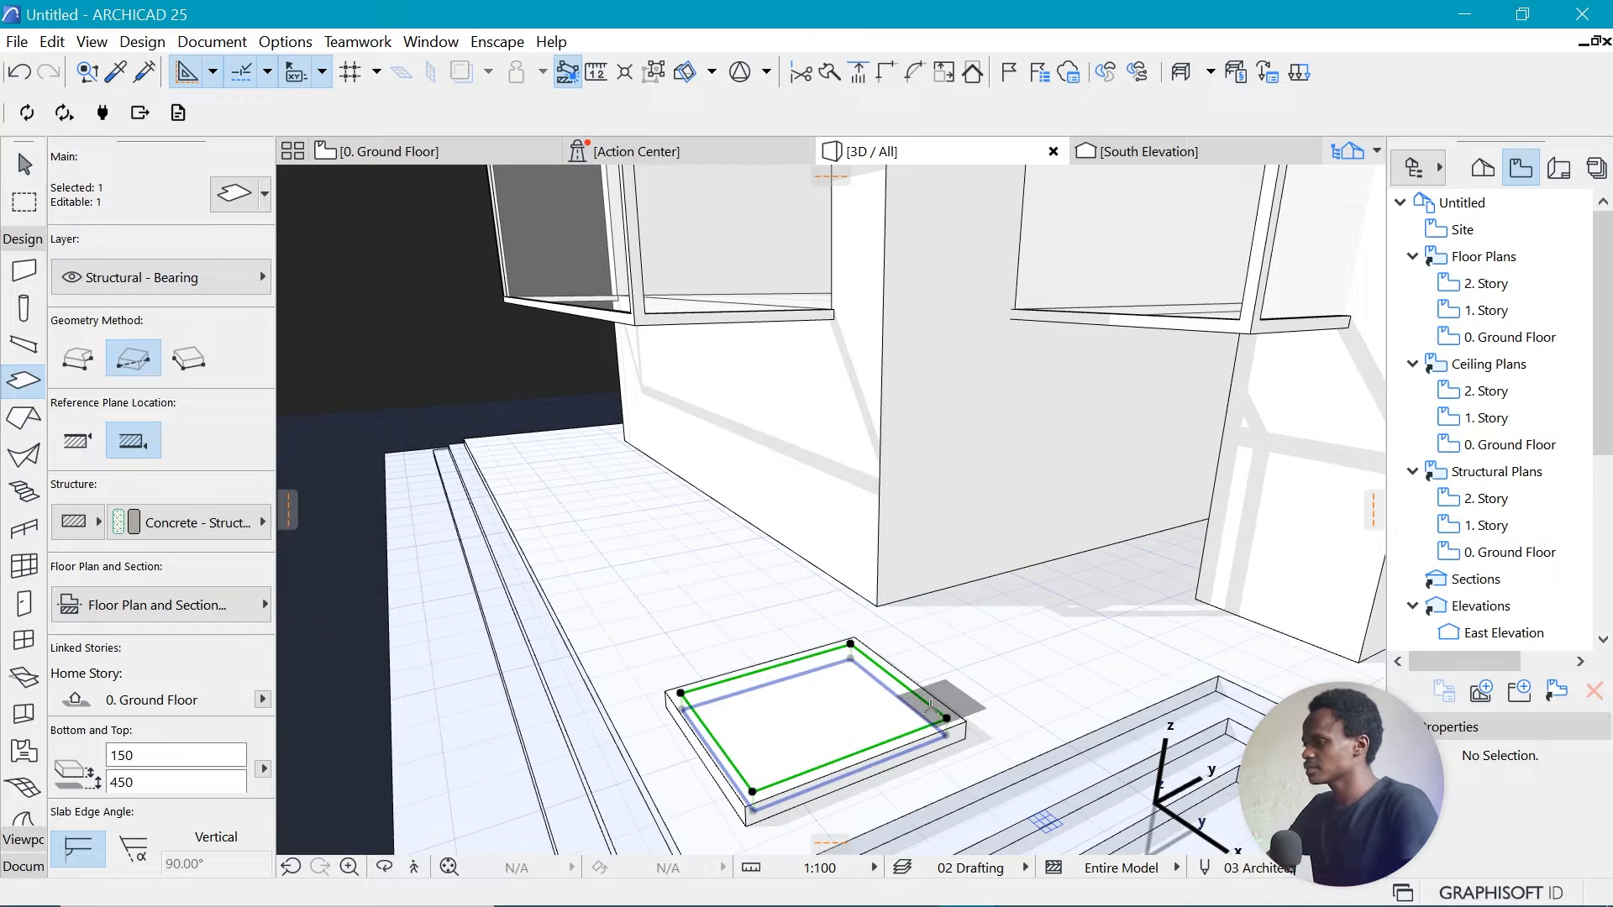
key(Escape)
Subtract the inner slab's outline from the larger slab with the Magic Wand, making a planter rim.
scroll(950, 734, up, 1)
scroll(950, 734, up, 1)
shift+click(963, 711)
click(951, 703)
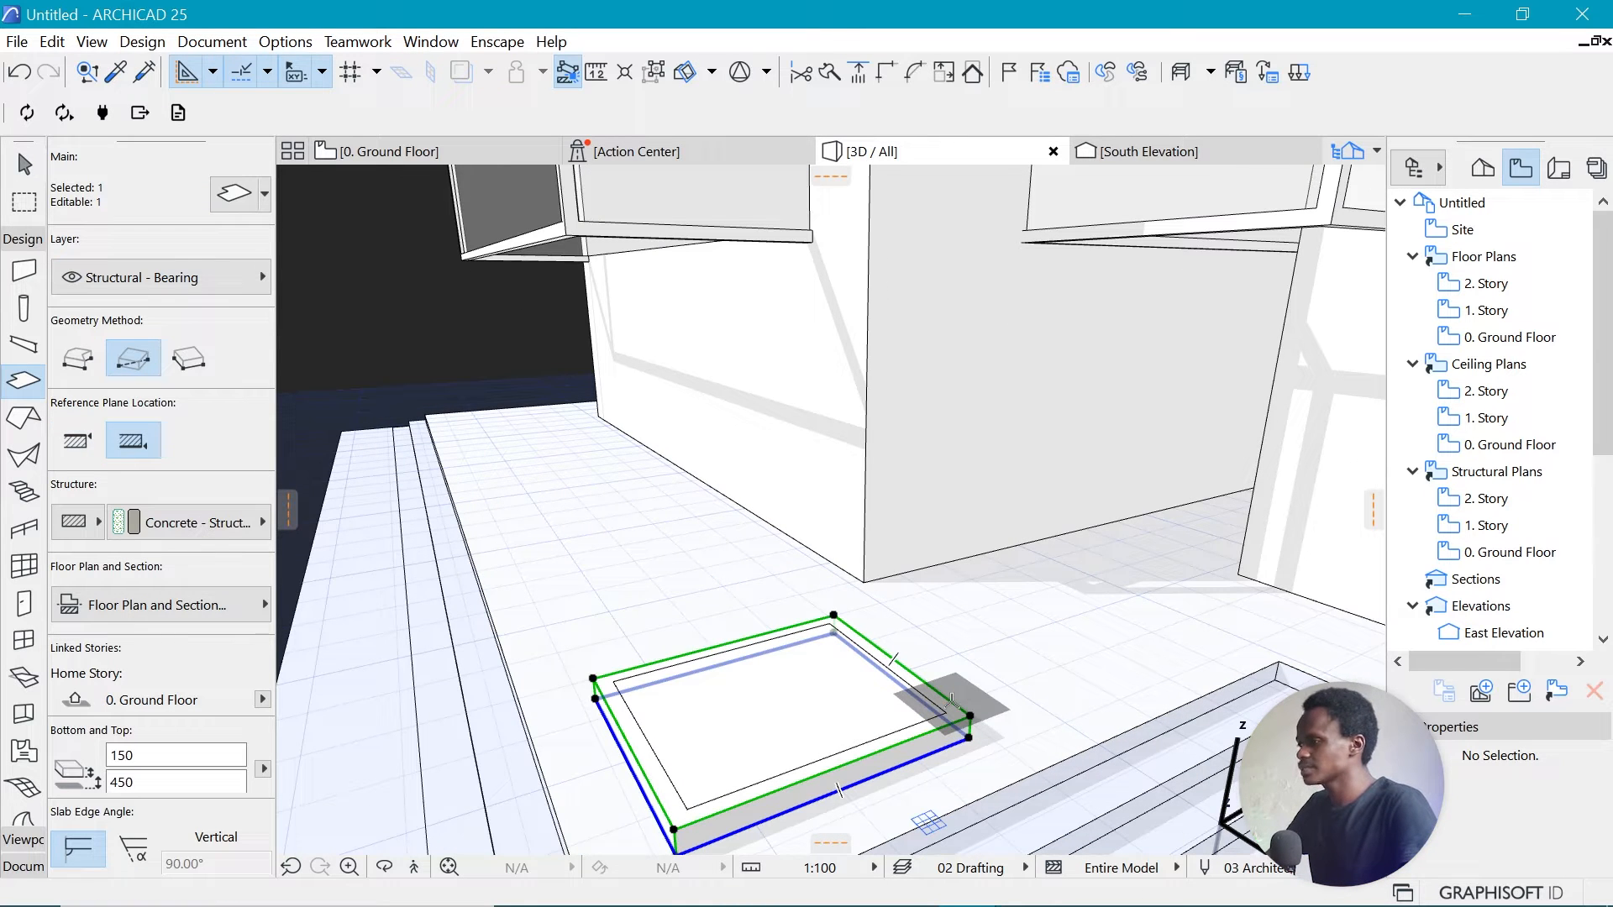
click(644, 191)
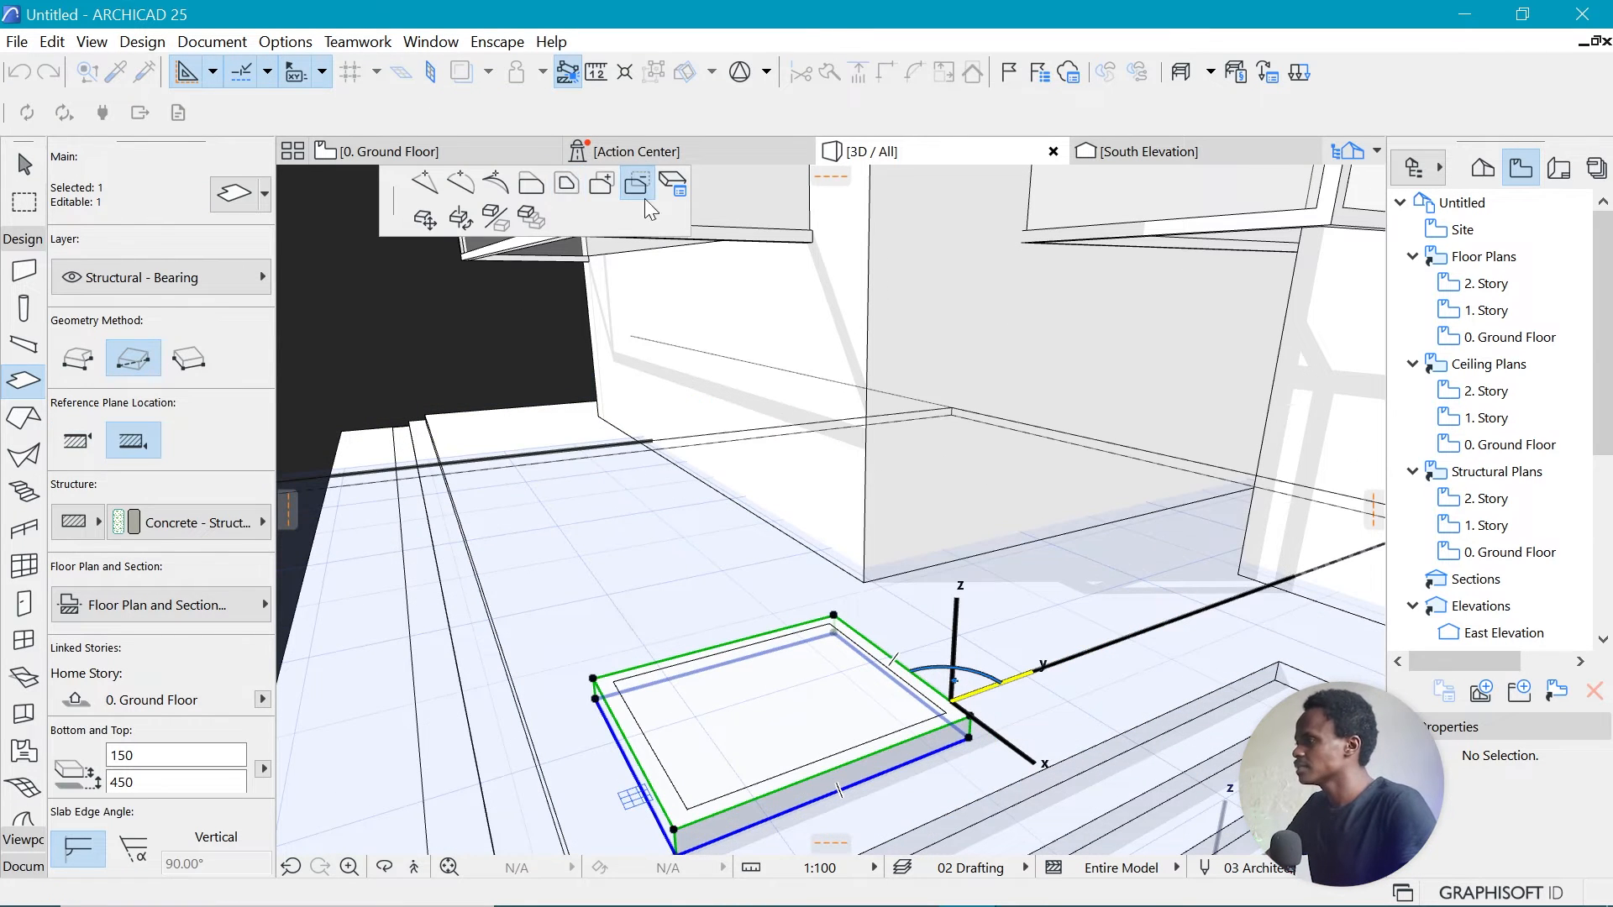
key(Escape)
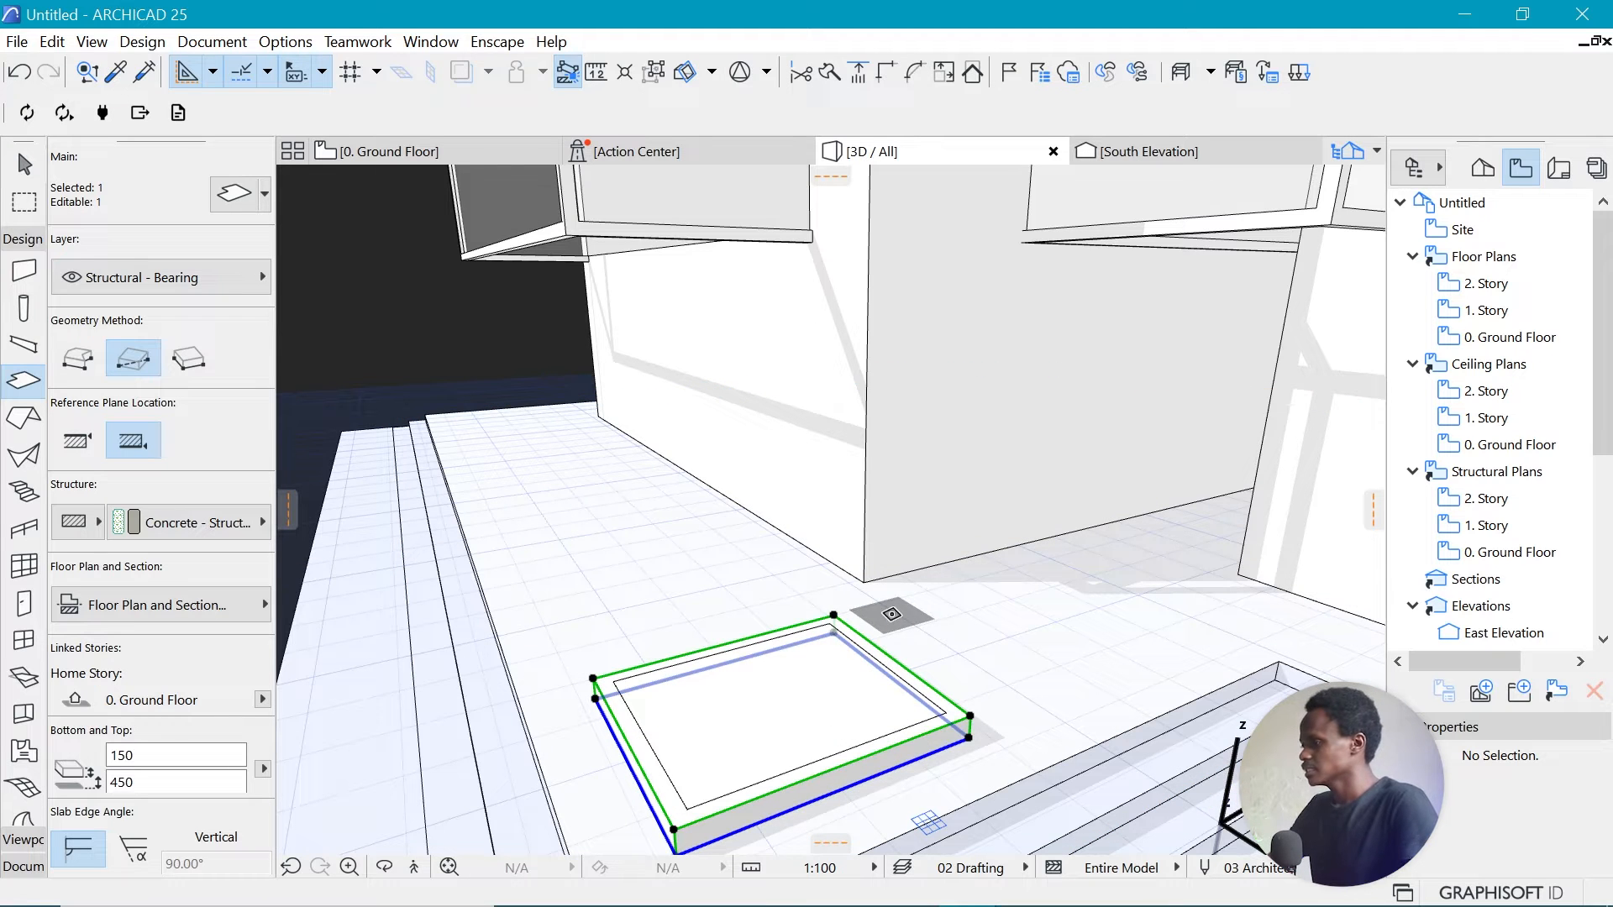
click(827, 692)
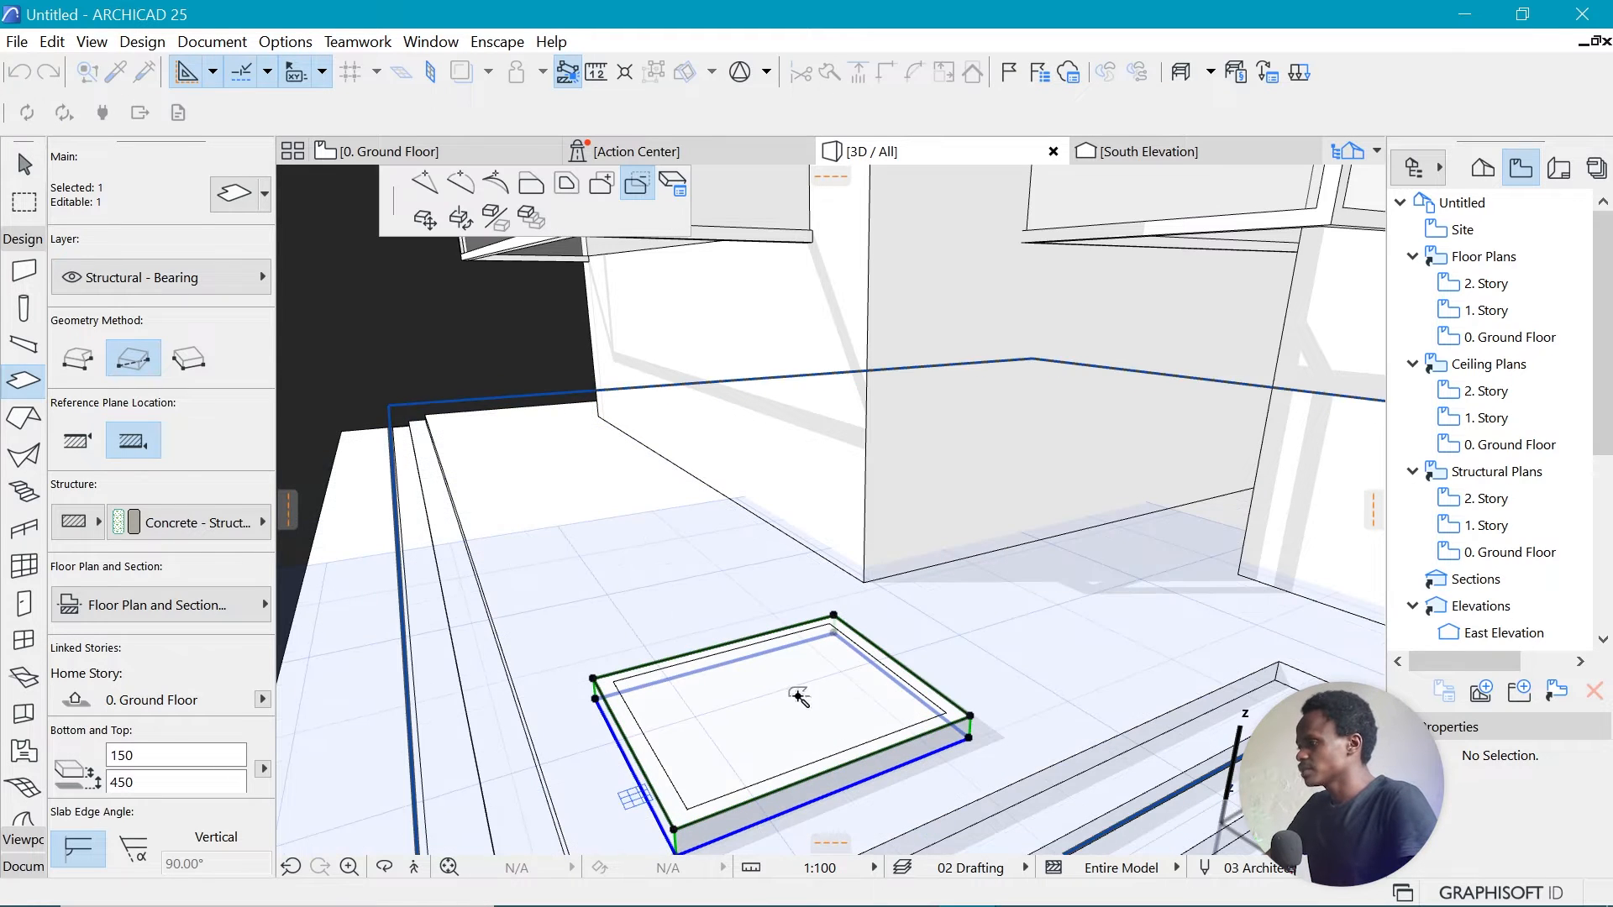
click(827, 628)
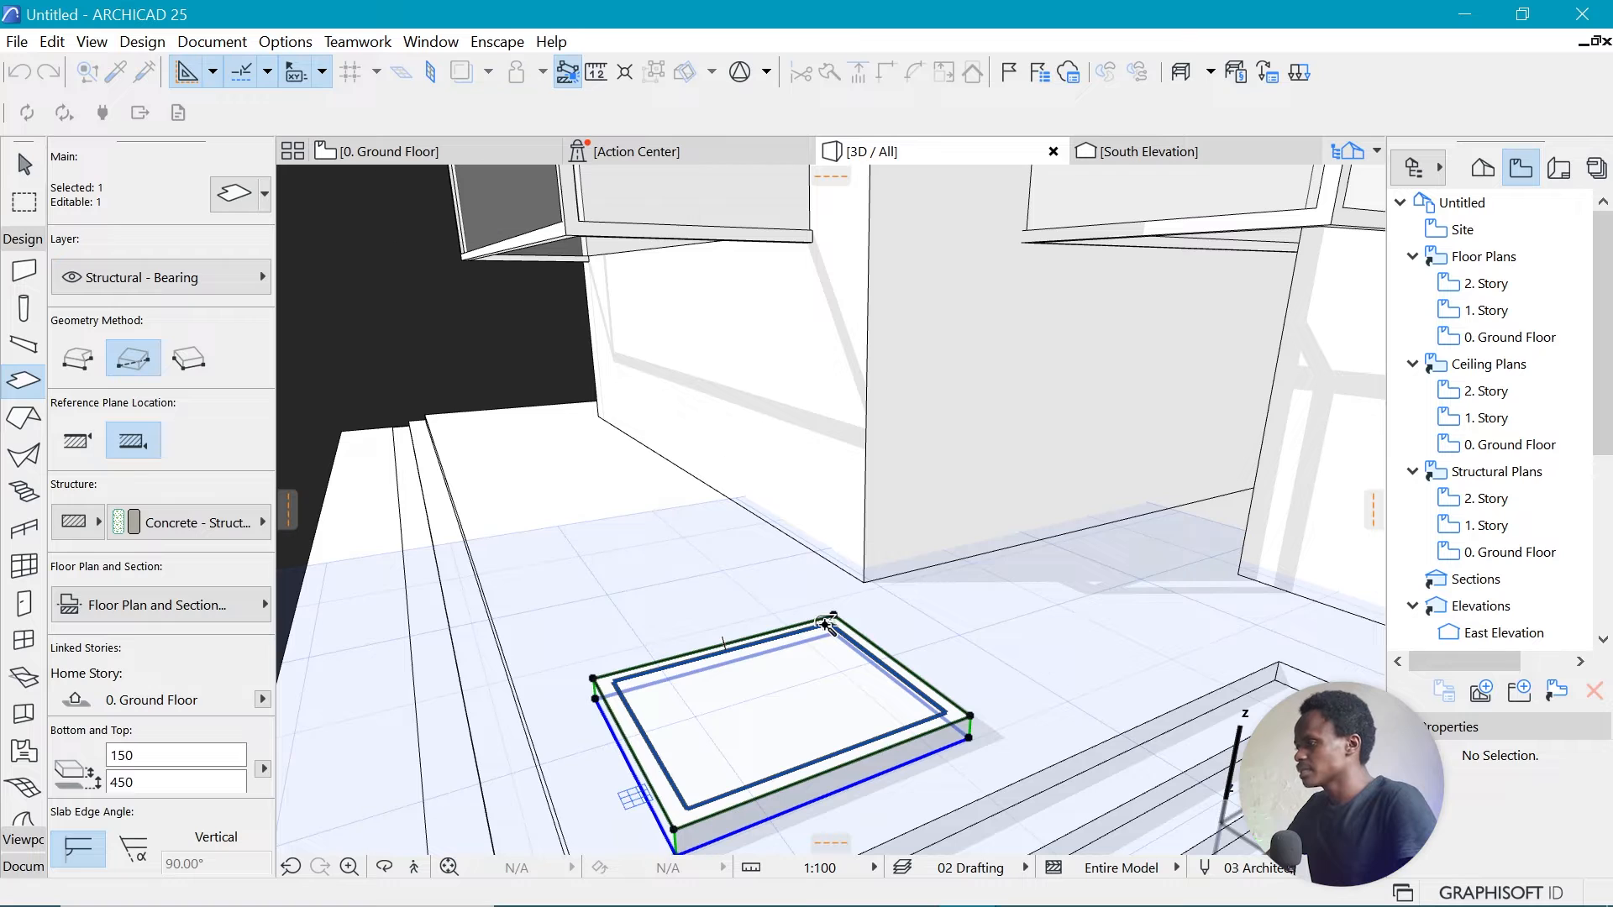
key(Escape)
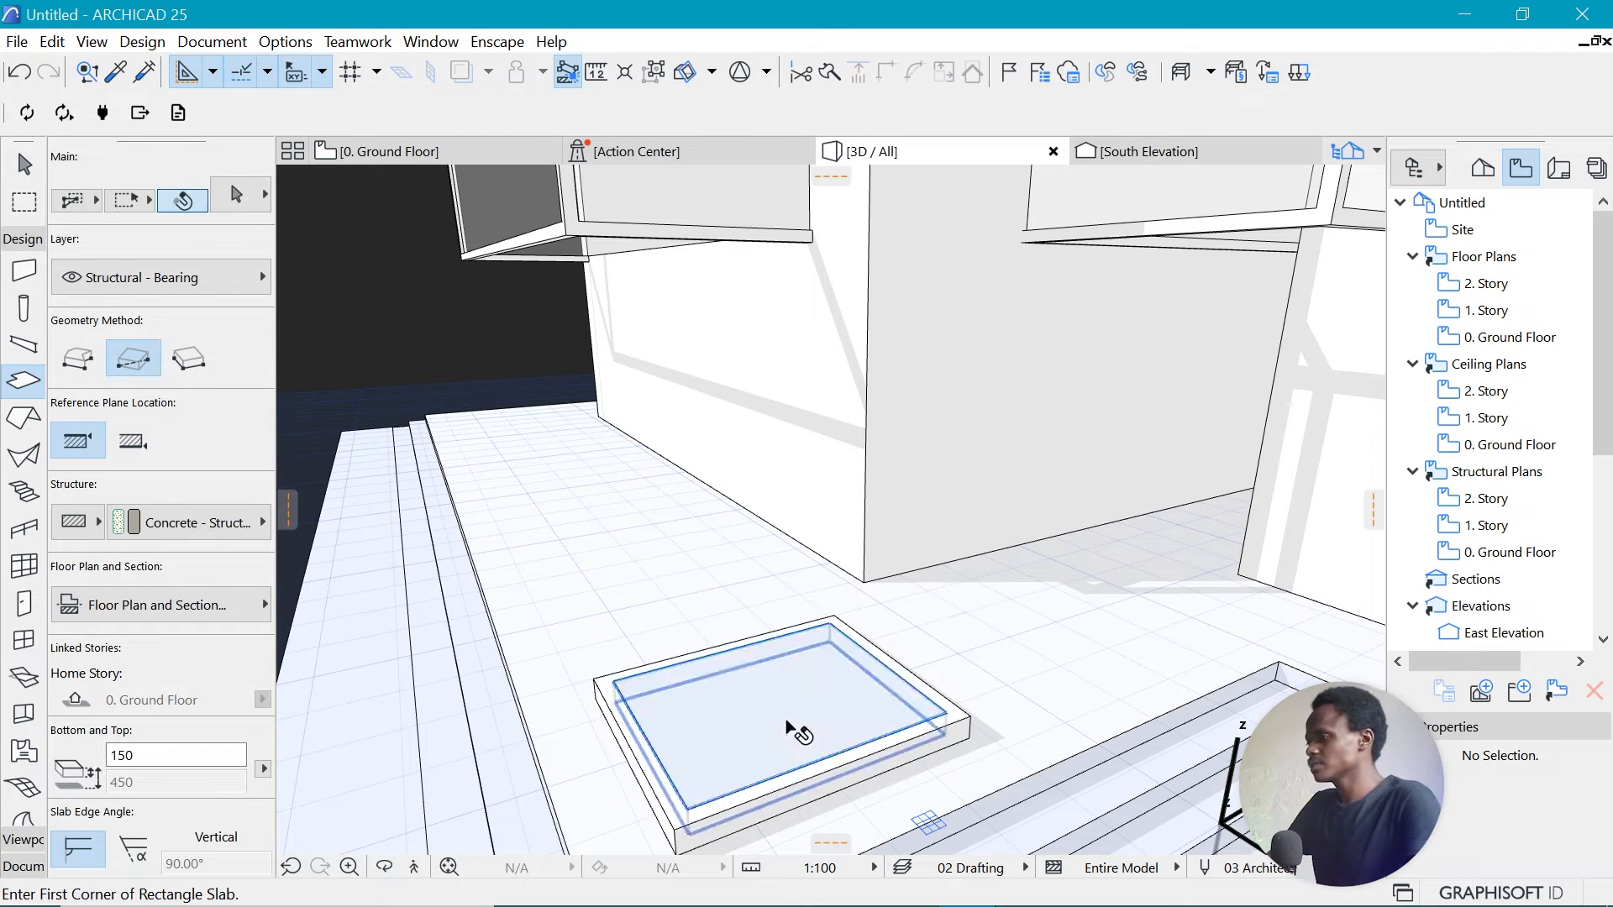
Reduce the inner slab's thickness to 108 so its surface sits below the planter rim.
click(800, 731)
click(832, 622)
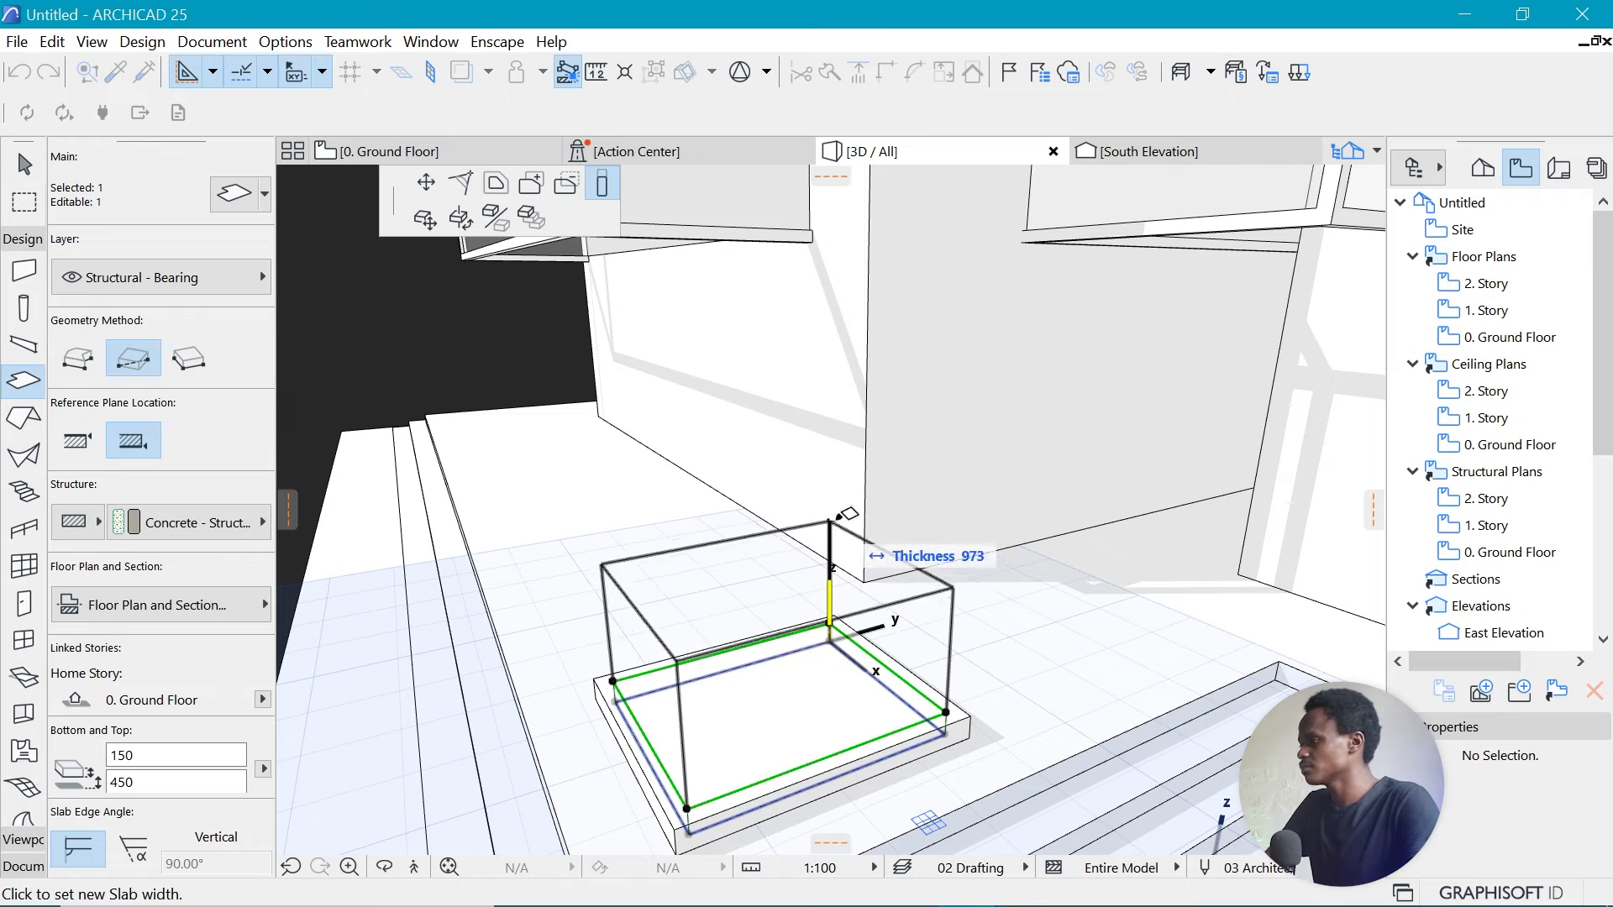
scroll(836, 642, up, 5)
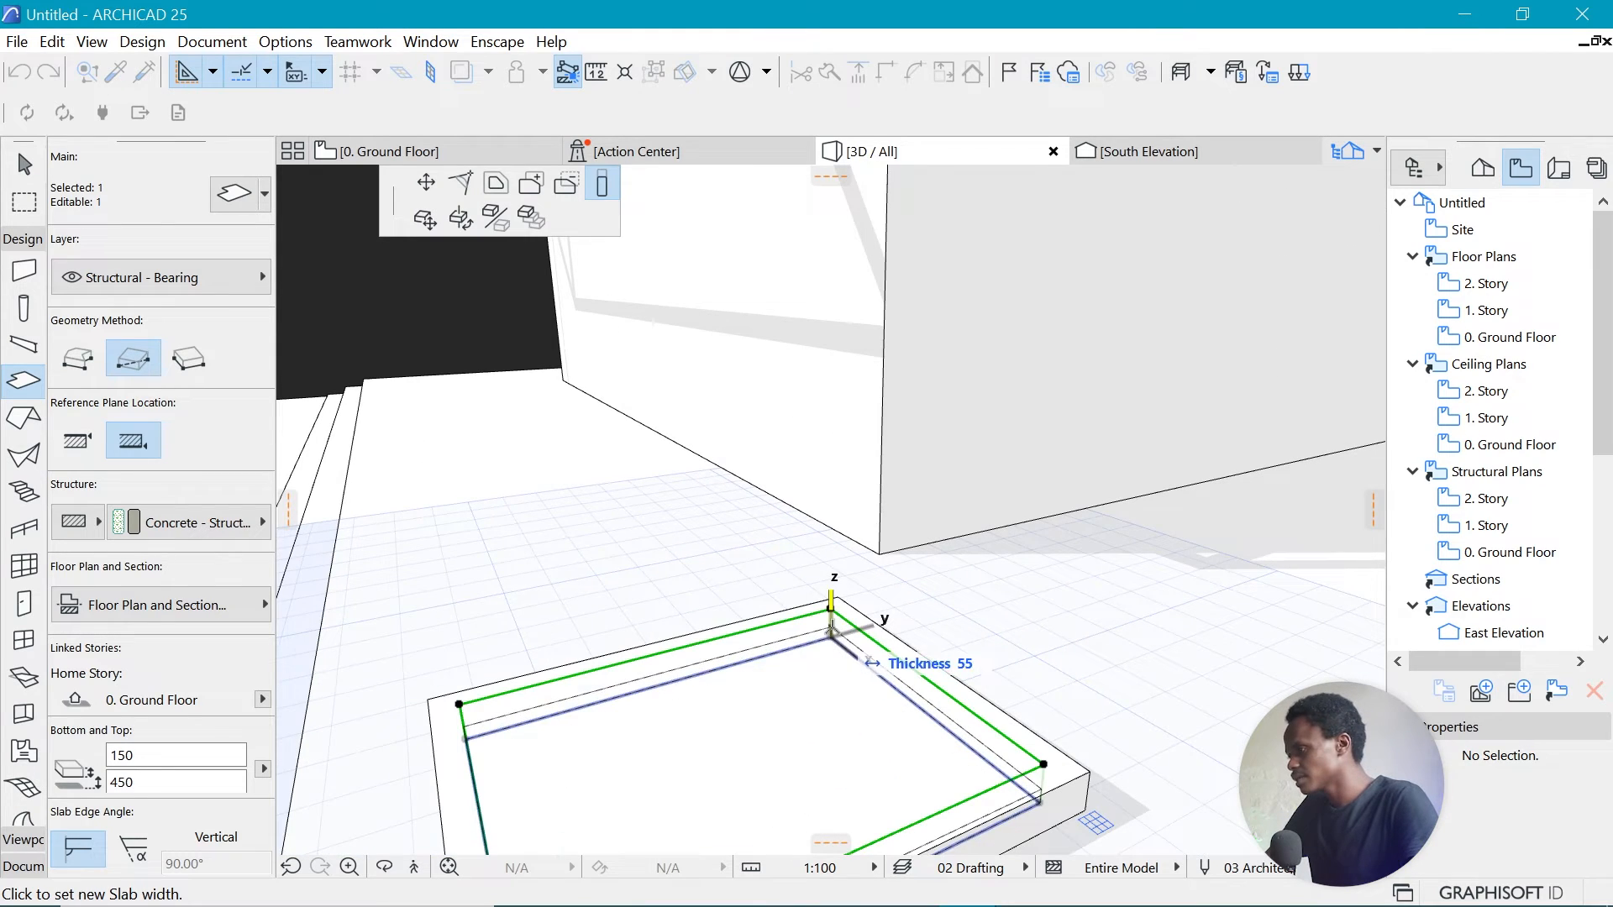
click(834, 633)
scroll(847, 609, down, 5)
scroll(921, 606, down, 3)
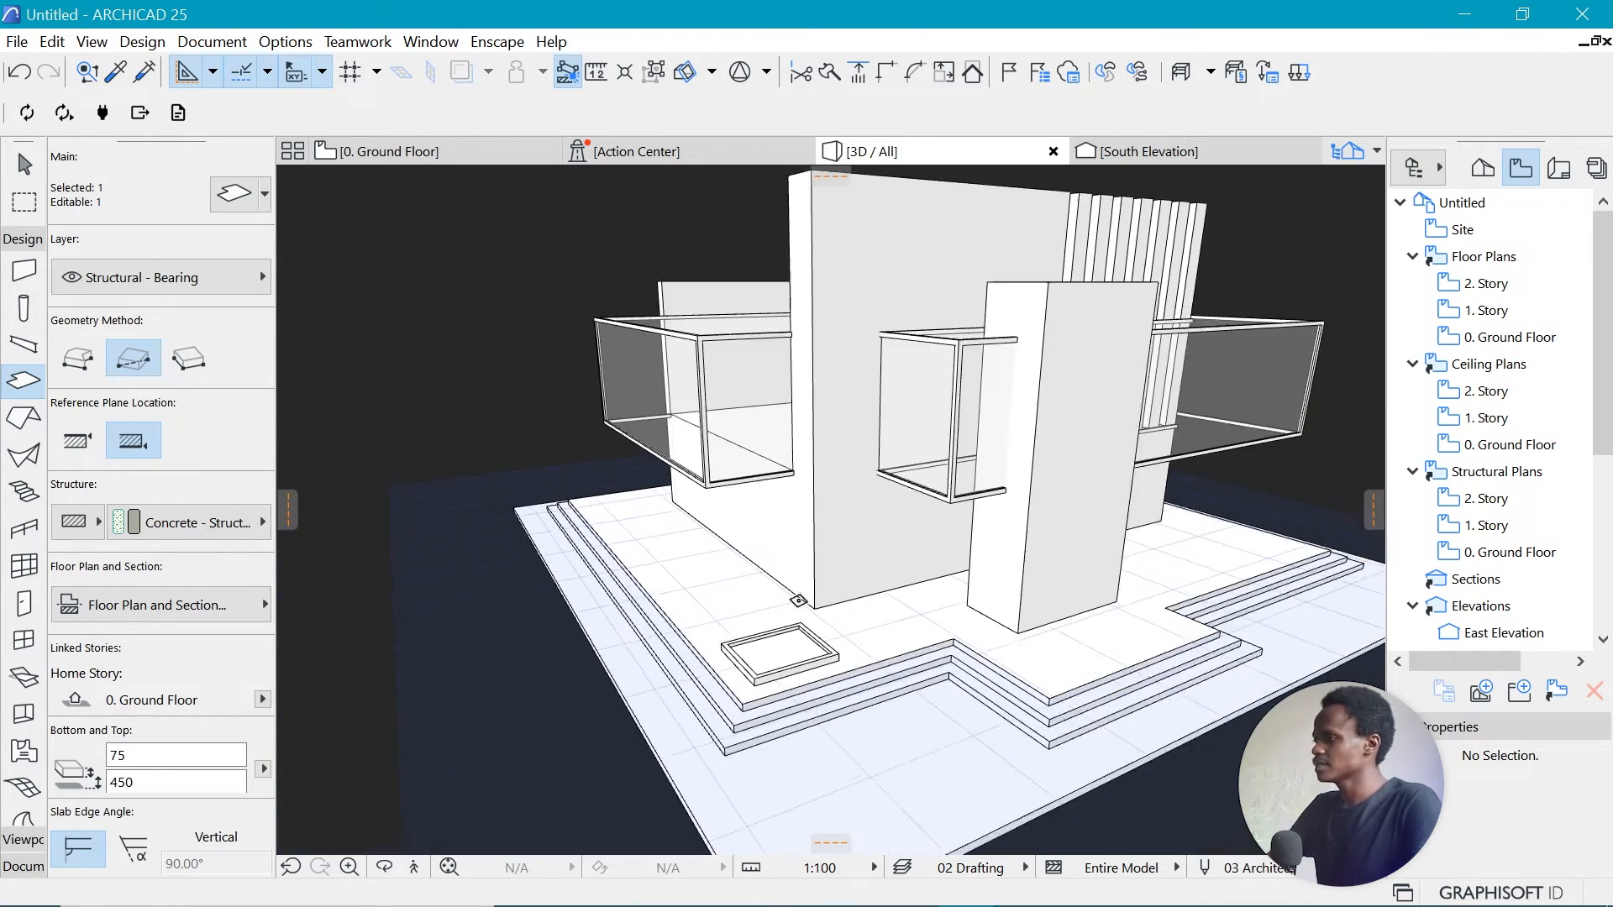
scroll(843, 645, up, 8)
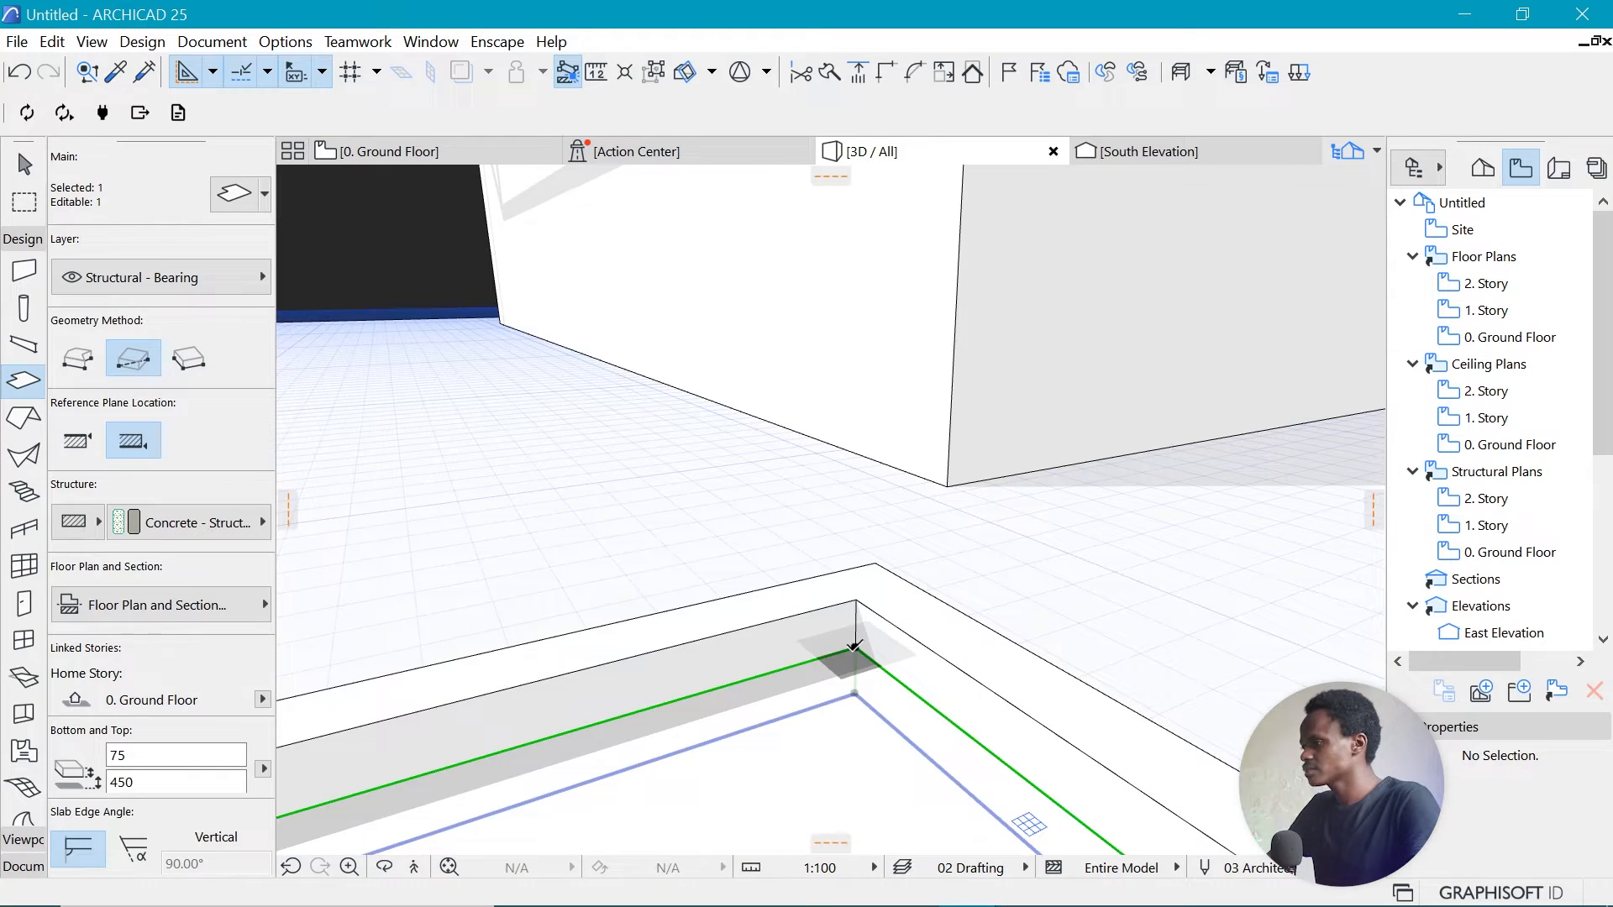
click(856, 648)
click(856, 622)
scroll(752, 597, down, 3)
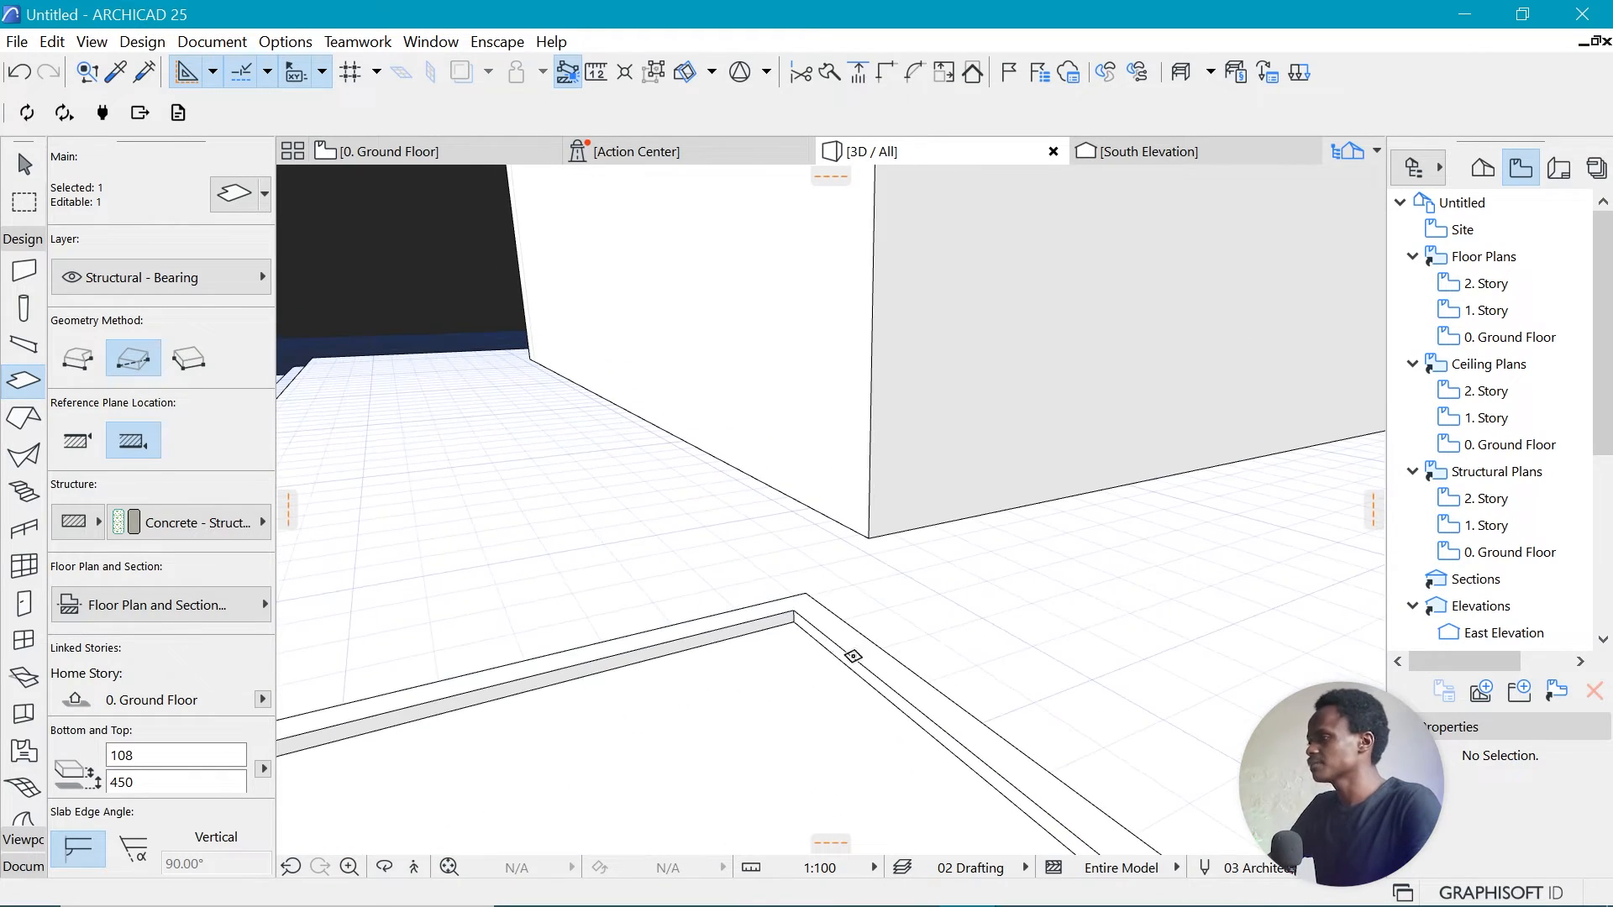
Copy the planter's rim and inner slab about 13850 away, onto the platform beside the far set of steps.
shift+click(875, 663)
scroll(468, 594, down, 5)
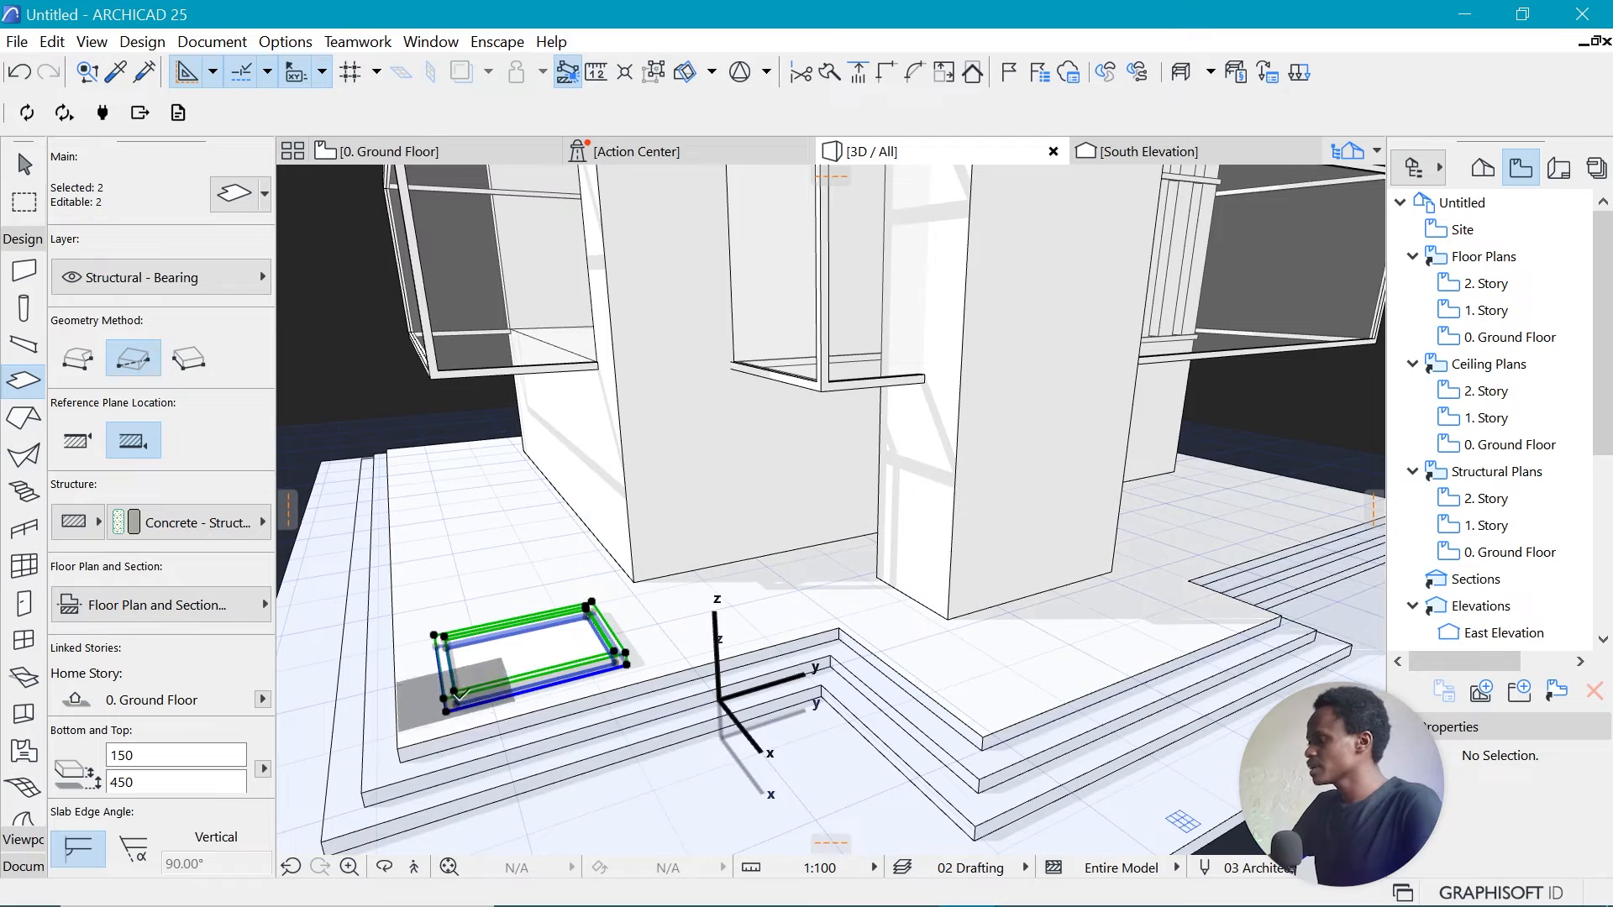
key(ctrl+d)
click(397, 753)
scroll(475, 733, down, 3)
scroll(1146, 558, up, 5)
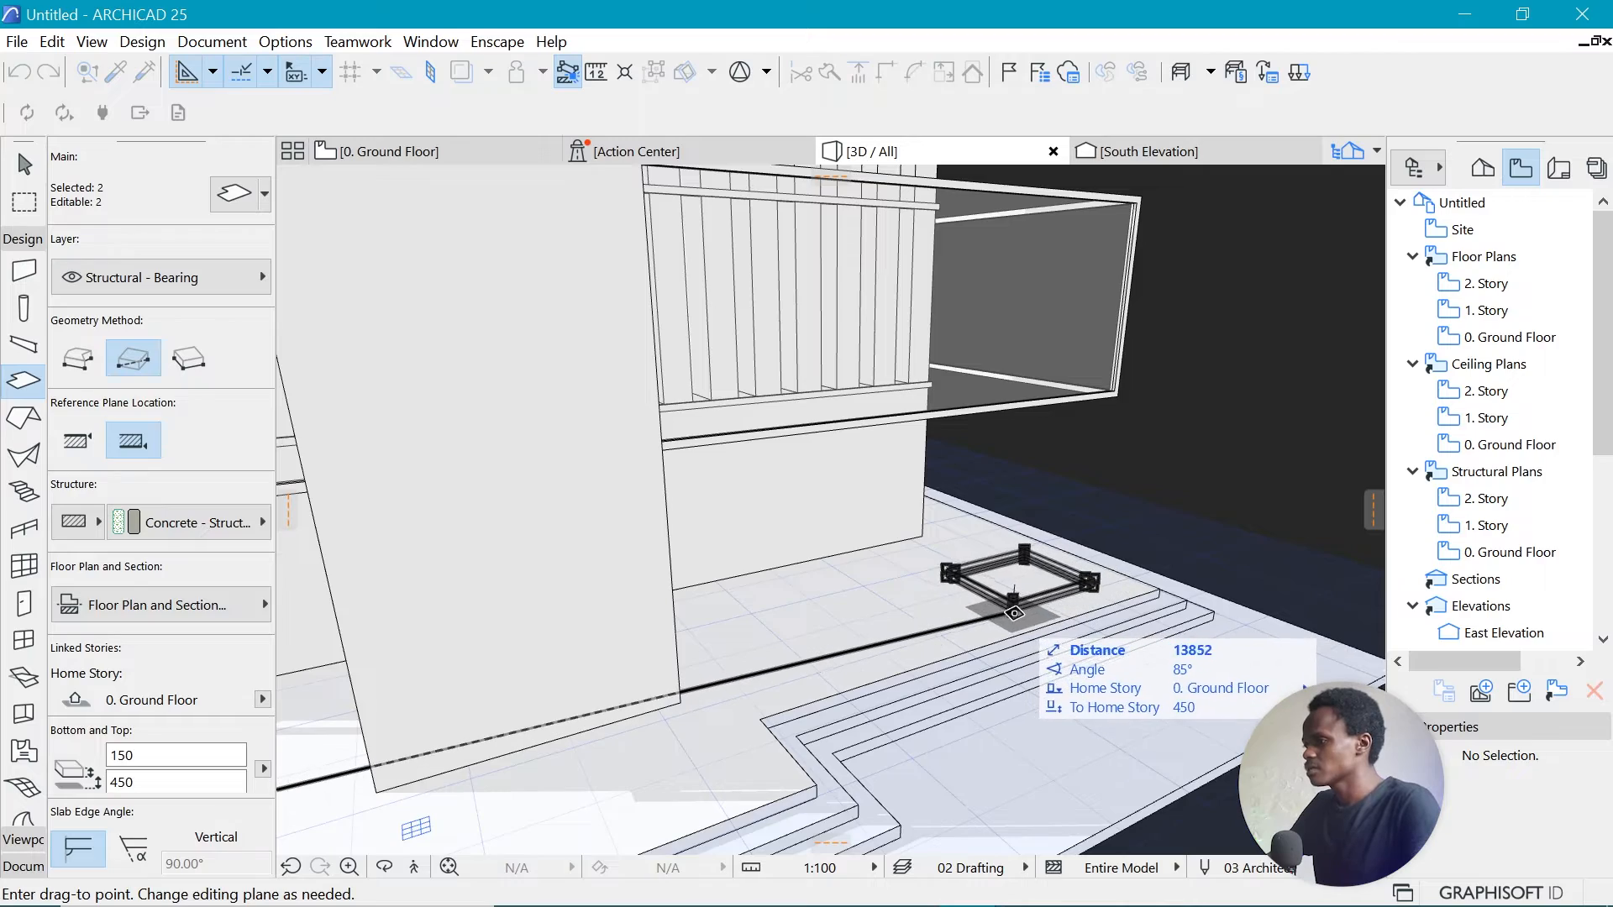
click(1016, 607)
shift+middle_drag(1179, 558, 1075, 510)
scroll(1208, 567, down, 8)
scroll(1021, 527, up, 5)
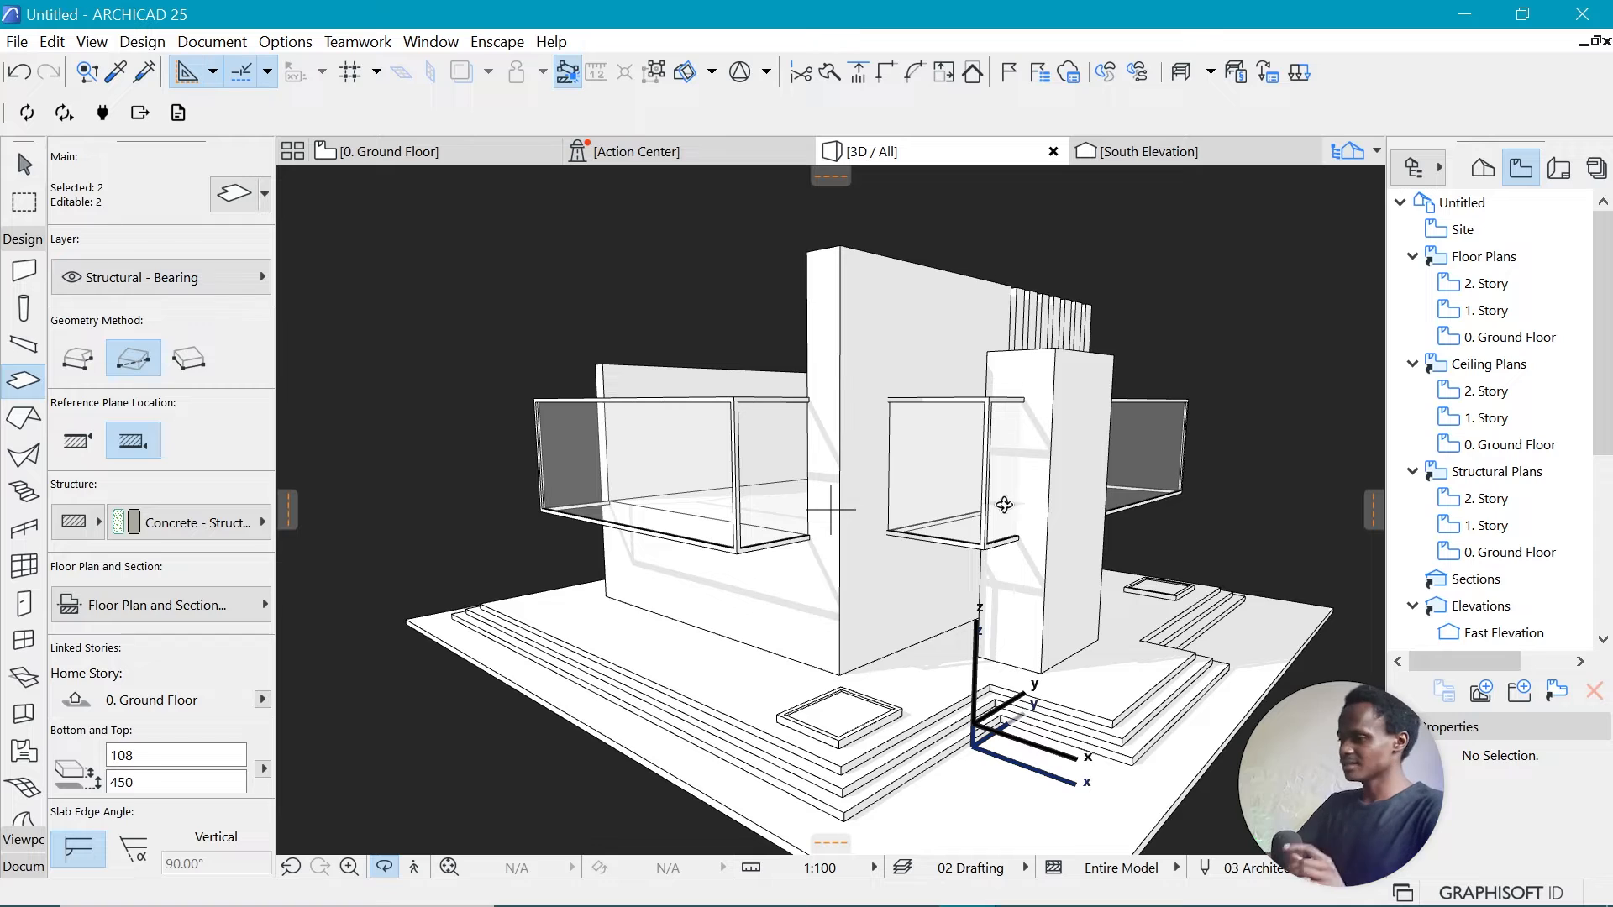
shift+middle_drag(1004, 504, 1149, 555)
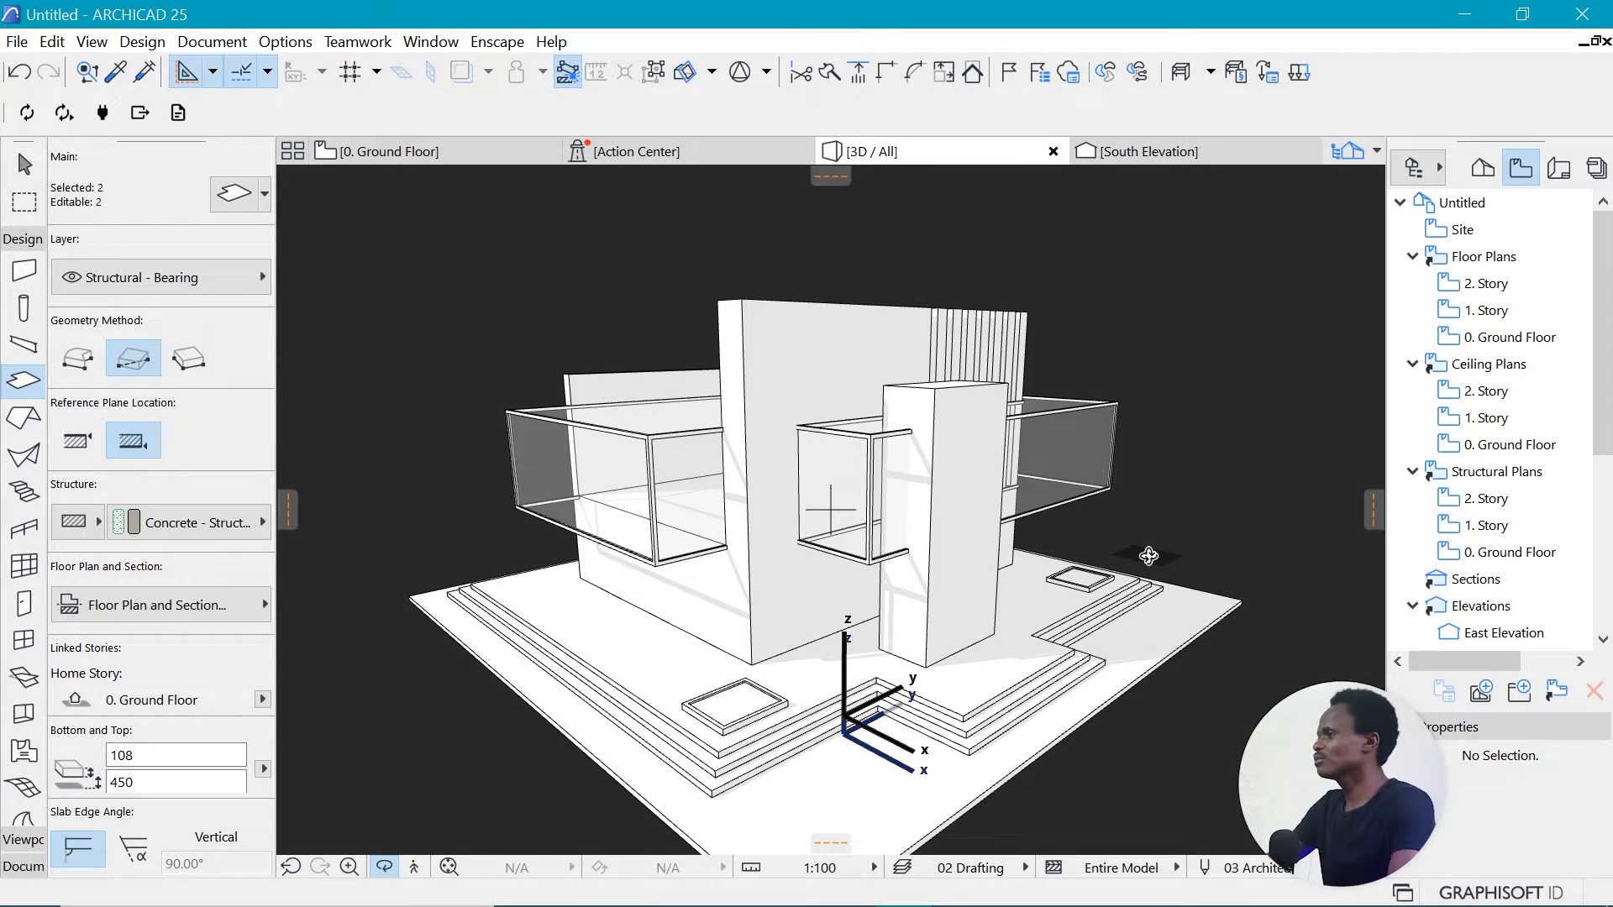
click(431, 44)
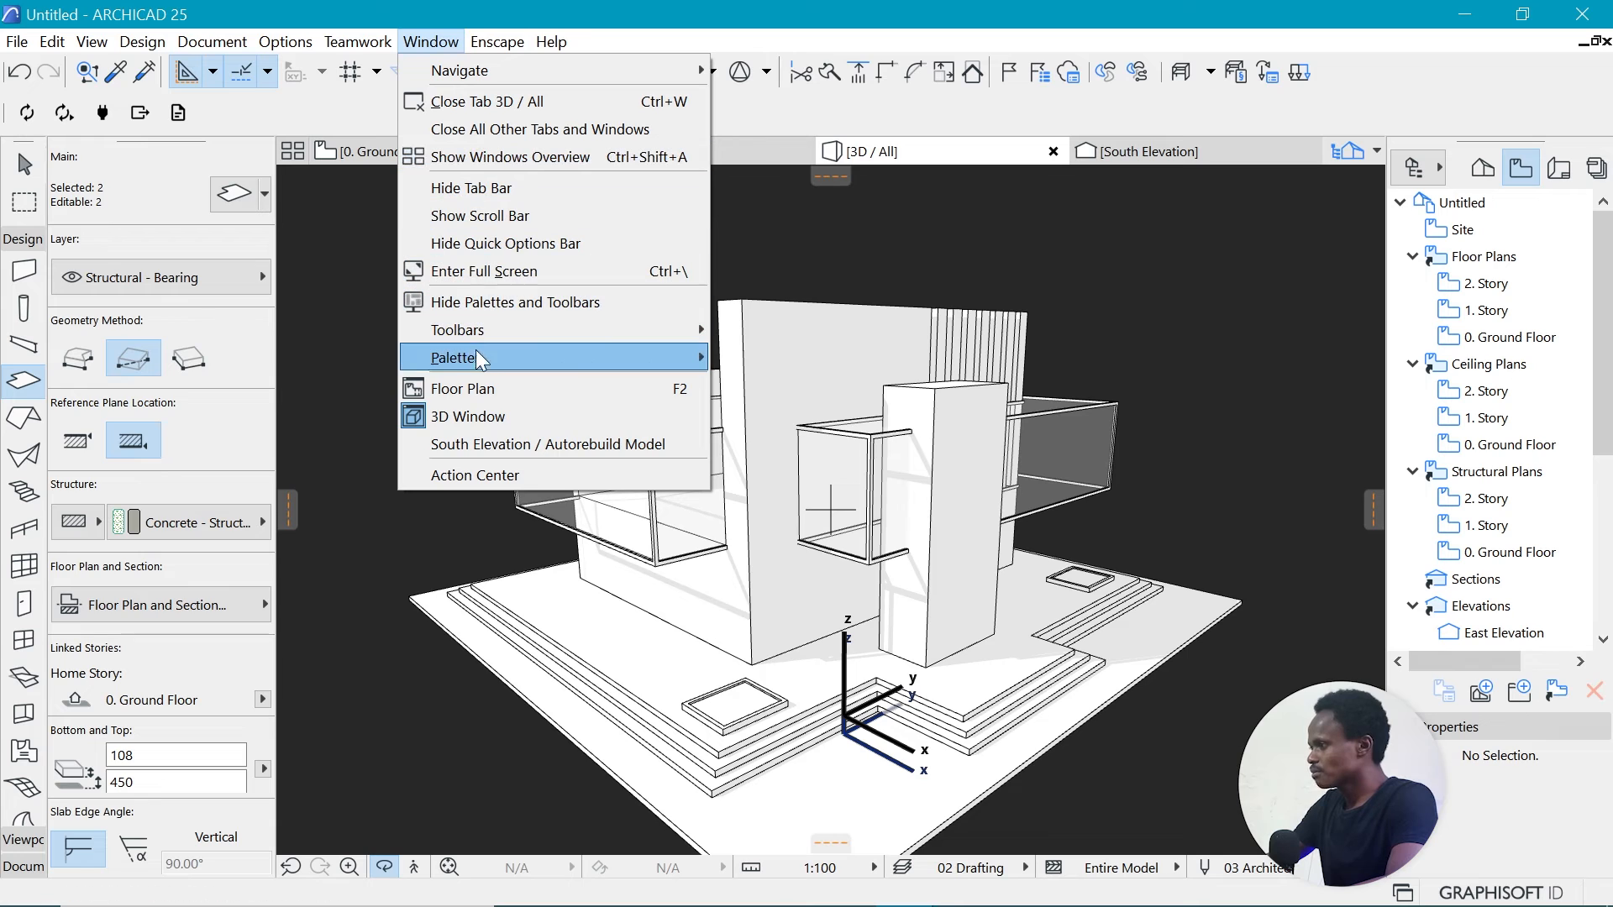
mouse_move(538, 358)
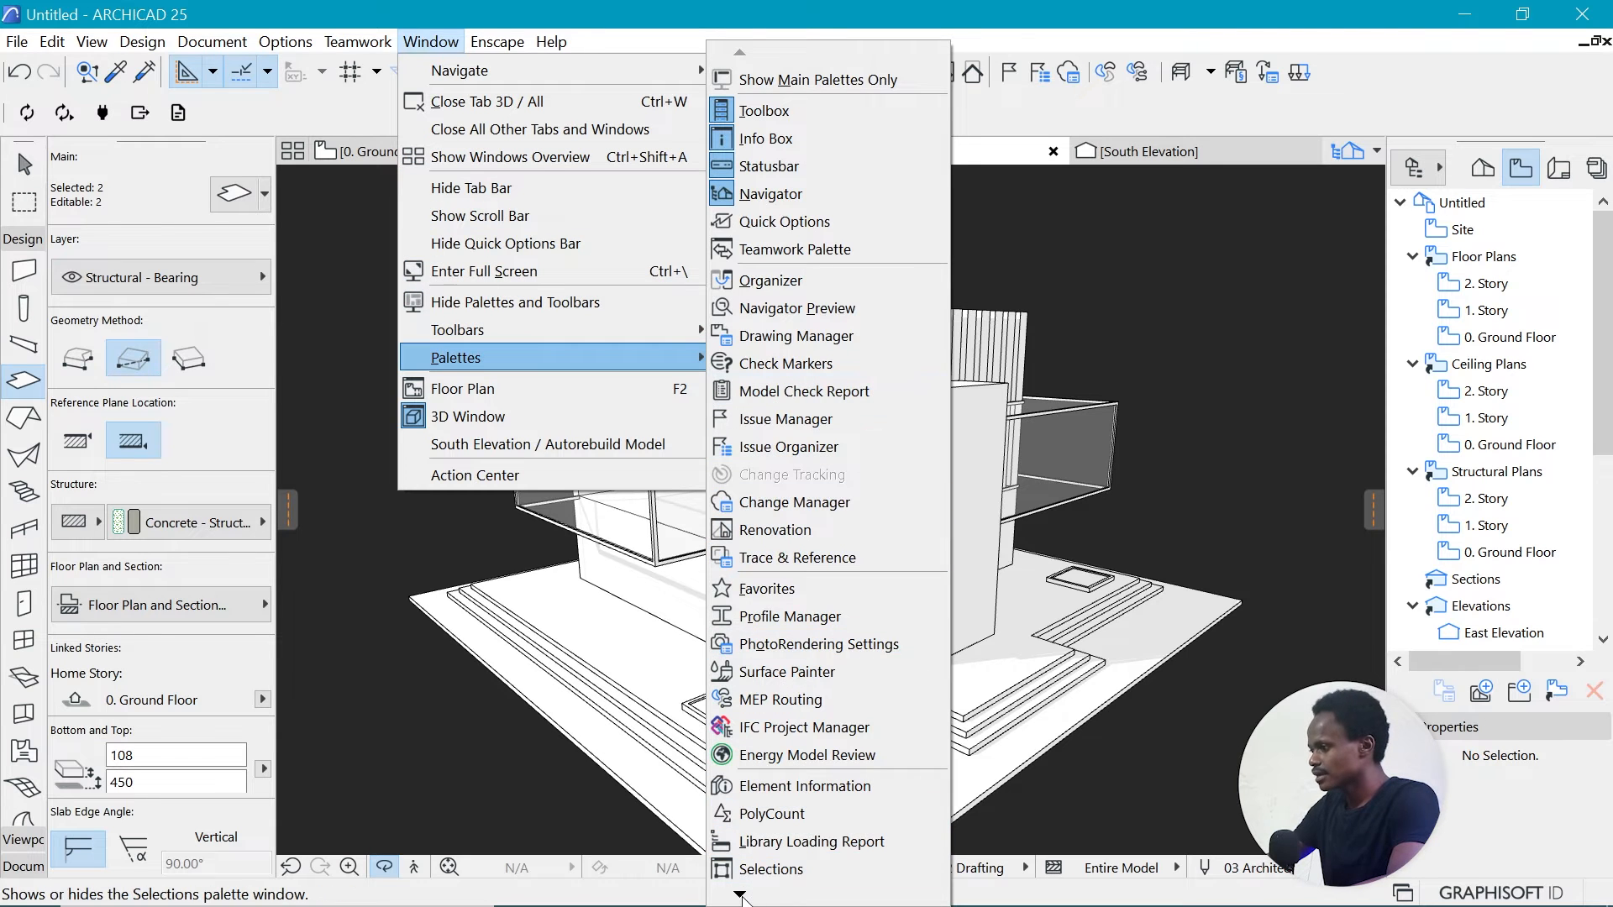
mouse_move(743, 899)
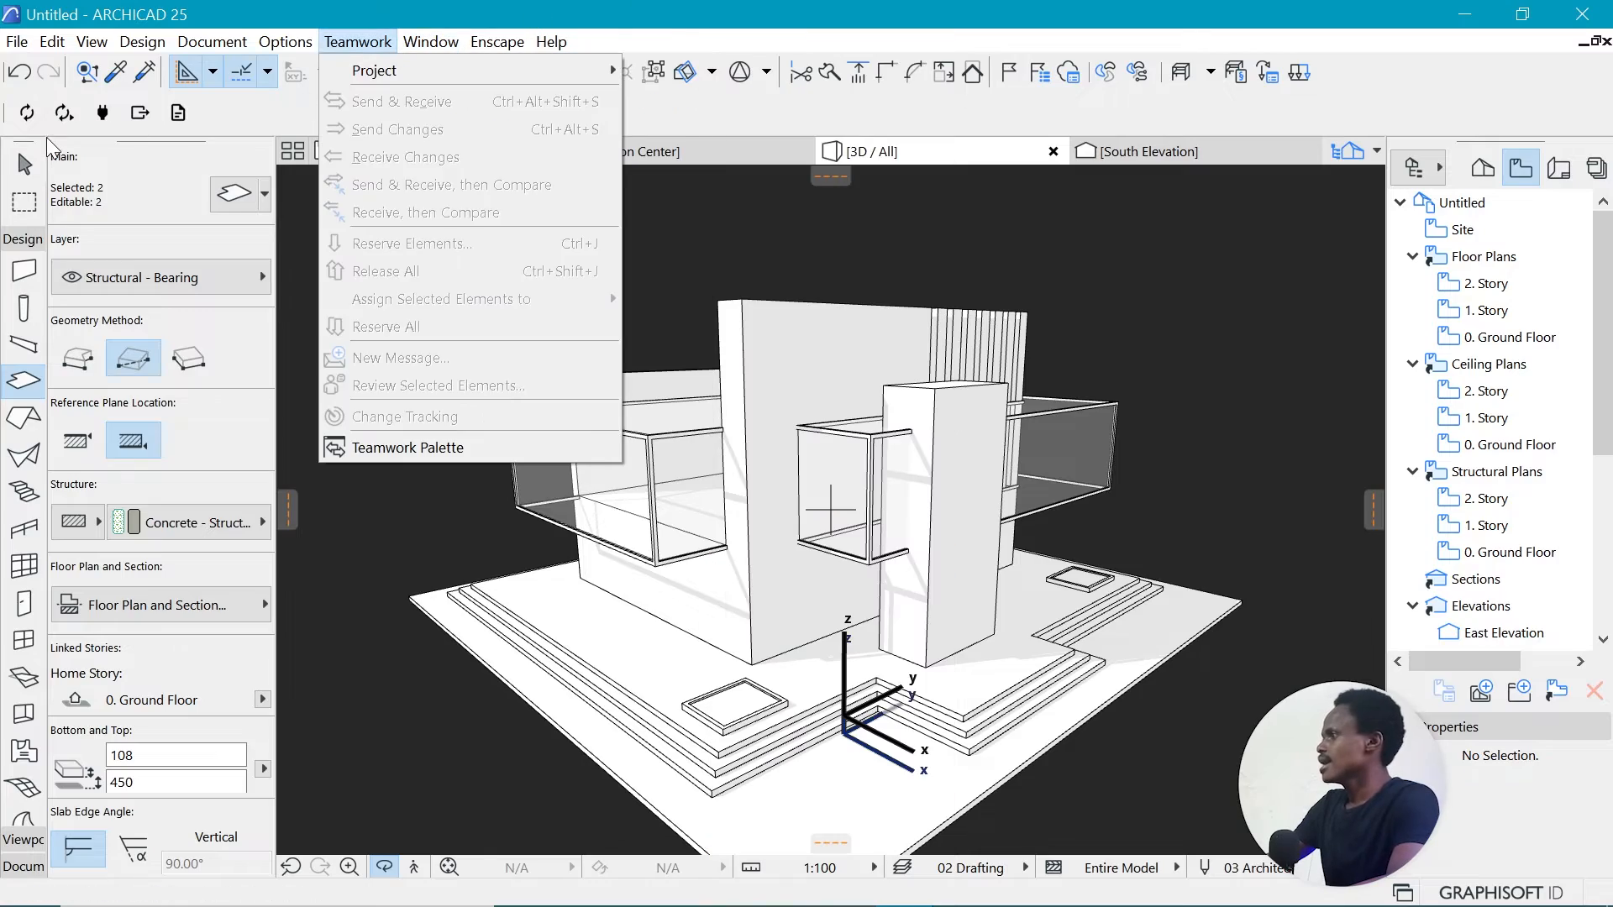
click(95, 130)
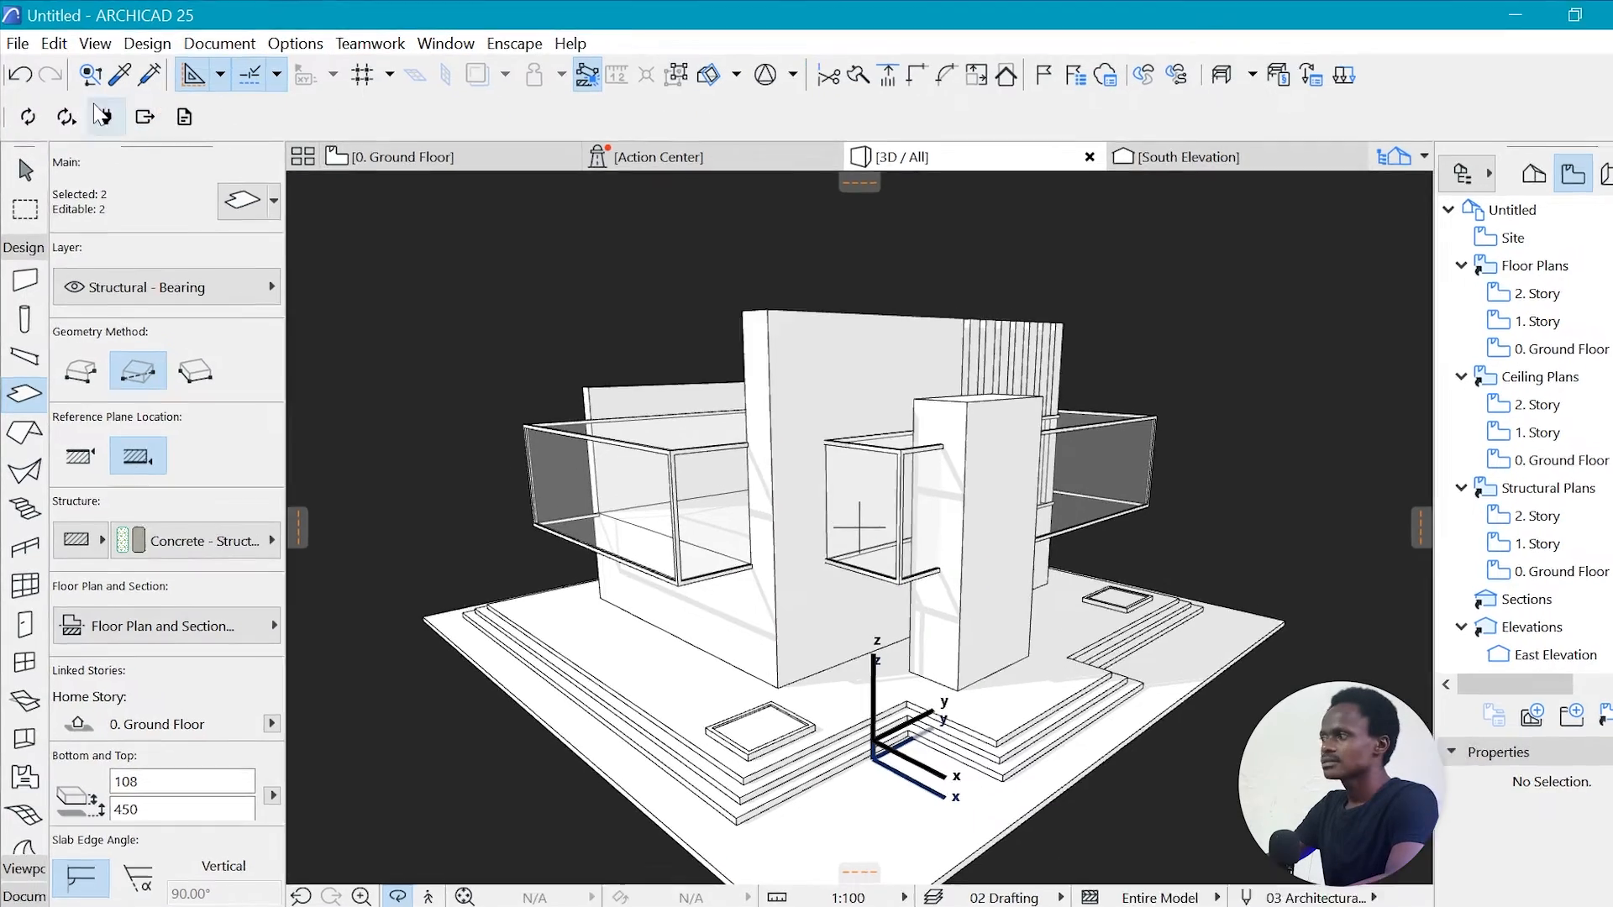
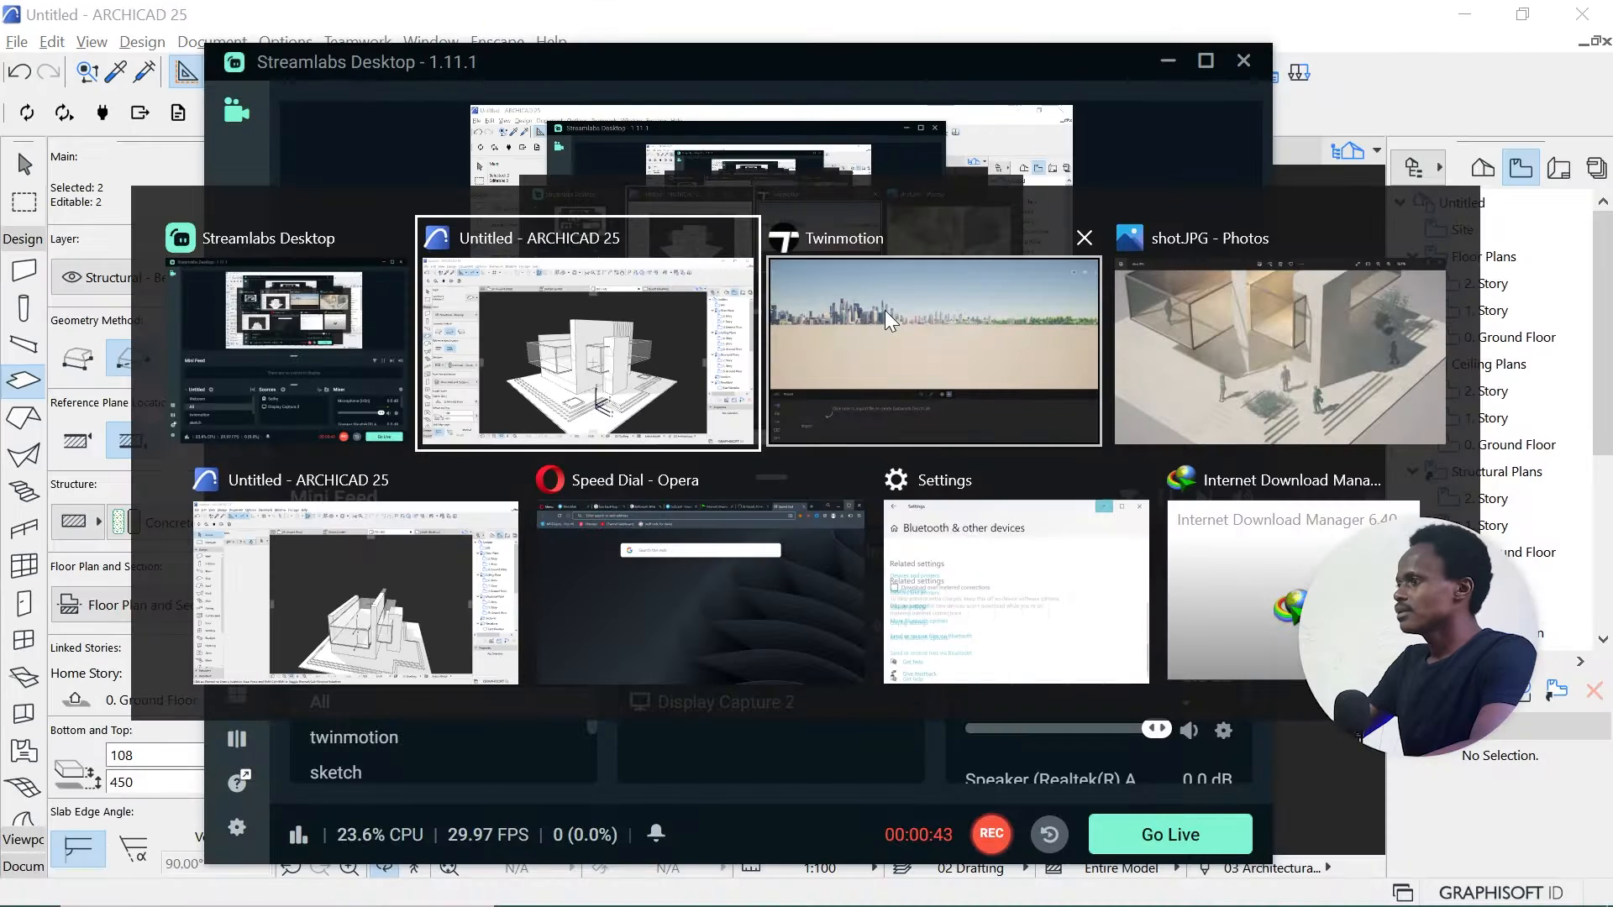
Switch to Twinmotion and start a new import of the Direct Link type.
key(alt+Tab)
click(896, 345)
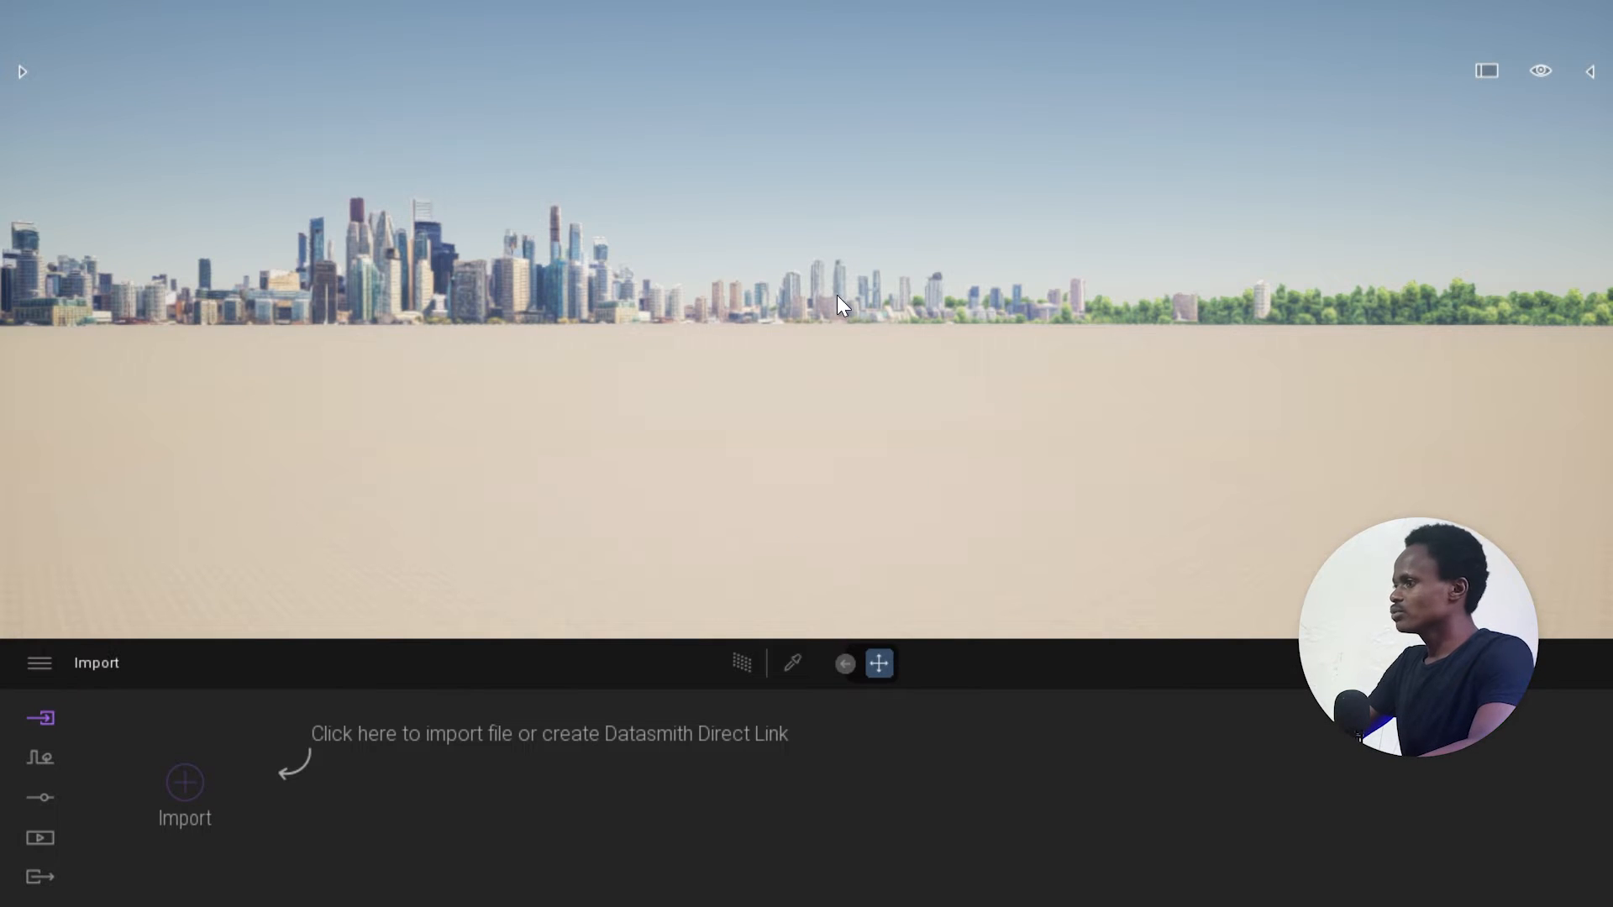
click(184, 783)
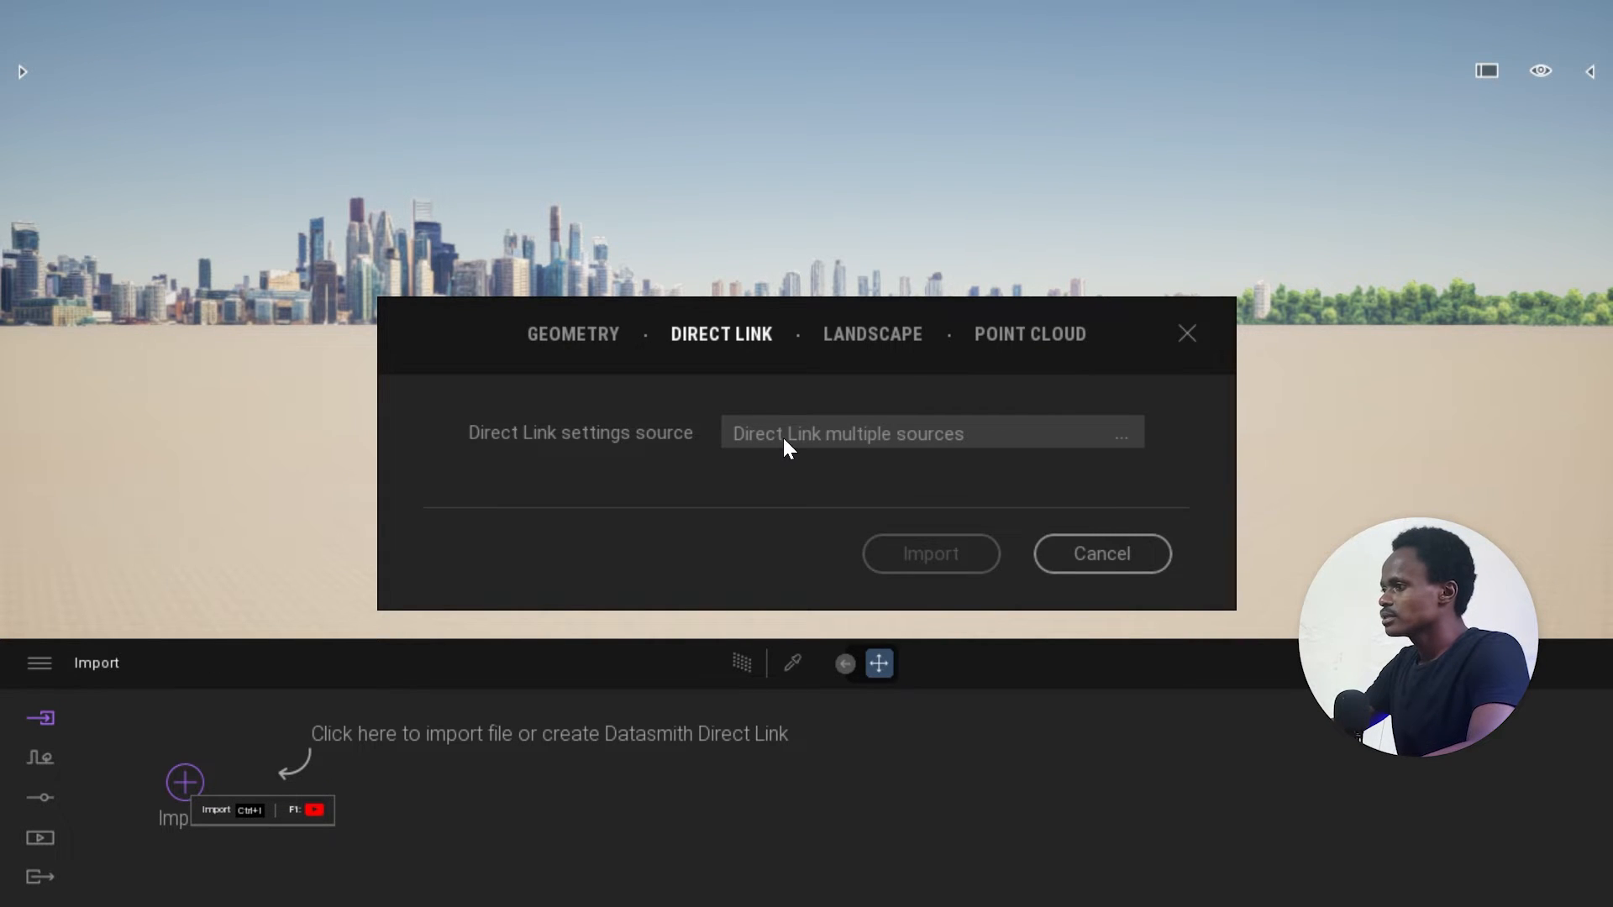
click(850, 340)
click(734, 337)
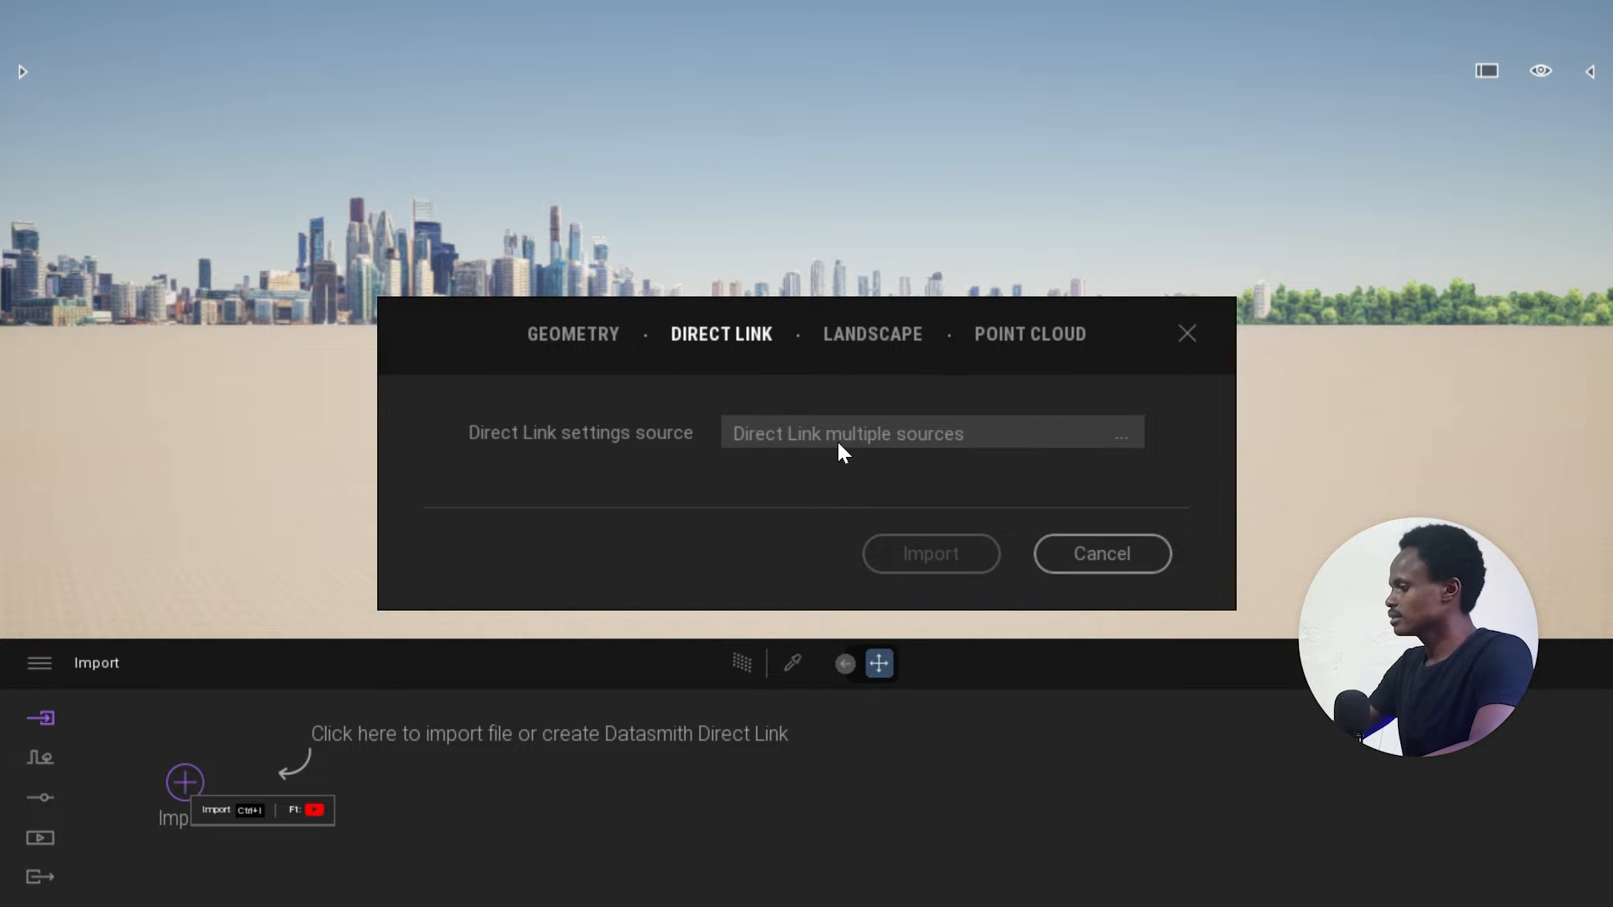
Switch back to ARCHICAD and save the project as "concept form" in the Cadfile folder.
key(alt+Tab)
key(alt+Tab)
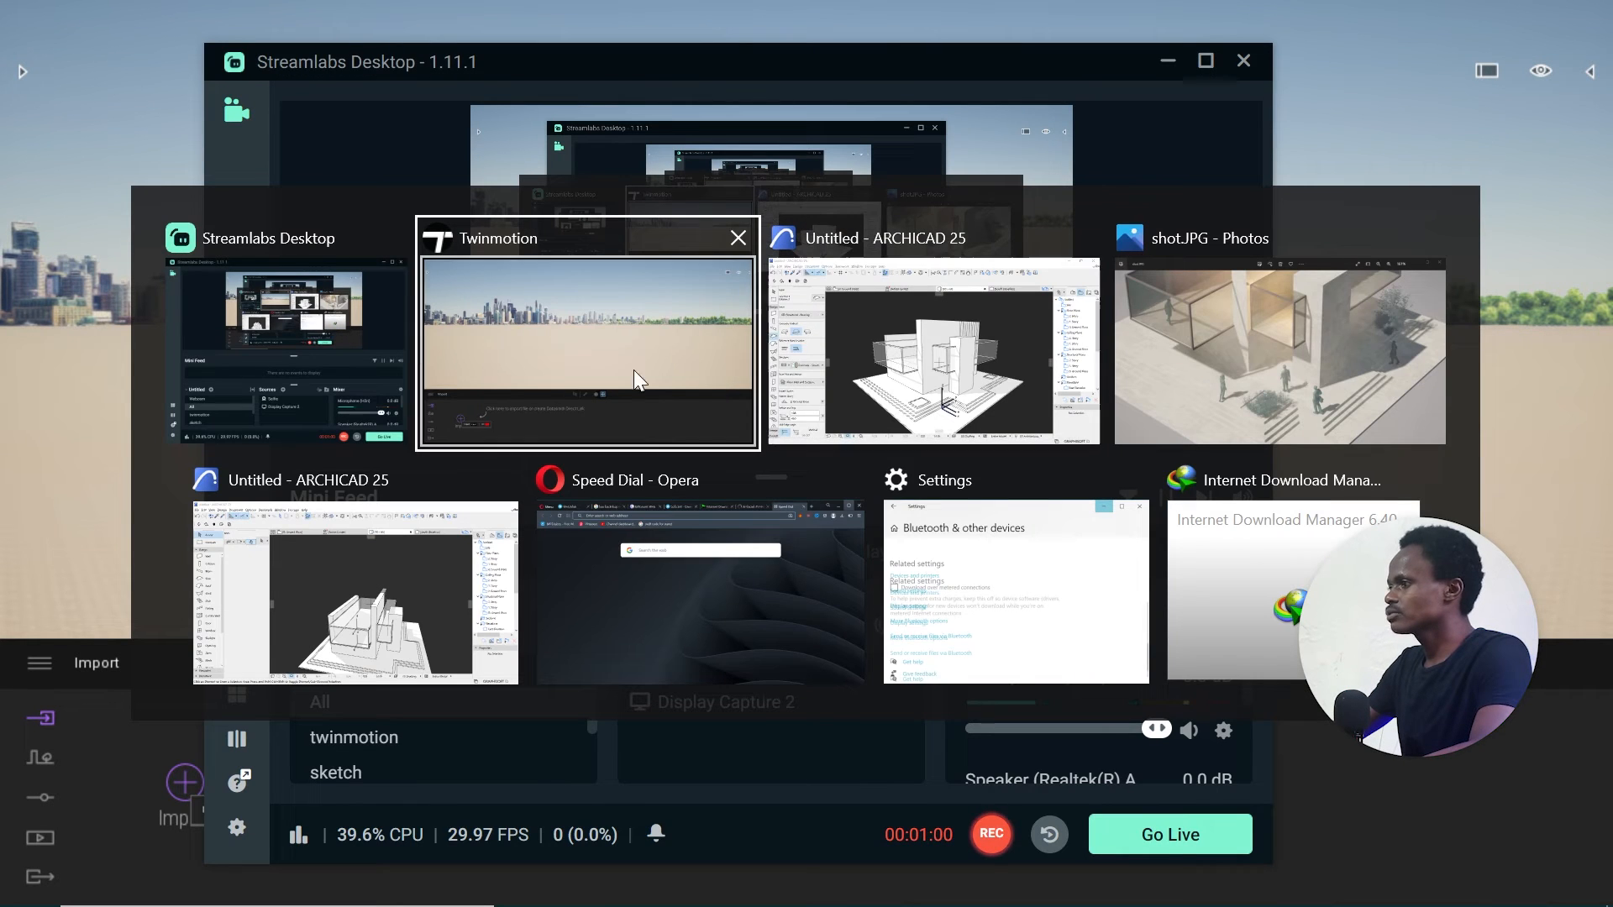
click(920, 371)
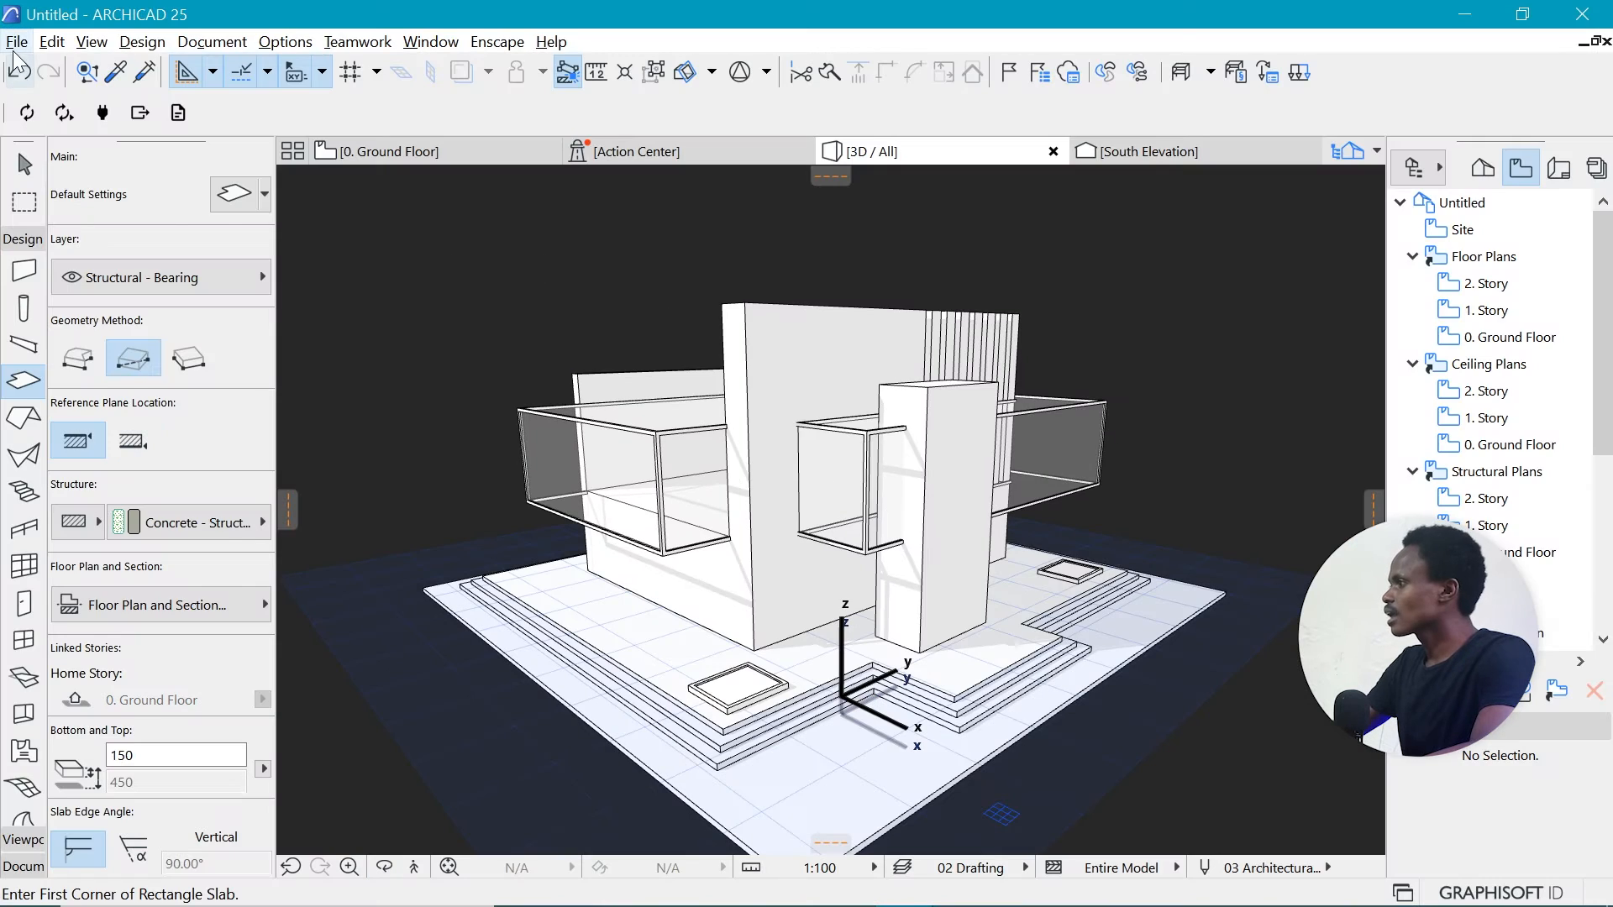
click(14, 50)
click(101, 216)
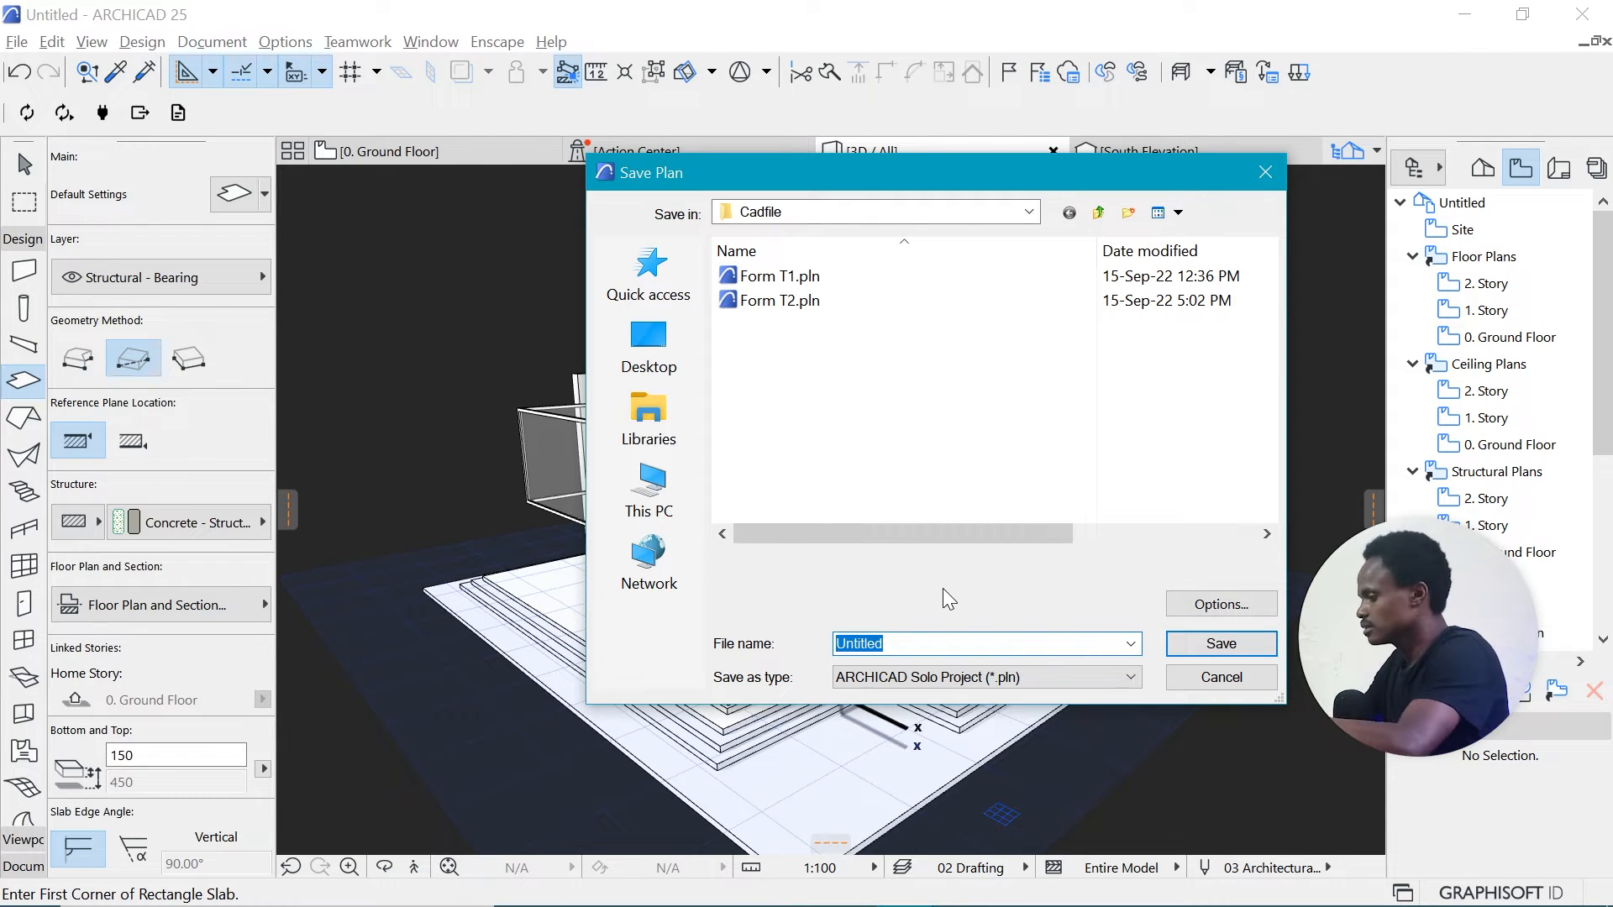
text(concept form)
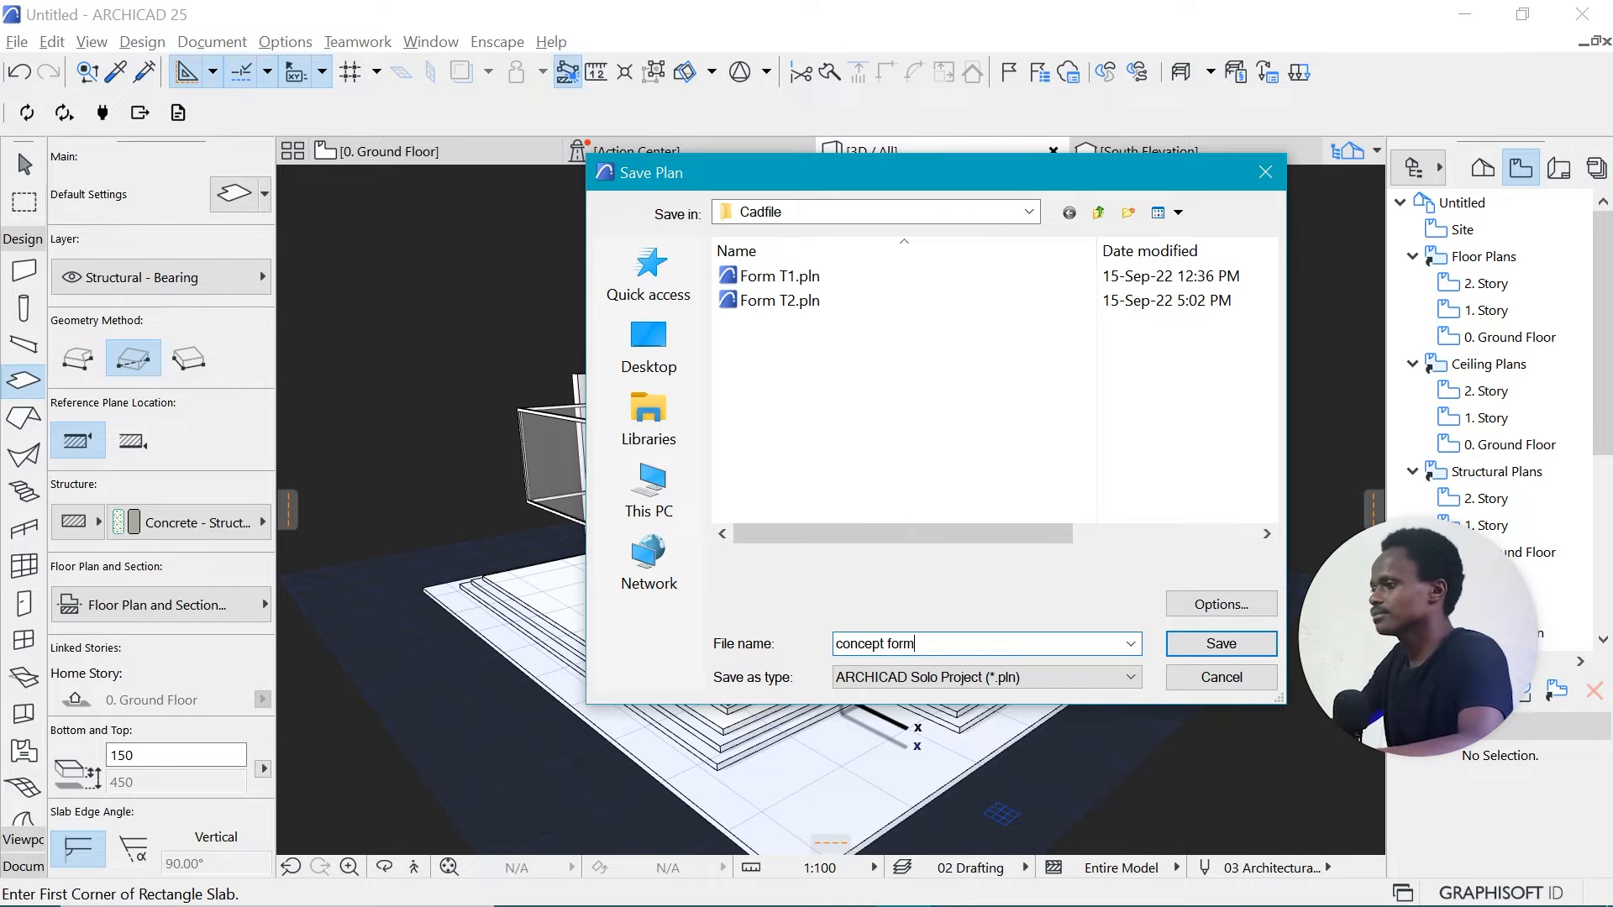
click(1222, 644)
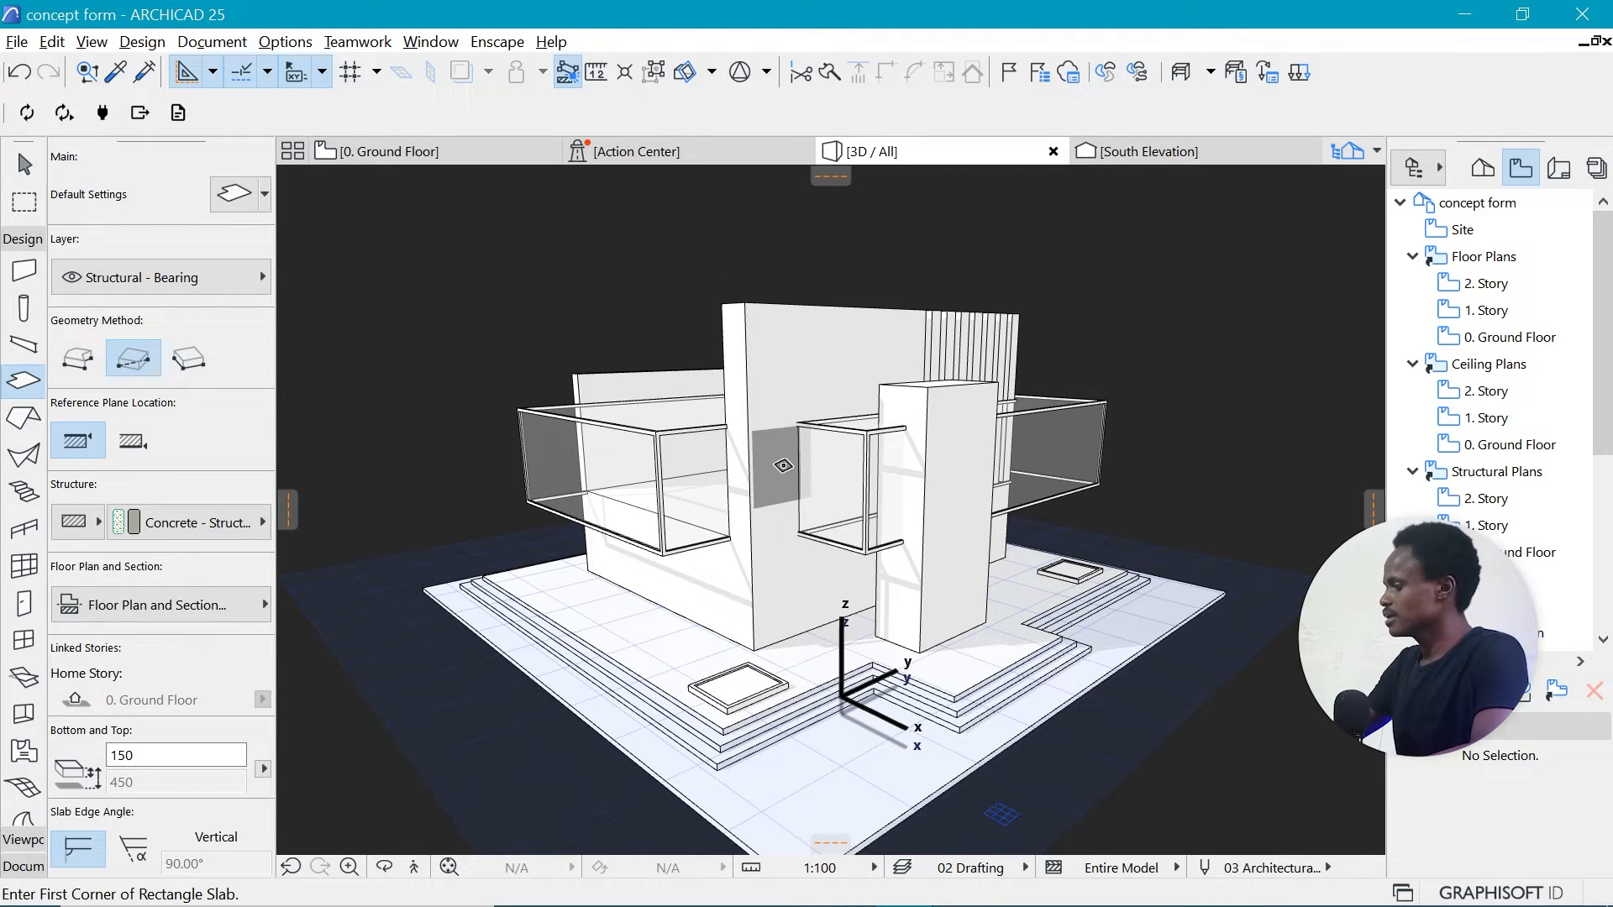
Switch to Twinmotion and import the Direct Link source ARCHICAD - concept_form with the Keep hierarchy option.
key(alt+Tab)
key(alt+Tab)
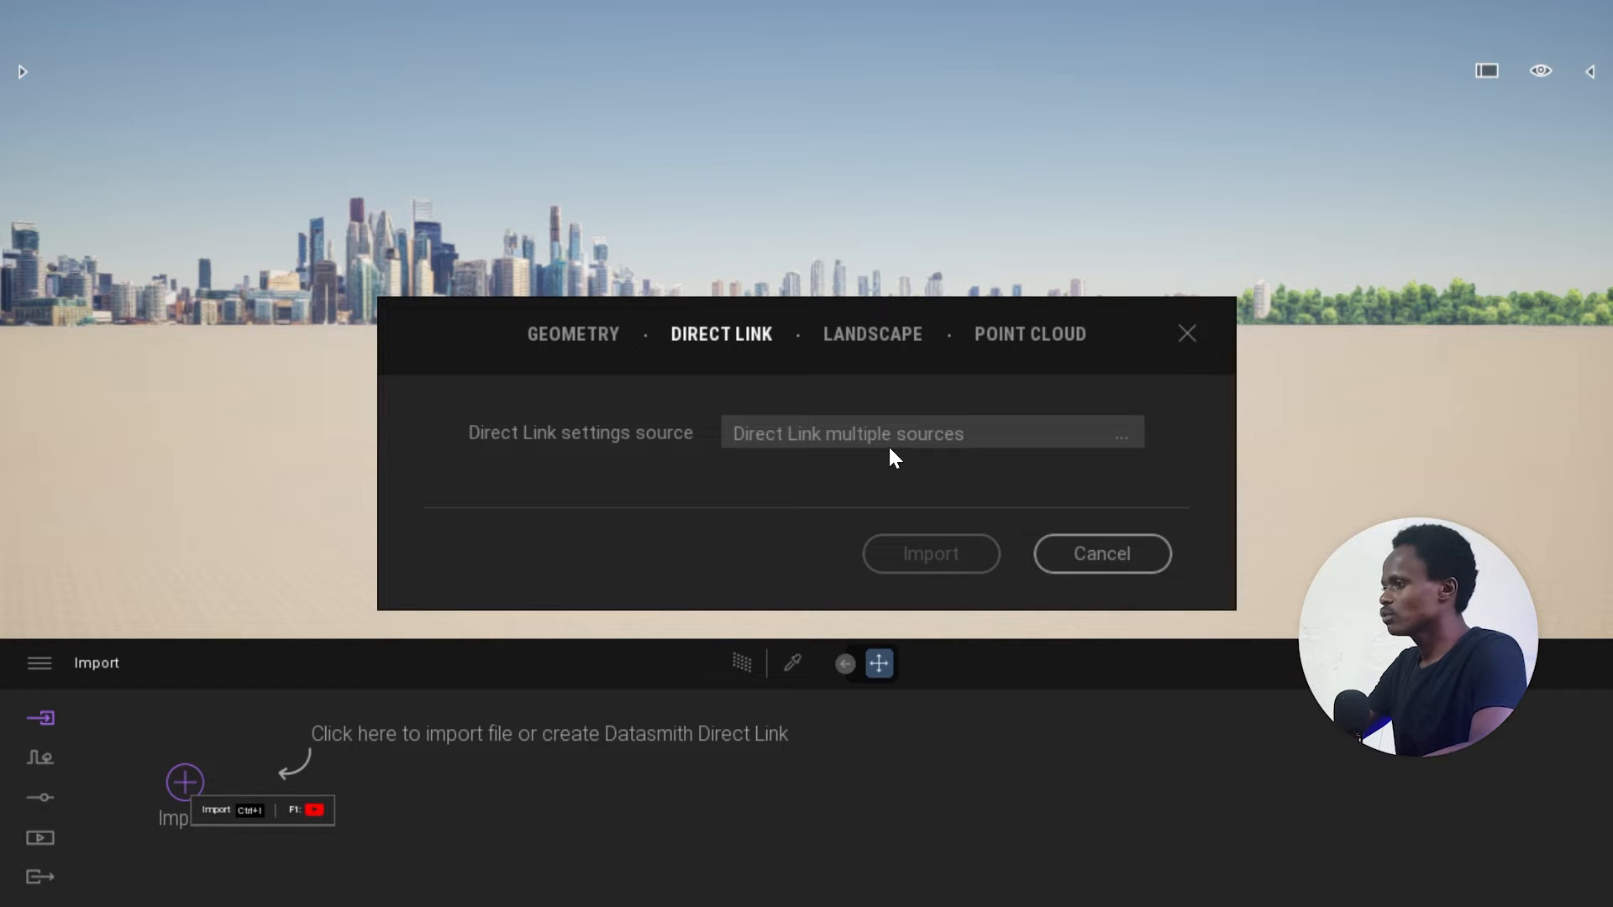
click(703, 335)
click(572, 338)
click(706, 336)
click(920, 442)
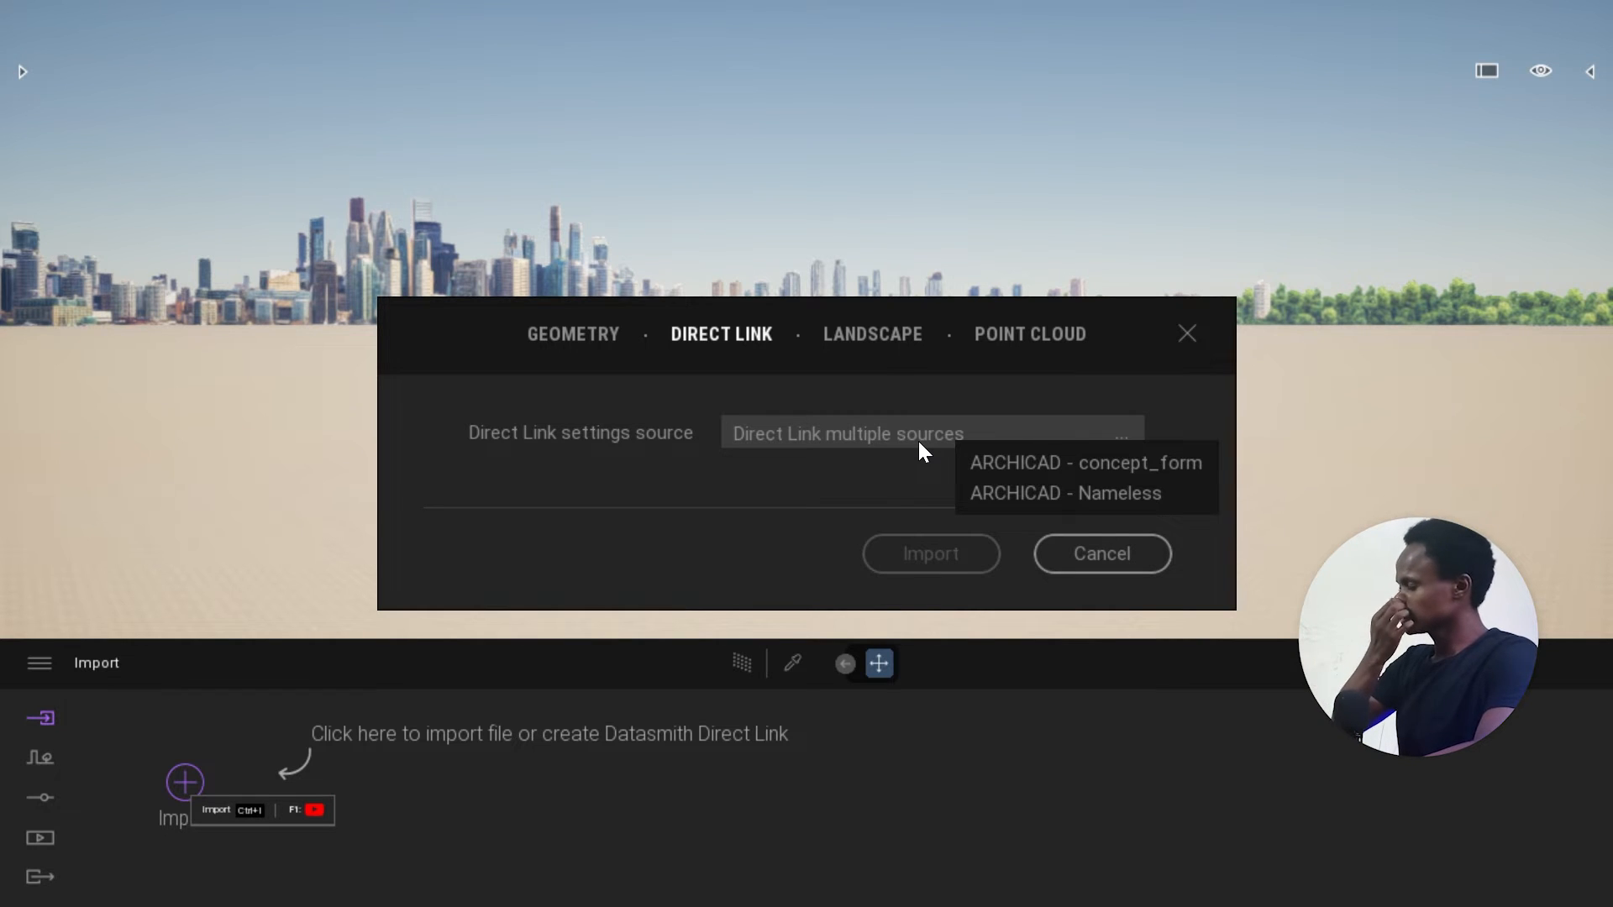
click(1133, 464)
drag(844, 316, 899, 111)
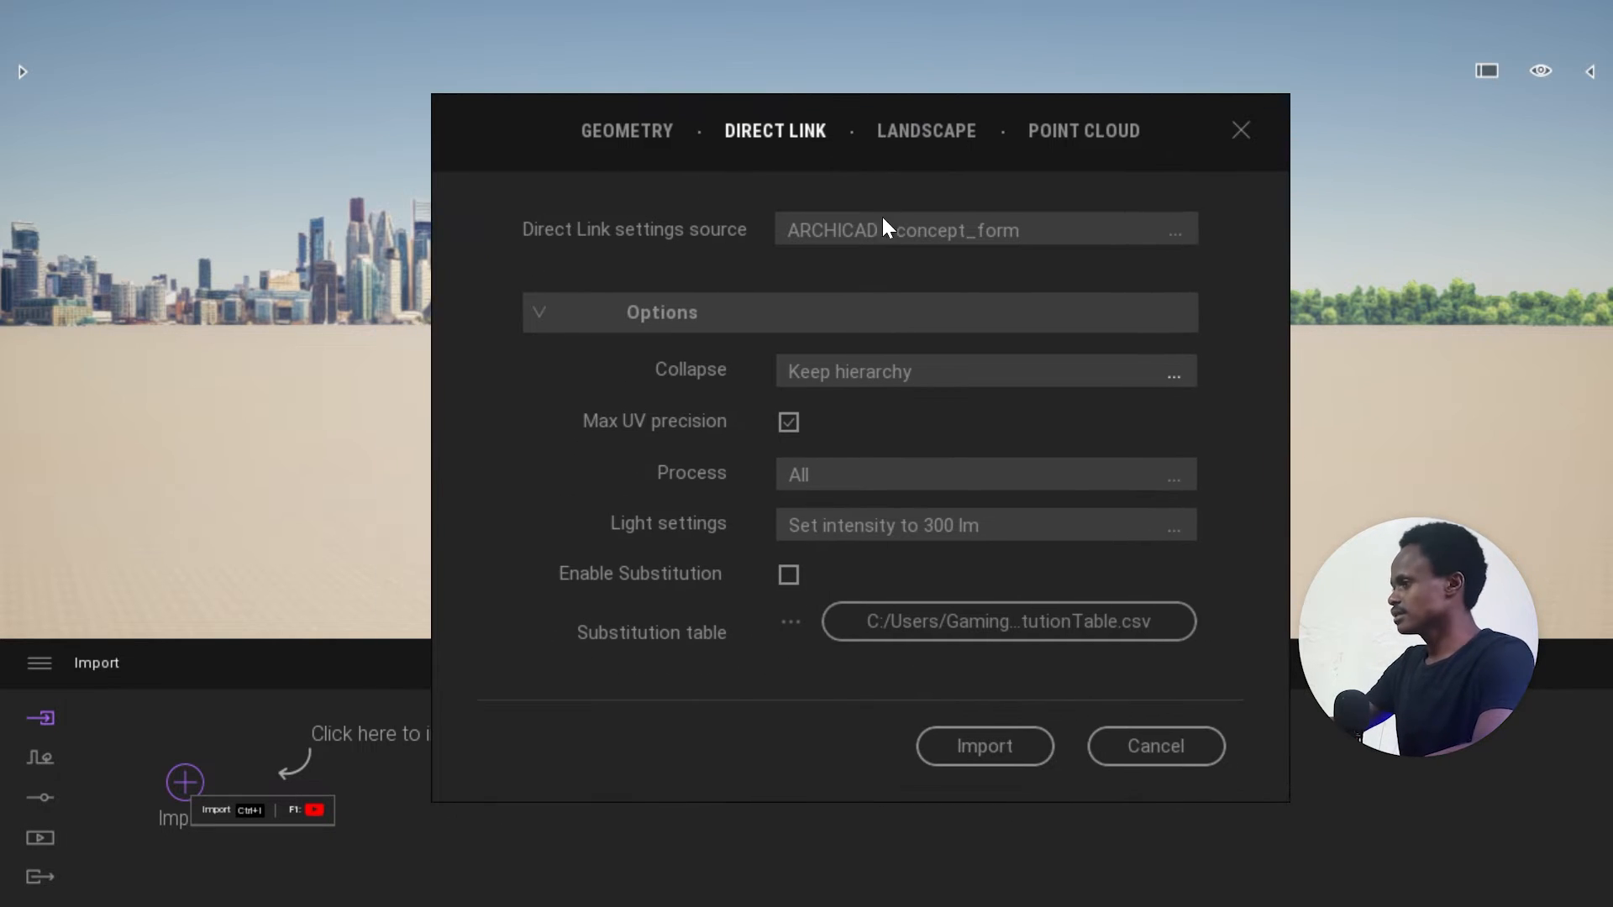
click(984, 748)
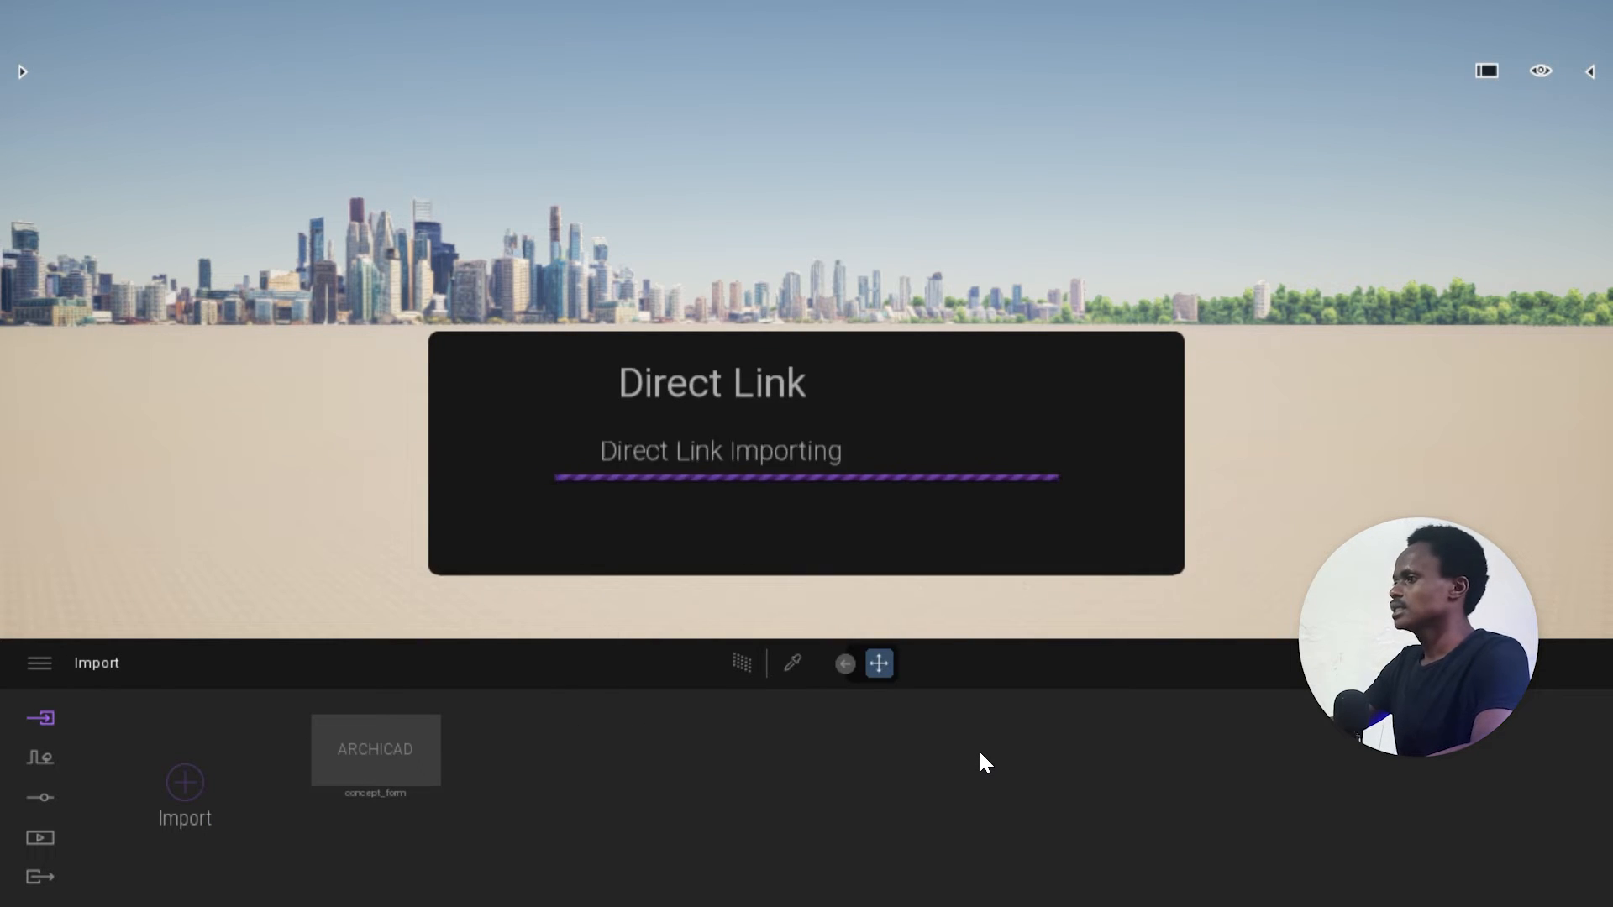
Show the scene graph and collapse the Structural_-_Bearing folder of the imported concept_form model.
scroll(1142, 454, down, 6)
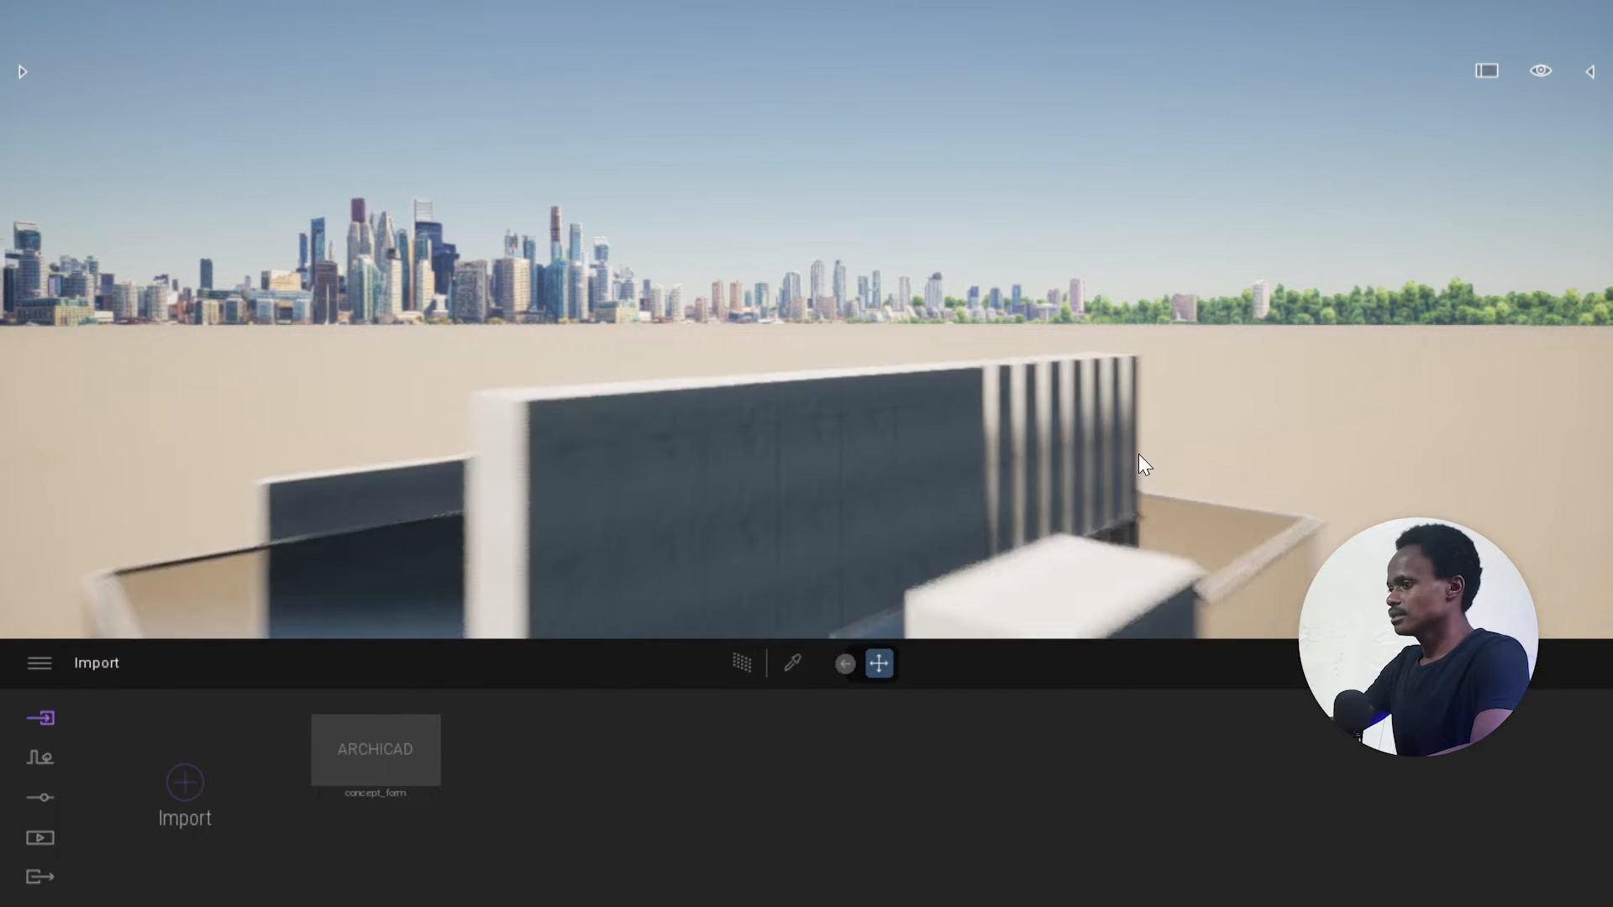
right_drag(1193, 314, 1193, 420)
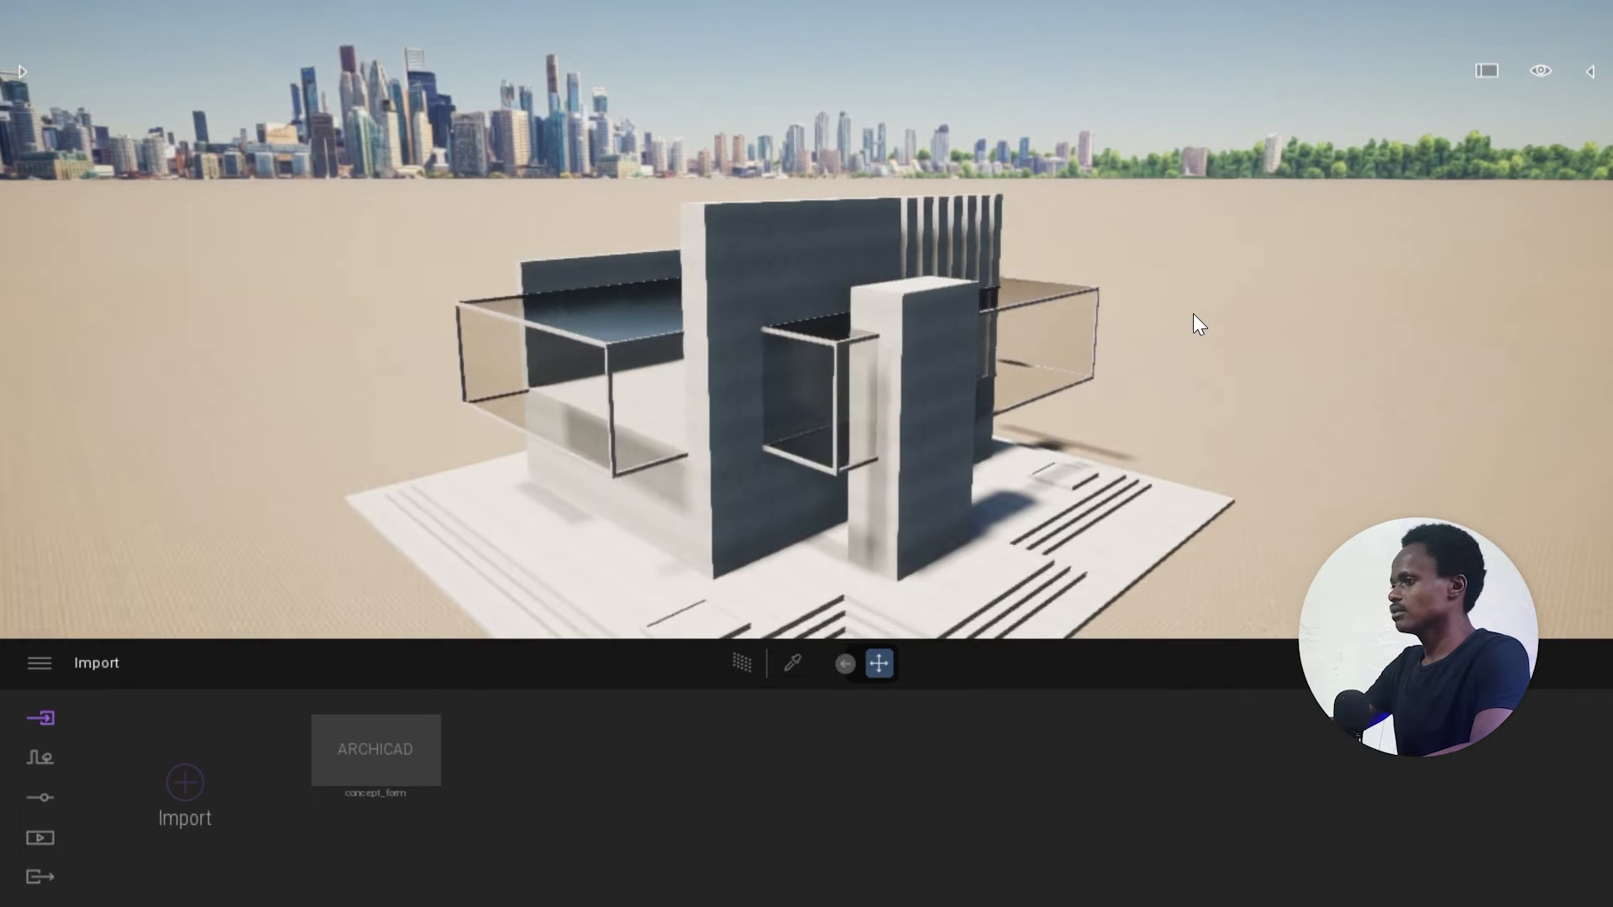
scroll(1193, 315, down, 4)
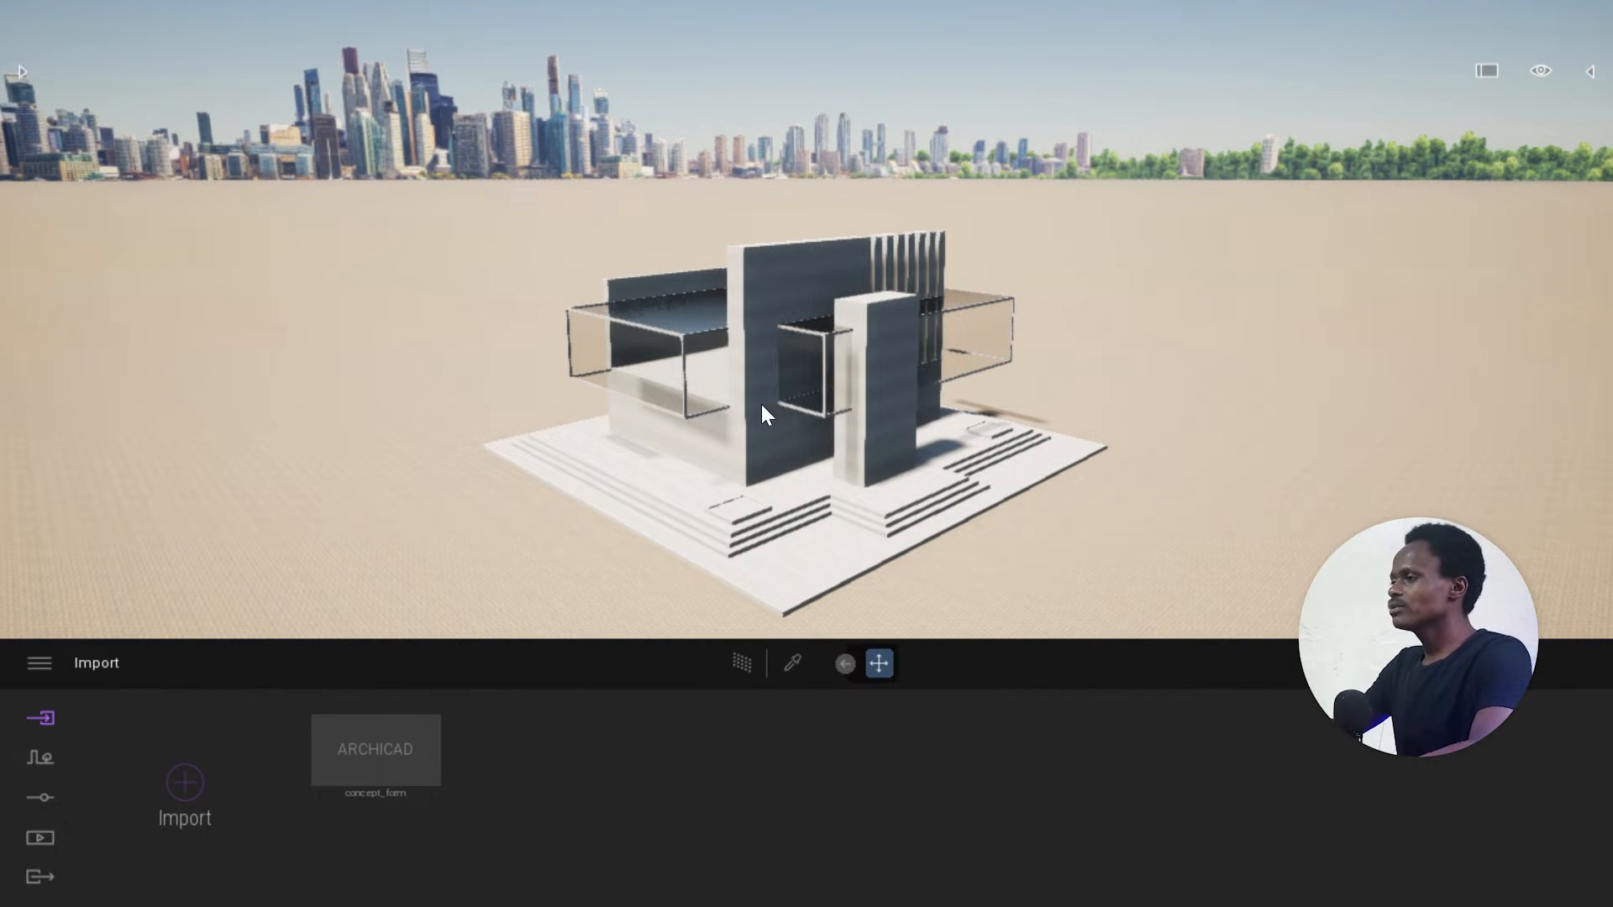
click(1591, 70)
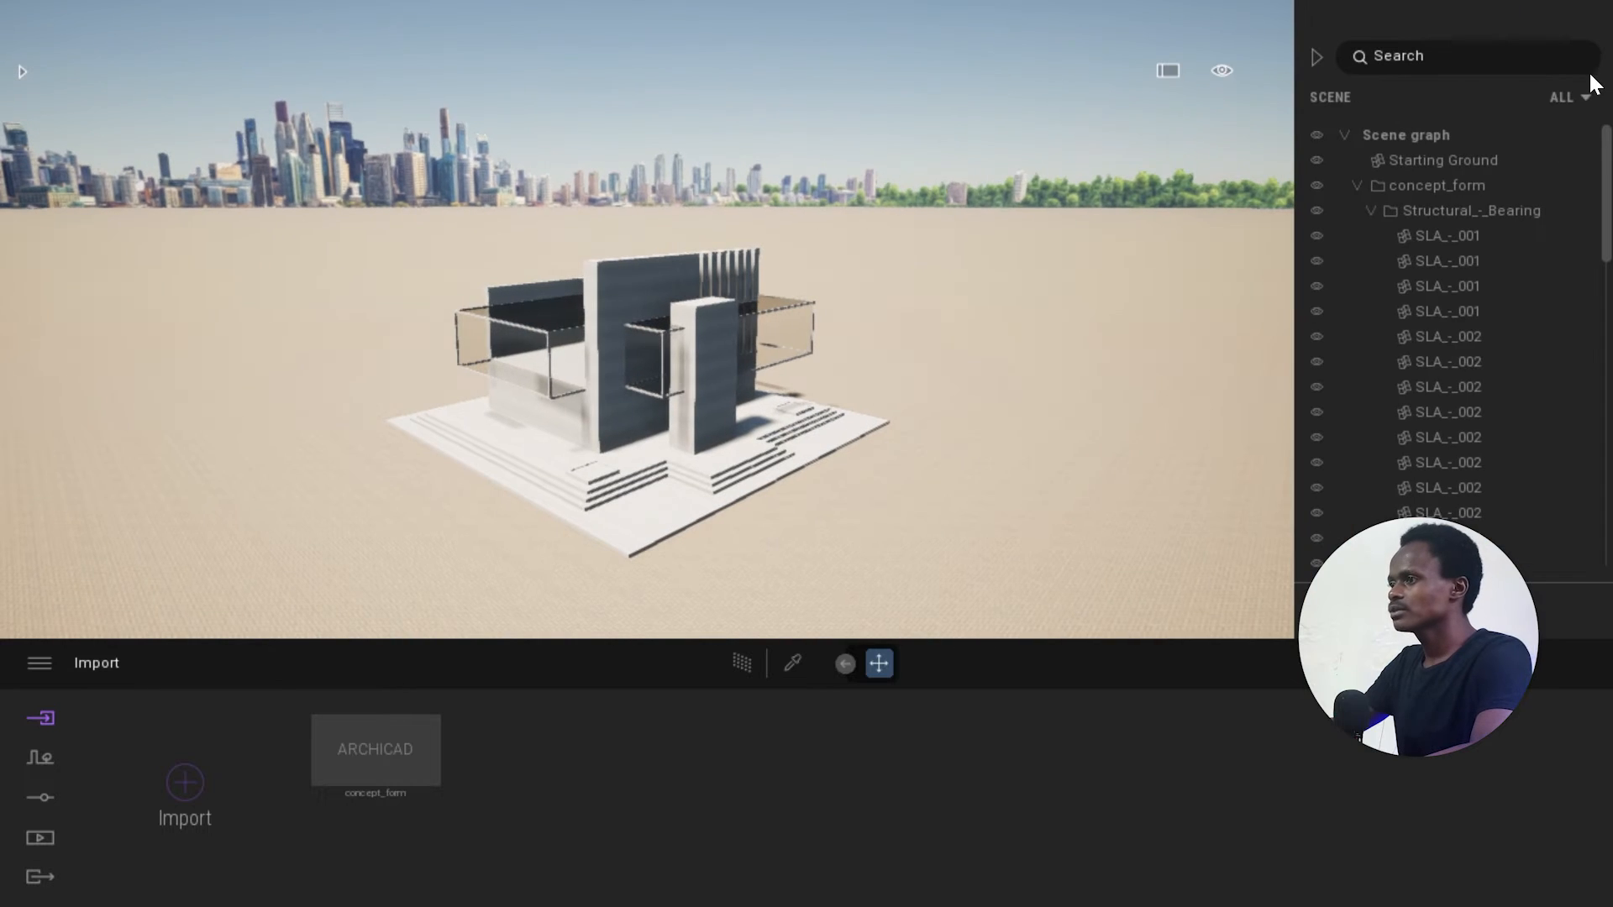
click(1462, 210)
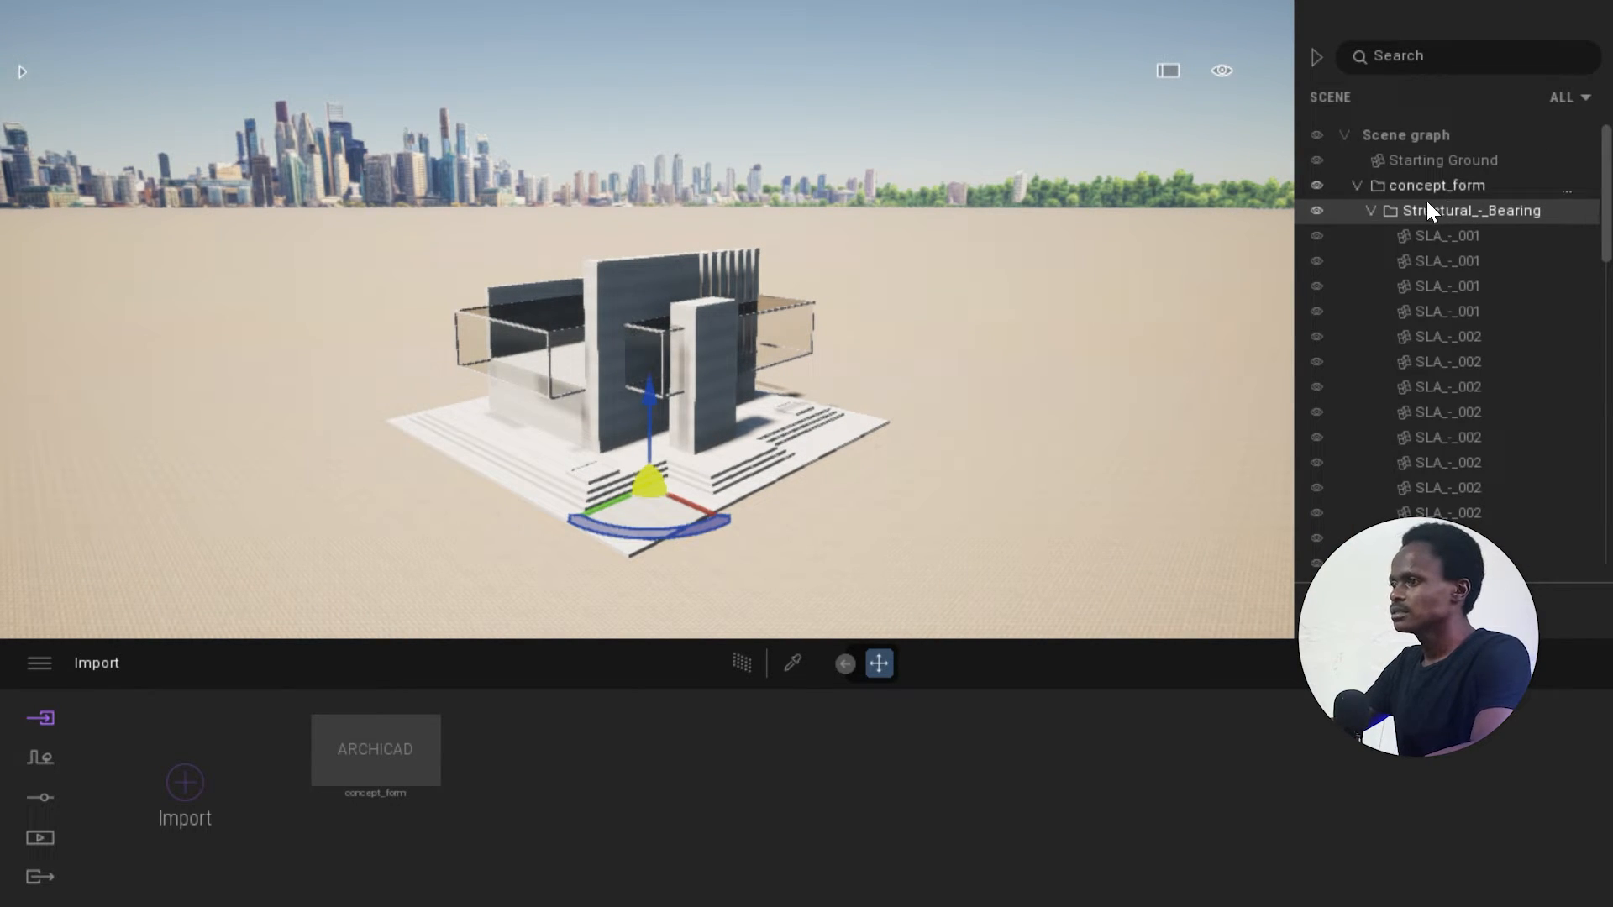
click(1371, 211)
Hide the Structural_-_Bearing folder, make it visible again and focus the view on it.
click(1317, 211)
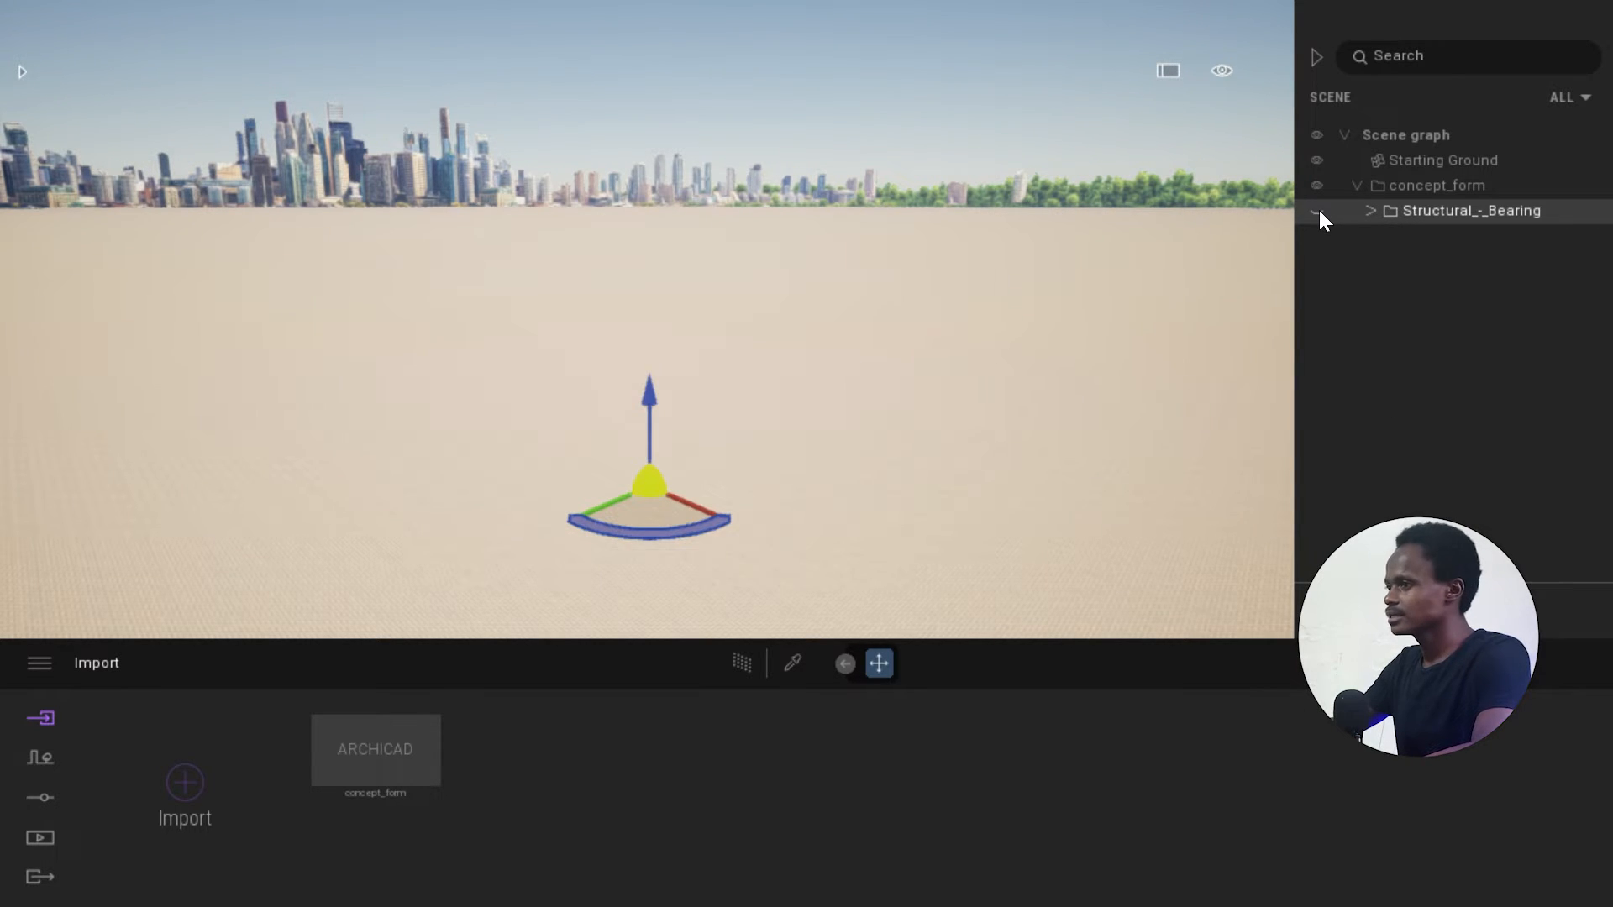
click(1317, 211)
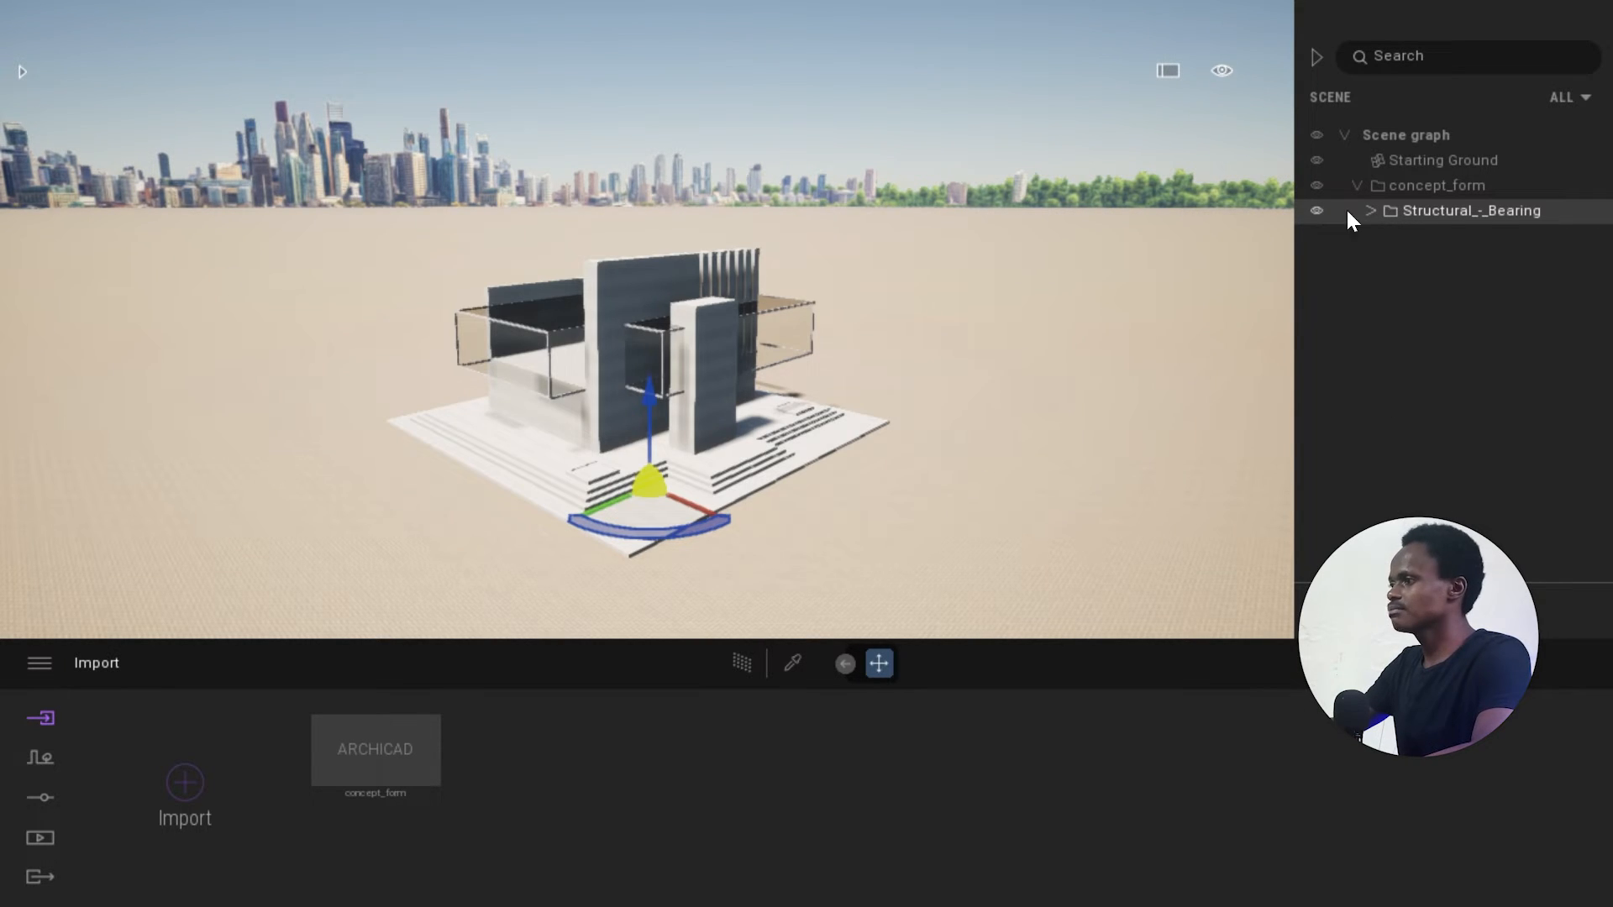
double_click(1434, 211)
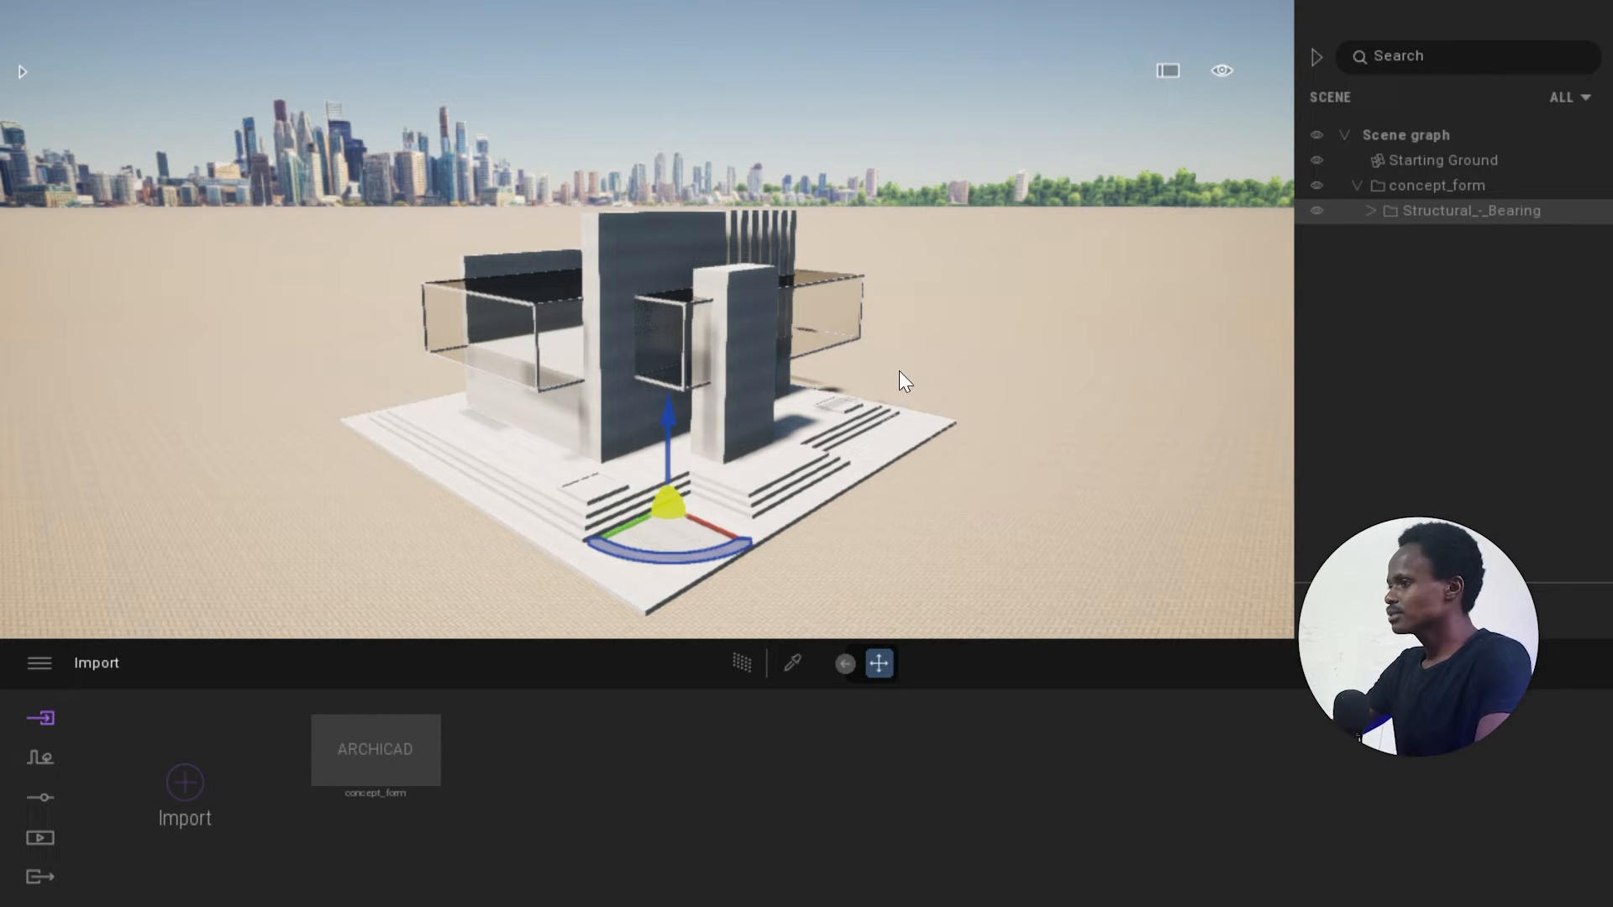
Select the Starting Ground around the imported building and hide it in the scene.
click(985, 294)
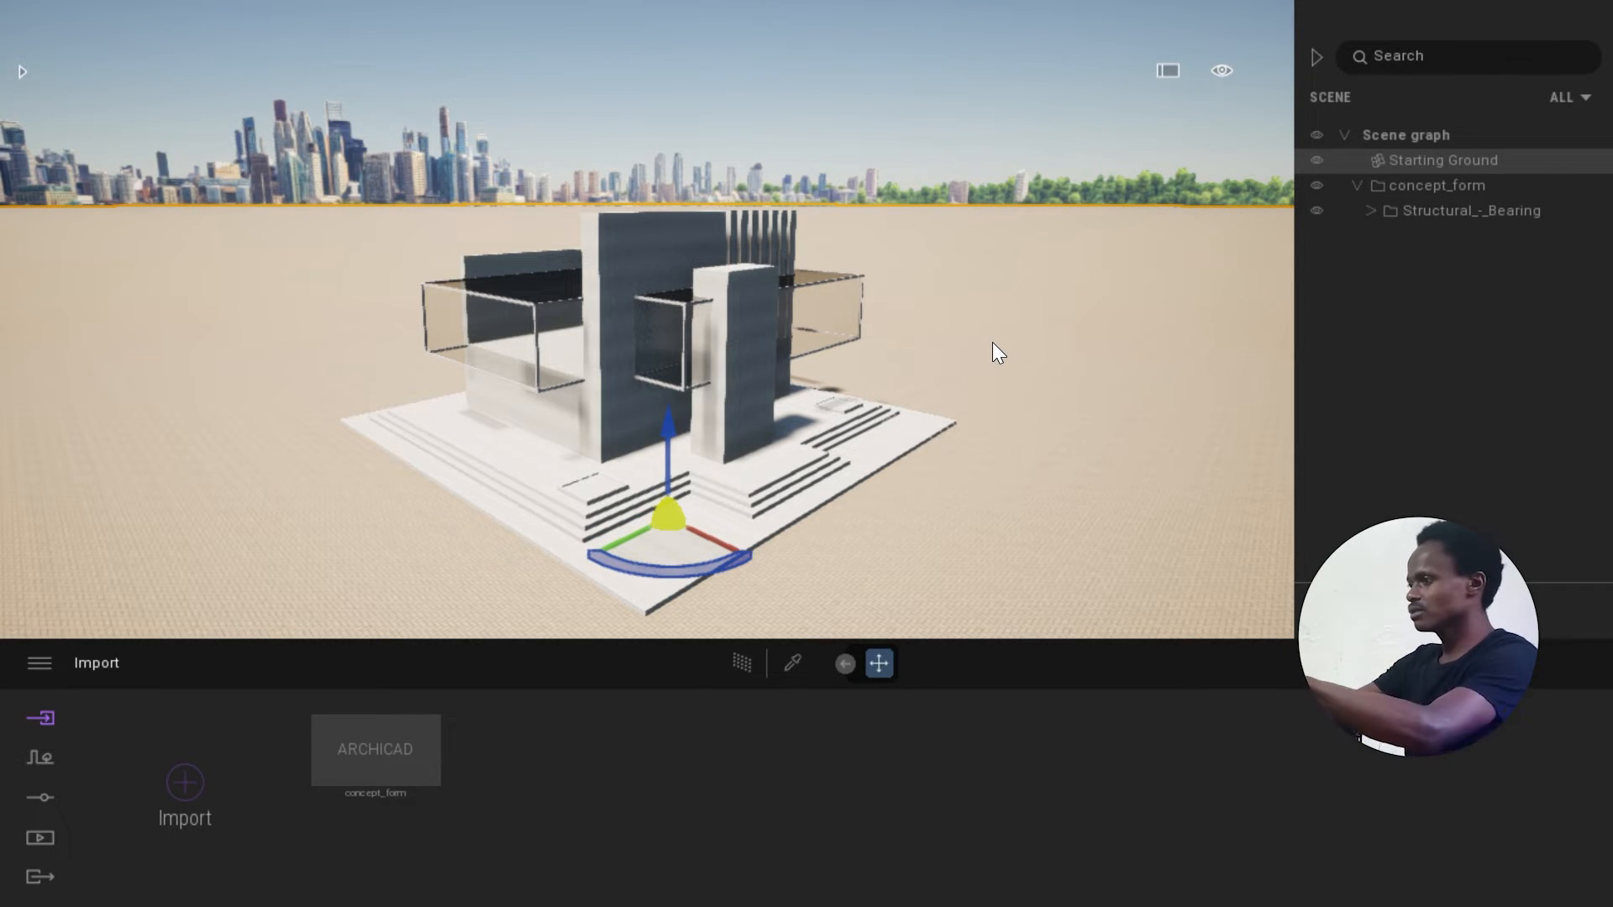
click(1317, 159)
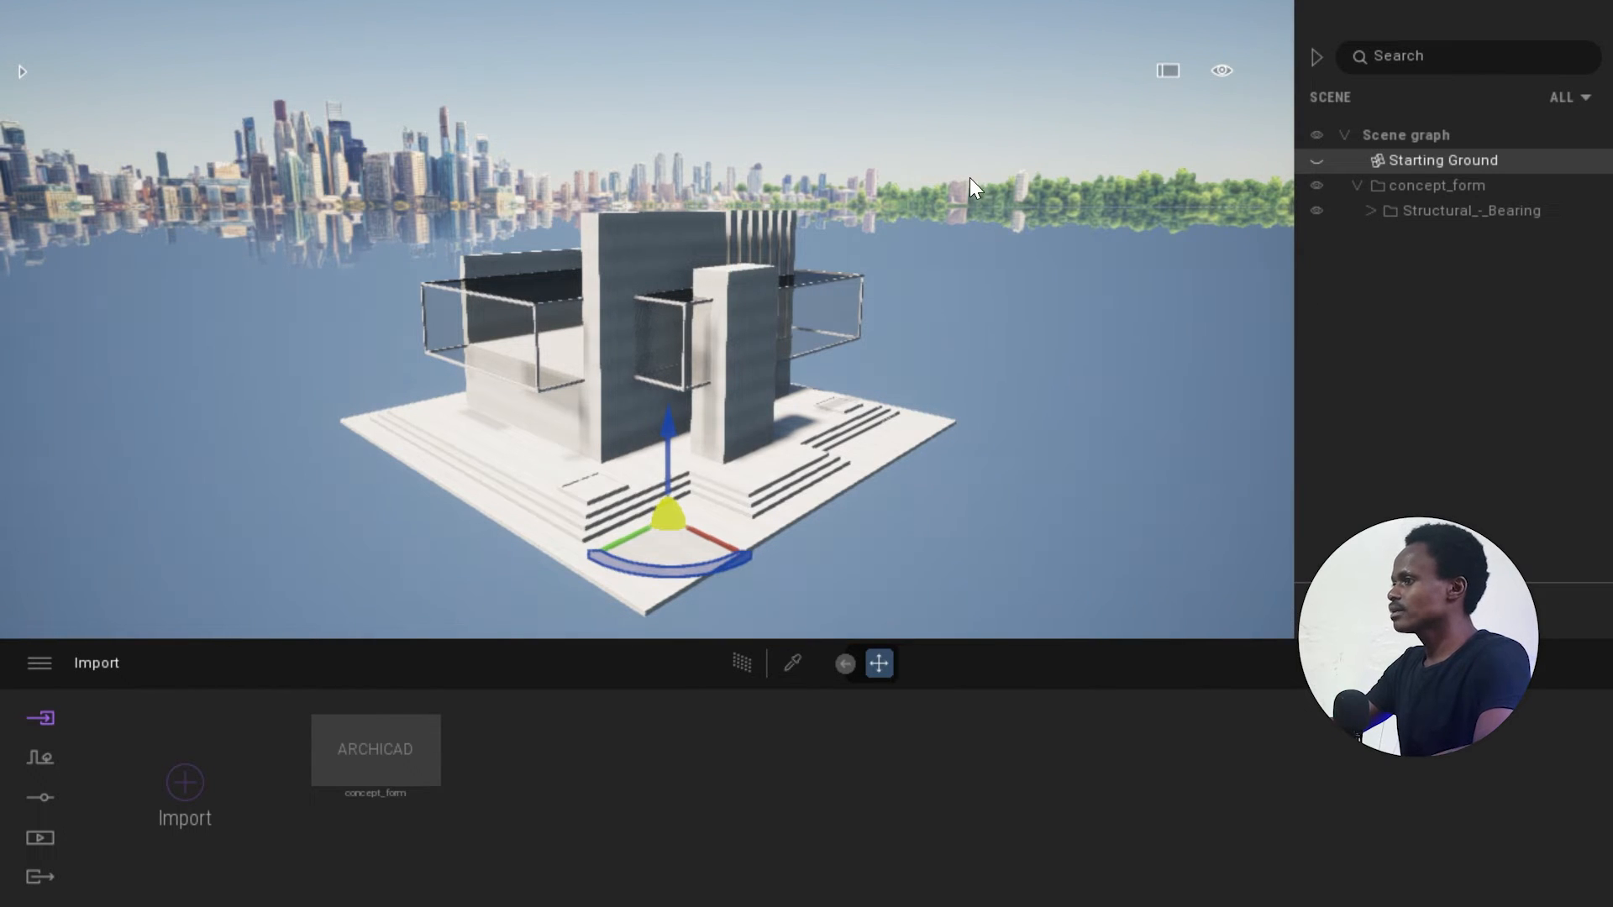
Set the background picture in the location settings to None.
click(44, 761)
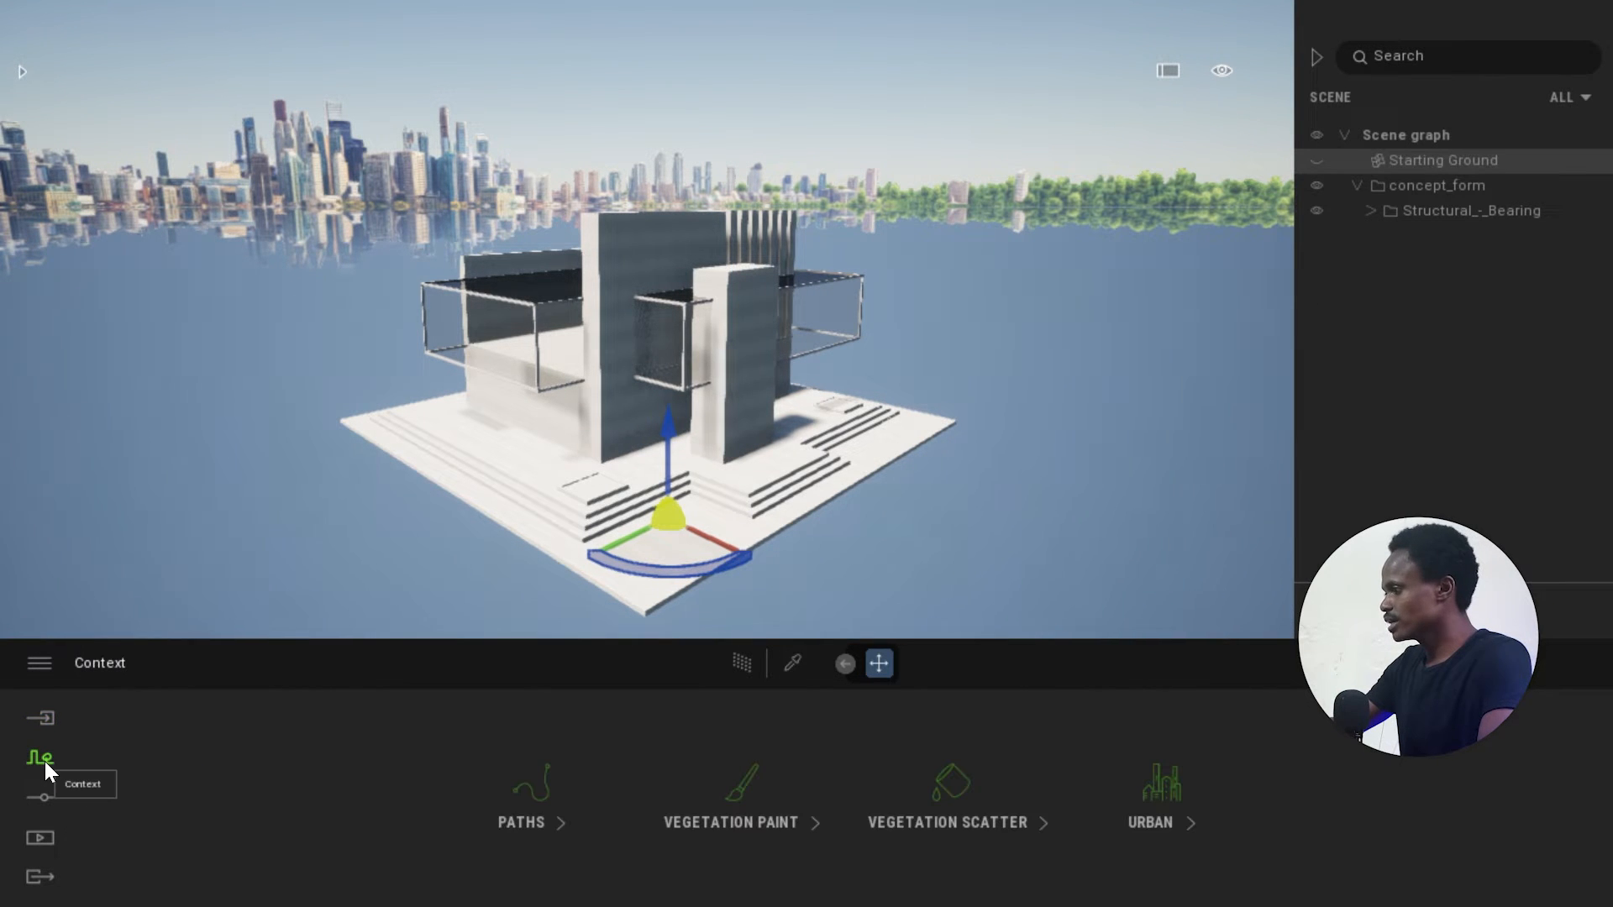
click(44, 799)
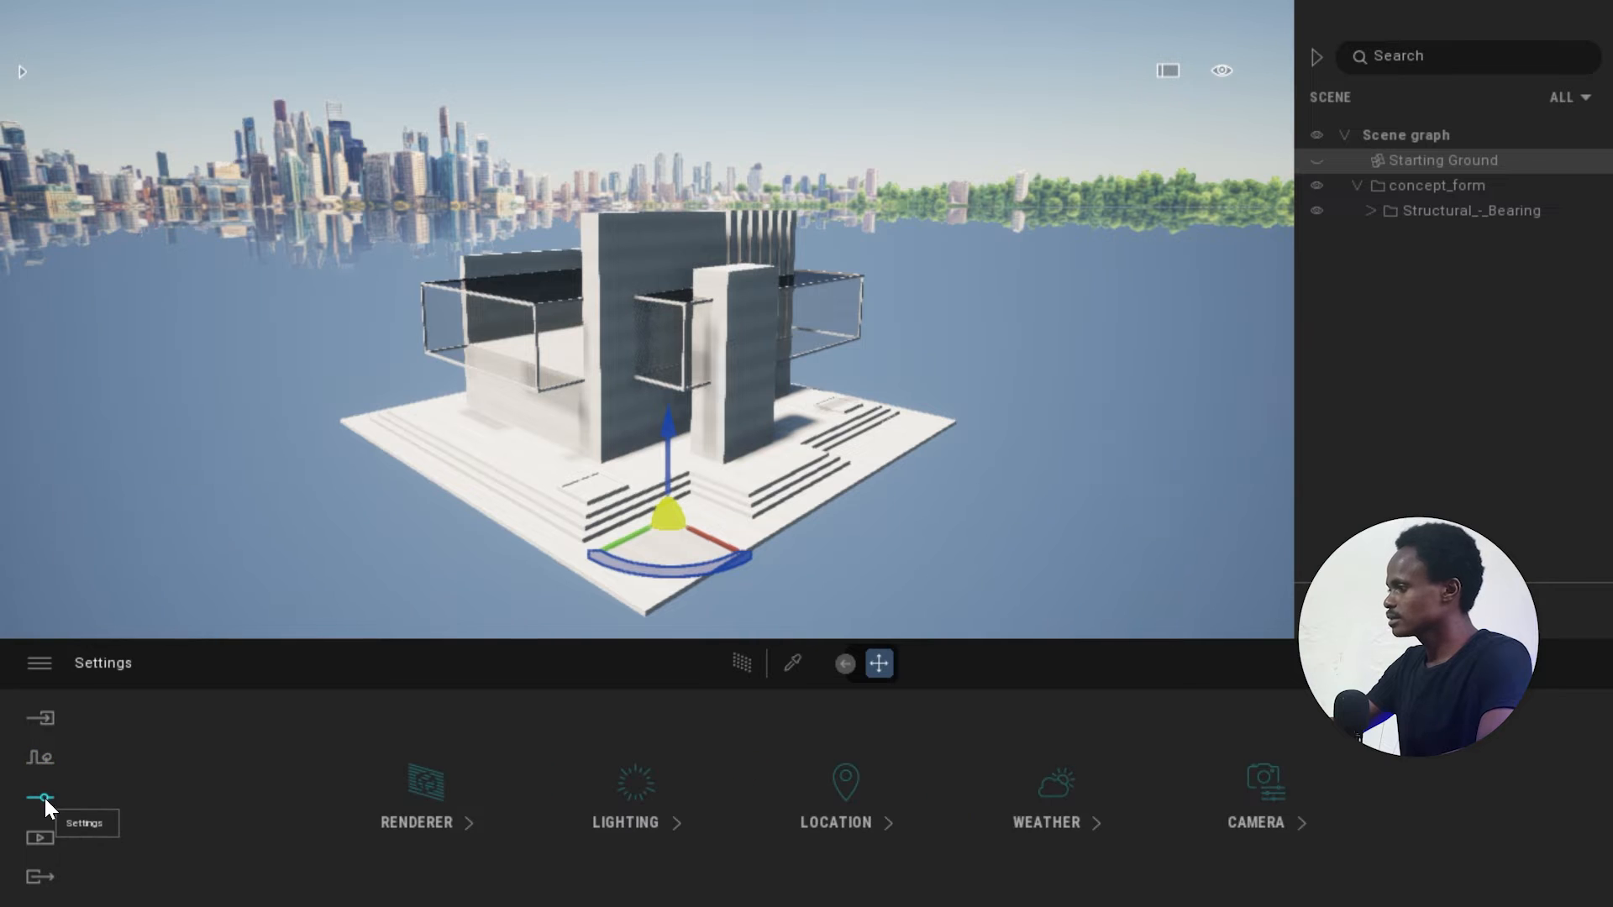
click(848, 780)
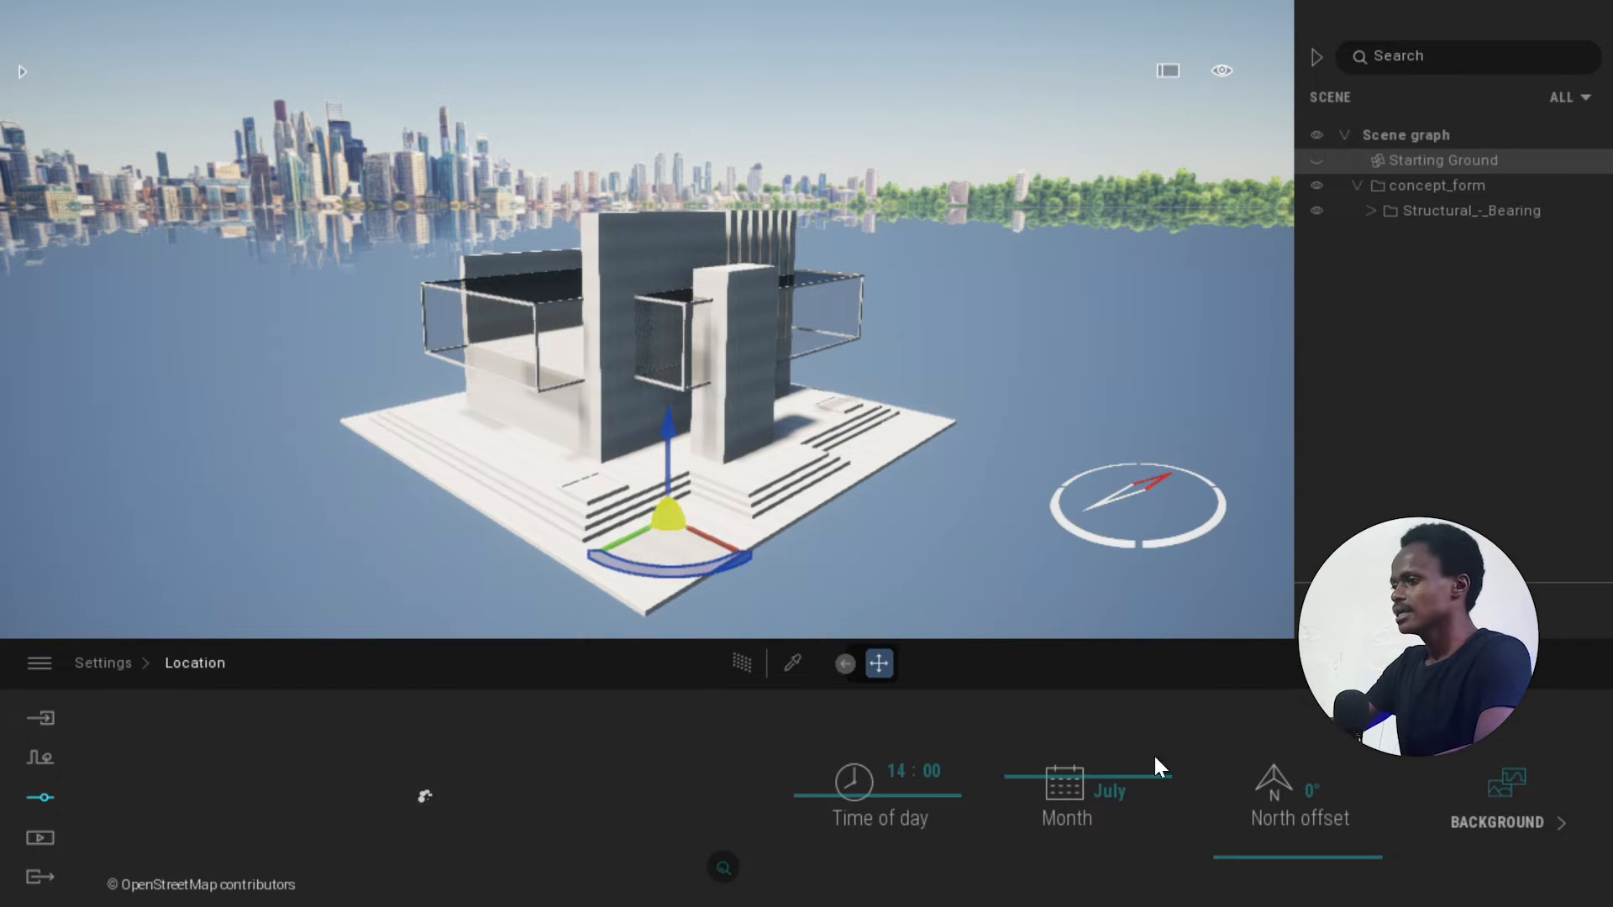
click(1517, 782)
click(727, 792)
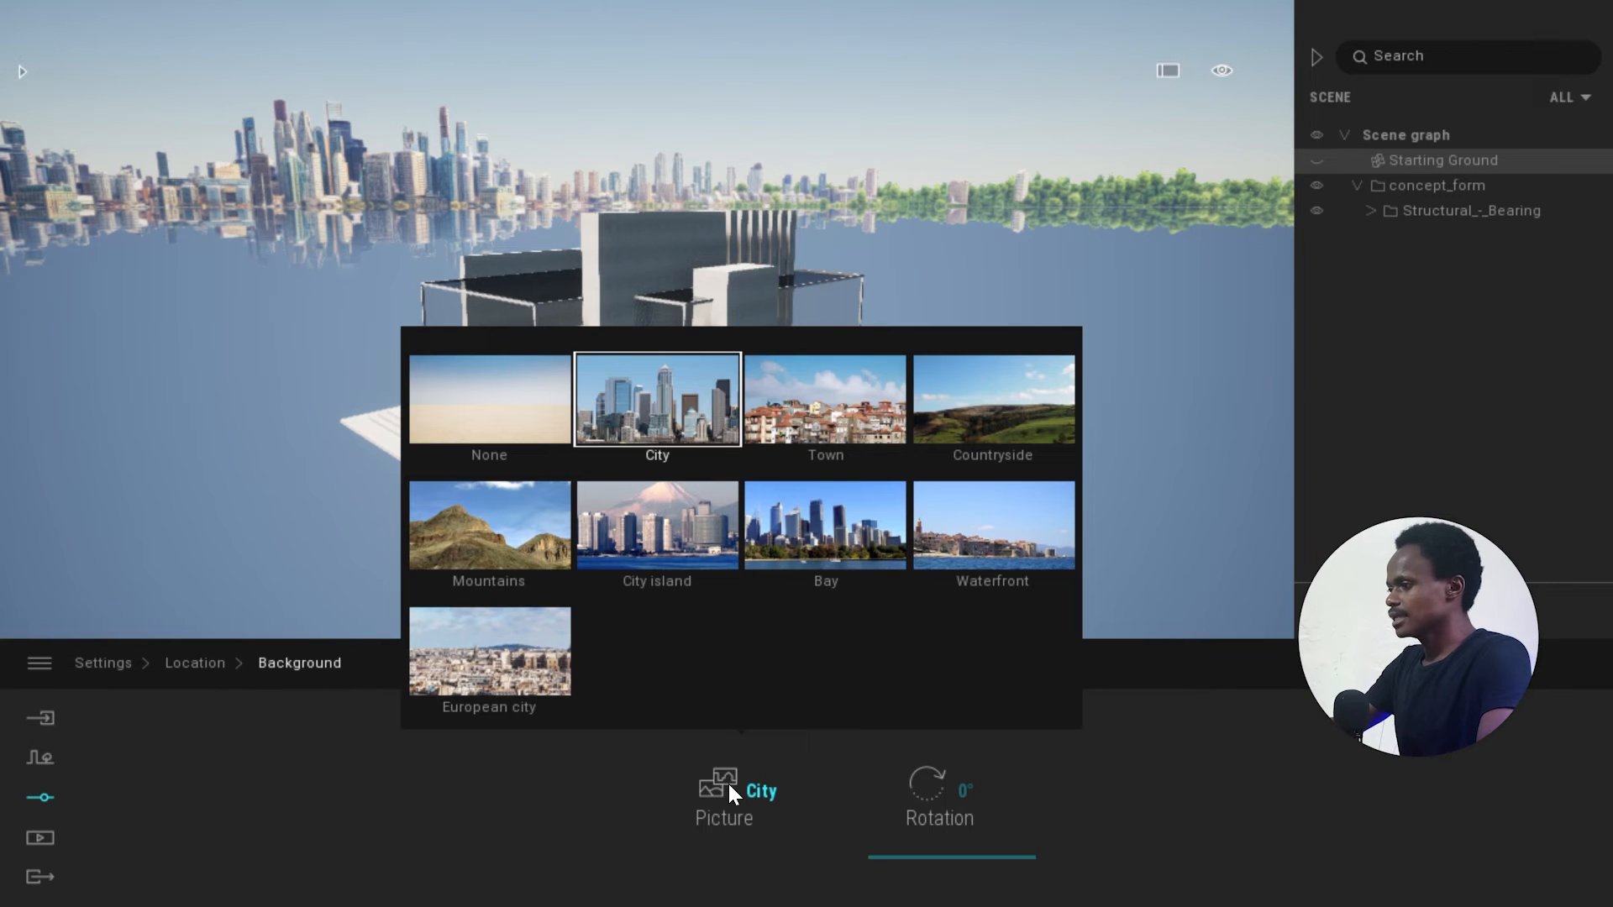
click(567, 400)
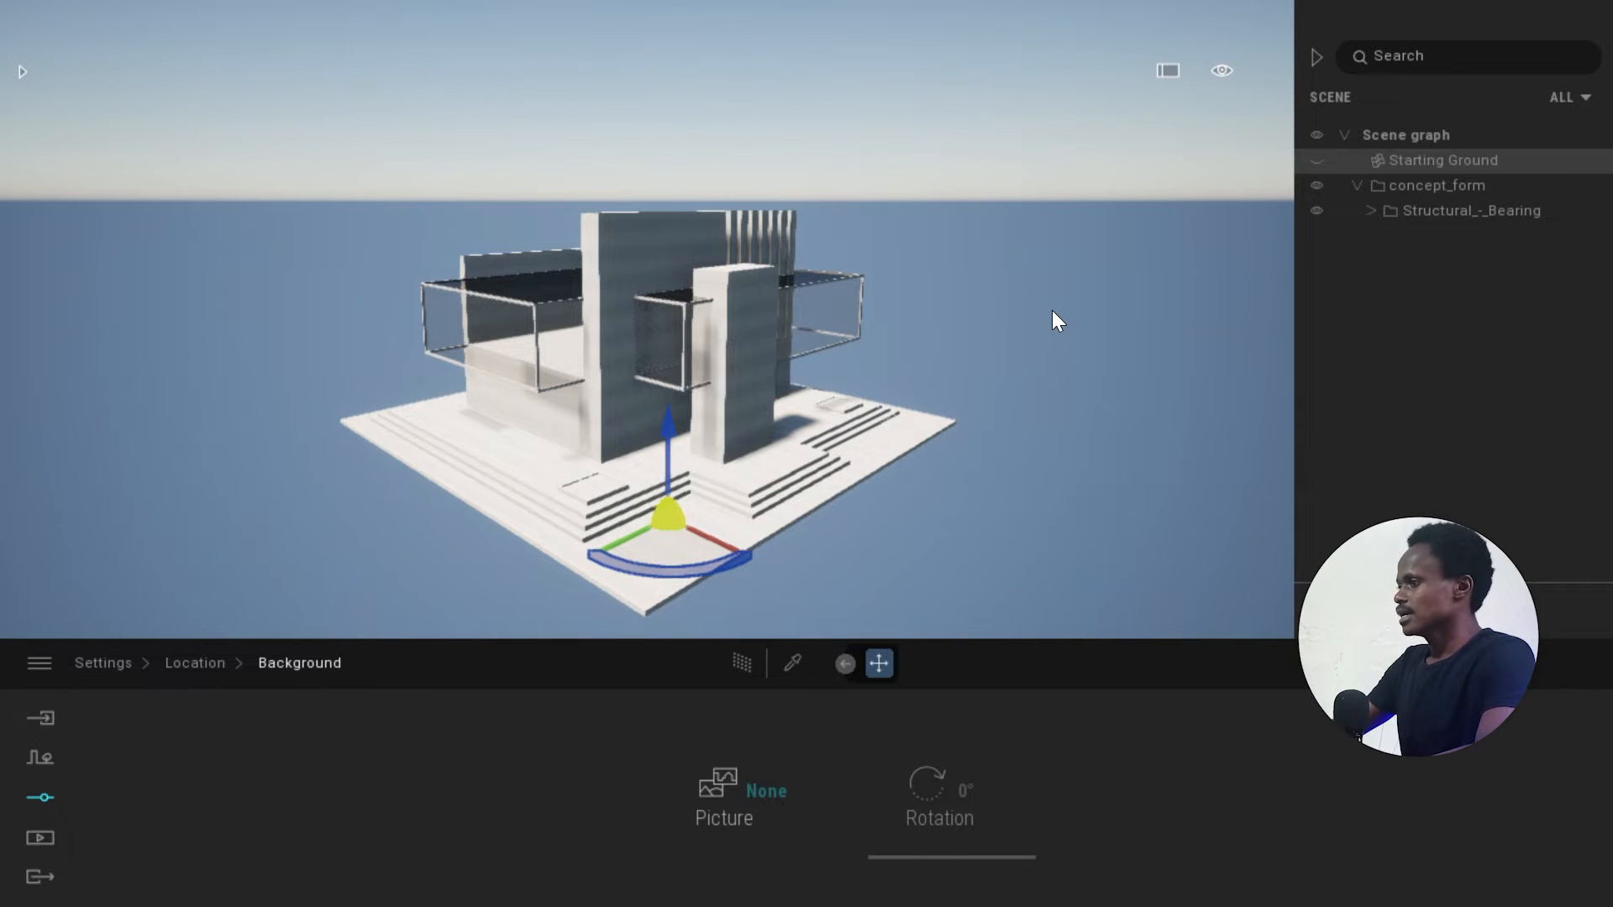
Examine the imported building's walls, glass boxes and stepped base from closer and different angles.
right_drag(1052, 310, 1013, 318)
scroll(552, 467, up, 1)
scroll(552, 469, up, 3)
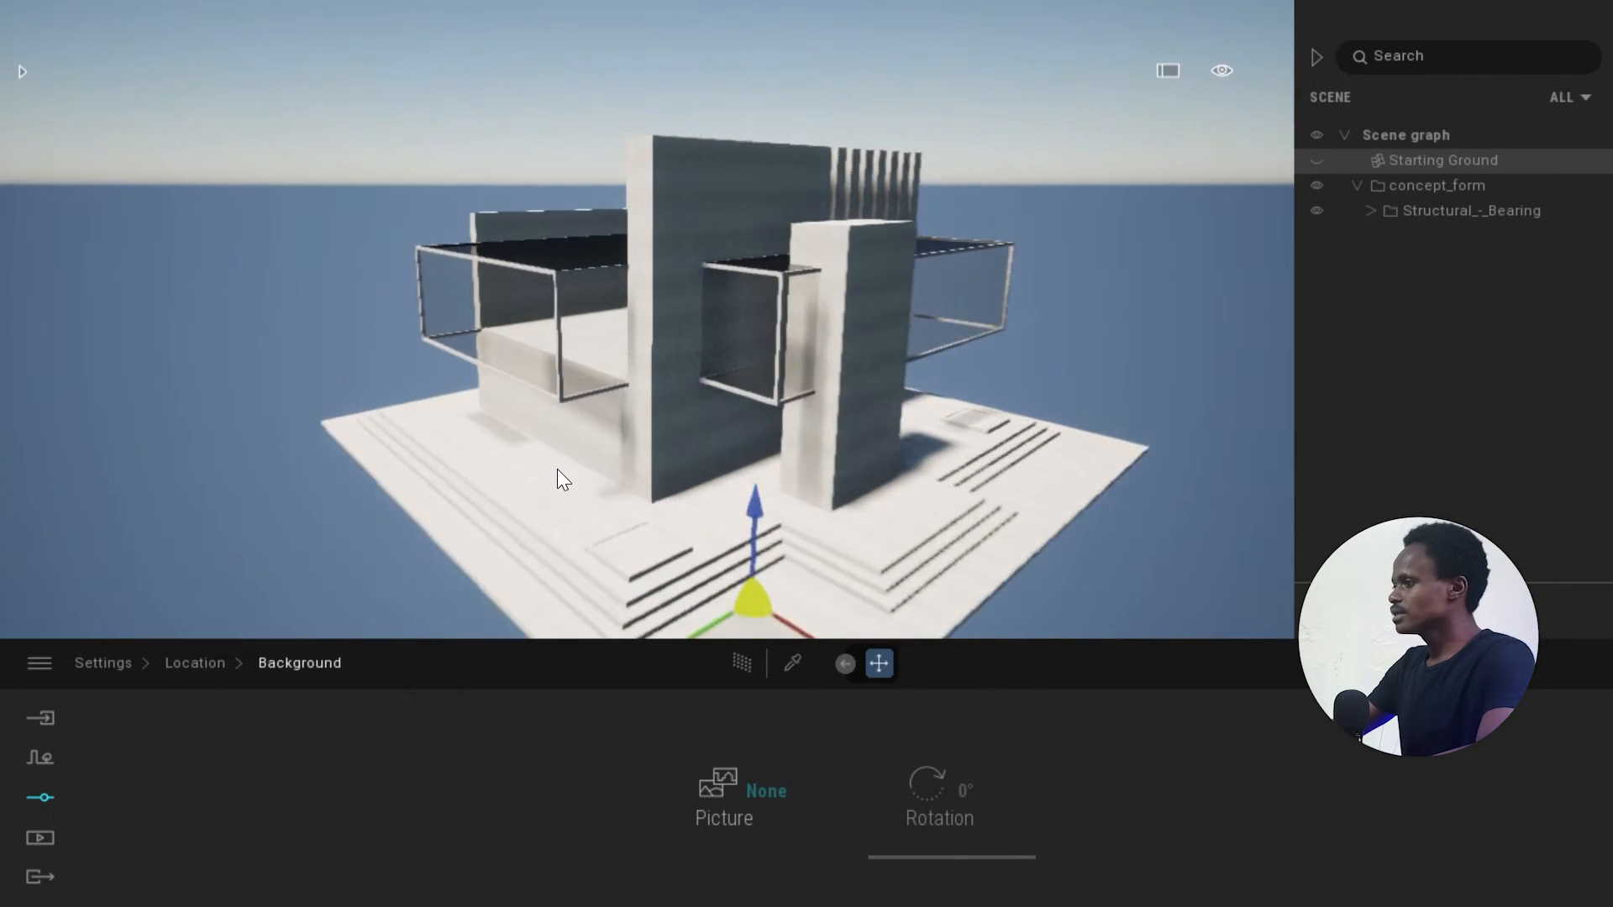
right_drag(593, 376, 445, 483)
scroll(603, 374, up, 2)
right_drag(624, 368, 832, 354)
scroll(699, 366, down, 2)
scroll(698, 366, up, 1)
scroll(723, 375, down, 1)
right_drag(729, 364, 727, 311)
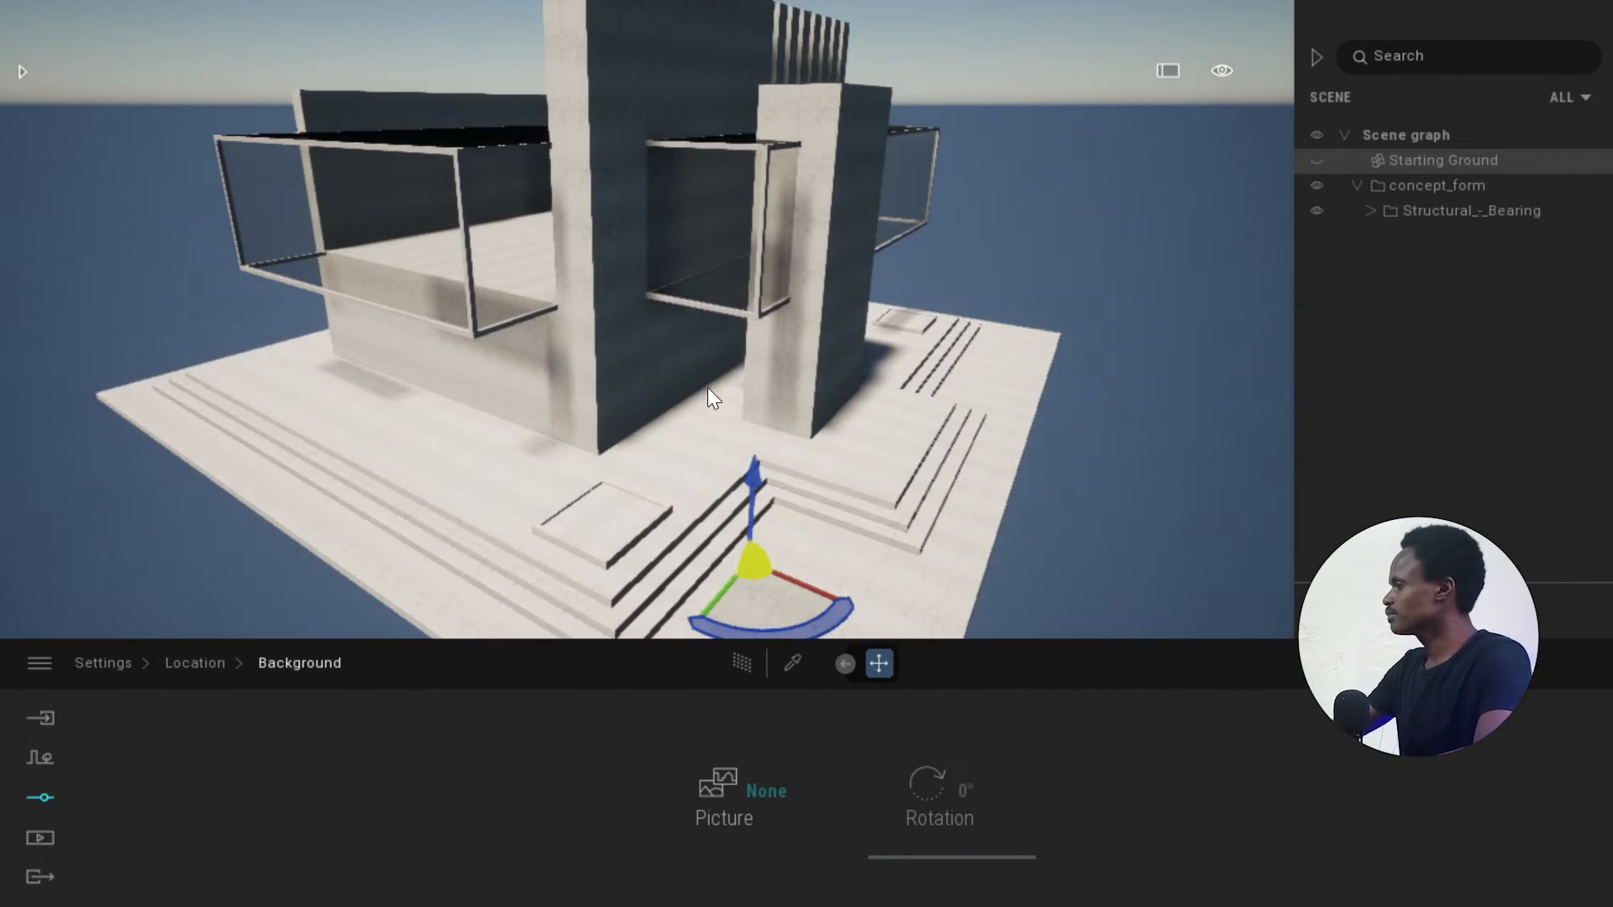
scroll(652, 249, down, 2)
scroll(652, 248, up, 1)
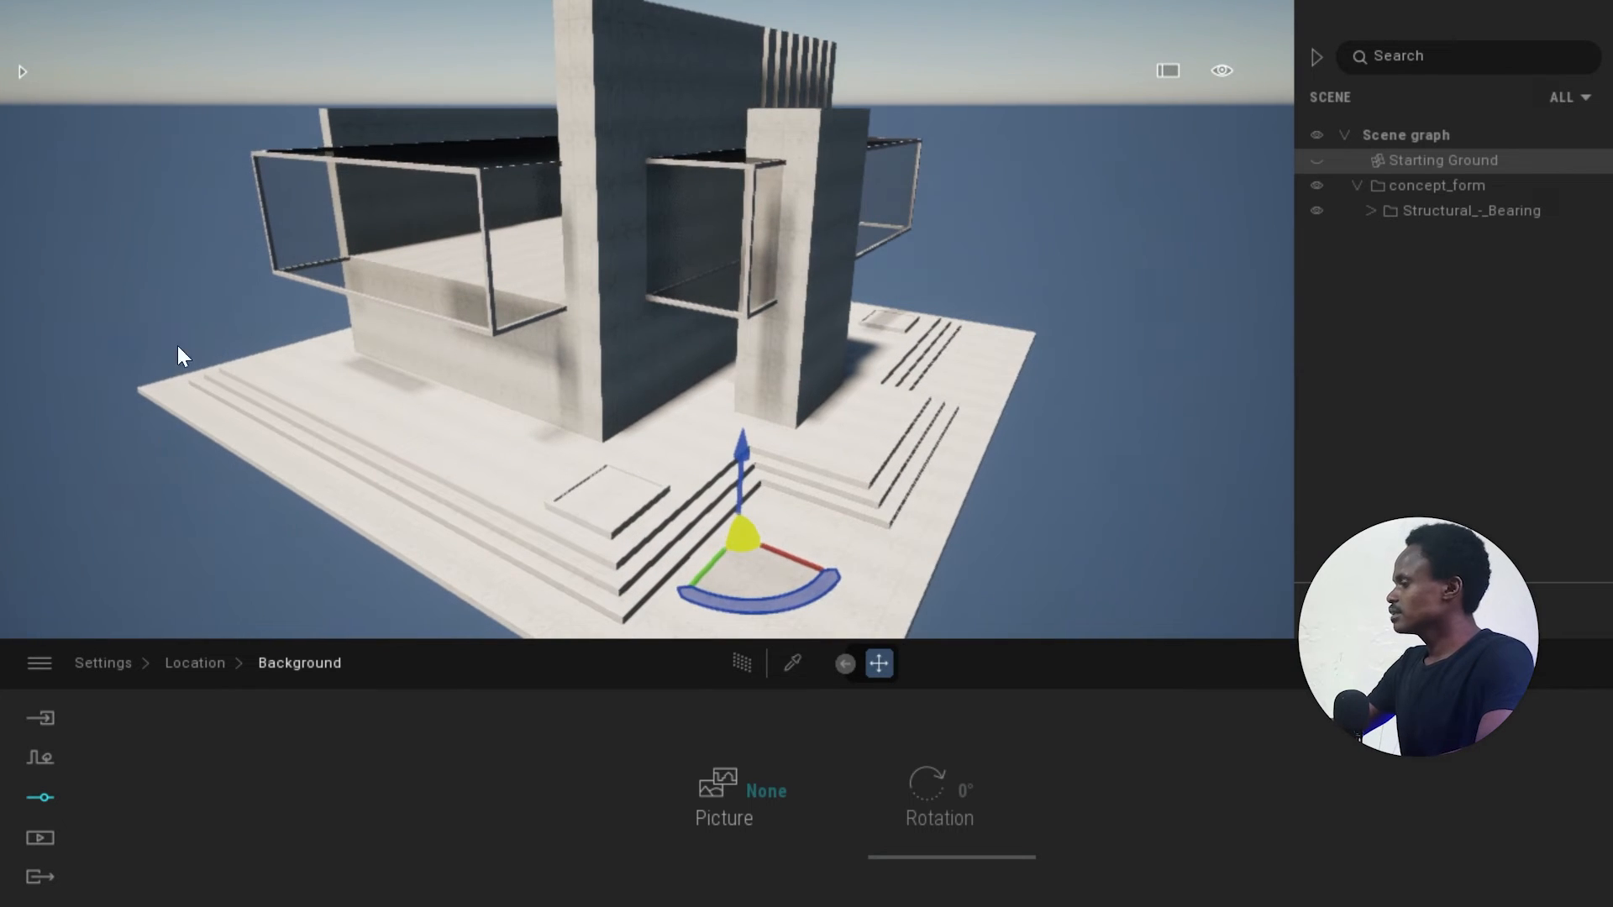
Apply the Clear glass material from the library to the panes of the building's projecting glass boxes.
click(23, 73)
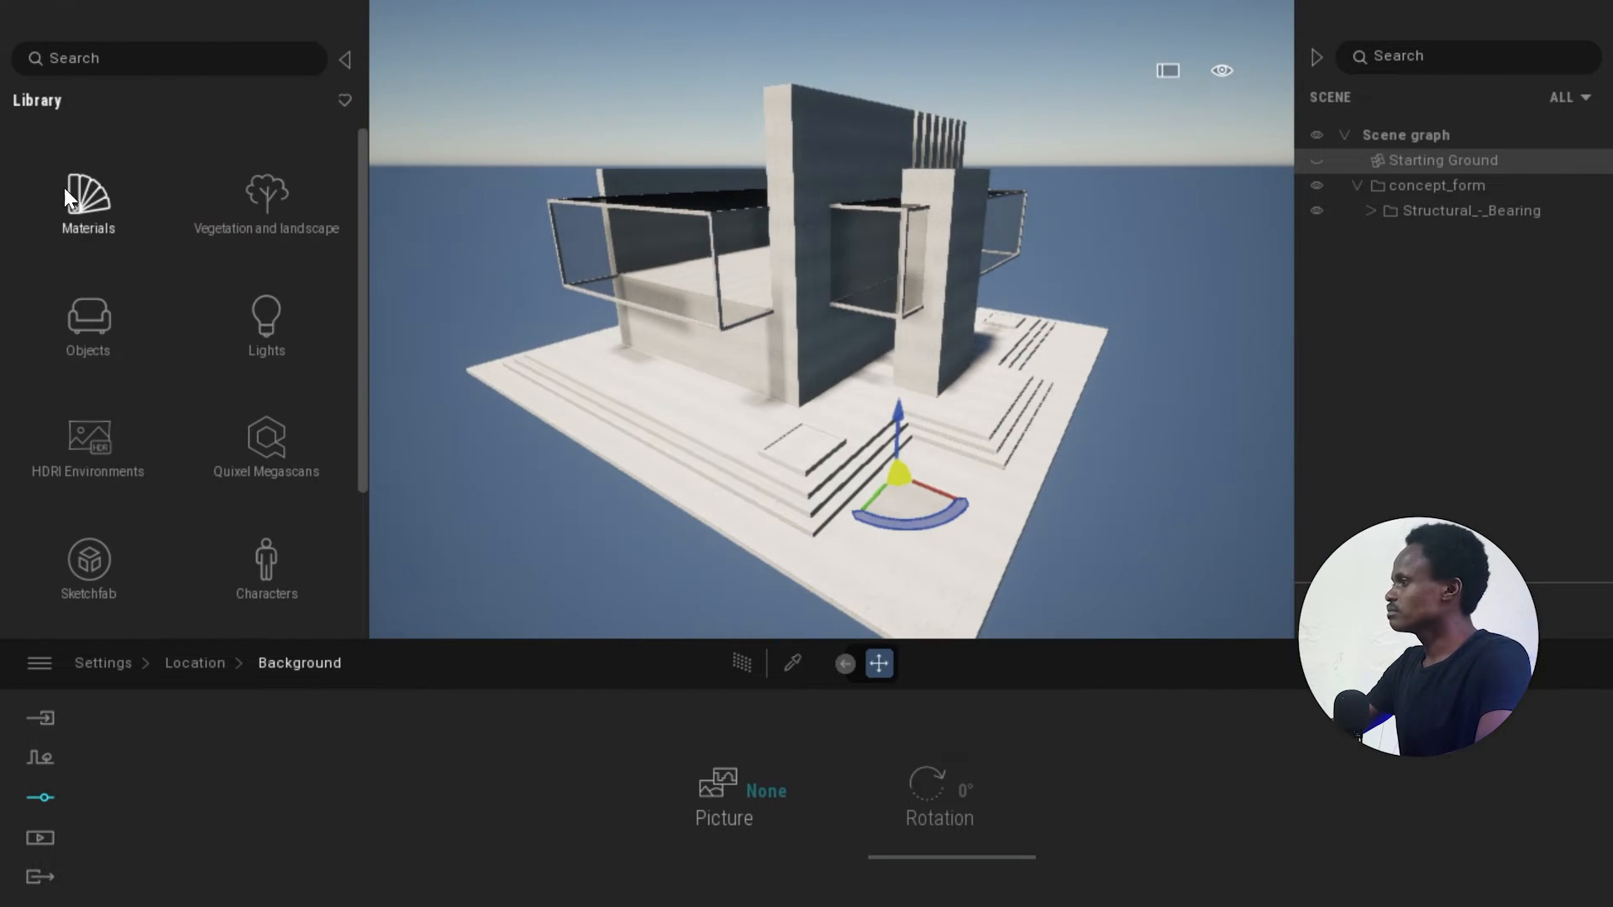
click(83, 215)
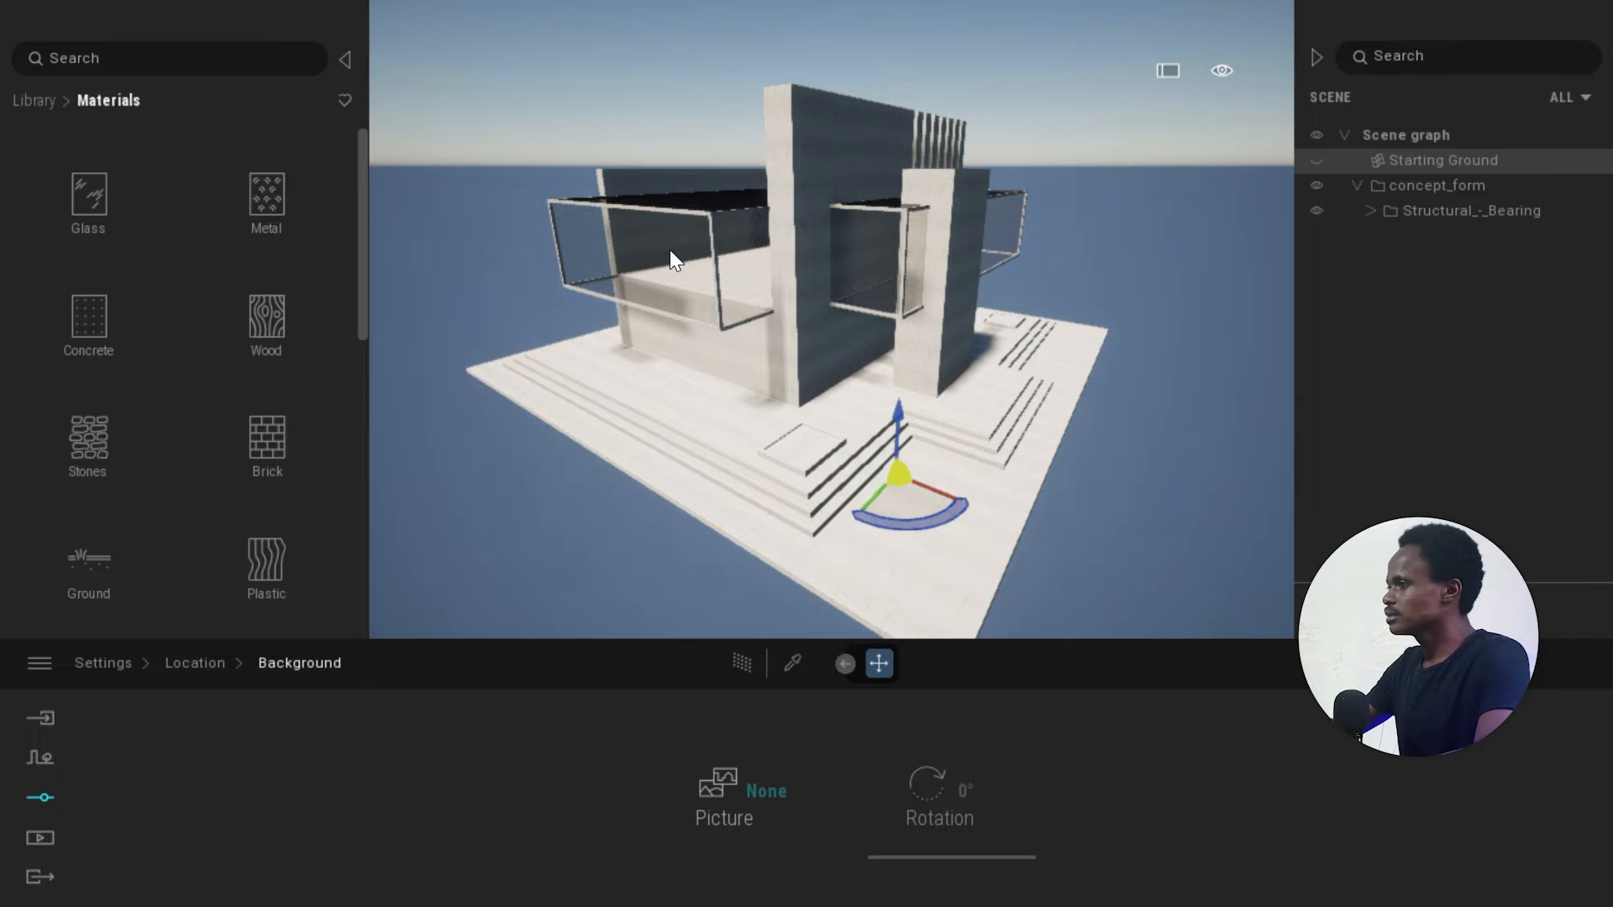
click(99, 204)
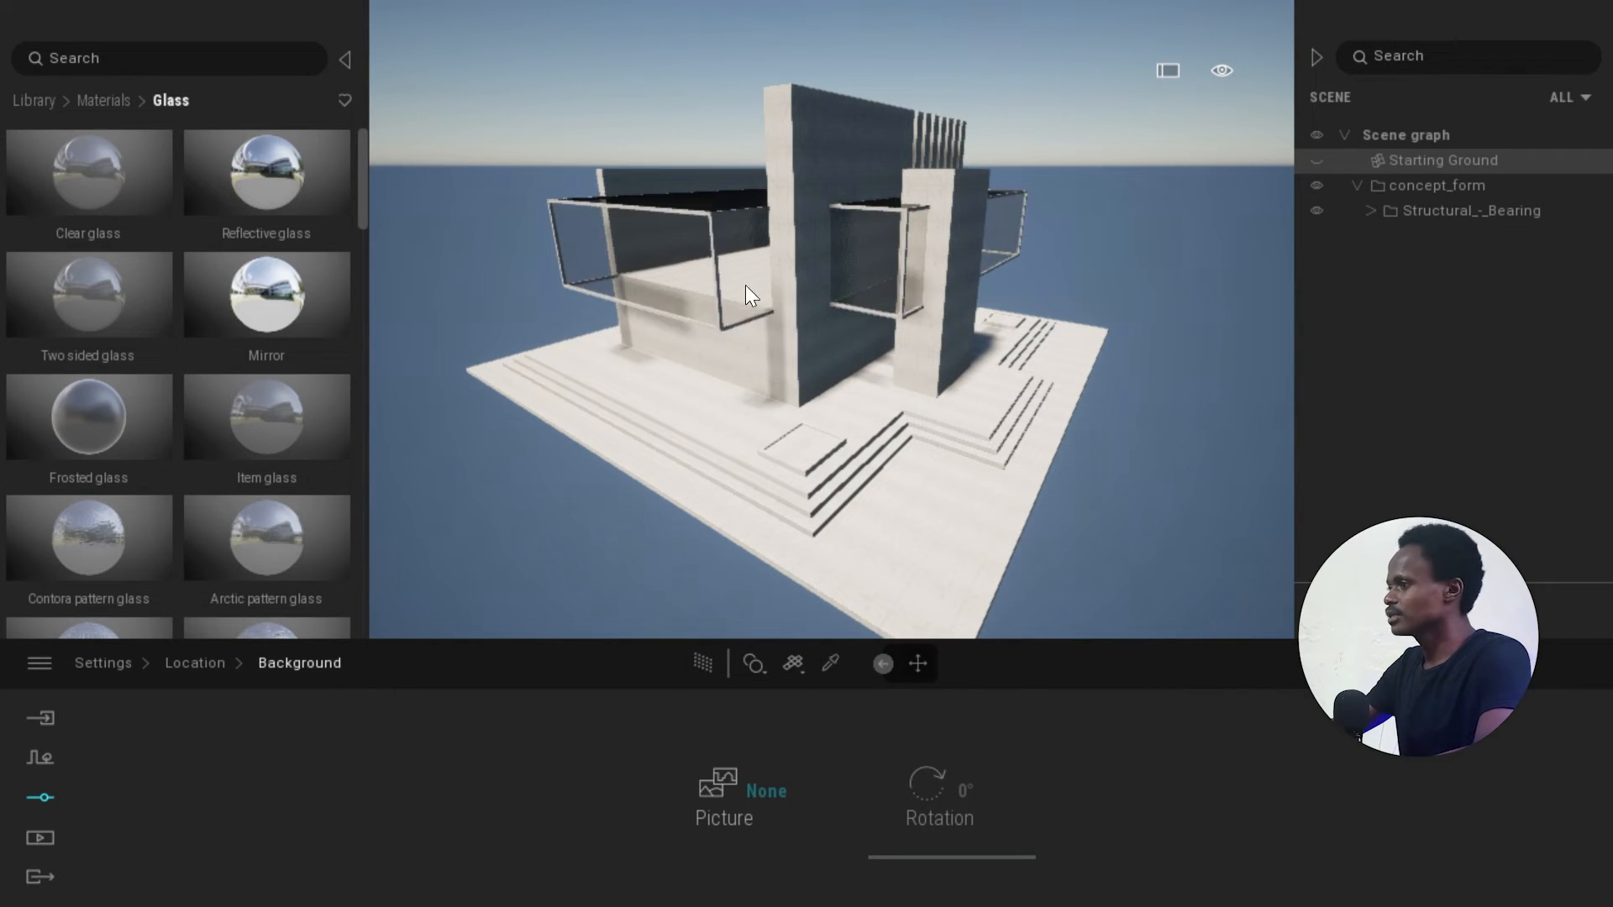
click(681, 264)
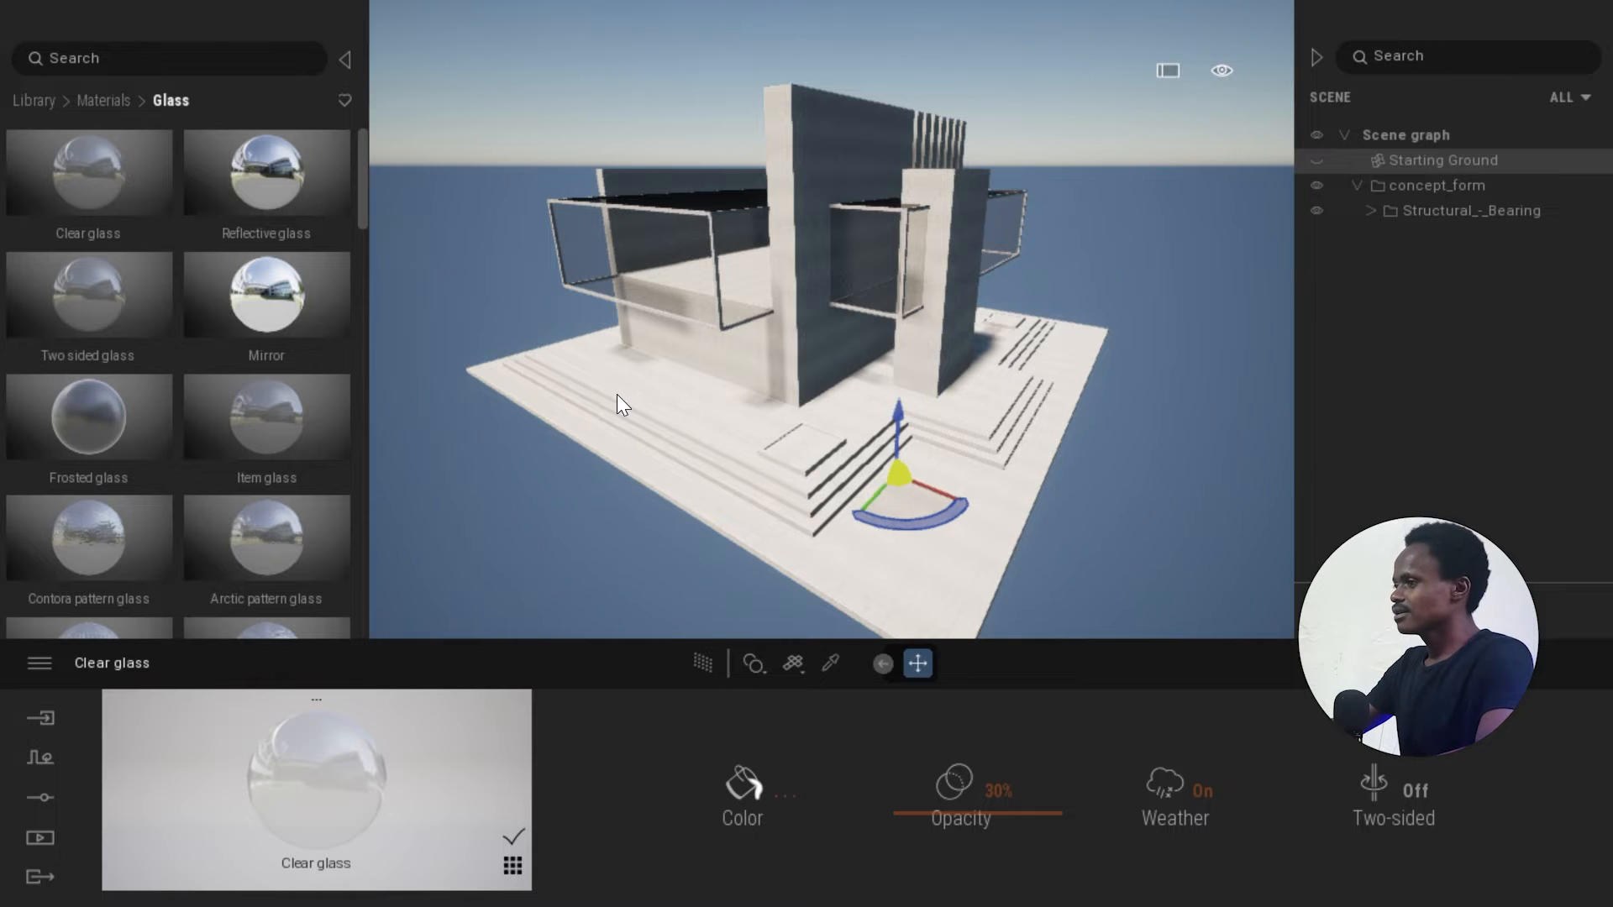
scroll(639, 399, up, 3)
right_drag(684, 407, 898, 518)
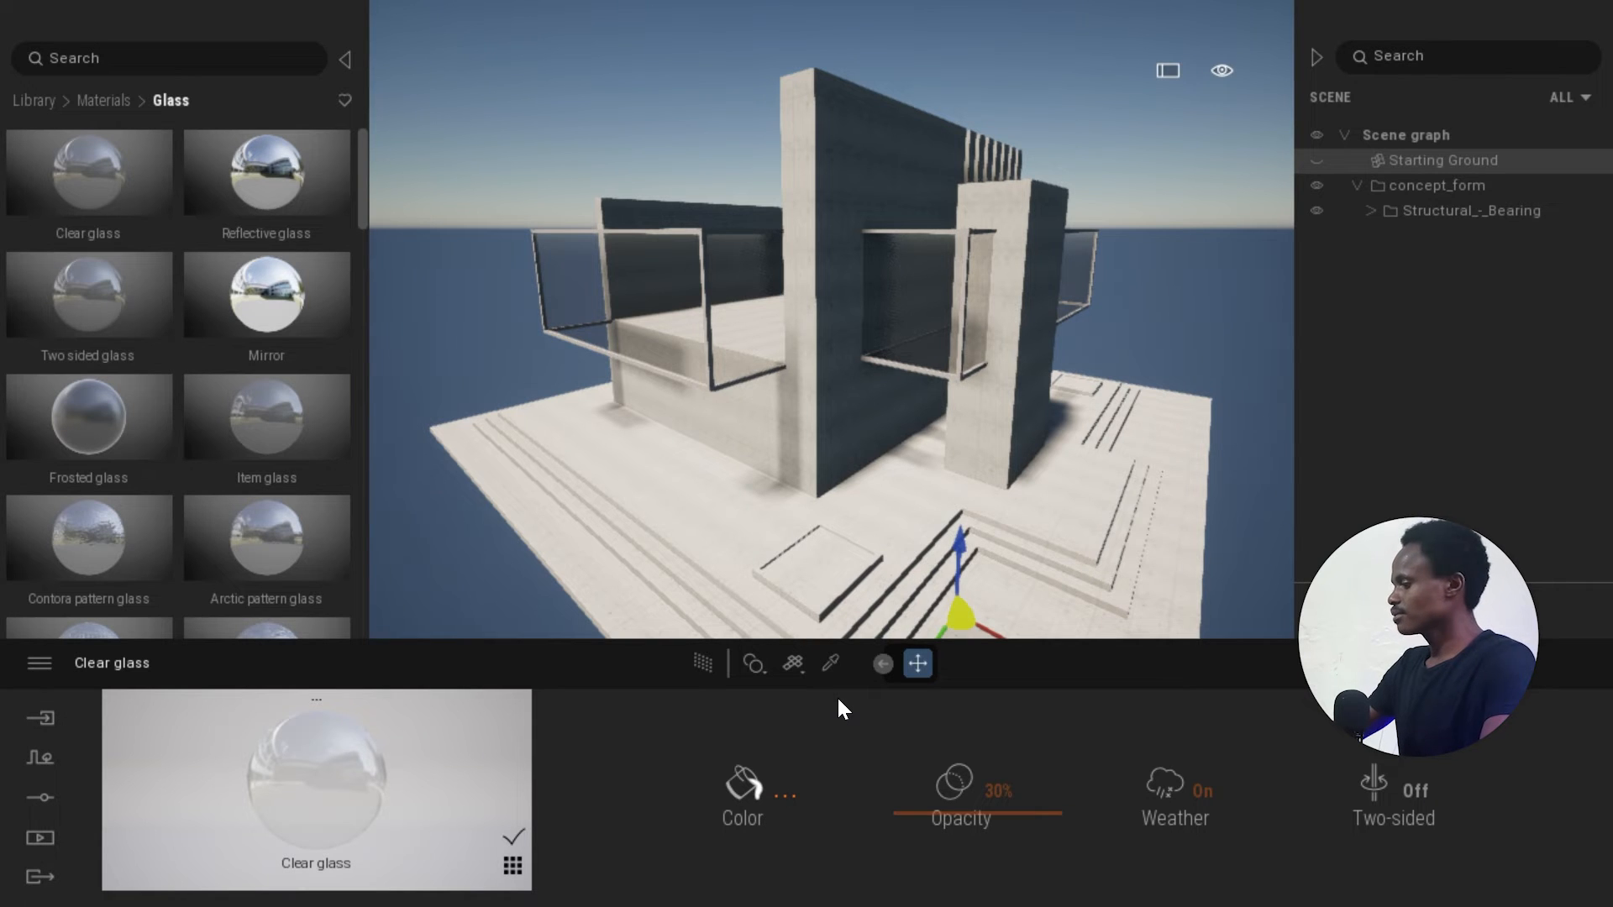
Switch to the reference render shot.JPG in Photos, examine its glass boxes and overall form, and return to Twinmotion.
key(alt+Tab)
key(alt+Tab)
click(1333, 357)
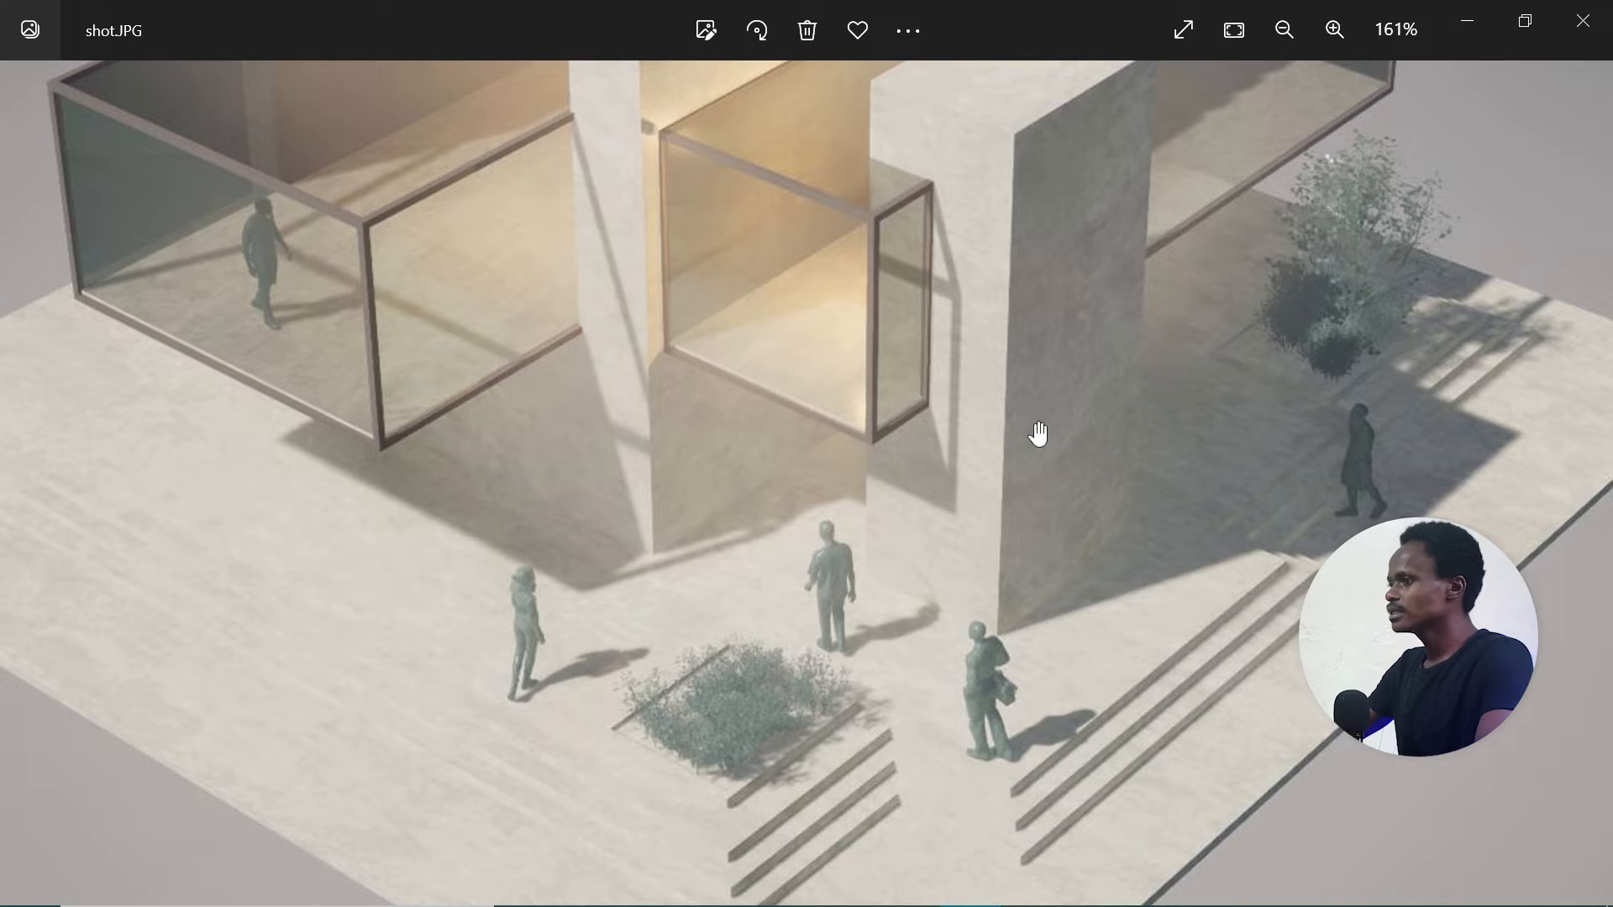
scroll(1011, 602, down, 3)
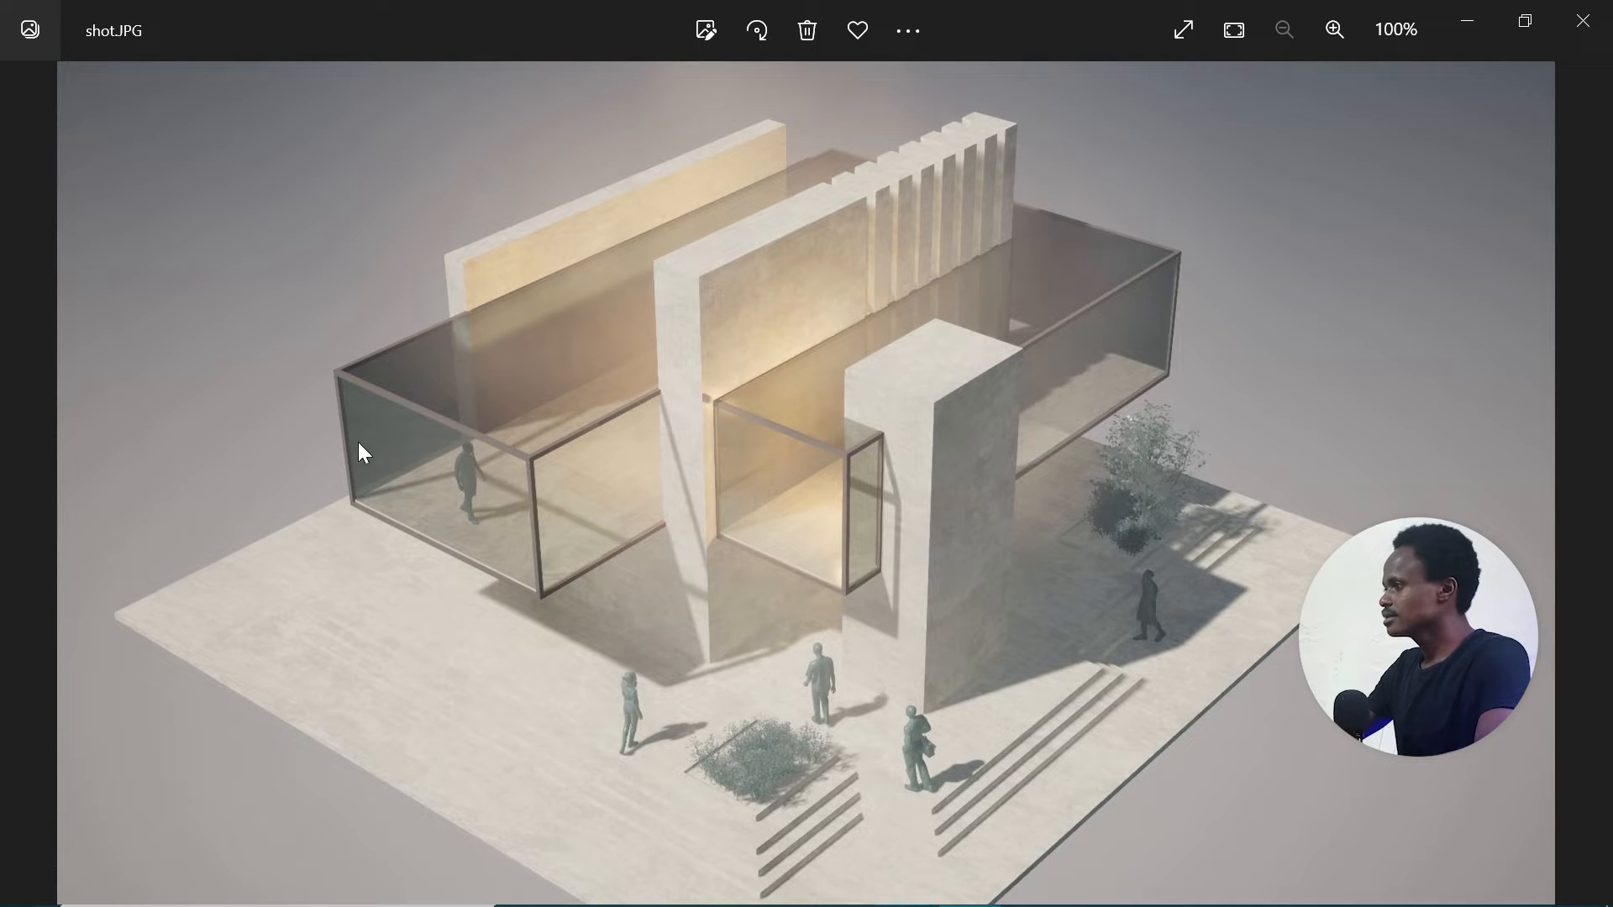
key(alt+Tab)
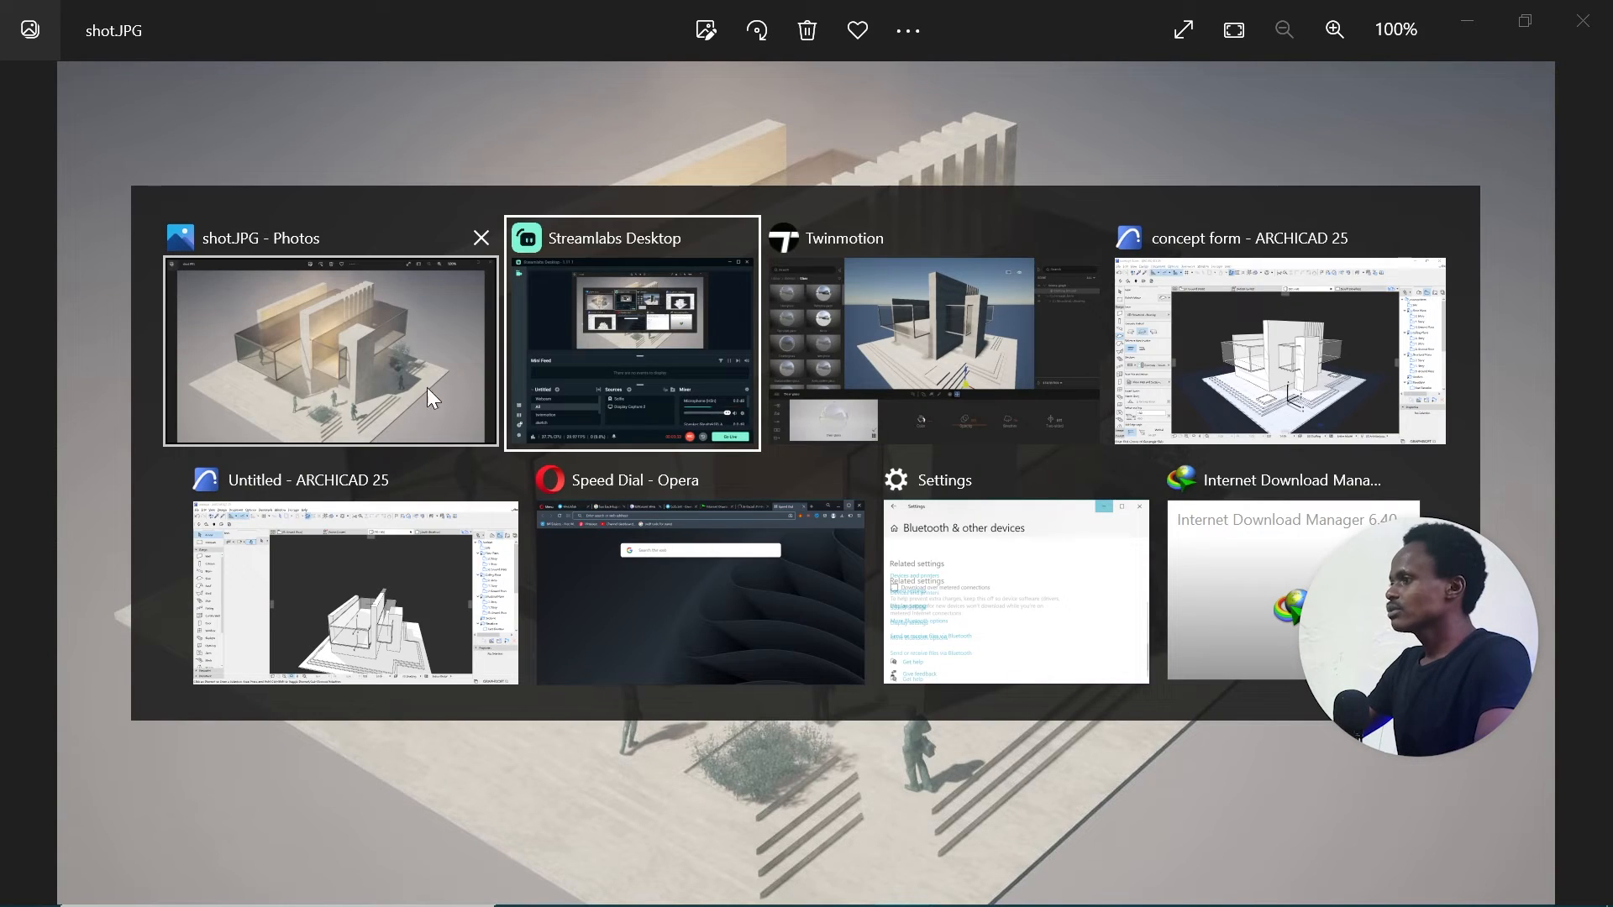
click(840, 358)
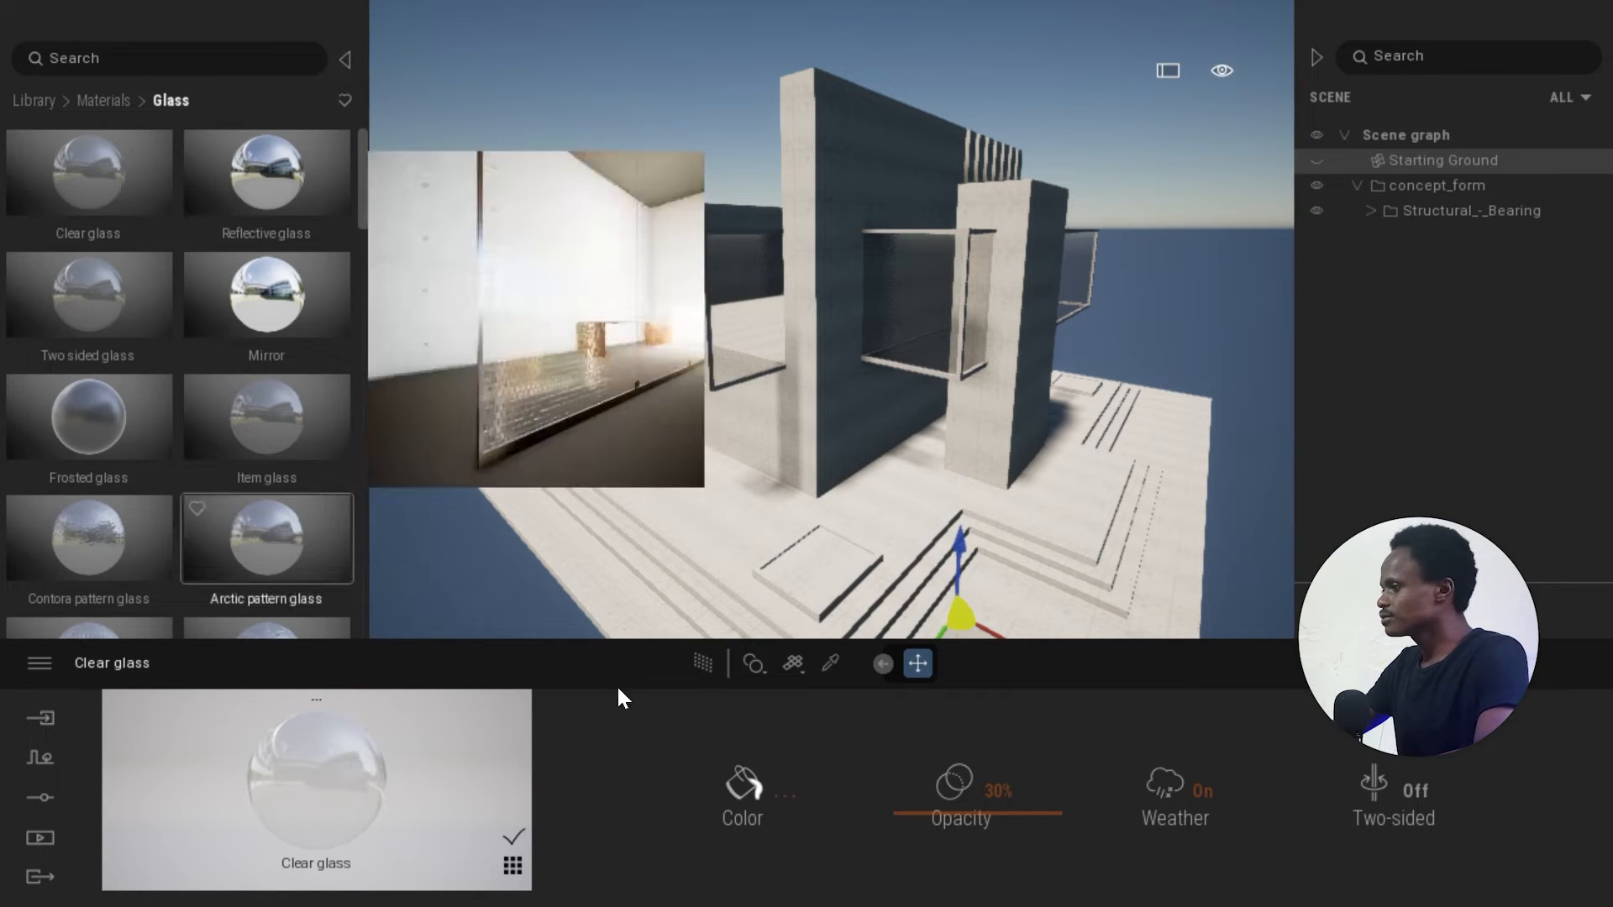
Tint the Clear glass a muted grey-teal with the colour value 719192.
click(772, 791)
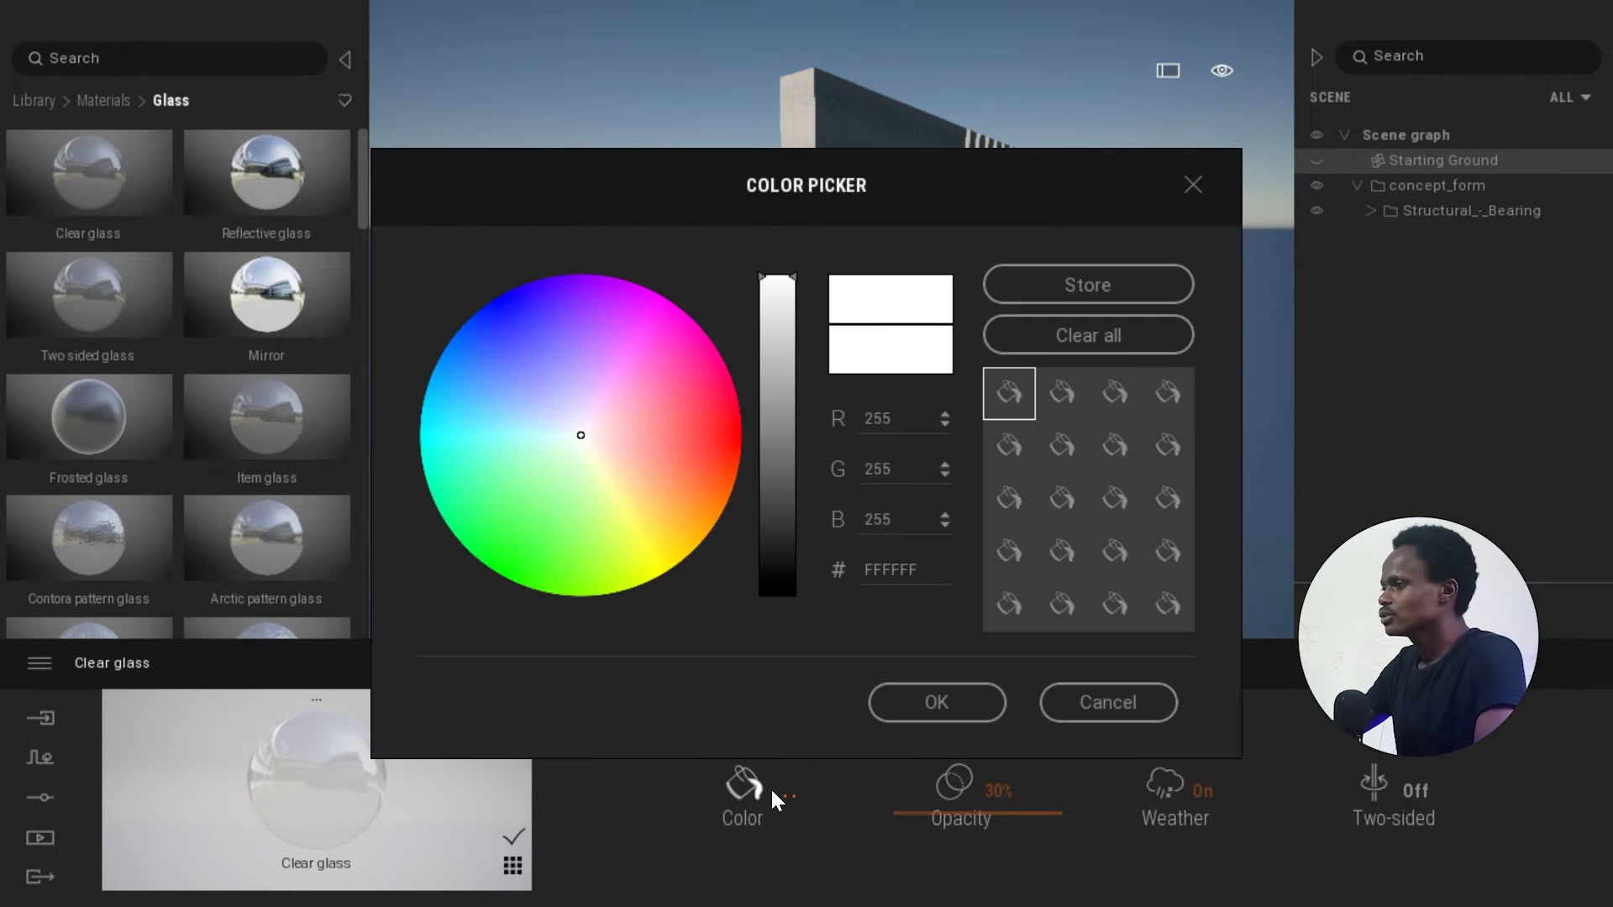
drag(579, 433, 542, 433)
drag(792, 279, 786, 438)
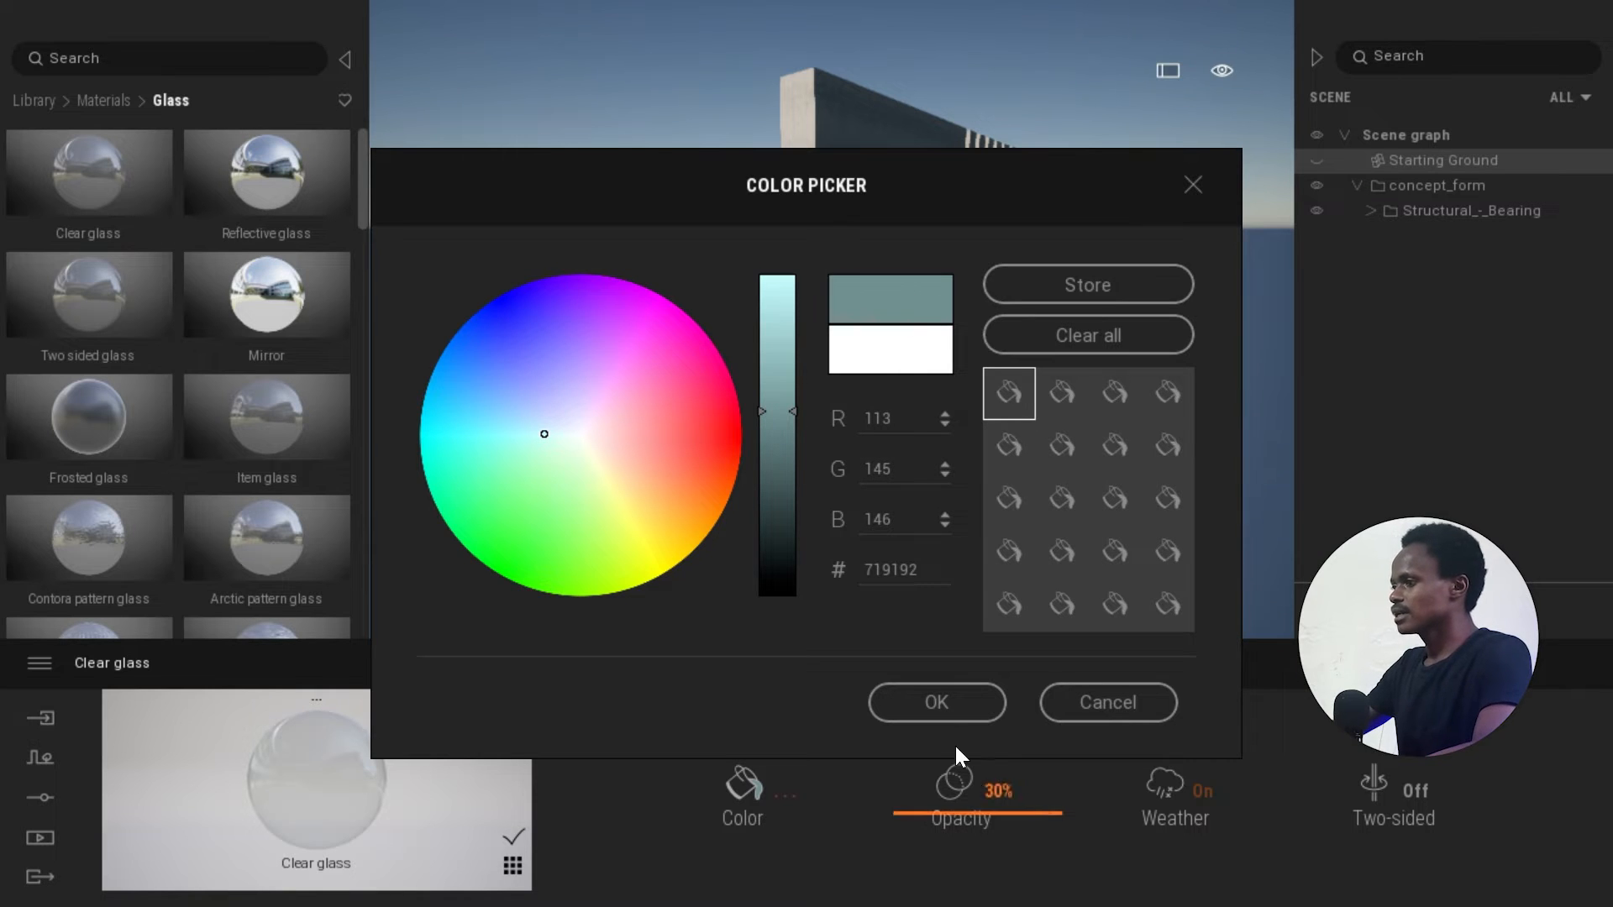
click(942, 703)
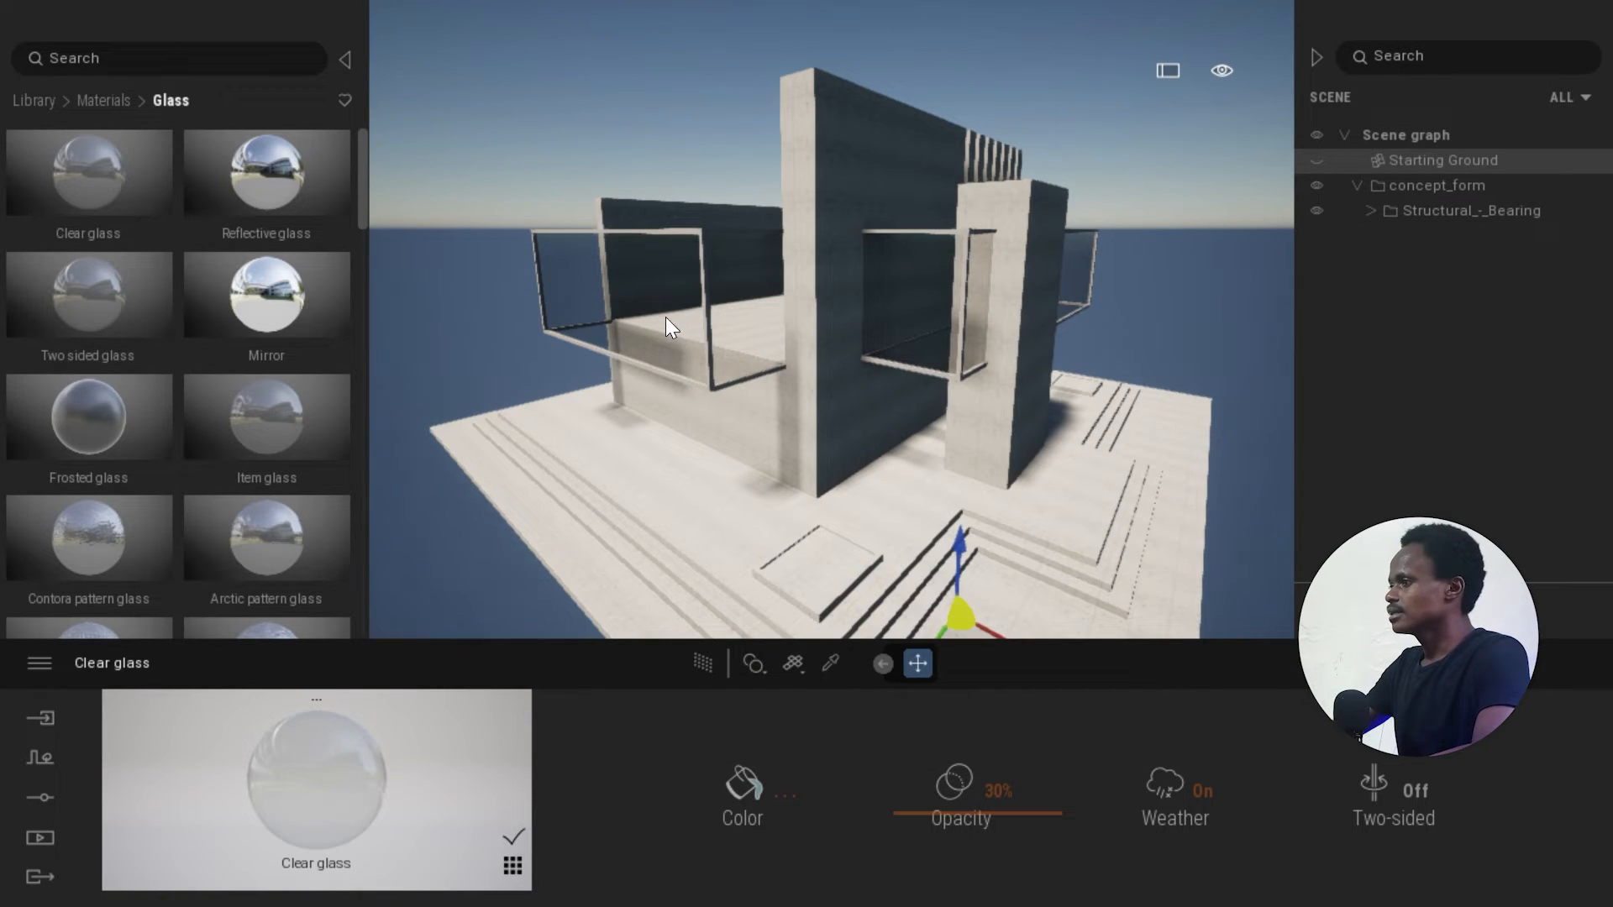
Set the Clear glass opacity to 34% and check the glass boxes up close.
drag(924, 815, 911, 726)
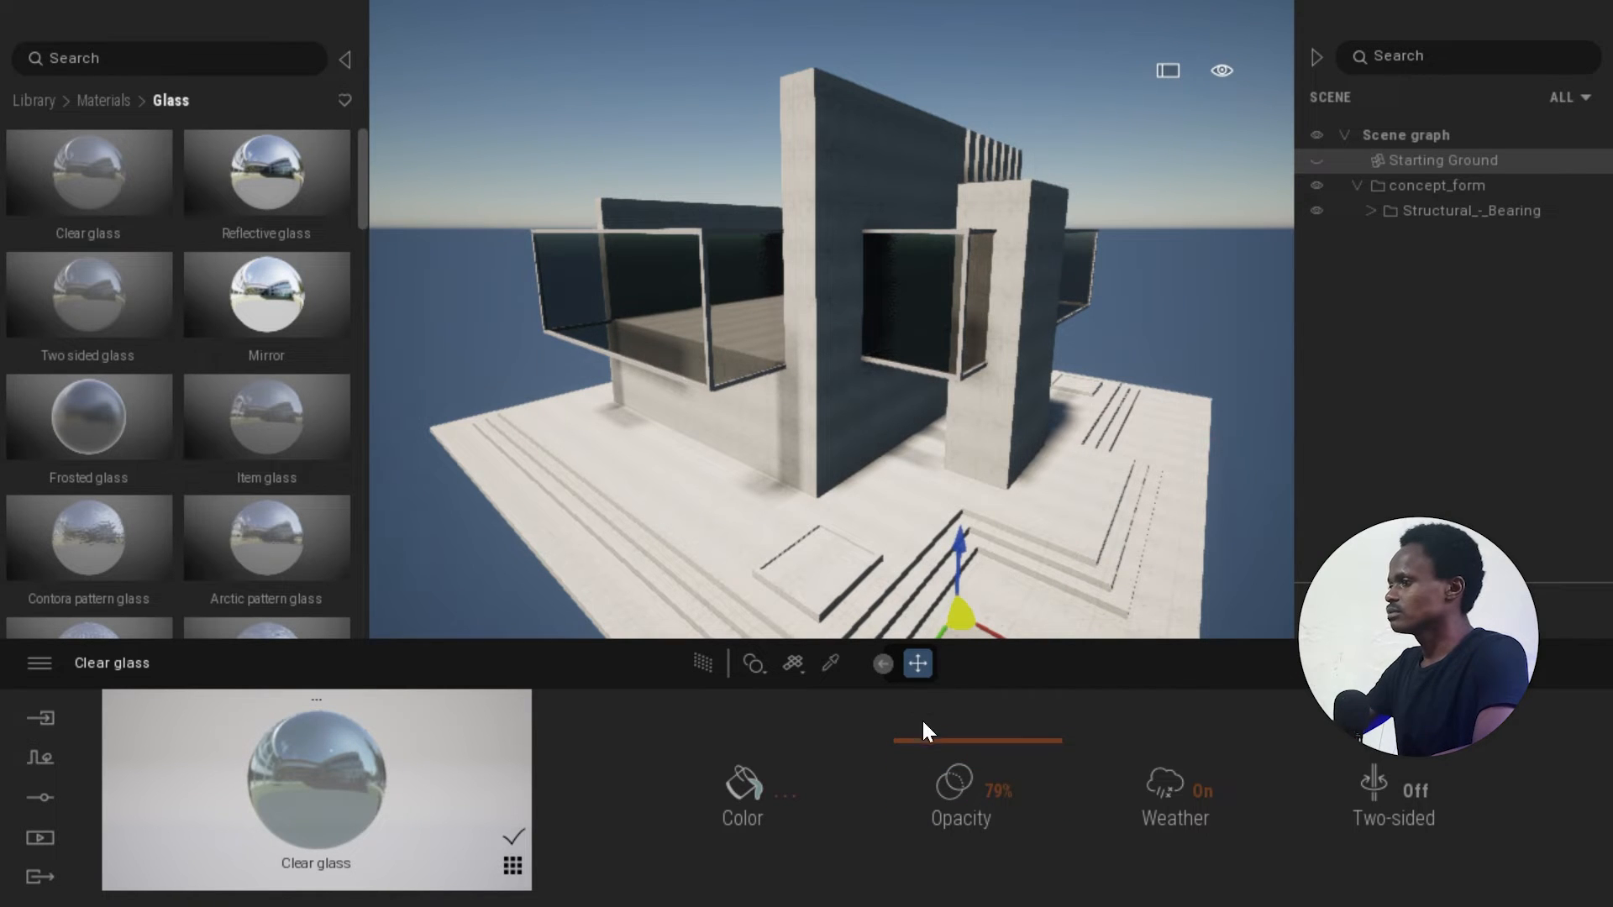
drag(929, 738, 918, 808)
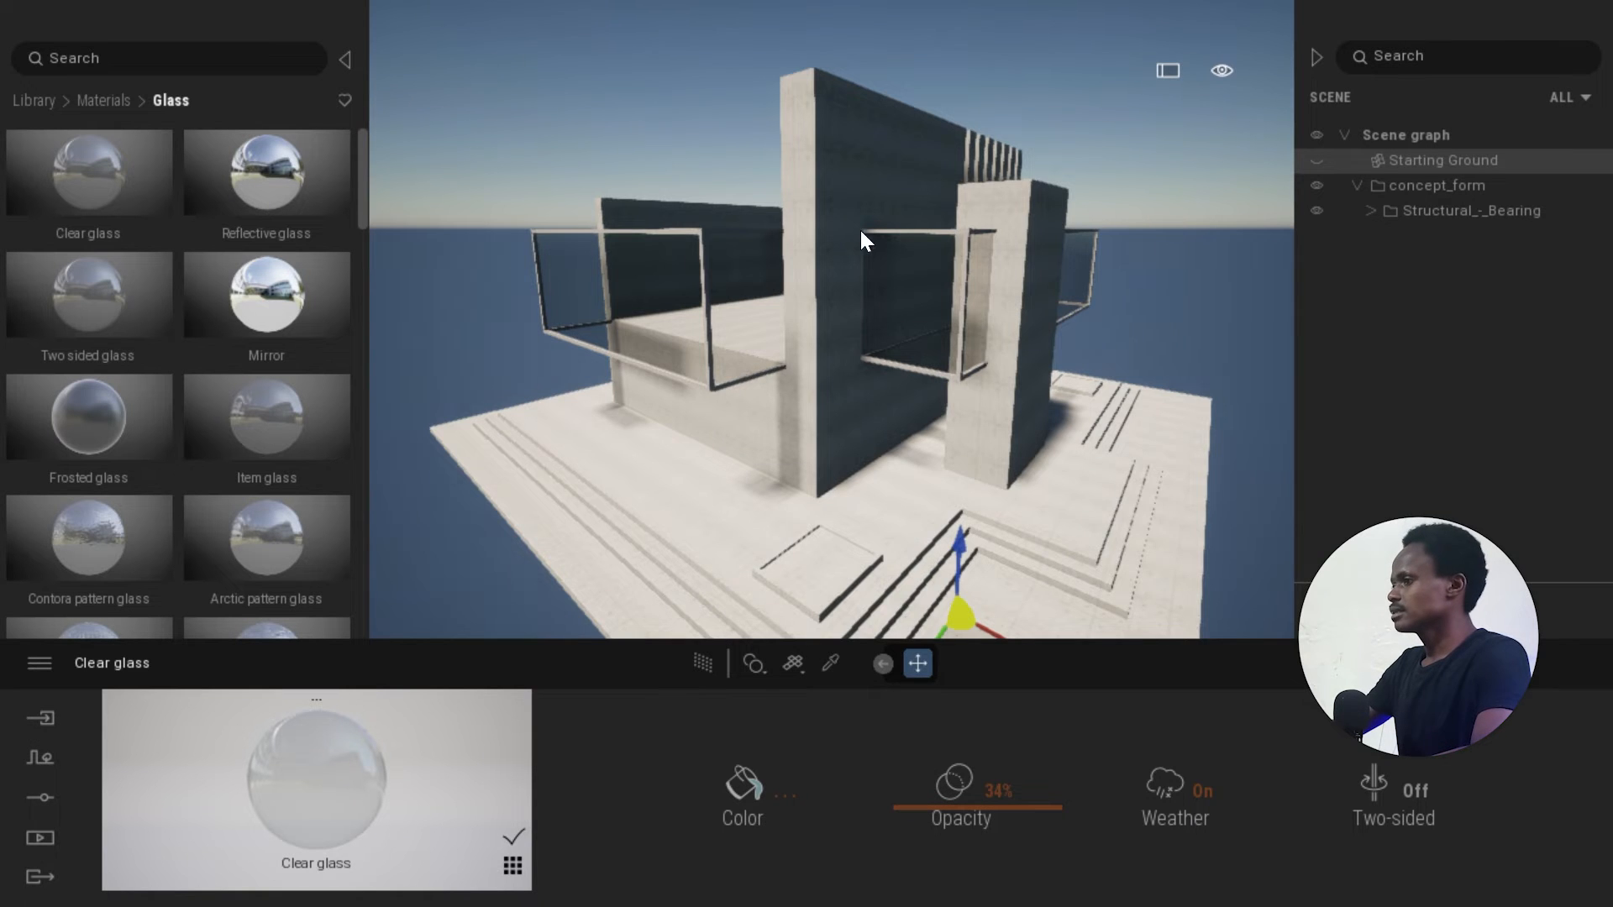
scroll(859, 228, down, 3)
mouse_move(1075, 374)
shift+middle_down()
mouse_move(1122, 376)
mouse_move(1077, 375)
shift+middle_up()
scroll(1066, 393, up, 1)
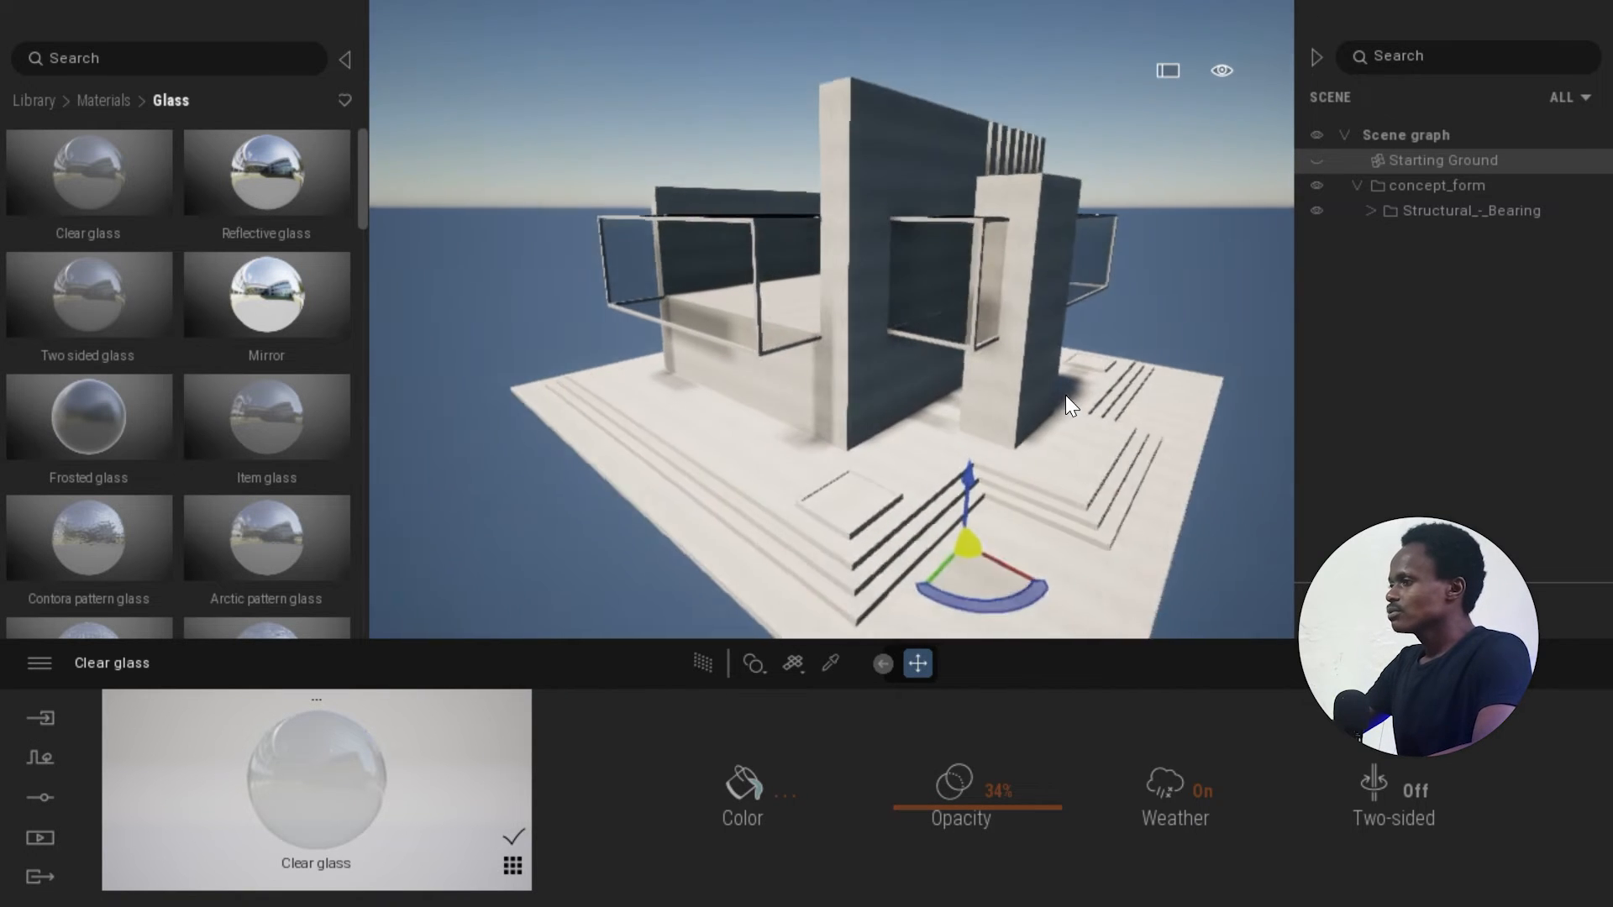
scroll(704, 291, up, 3)
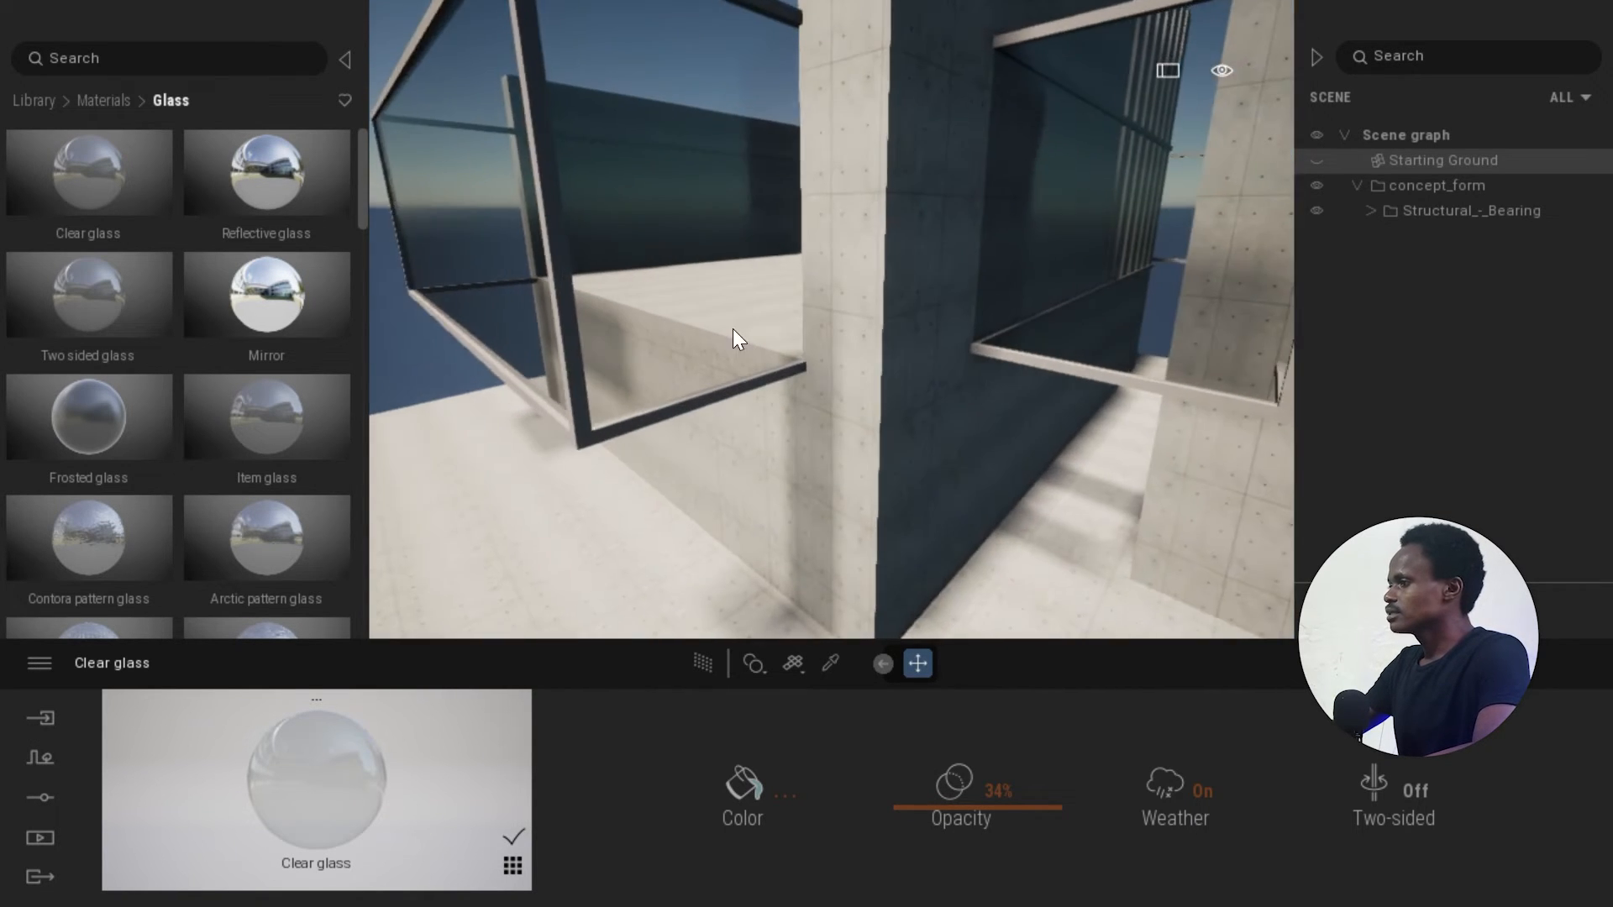
scroll(732, 339, down, 3)
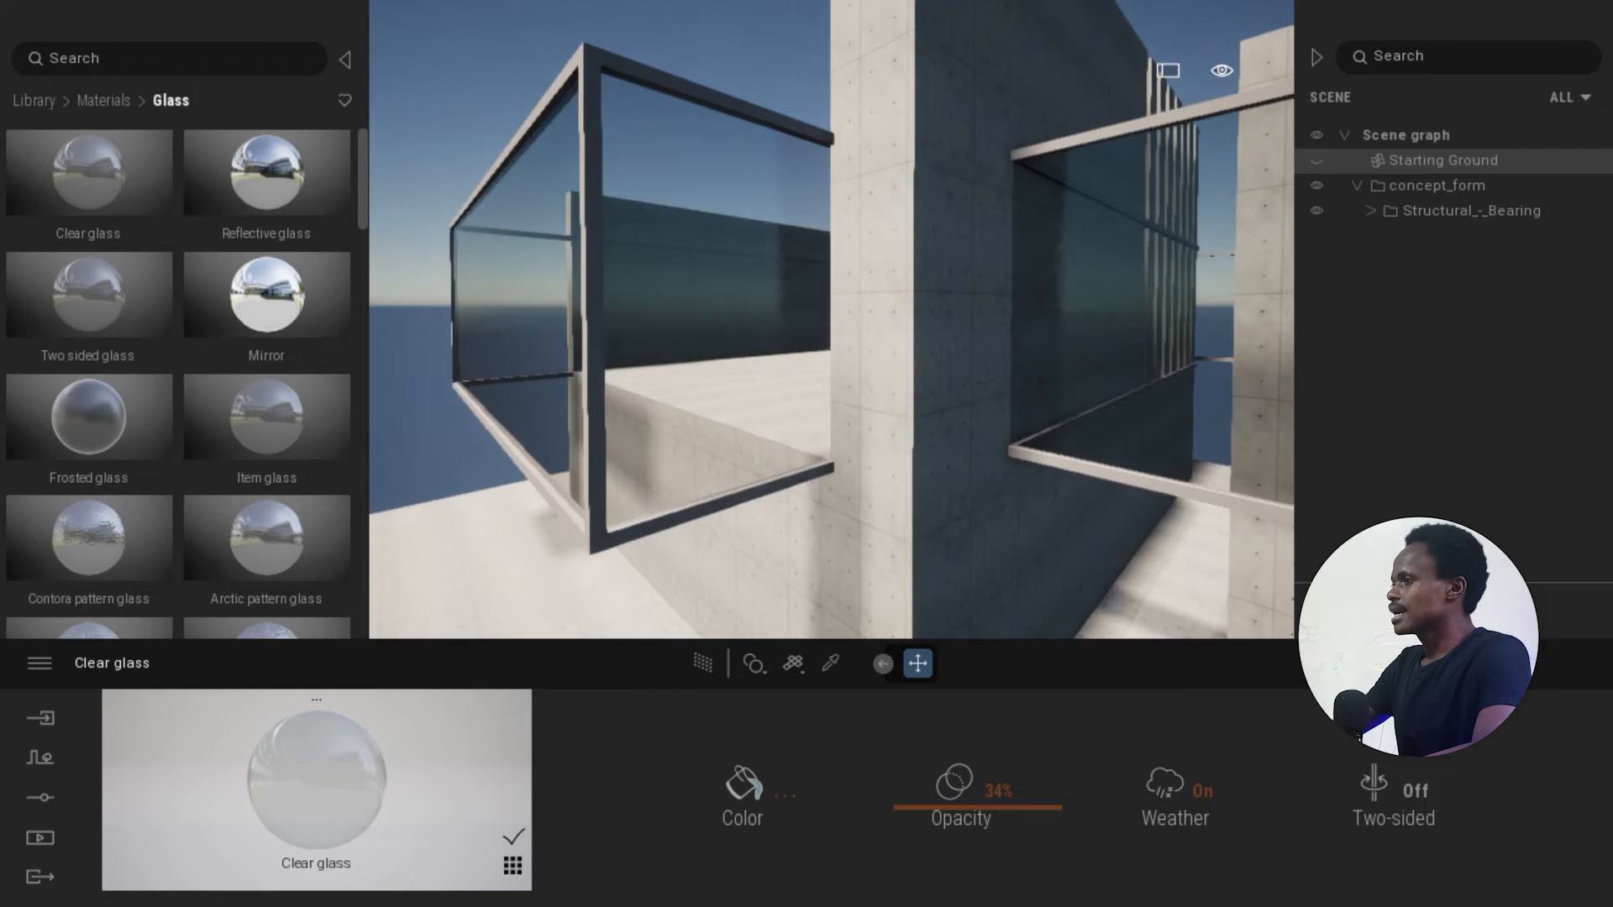
Apply the Brushed aluminium 01 metal material to the frames of the glass boxes.
click(113, 99)
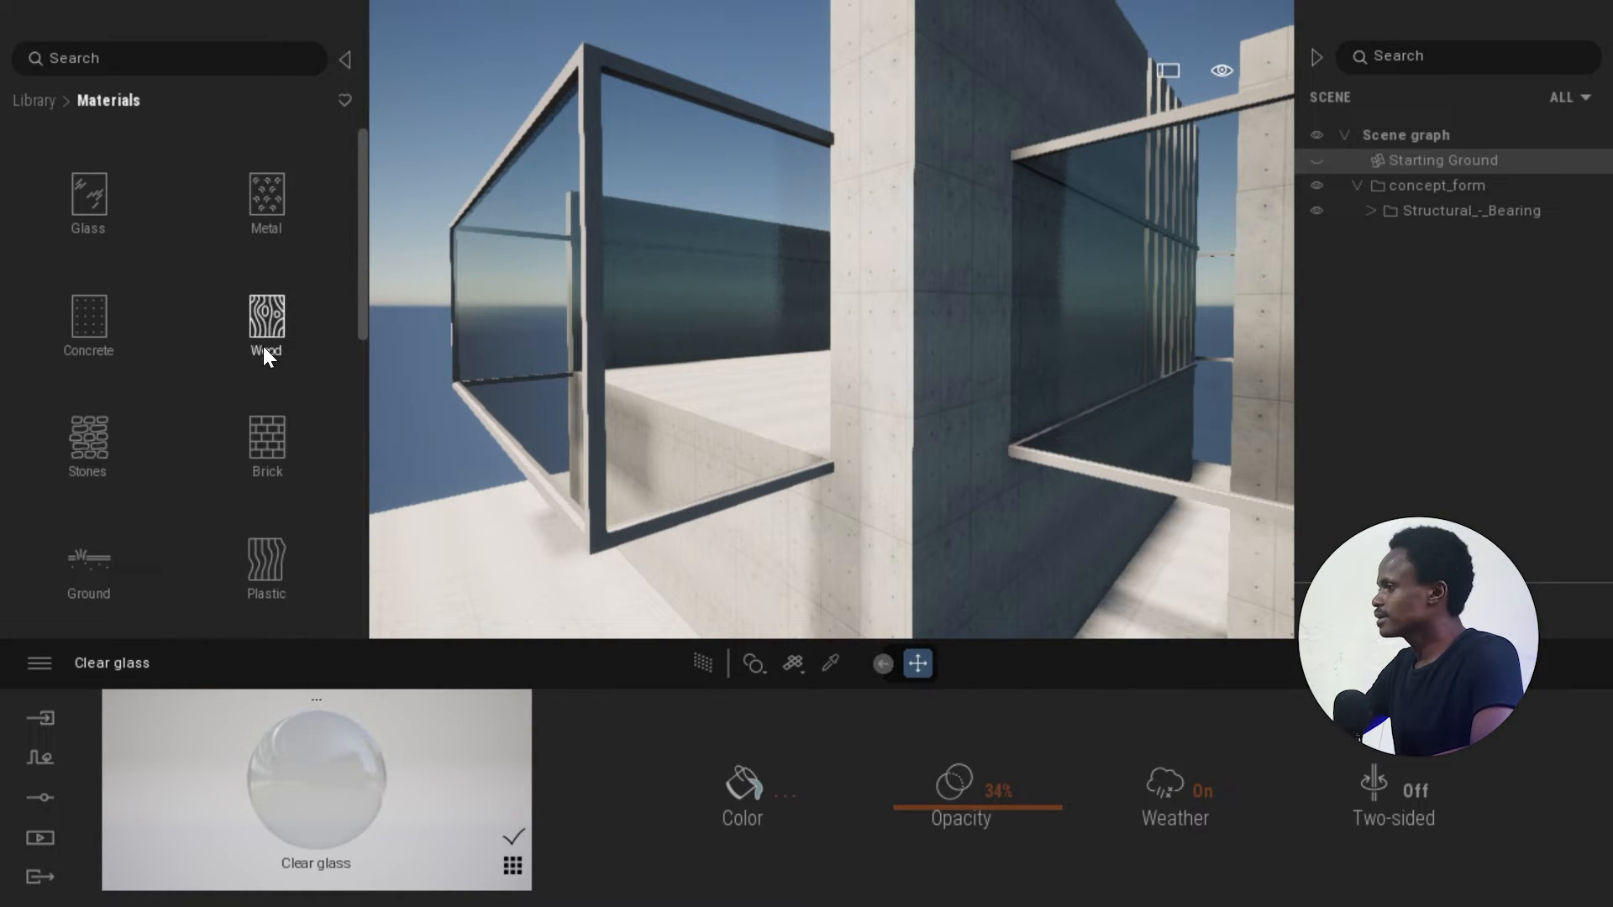
click(270, 205)
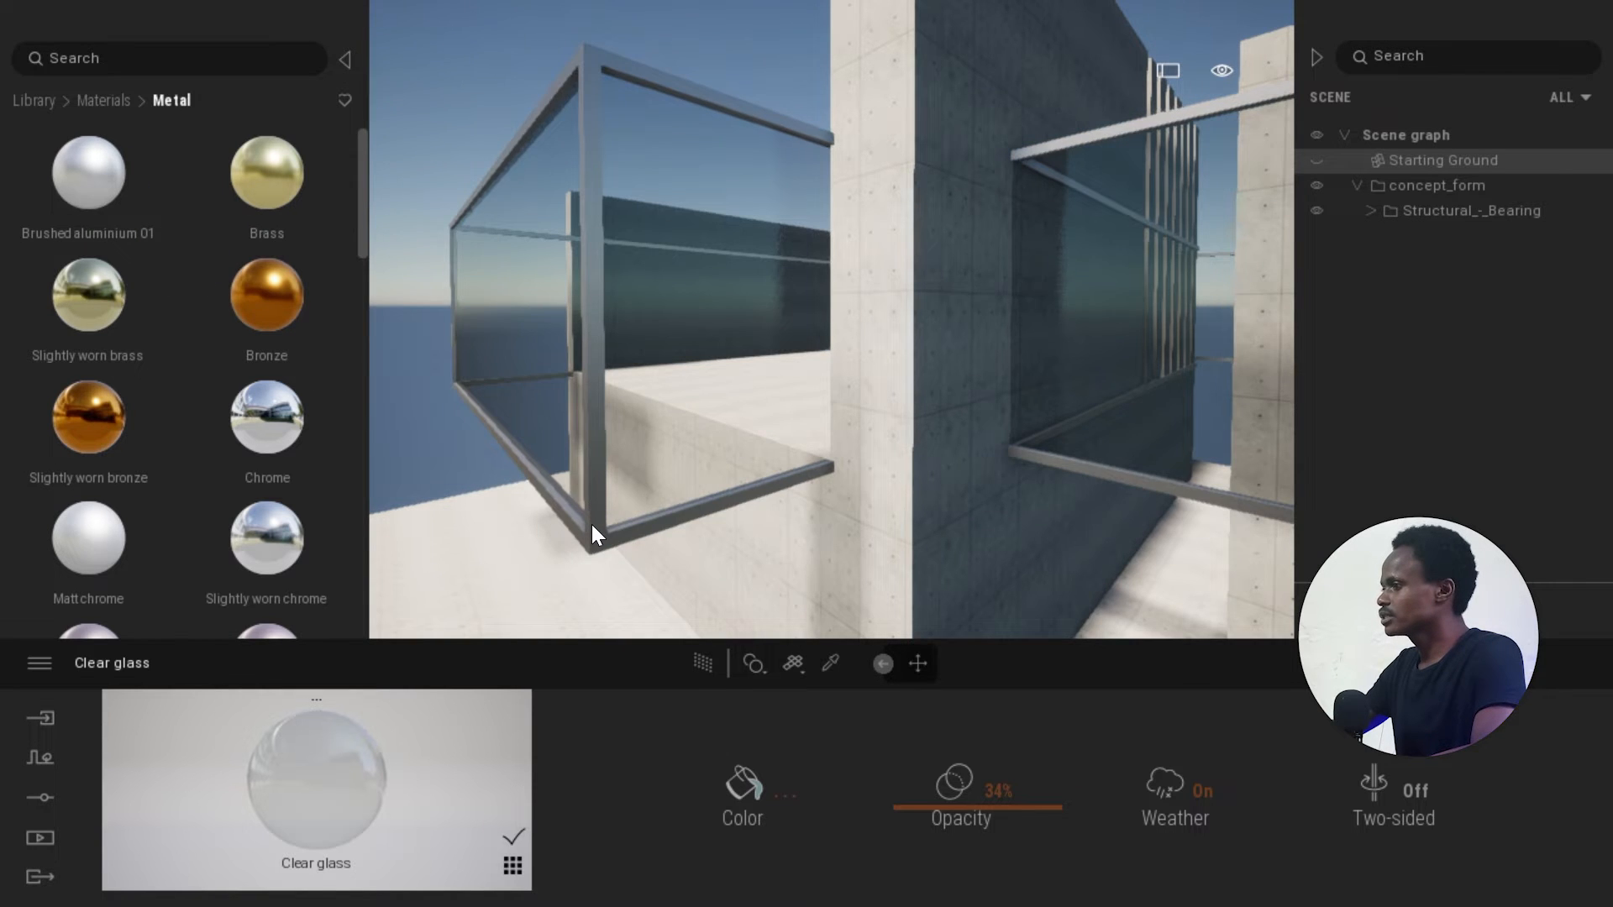
drag(592, 525, 591, 525)
scroll(719, 368, down, 5)
mouse_move(719, 368)
shift+middle_down()
mouse_move(724, 400)
mouse_move(728, 367)
shift+middle_up()
scroll(746, 245, up, 5)
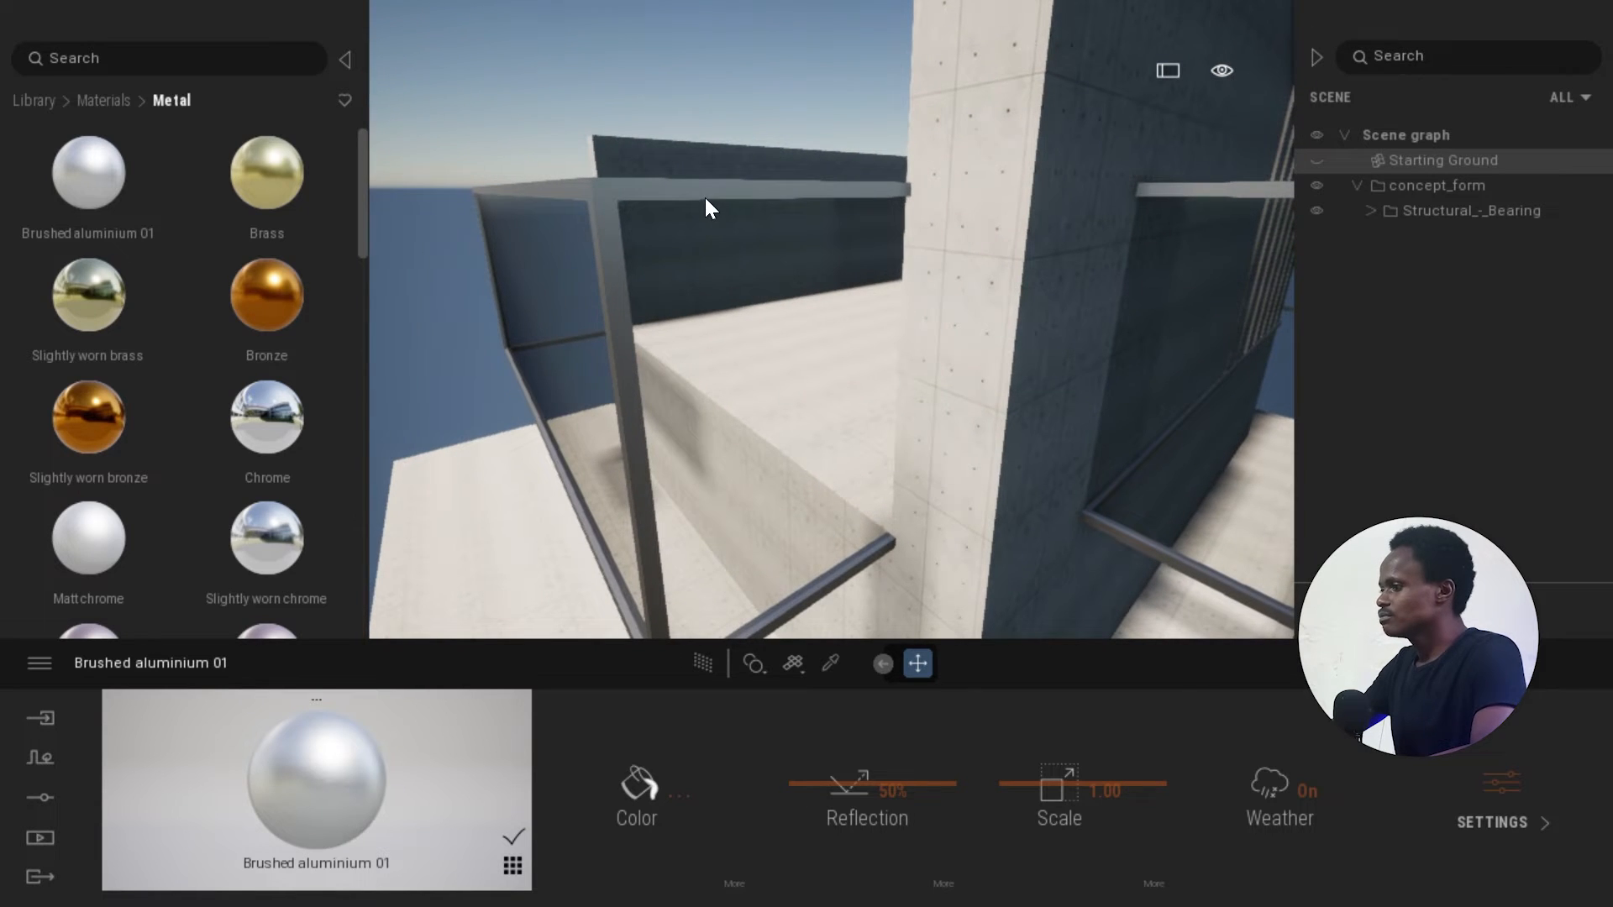
Darken the colour of the Brushed aluminium 01 material on the glass box frames.
click(672, 794)
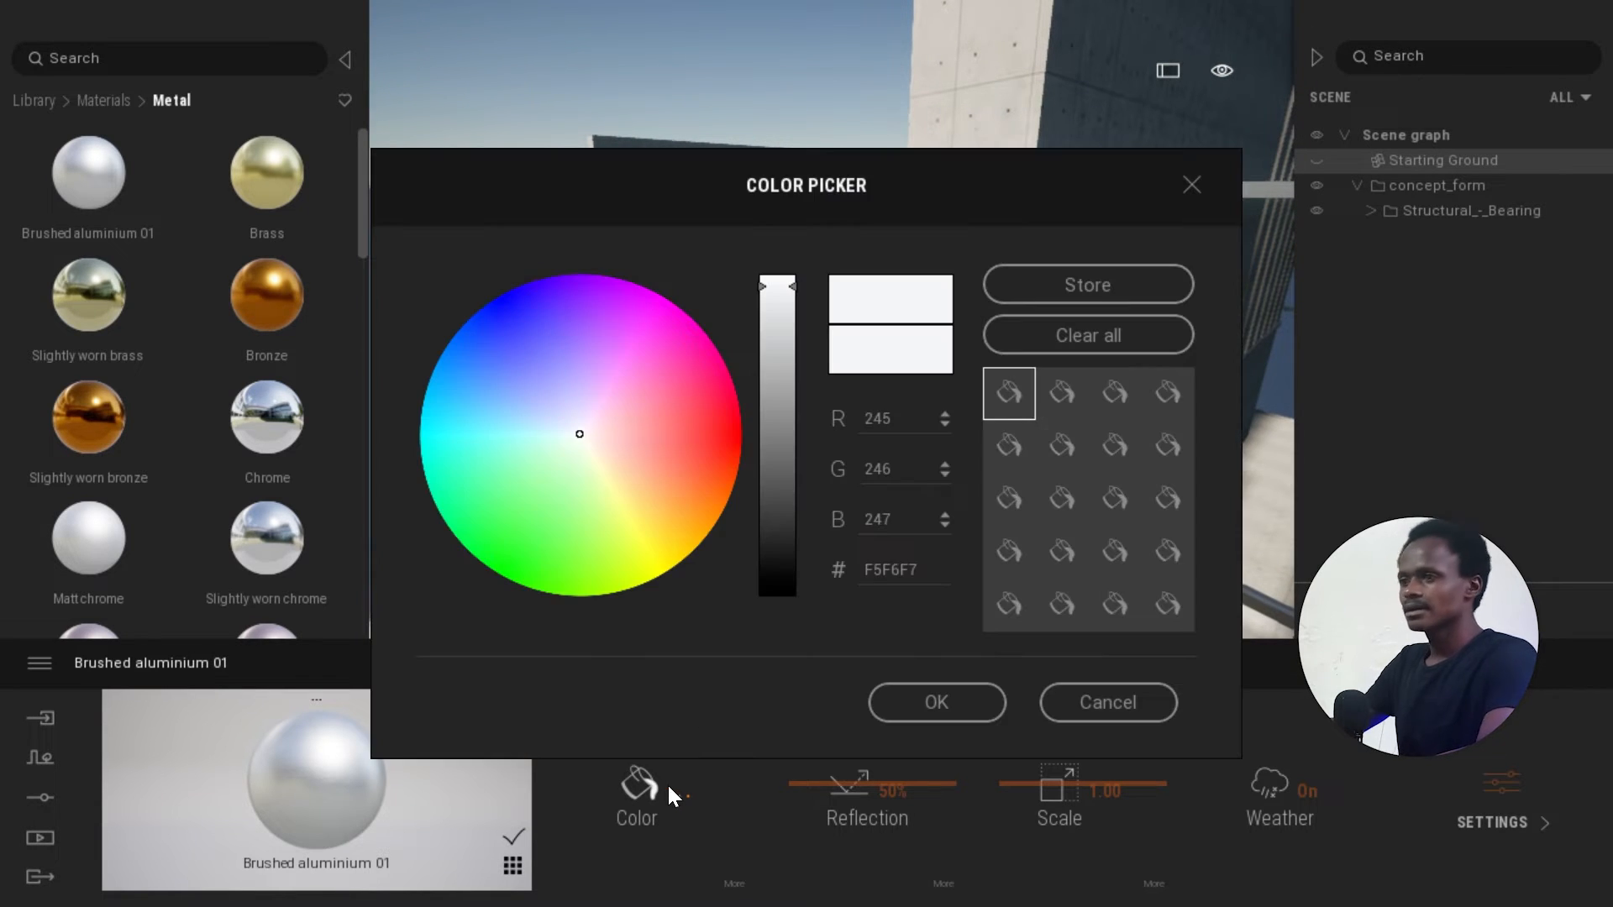
drag(793, 285, 793, 357)
drag(949, 214, 1428, 210)
drag(1263, 349, 1260, 339)
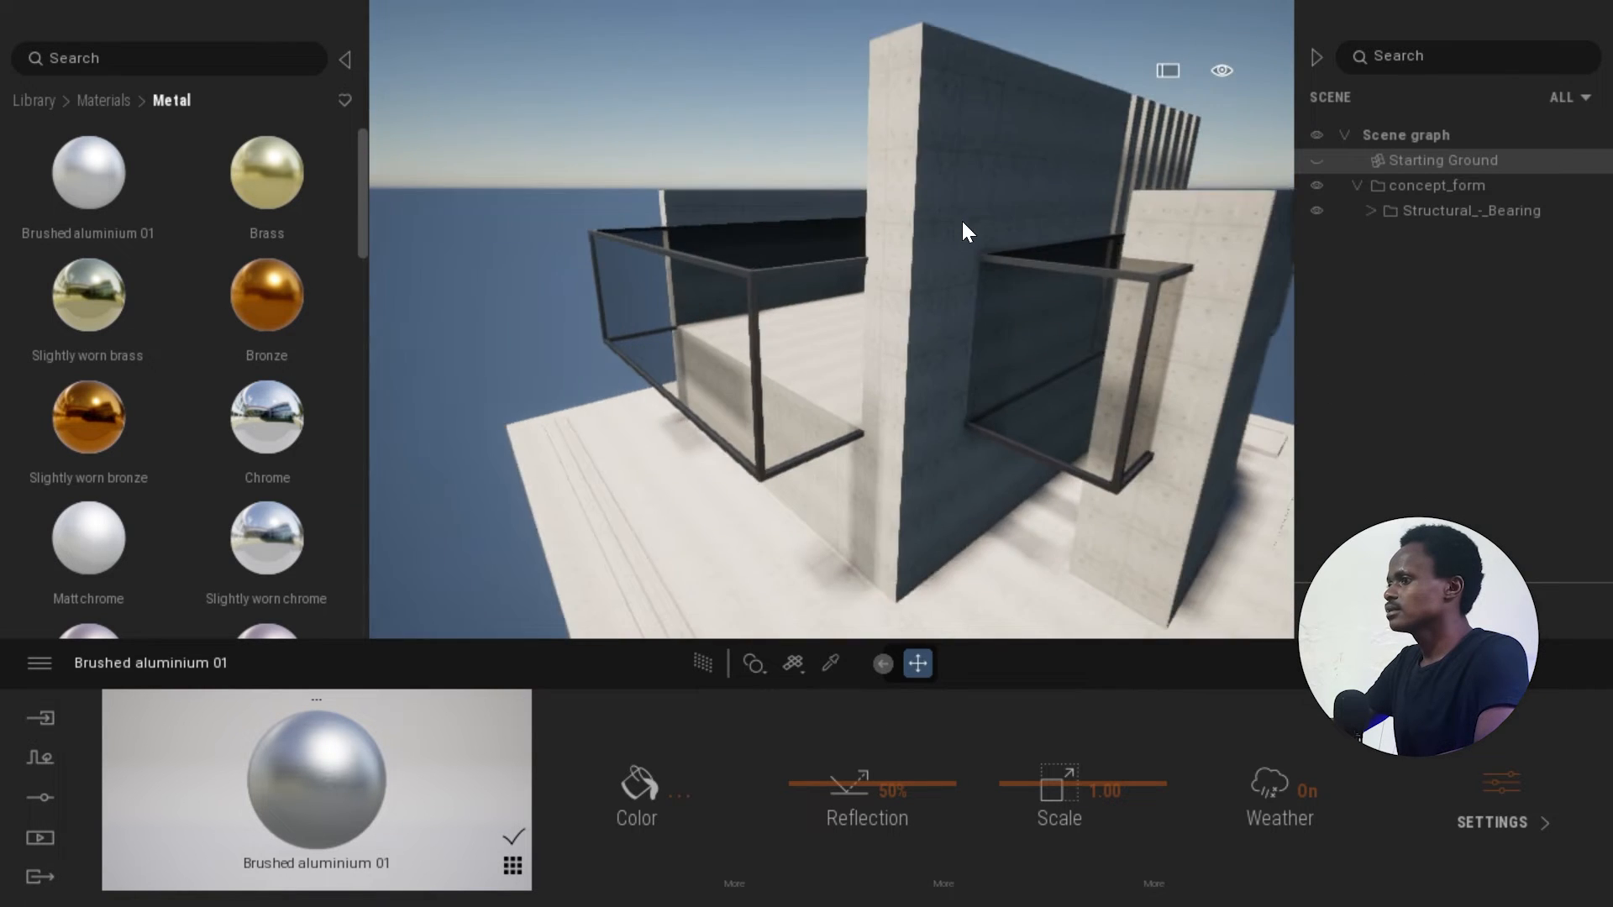
right_drag(992, 385, 1018, 429)
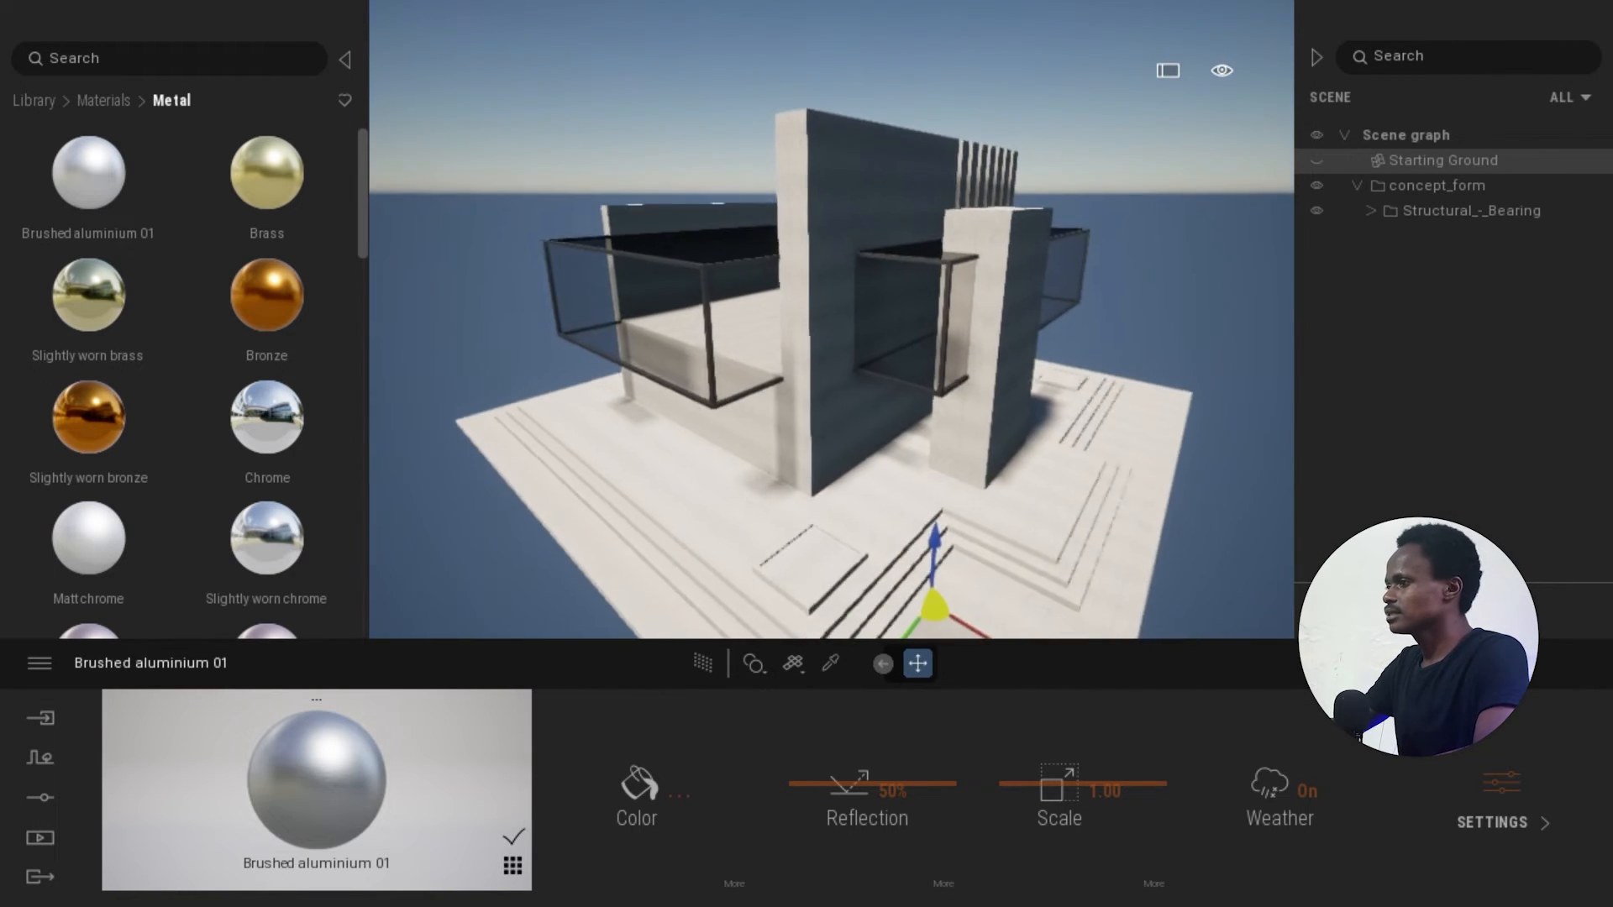
scroll(1026, 286, up, 2)
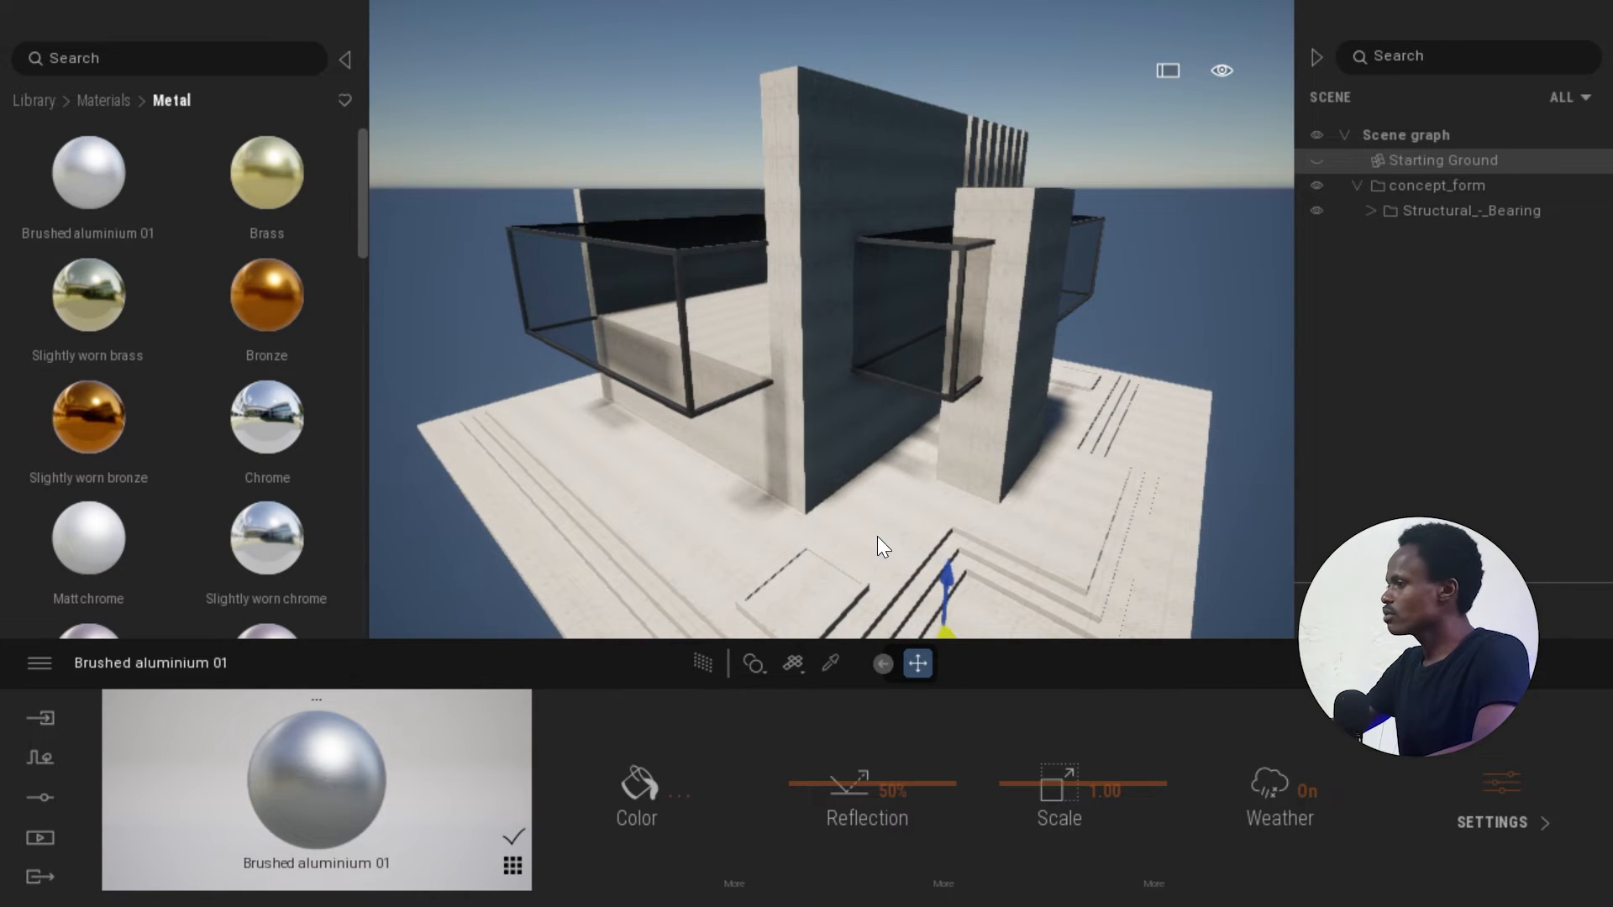
Open the Wall coverings category of the material library for the building's concrete surfaces.
click(106, 99)
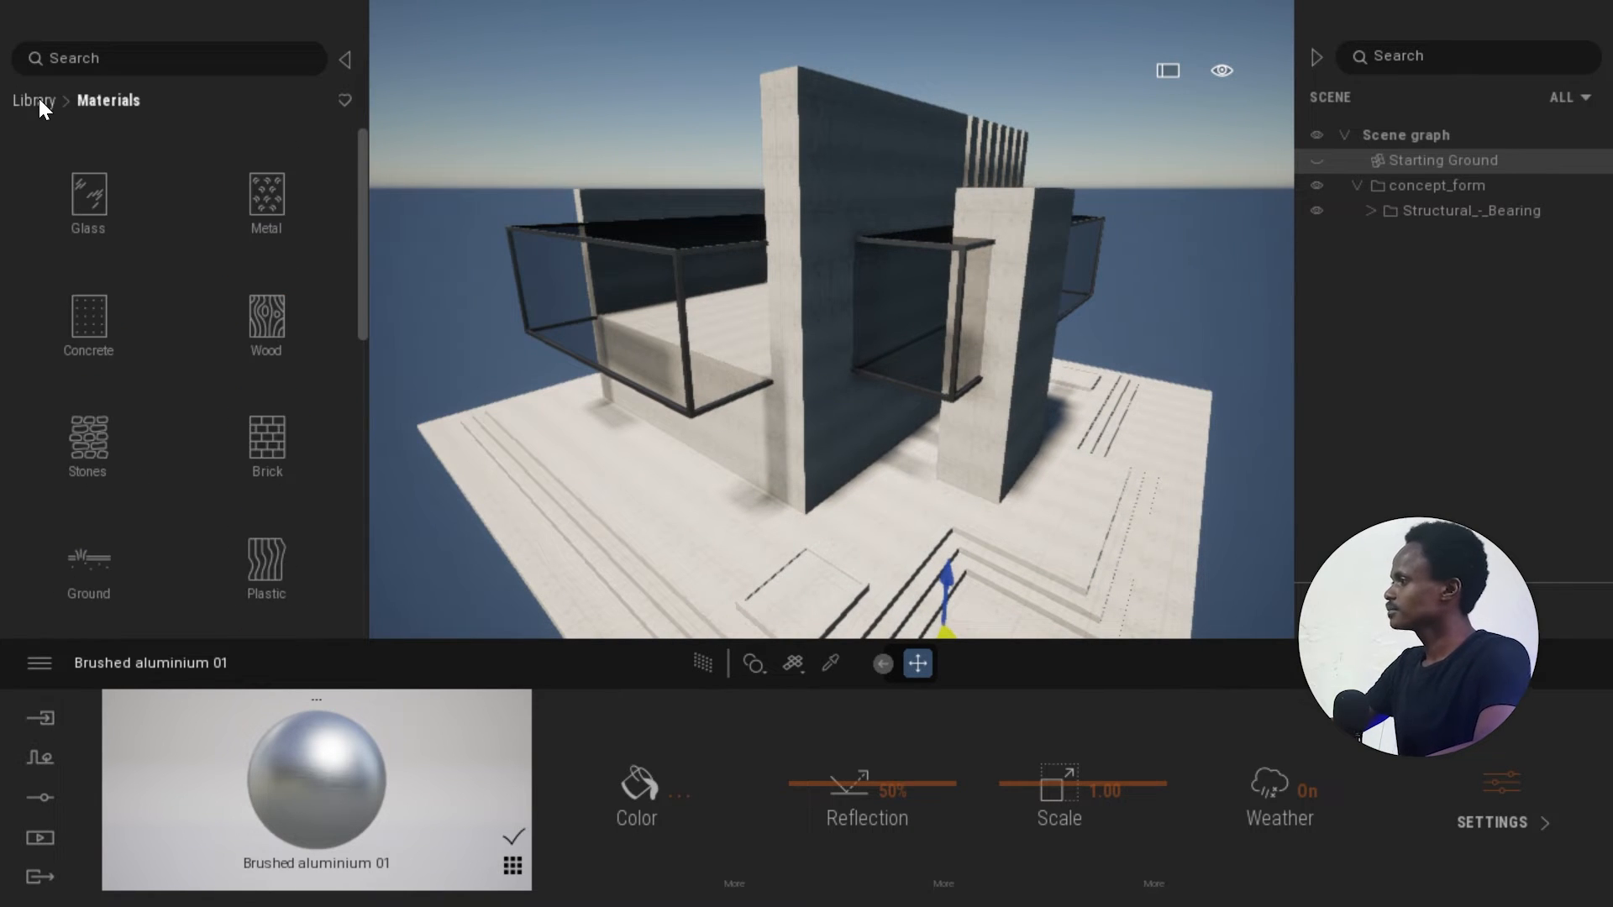
click(39, 100)
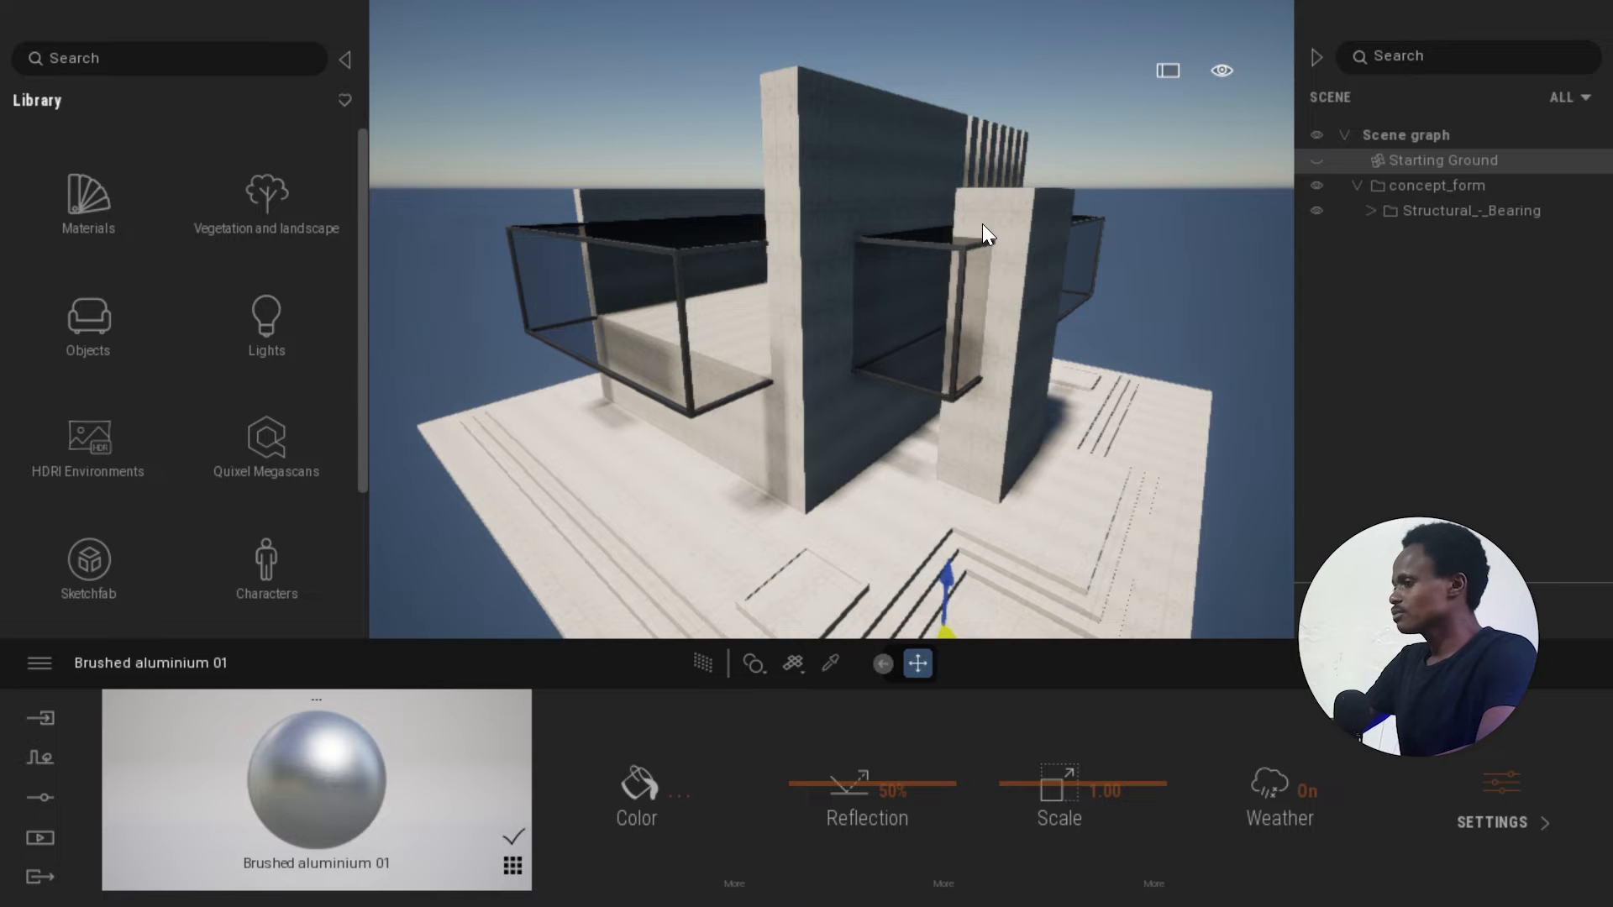
scroll(876, 239, up, 3)
scroll(876, 240, down, 3)
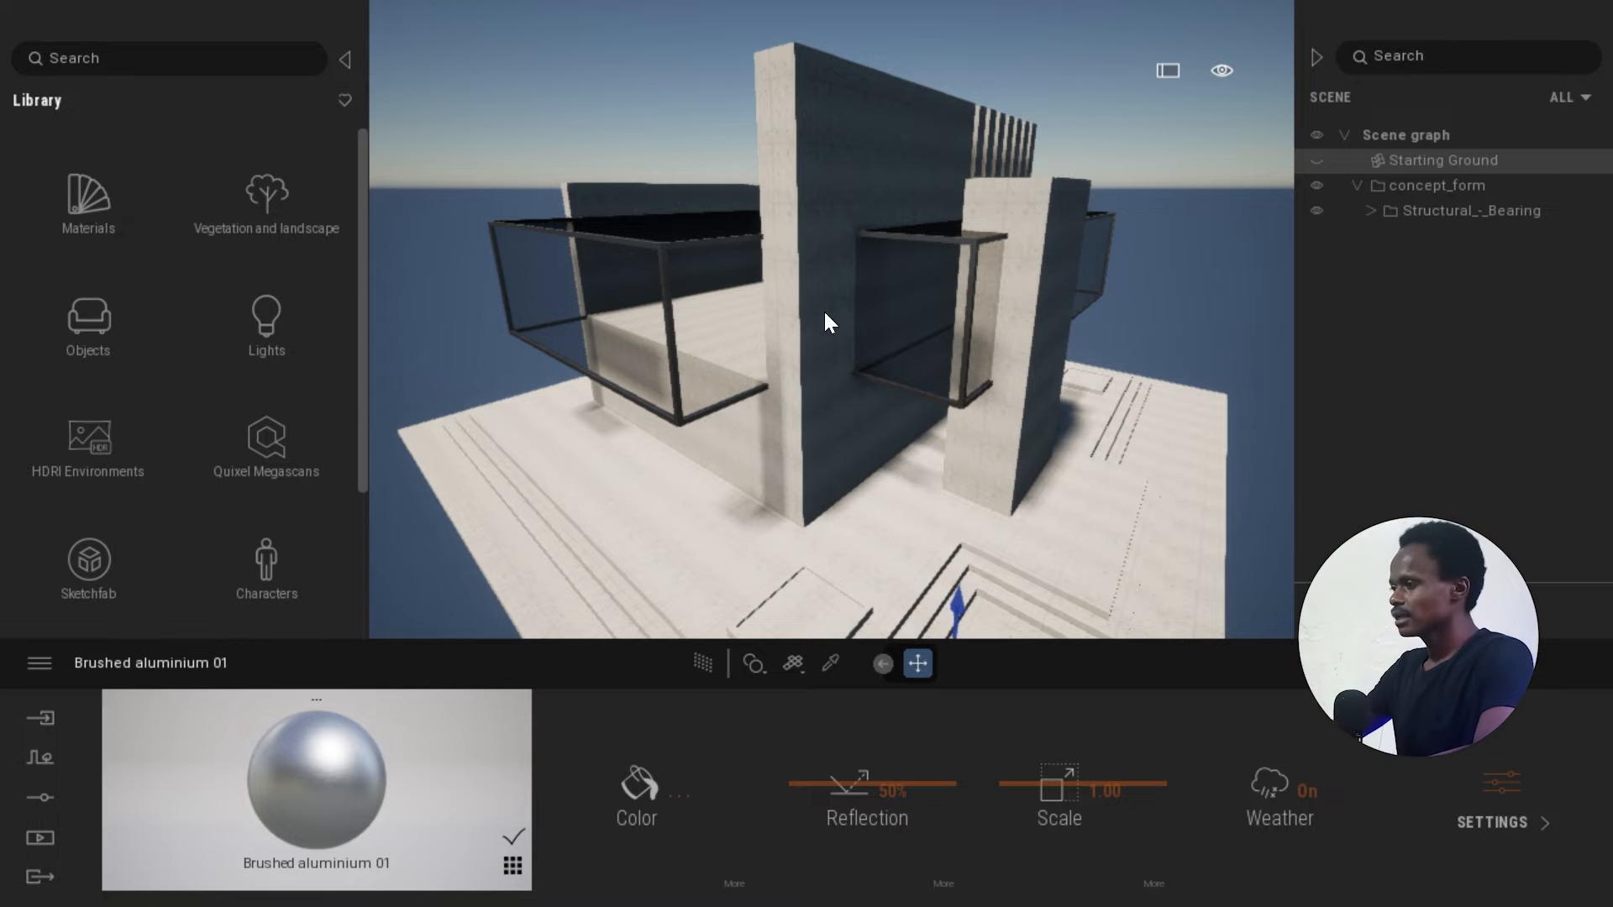
scroll(821, 290, up, 3)
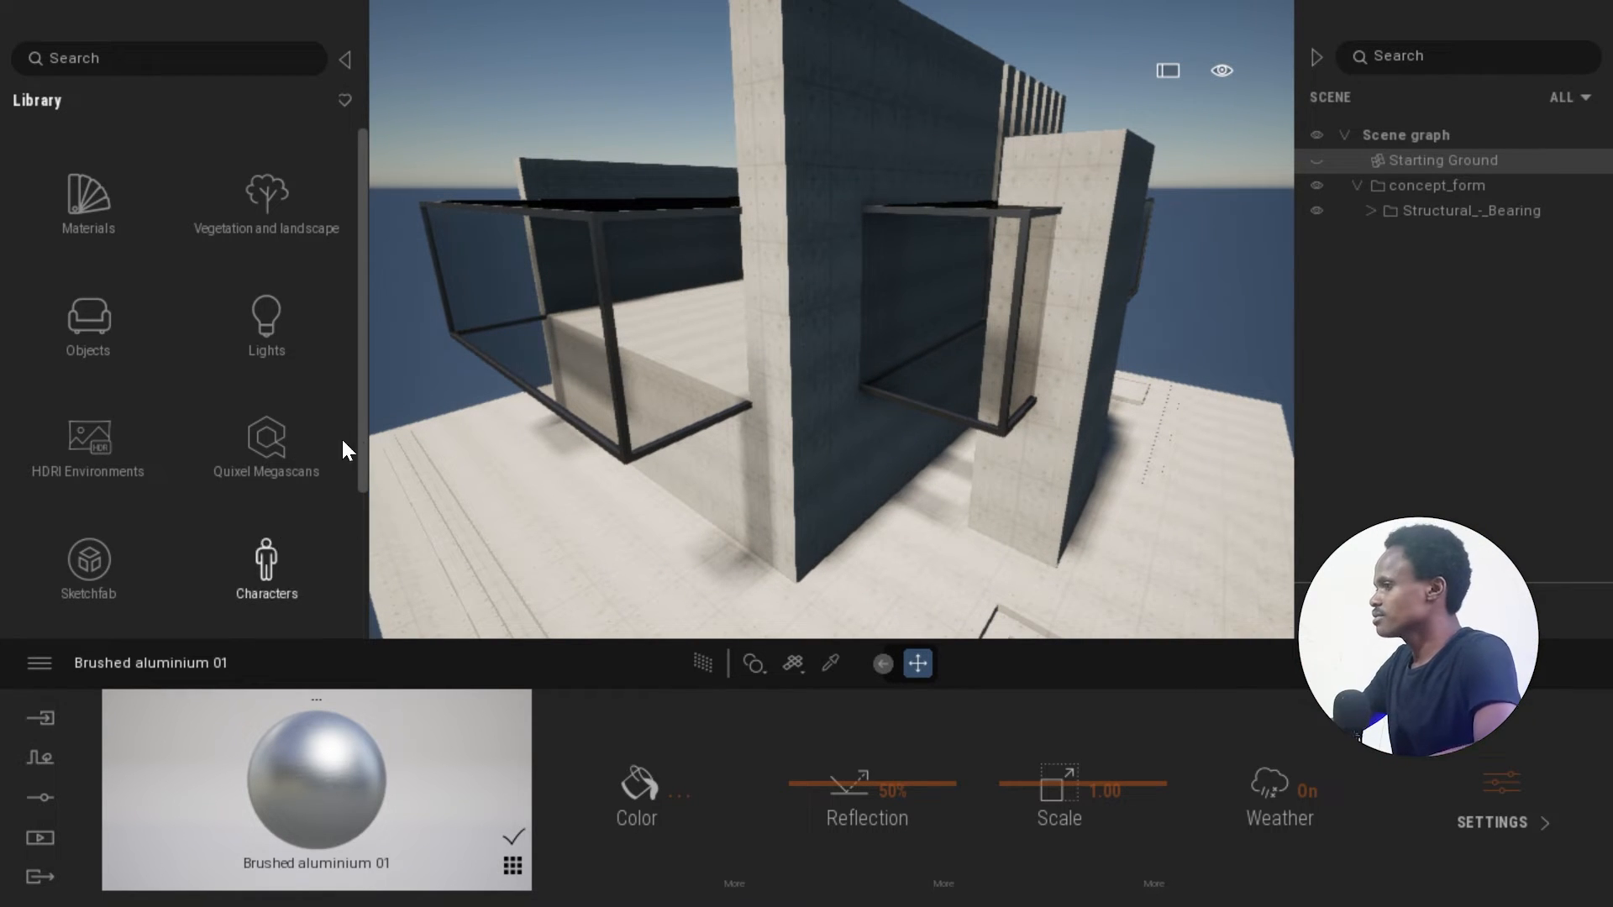
click(84, 205)
scroll(92, 447, down, 5)
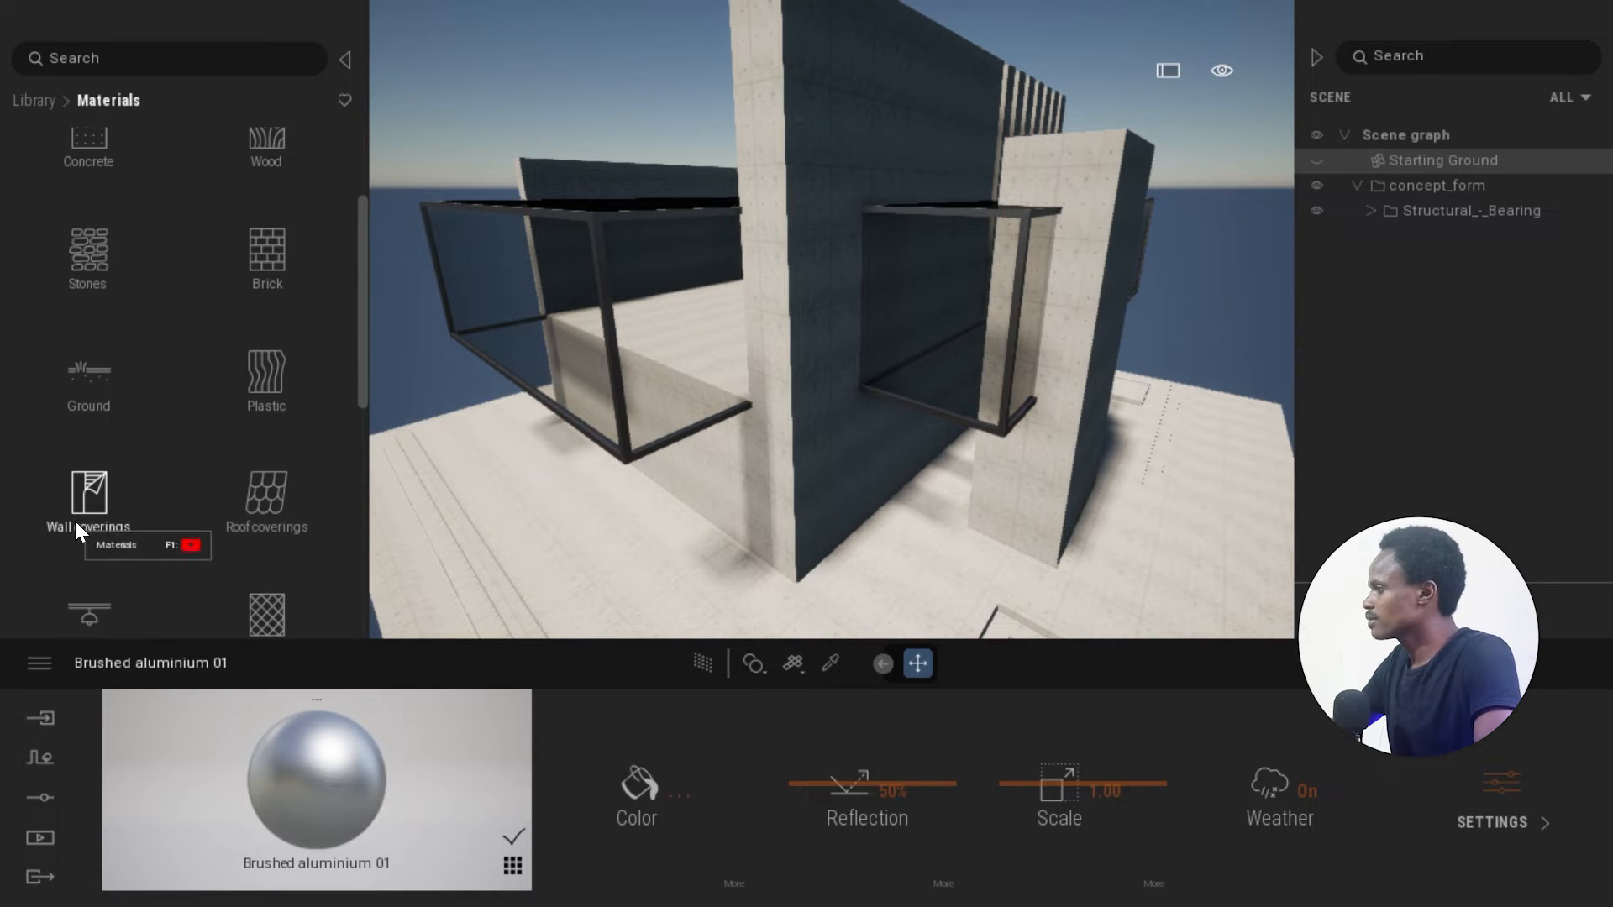
click(77, 516)
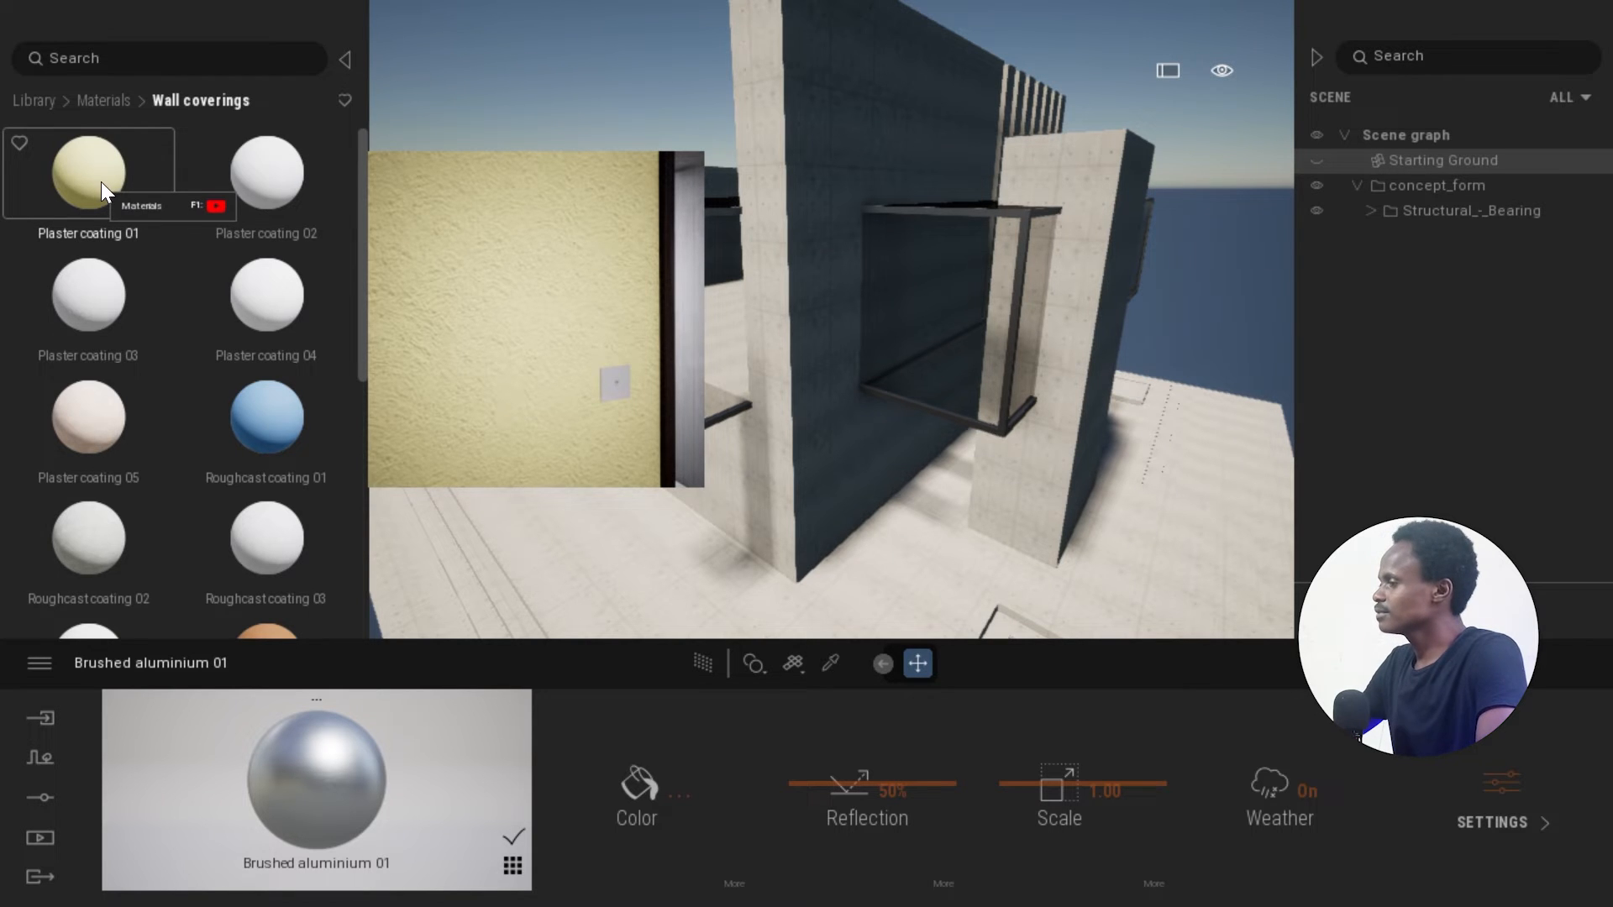
Try Plaster coating 01 on the concrete walls and base, and inspect its colour value.
drag(99, 178, 762, 431)
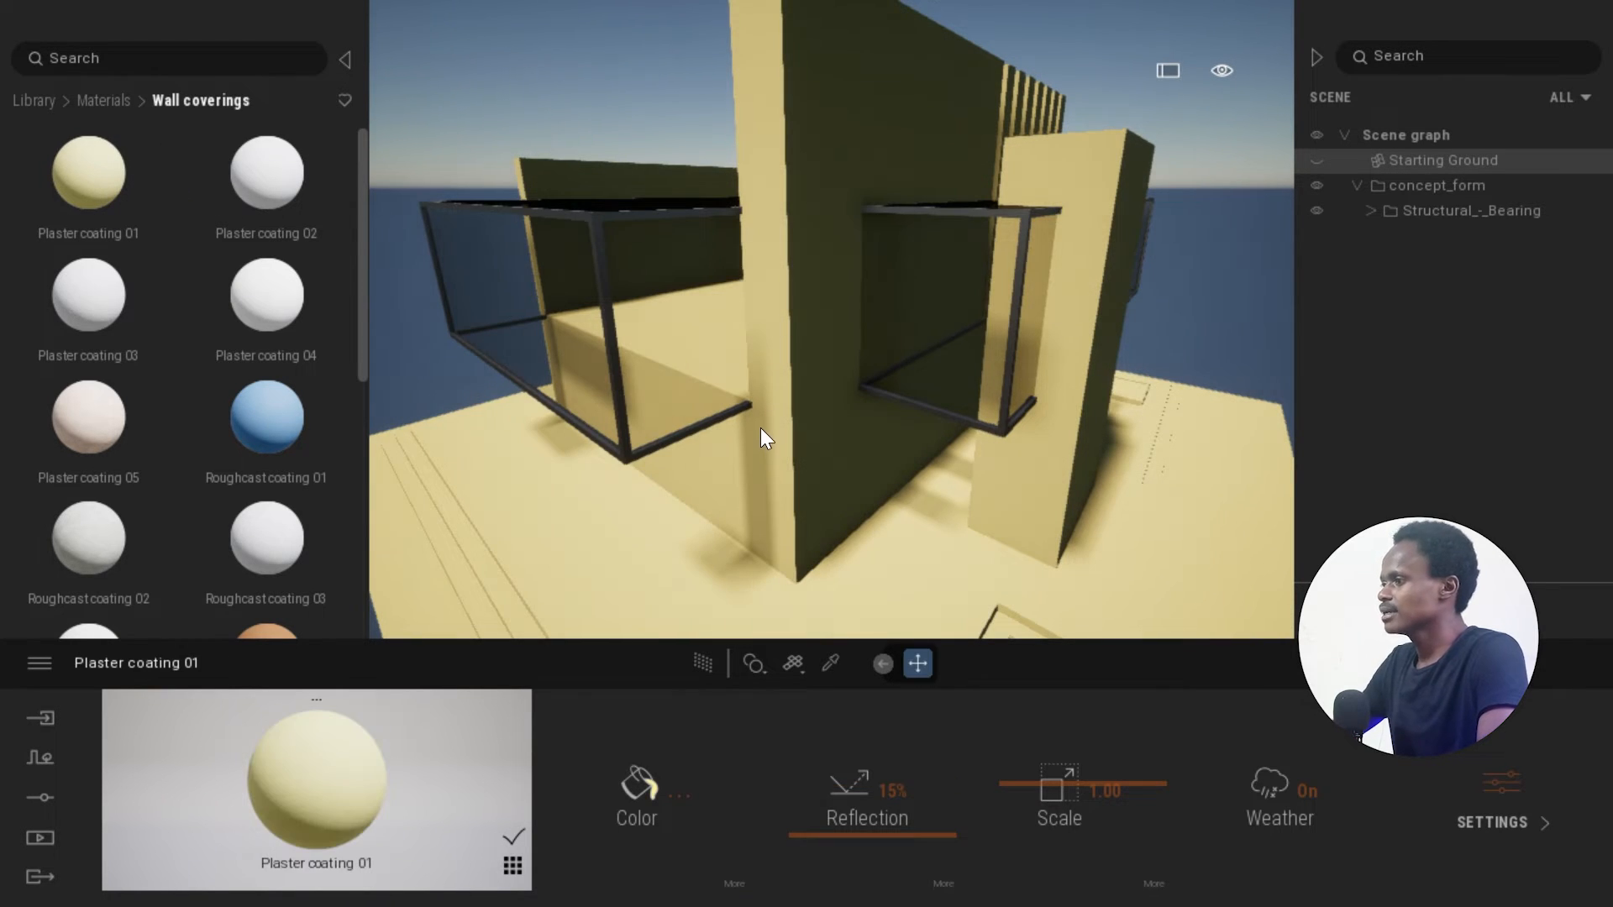
click(679, 795)
drag(927, 569, 856, 565)
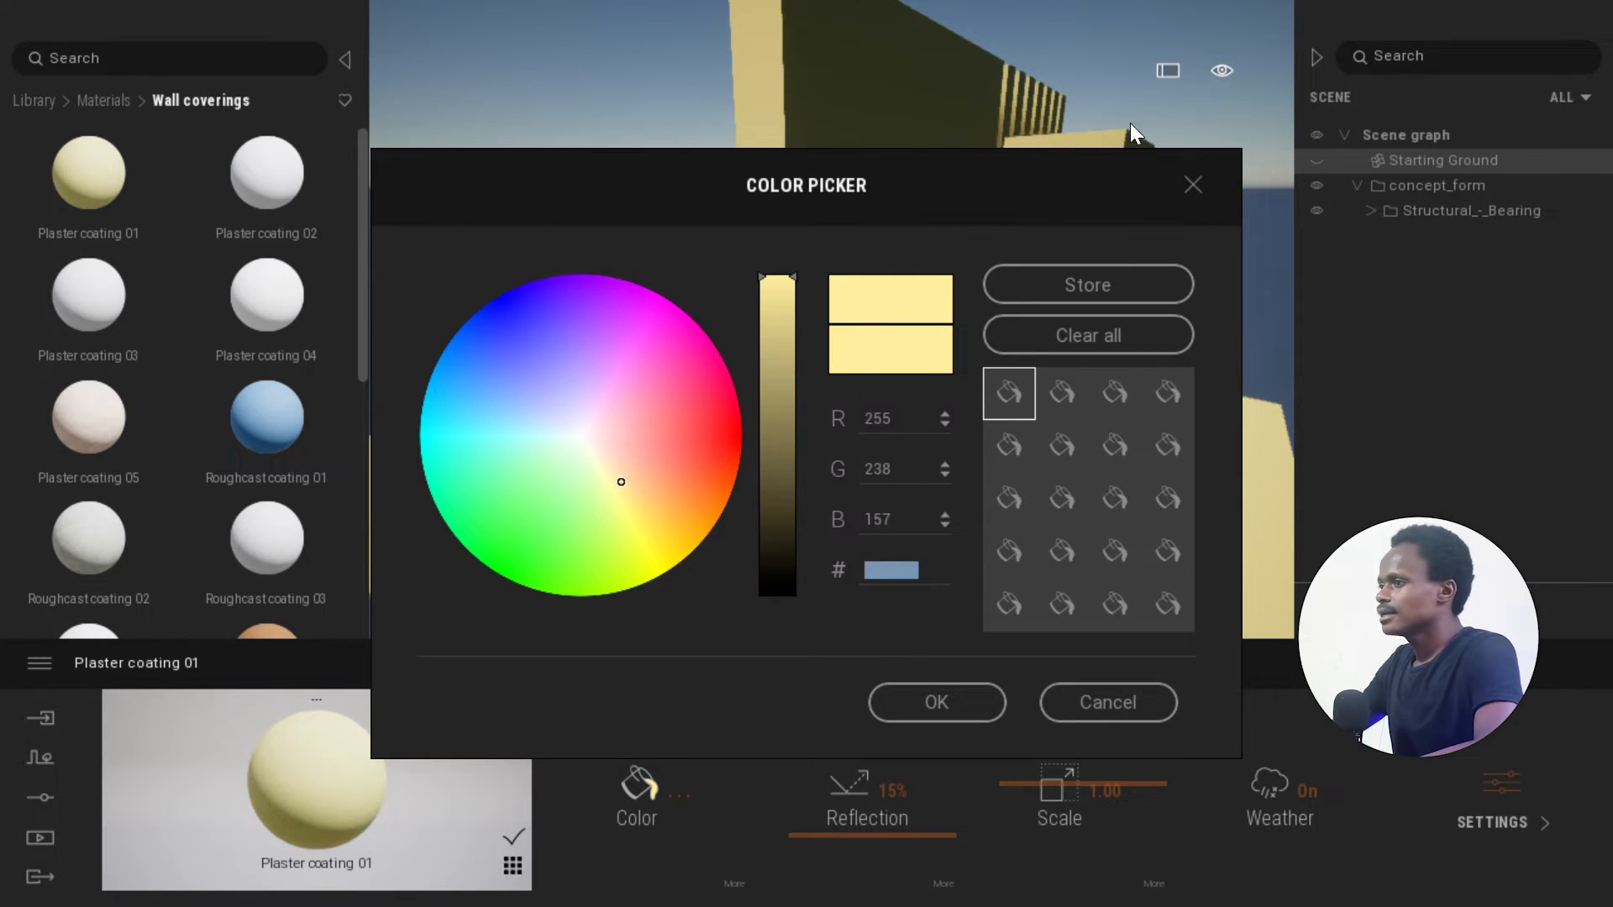
click(1193, 185)
Apply the Roughcast coating 05 material to the building's walls and stepped base.
mouse_move(92, 277)
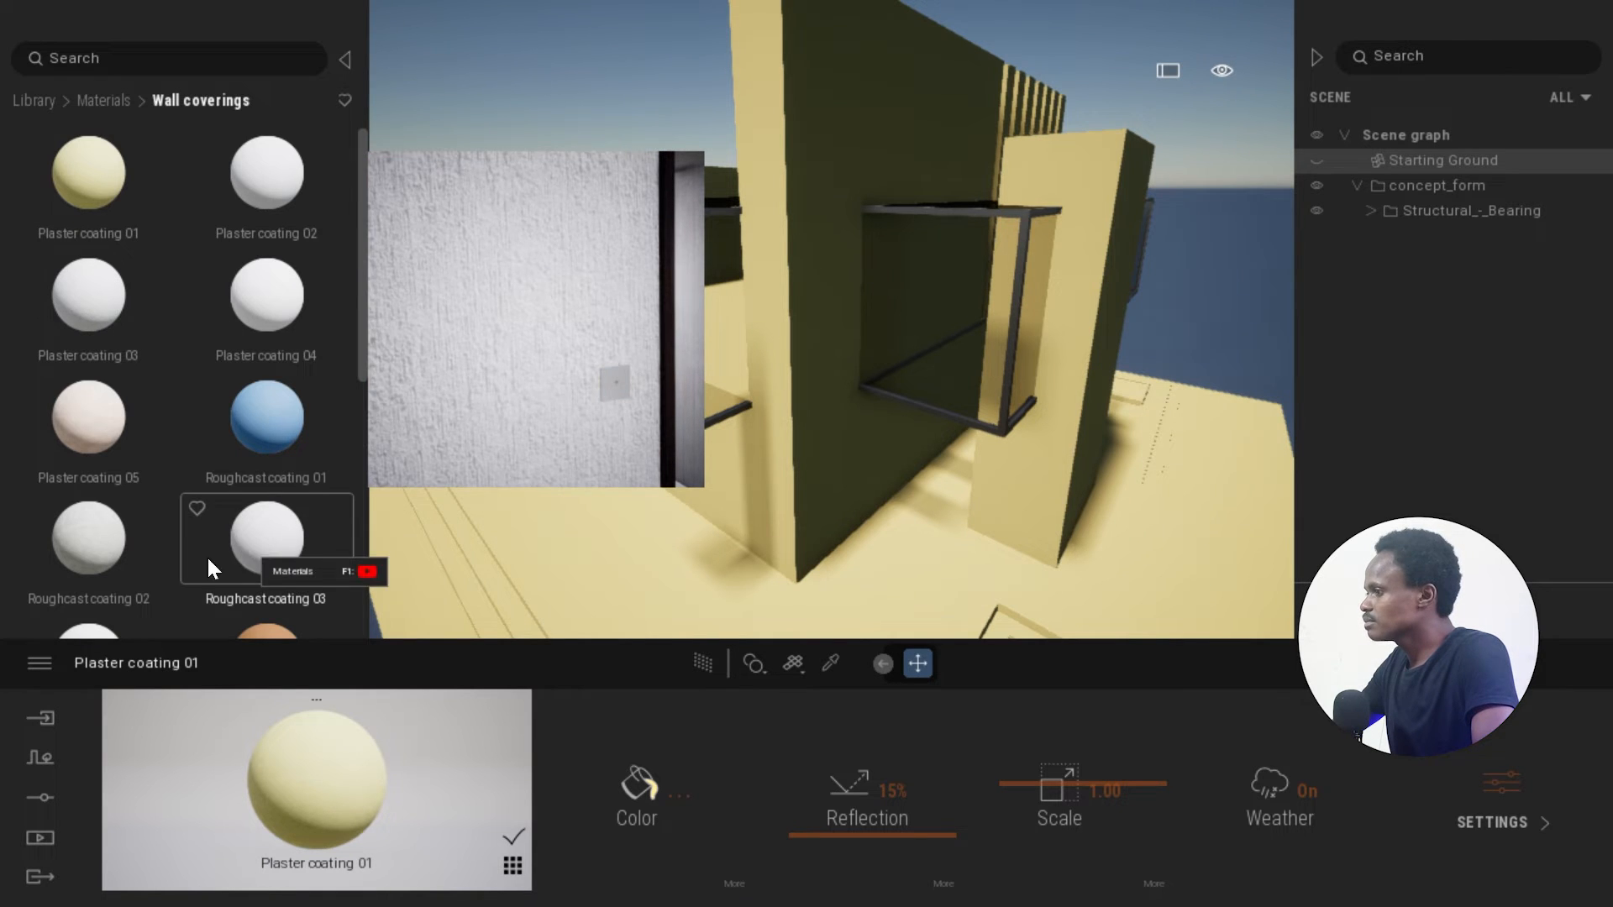
scroll(210, 543, down, 1)
scroll(244, 525, down, 1)
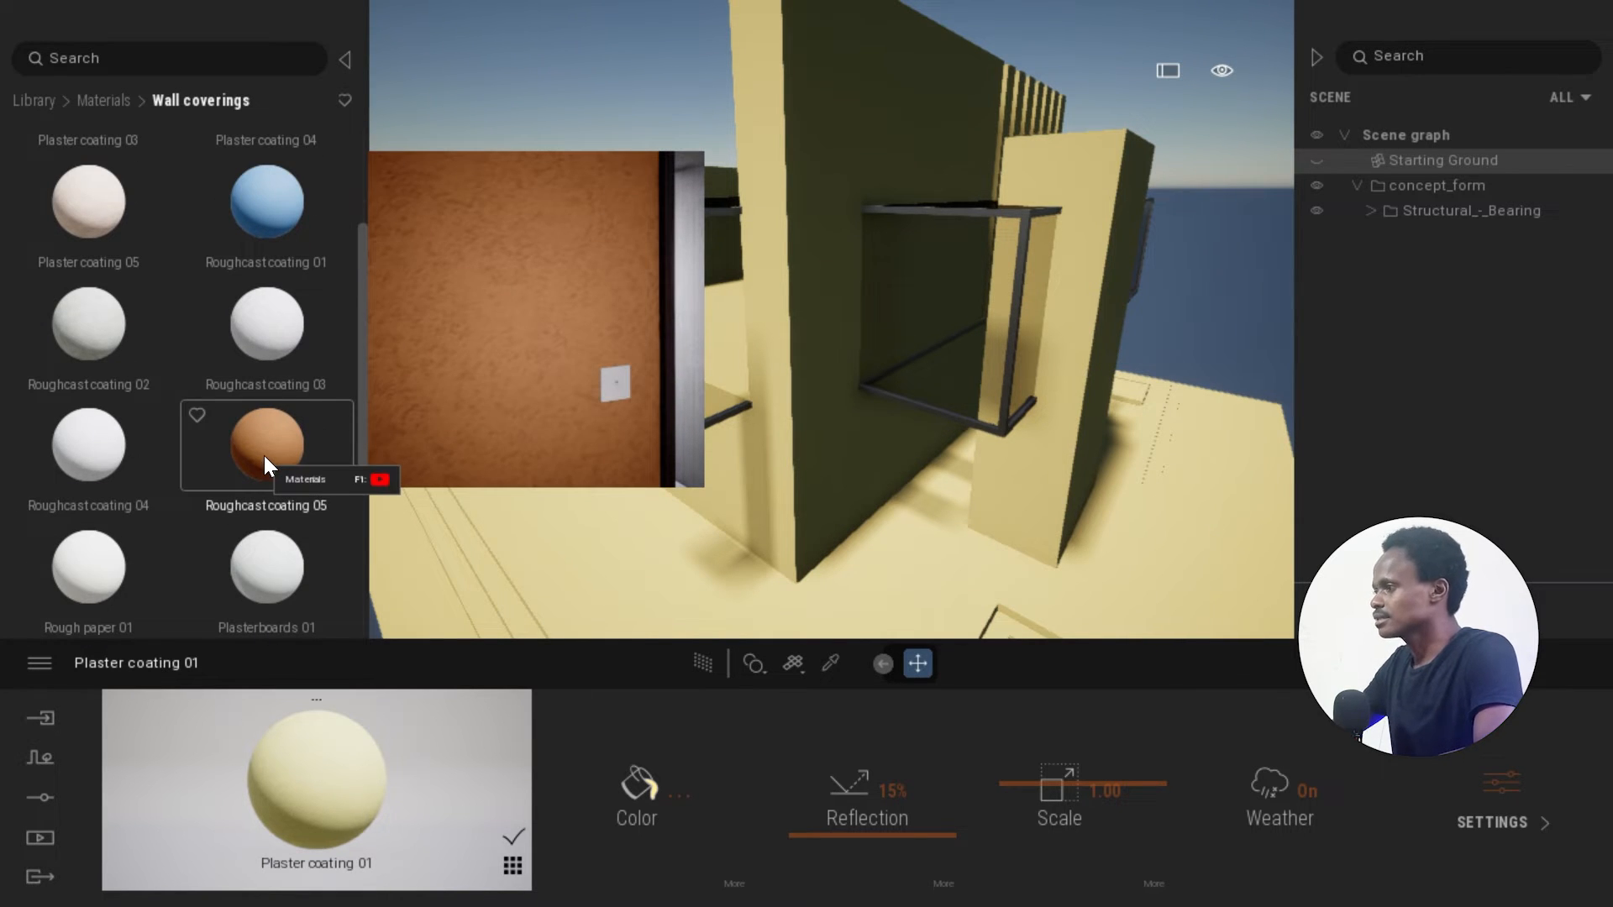
drag(557, 516, 605, 514)
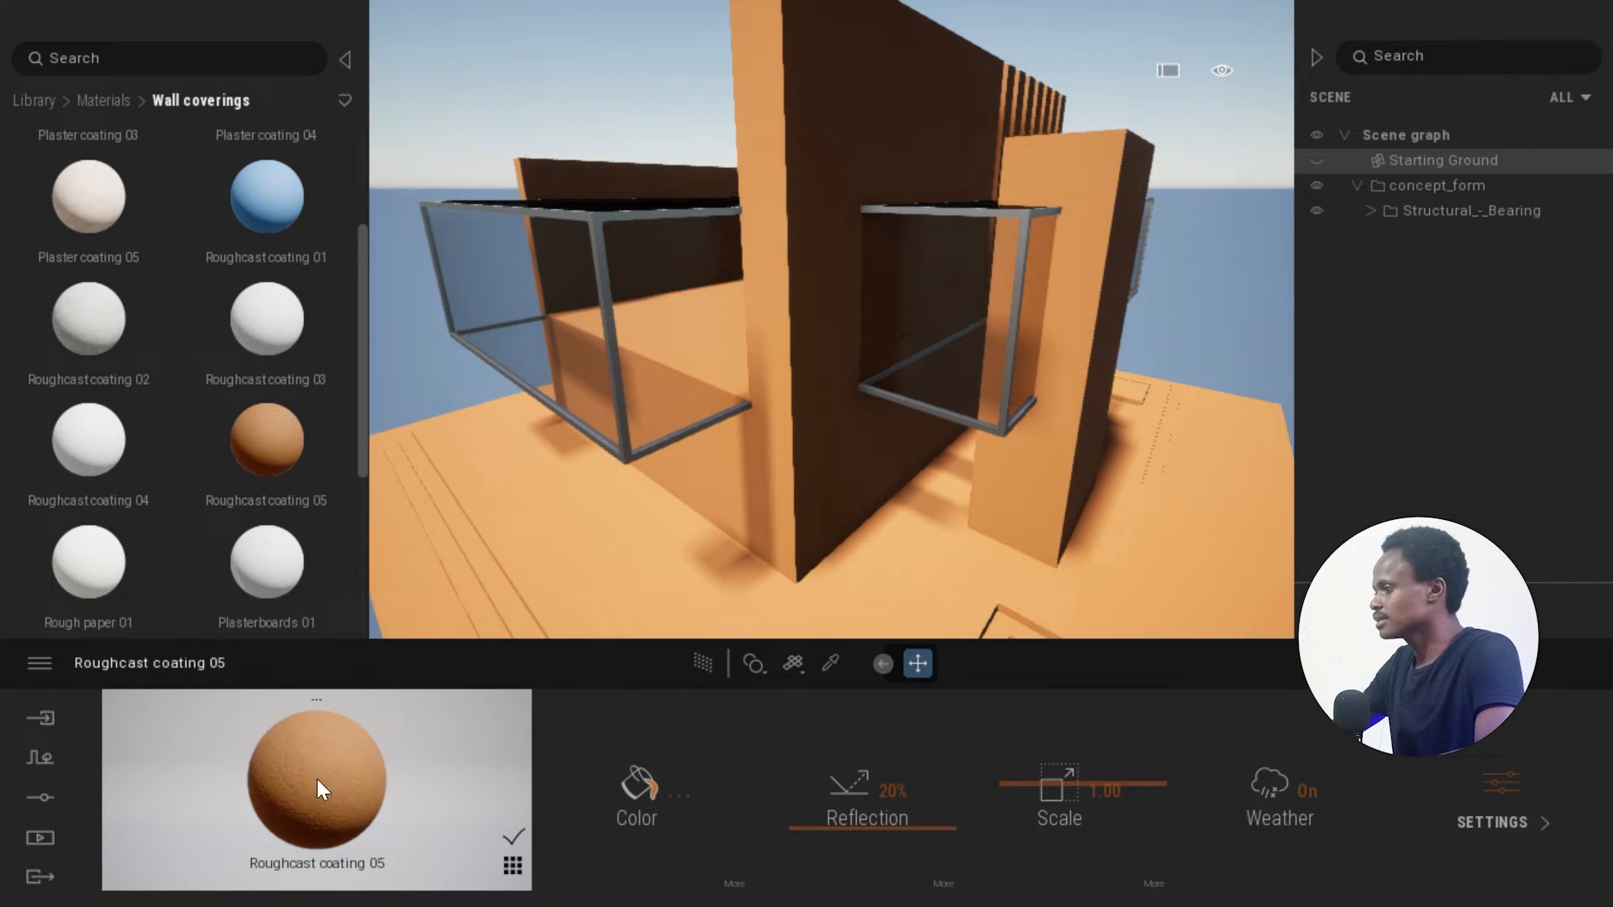
Set the colour of the Roughcast coating 05 material to white, hex FFFFFF.
click(679, 797)
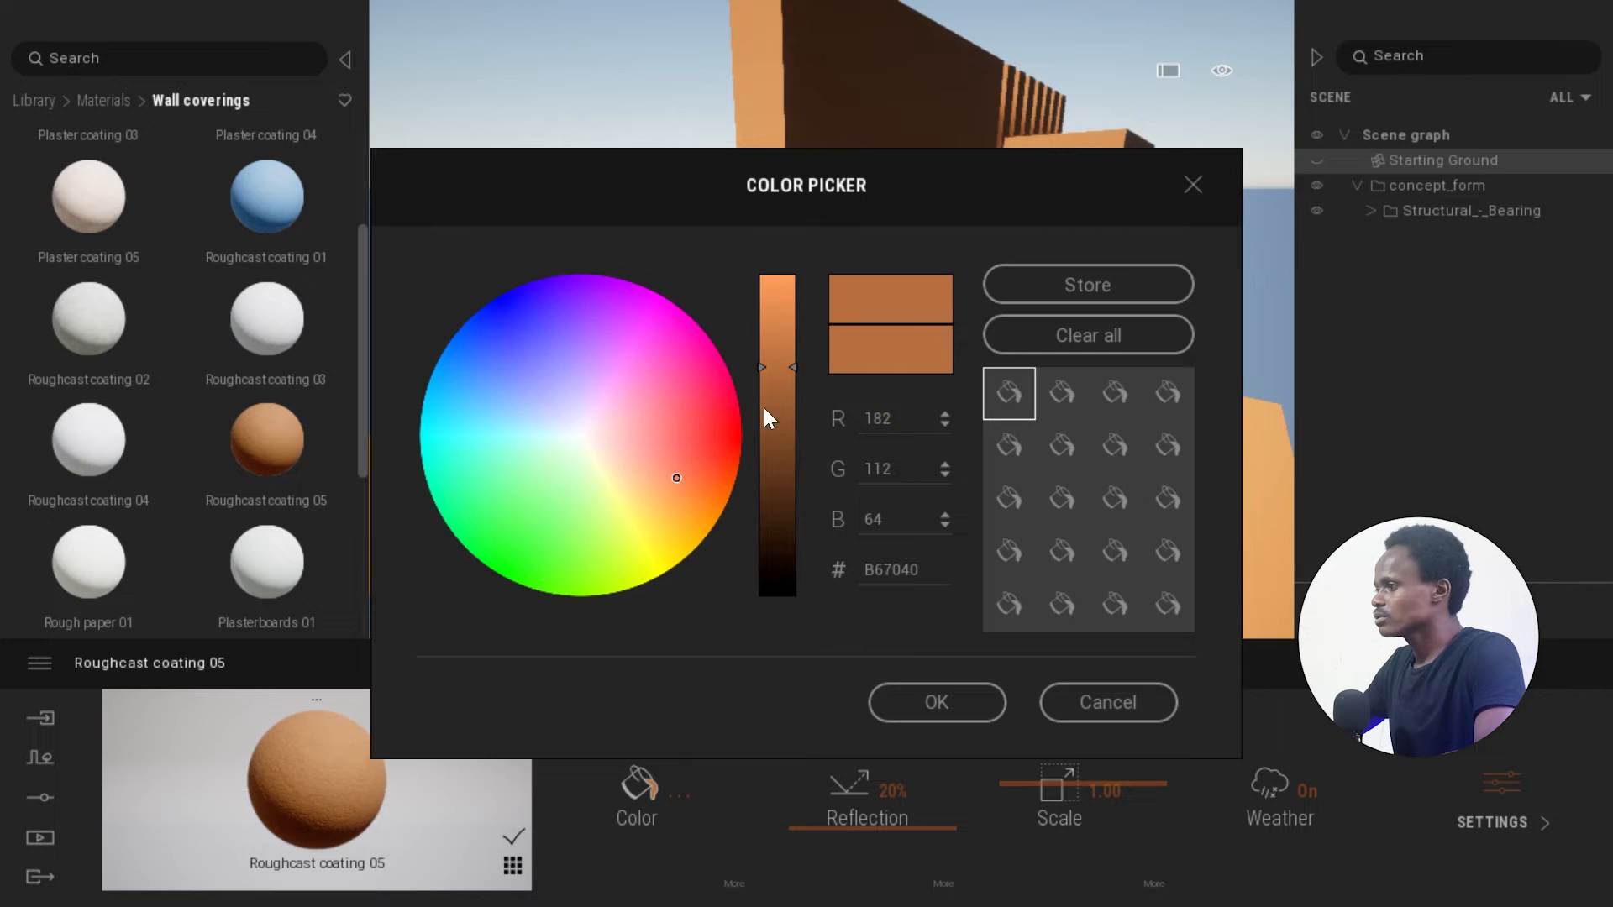
drag(588, 430, 582, 437)
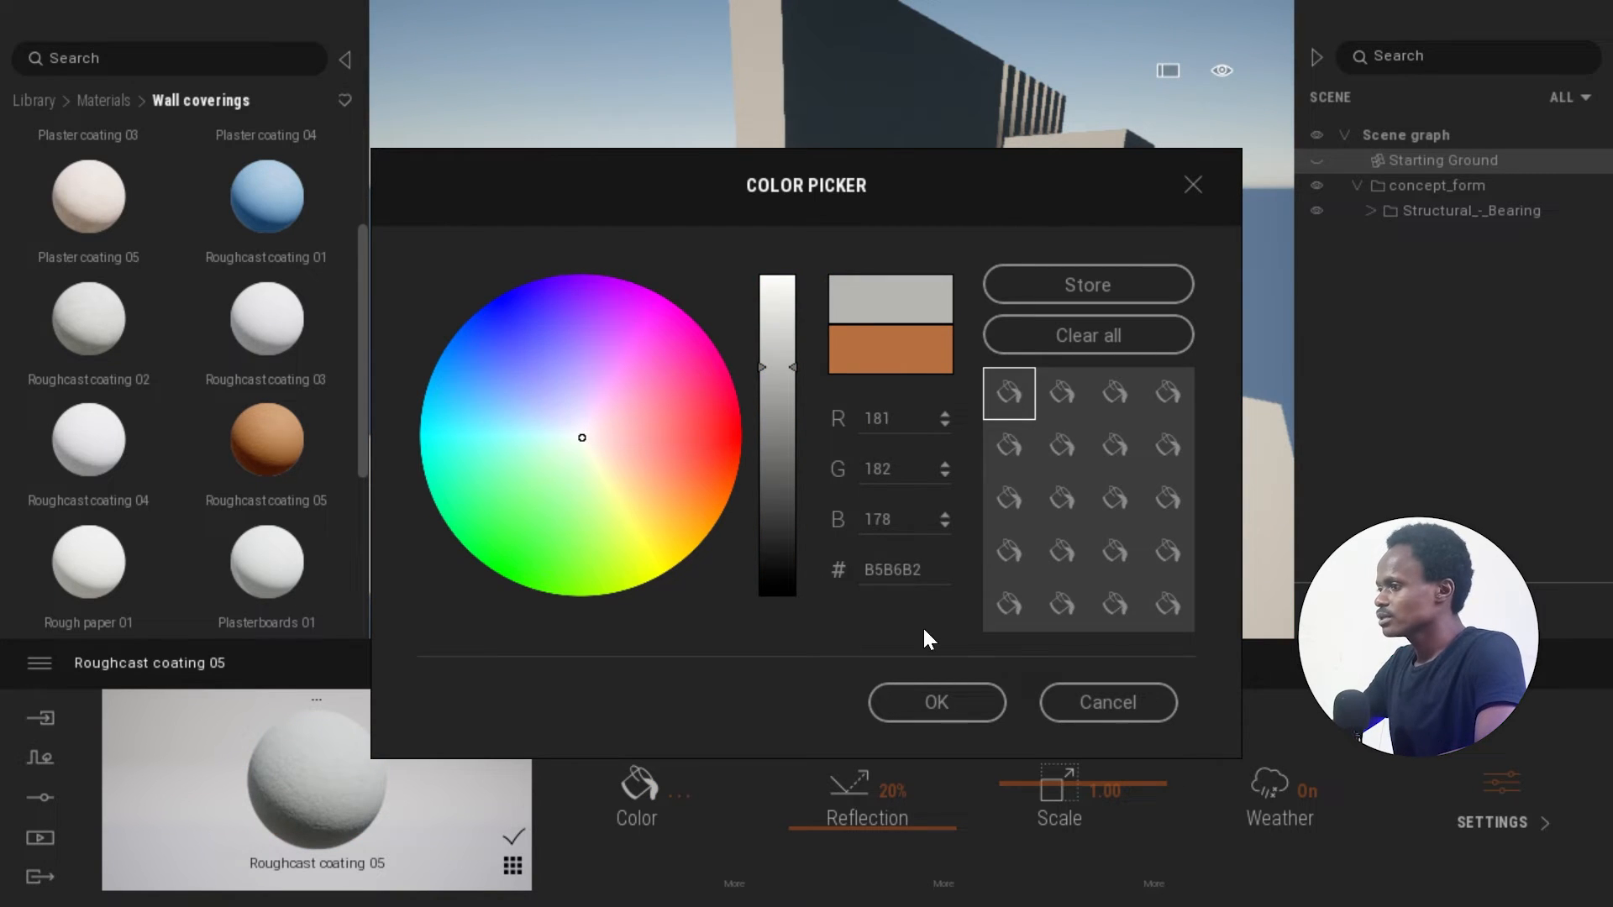
drag(926, 573, 865, 572)
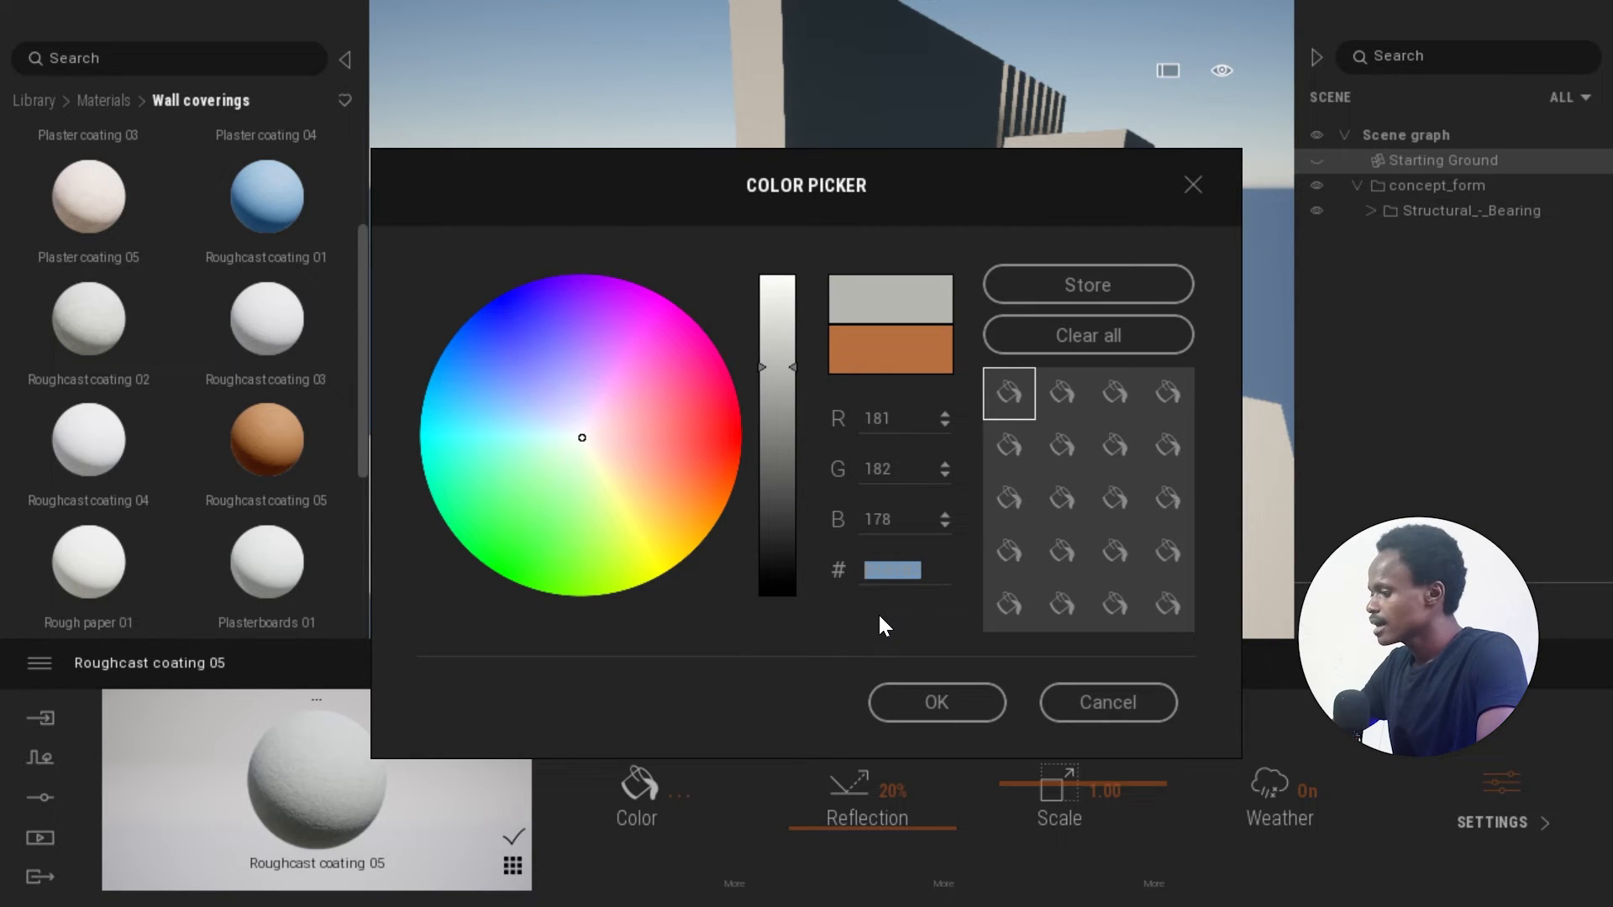
text(FFFFFF)
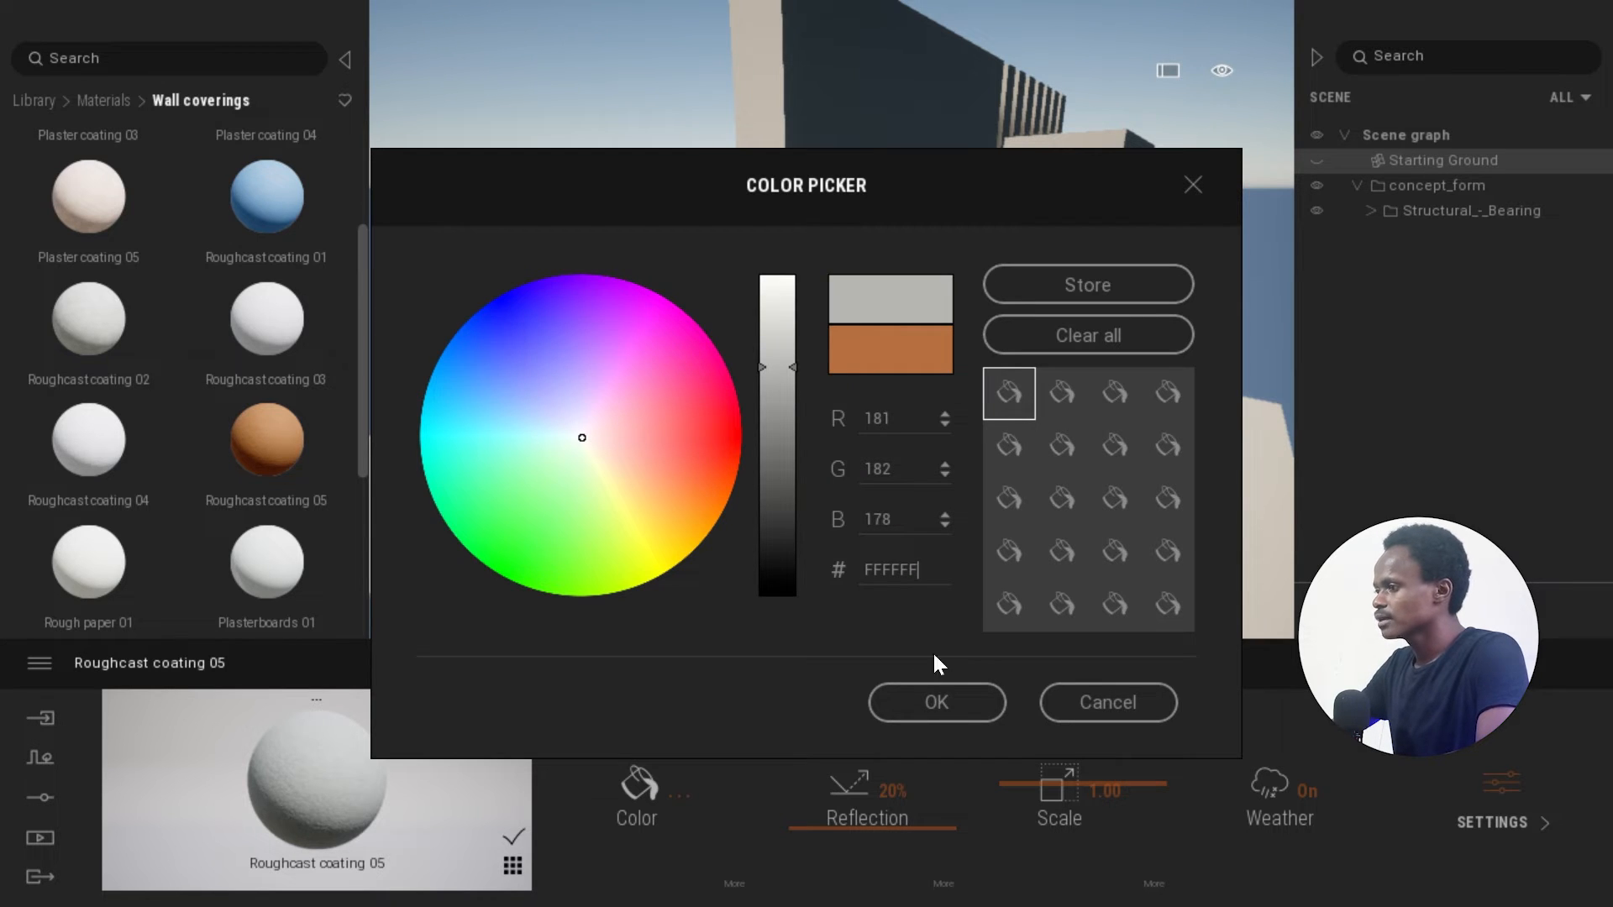
key(Return)
drag(923, 175, 940, 245)
click(965, 774)
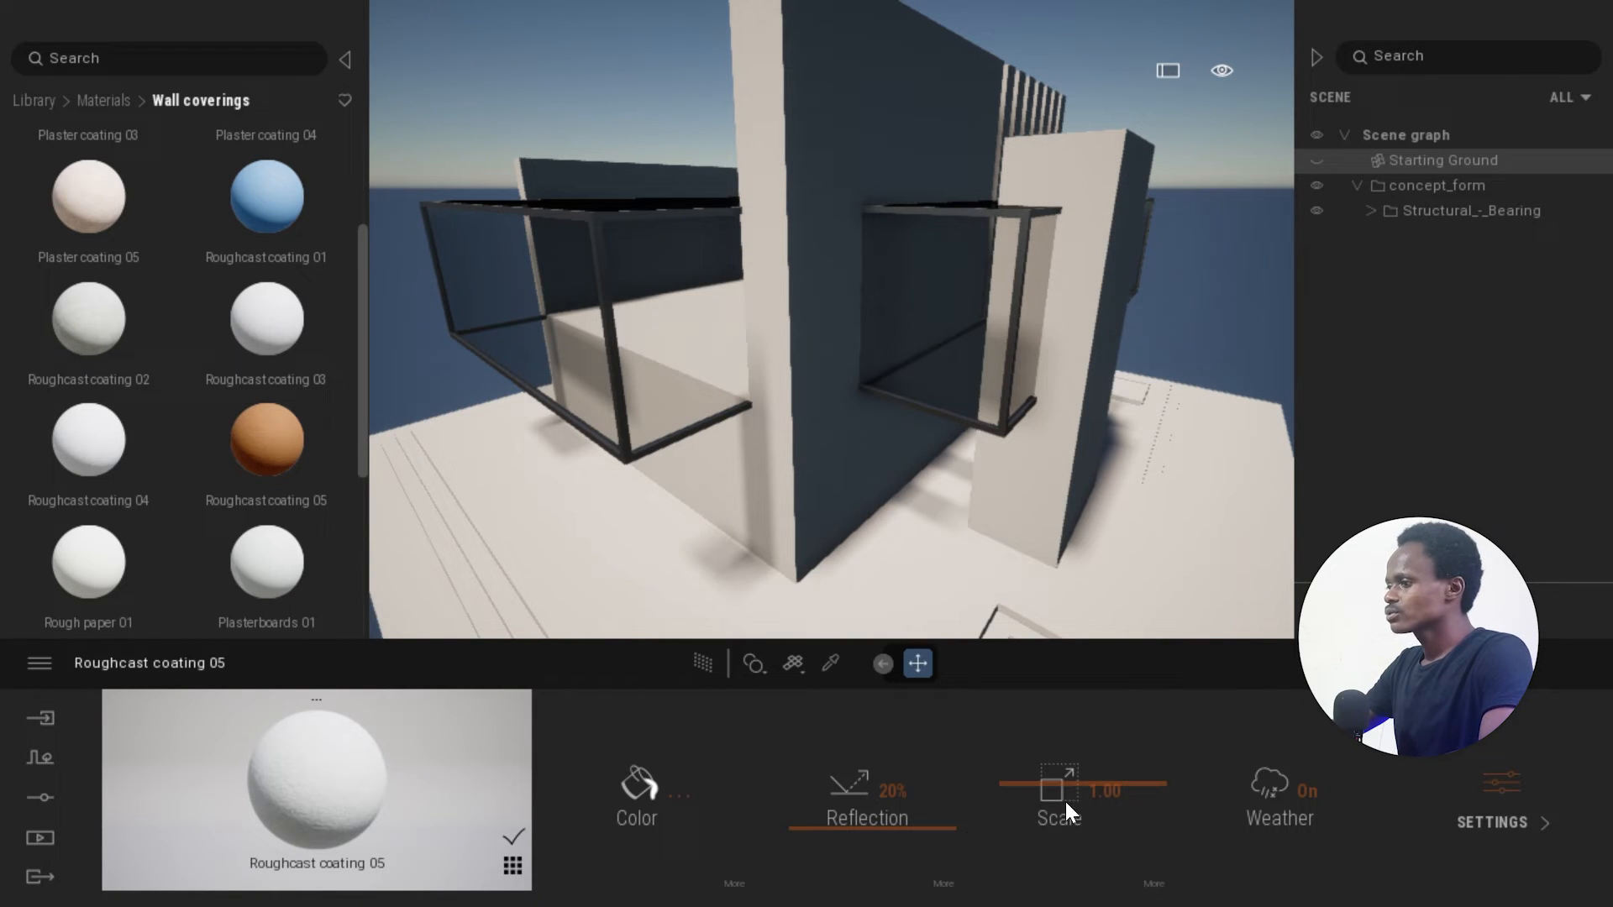
Set the scale of the Roughcast coating 05 texture to 3 and inspect its grain on the tall wall.
scroll(749, 306, up, 5)
scroll(731, 349, up, 5)
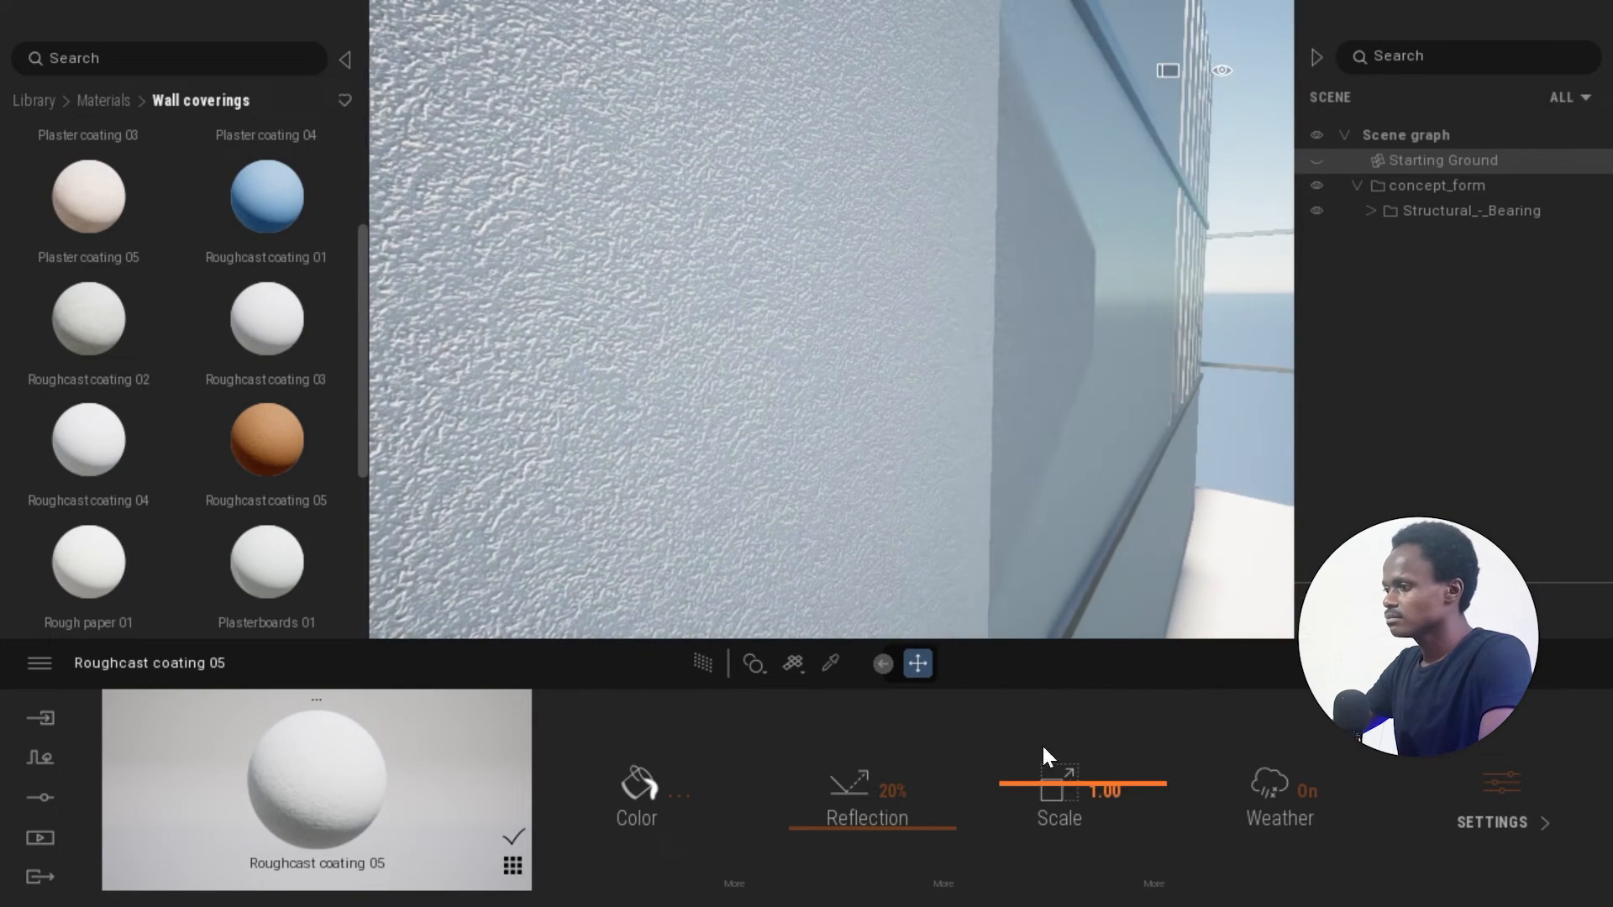
click(1117, 784)
text(3)
key(Return)
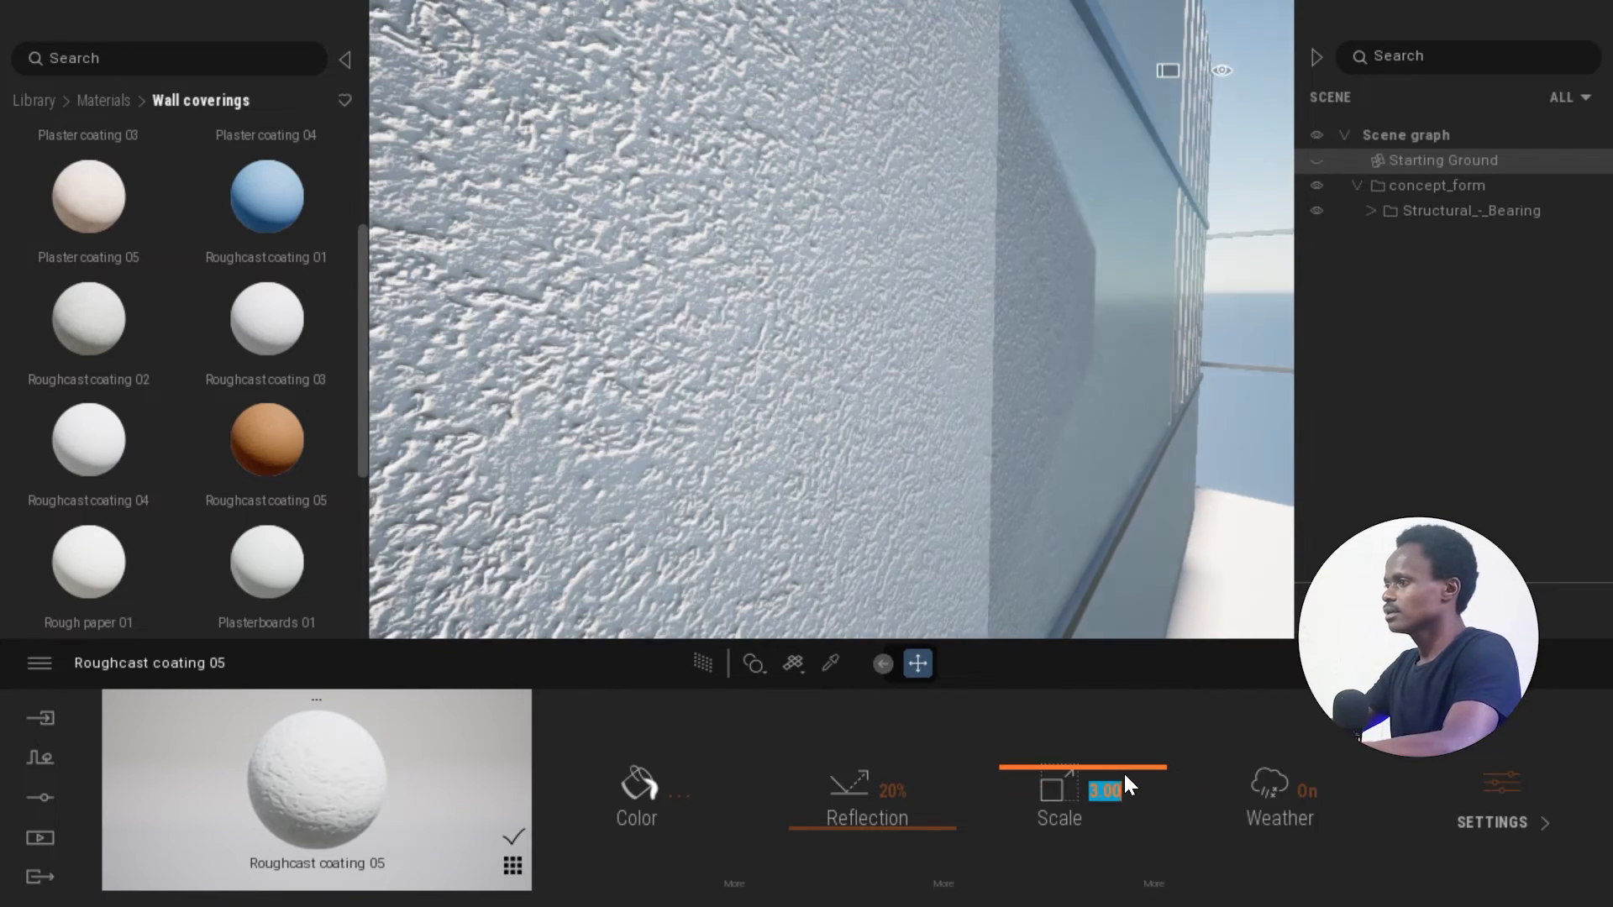
scroll(769, 401, down, 5)
scroll(754, 400, up, 2)
right_drag(754, 399, 763, 390)
scroll(763, 390, down, 5)
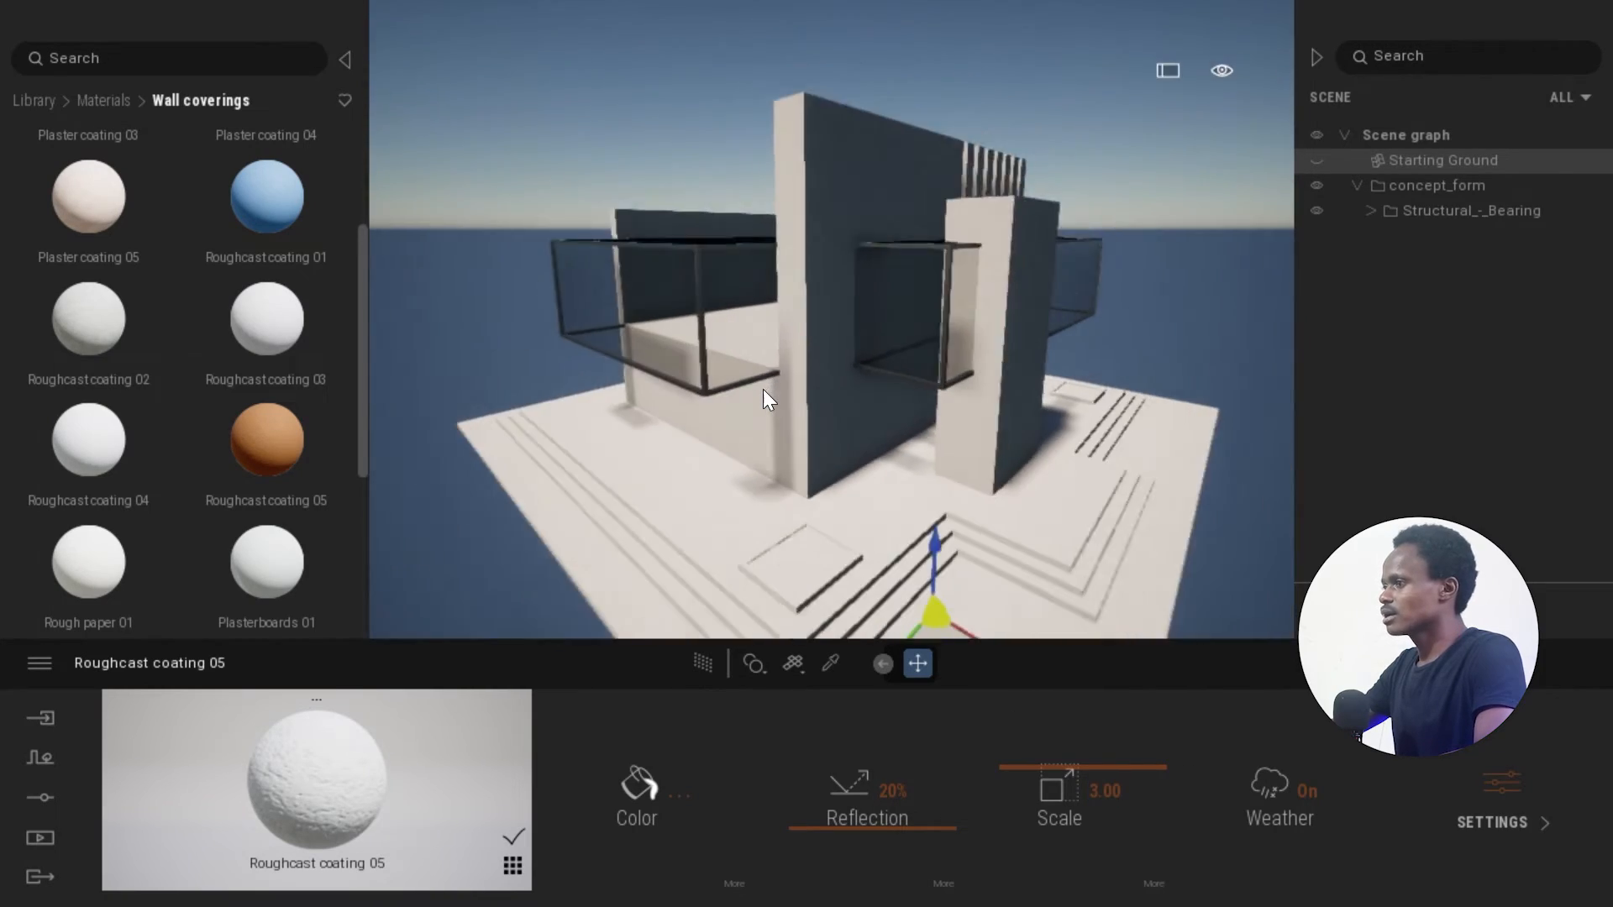
scroll(764, 410, up, 5)
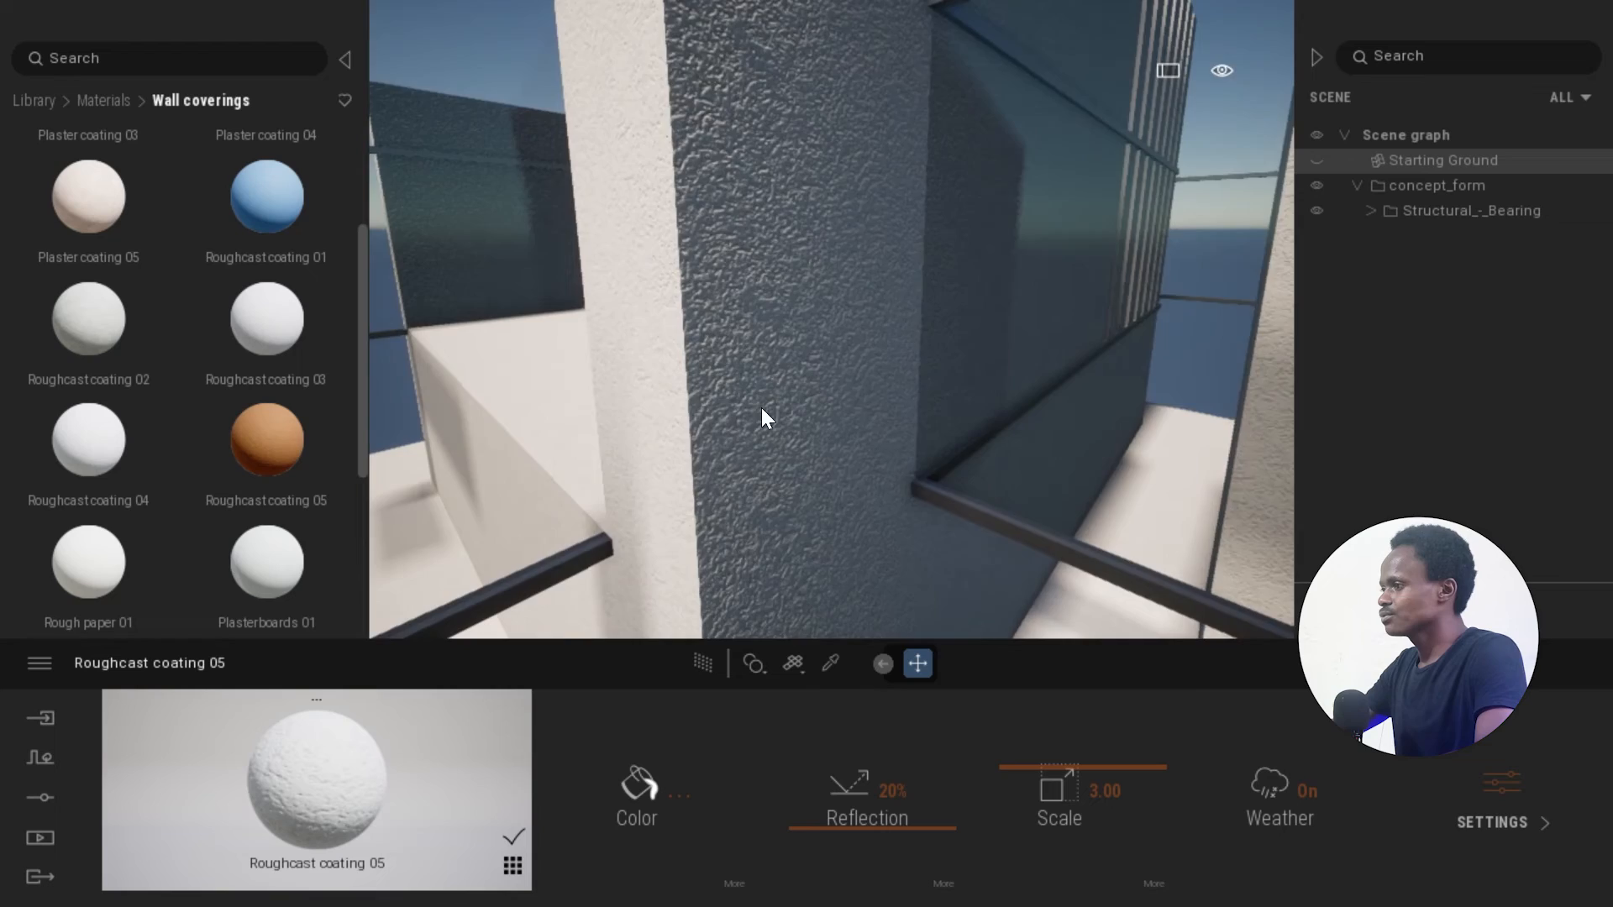
scroll(766, 401, up, 3)
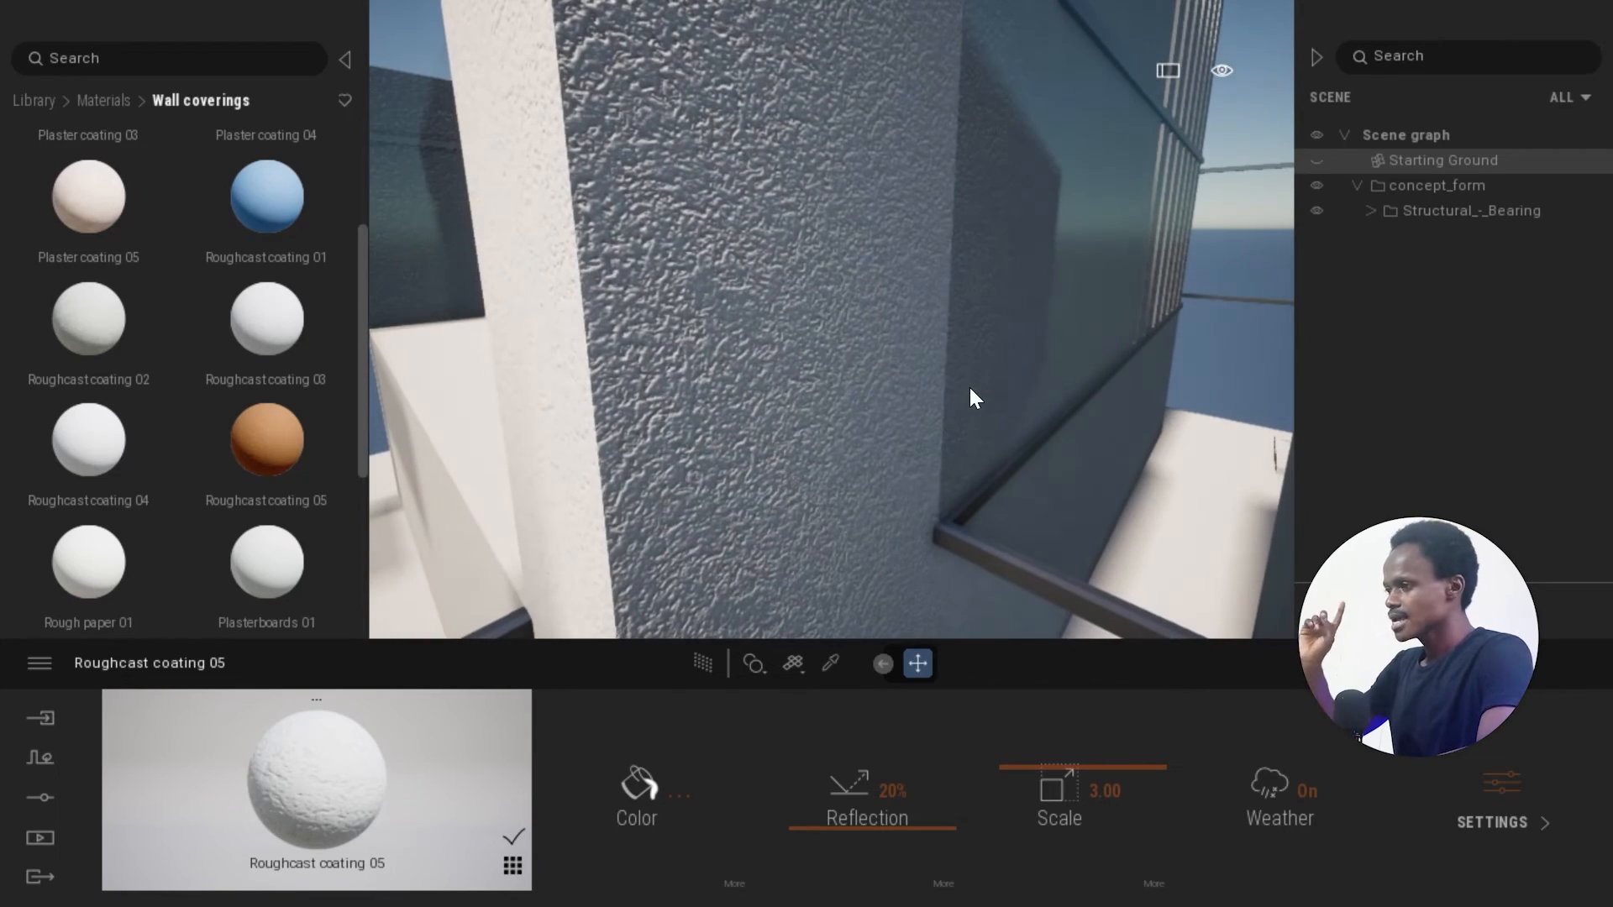
Set the Roughcast coating 05 material's grunge to 27% and look through its additional settings.
click(734, 883)
drag(1252, 855, 1254, 815)
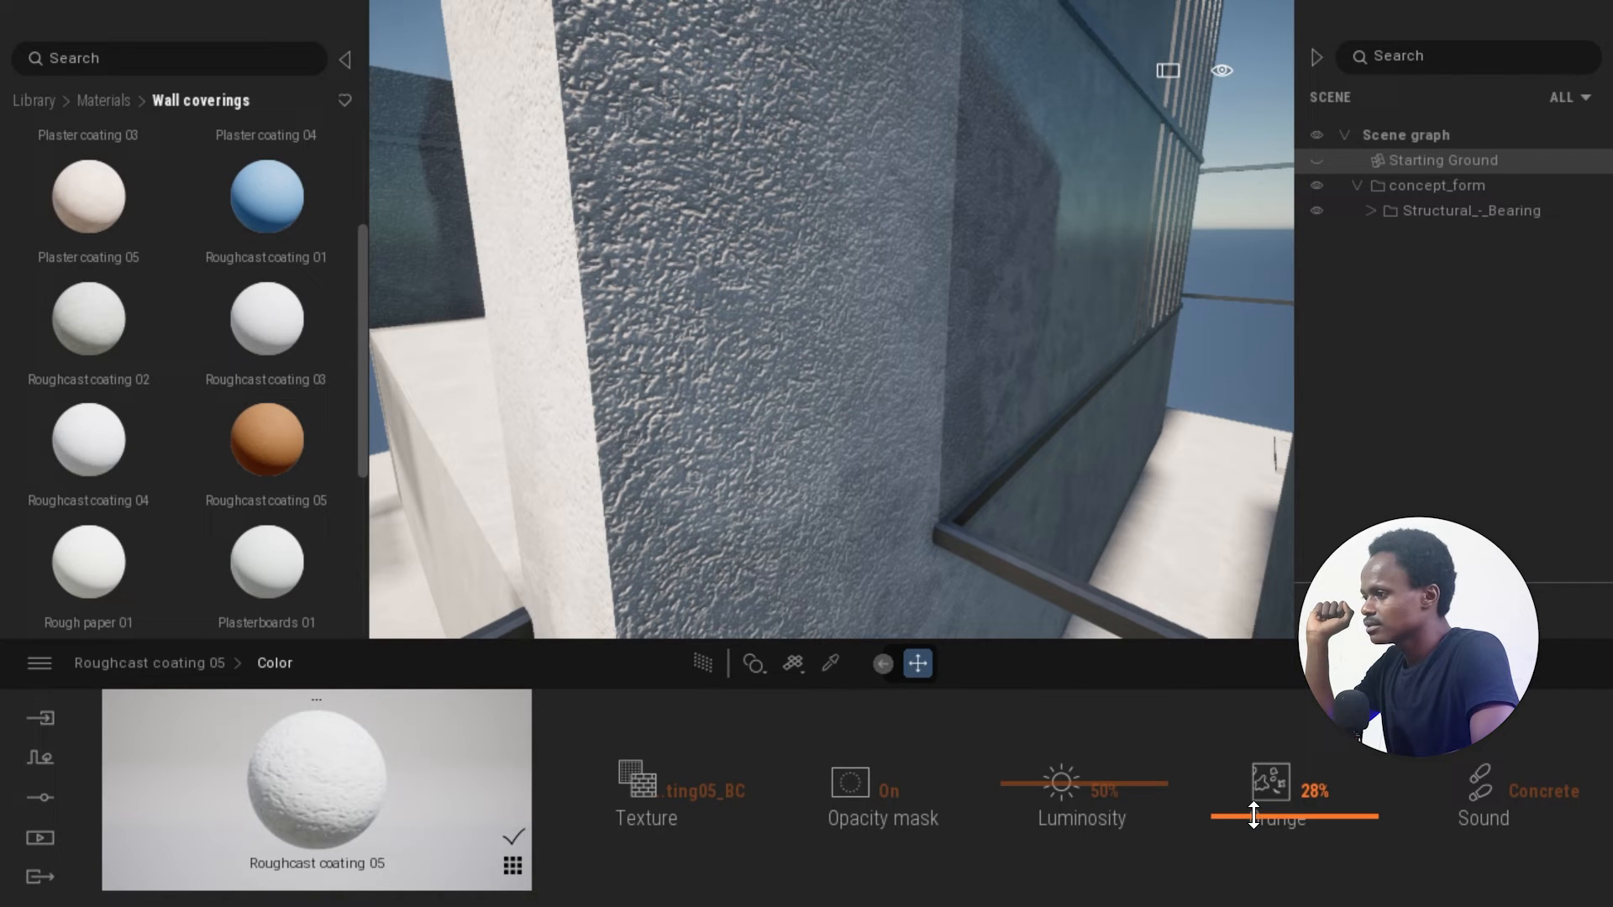
scroll(778, 175, down, 5)
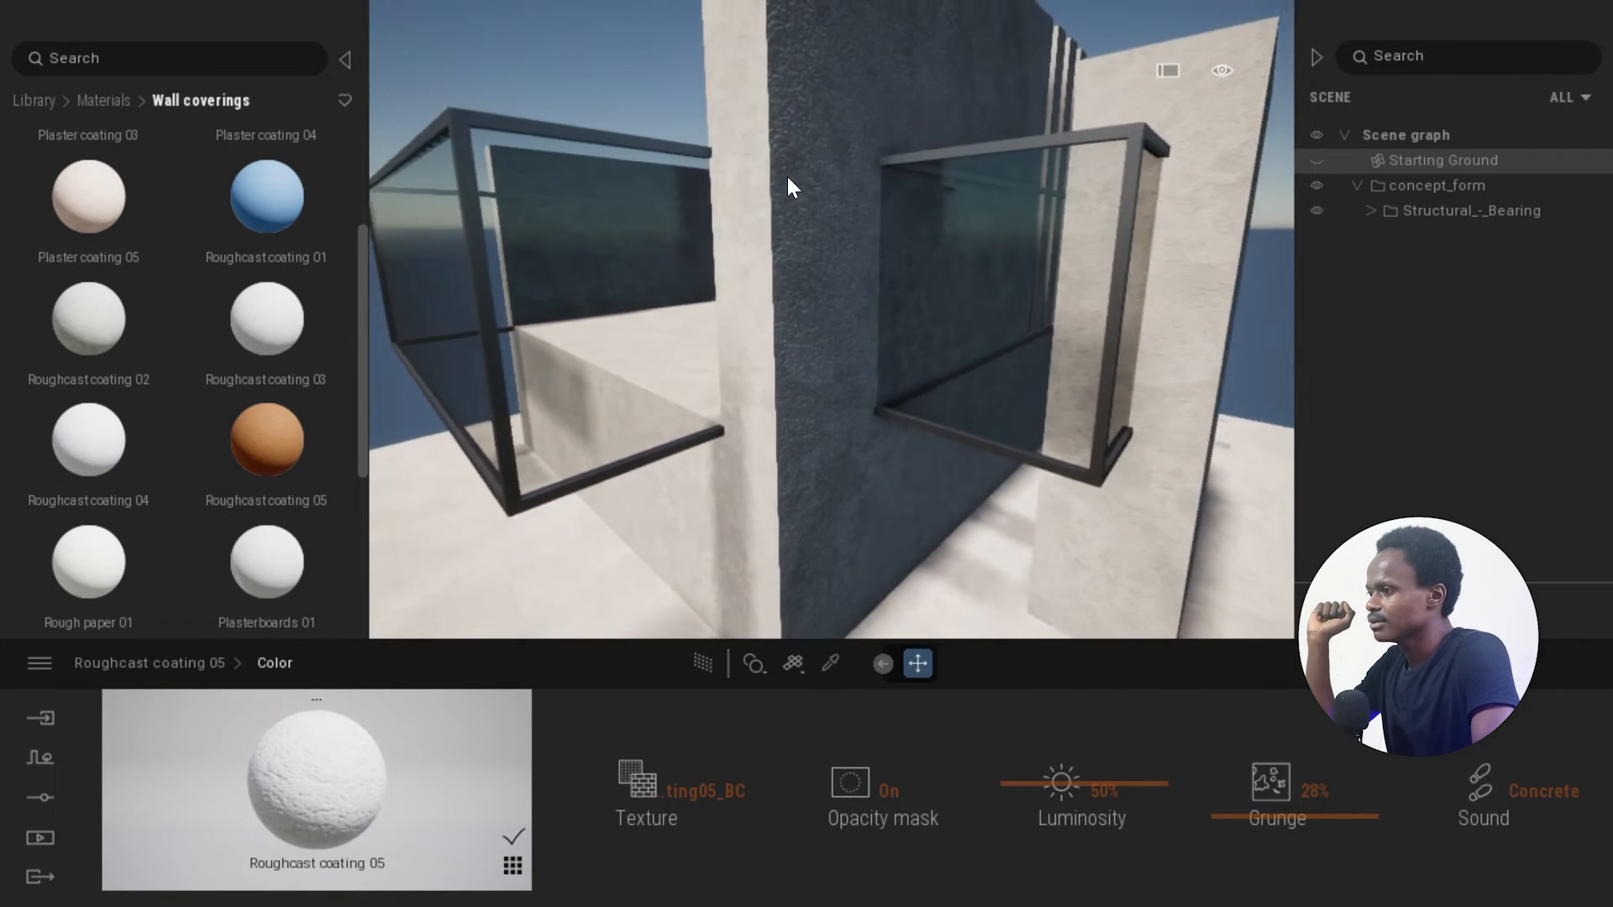
right_drag(788, 177, 781, 236)
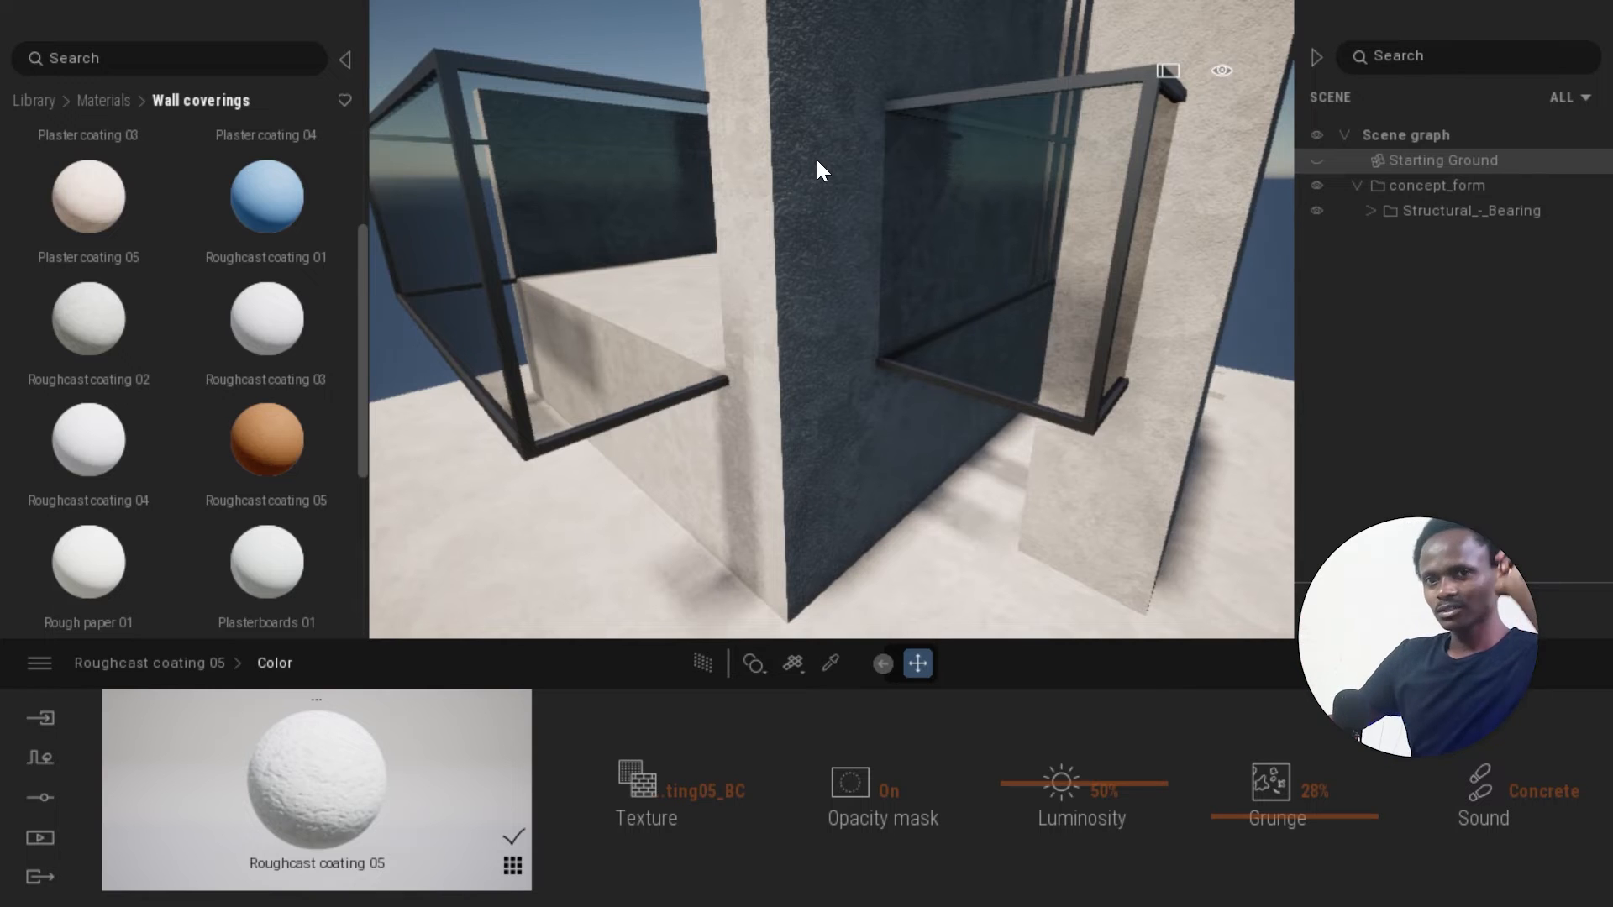
drag(1235, 814, 1238, 816)
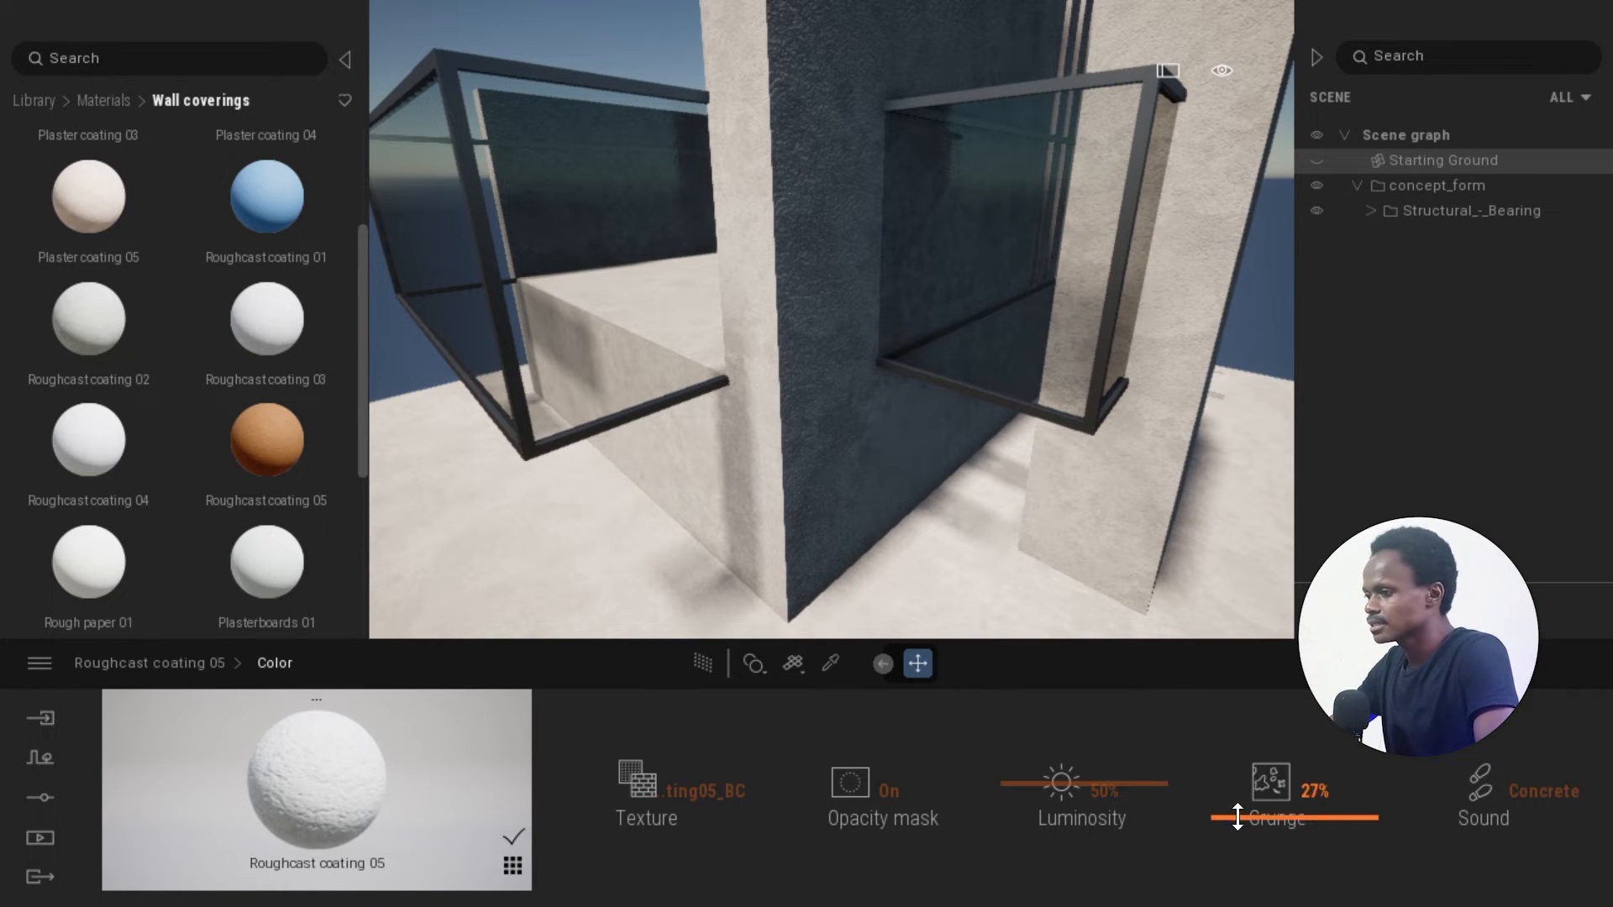
click(179, 668)
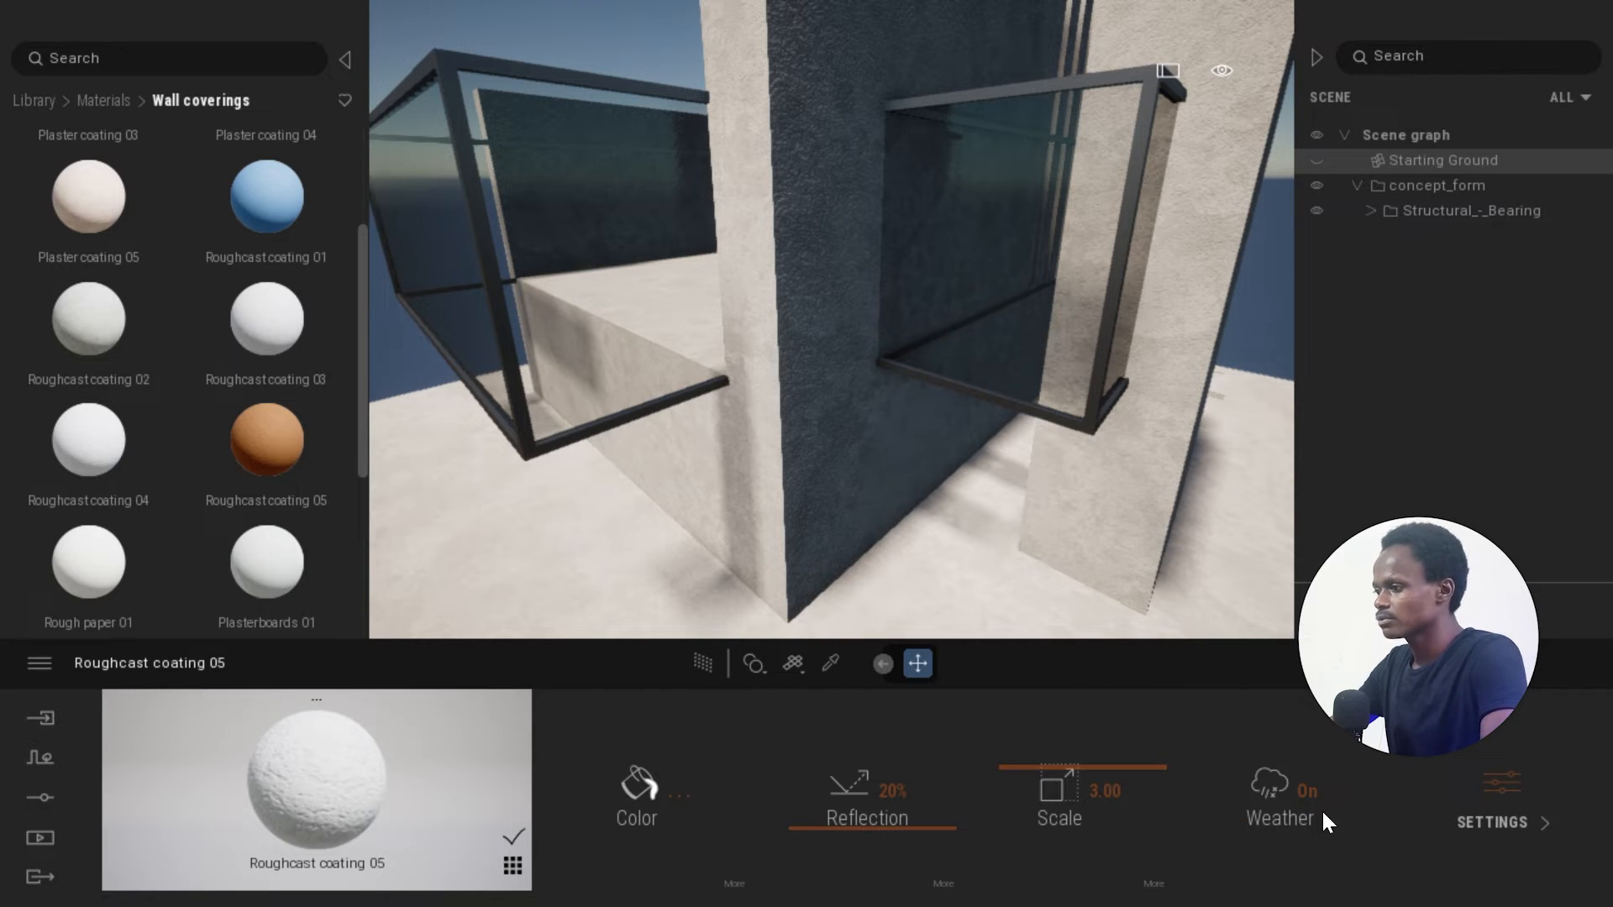
click(1491, 777)
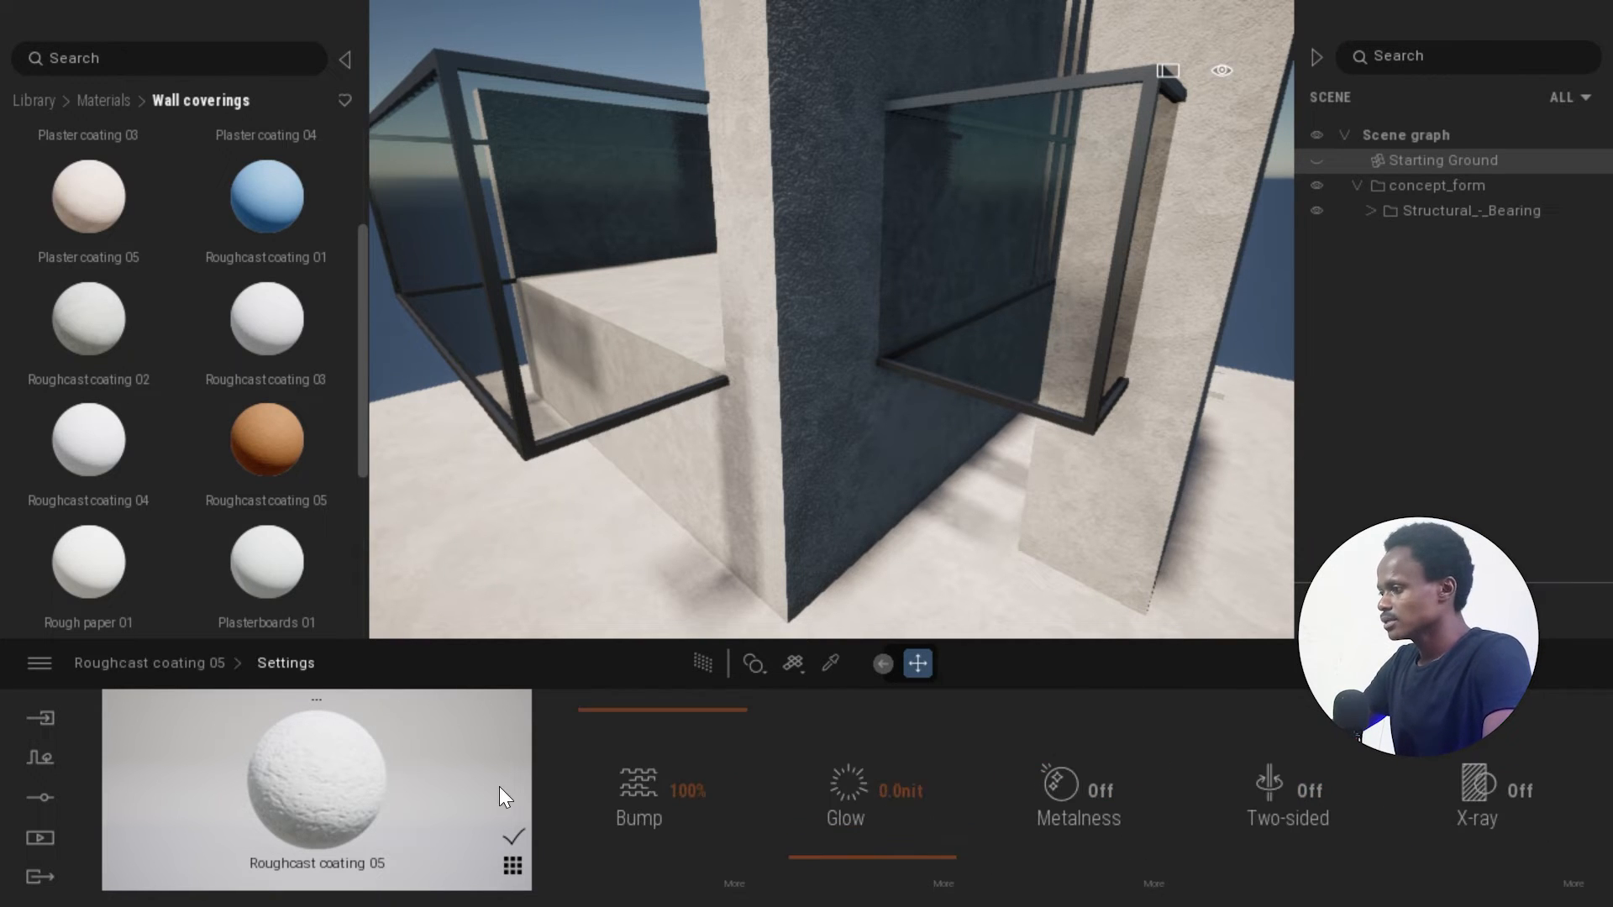
click(175, 663)
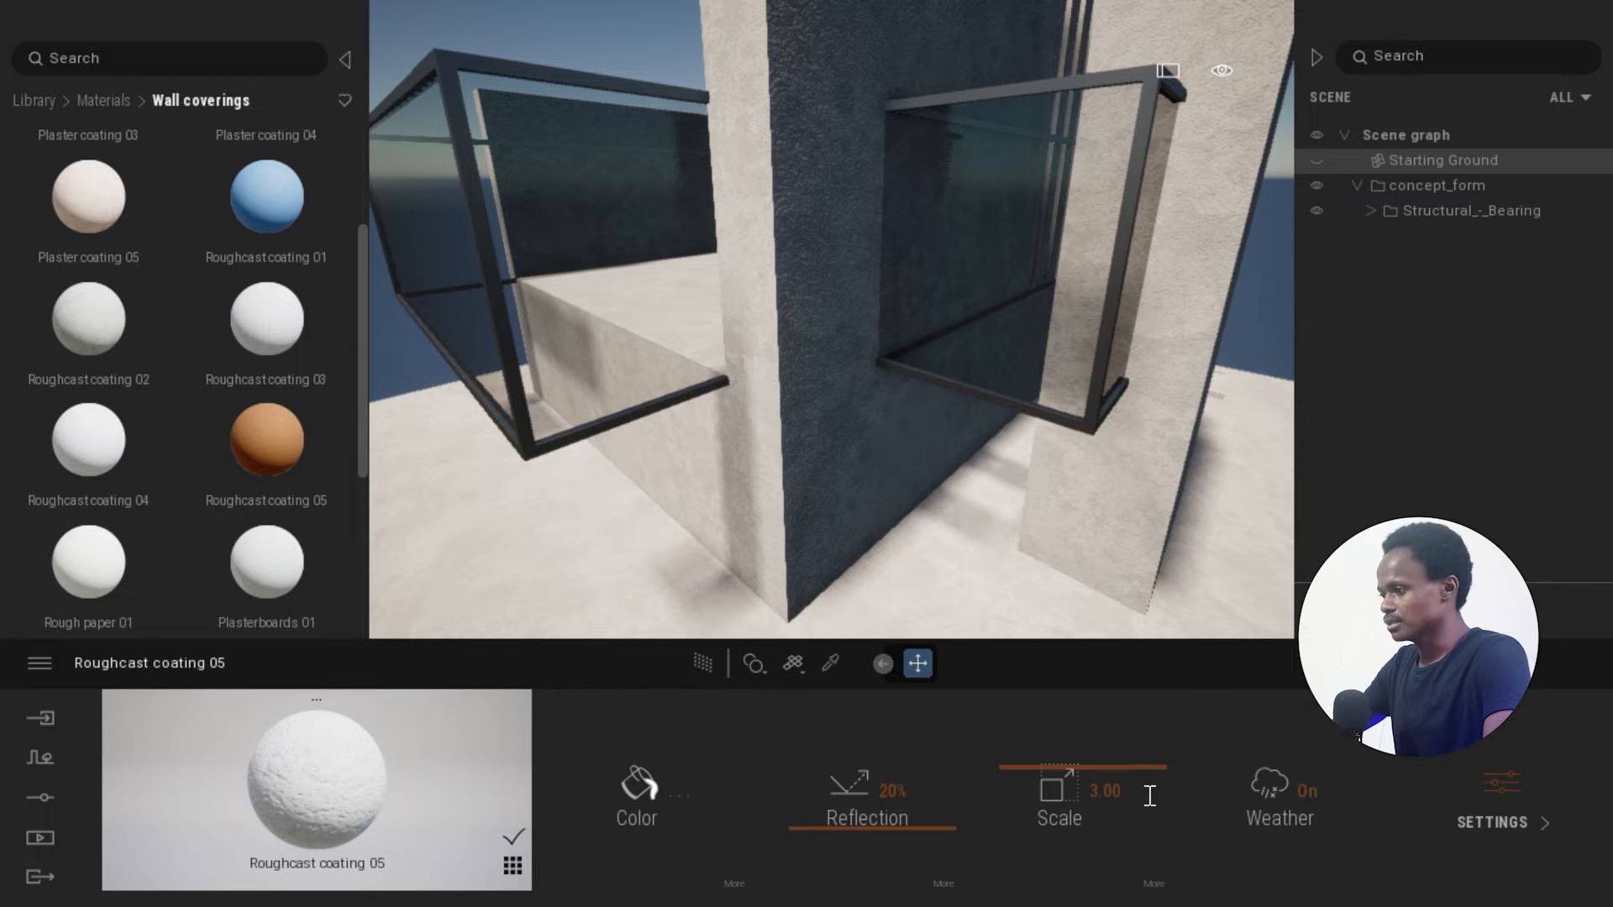
Open the Bushes category of the vegetation library and find a shrub for the square planter in front of the tall wall.
scroll(1033, 466, down, 5)
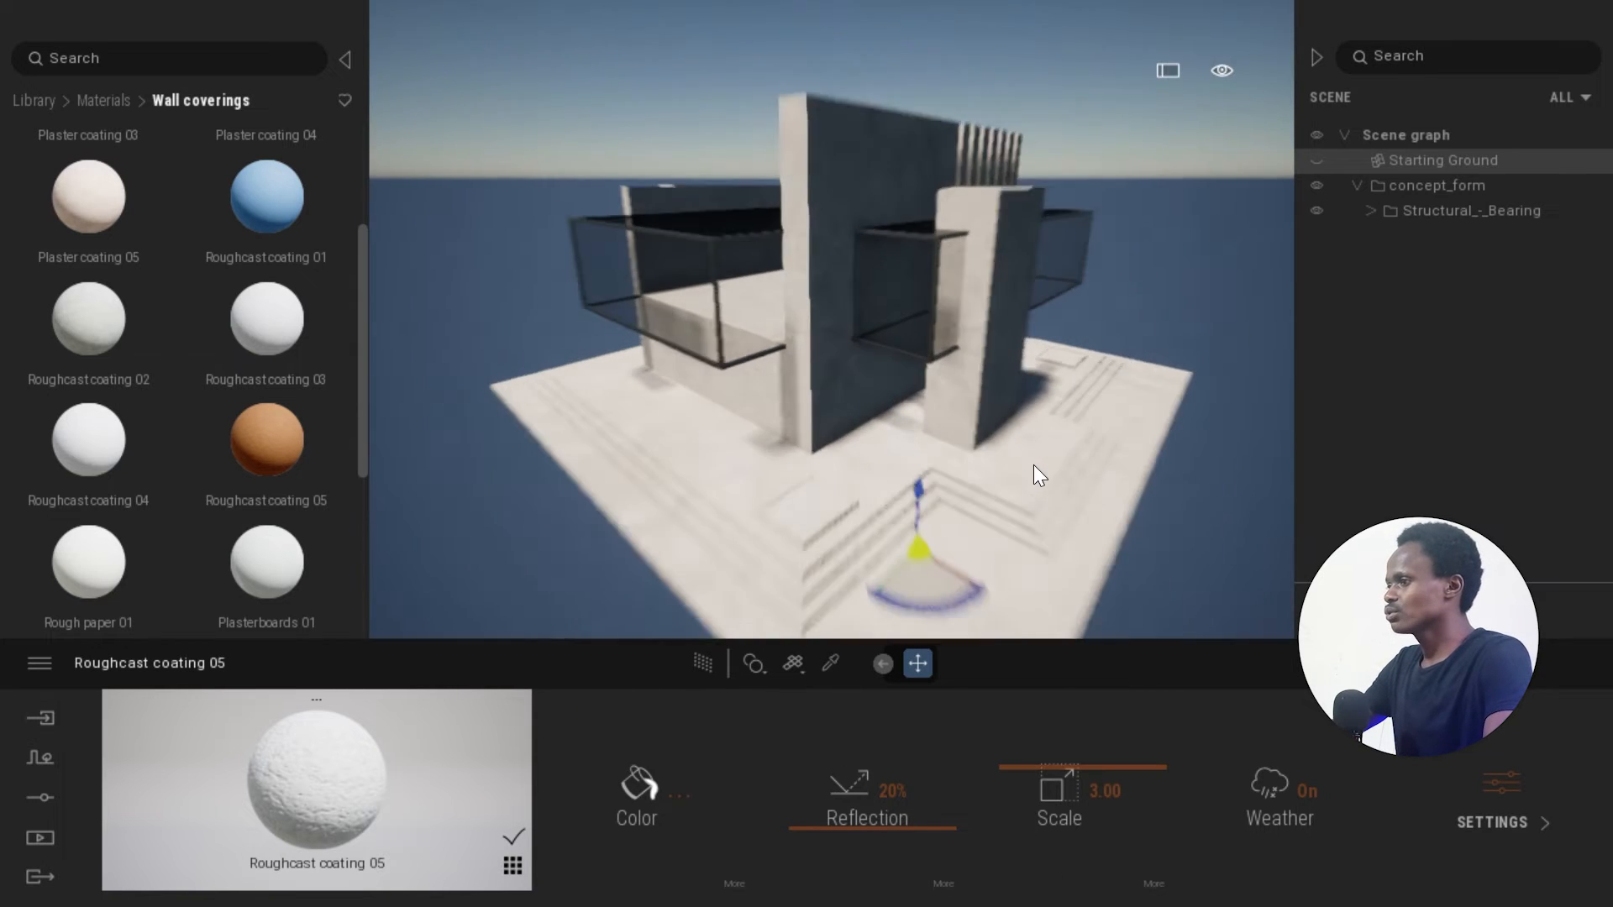
right_drag(1020, 480, 890, 471)
right_drag(850, 514, 1049, 410)
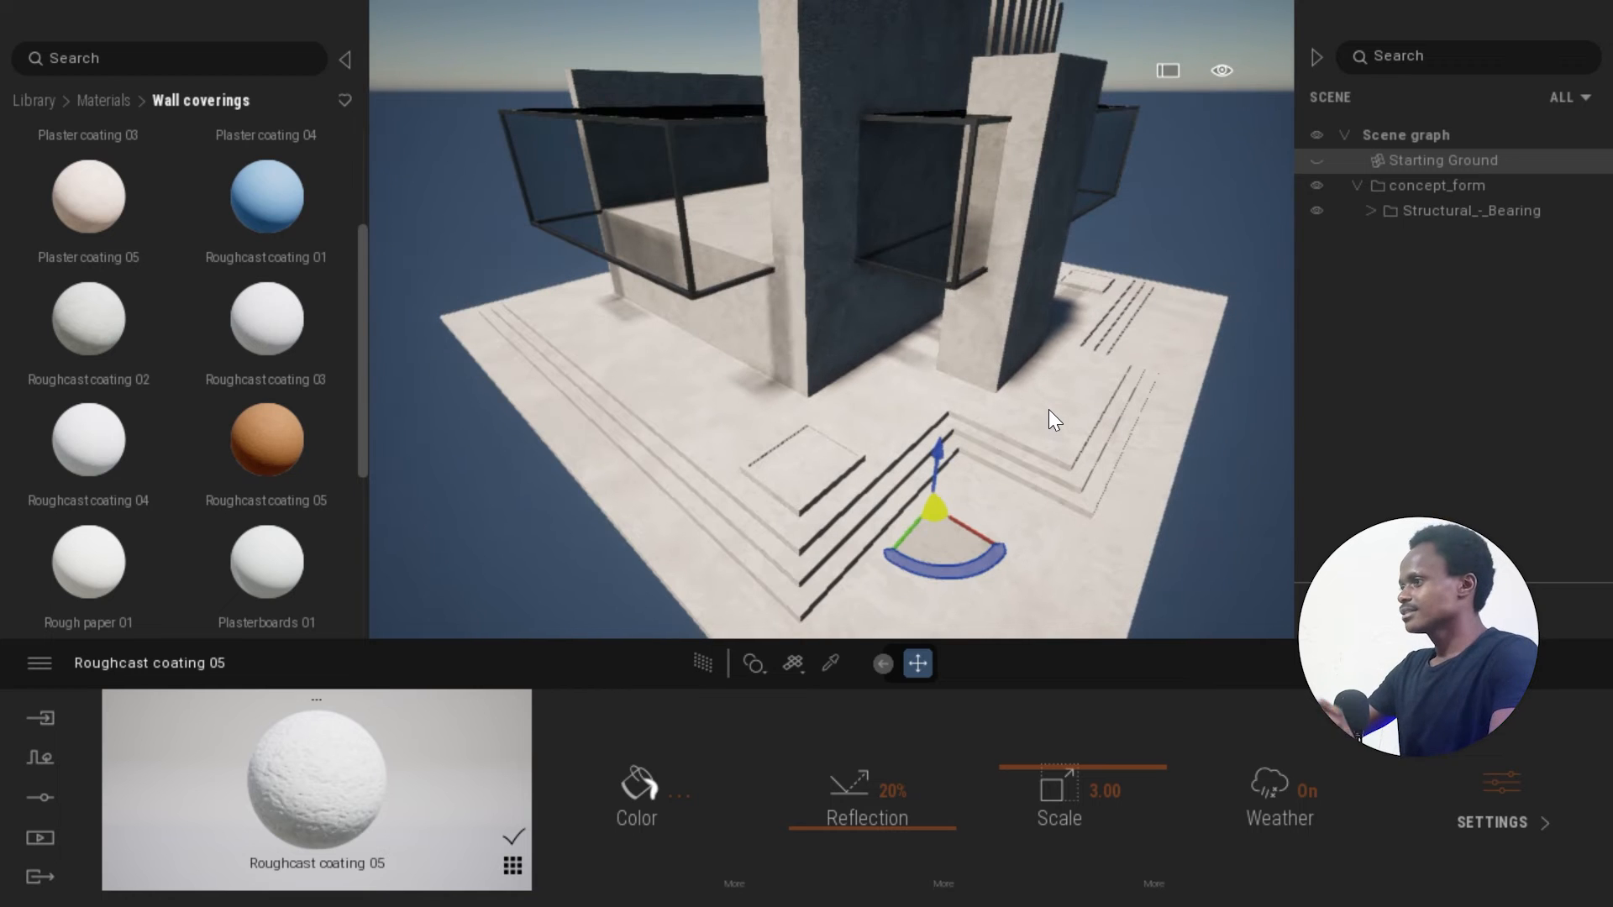
scroll(1025, 472, up, 3)
right_drag(1005, 348, 915, 373)
scroll(778, 435, up, 4)
scroll(947, 336, down, 2)
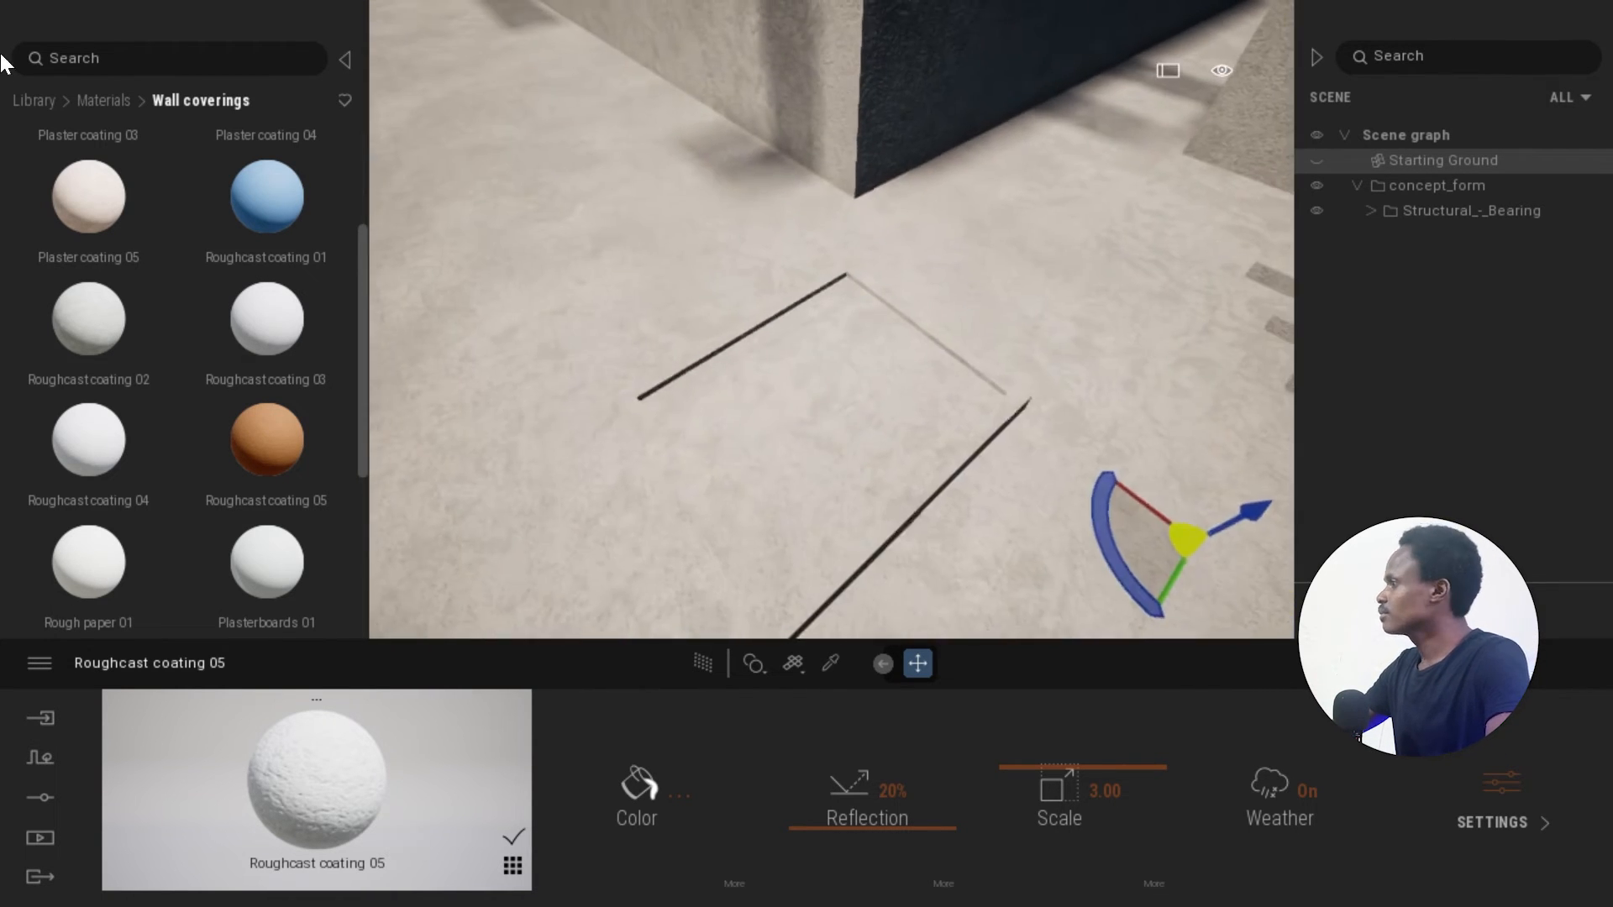
click(52, 104)
click(270, 183)
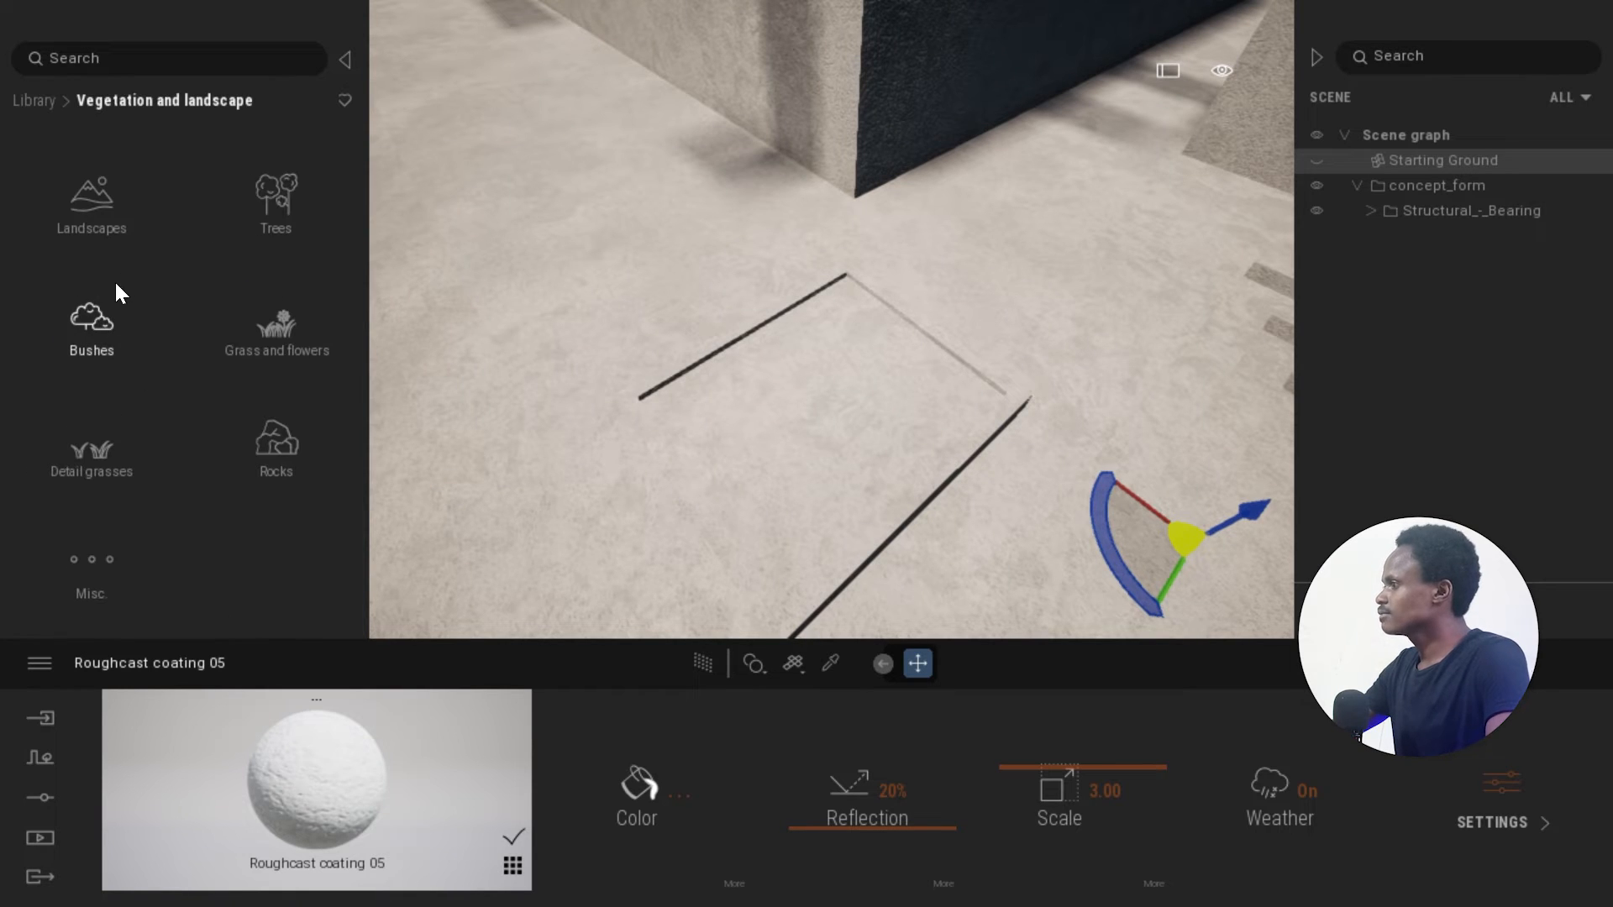
click(99, 338)
scroll(277, 252, down, 3)
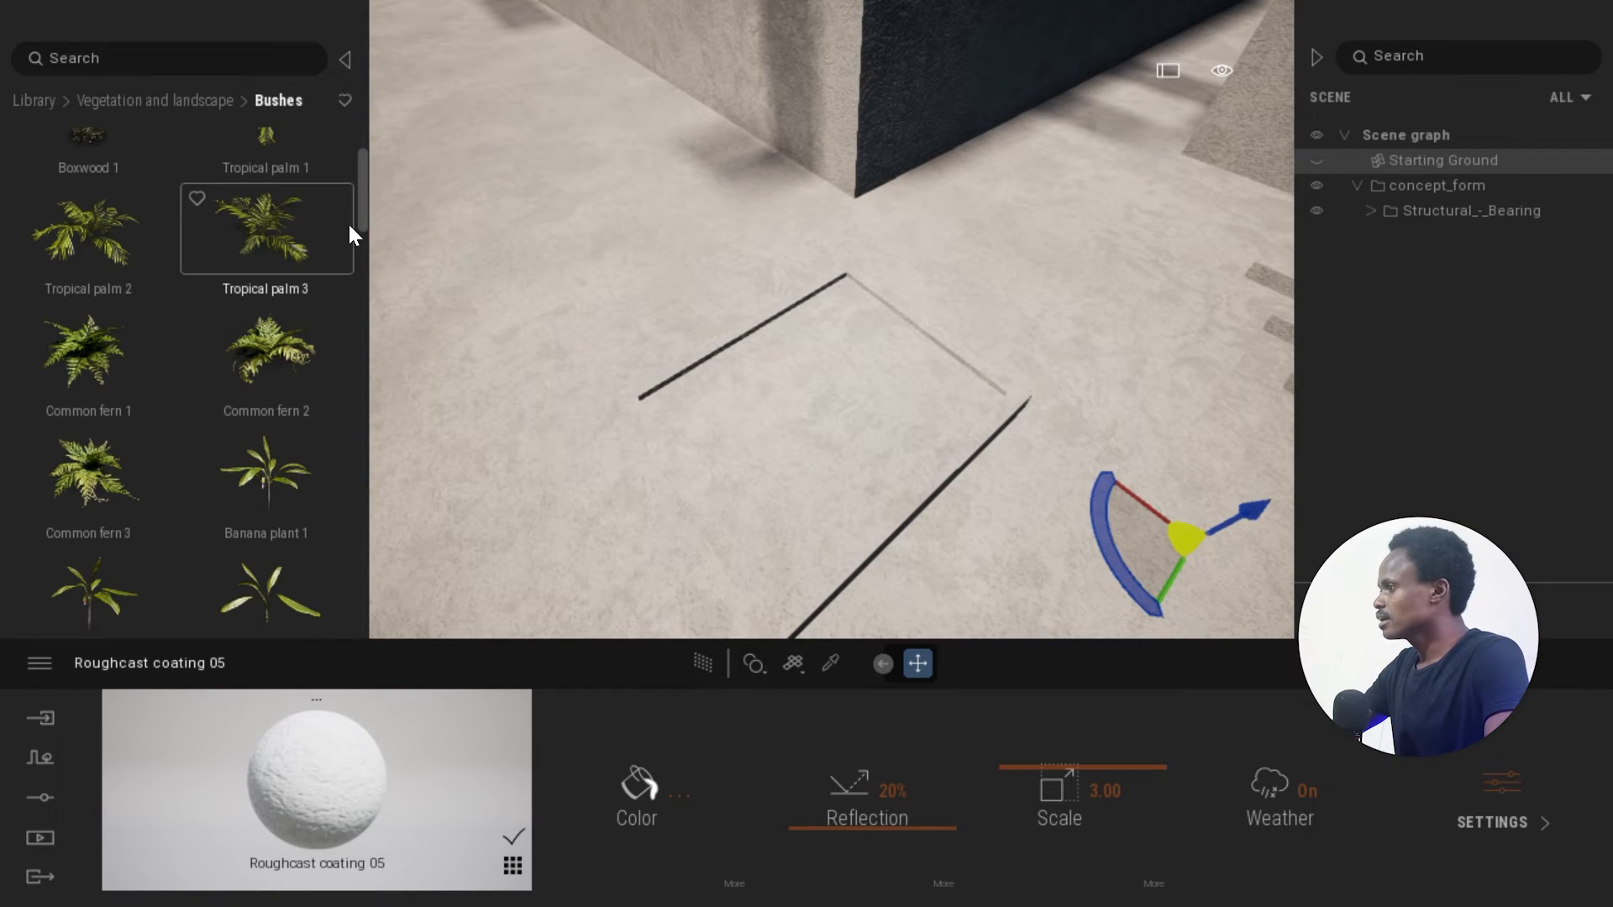
drag(363, 214, 357, 630)
scroll(163, 374, up, 2)
scroll(168, 374, down, 1)
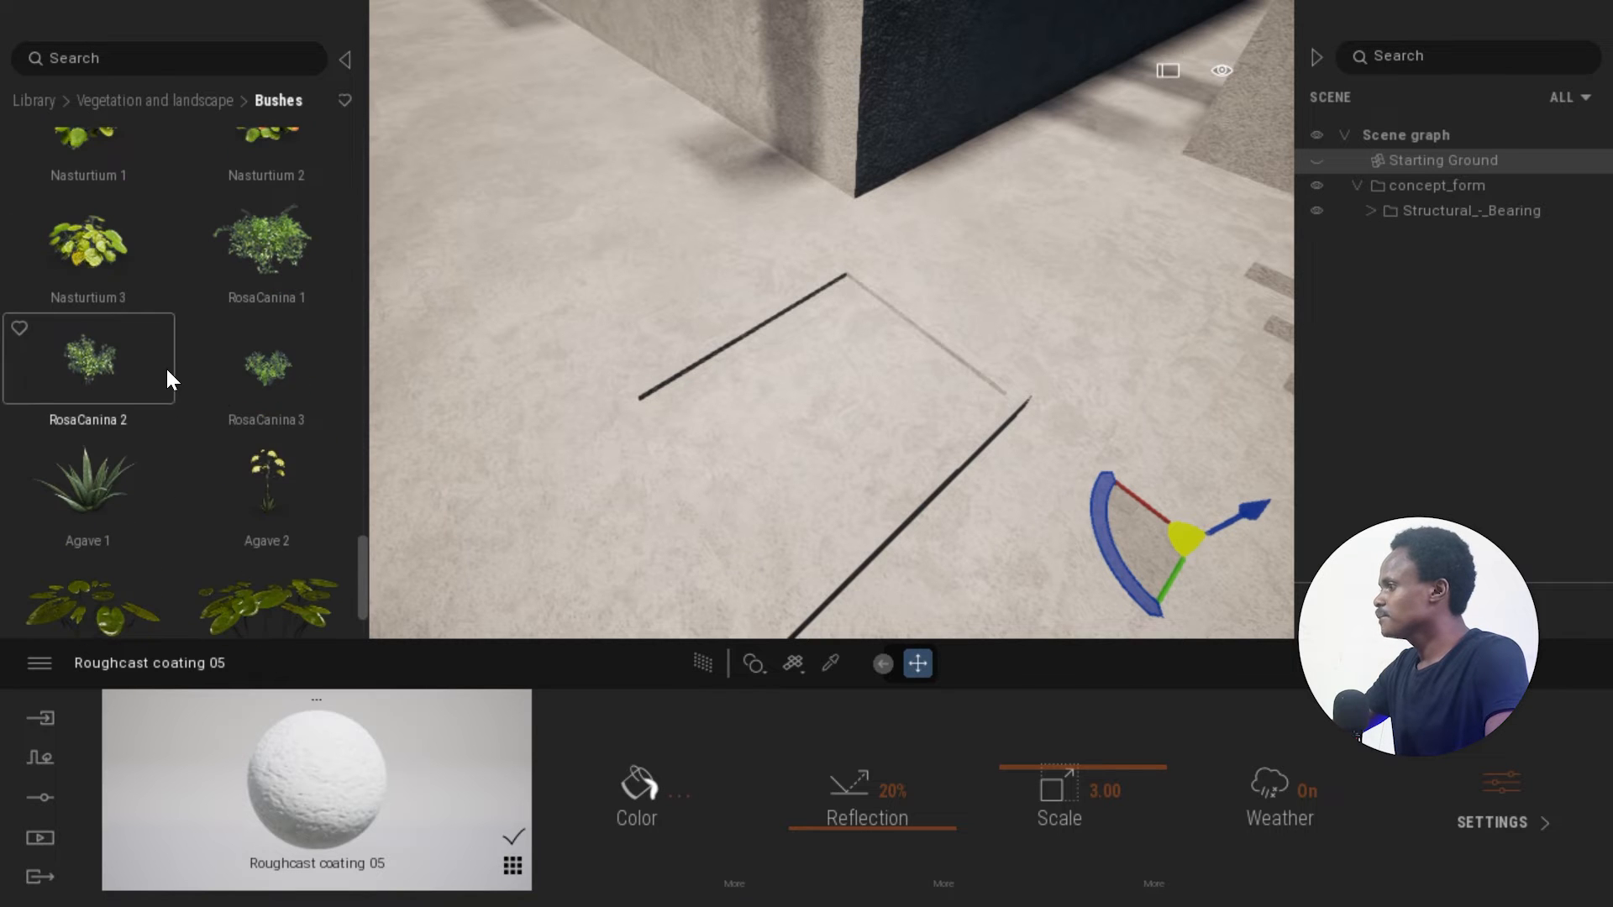
Fill the square planter in front of the tall wall with RosaCanina 2 bushes.
click(80, 363)
mouse_move(856, 394)
mouse_down()
mouse_move(643, 440)
mouse_move(795, 345)
mouse_move(845, 341)
mouse_move(968, 435)
mouse_move(897, 521)
mouse_move(879, 388)
mouse_move(753, 410)
mouse_move(790, 489)
mouse_move(860, 474)
mouse_up()
click(844, 444)
click(821, 386)
click(855, 388)
click(884, 389)
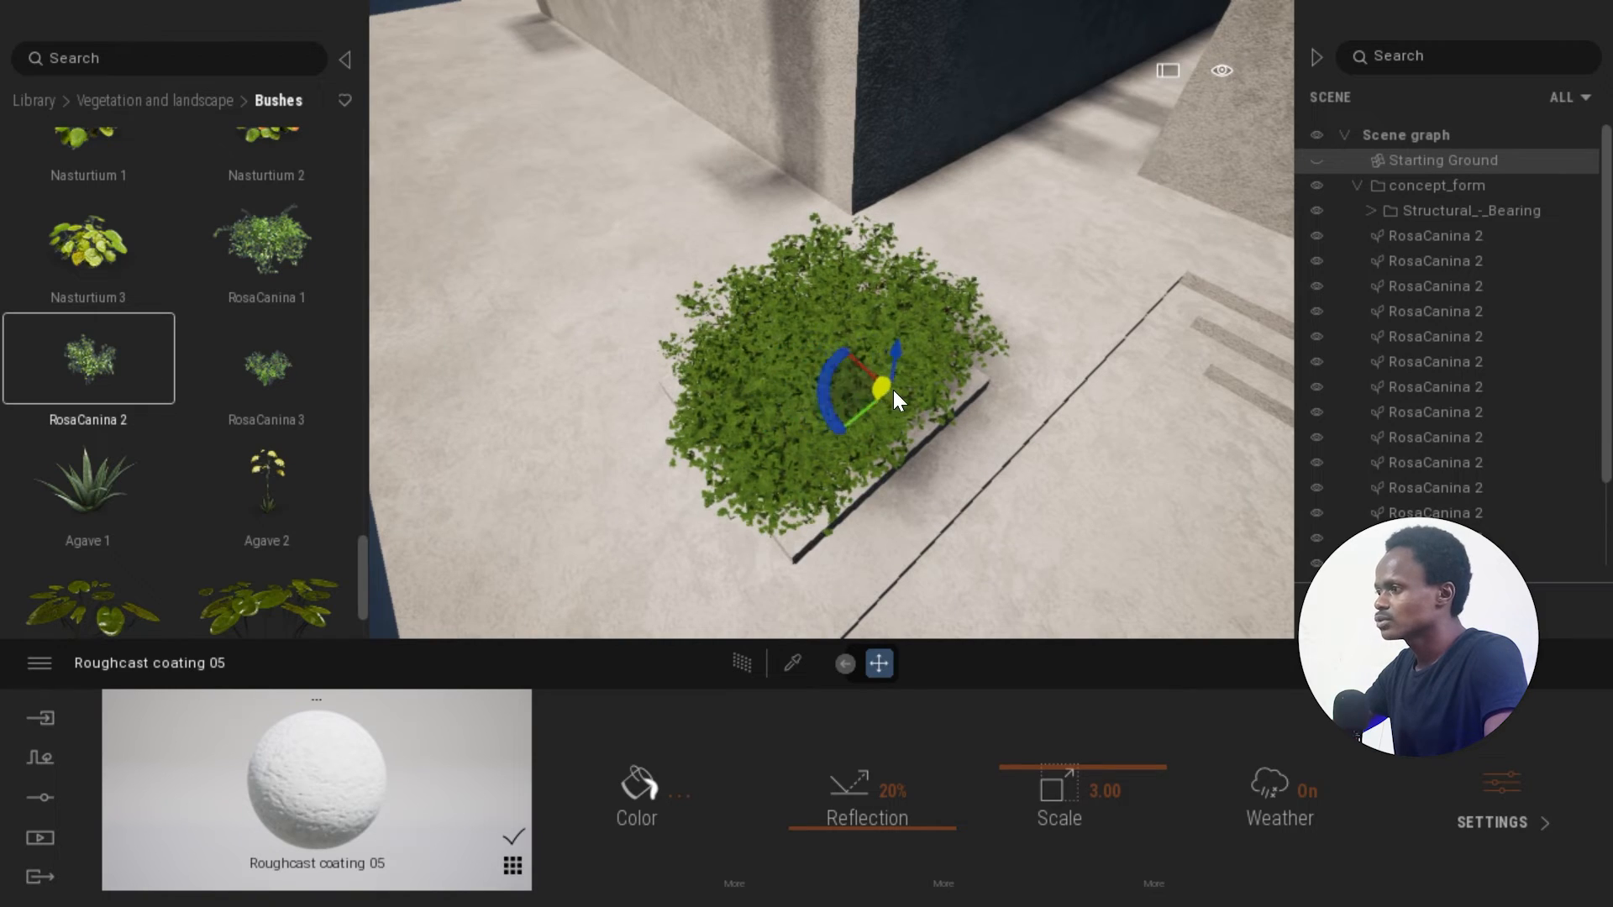
click(894, 390)
Plant RosaCanina 2 bushes around the second square planter, beside the steps and below the glass box.
scroll(755, 331, down, 5)
scroll(914, 310, down, 3)
shift+middle_drag(914, 310, 615, 178)
scroll(819, 214, up, 5)
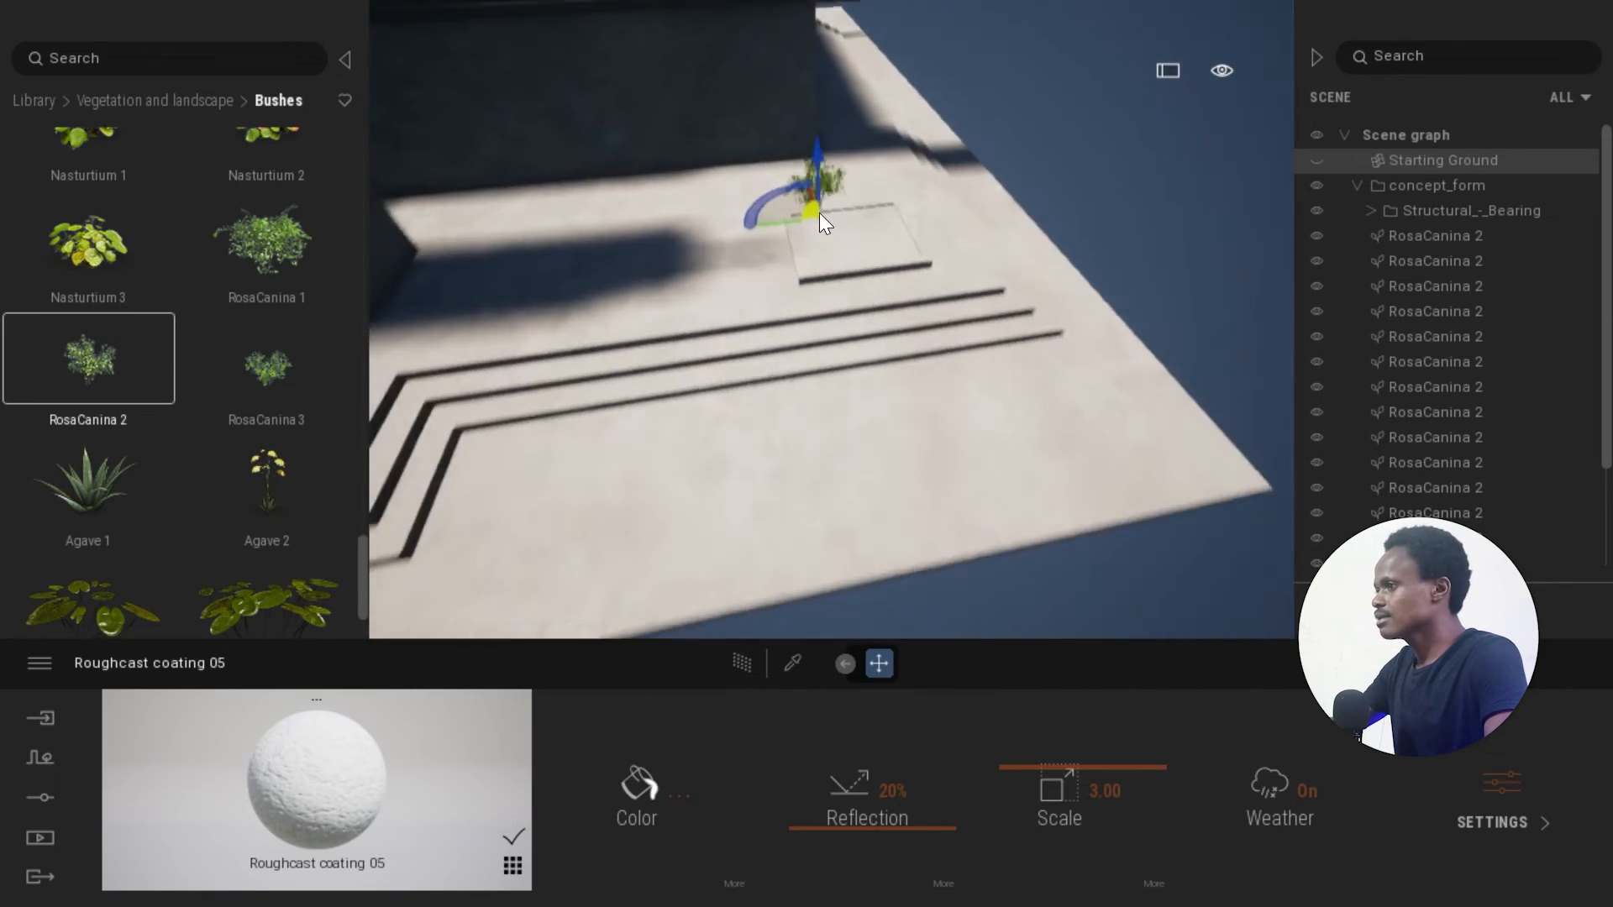
middle_drag(882, 422, 882, 488)
click(820, 445)
click(788, 486)
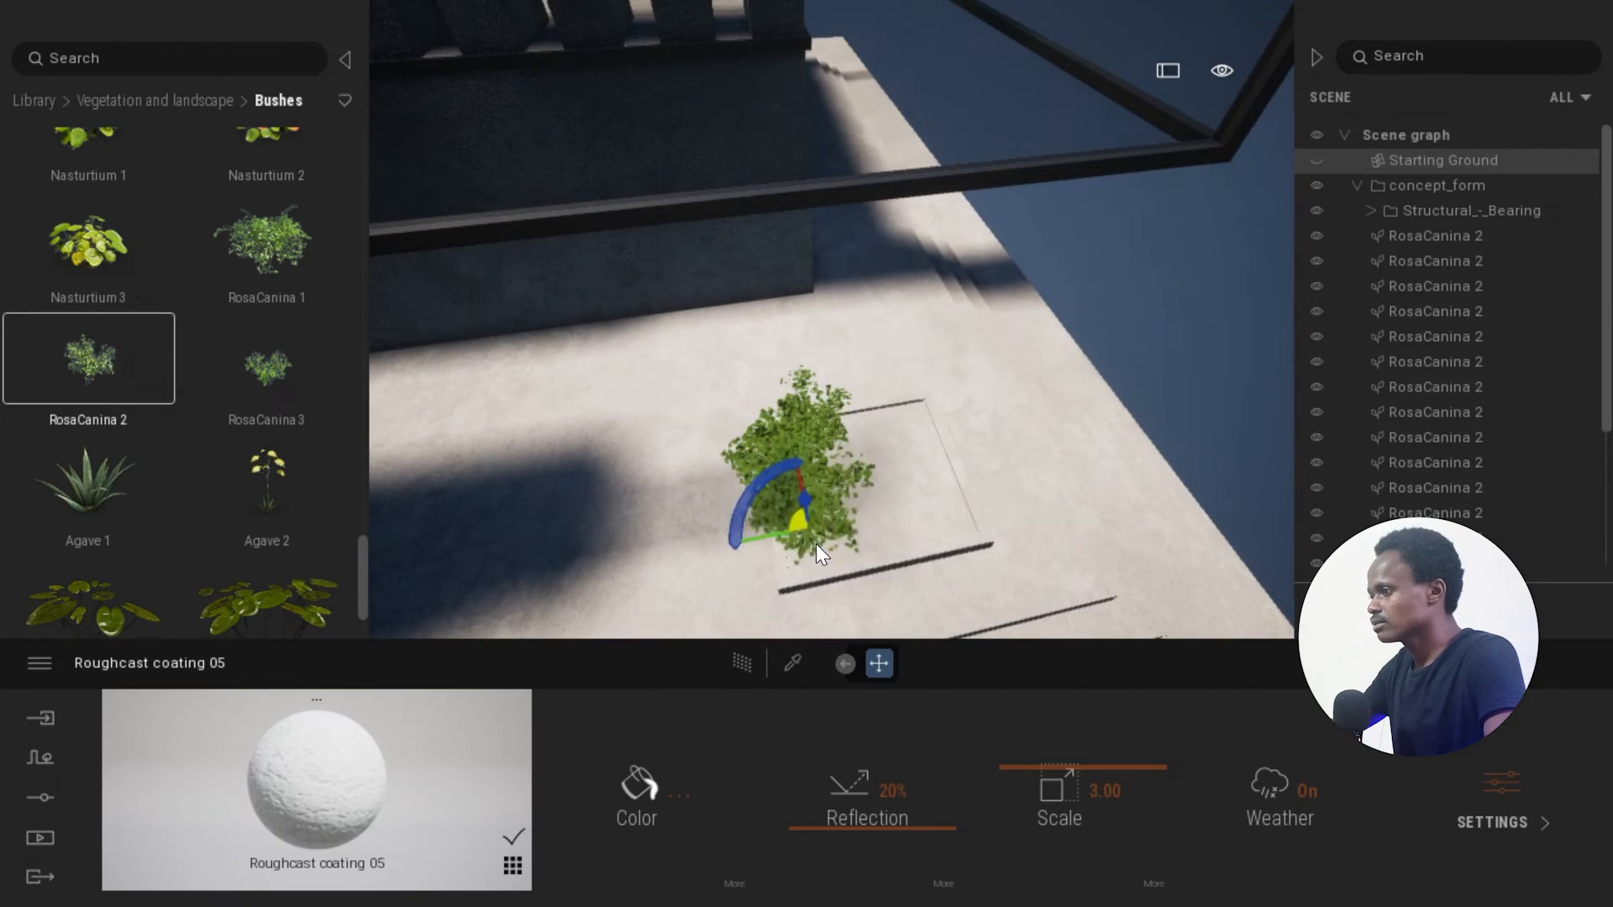
click(815, 543)
click(894, 542)
click(947, 514)
click(929, 482)
click(909, 448)
click(881, 435)
click(794, 512)
click(853, 466)
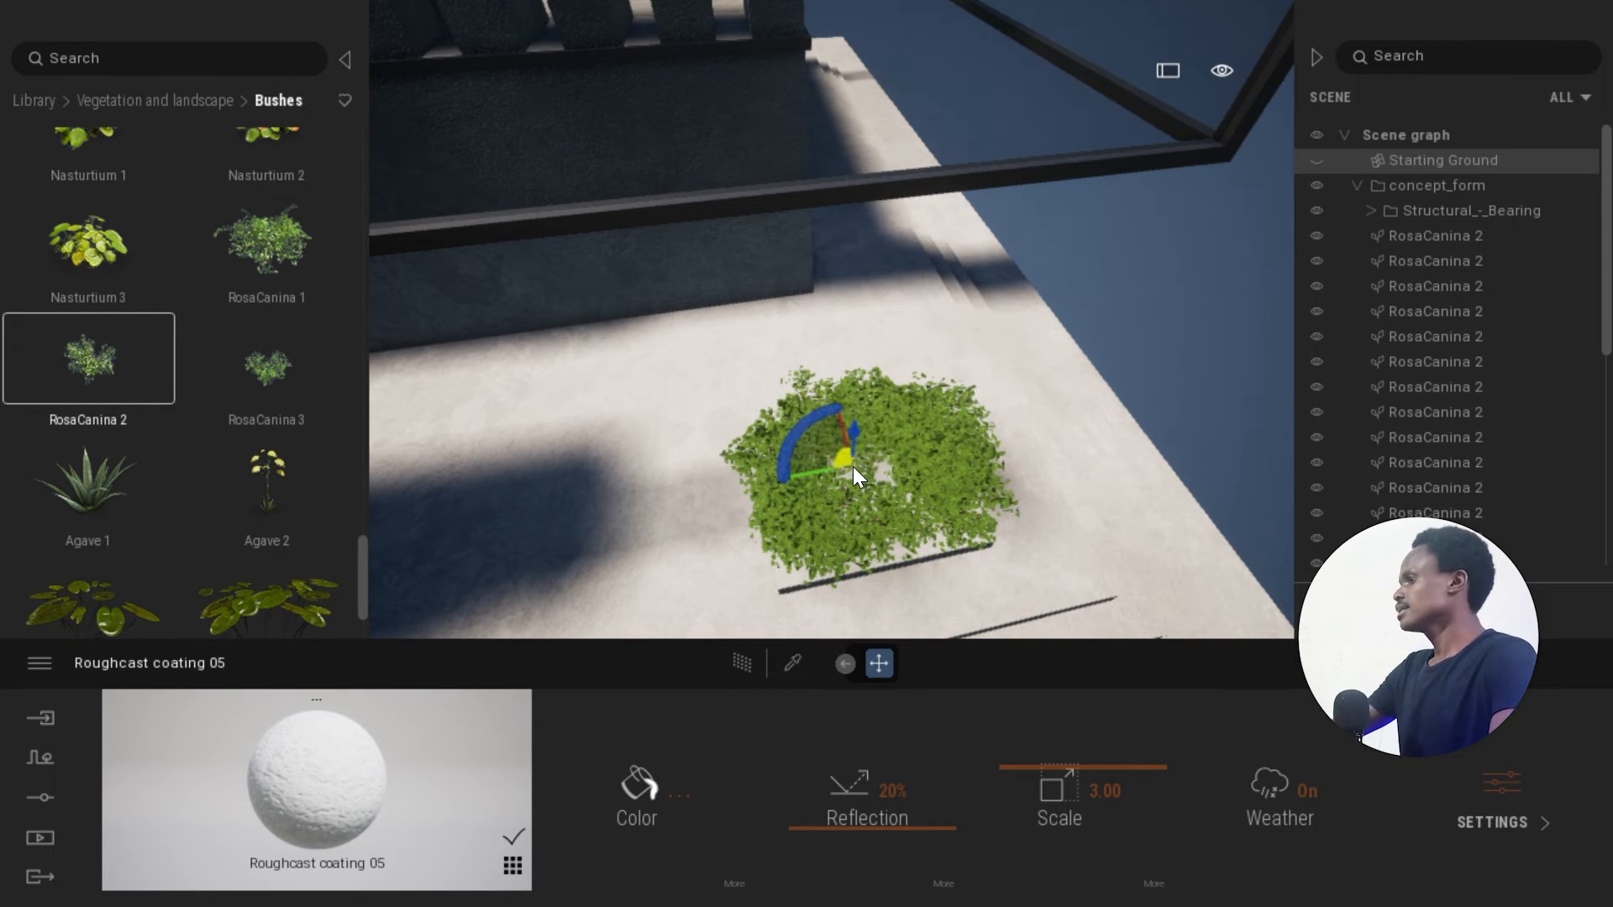
Place a Vine maple from the Trees category in the middle of the second planter's bushes.
scroll(186, 327, up, 3)
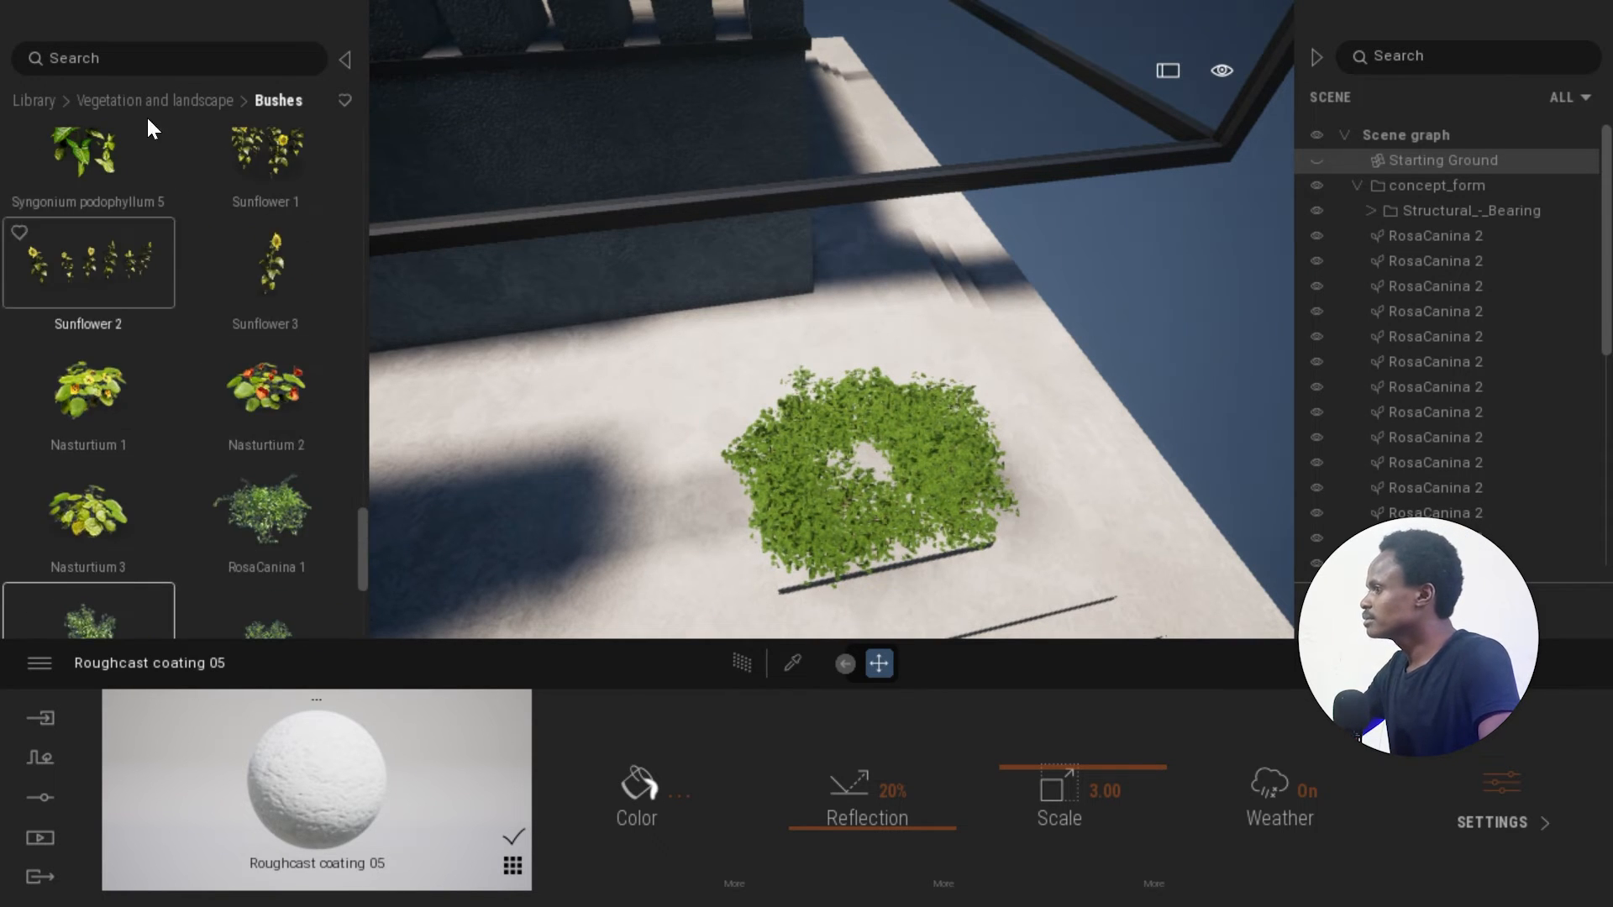
click(189, 100)
click(286, 199)
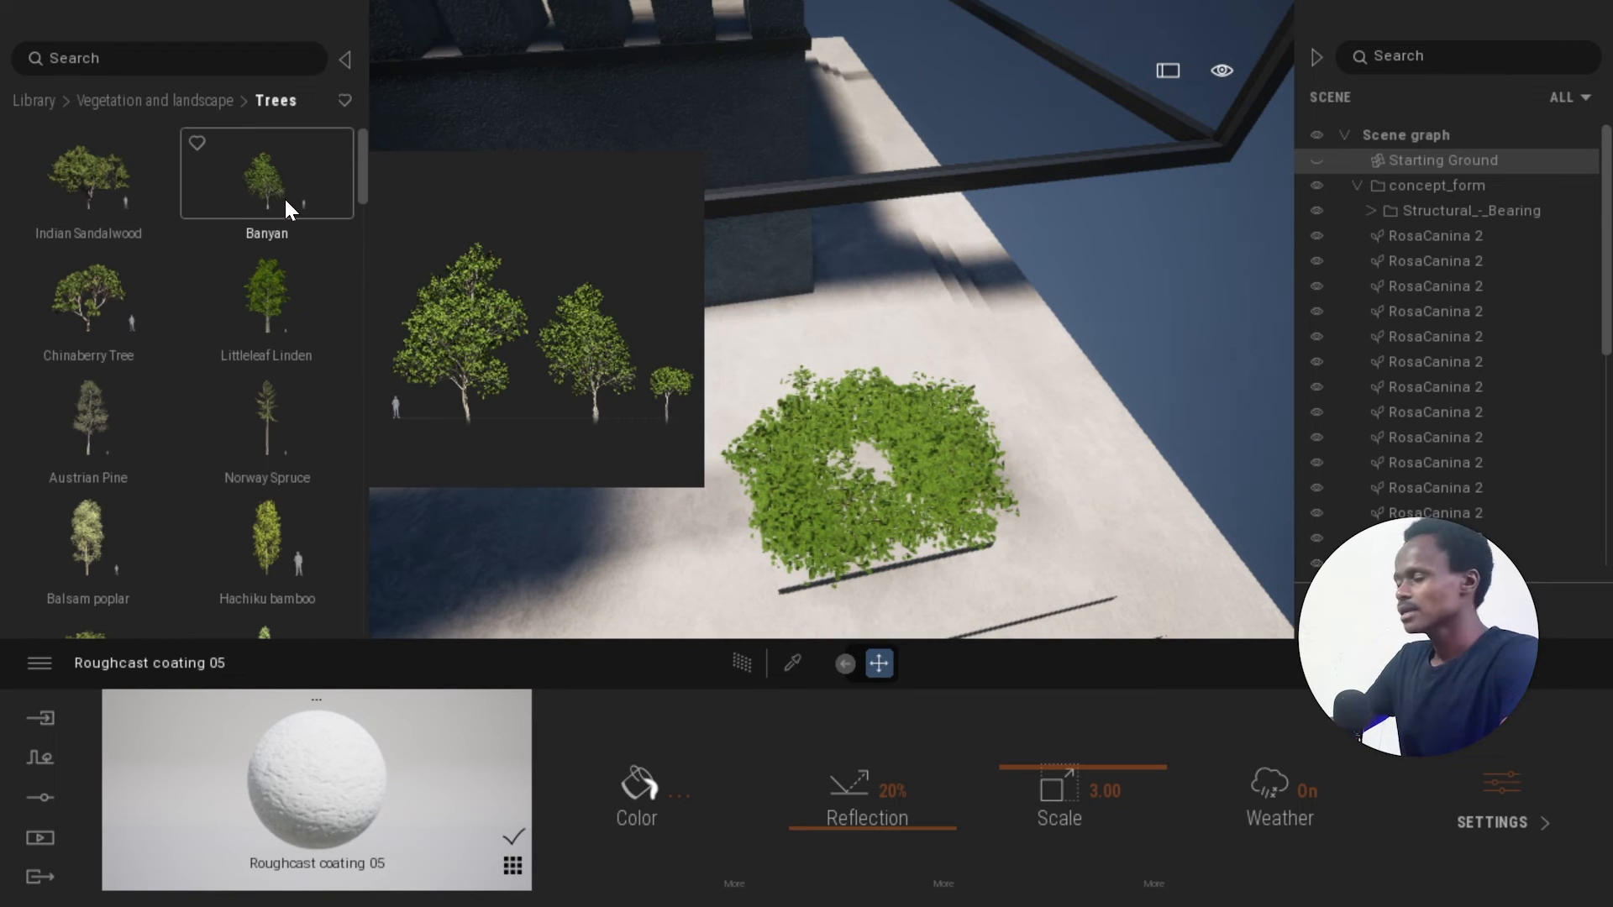
scroll(205, 431, down, 5)
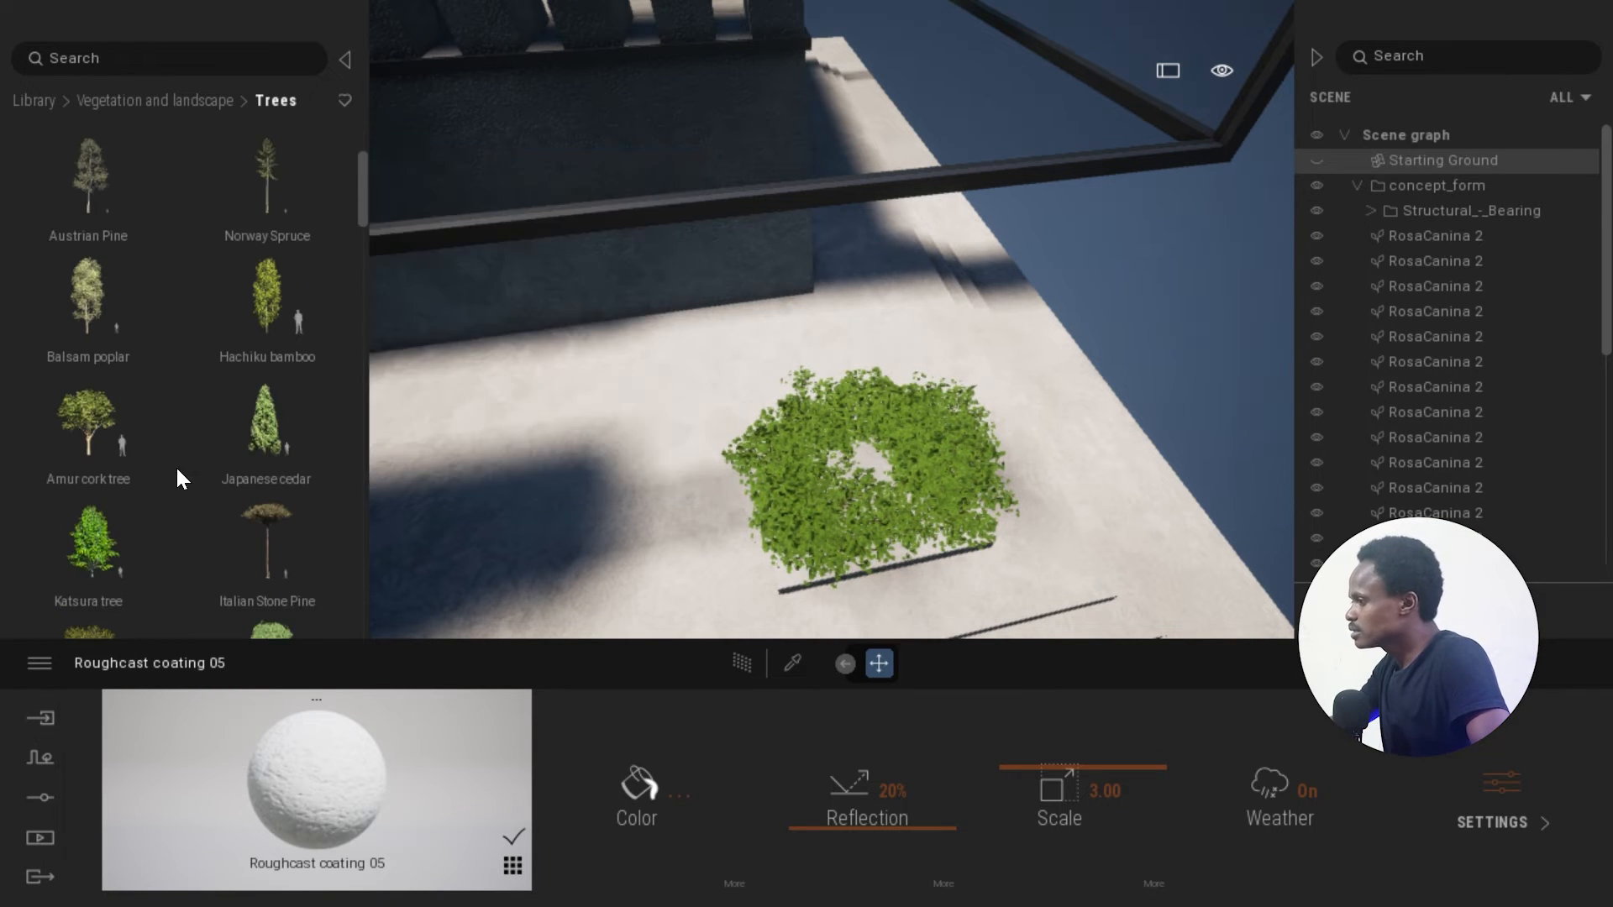
scroll(78, 487, down, 10)
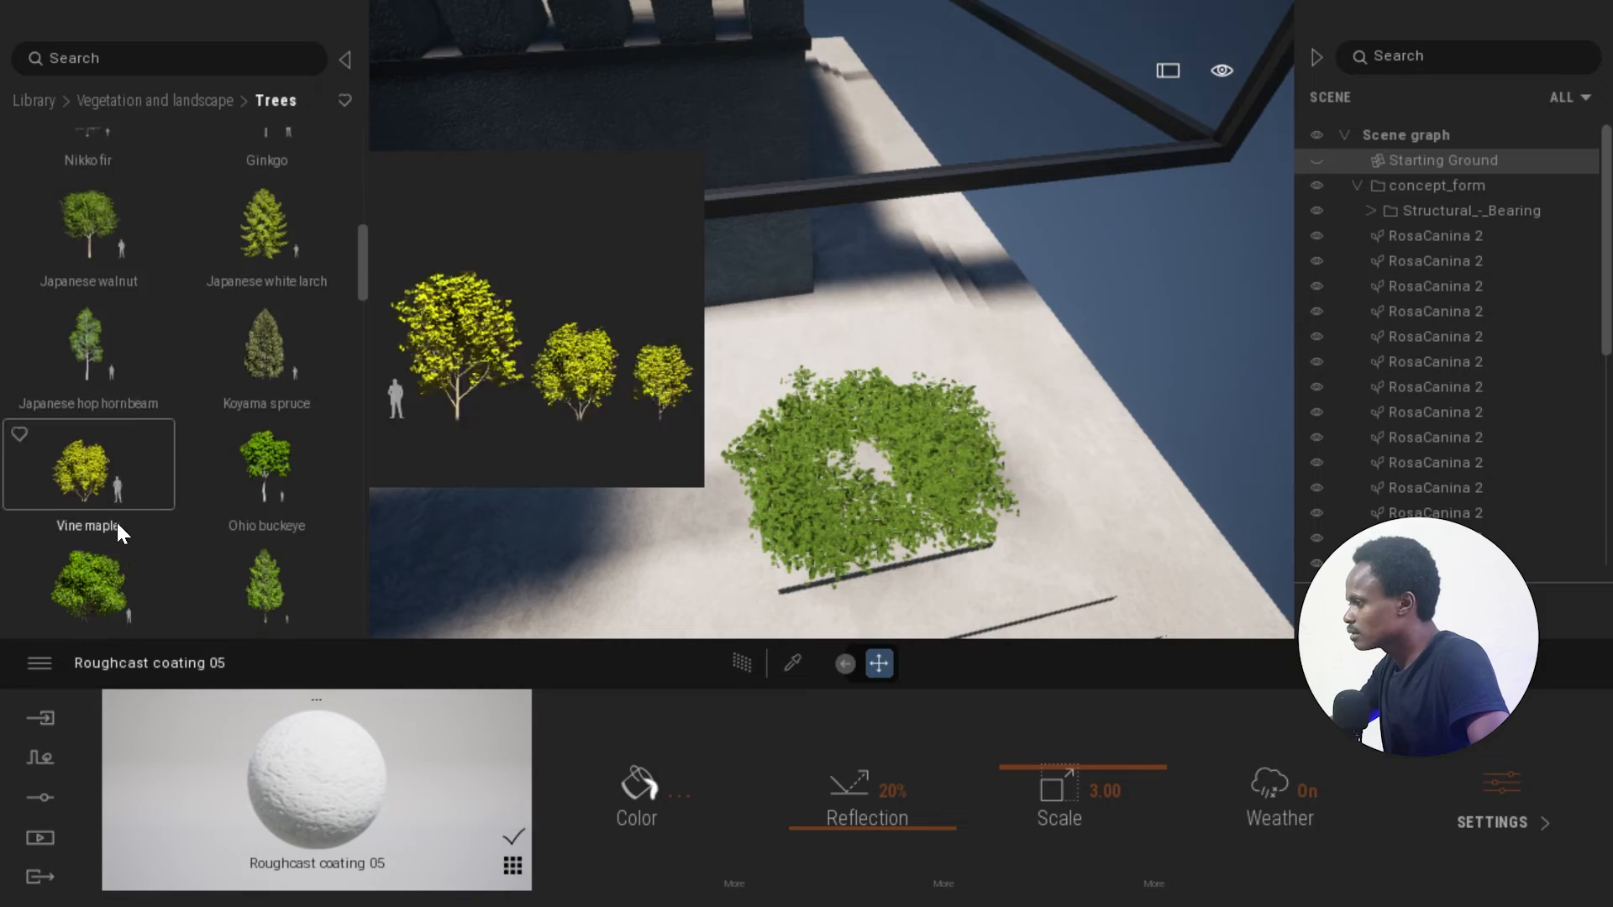
drag(78, 415, 885, 466)
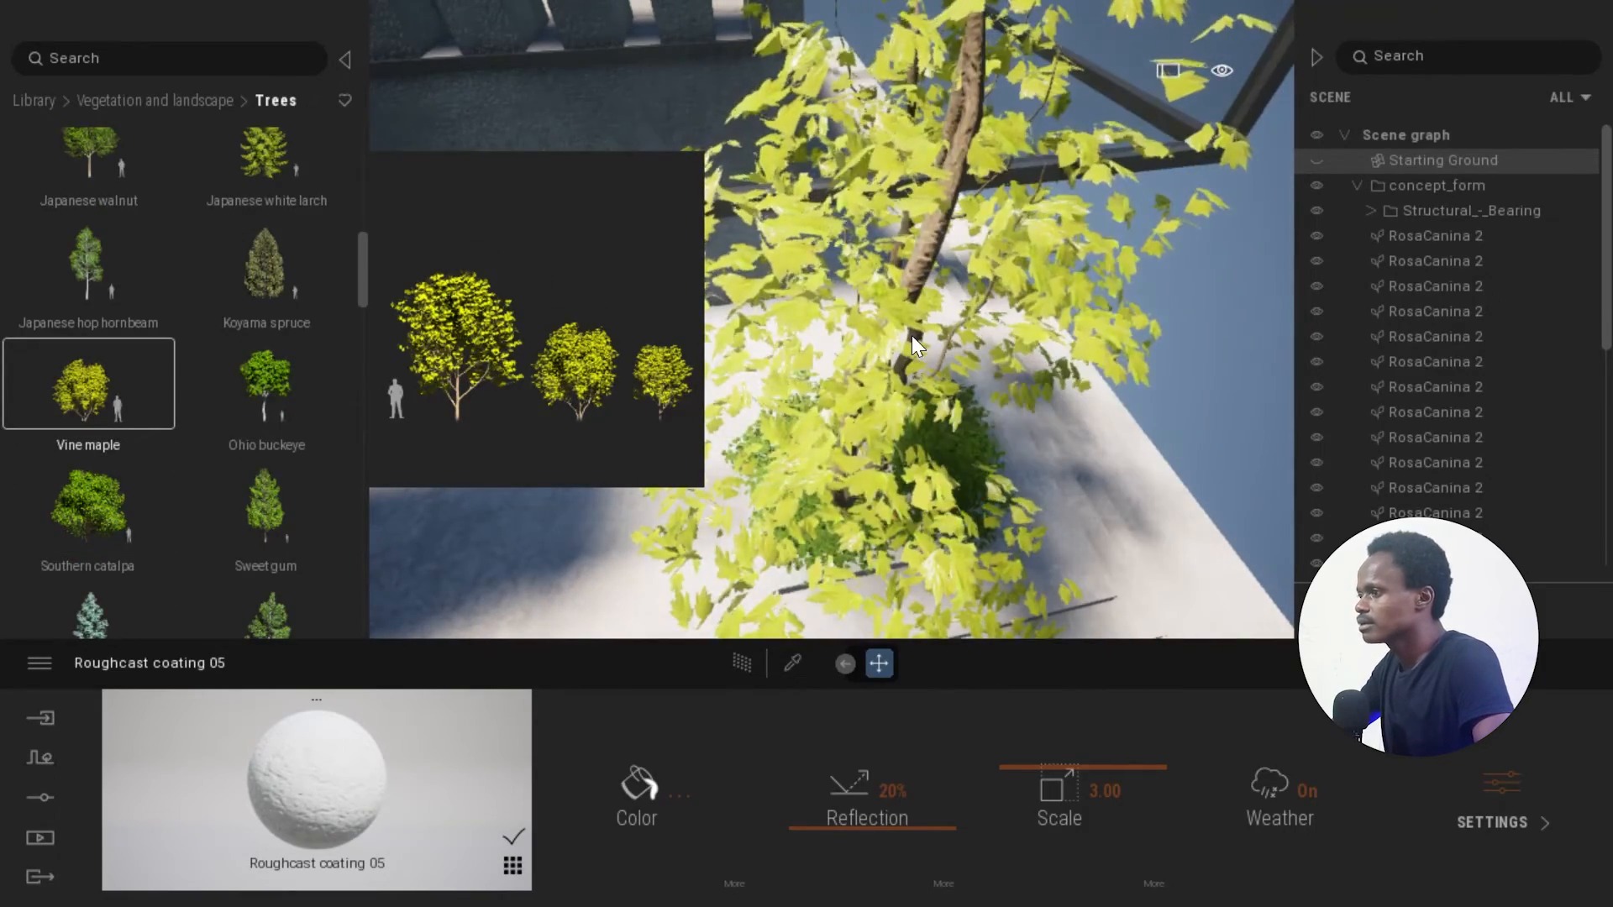
Reduce the Vine maple's age to 0% and check its size against the planter and glass box.
scroll(1152, 443, down, 5)
right_drag(1007, 446, 709, 468)
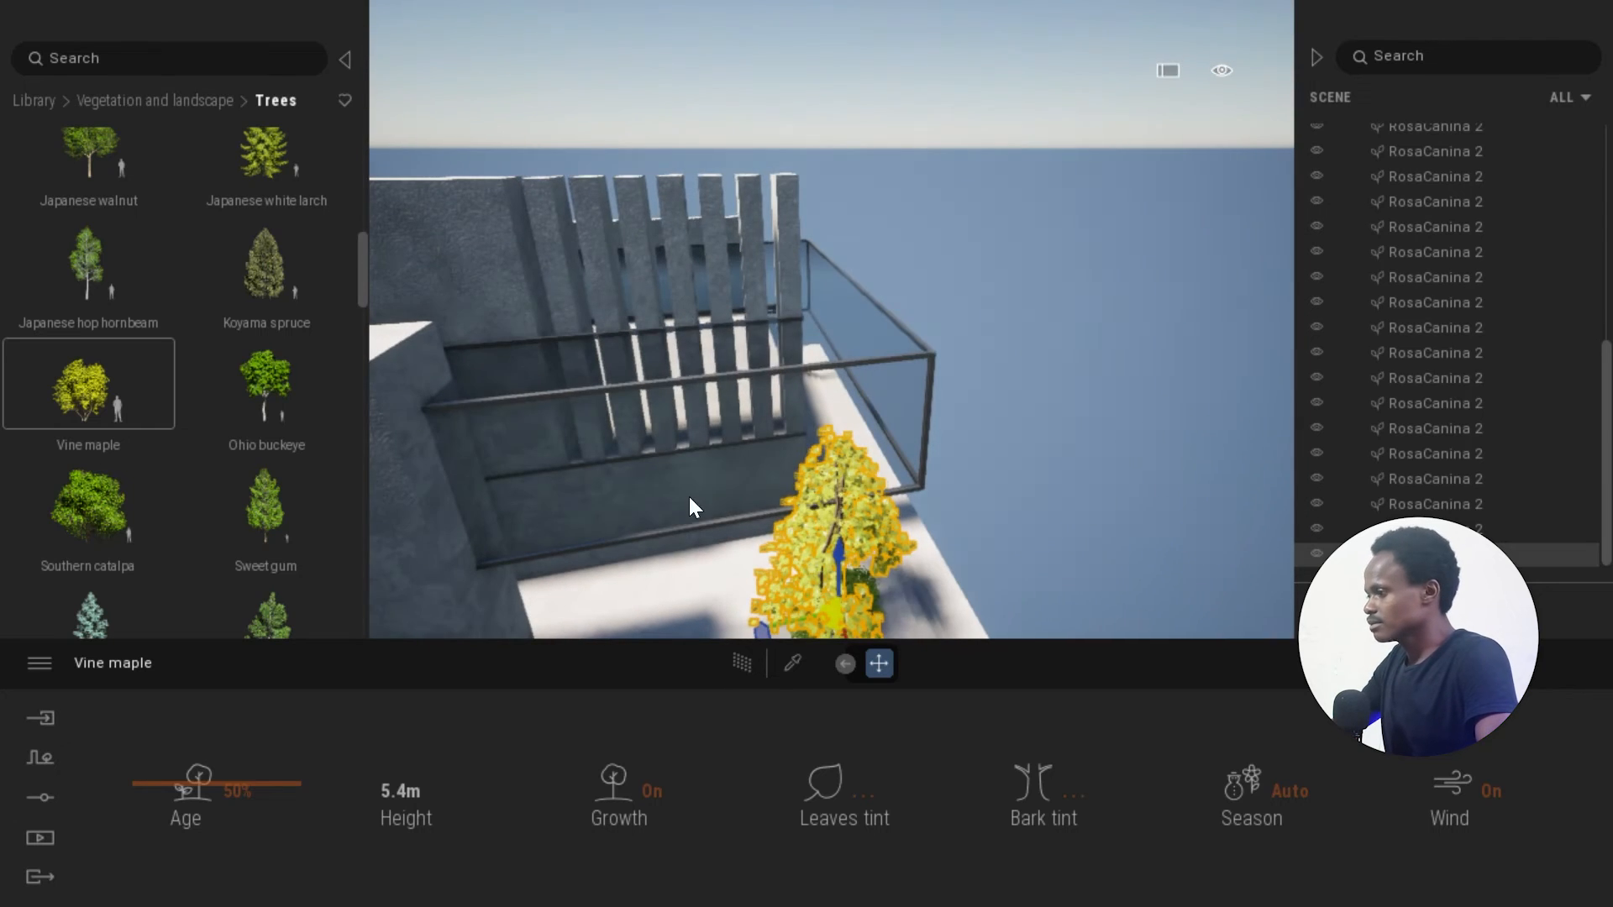
drag(187, 784, 216, 897)
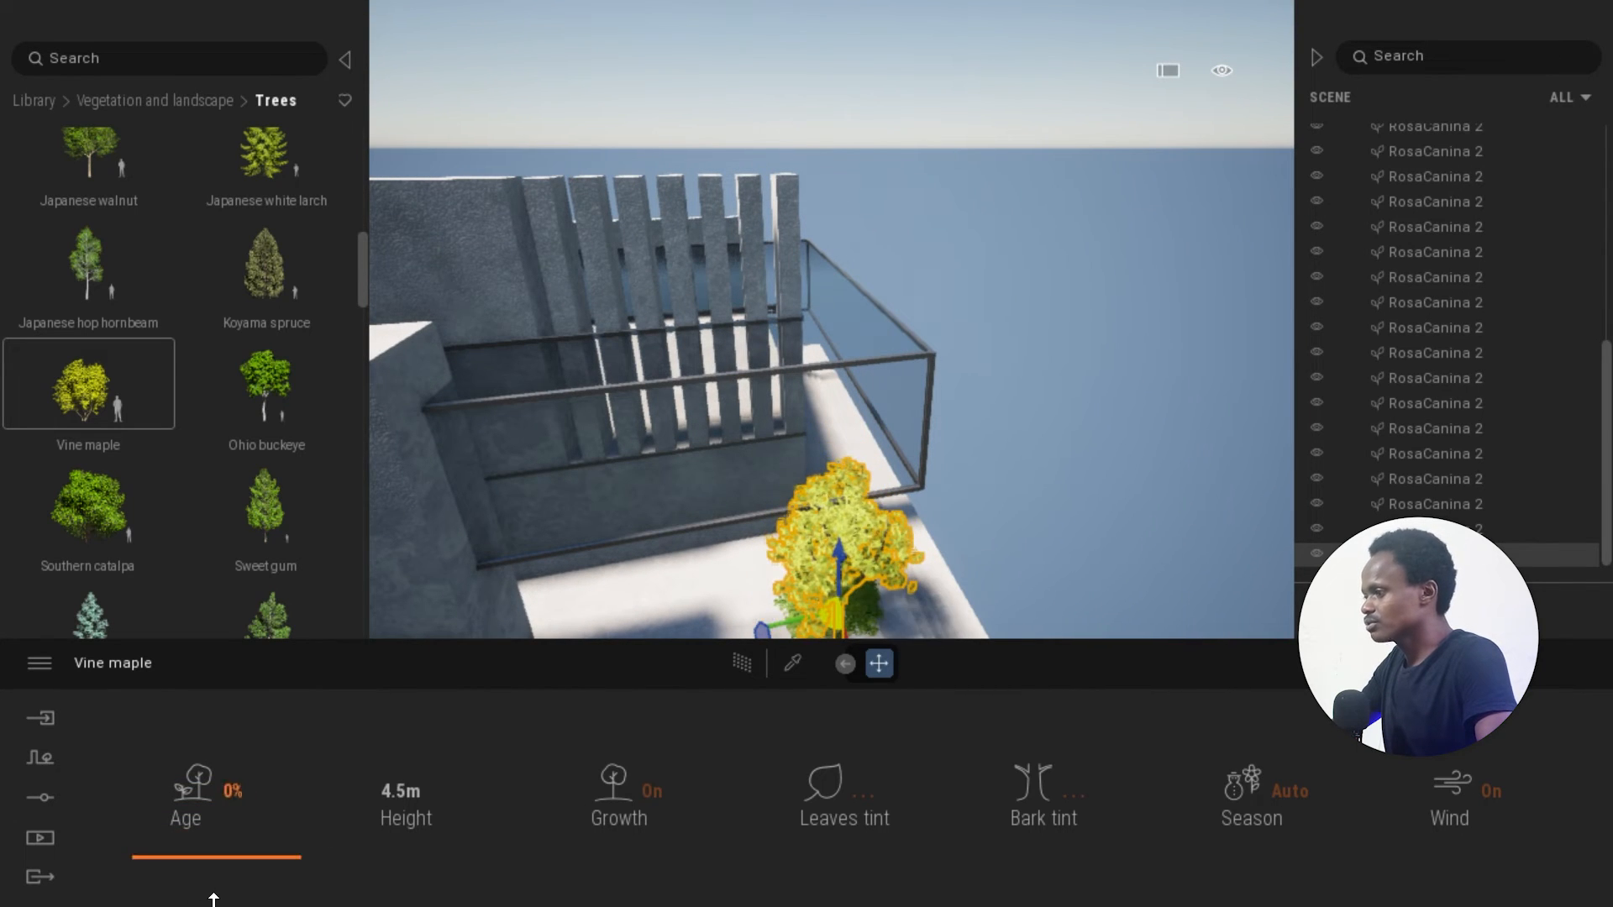
scroll(788, 438, up, 3)
mouse_move(785, 438)
right_down()
mouse_move(844, 382)
mouse_move(780, 423)
right_up()
key(q)
scroll(608, 413, up, 3)
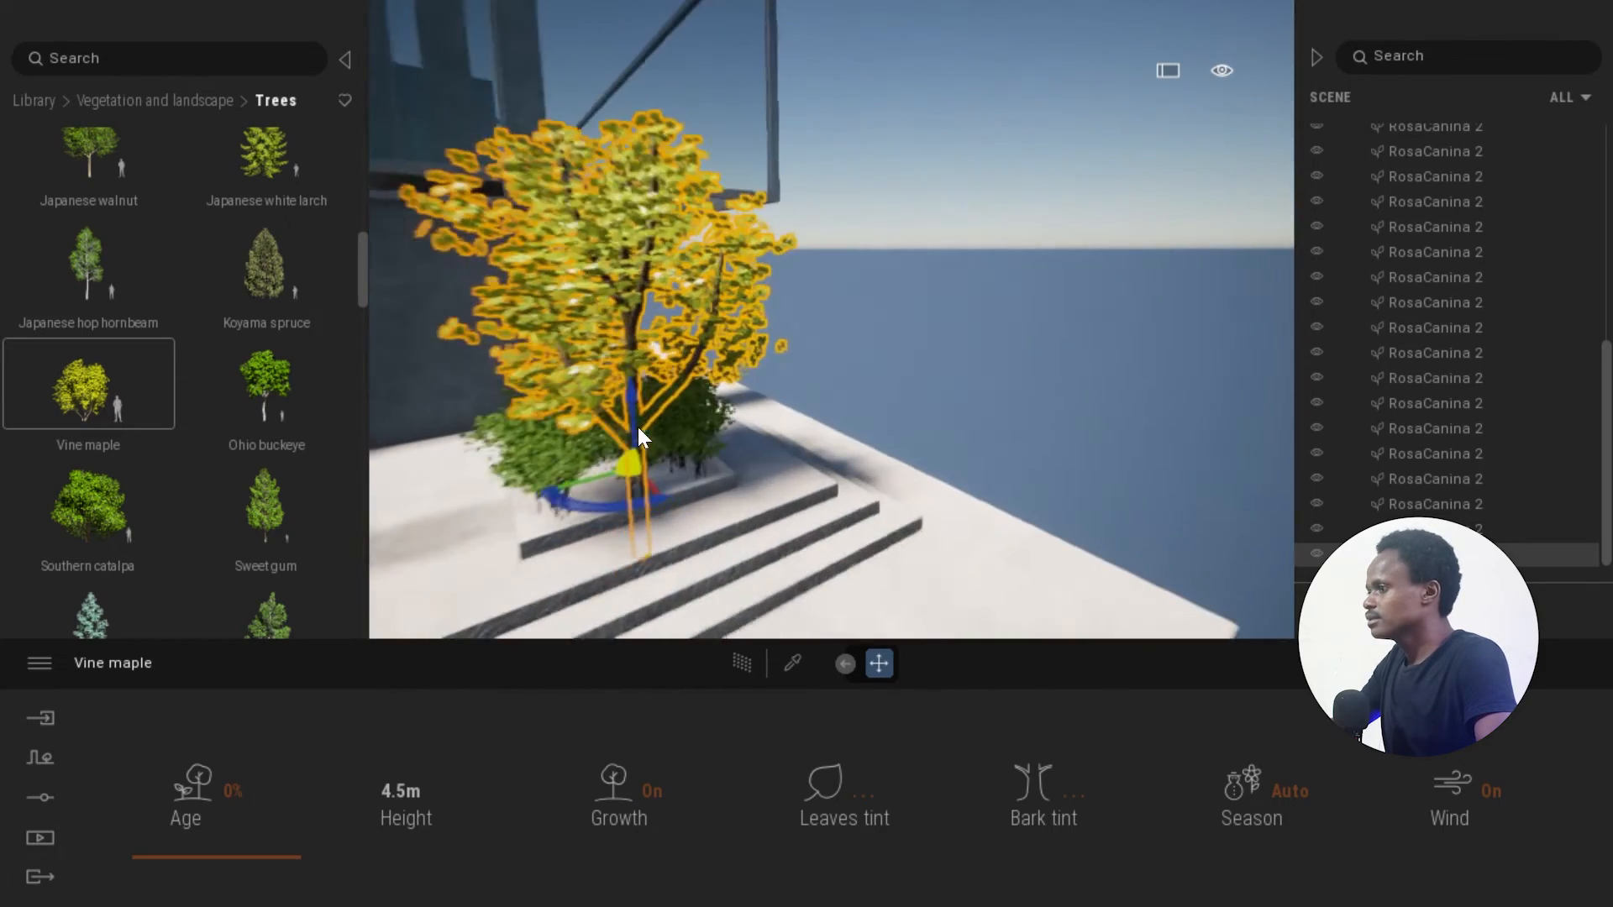
Lower the Vine maple by about 0.47 so that its trunk sits within the planter's bushes.
drag(621, 407, 627, 456)
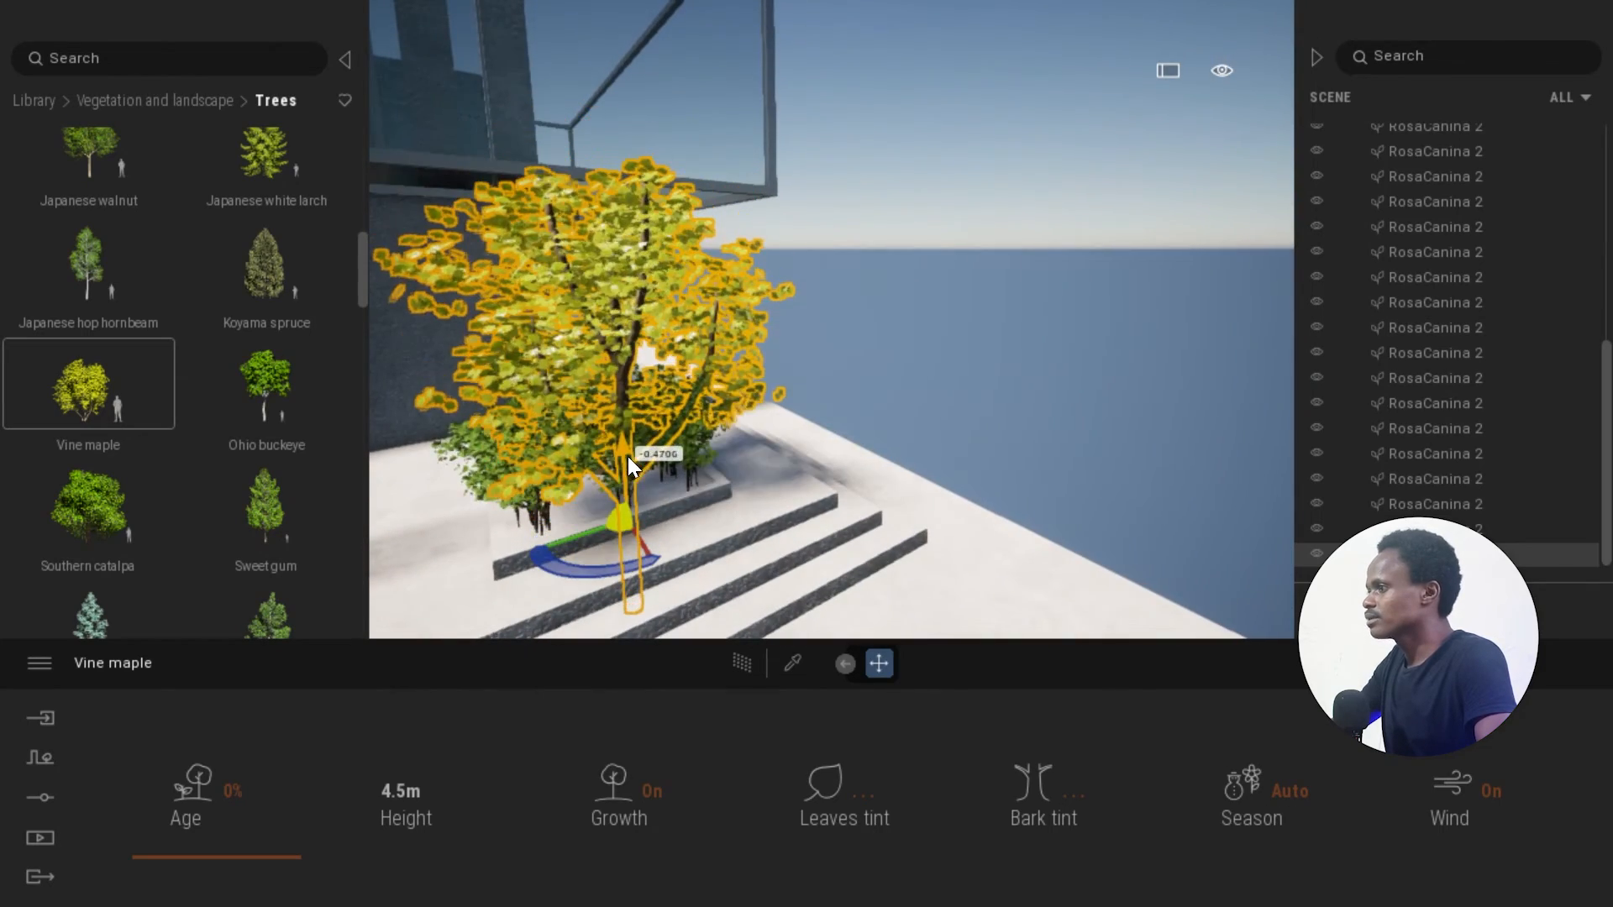
click(1057, 360)
scroll(1057, 360, down, 4)
right_drag(1056, 359, 986, 481)
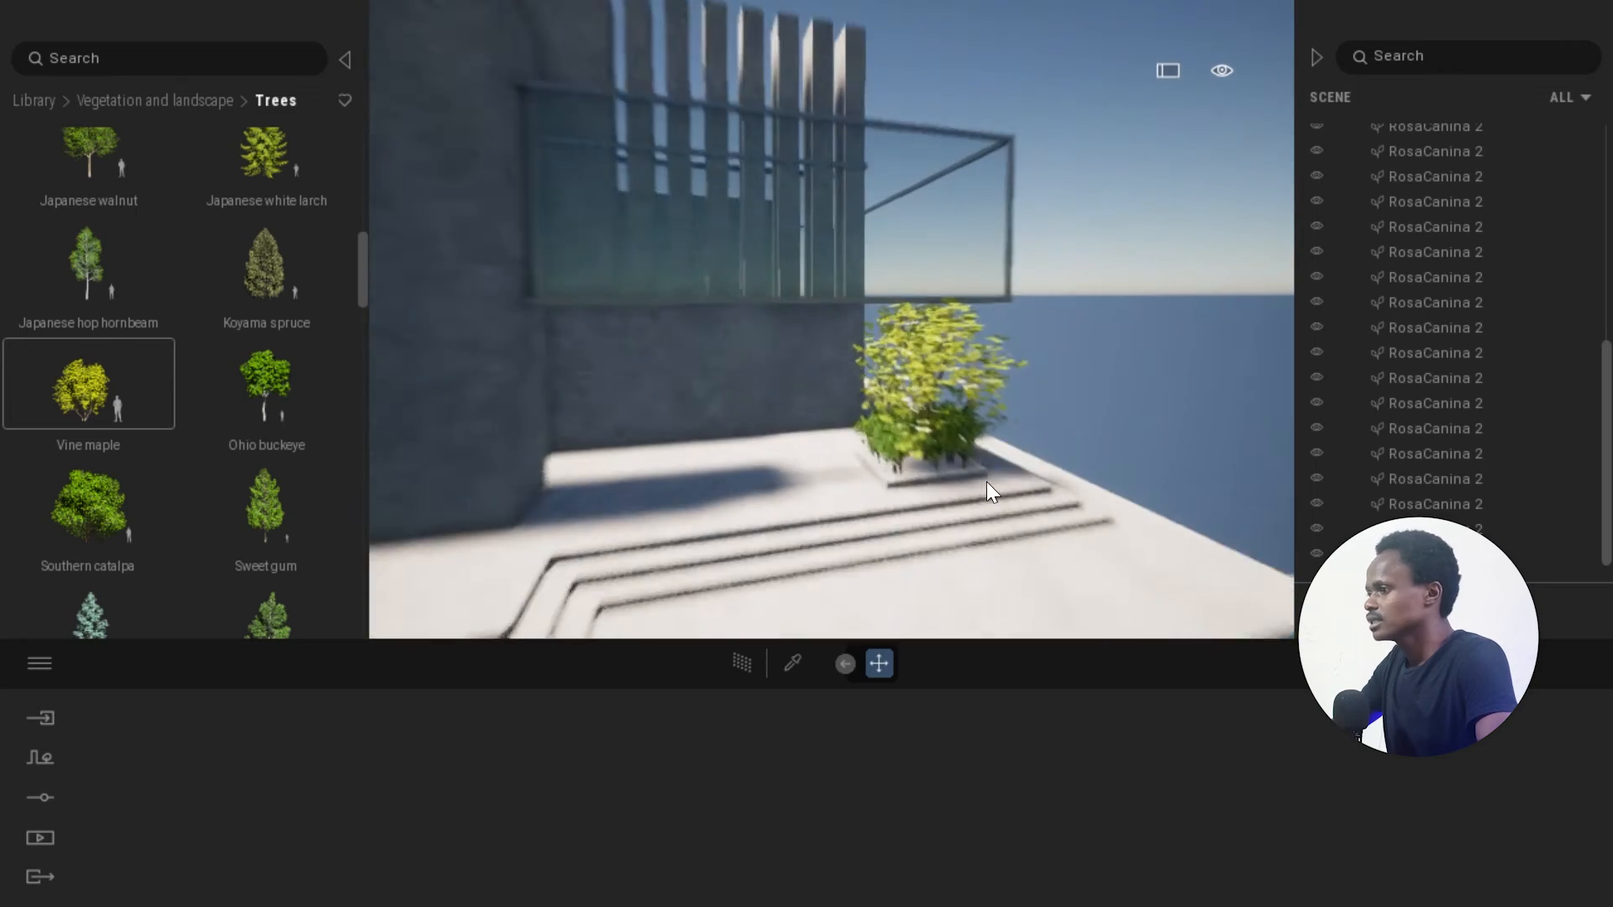
scroll(988, 487, up, 2)
scroll(988, 486, up, 3)
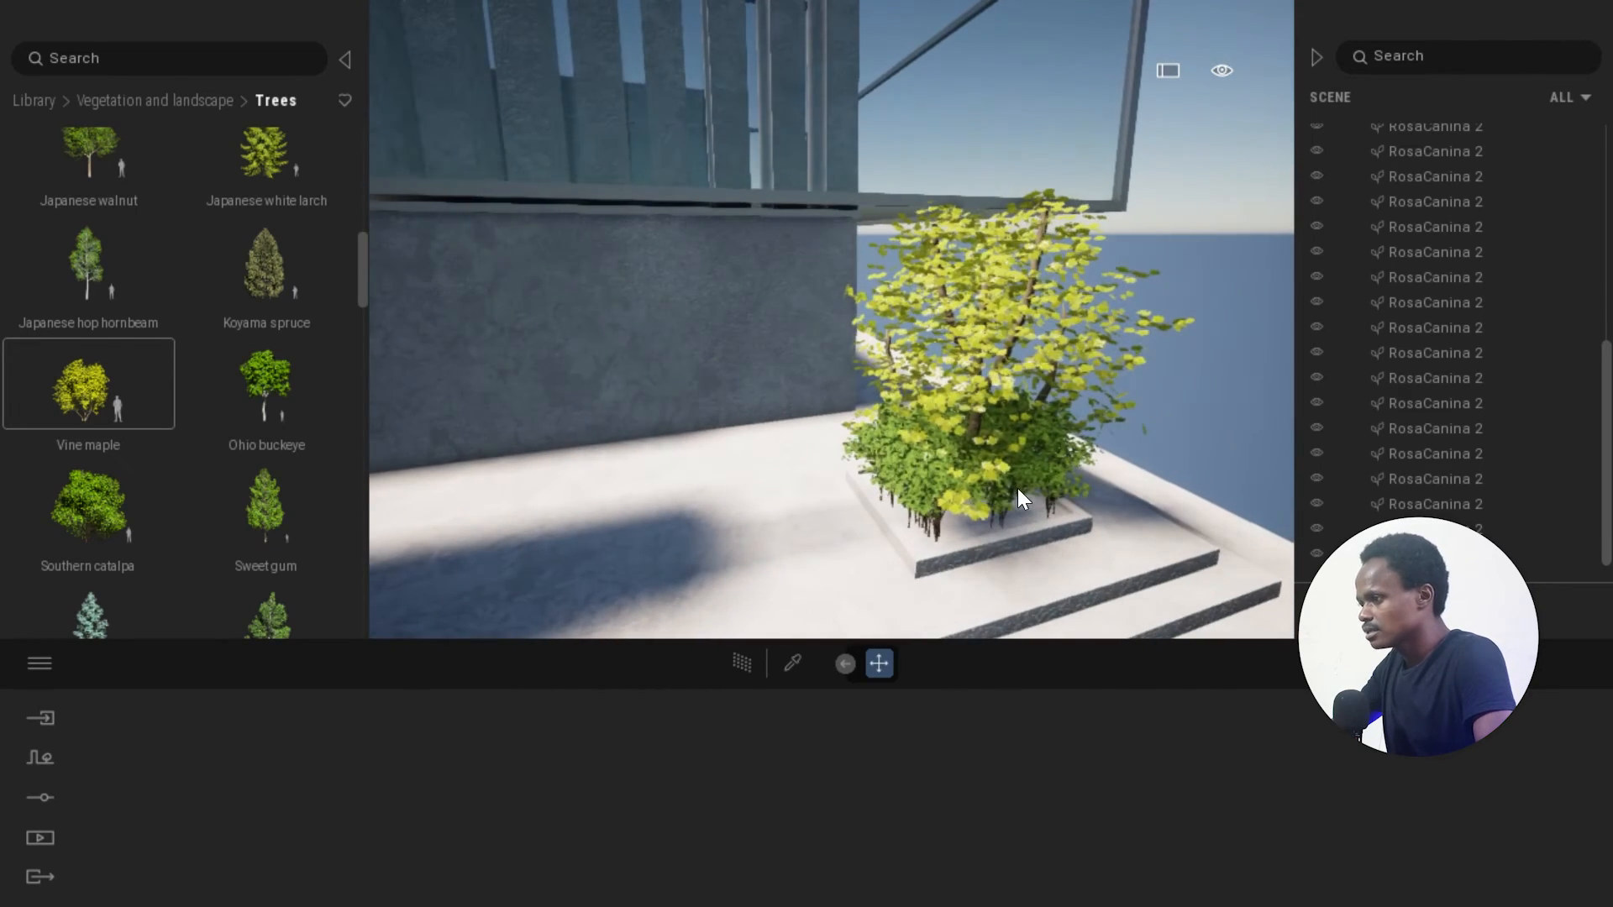
Select the RosaCanina 2 bushes around the Vine maple together and nudge them vertically in the planter.
click(1026, 467)
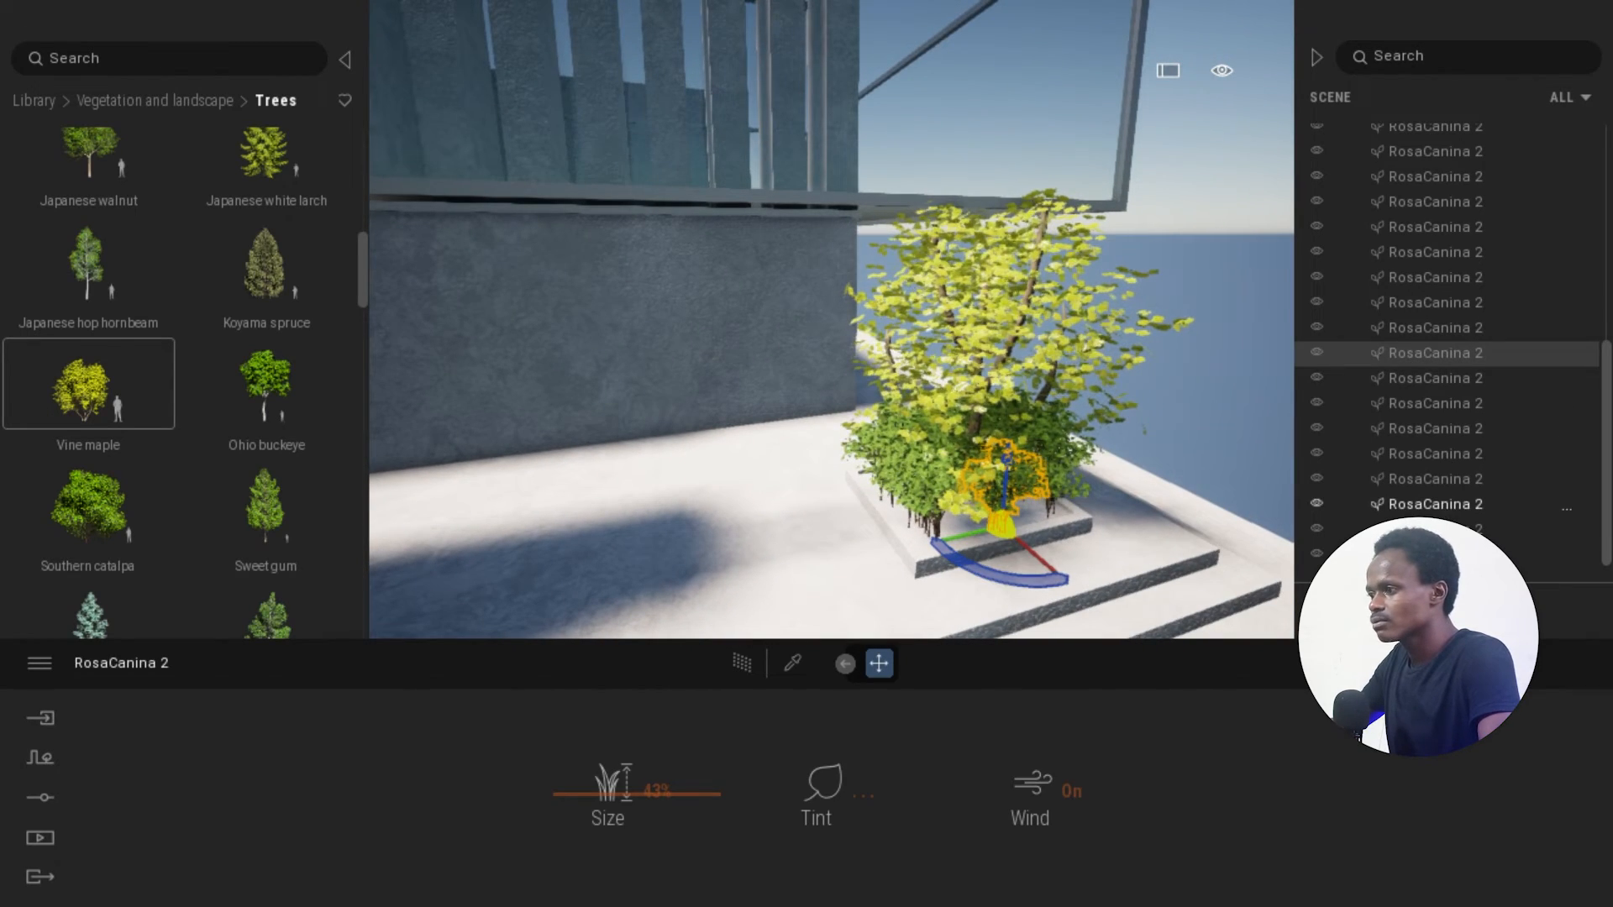
shift+click(1435, 556)
click(1435, 531)
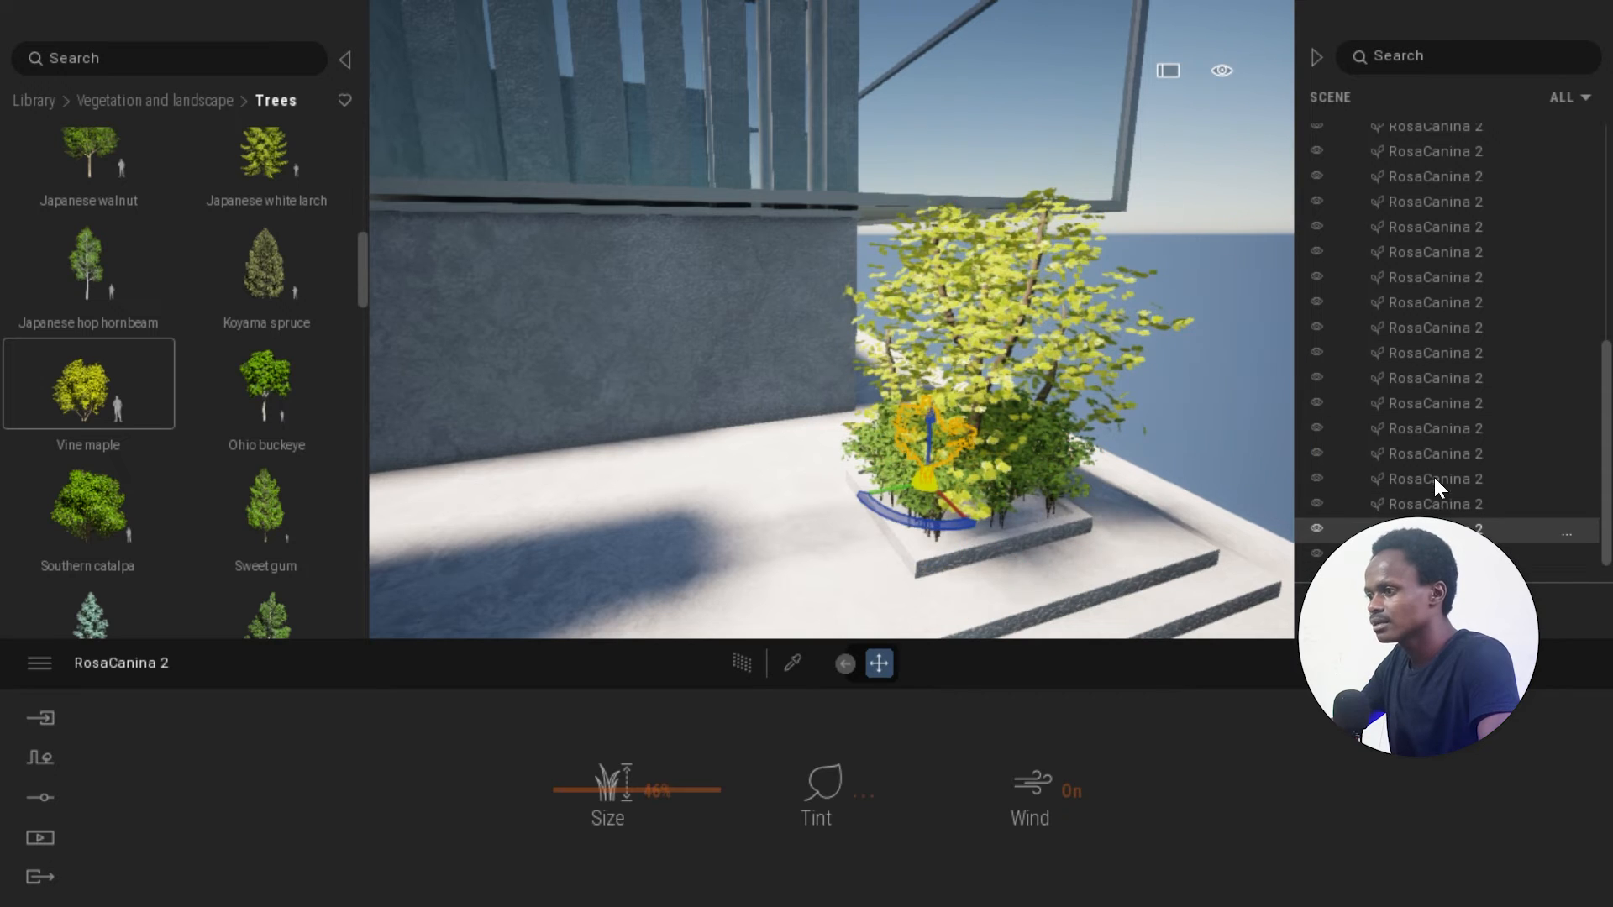
shift+click(1438, 202)
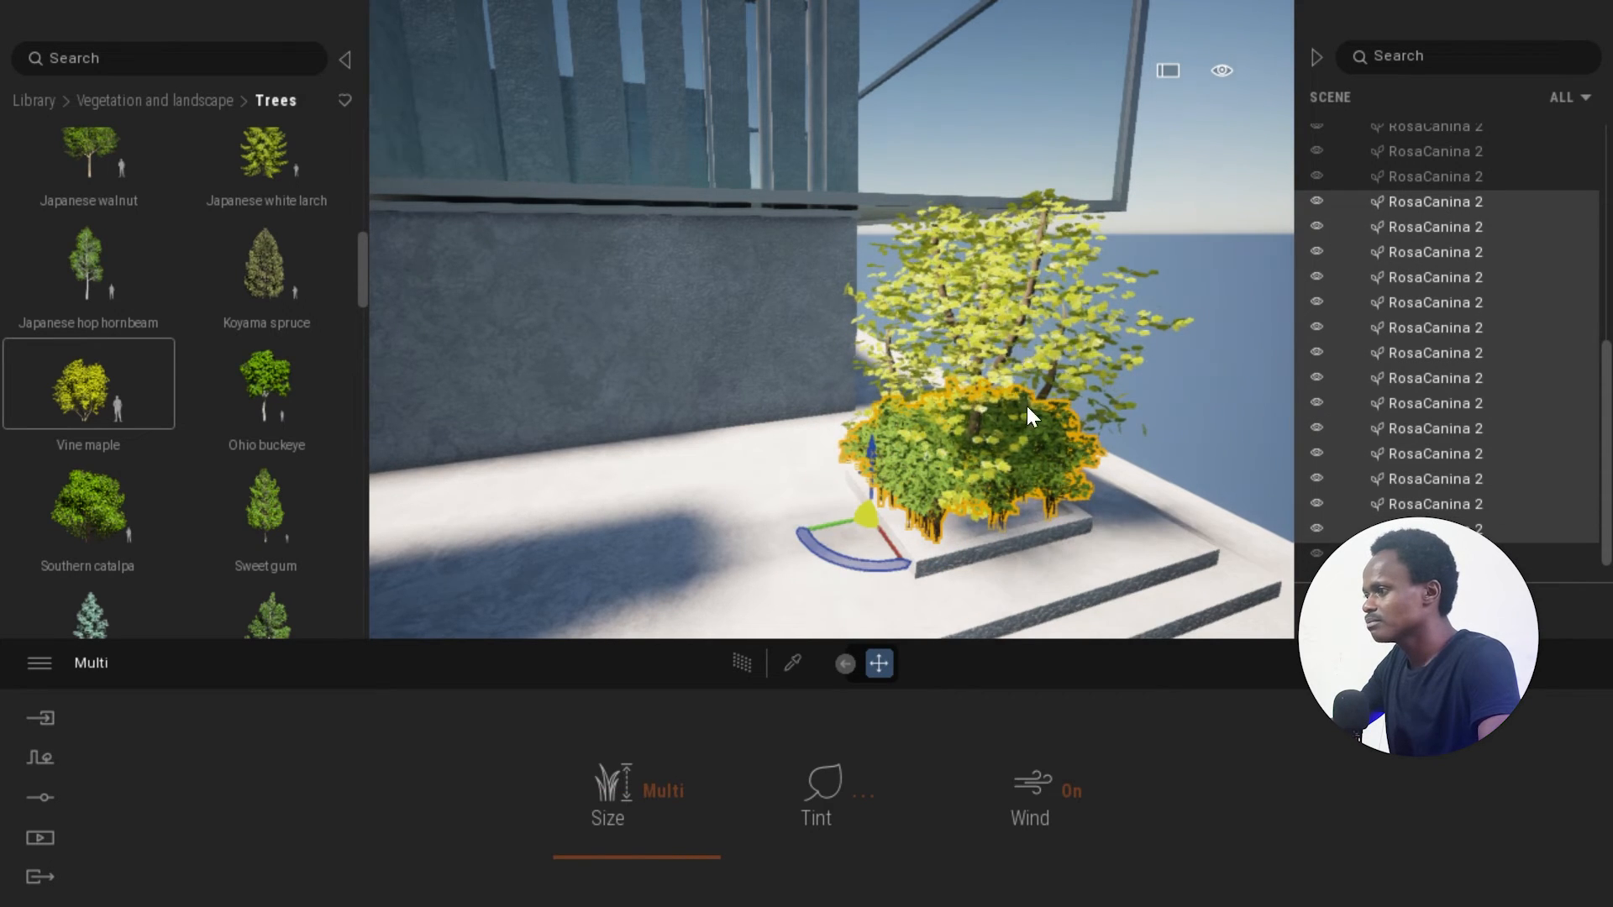
scroll(1020, 385, down, 3)
right_drag(1041, 432, 1025, 405)
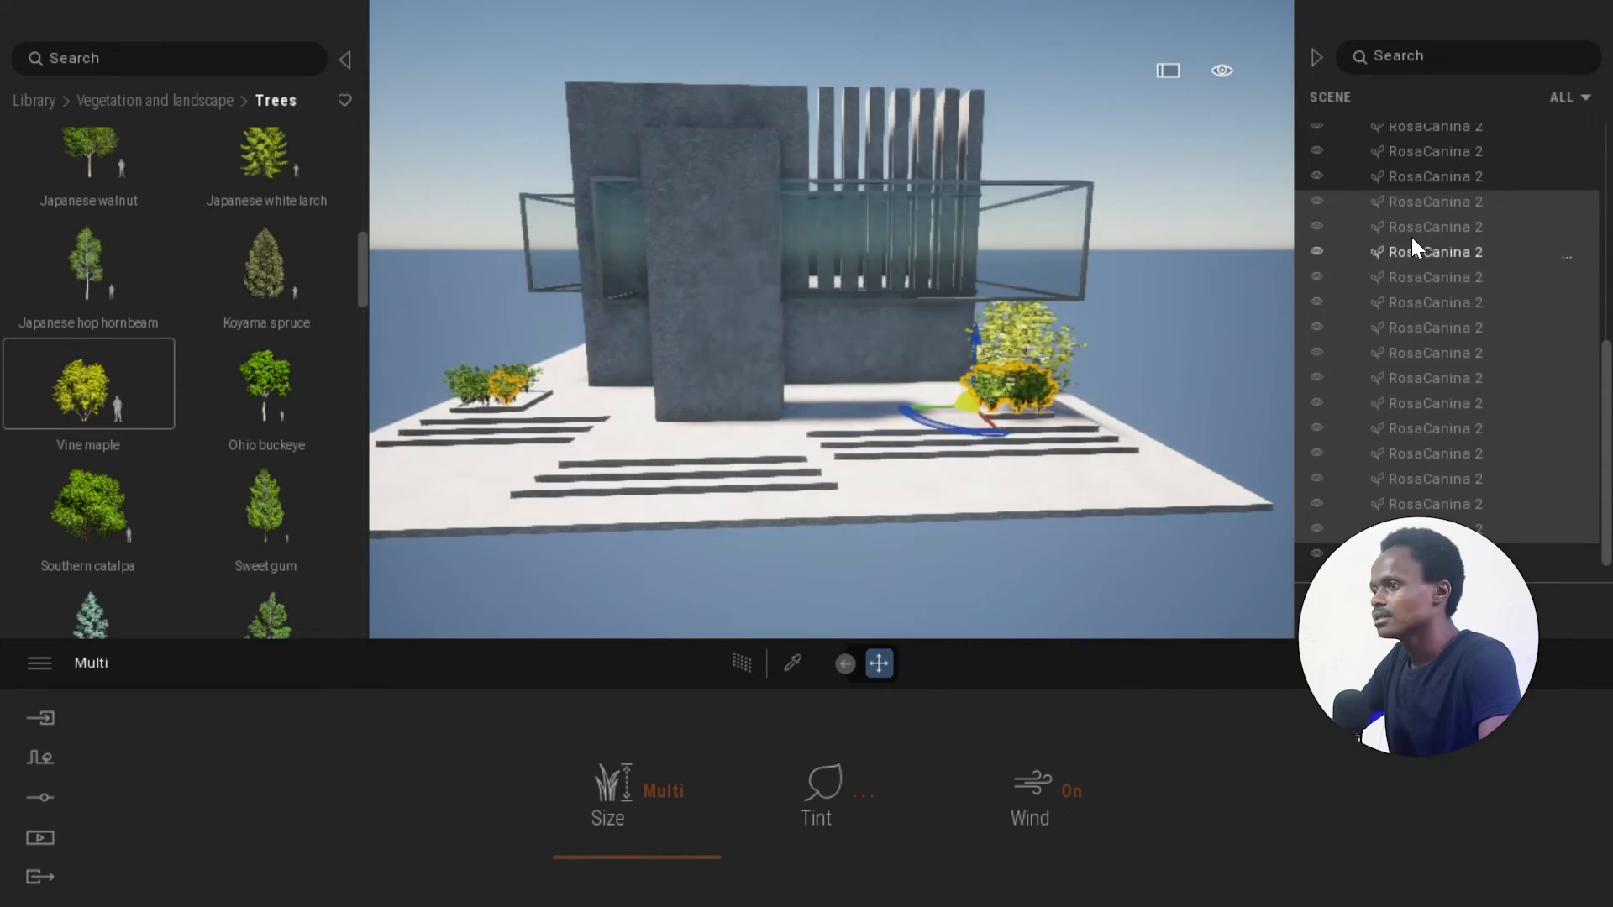
scroll(939, 409, up, 5)
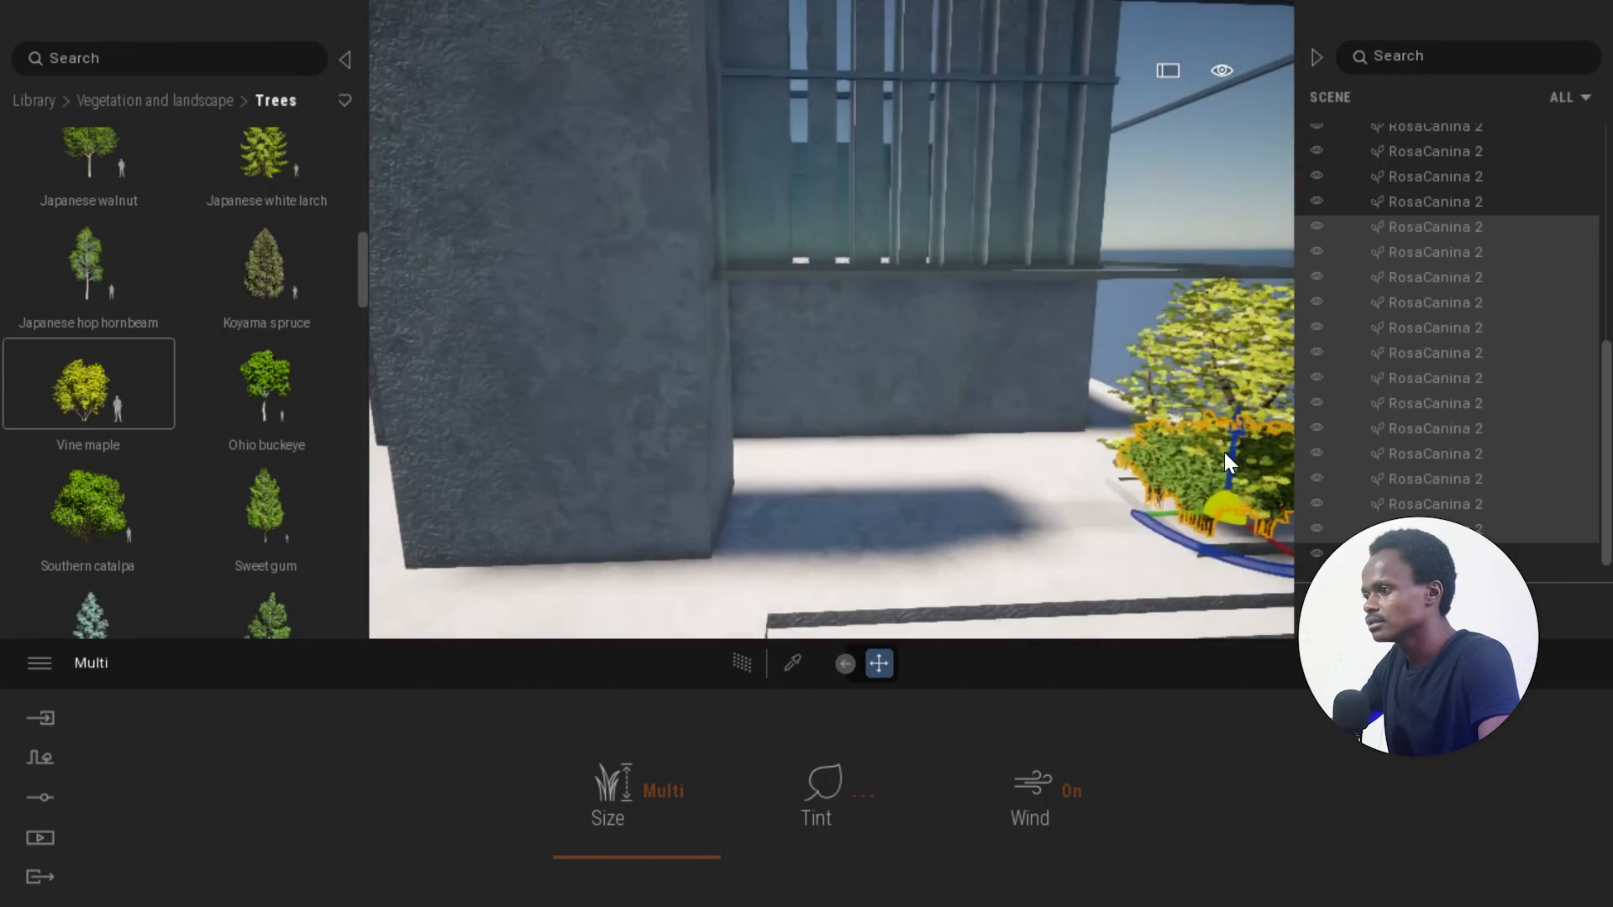
drag(1235, 439, 1236, 434)
key(Escape)
Open the Posed humans category under Characters in the library and search it for "African".
scroll(1145, 469, down, 5)
right_drag(1145, 469, 1136, 433)
scroll(679, 425, up, 5)
shift+middle_drag(677, 426, 991, 413)
scroll(840, 420, down, 4)
scroll(852, 429, down, 4)
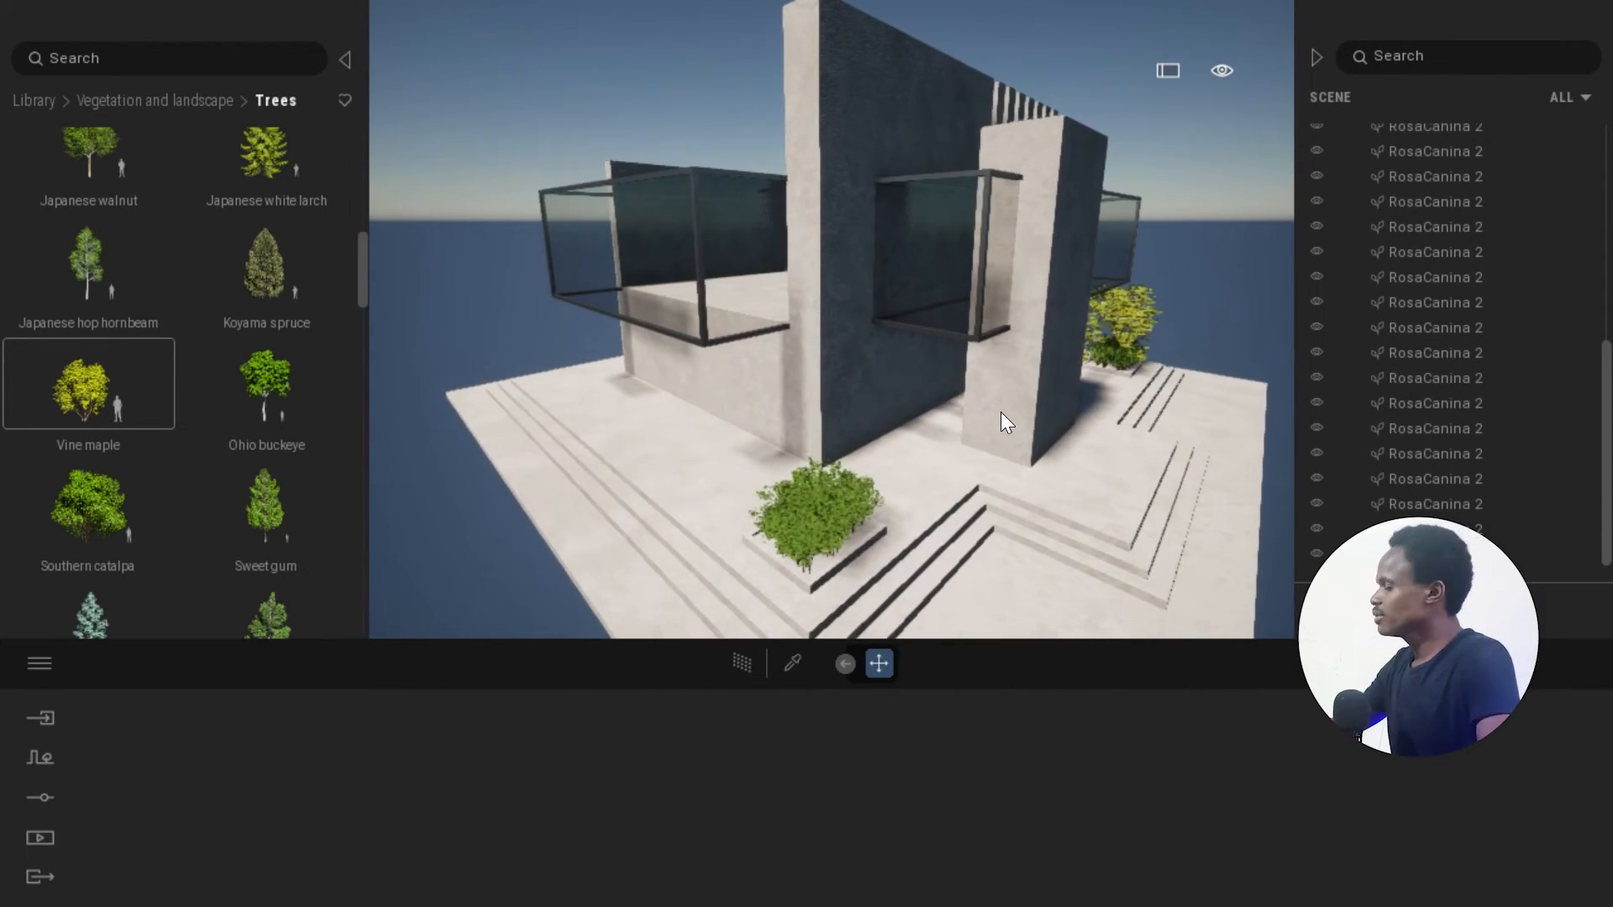
click(18, 99)
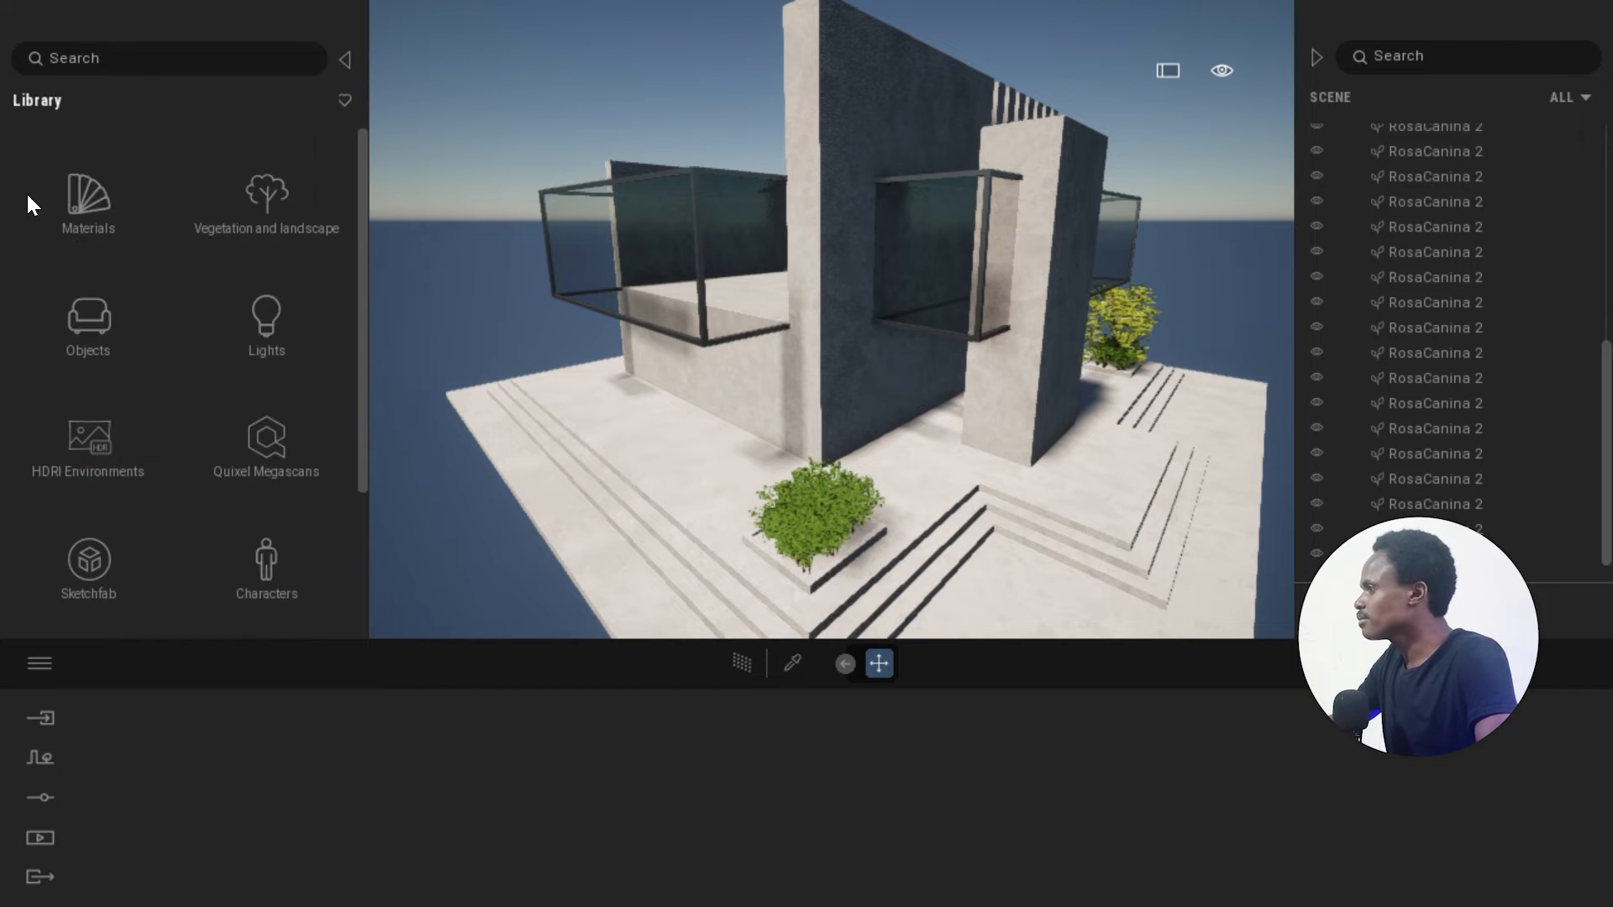
click(210, 593)
click(77, 346)
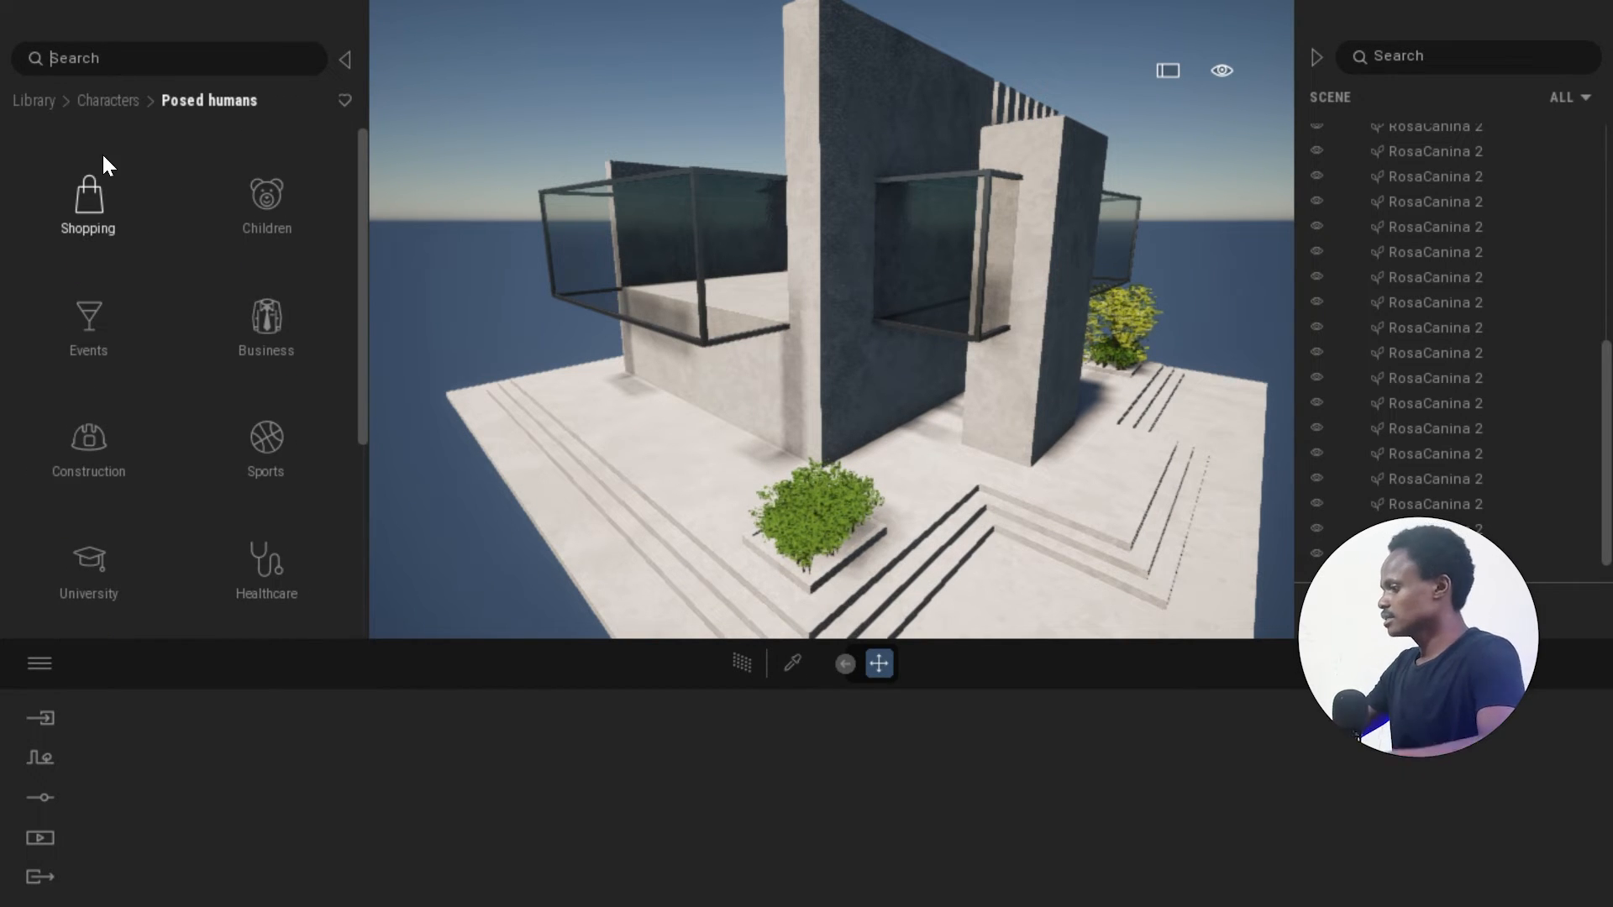
text(African)
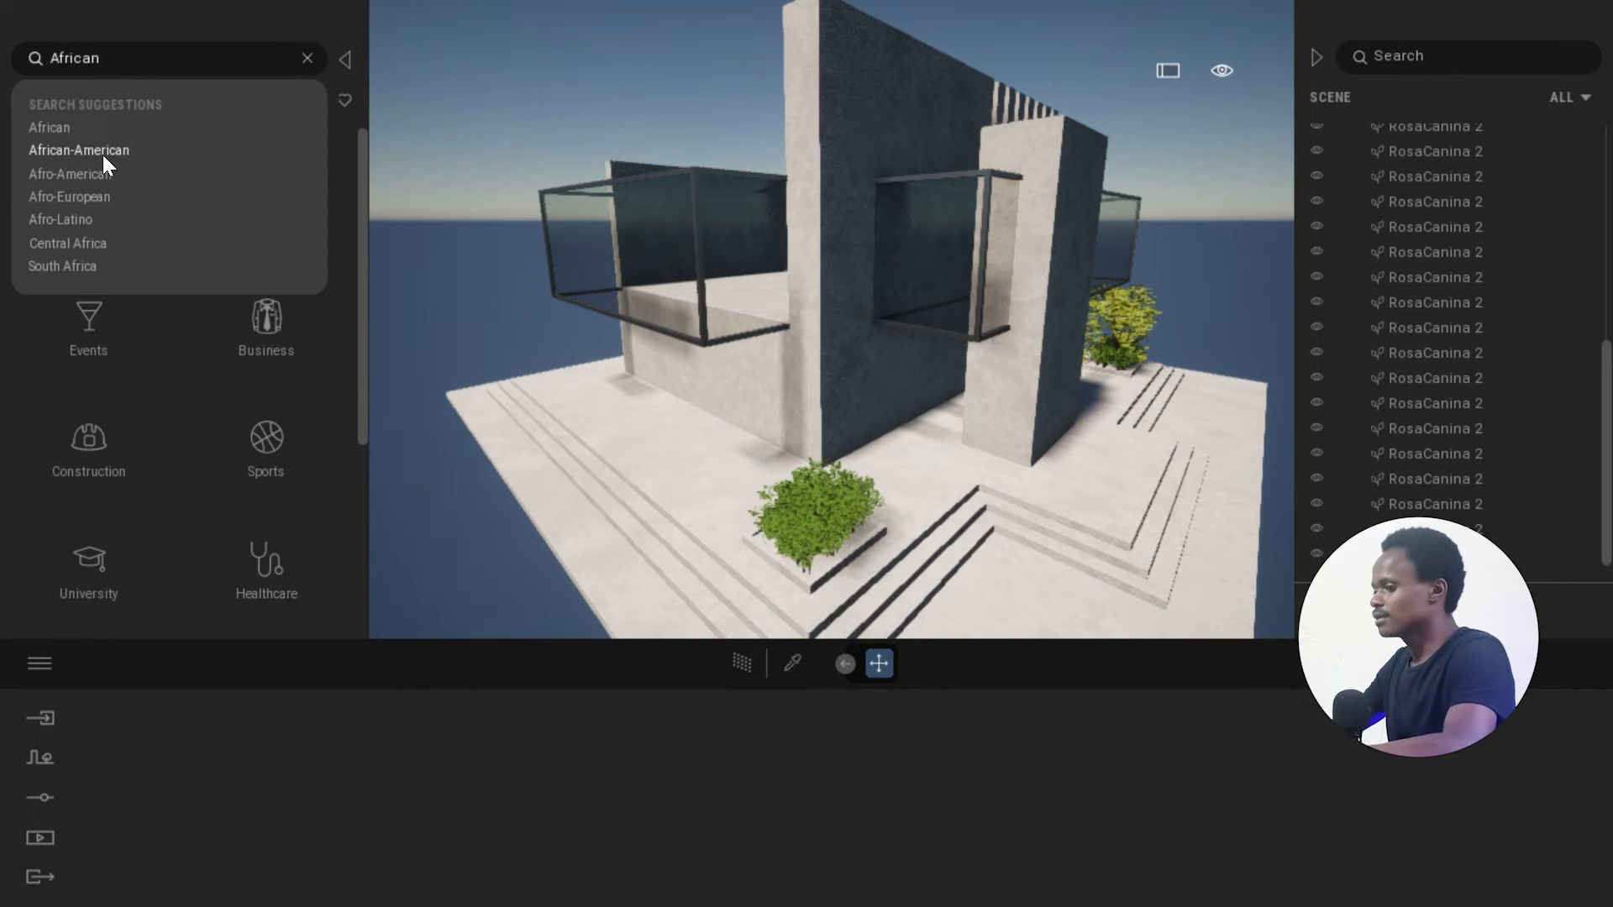
key(Return)
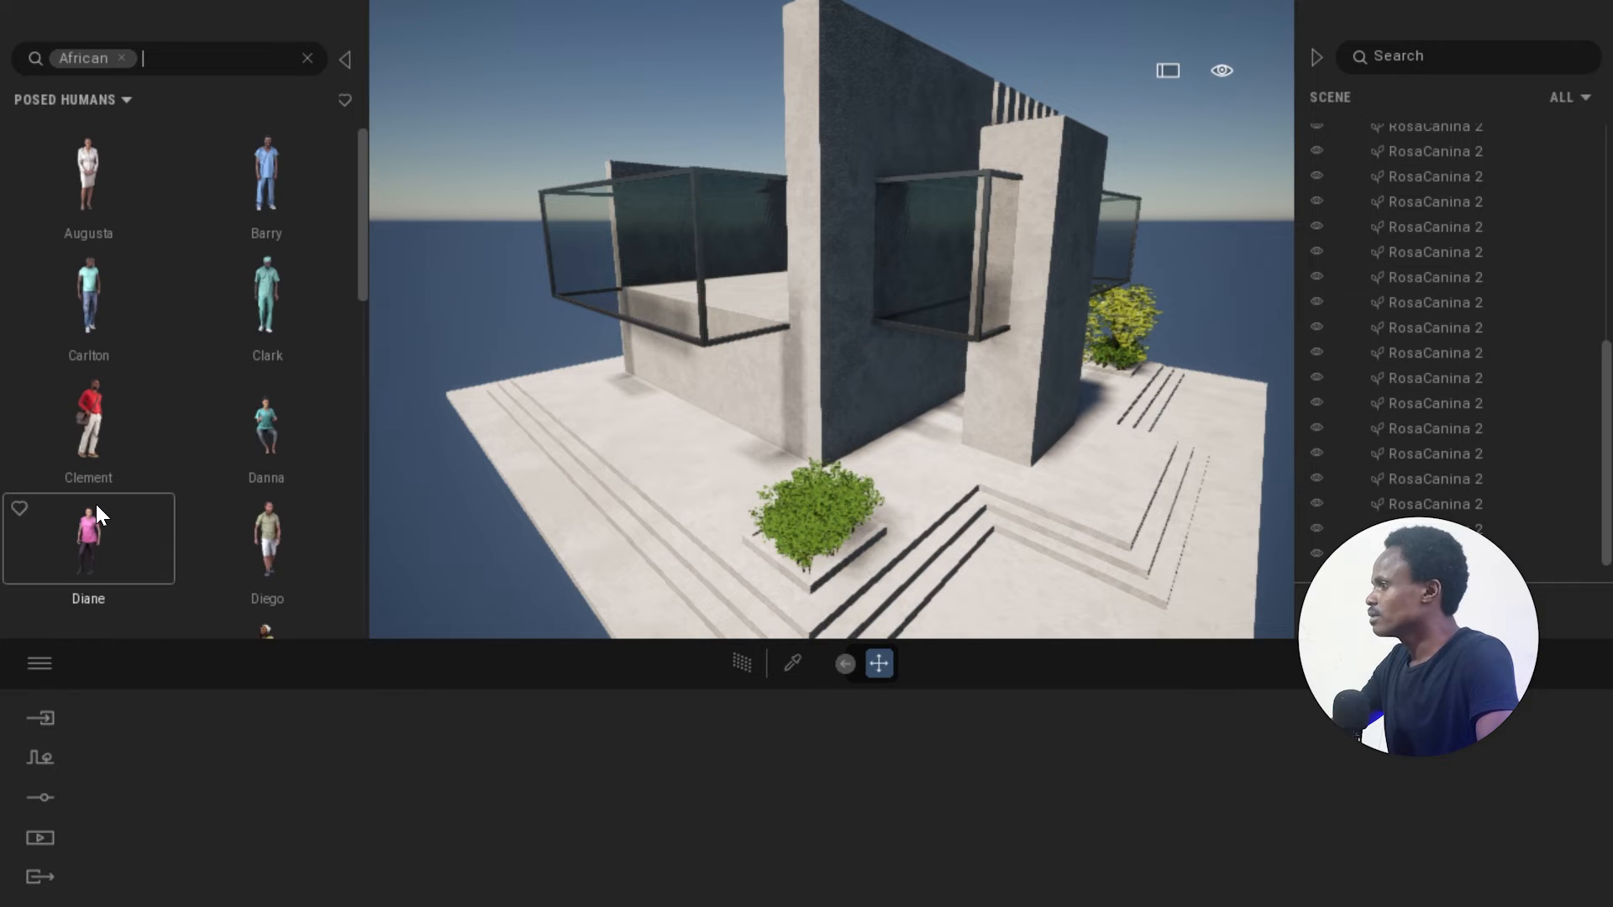
Place the Carlton posed human on the paving in front of the corner steps and rotate the figure to face the building.
click(93, 302)
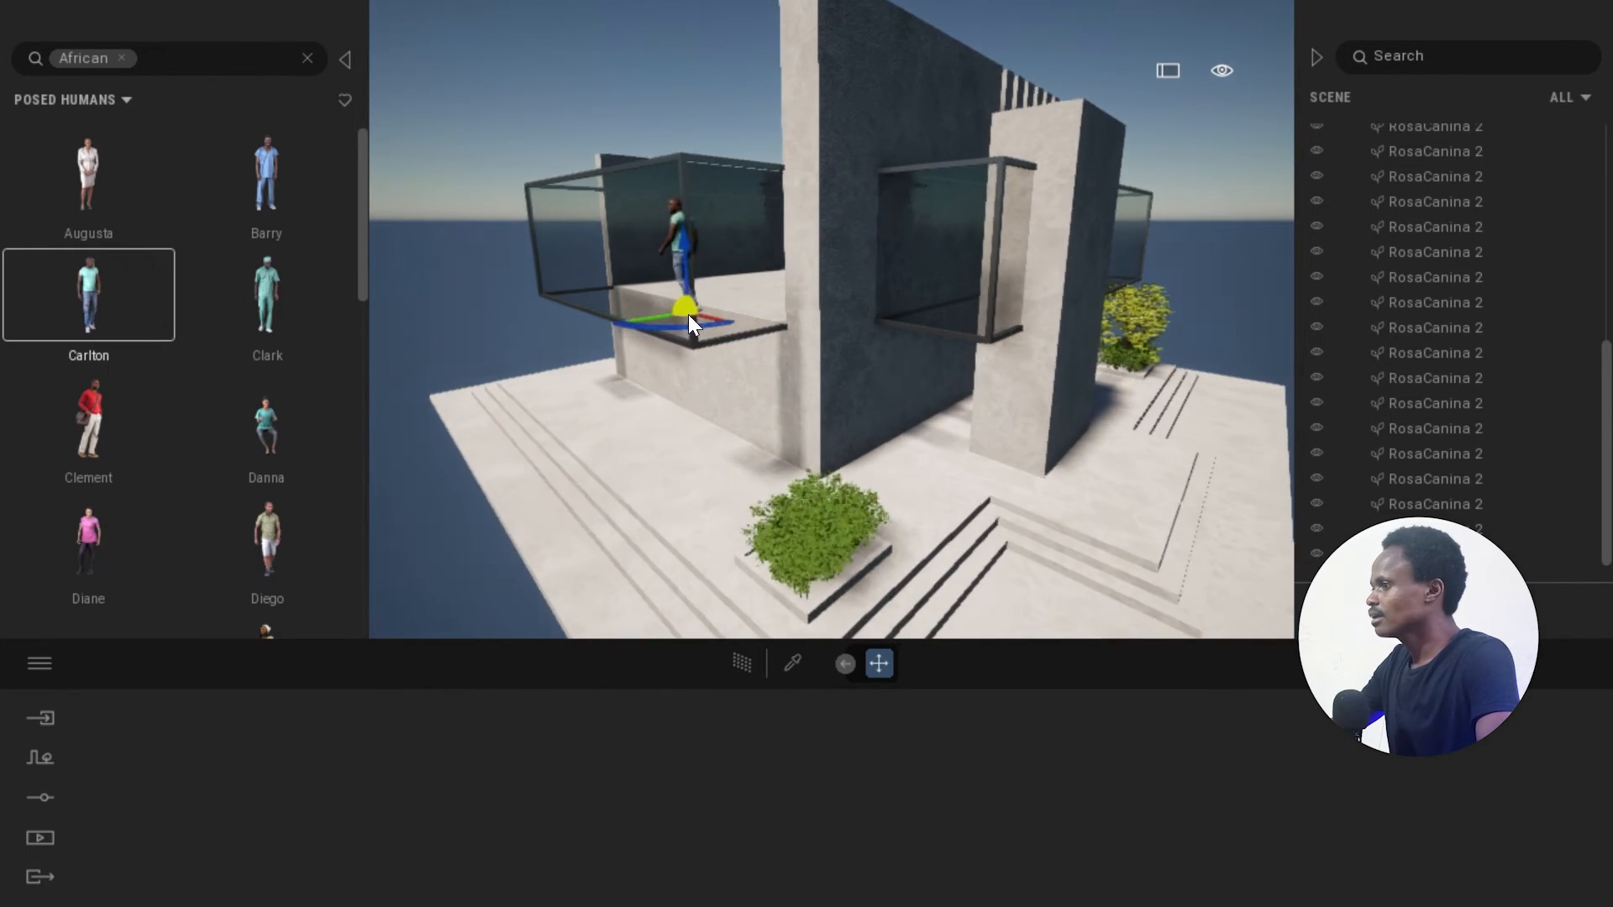
right_drag(688, 314, 684, 320)
click(956, 570)
click(970, 523)
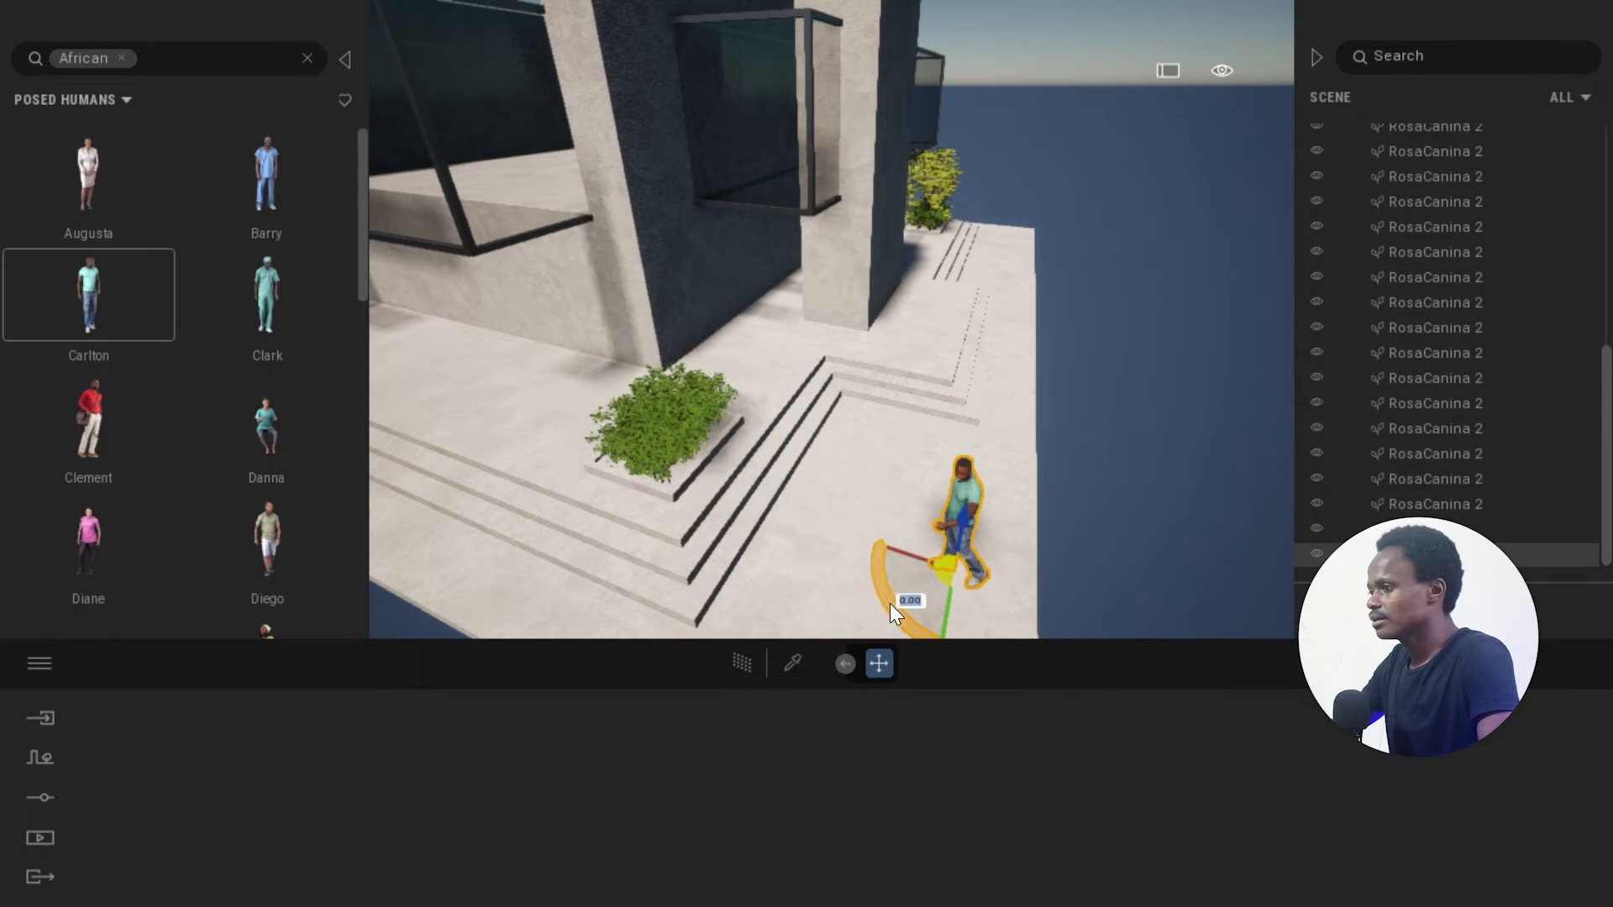
drag(890, 603, 870, 413)
drag(923, 600, 925, 568)
key(Escape)
Place the Diego posed human on the upper floor inside the large glass box.
right_drag(931, 370, 693, 294)
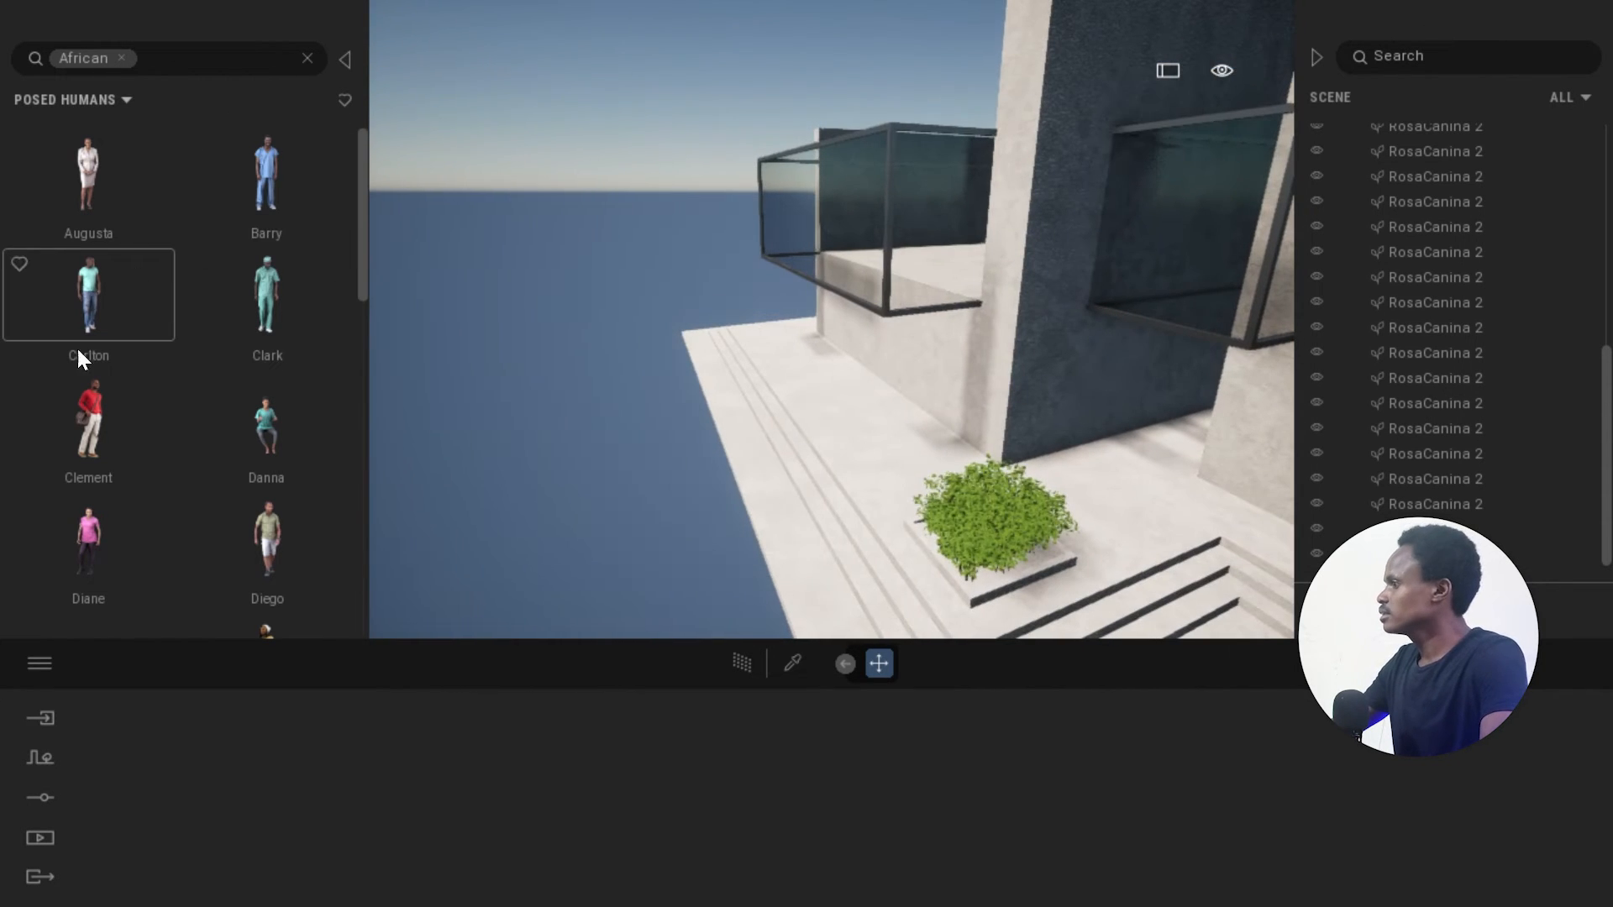
scroll(87, 353, down, 2)
click(273, 416)
click(802, 378)
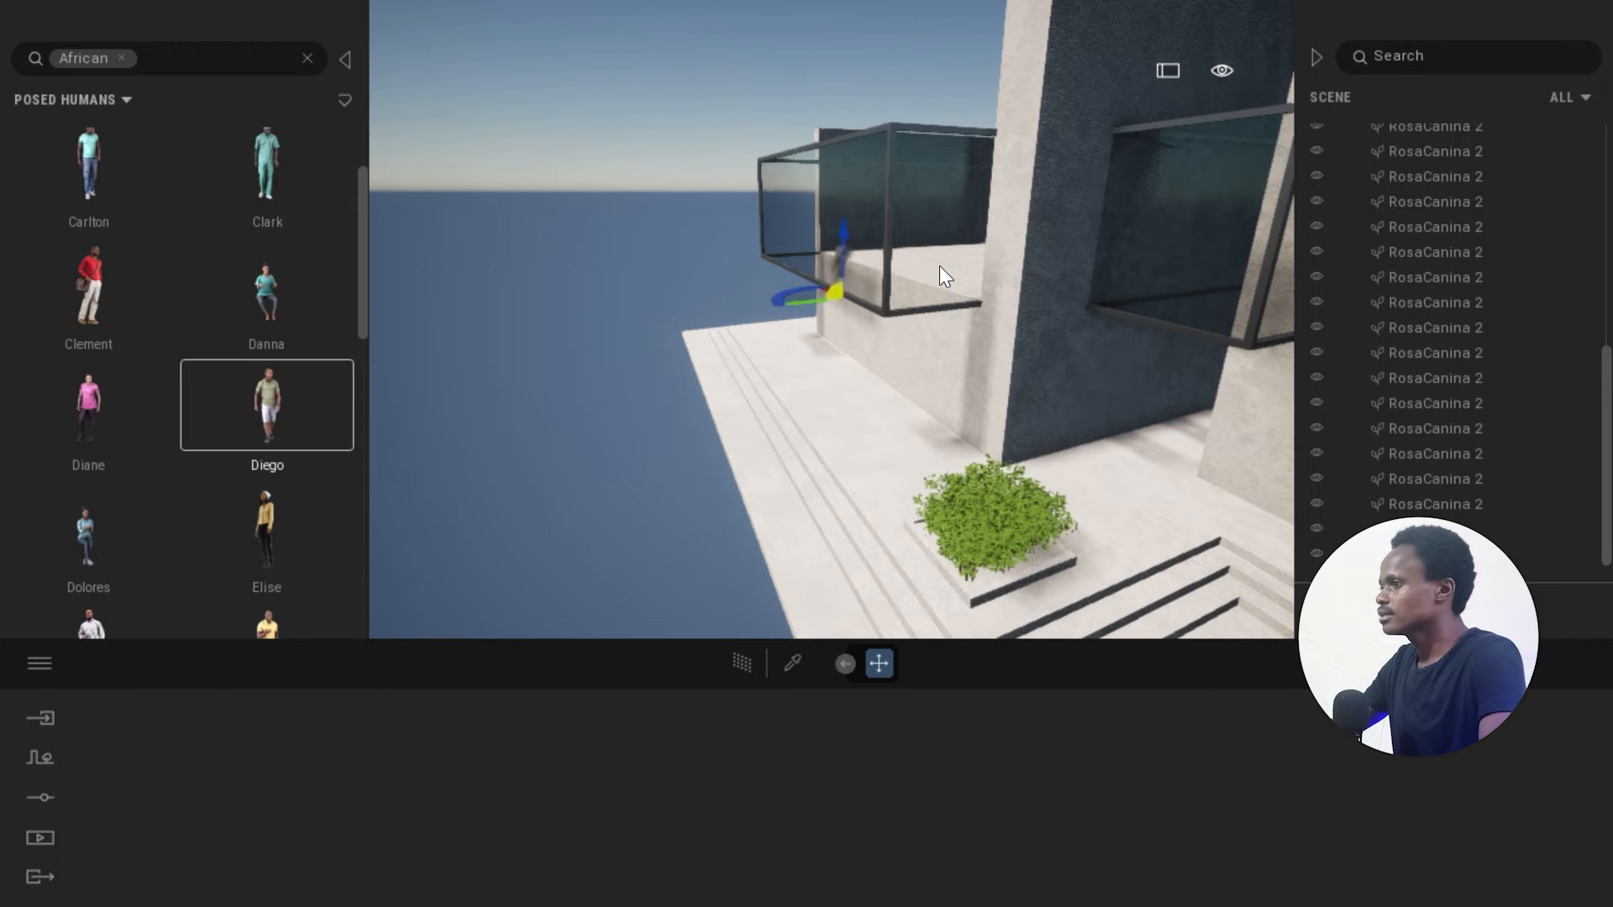
Reposition the Diego figure on the glass box's floor so that it stands closer to the front glazing.
scroll(849, 225, up, 5)
middle_drag(908, 228, 913, 309)
key(w)
drag(913, 309, 946, 541)
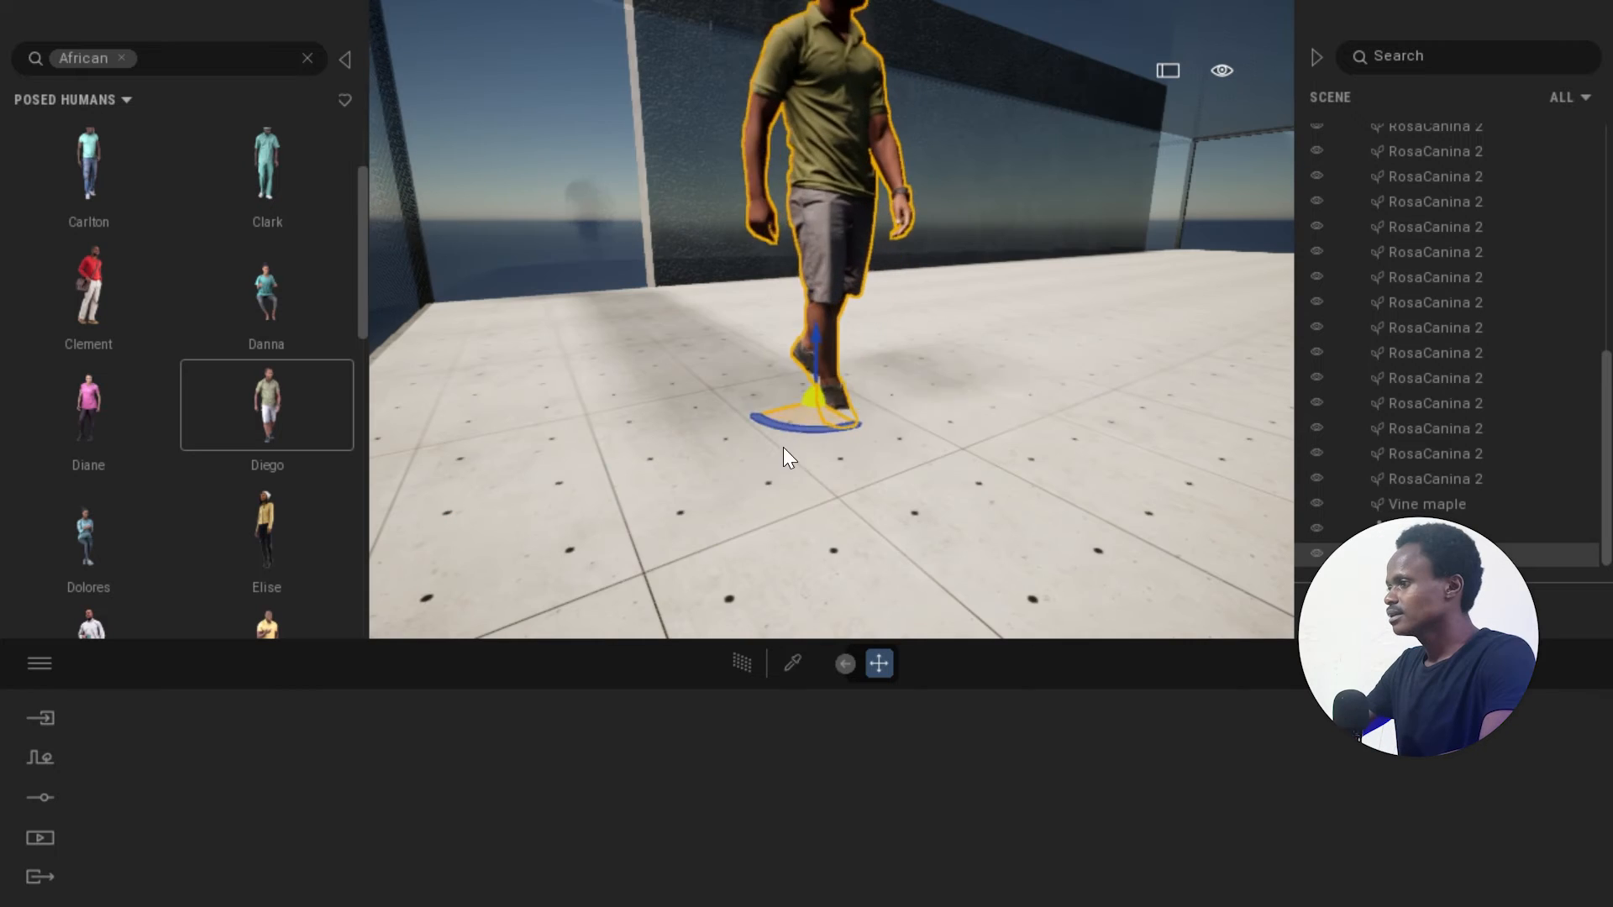
drag(783, 447, 718, 520)
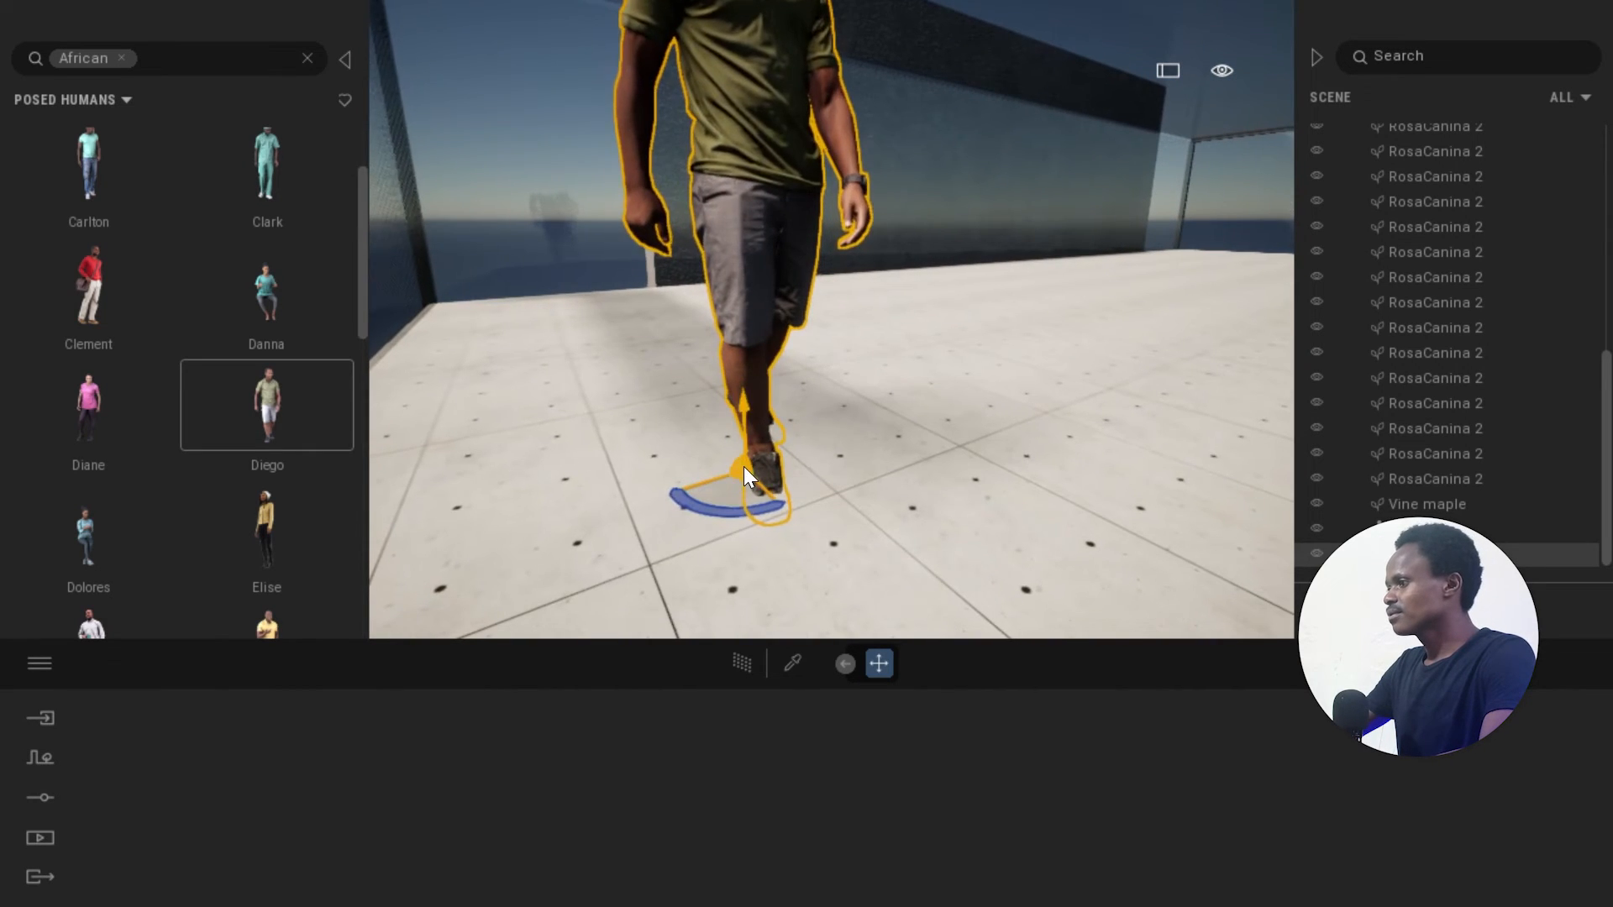
drag(743, 466, 730, 467)
scroll(699, 326, down, 5)
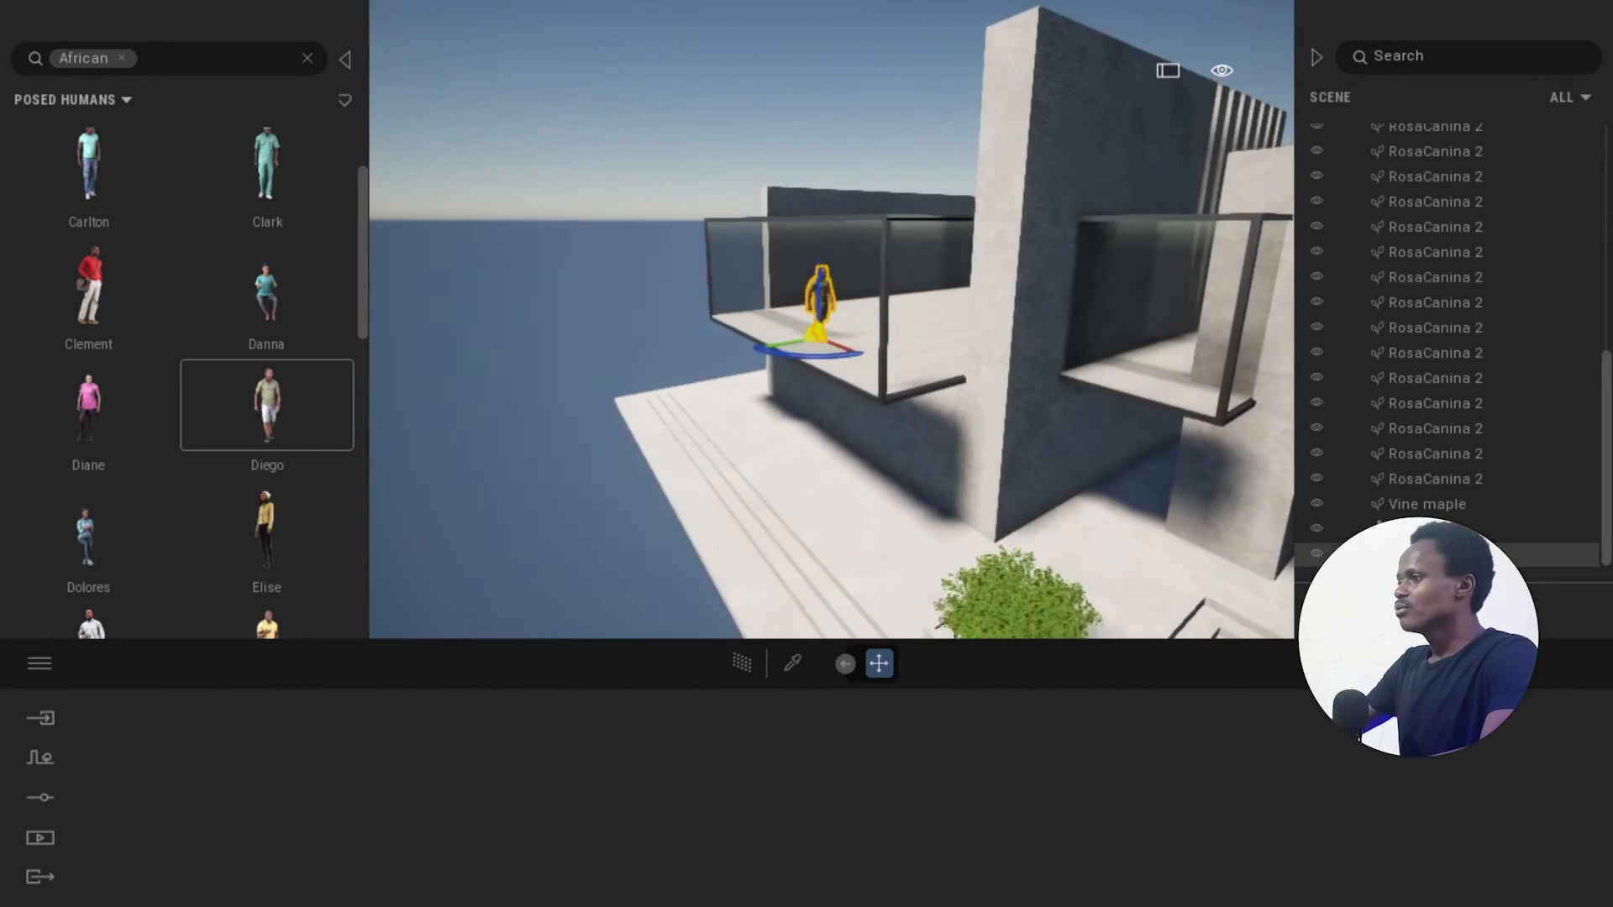
shift+middle_drag(699, 326, 698, 306)
scroll(869, 331, up, 2)
key(Escape)
Sample the tall wall's Roughcast coating 05 material and apply it to the floor of the large glass box.
scroll(824, 355, up, 4)
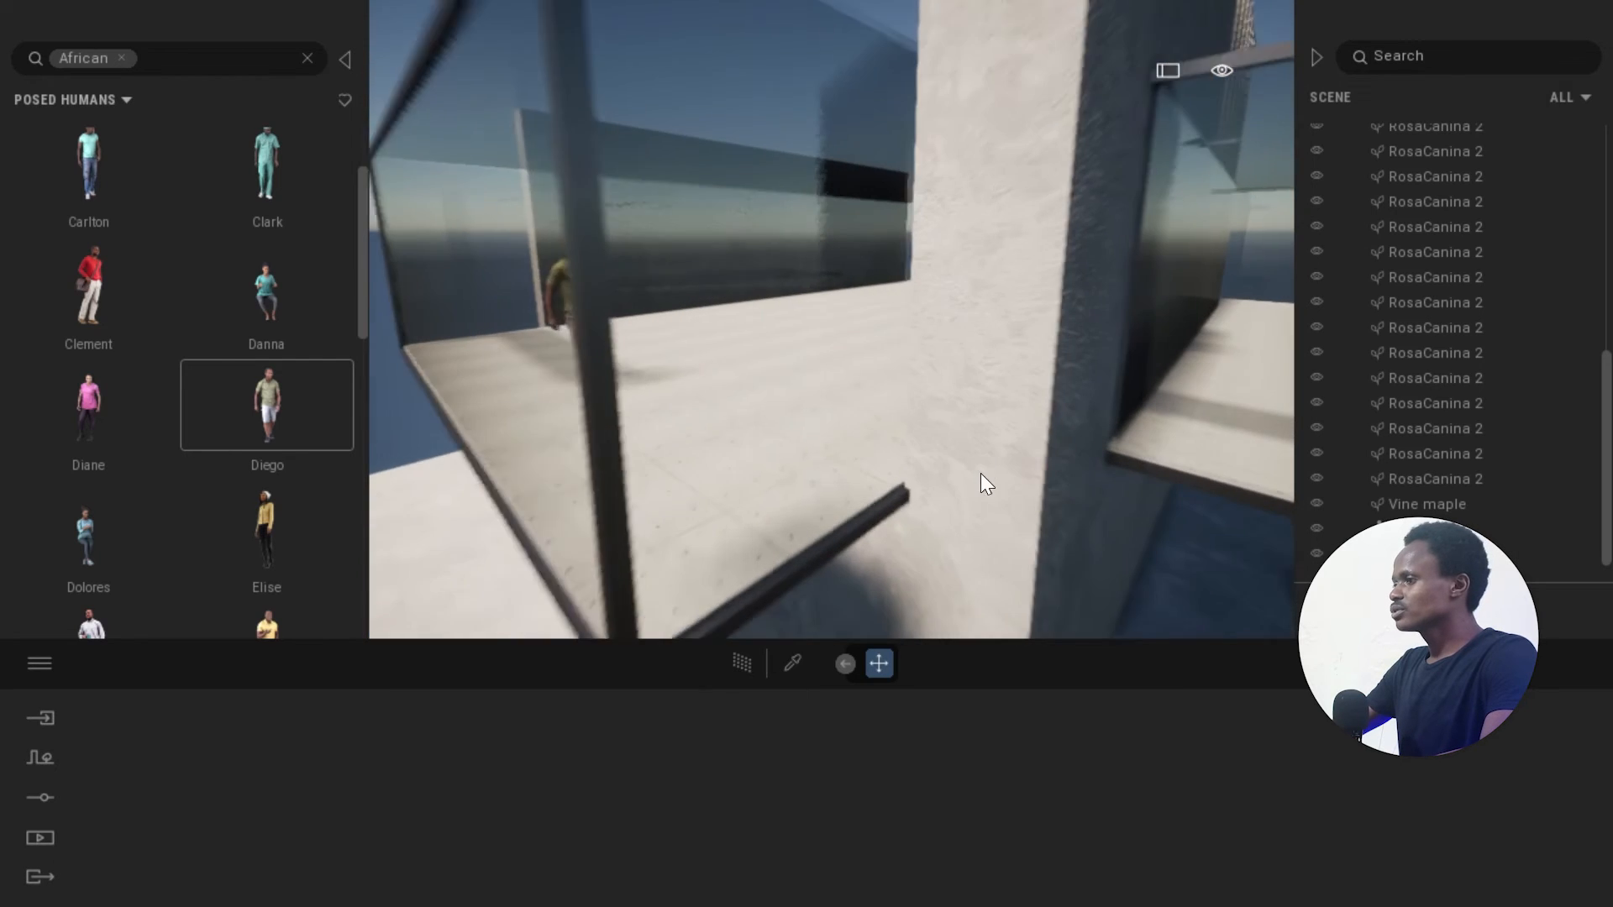
click(792, 664)
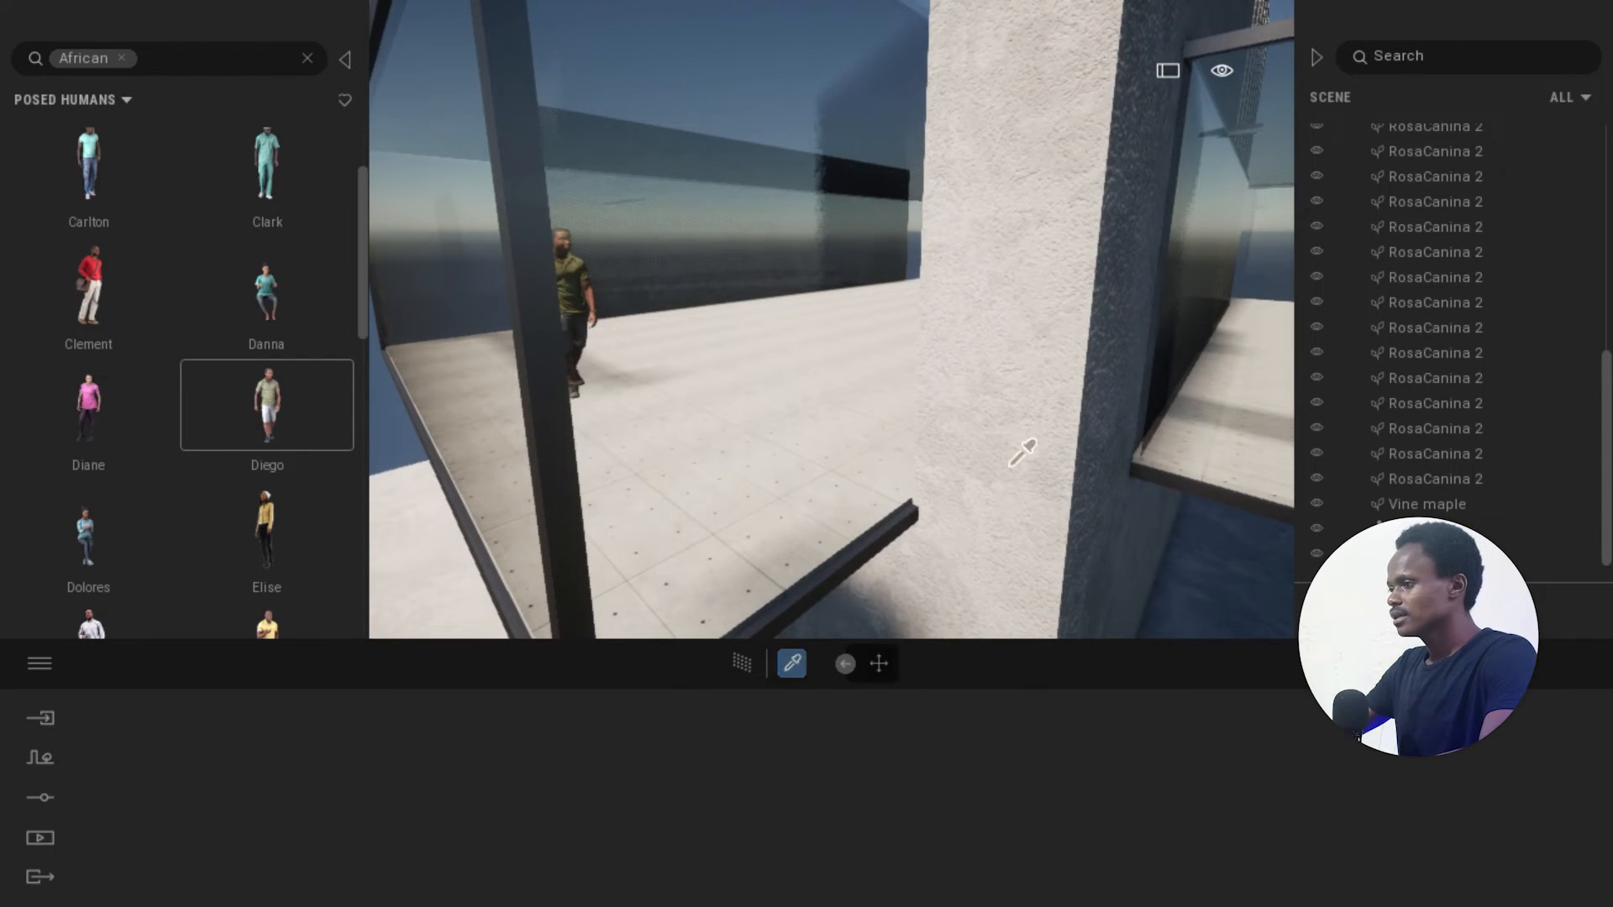
click(1011, 464)
right_drag(934, 459, 1094, 326)
scroll(1094, 326, up, 4)
drag(350, 751, 819, 347)
scroll(727, 397, down, 8)
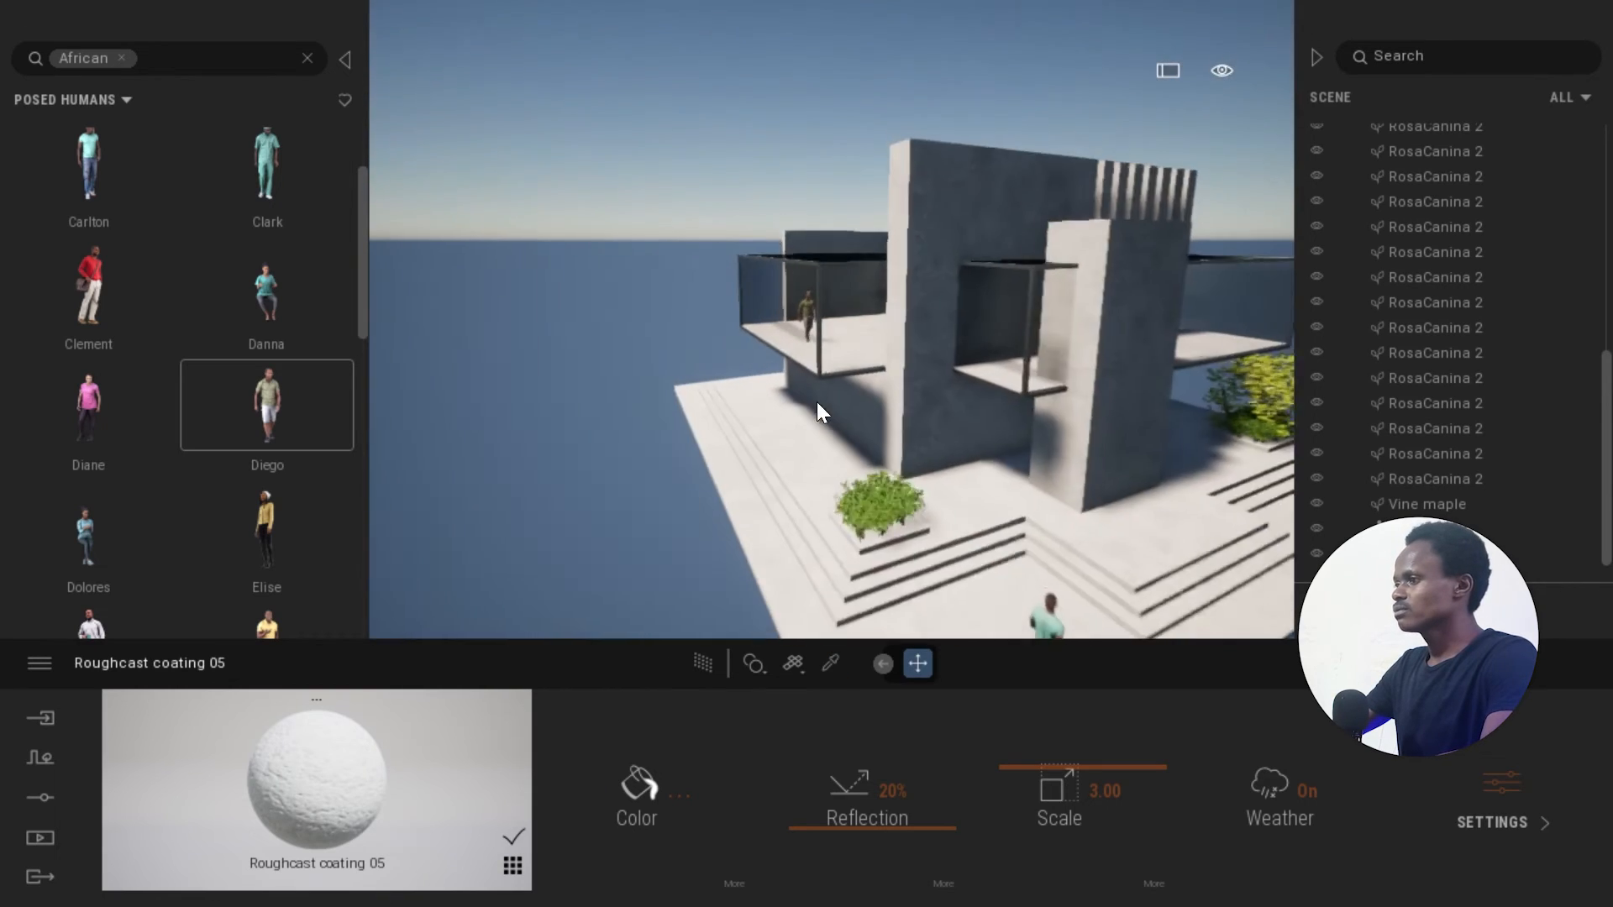
Place the Clement posed human on the platform at the foot of the front tower, above the steps.
right_drag(816, 401, 870, 447)
scroll(901, 420, up, 1)
scroll(906, 421, up, 6)
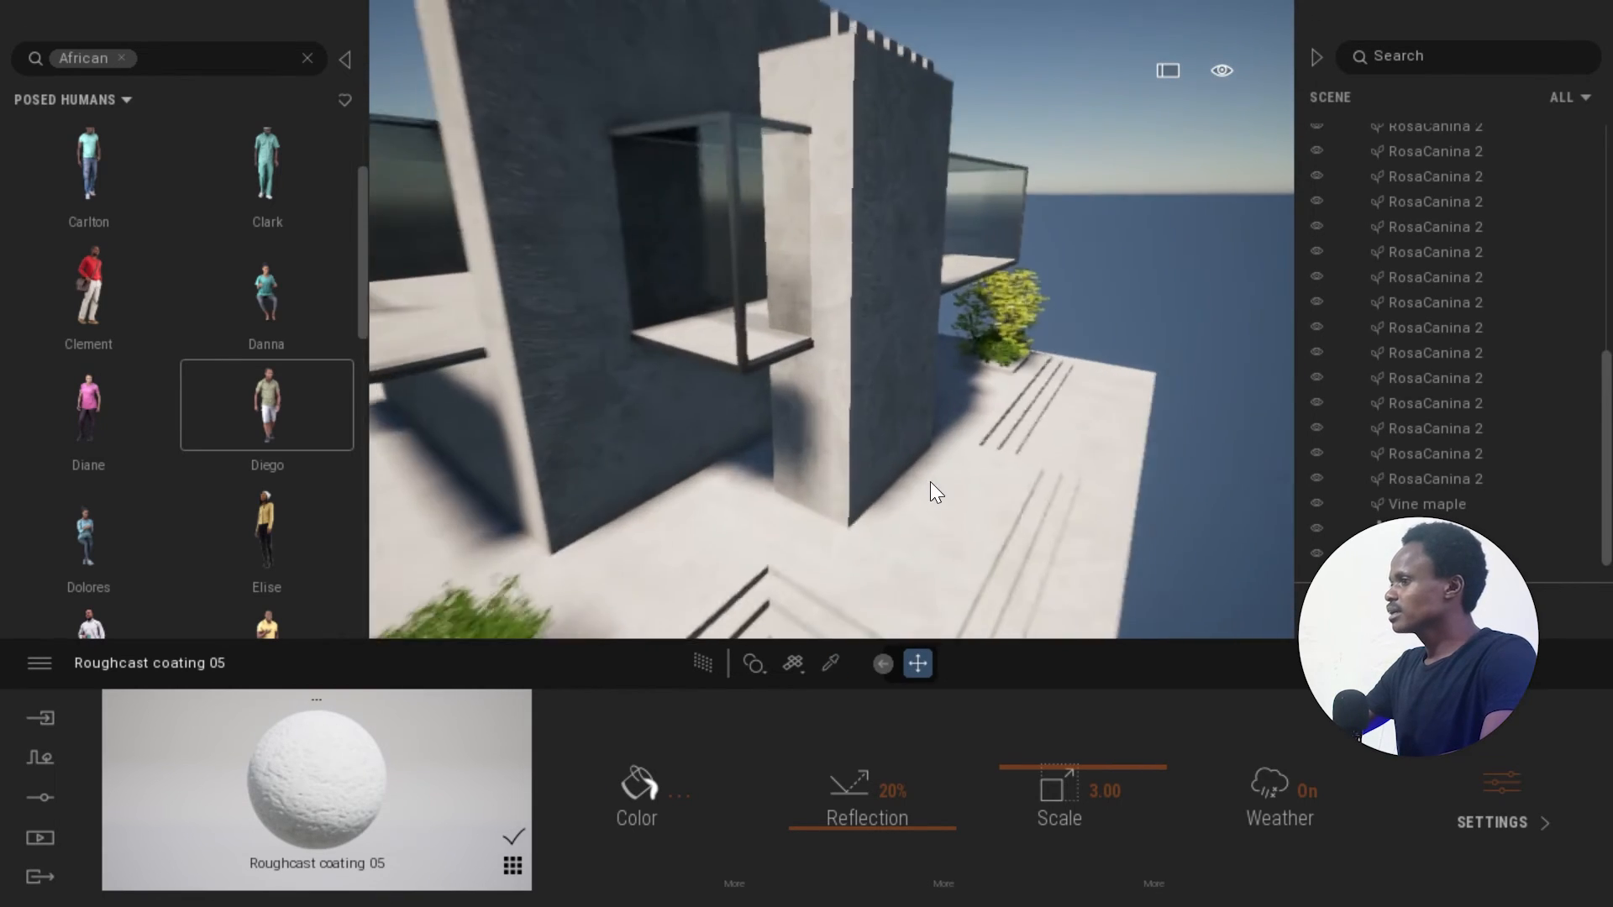
drag(104, 277, 878, 608)
scroll(1097, 460, down, 3)
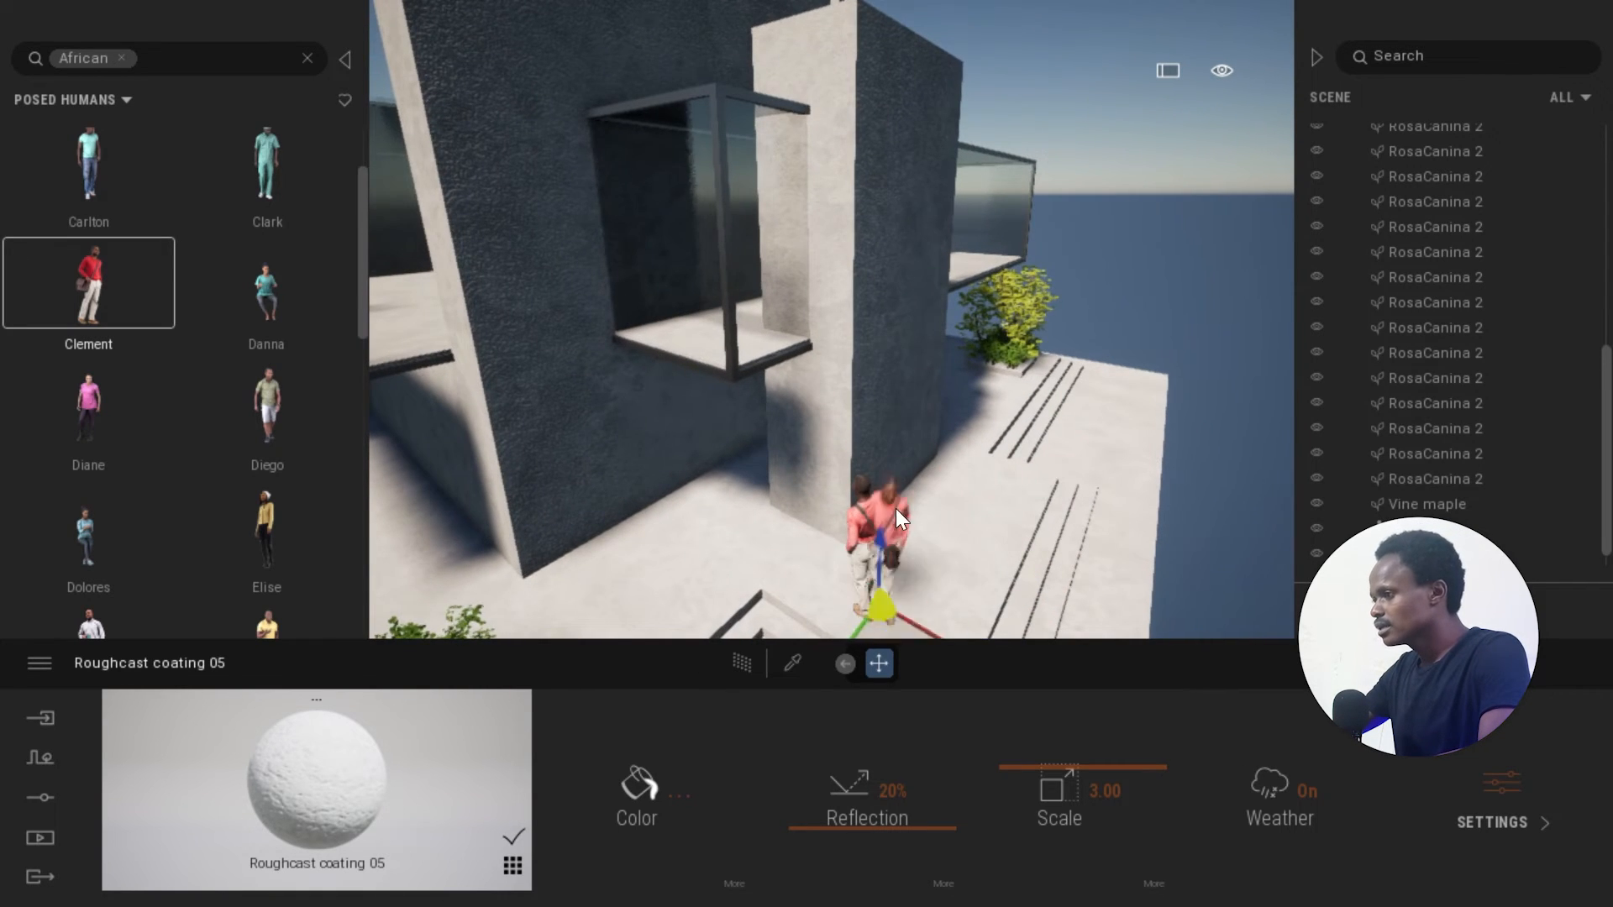
scroll(1102, 358, down, 4)
right_drag(985, 427, 849, 466)
scroll(451, 310, down, 4)
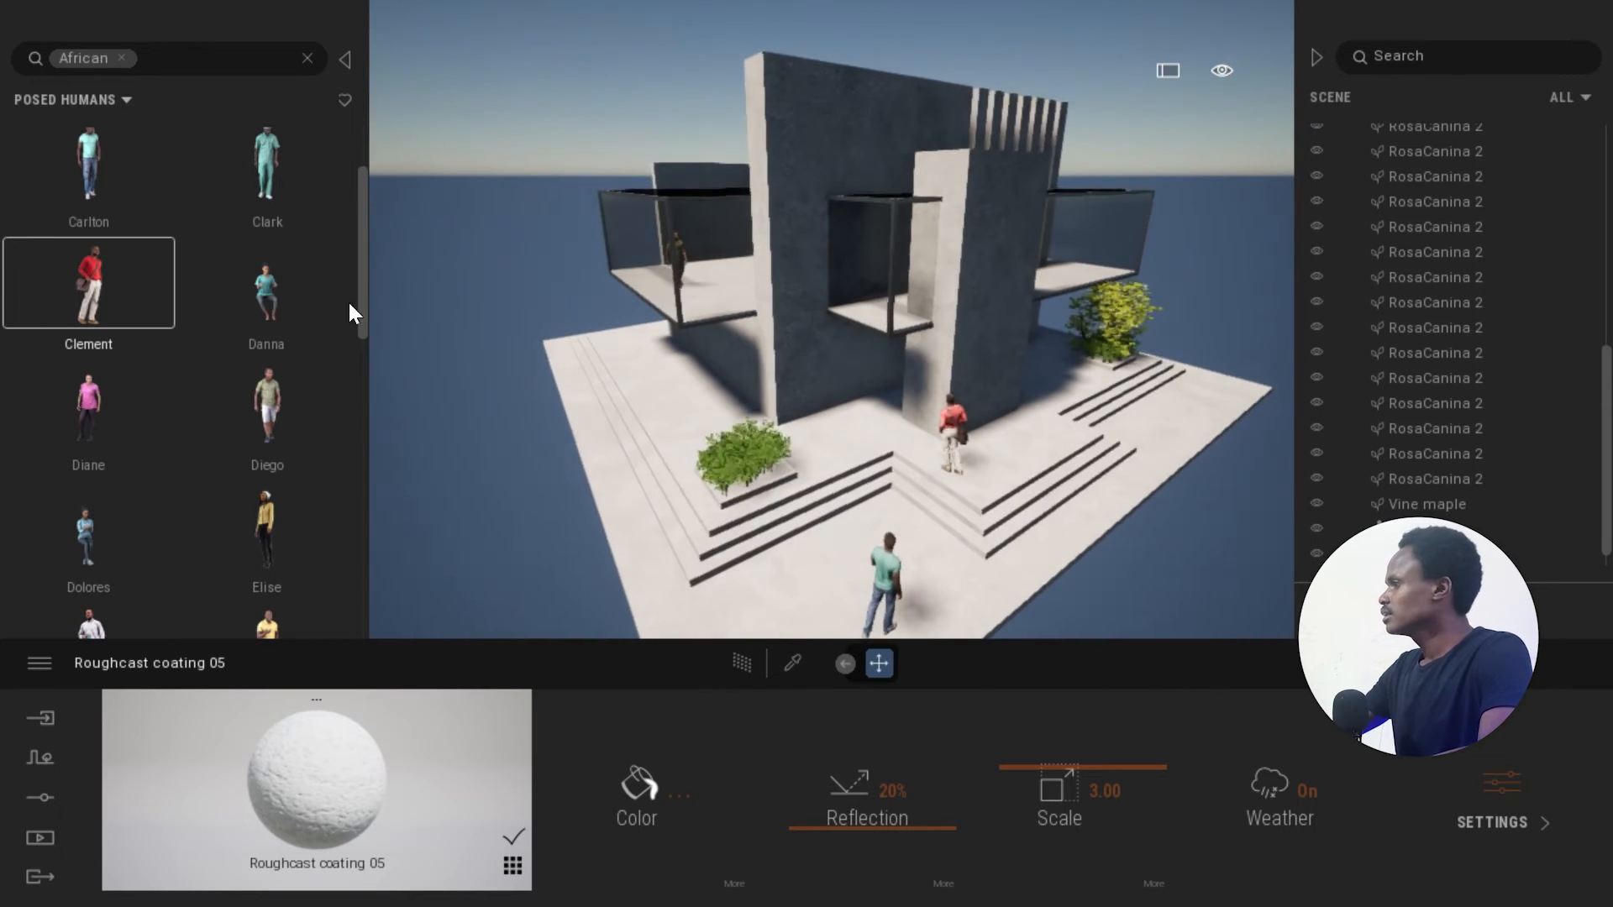
Place the Lola posed human by the side steps near the Vine maple and shift the figure onto the steps.
scroll(252, 374, down, 3)
scroll(261, 384, down, 4)
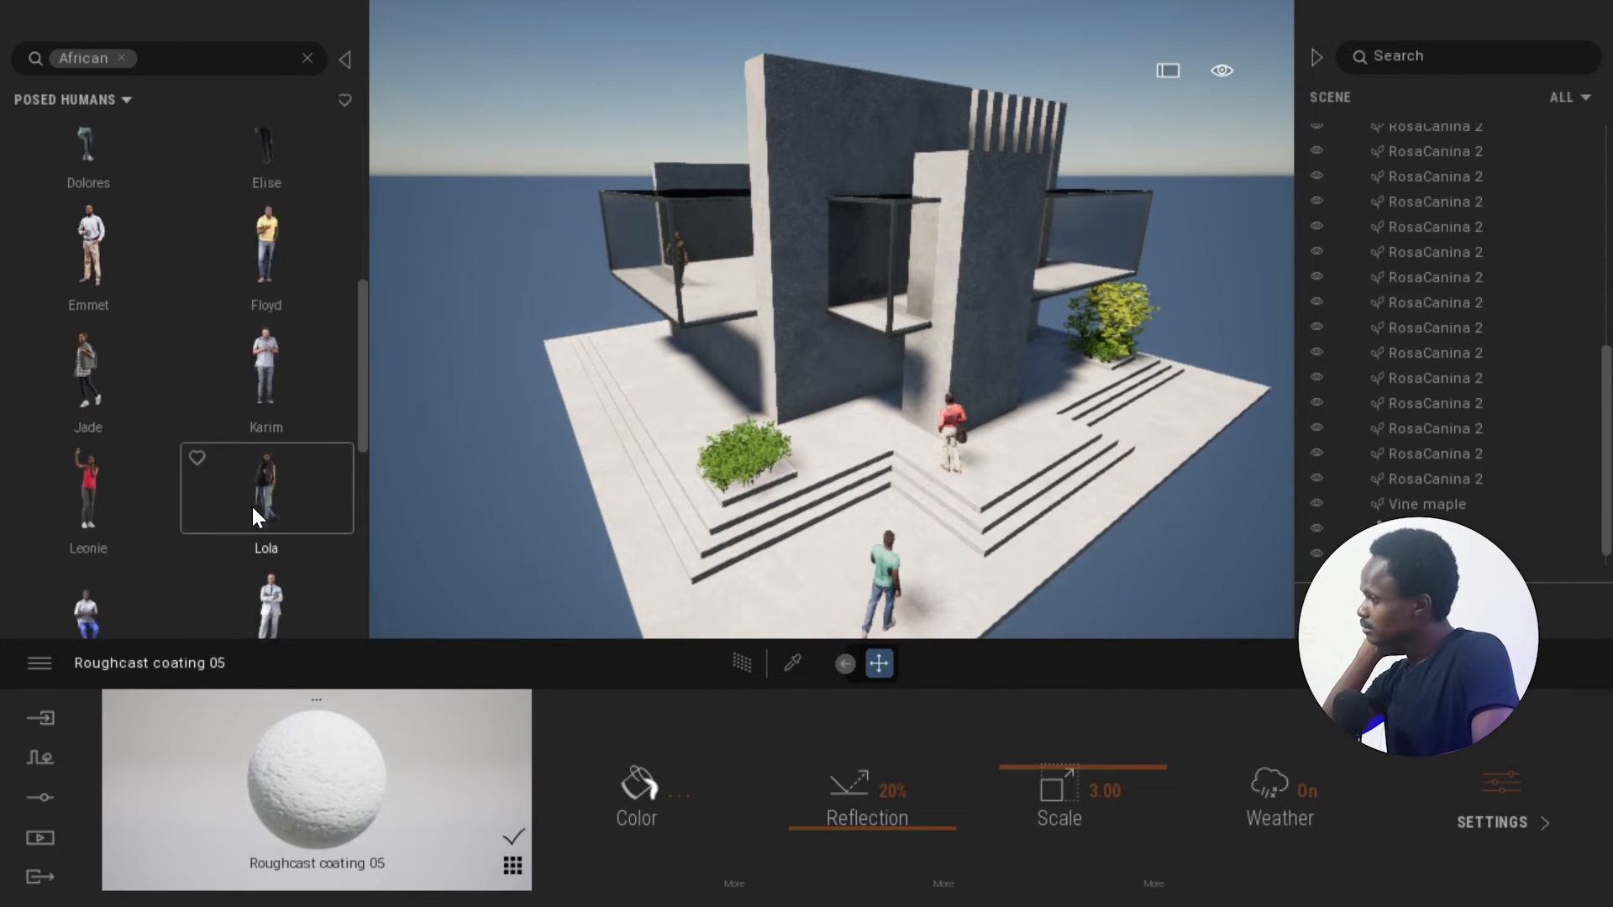
click(267, 360)
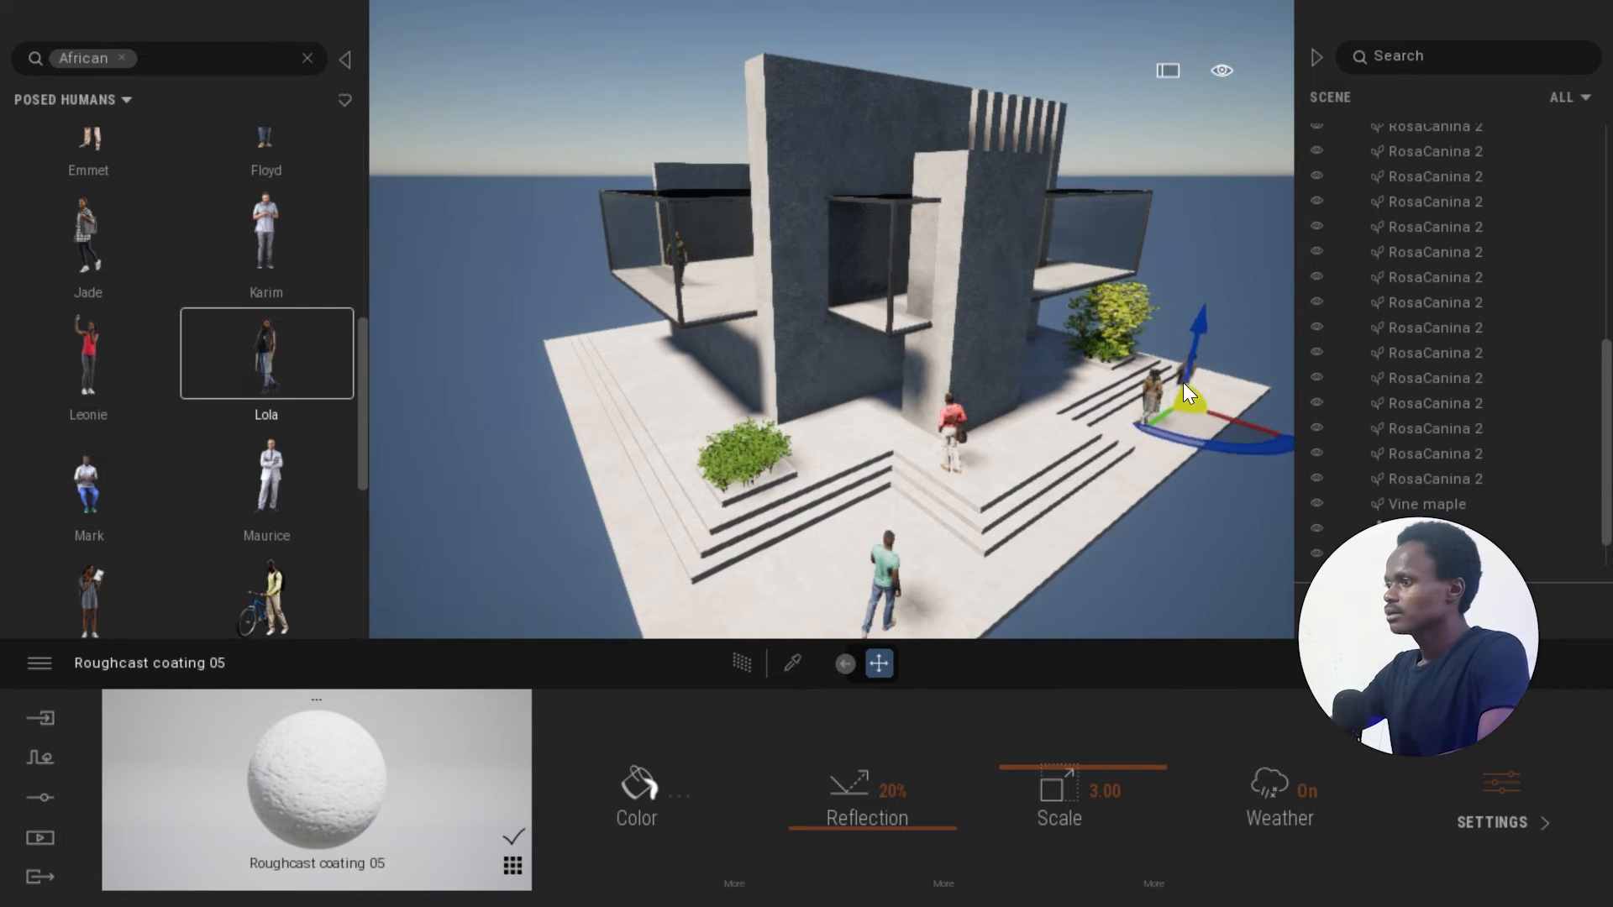
click(1150, 398)
scroll(1055, 446, up, 2)
right_drag(1055, 446, 1062, 452)
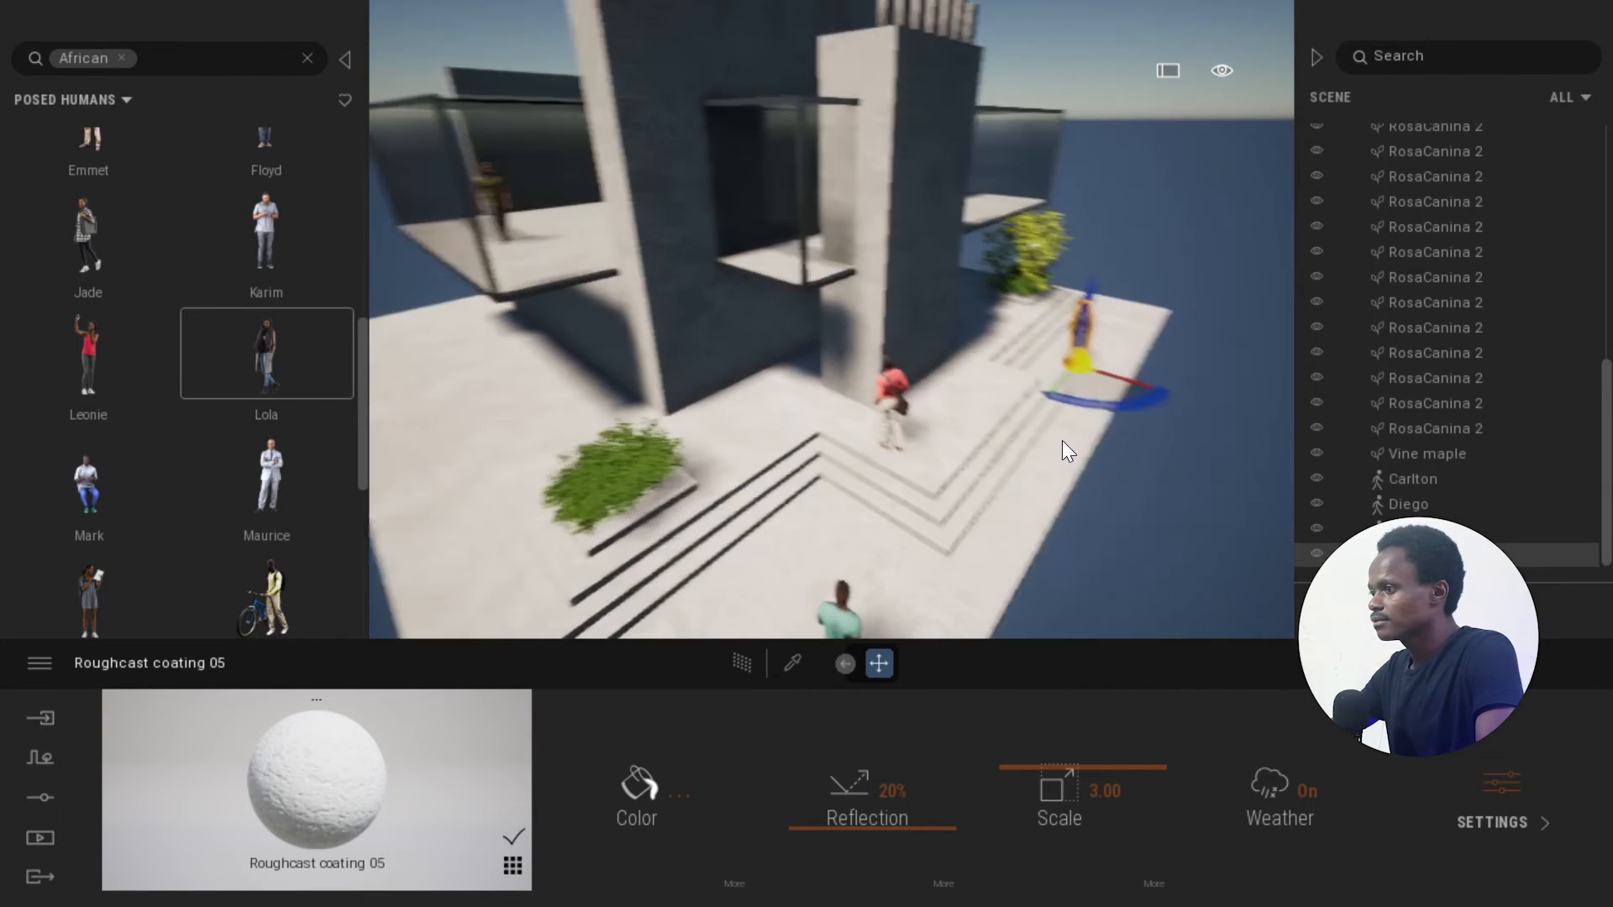
drag(1102, 406, 1072, 381)
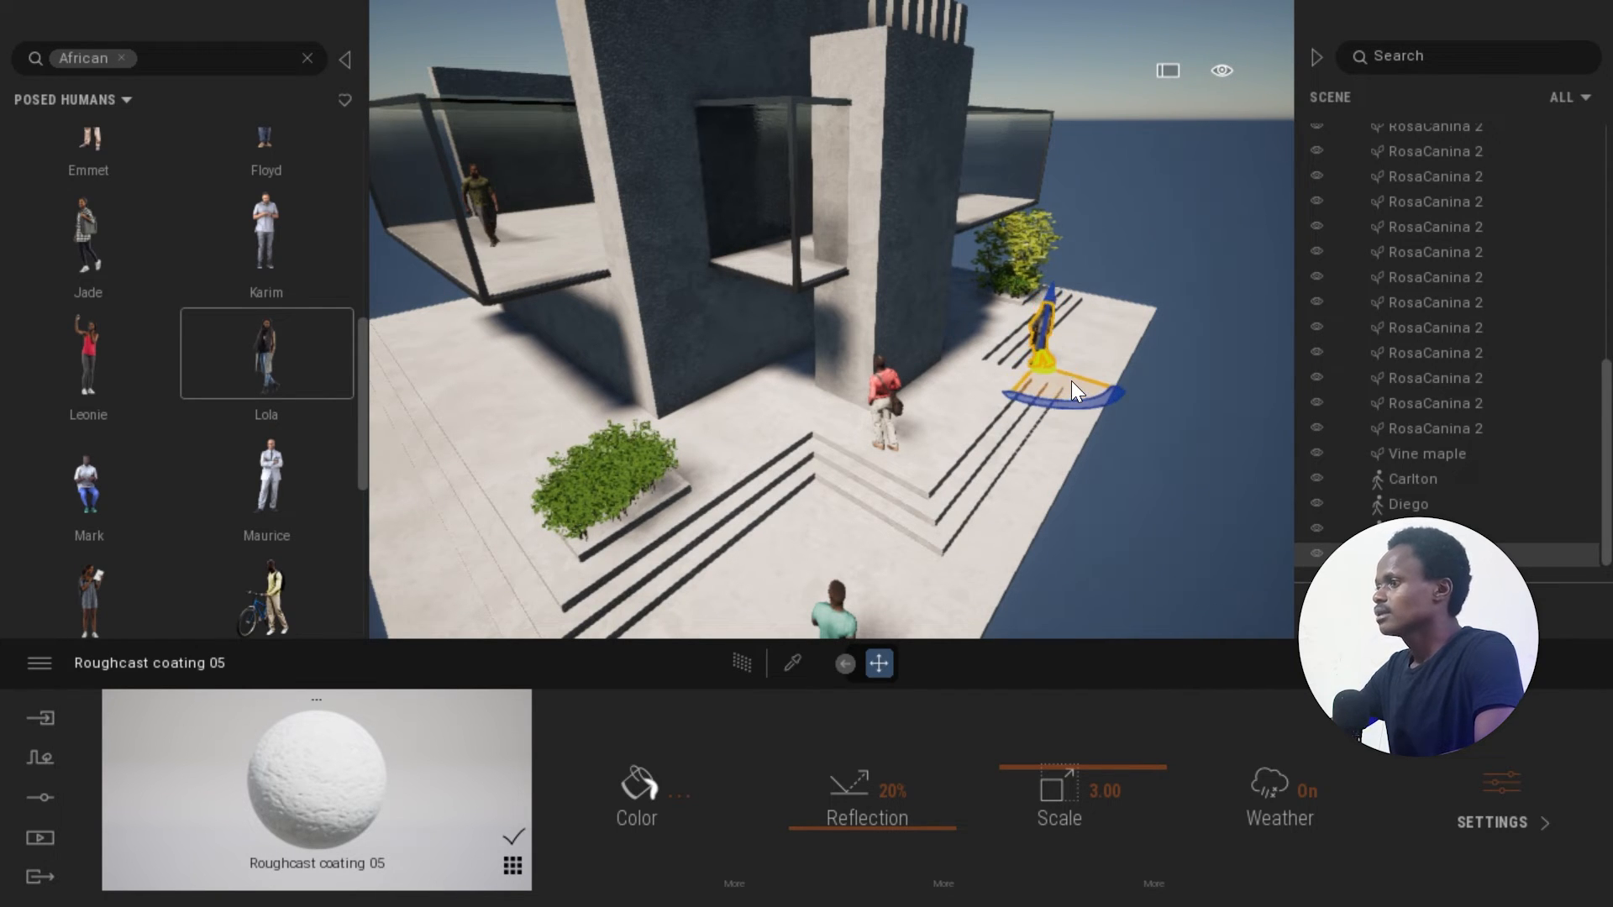
click(1137, 354)
Examine the whole building with its planting and placed people from several distances and angles.
scroll(1137, 354, down, 3)
right_drag(1137, 354, 1157, 360)
scroll(1157, 360, down, 4)
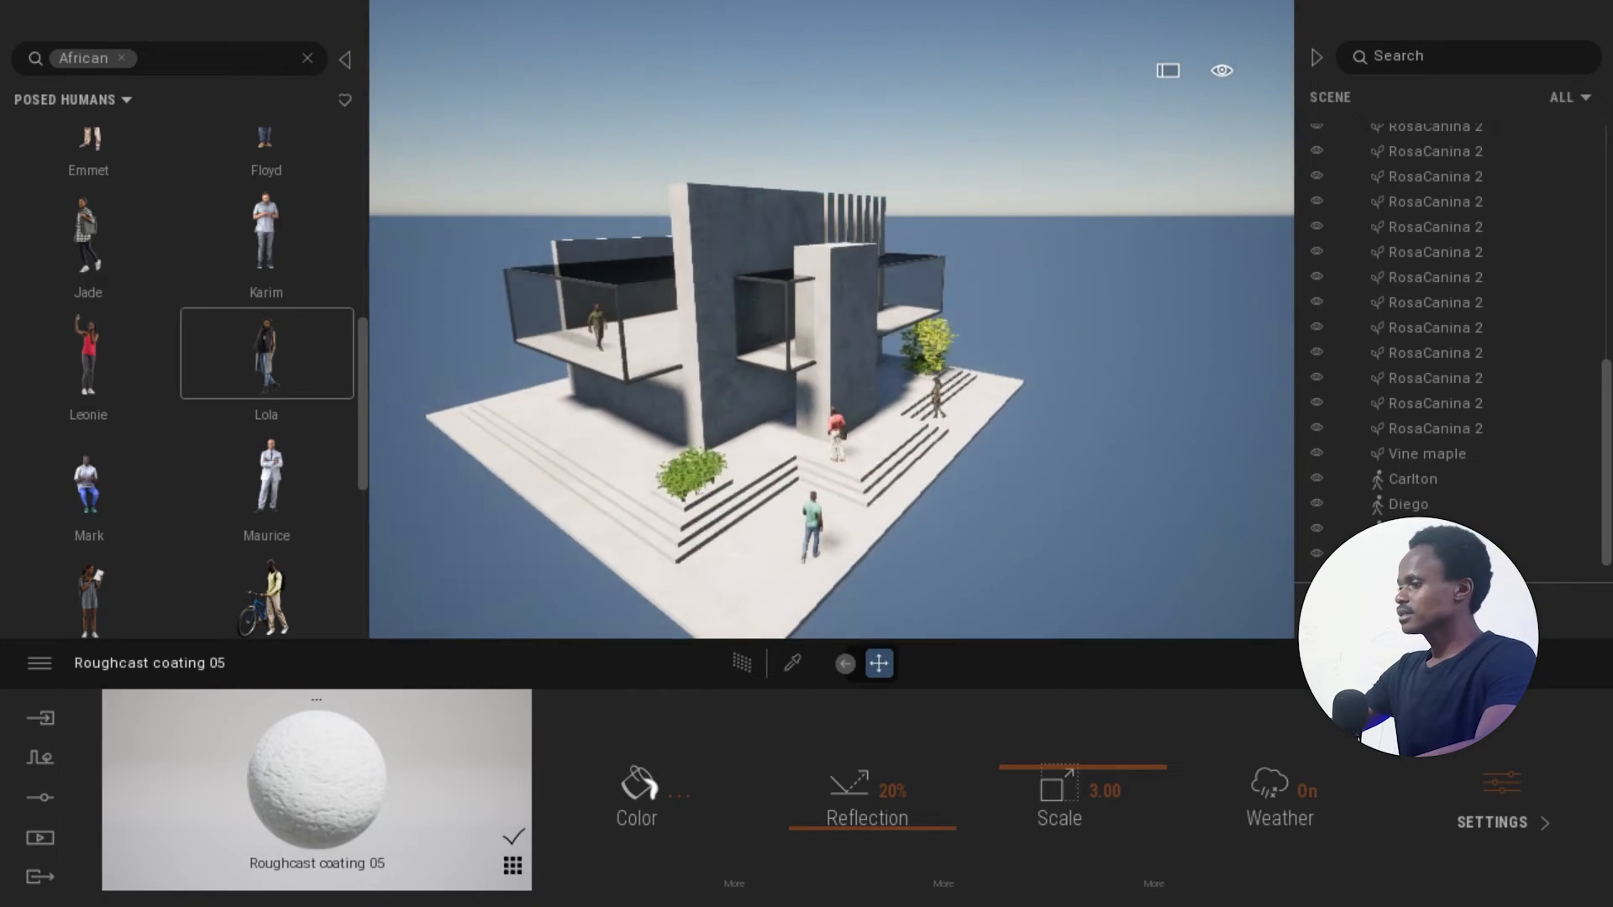
right_drag(828, 420, 833, 437)
scroll(833, 439, up, 4)
shift+middle_drag(833, 445, 967, 458)
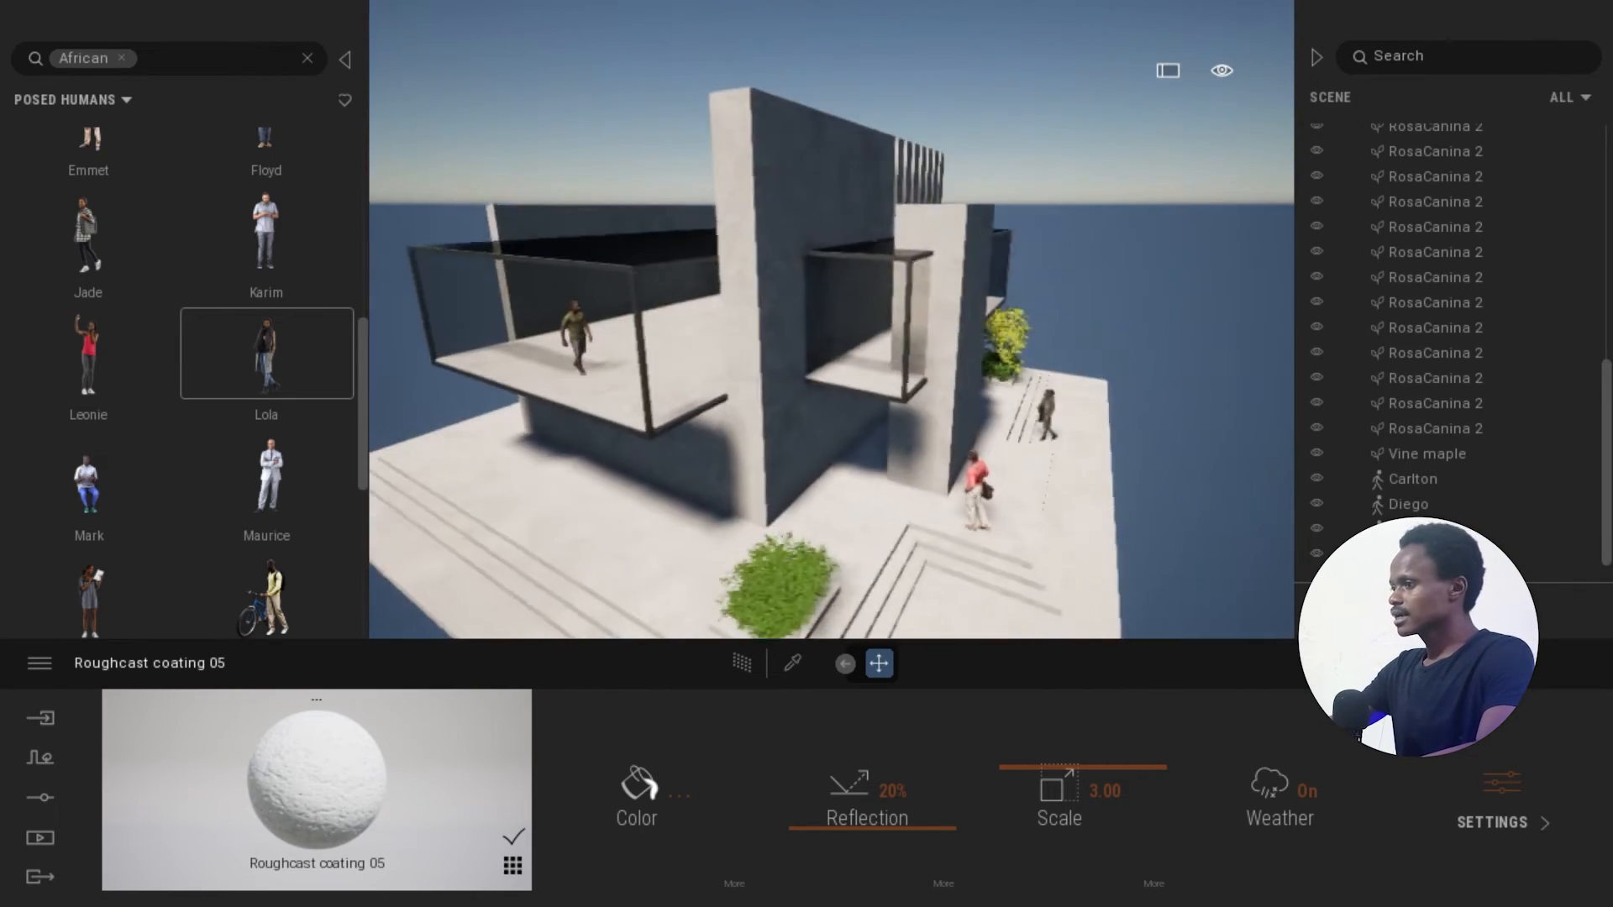
scroll(841, 341, down, 3)
scroll(1015, 356, up, 1)
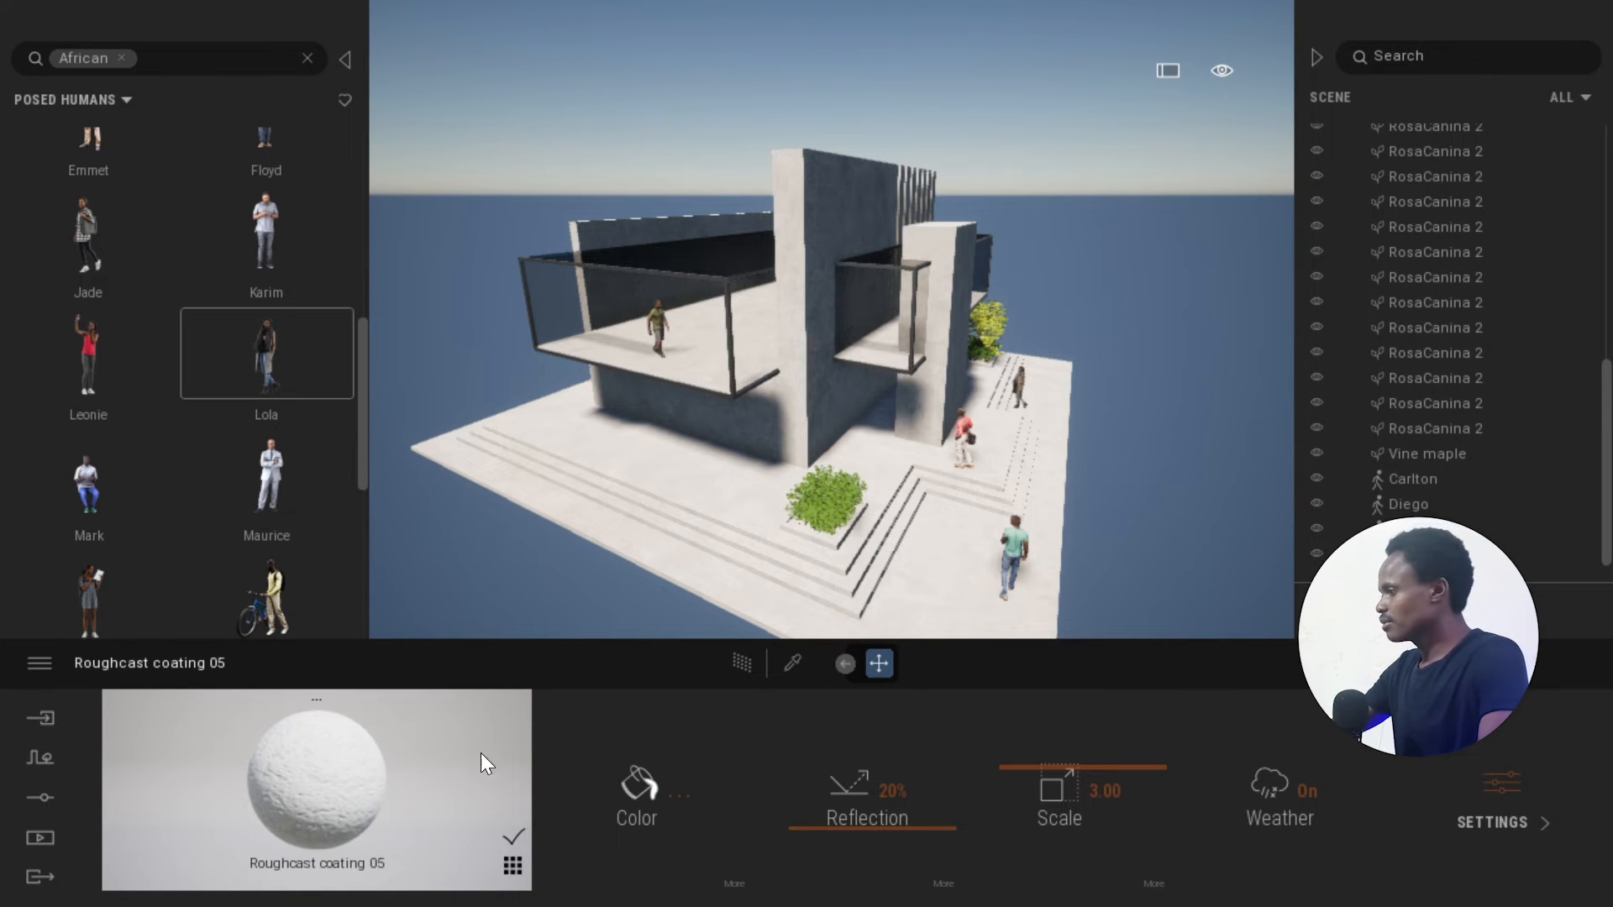
Frame the whole building from a higher, more distant viewpoint and create a media image of it.
click(40, 837)
right_drag(1020, 291, 1004, 368)
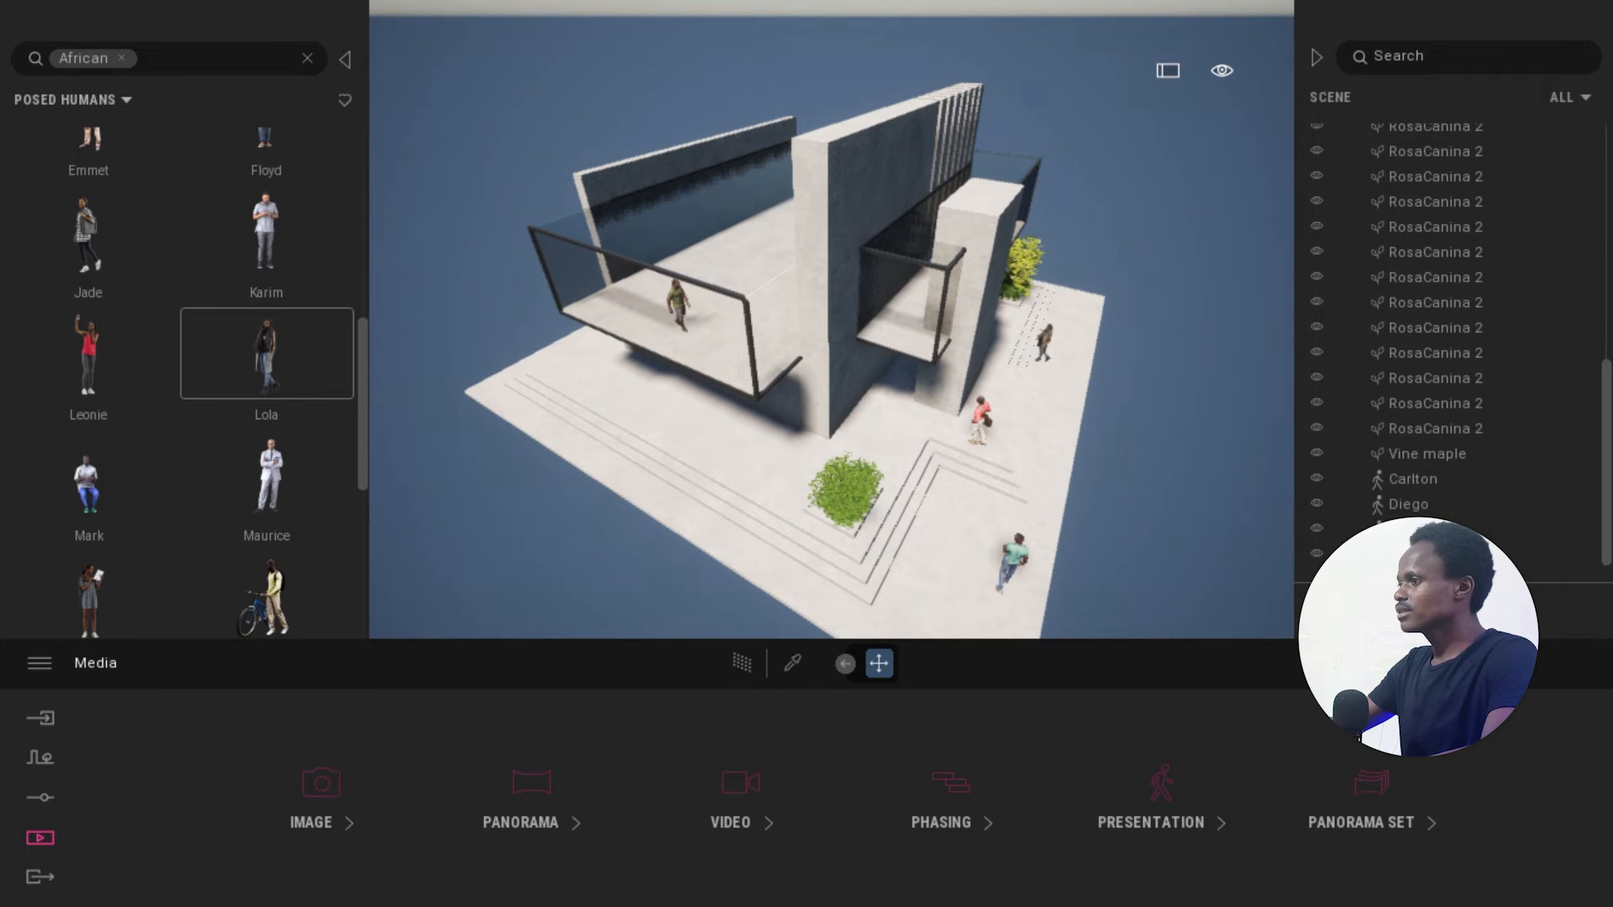
scroll(679, 239, down, 5)
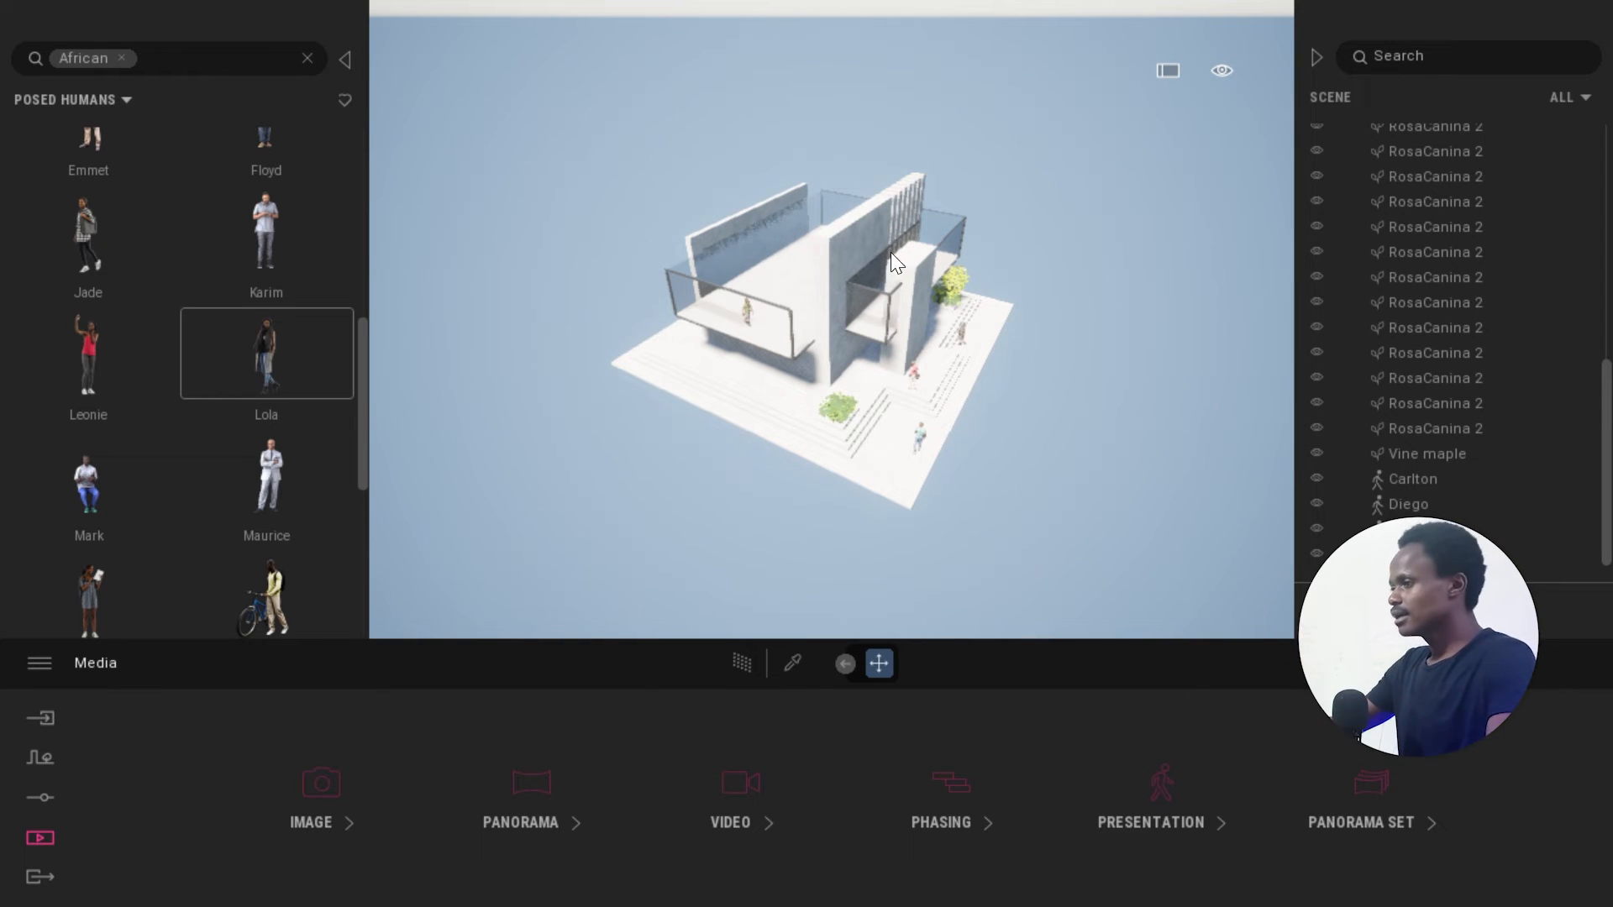
scroll(949, 279, down, 1)
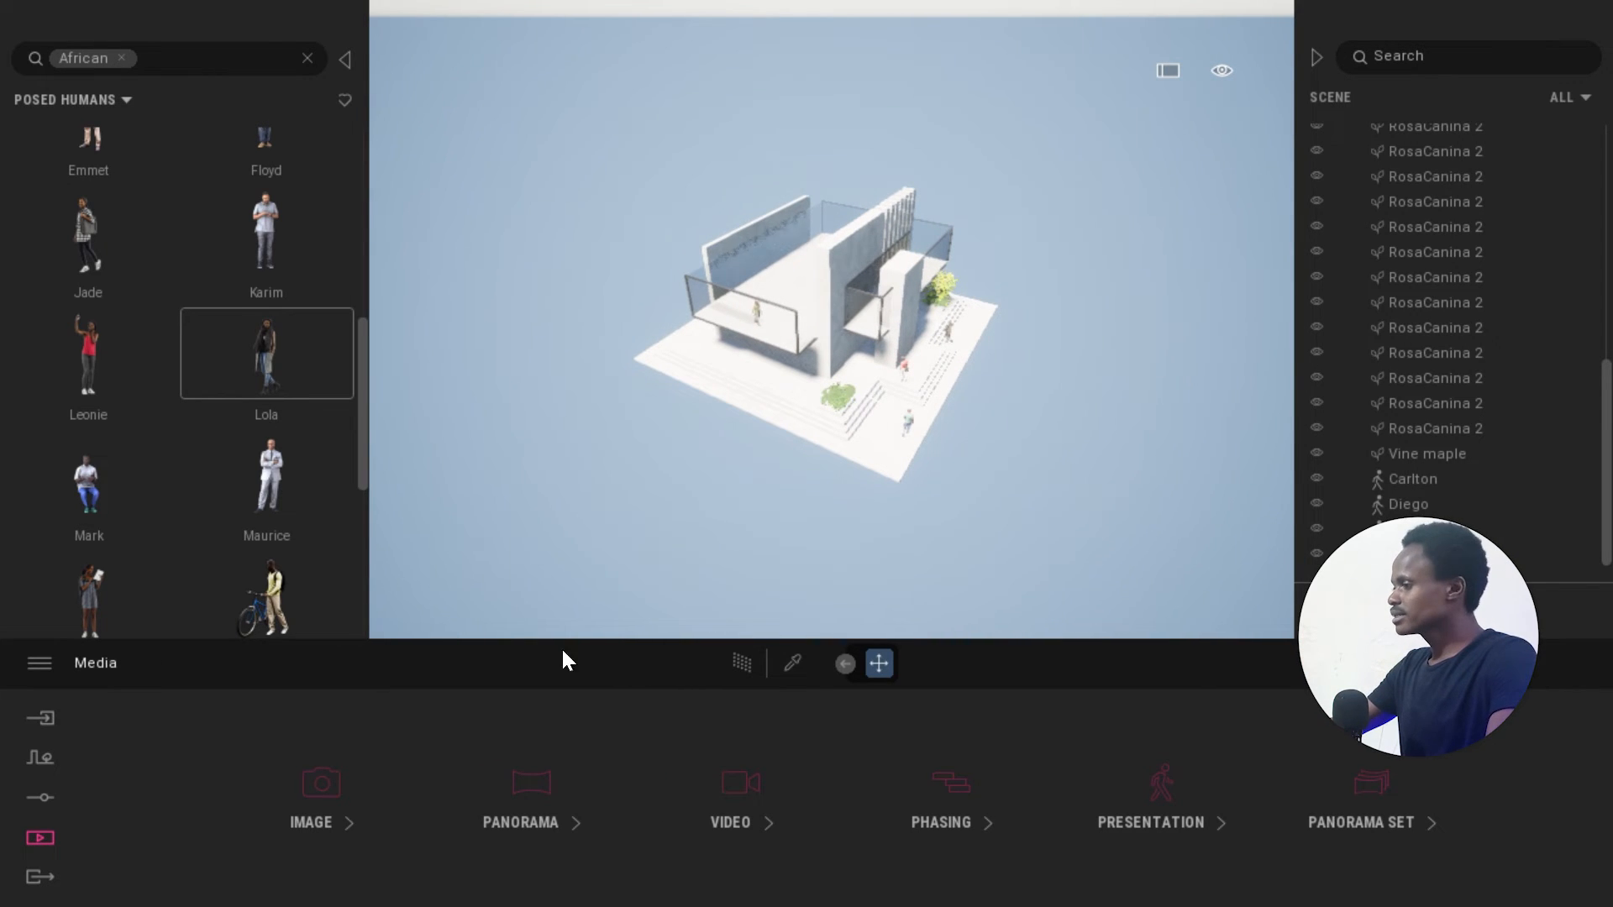
click(319, 786)
click(185, 781)
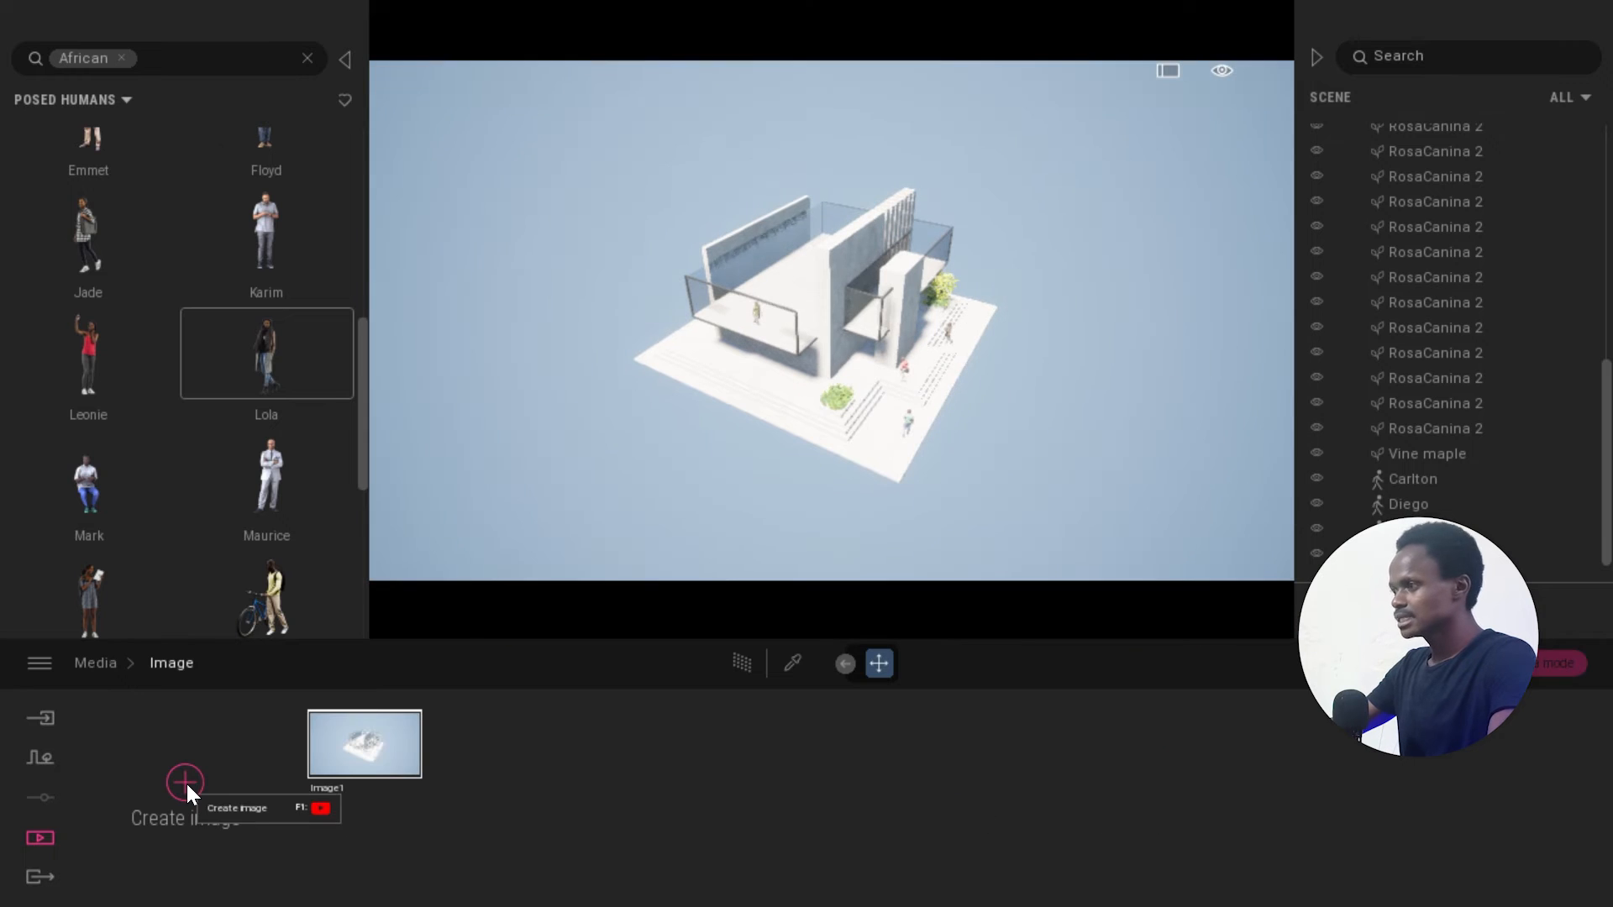
Try a 50 mm focal length on Image1's camera, and set it to 35 mm.
click(403, 789)
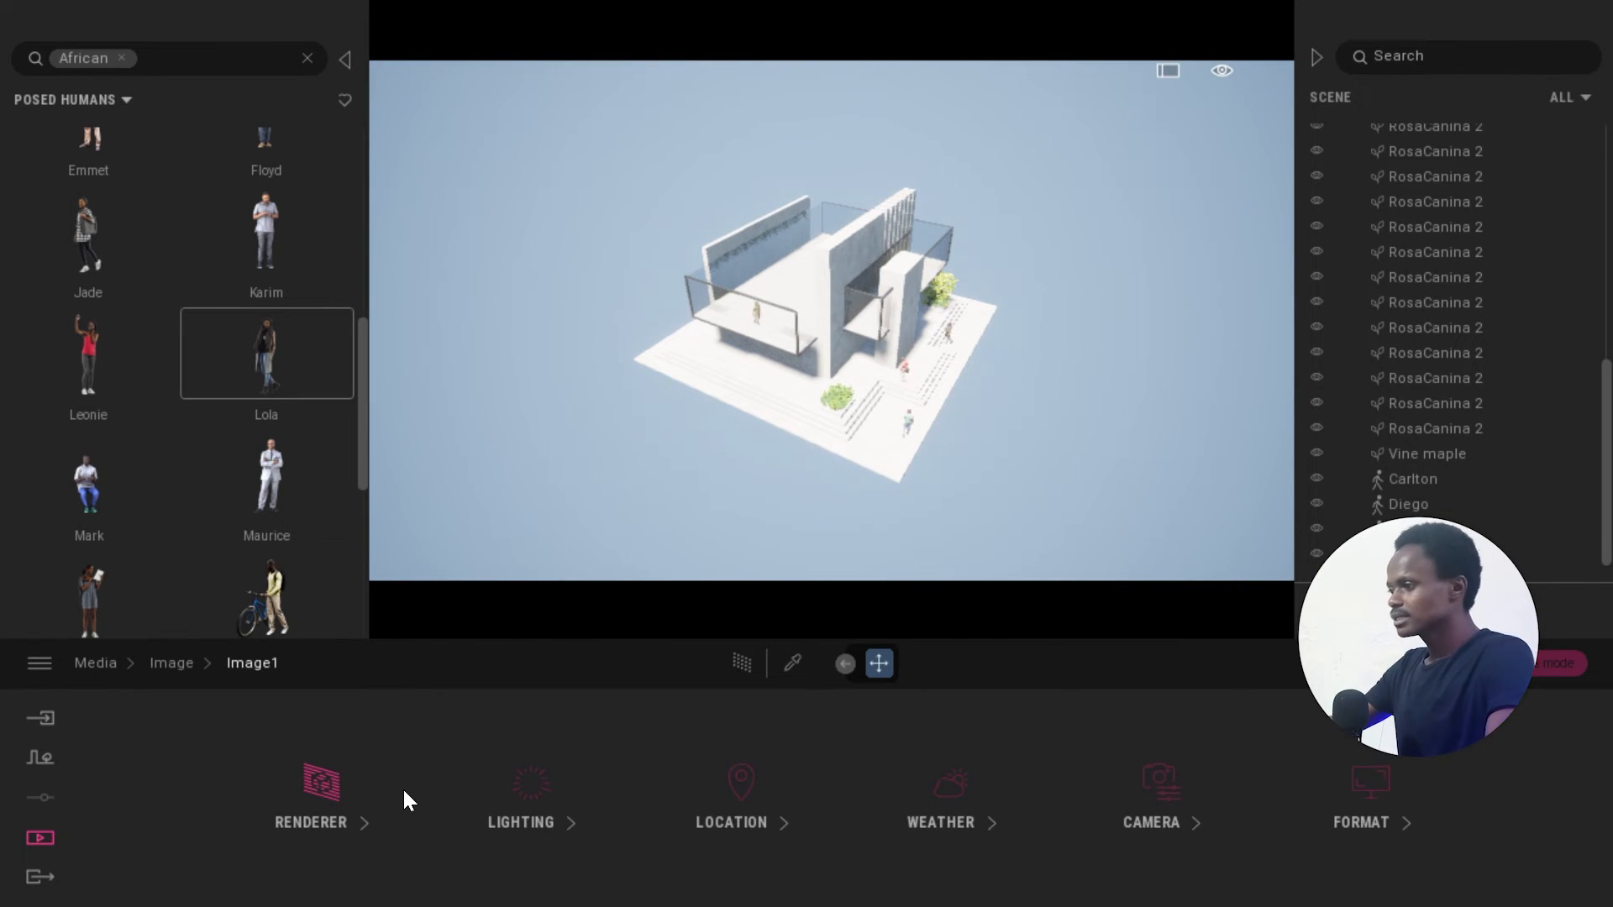
click(1199, 788)
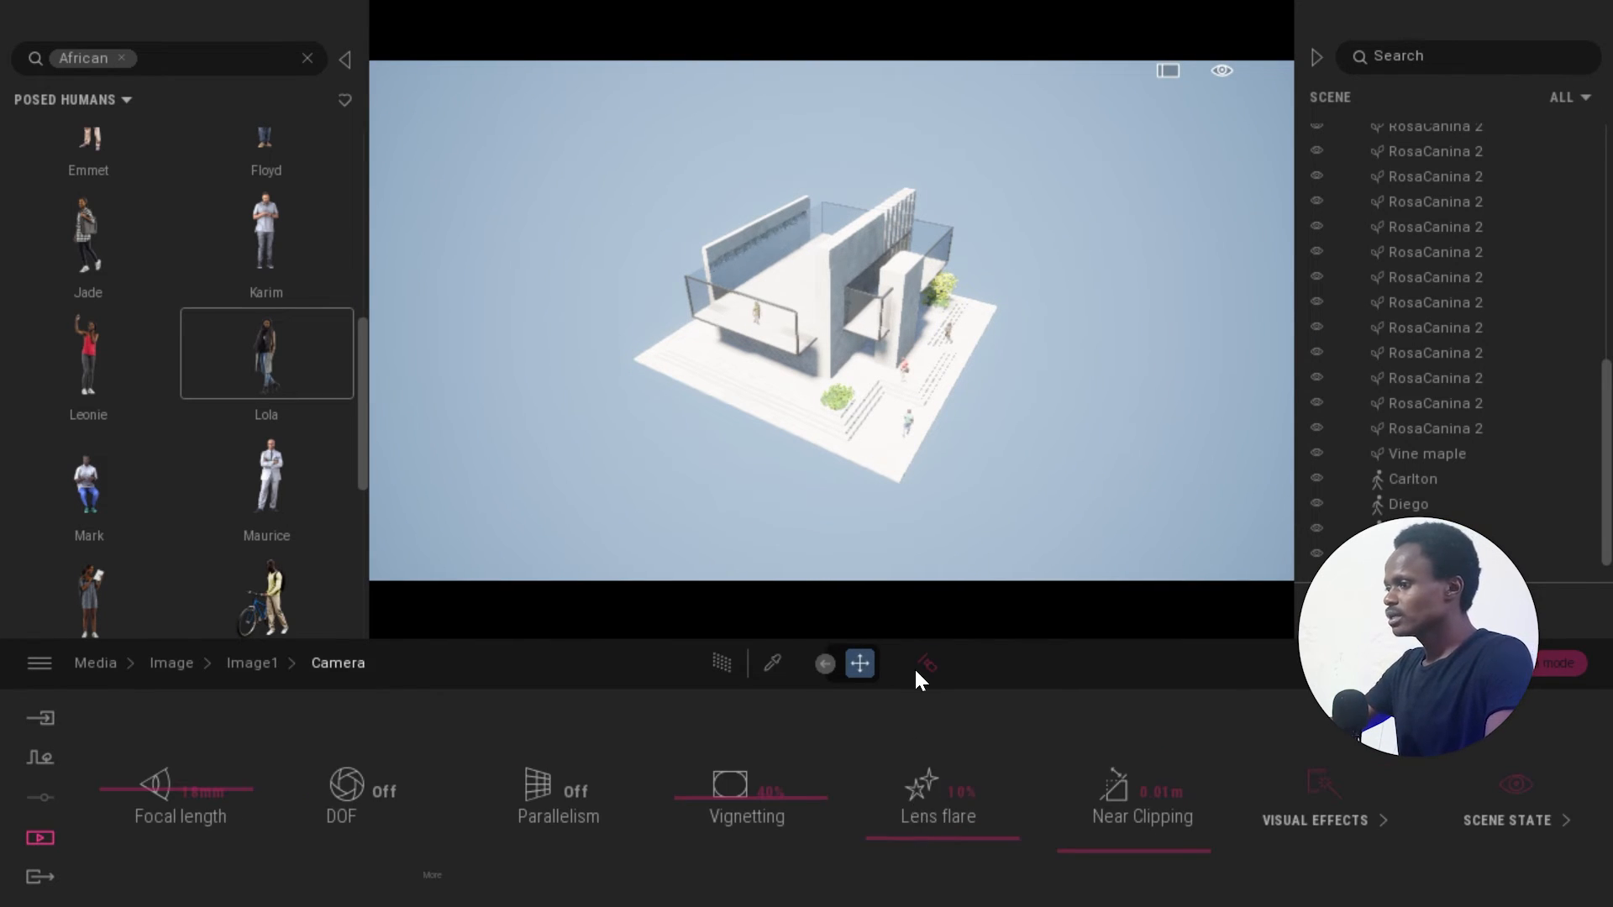
double_click(228, 796)
text(5)
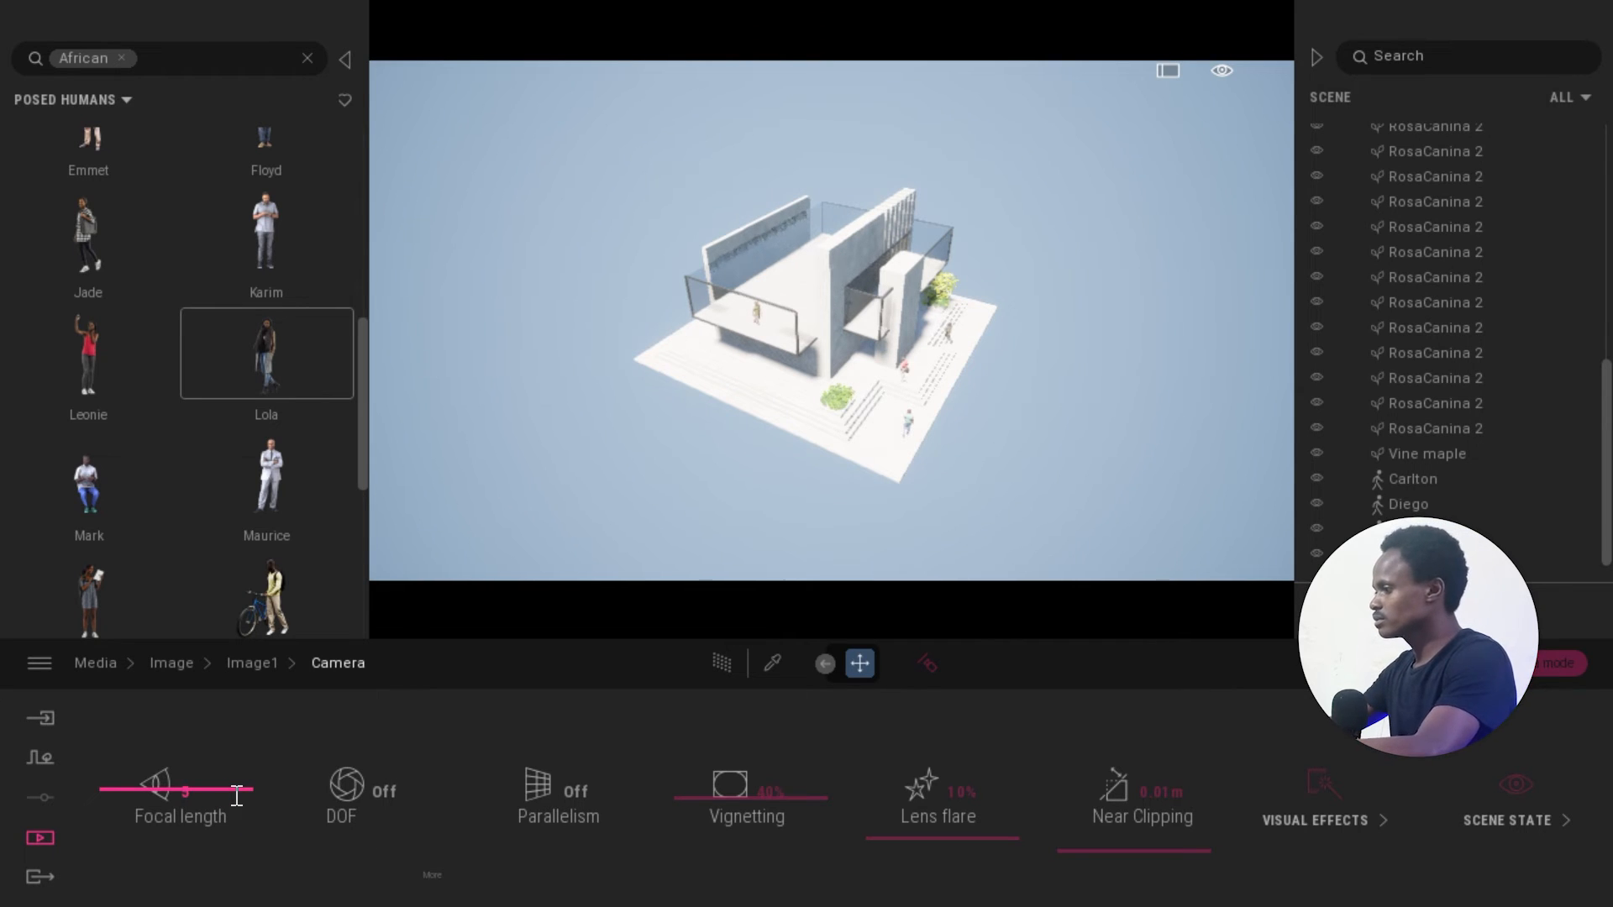
text(0)
key(Return)
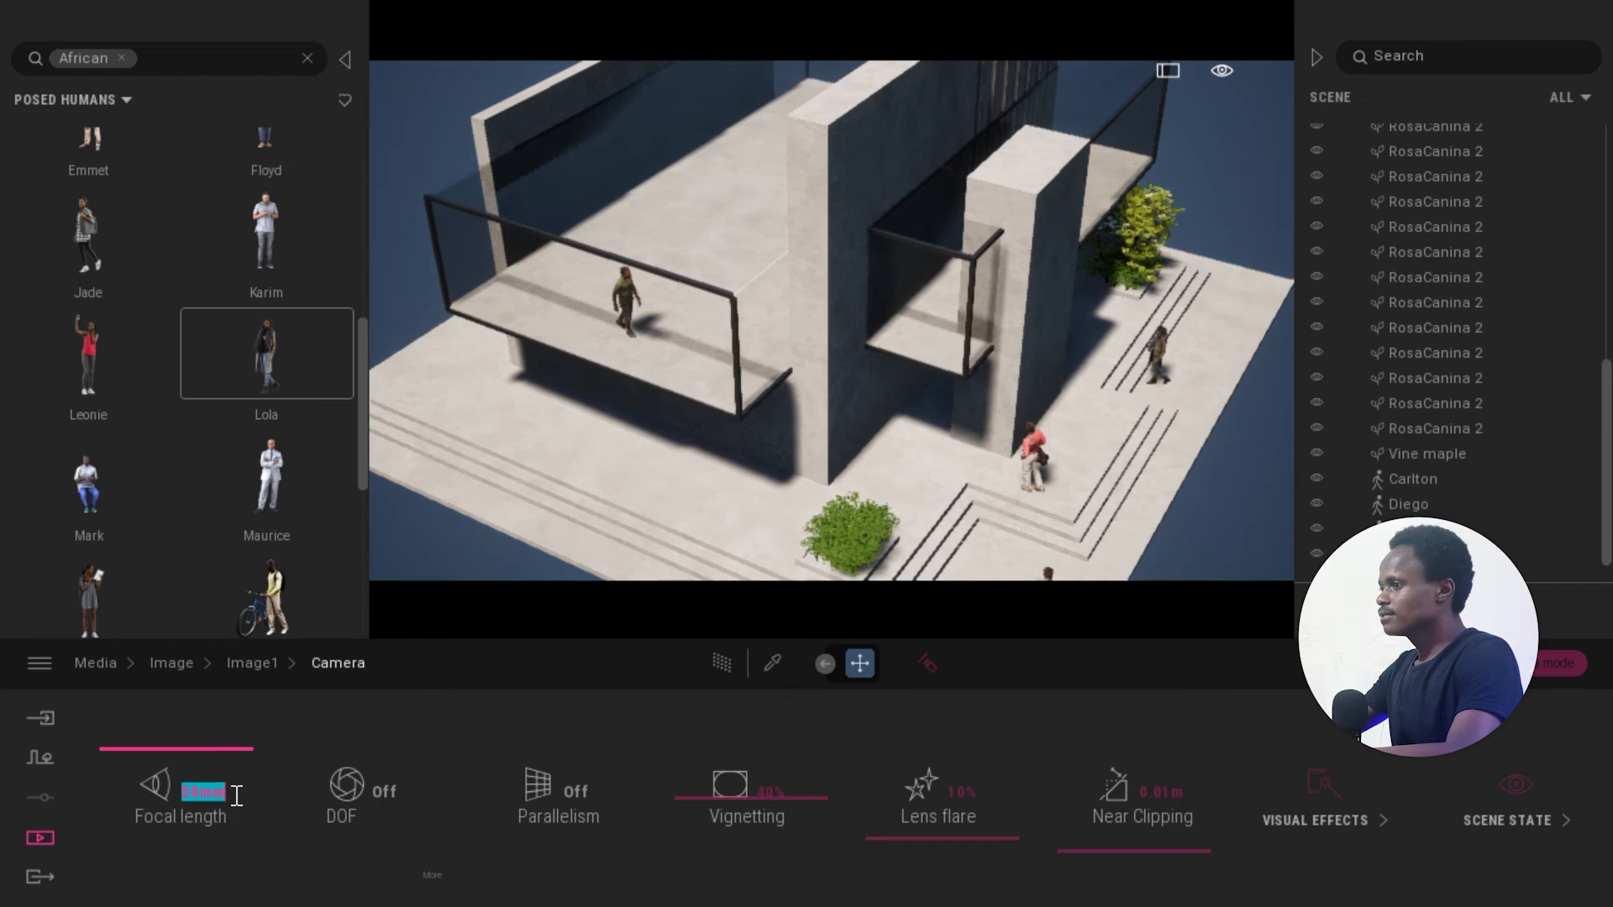
text(35)
key(Return)
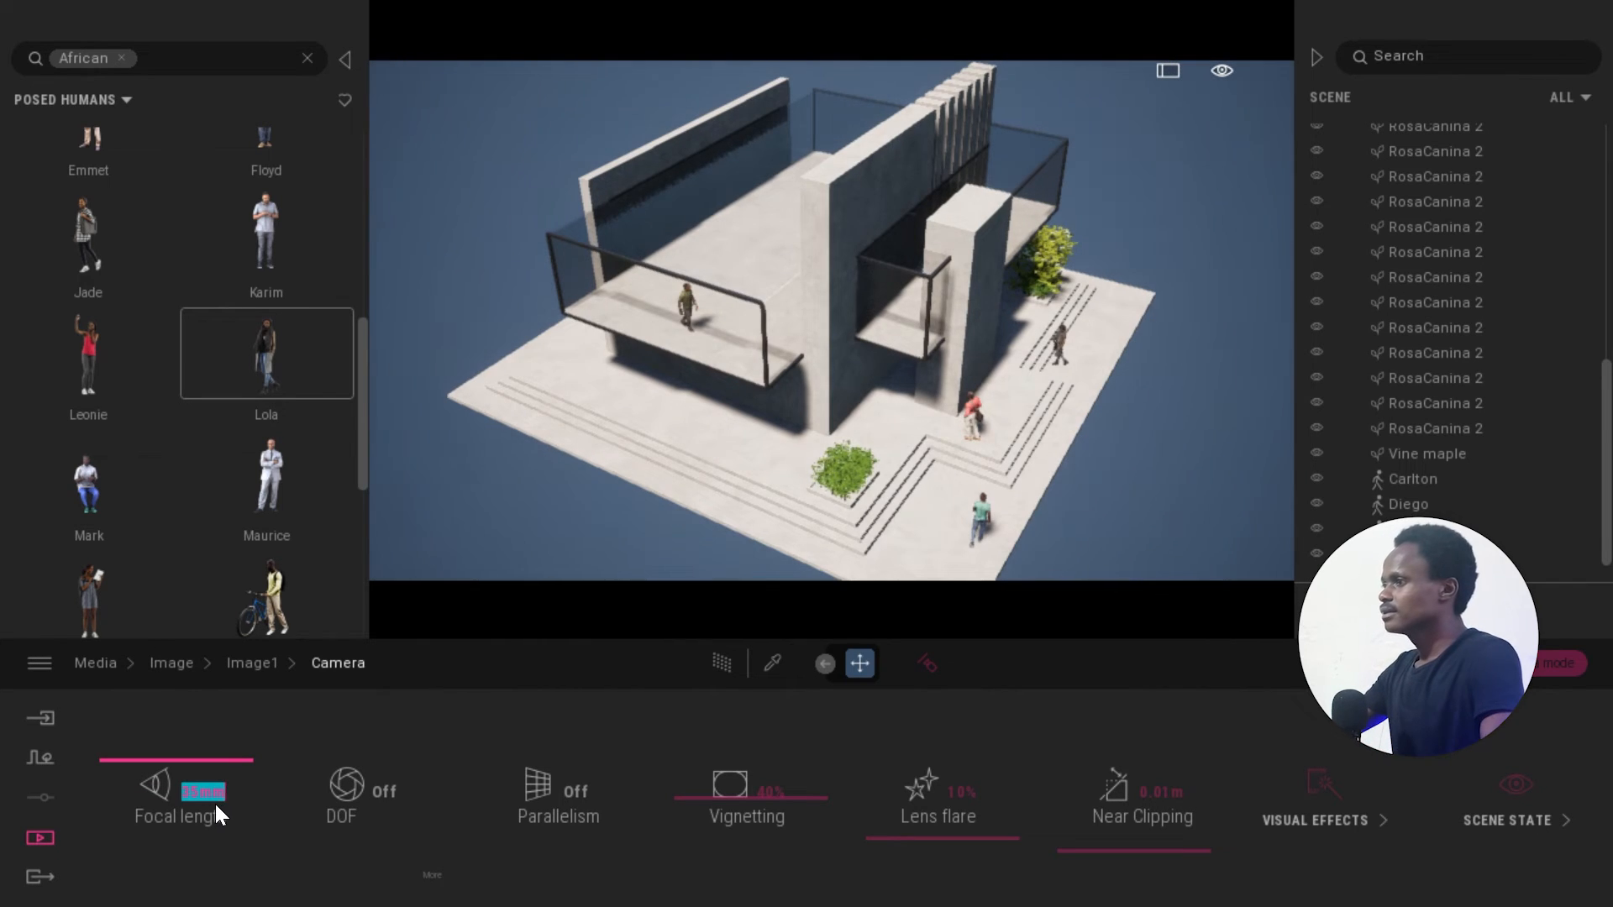
Reframe the building so its whole base nearly fills the image, and refresh Image1 with this view.
right_drag(924, 442, 910, 417)
scroll(924, 442, down, 4)
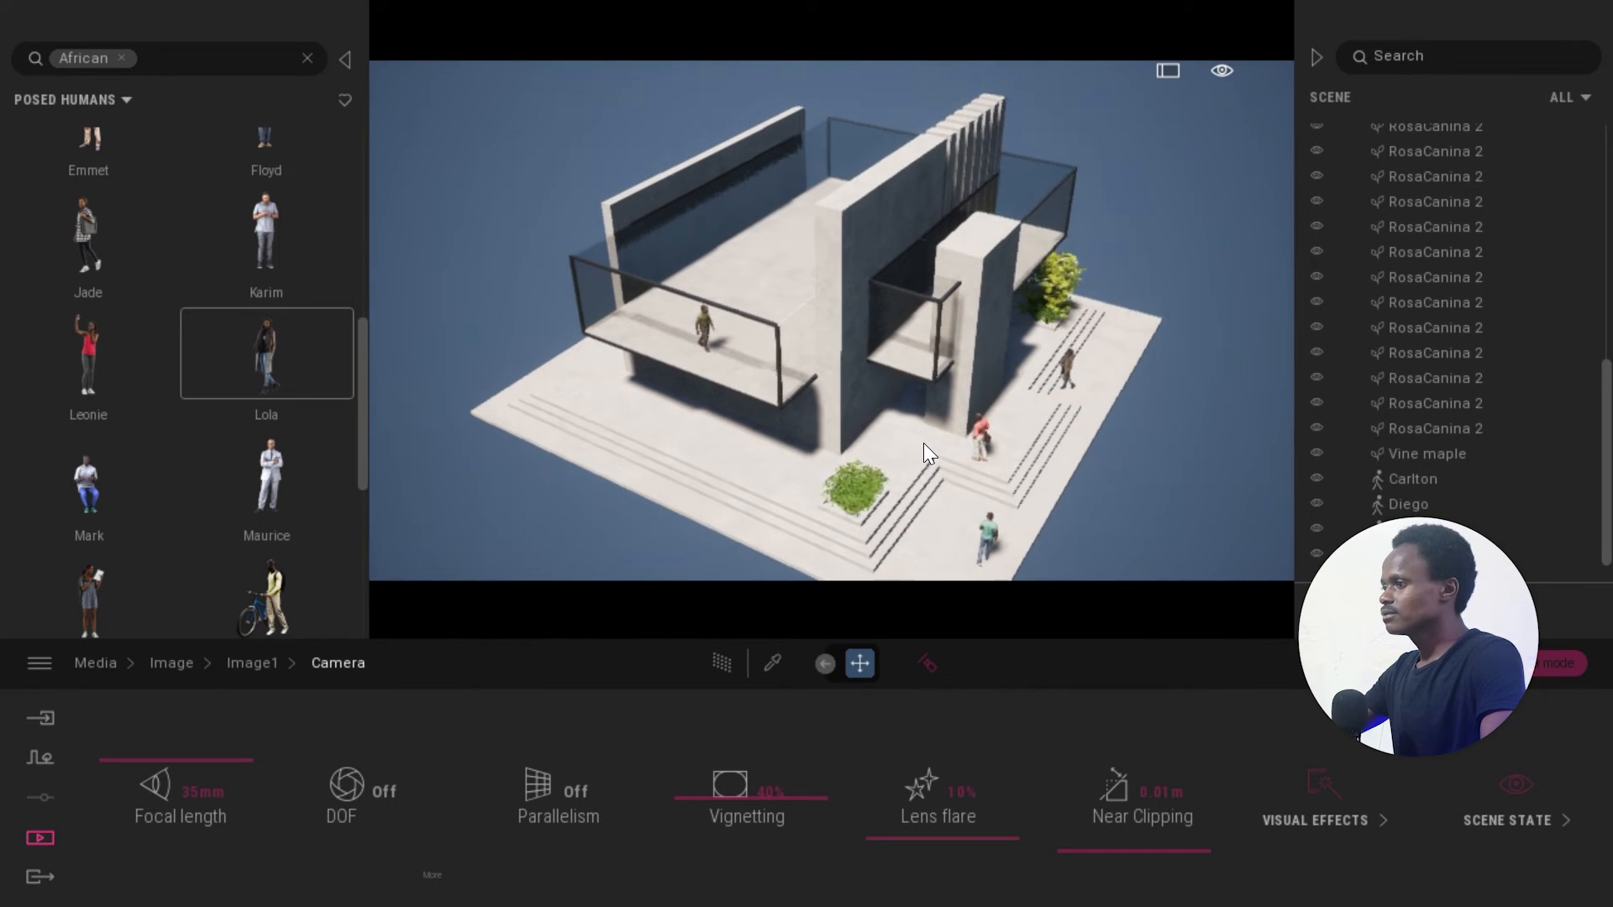
right_drag(978, 444, 982, 440)
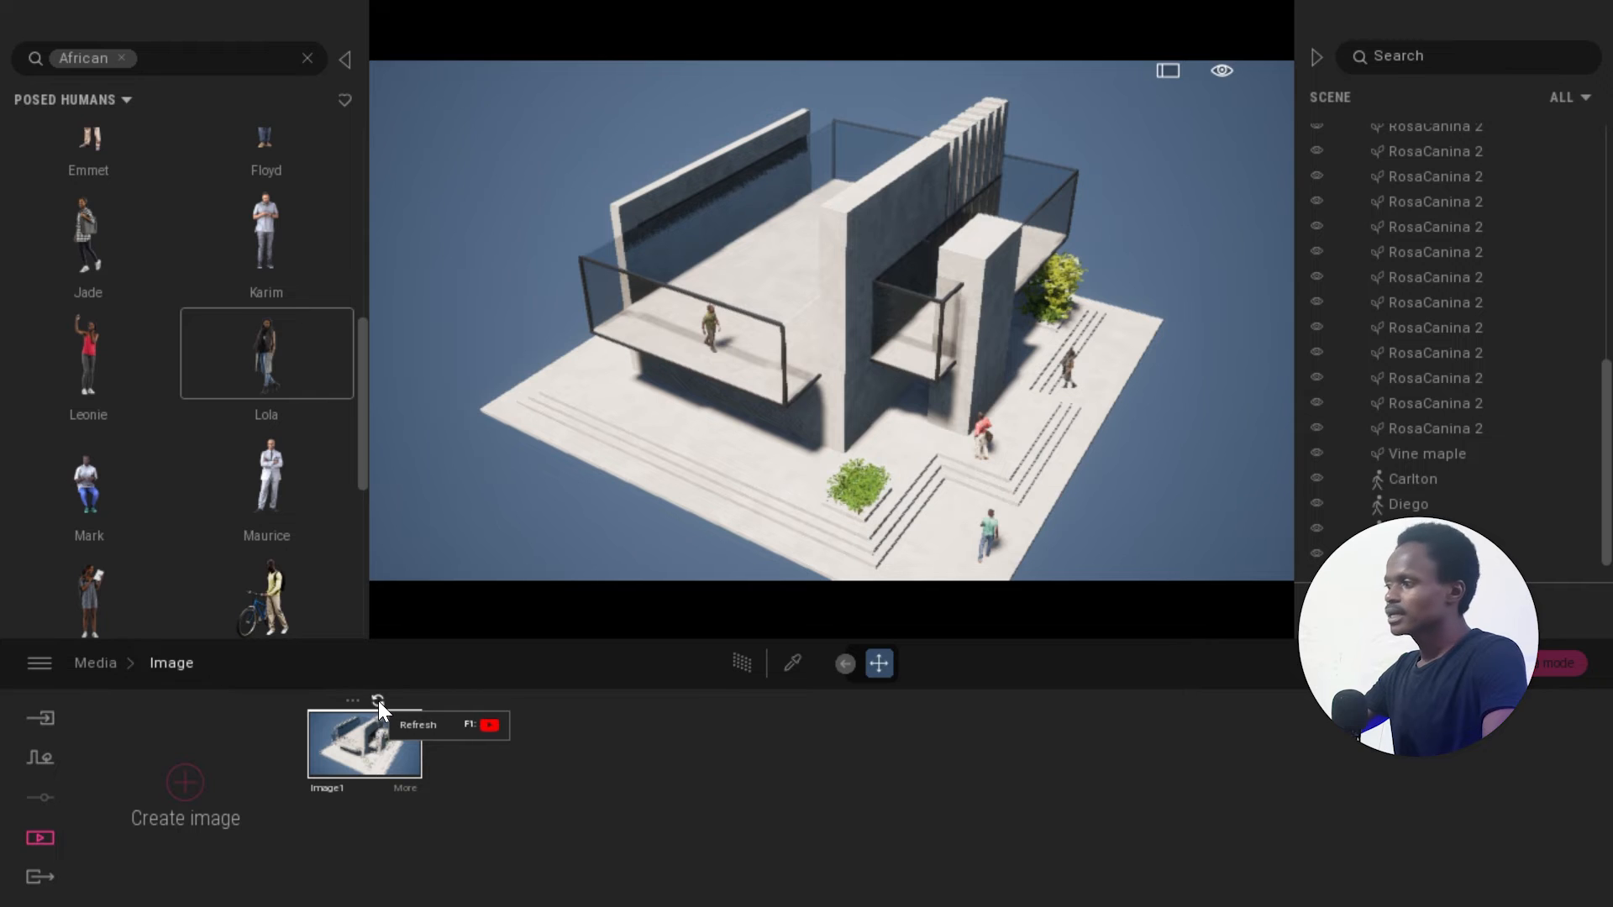
click(377, 700)
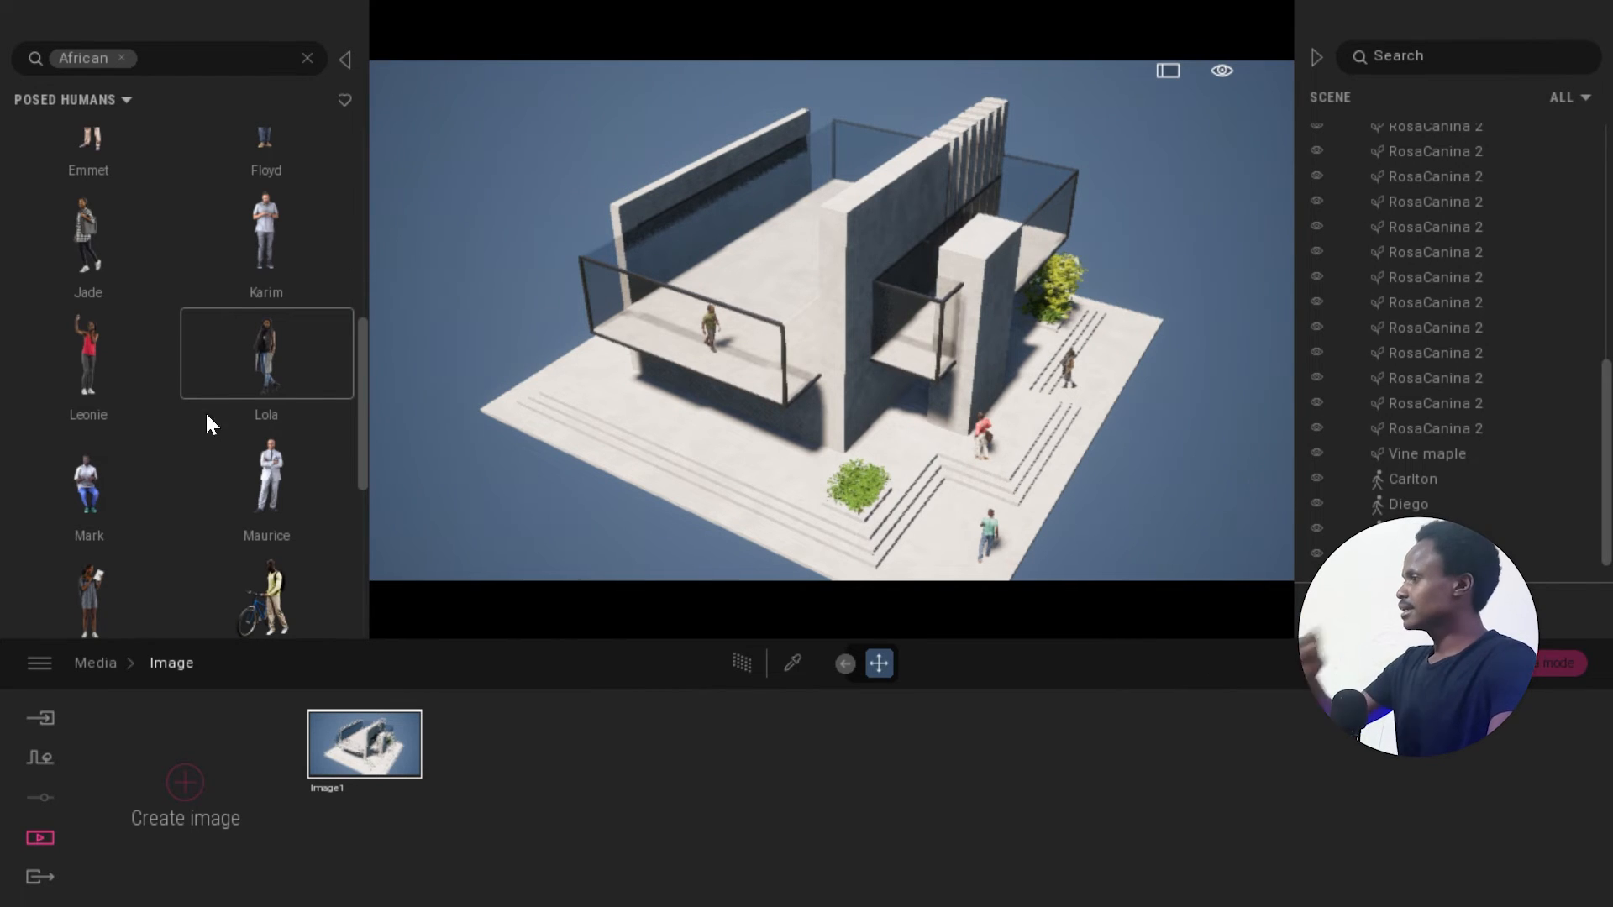
Place an Omnidirectional light from the library above the small glass box, between the tall wall and the front tower.
click(120, 57)
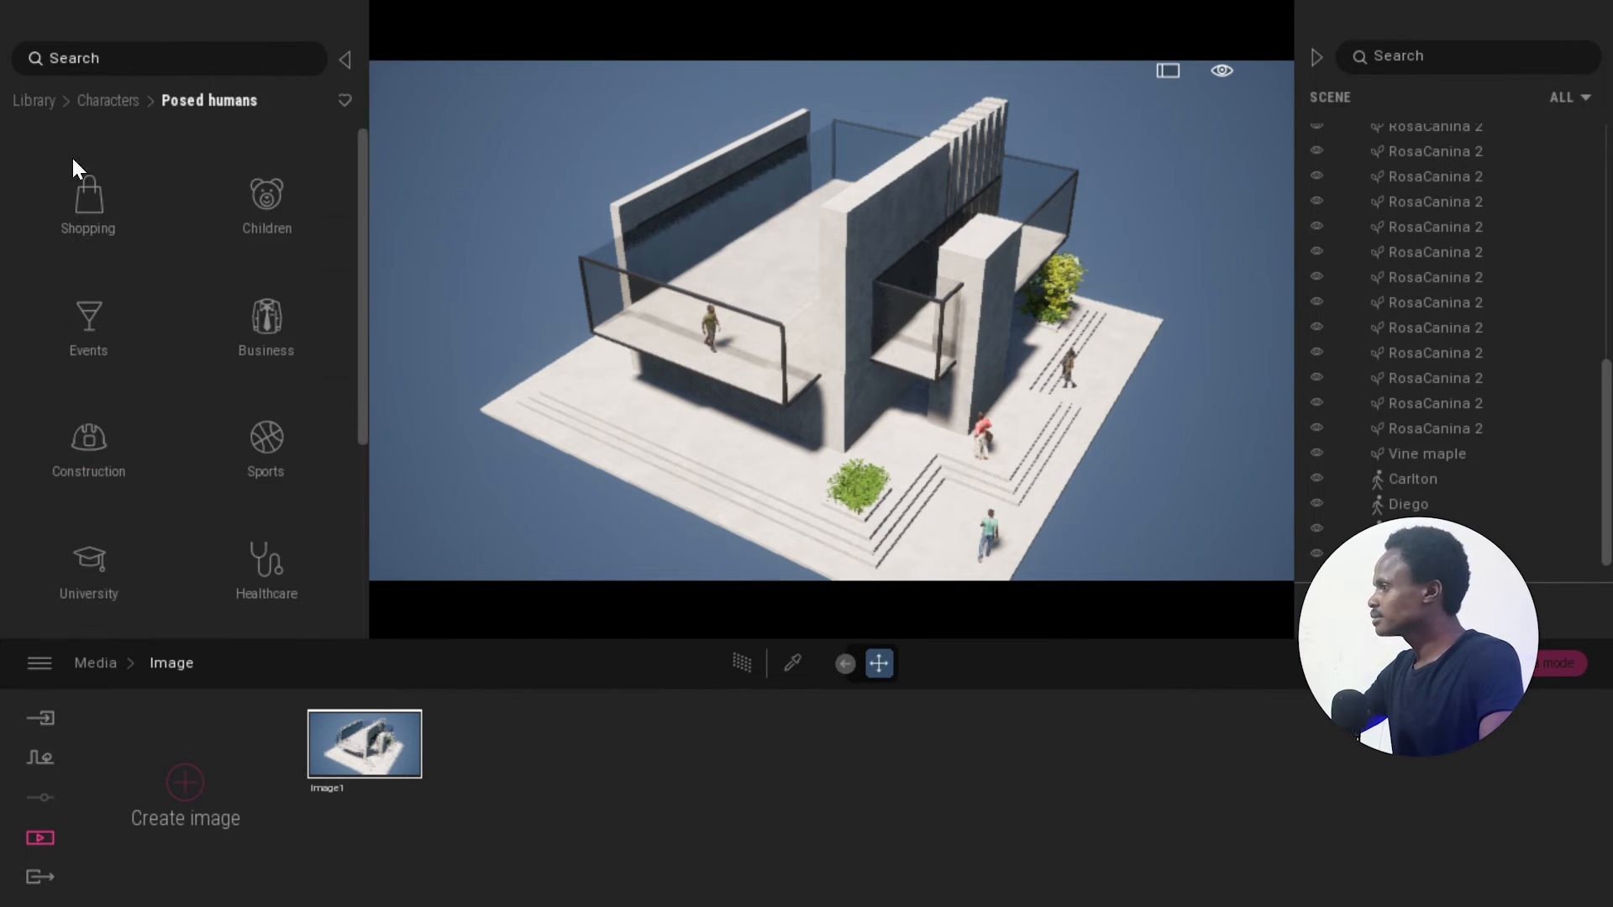
scroll(104, 370, down, 2)
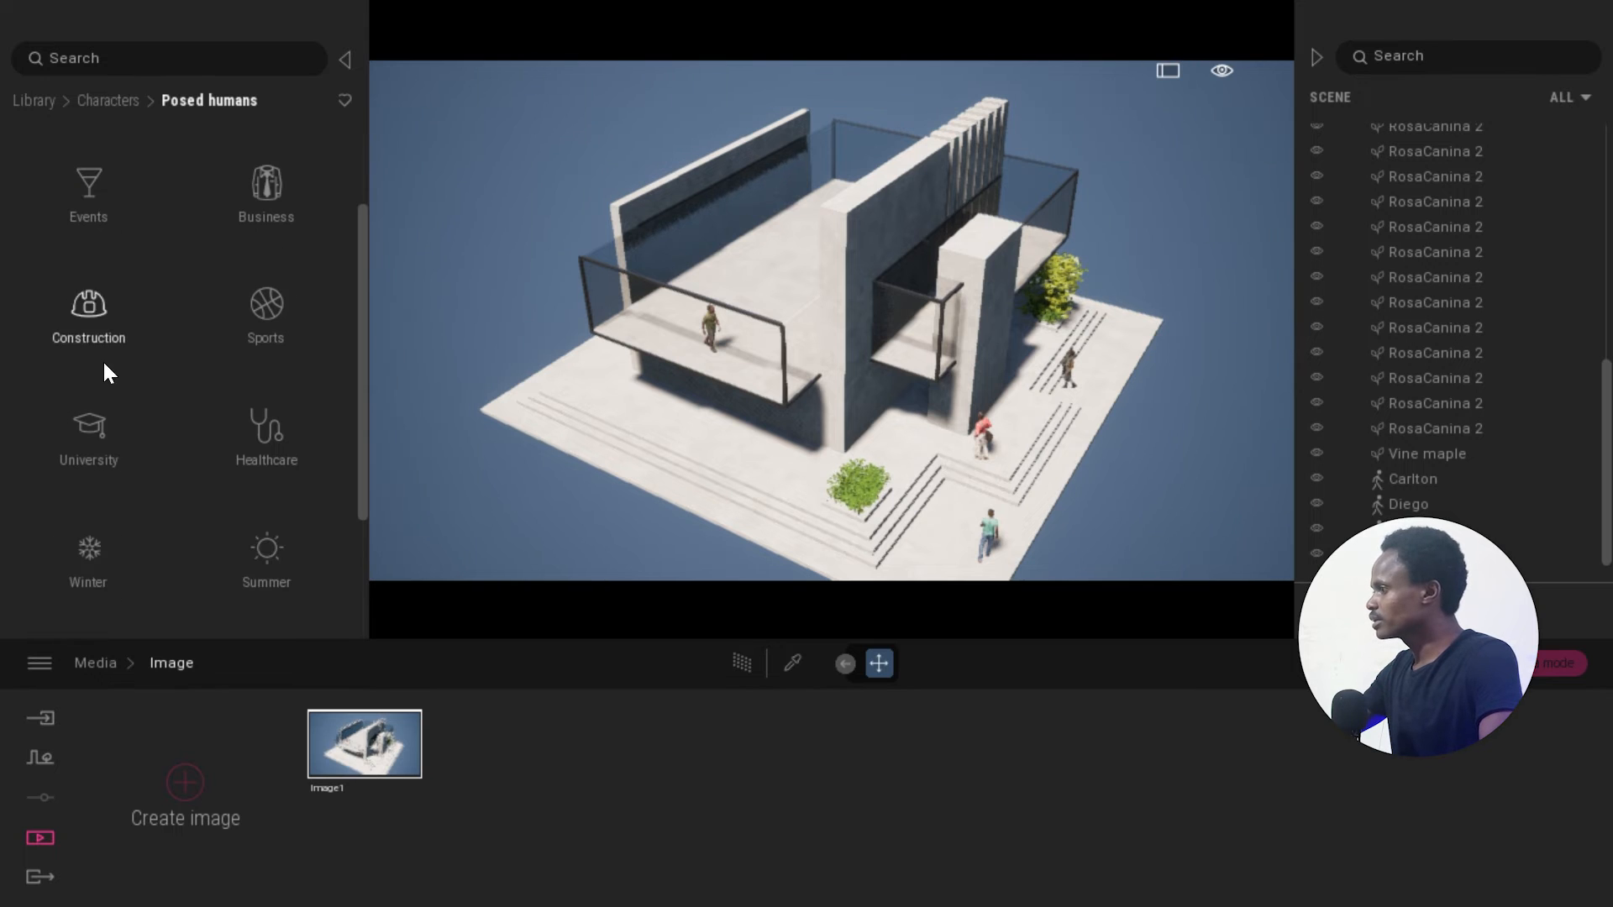
click(38, 101)
click(263, 363)
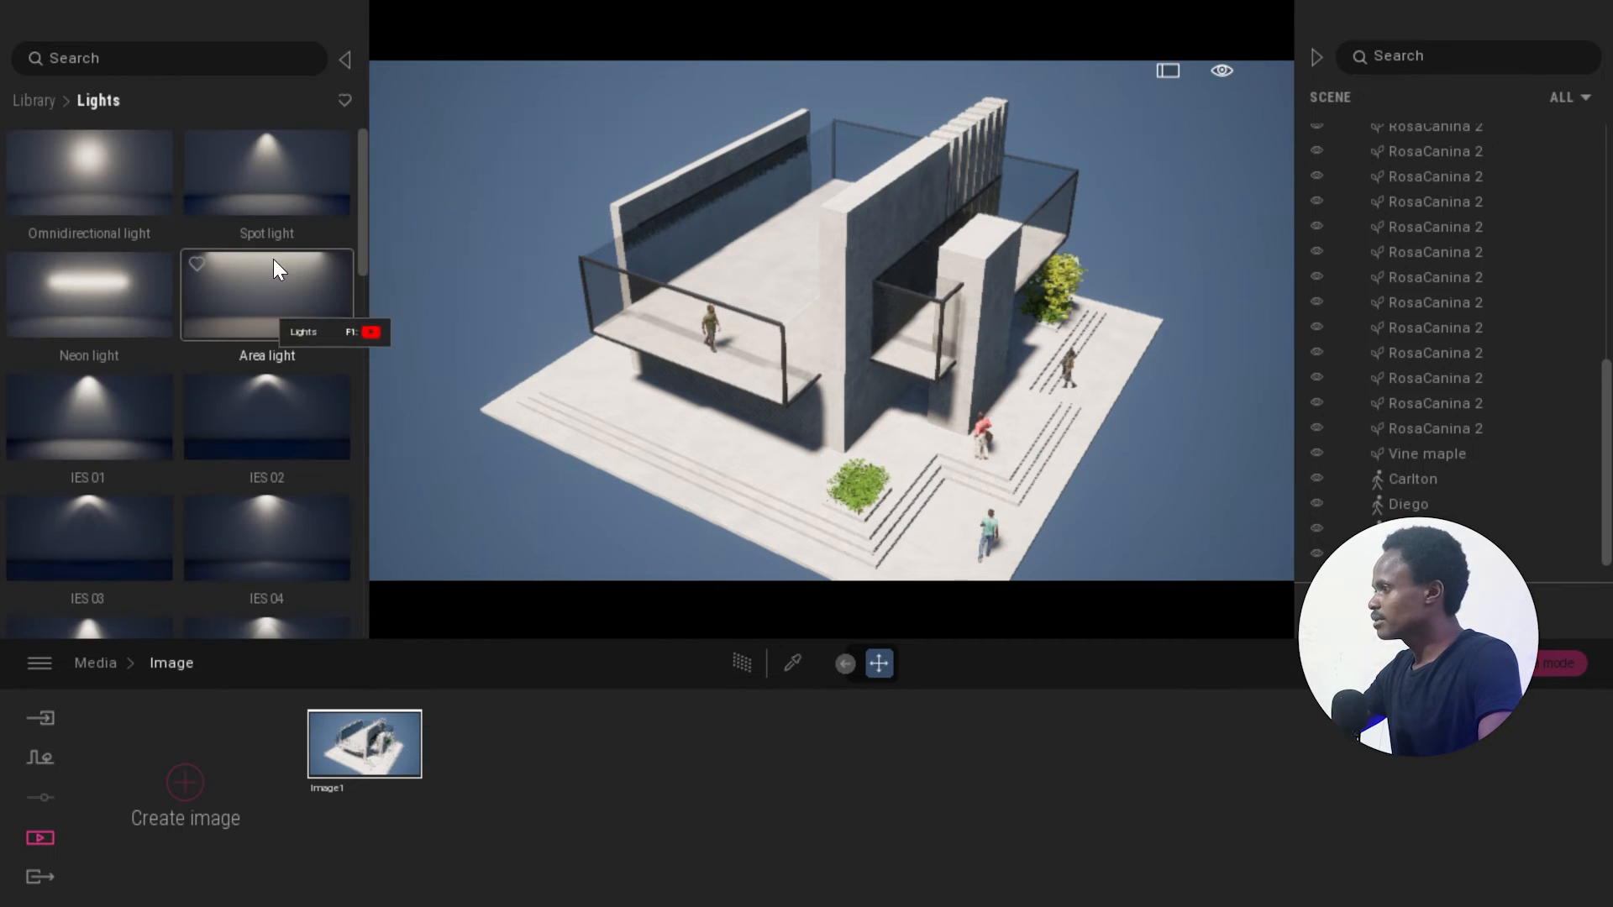
drag(89, 170, 939, 370)
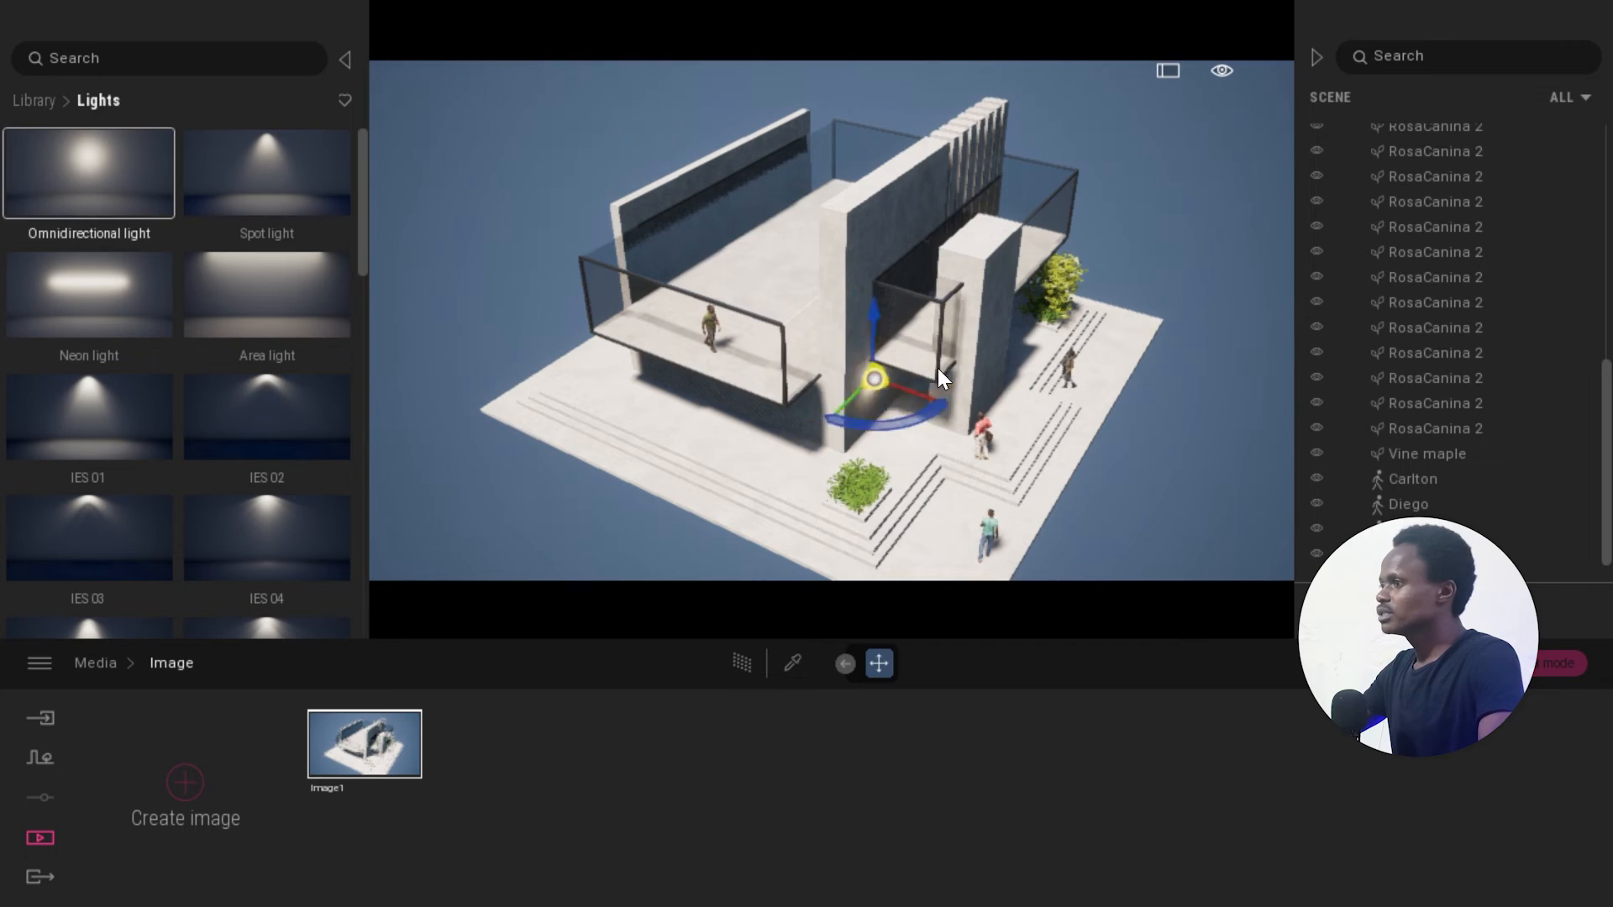
scroll(938, 368, up, 10)
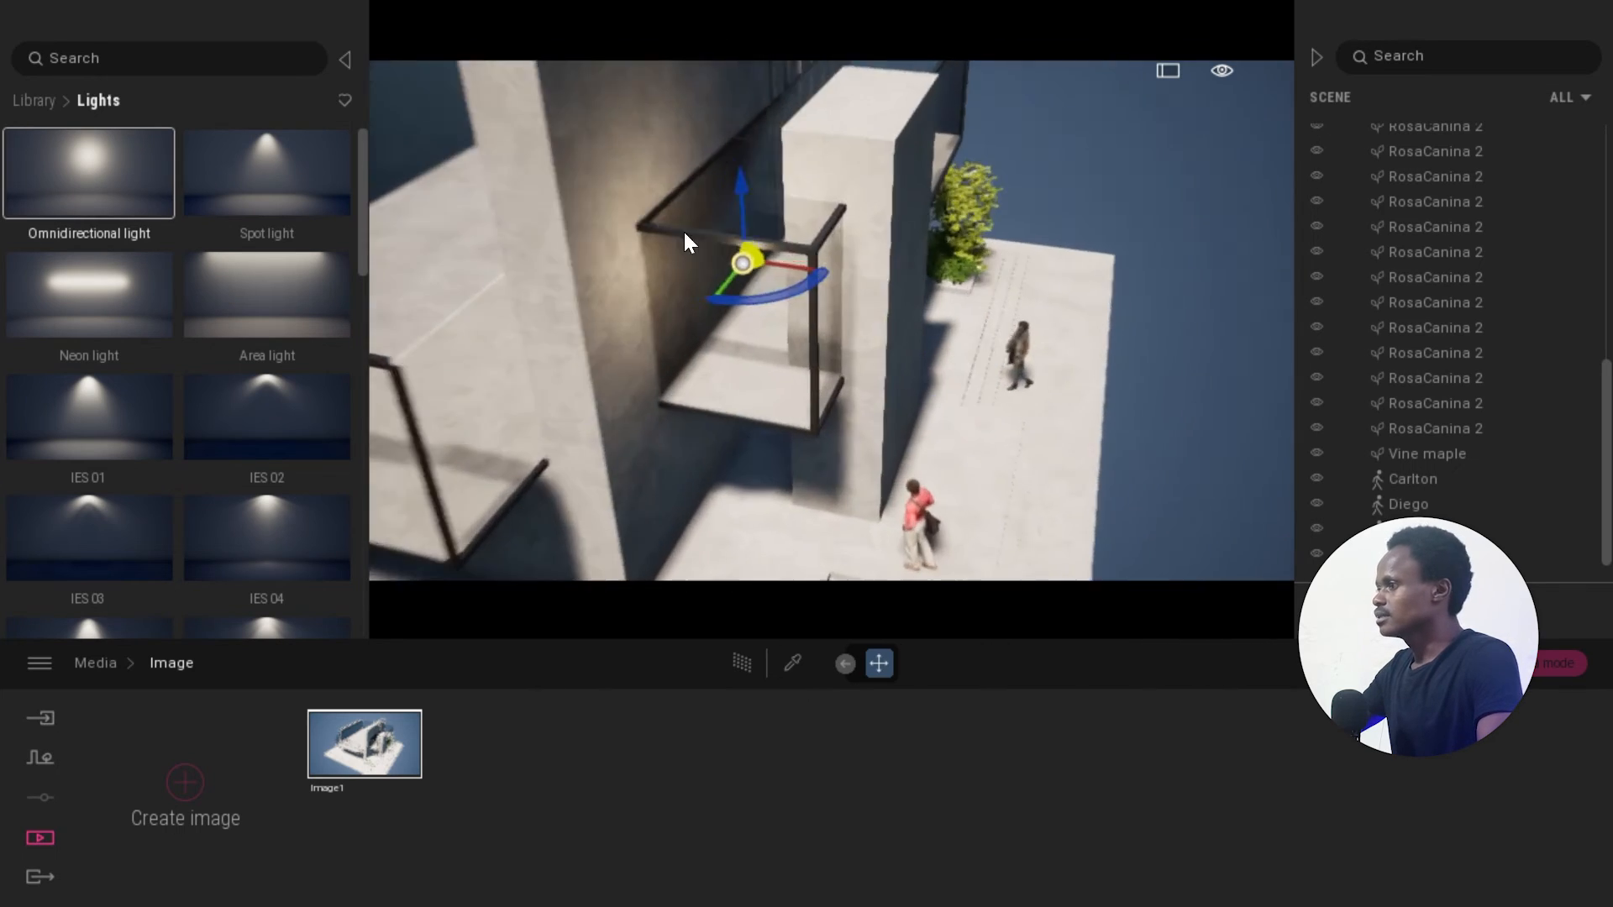
scroll(685, 235, up, 10)
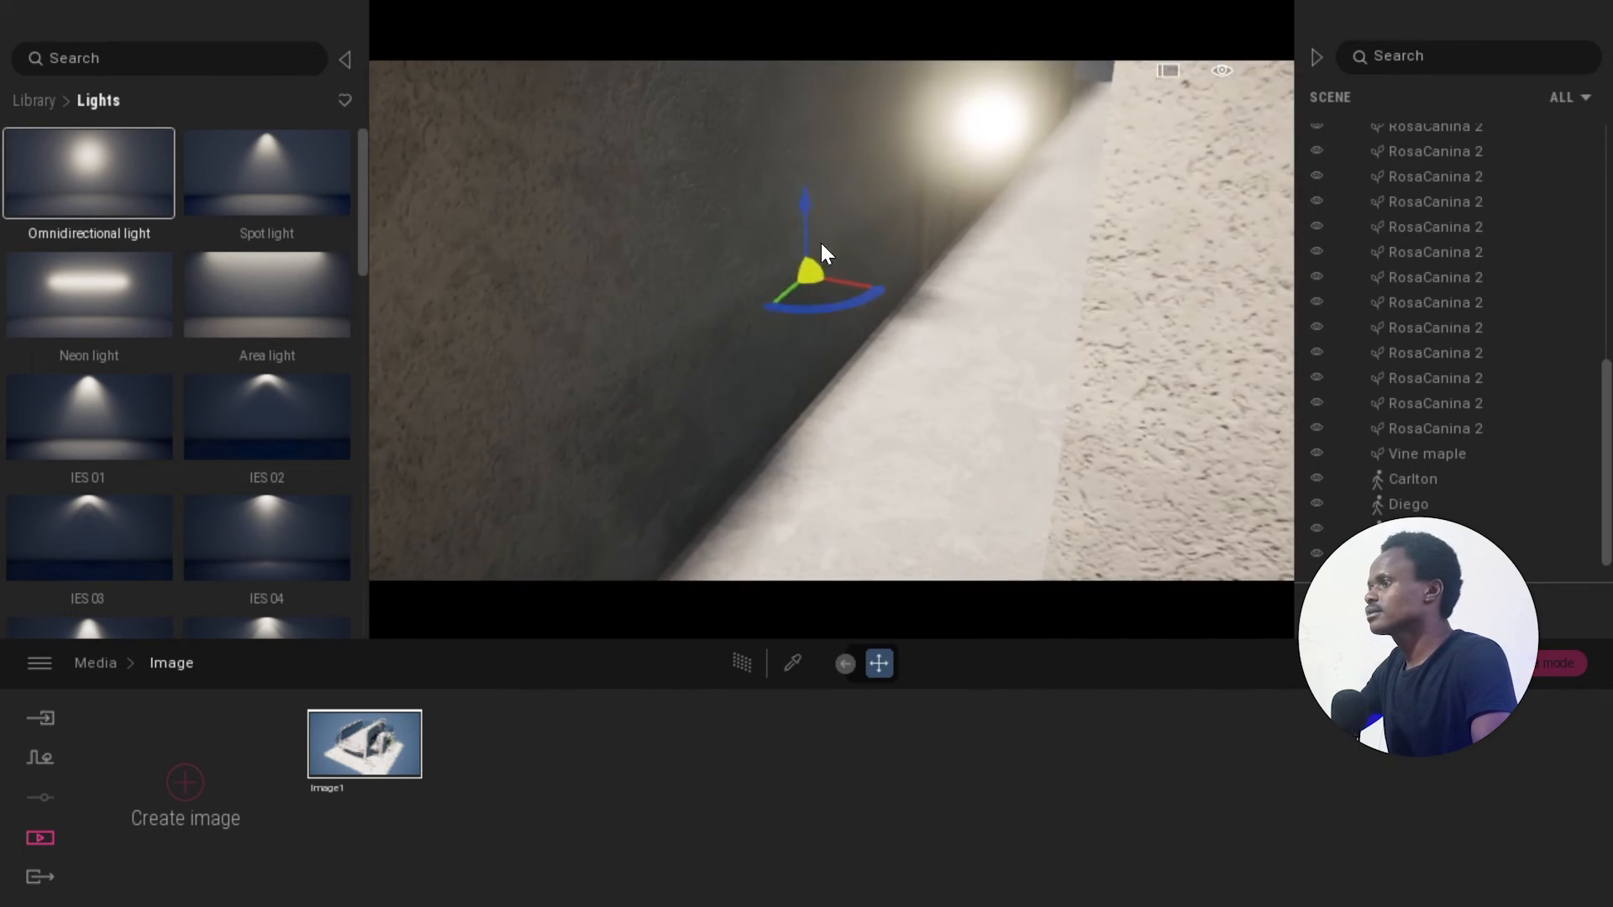
scroll(820, 244, up, 10)
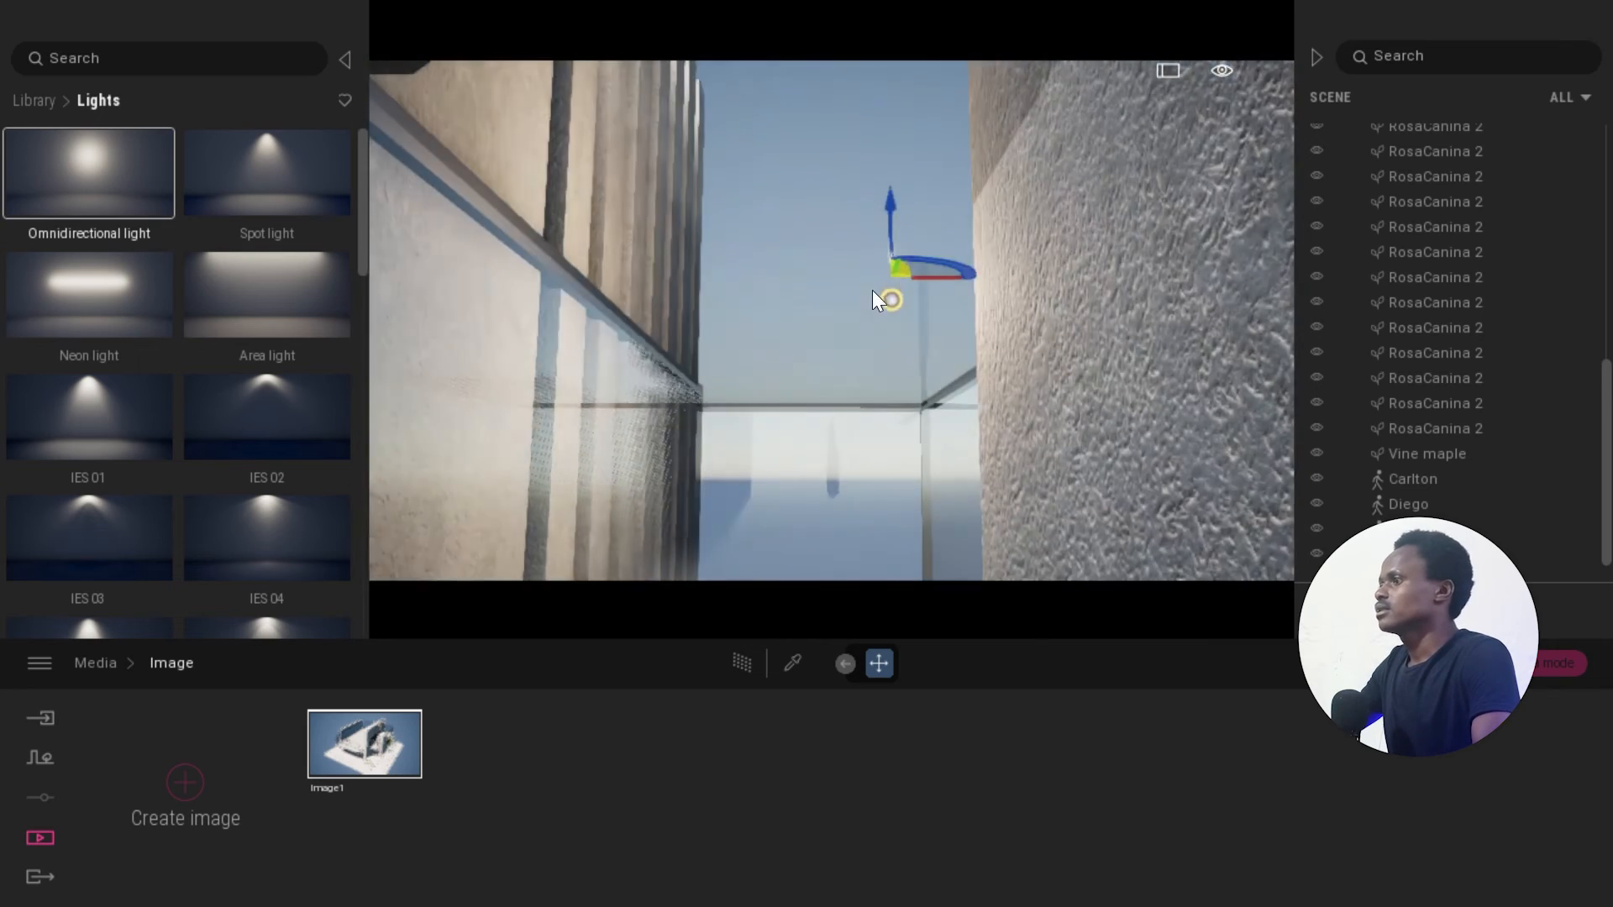
click(862, 187)
key(Escape)
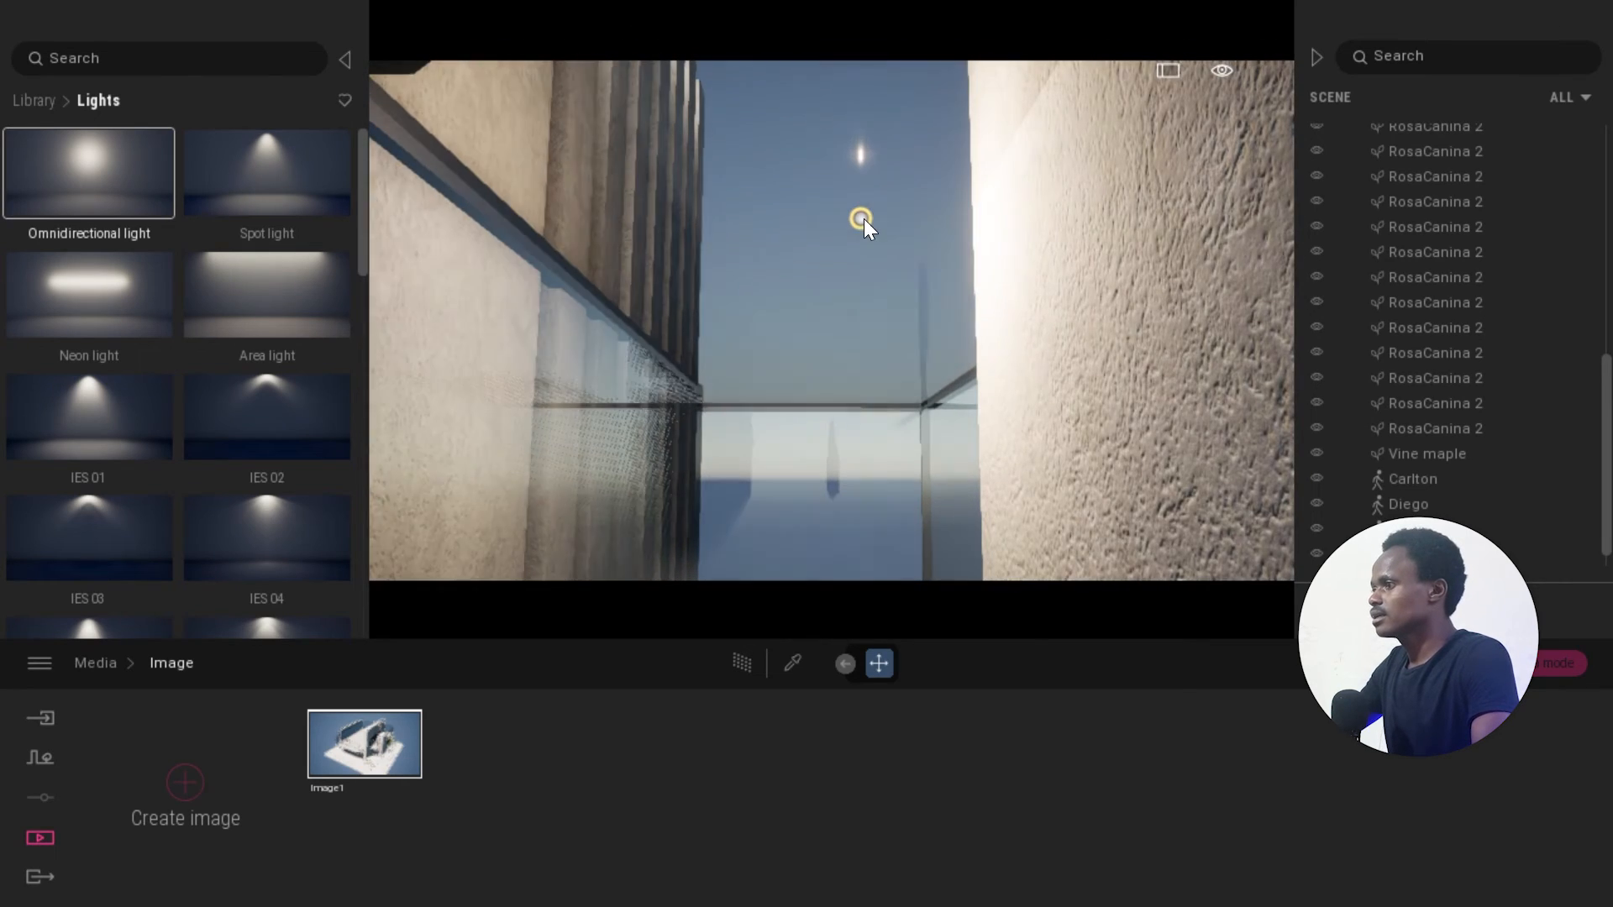
Try a 10 m attenuation on the omnidirectional light, and set it to 7 m.
click(862, 219)
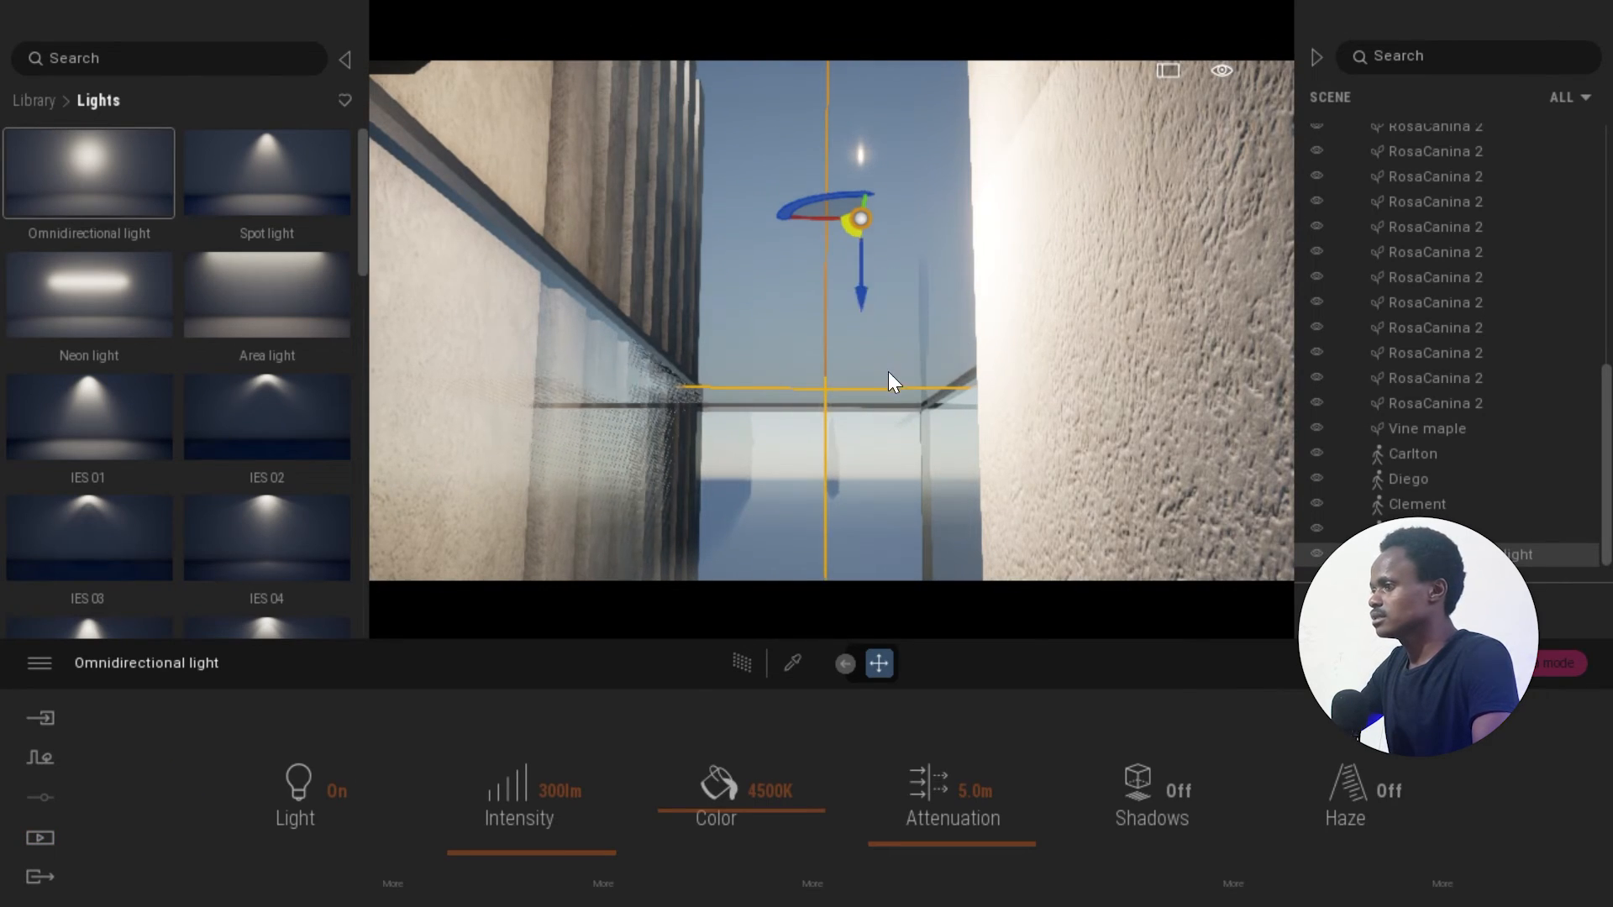
scroll(889, 371, down, 10)
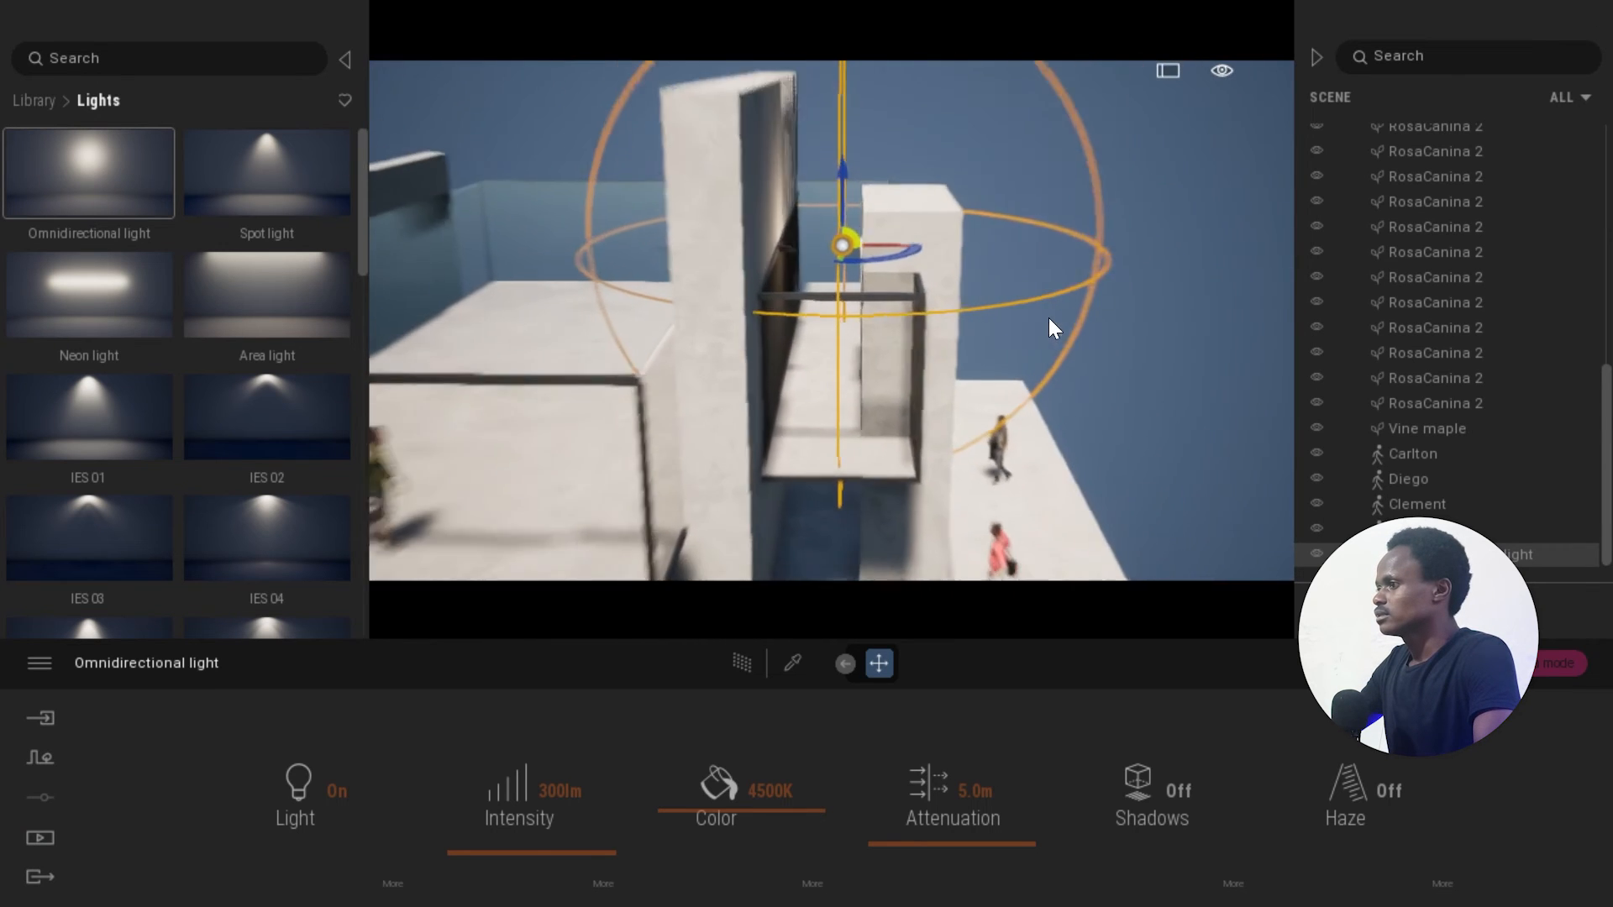
scroll(1050, 321, down, 5)
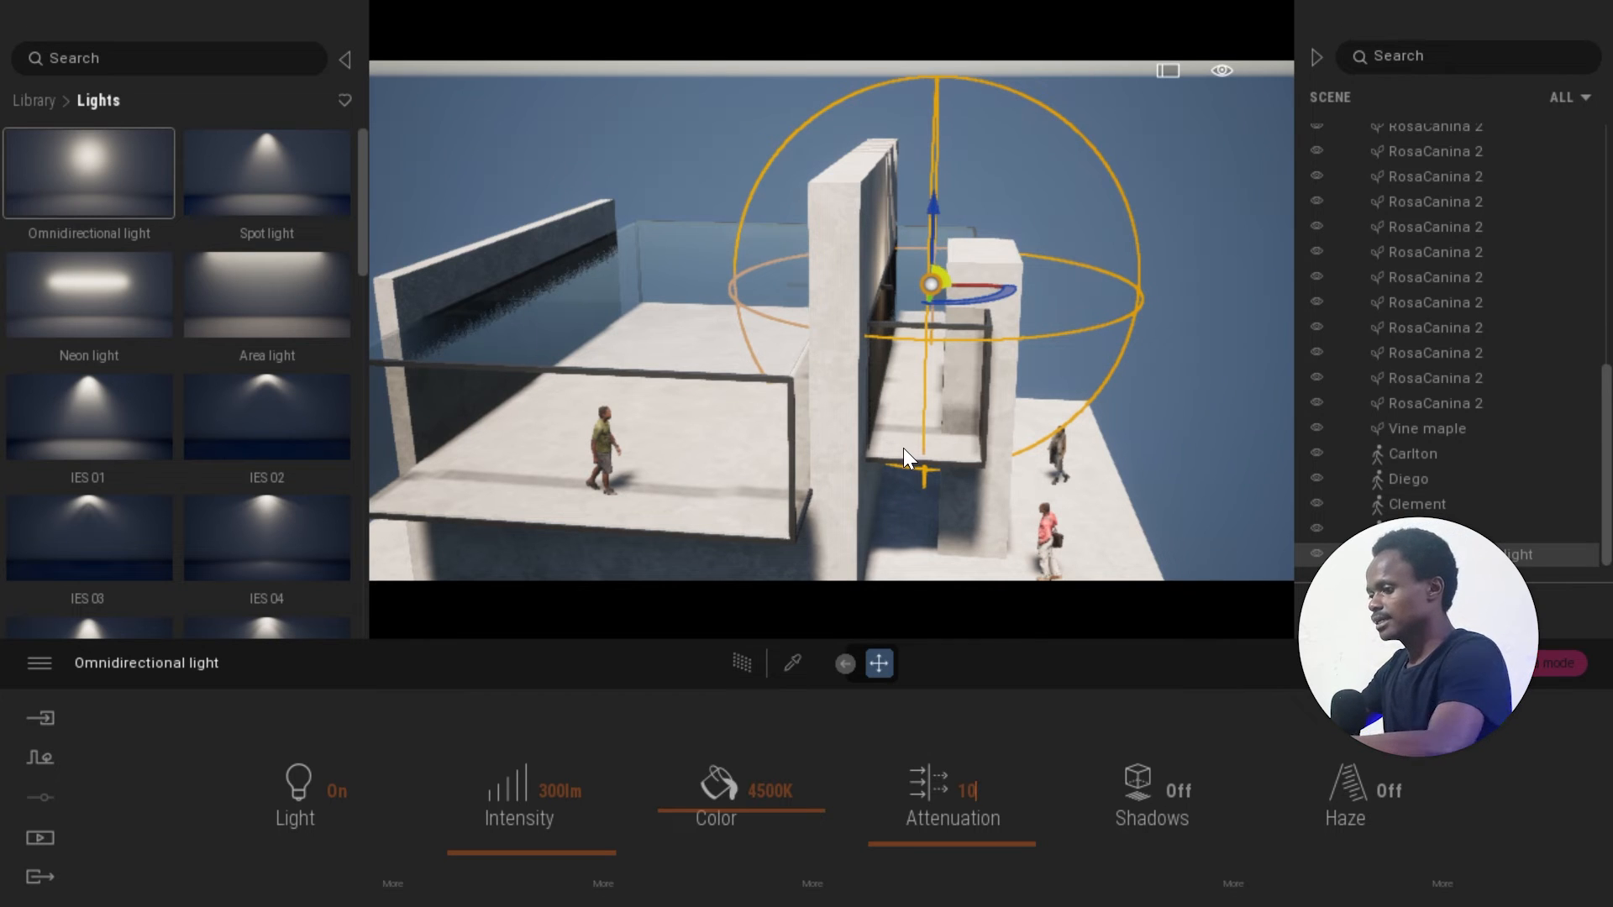
key(Return)
scroll(960, 168, down, 4)
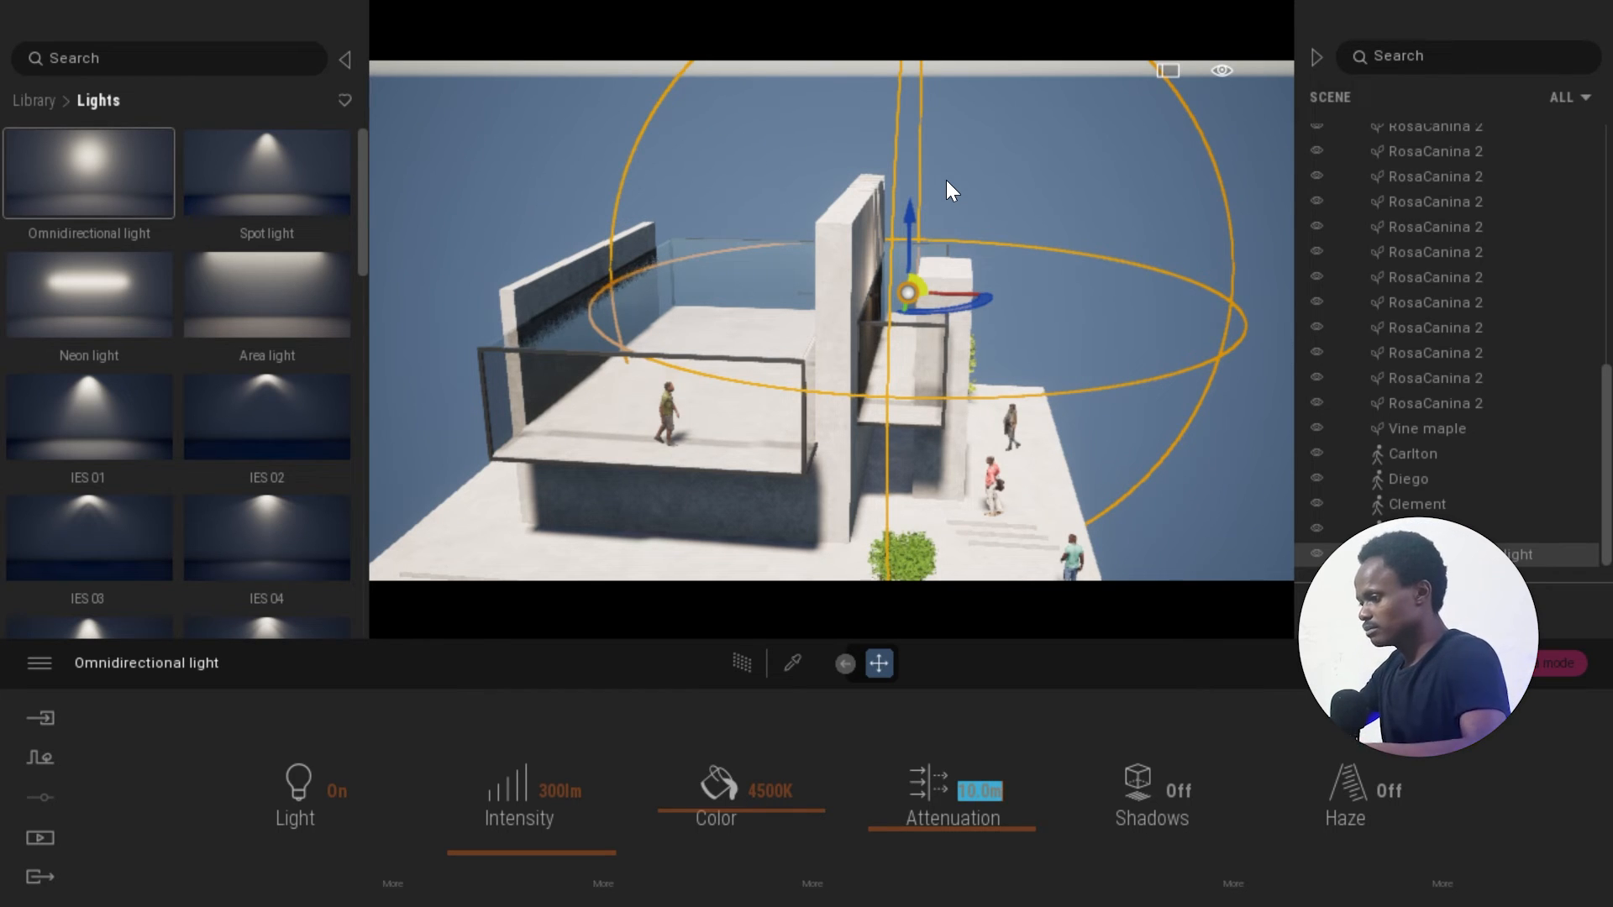
text(7)
key(Return)
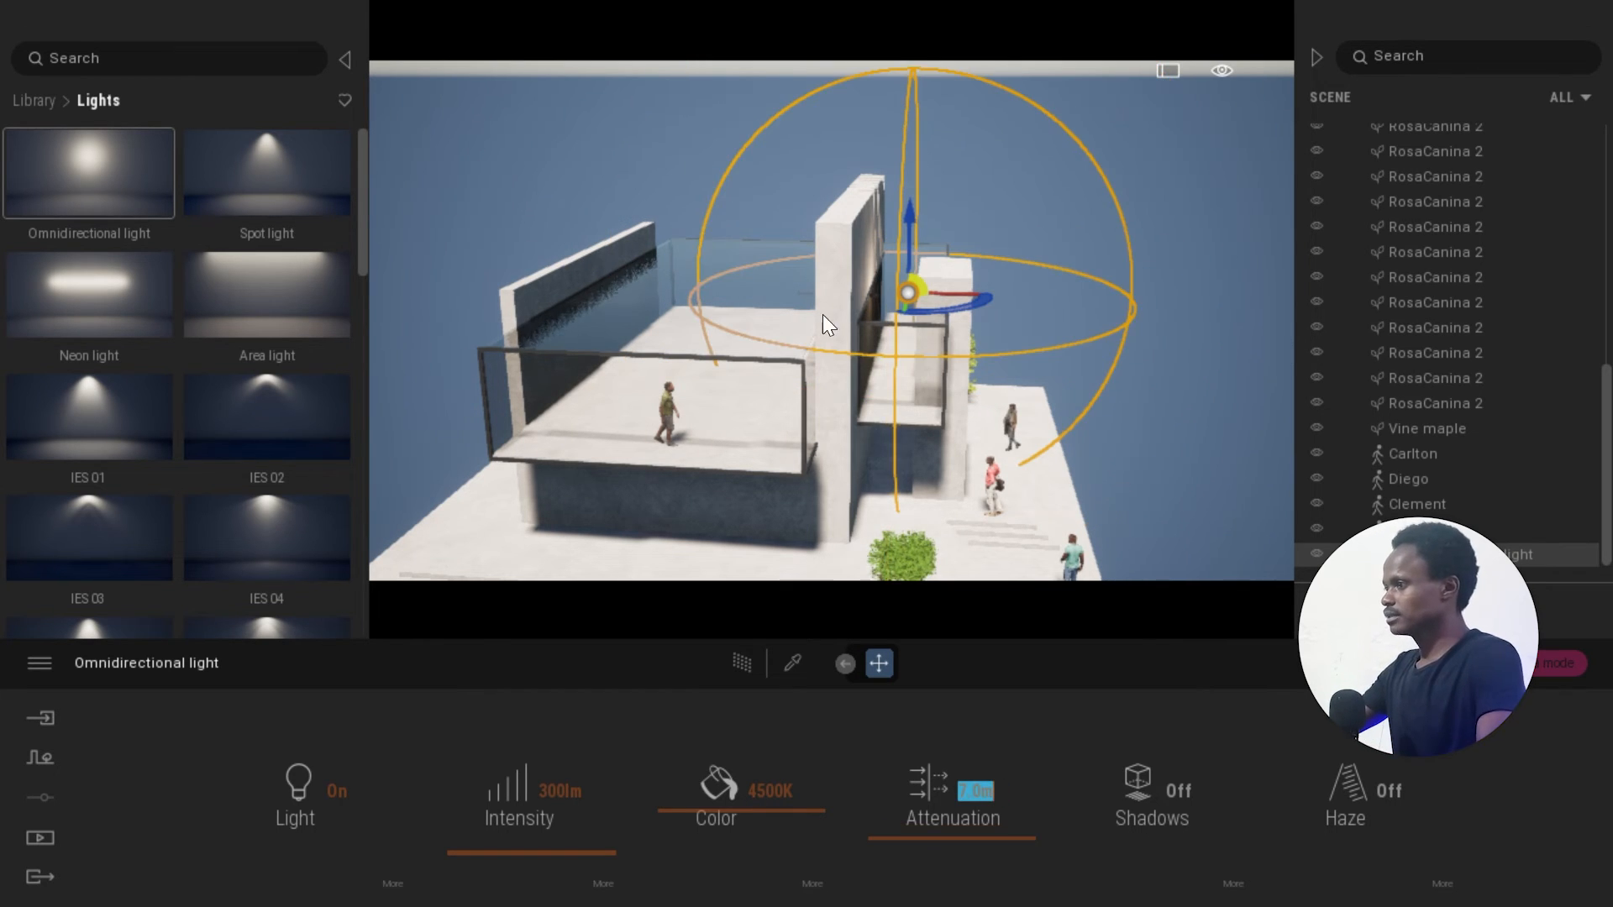
Make two instance copies of the light over the large glass box, the first spaced 3.63 m and the second 6.45 m.
drag(951, 301, 834, 306)
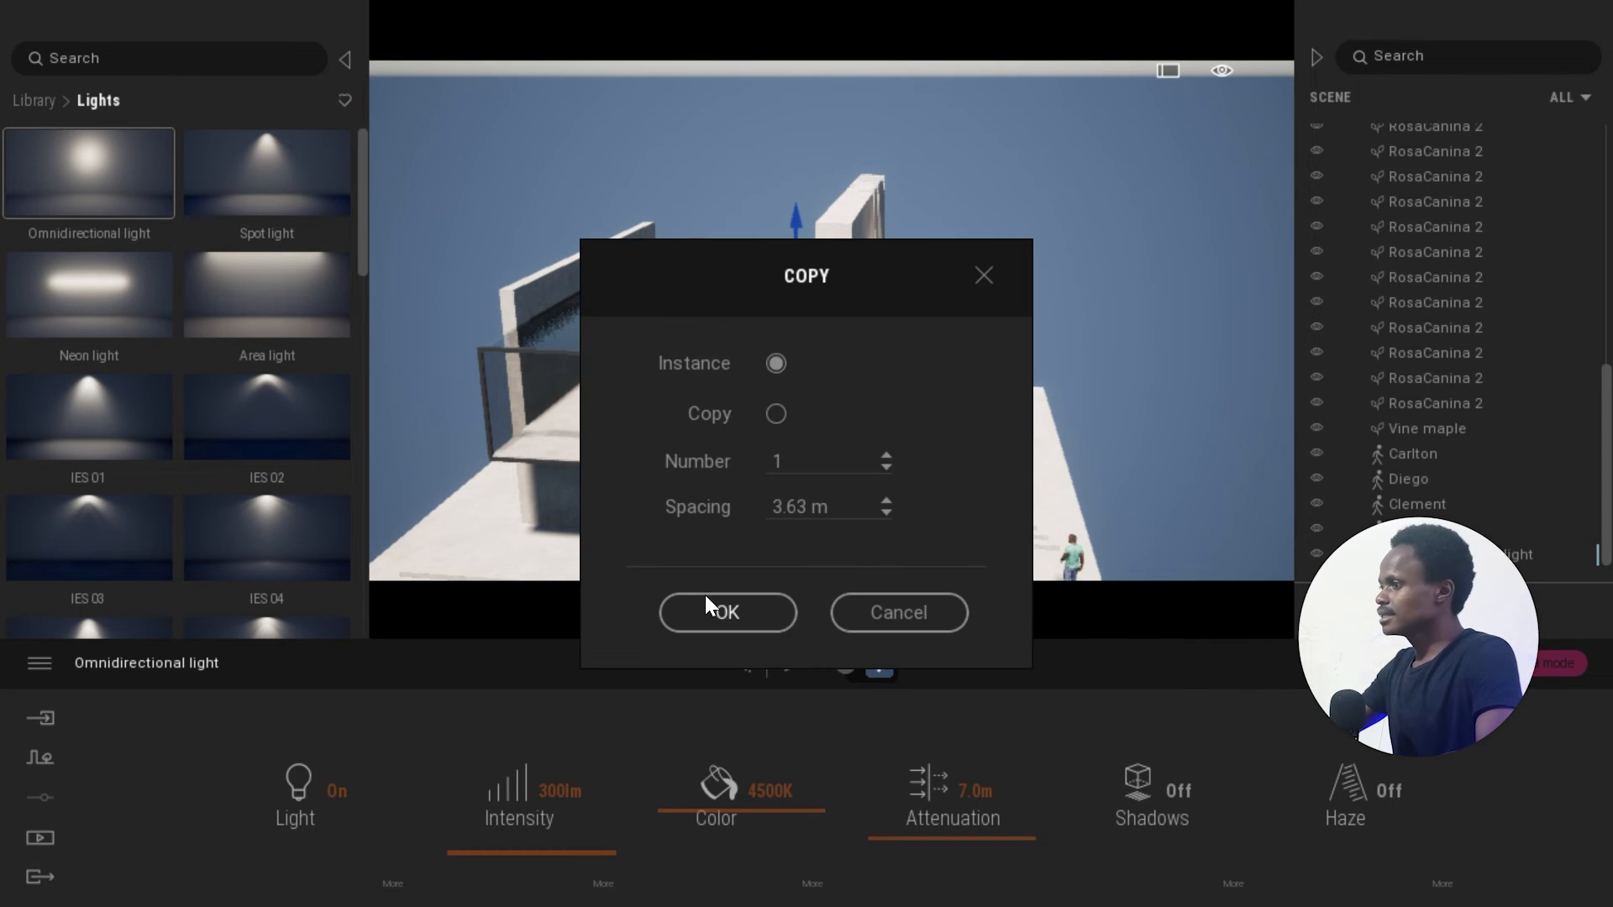
click(707, 609)
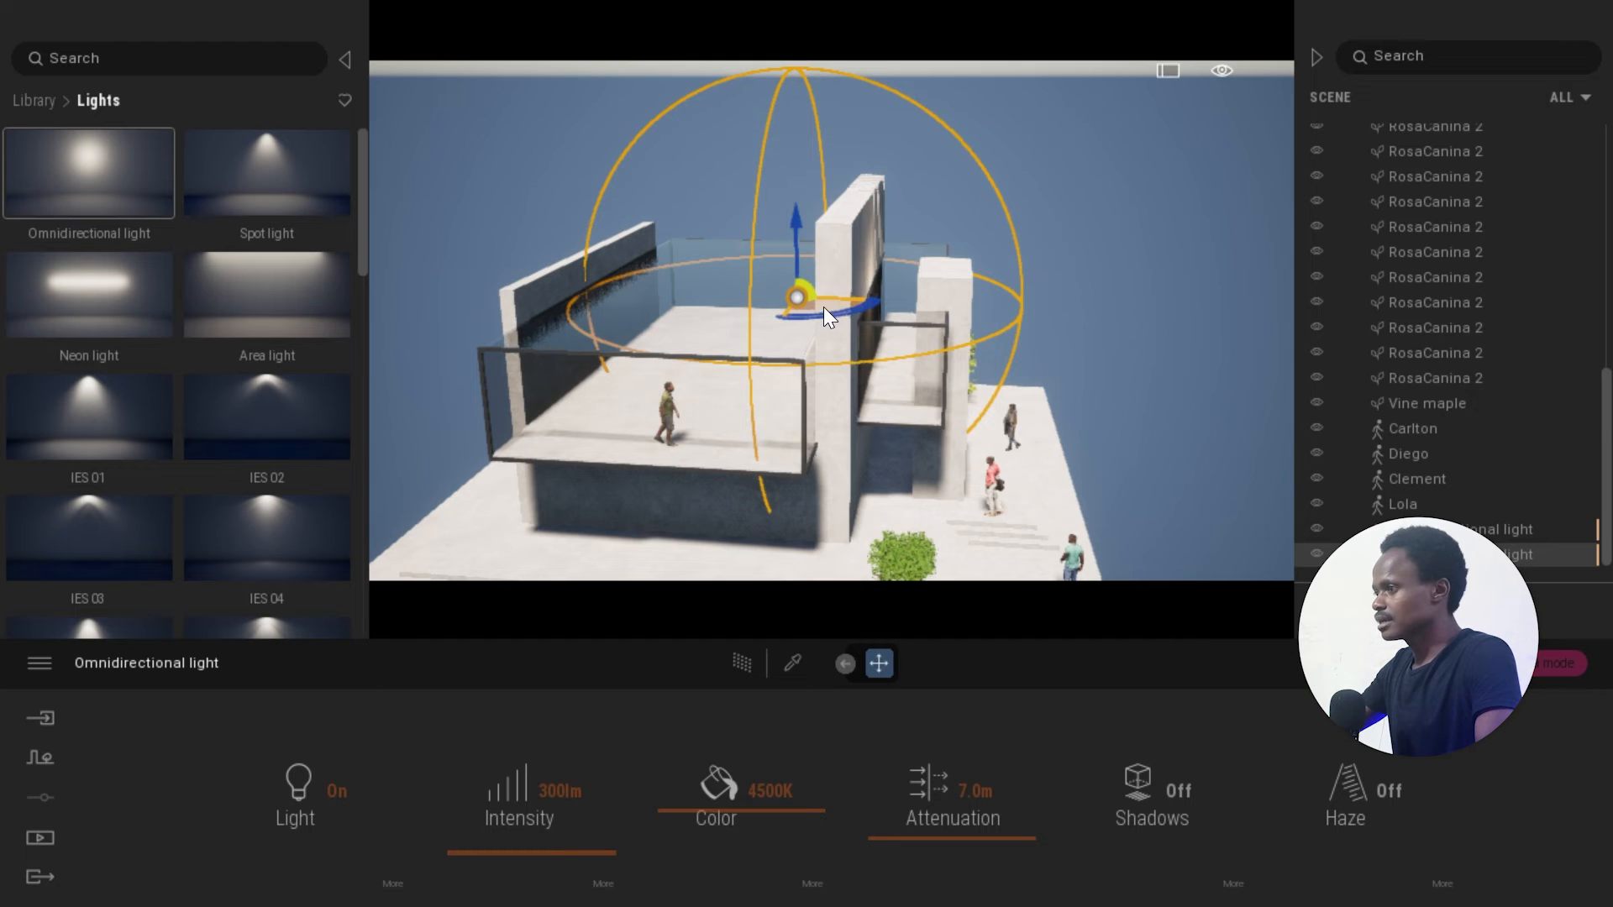
drag(784, 311, 824, 345)
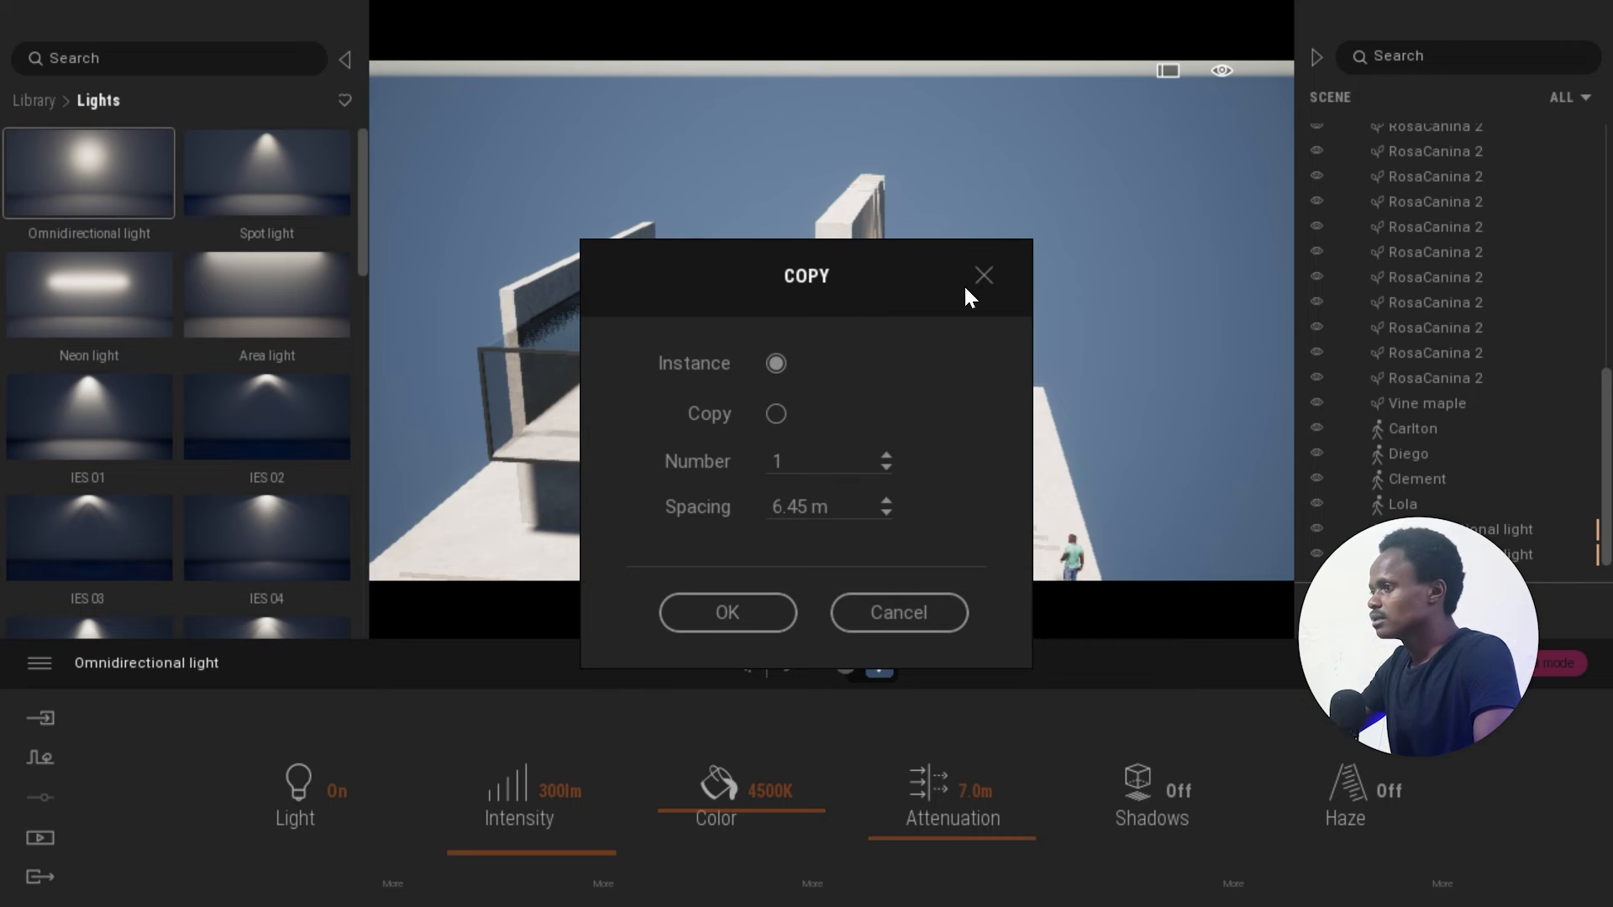
click(746, 600)
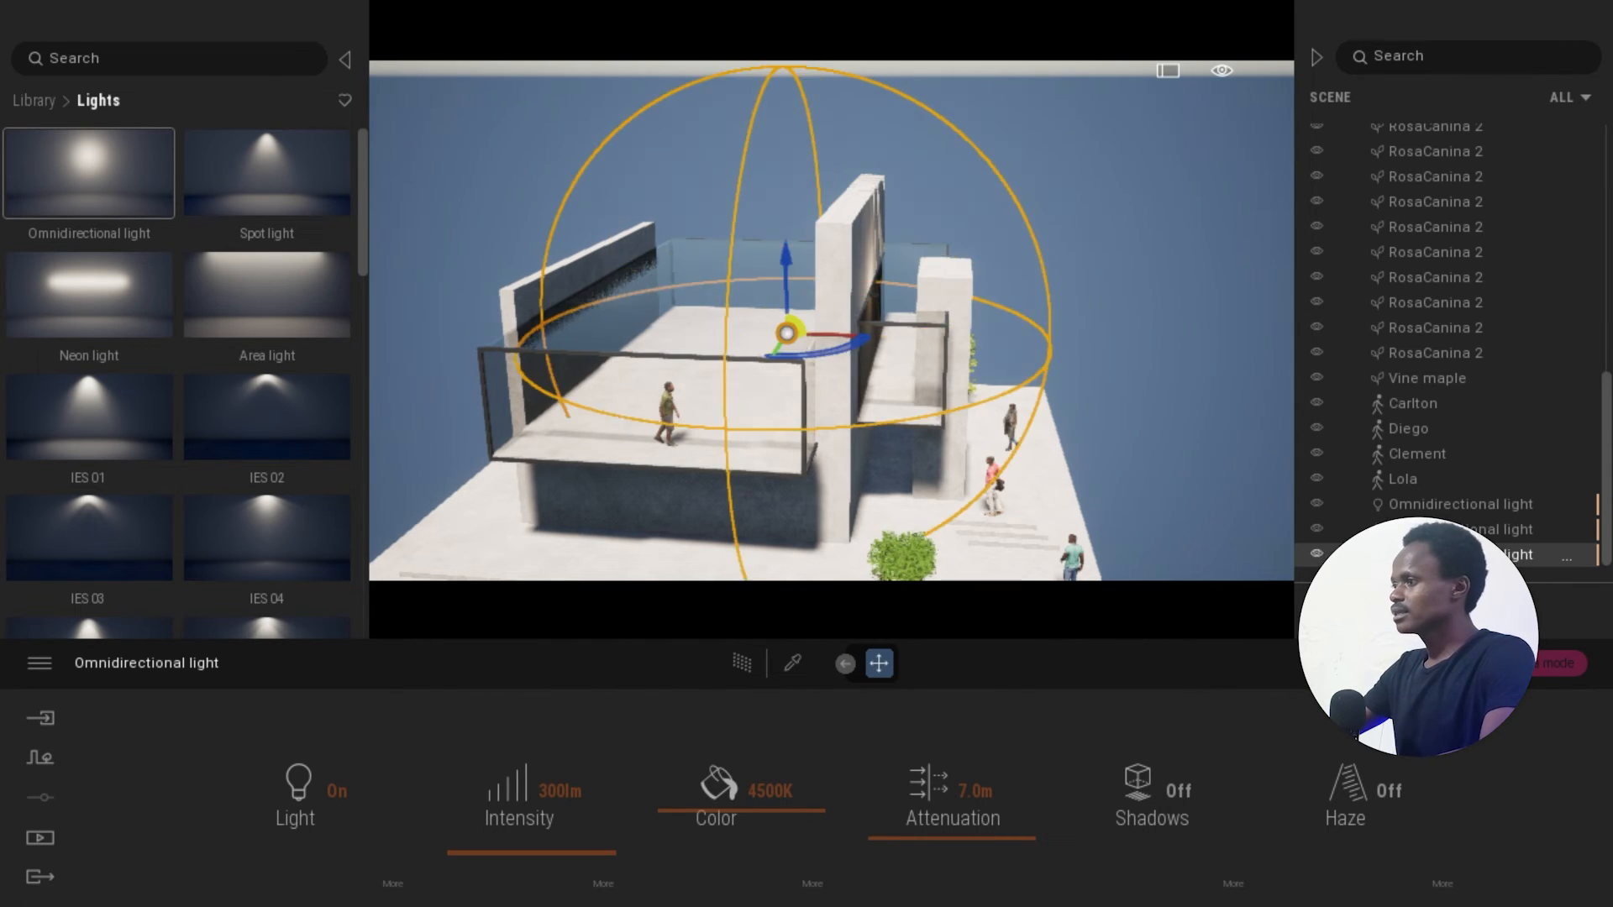
Set the color temperature of the omnidirectional light above the small glass box to a warm 3125K.
click(1446, 501)
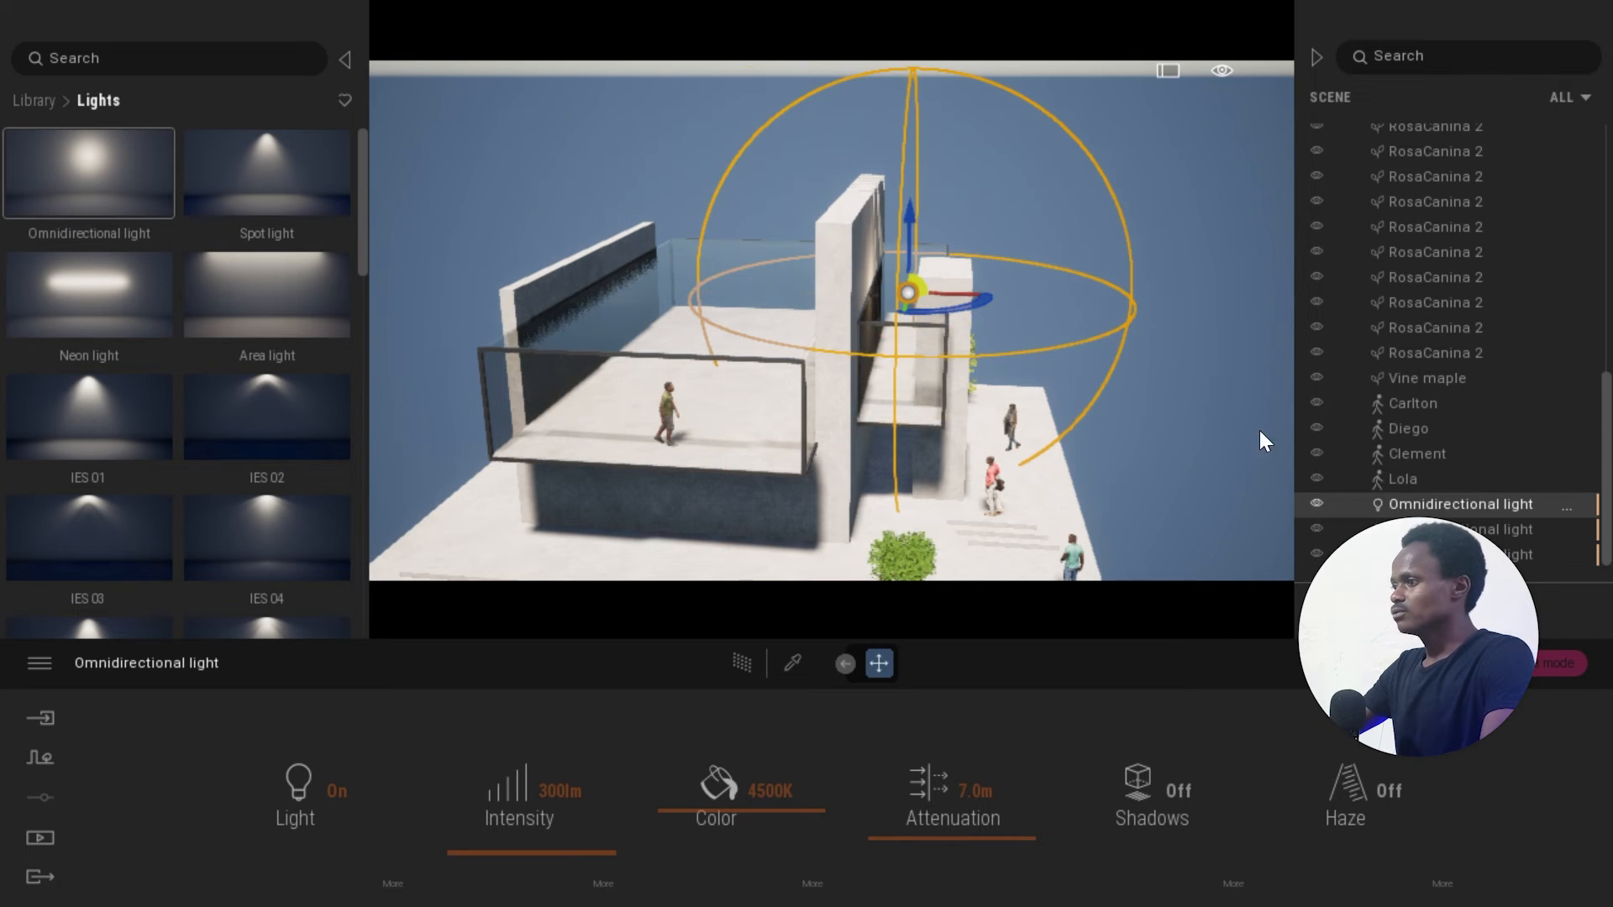
click(896, 341)
scroll(895, 341, up, 2)
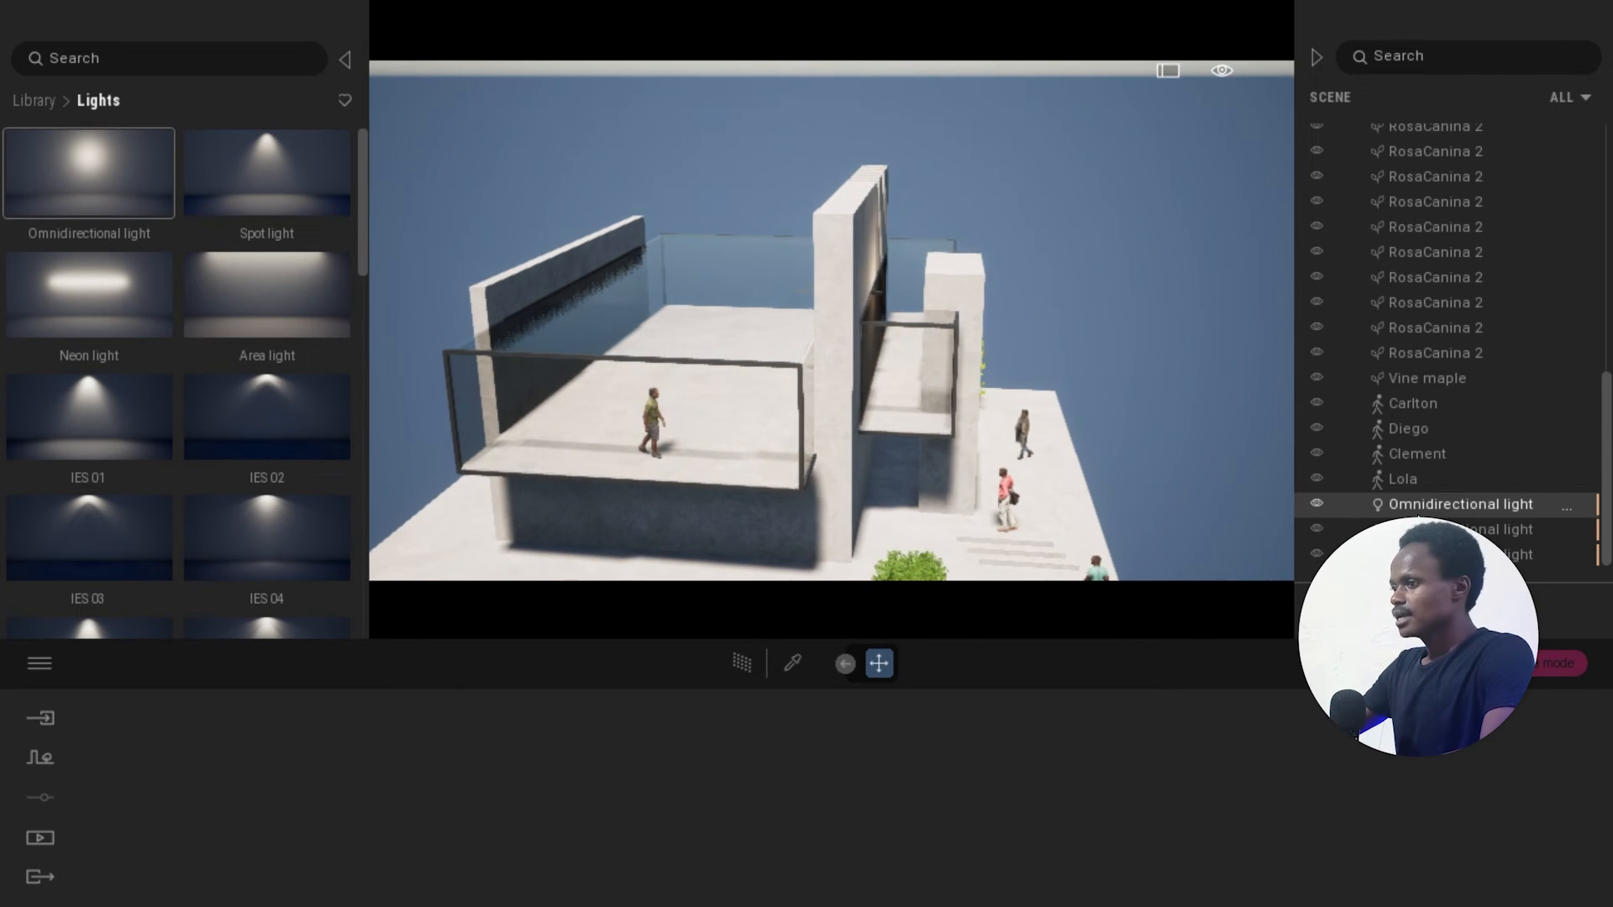
click(1420, 504)
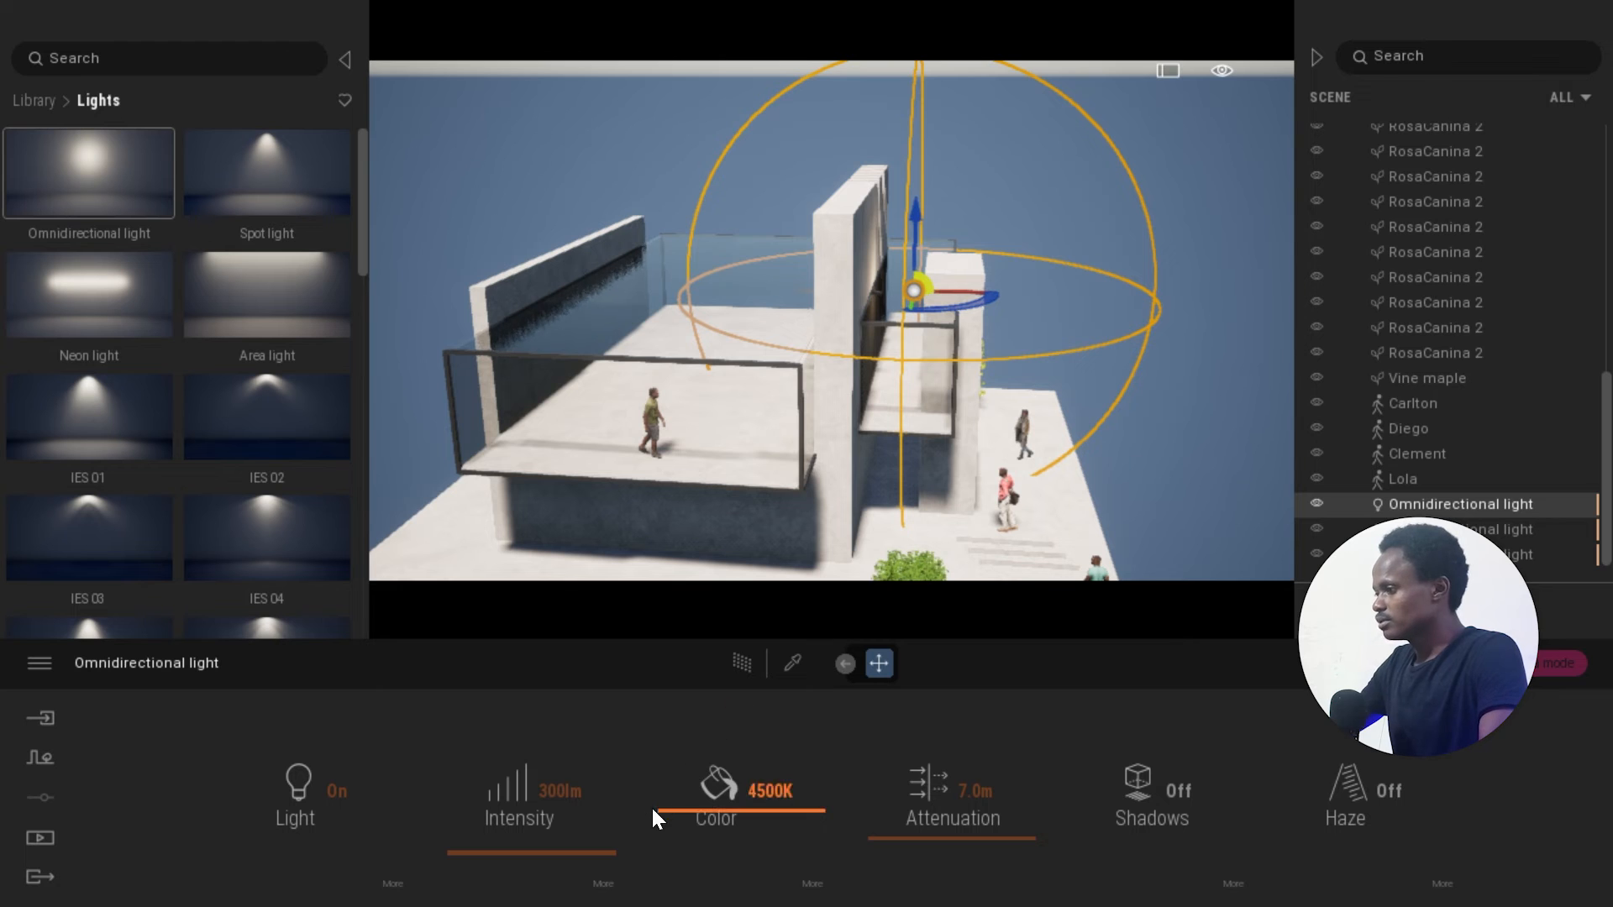
mouse_move(709, 813)
mouse_down()
mouse_move(703, 767)
mouse_move(706, 782)
mouse_up()
right_drag(979, 396, 874, 446)
drag(731, 774, 692, 829)
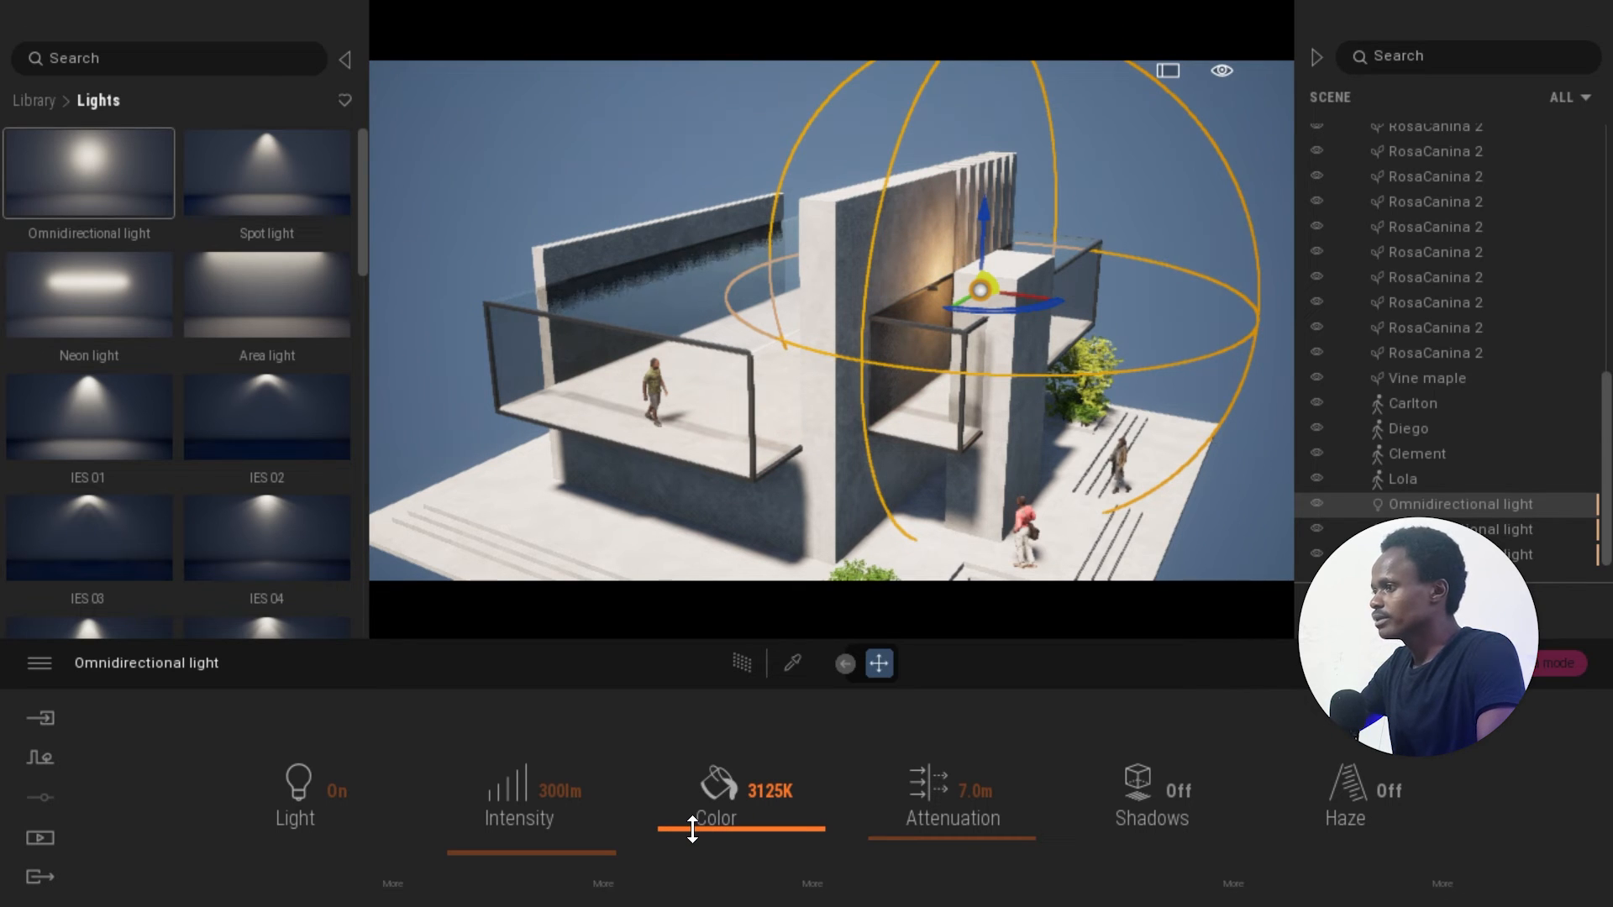
drag(692, 829, 692, 829)
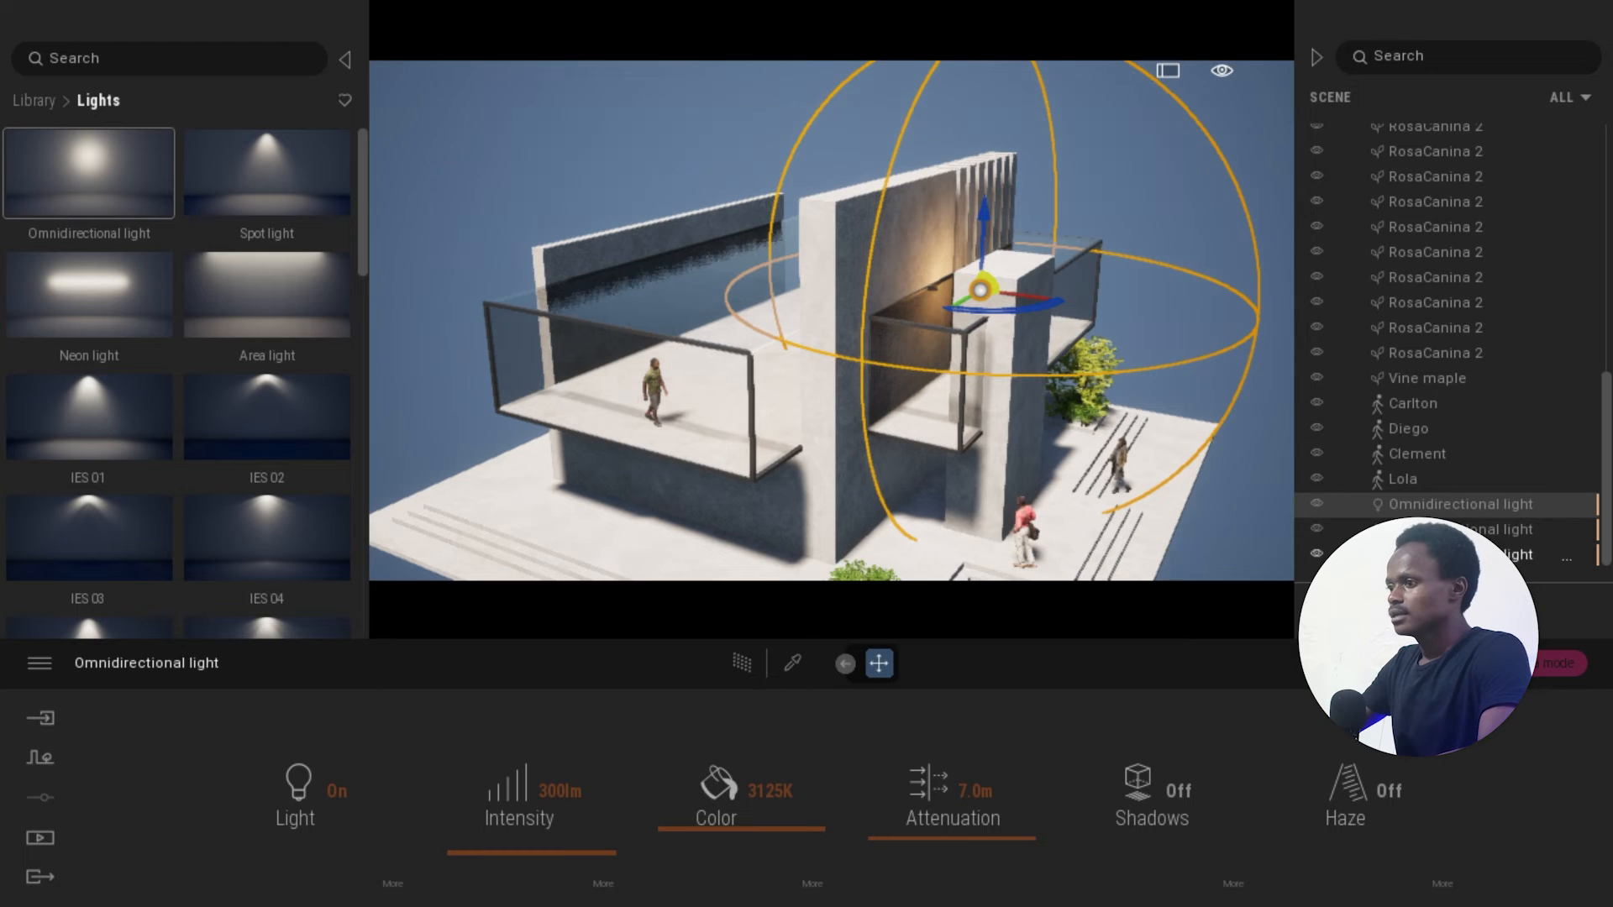
Select all three omnidirectional lights together and lower them slightly.
shift+click(1462, 555)
shift+middle_drag(887, 205, 887, 200)
drag(894, 199, 894, 259)
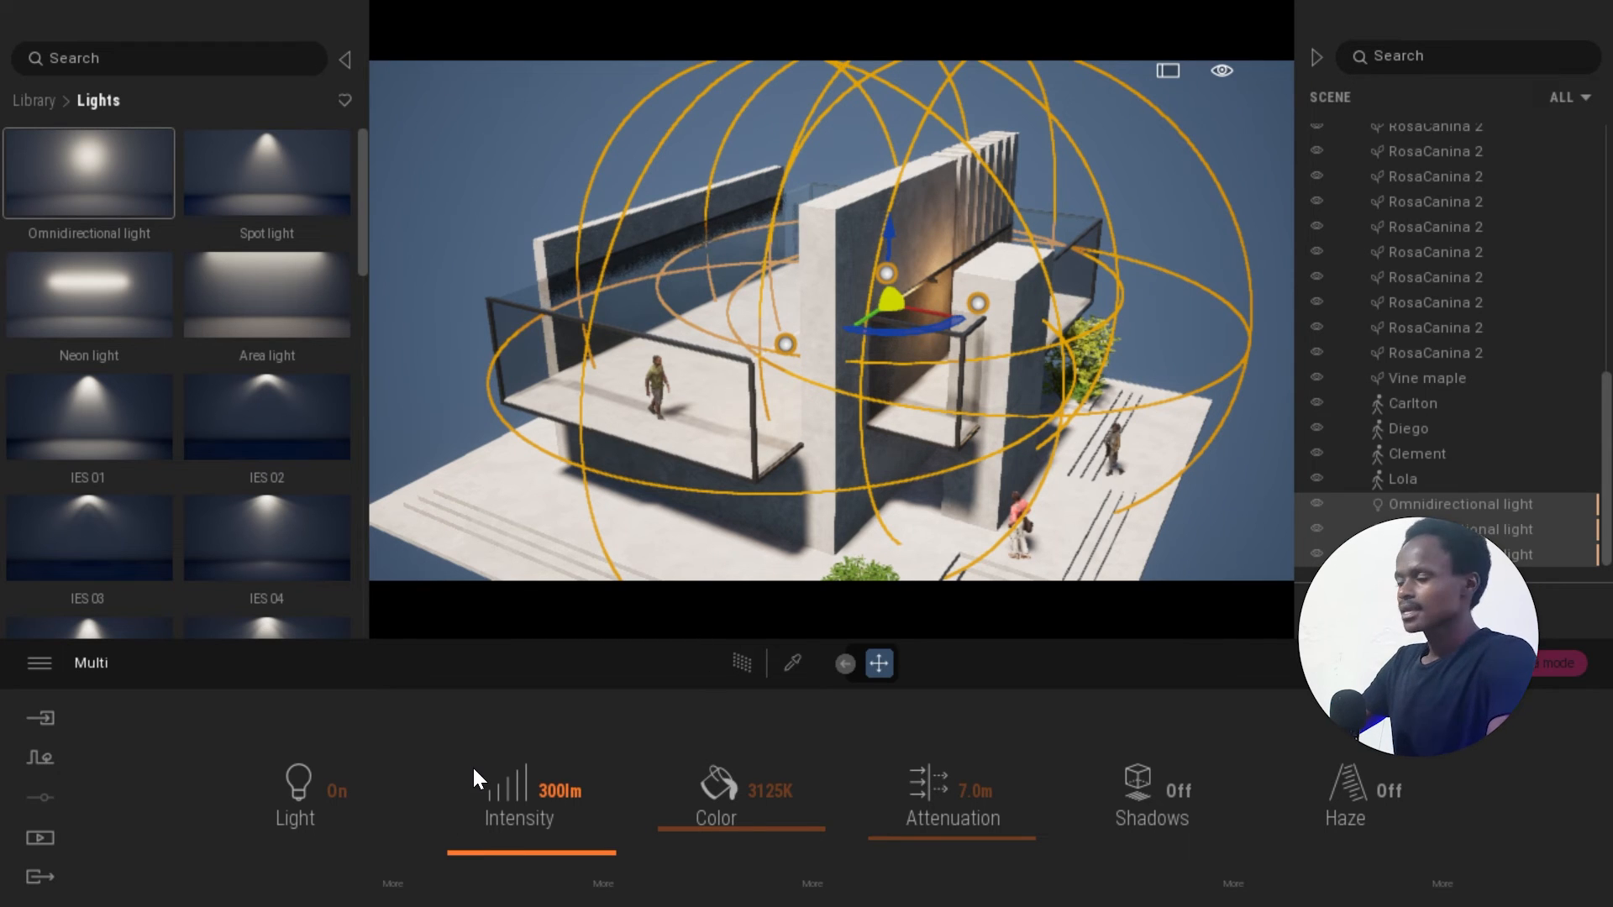
Set the intensity of the three selected omnidirectional lights to 500 lm and check the value on a single light.
click(560, 783)
text(500)
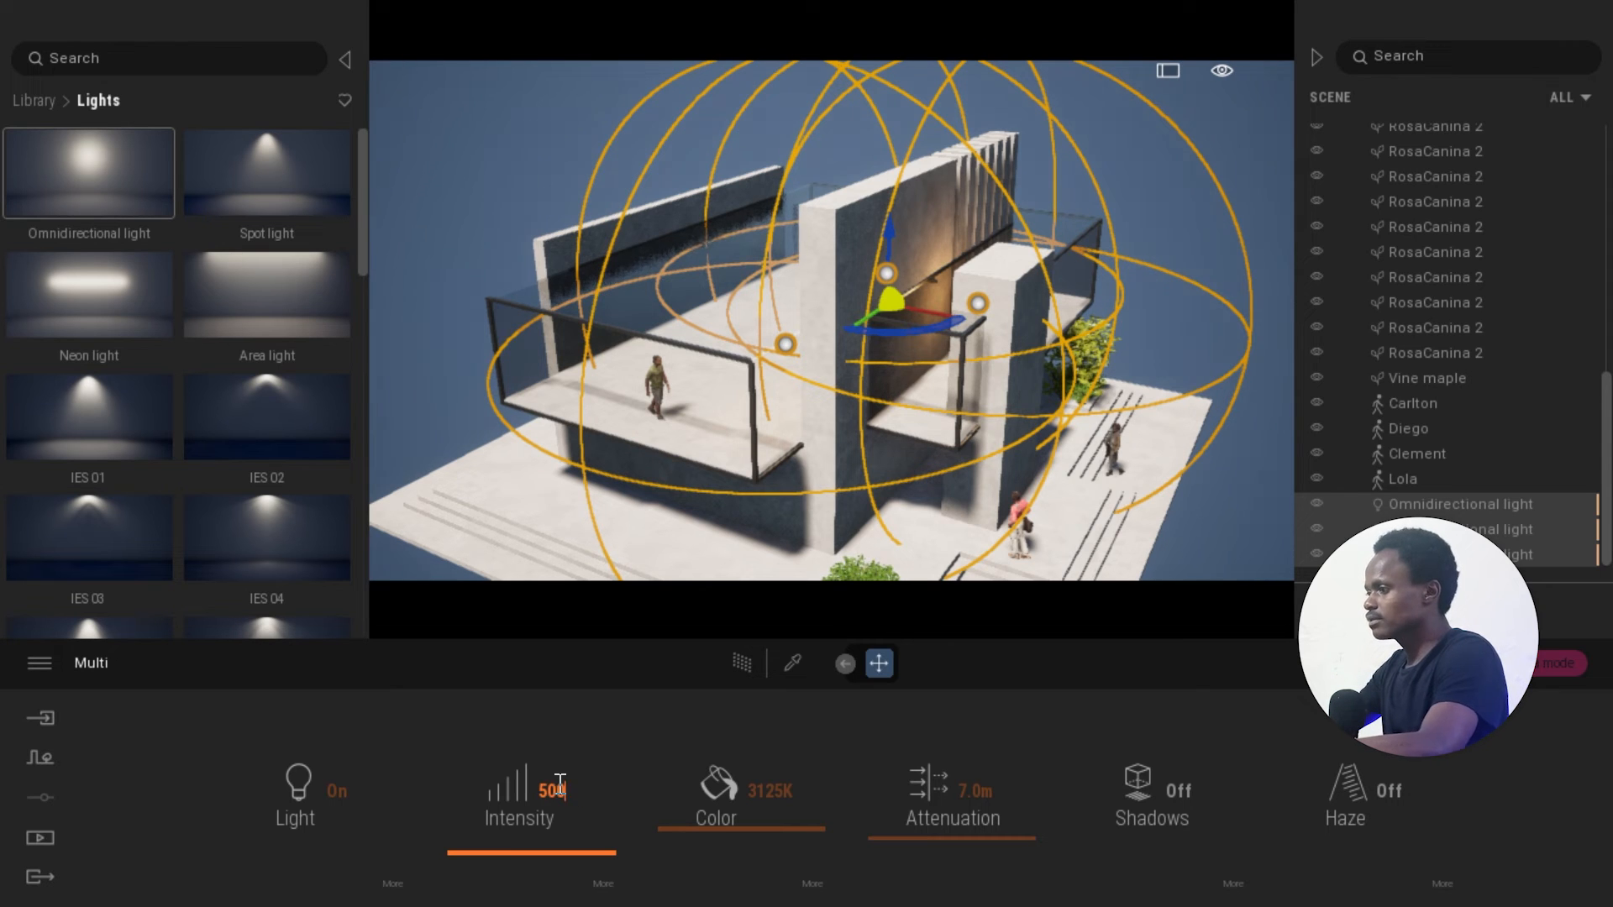
key(Return)
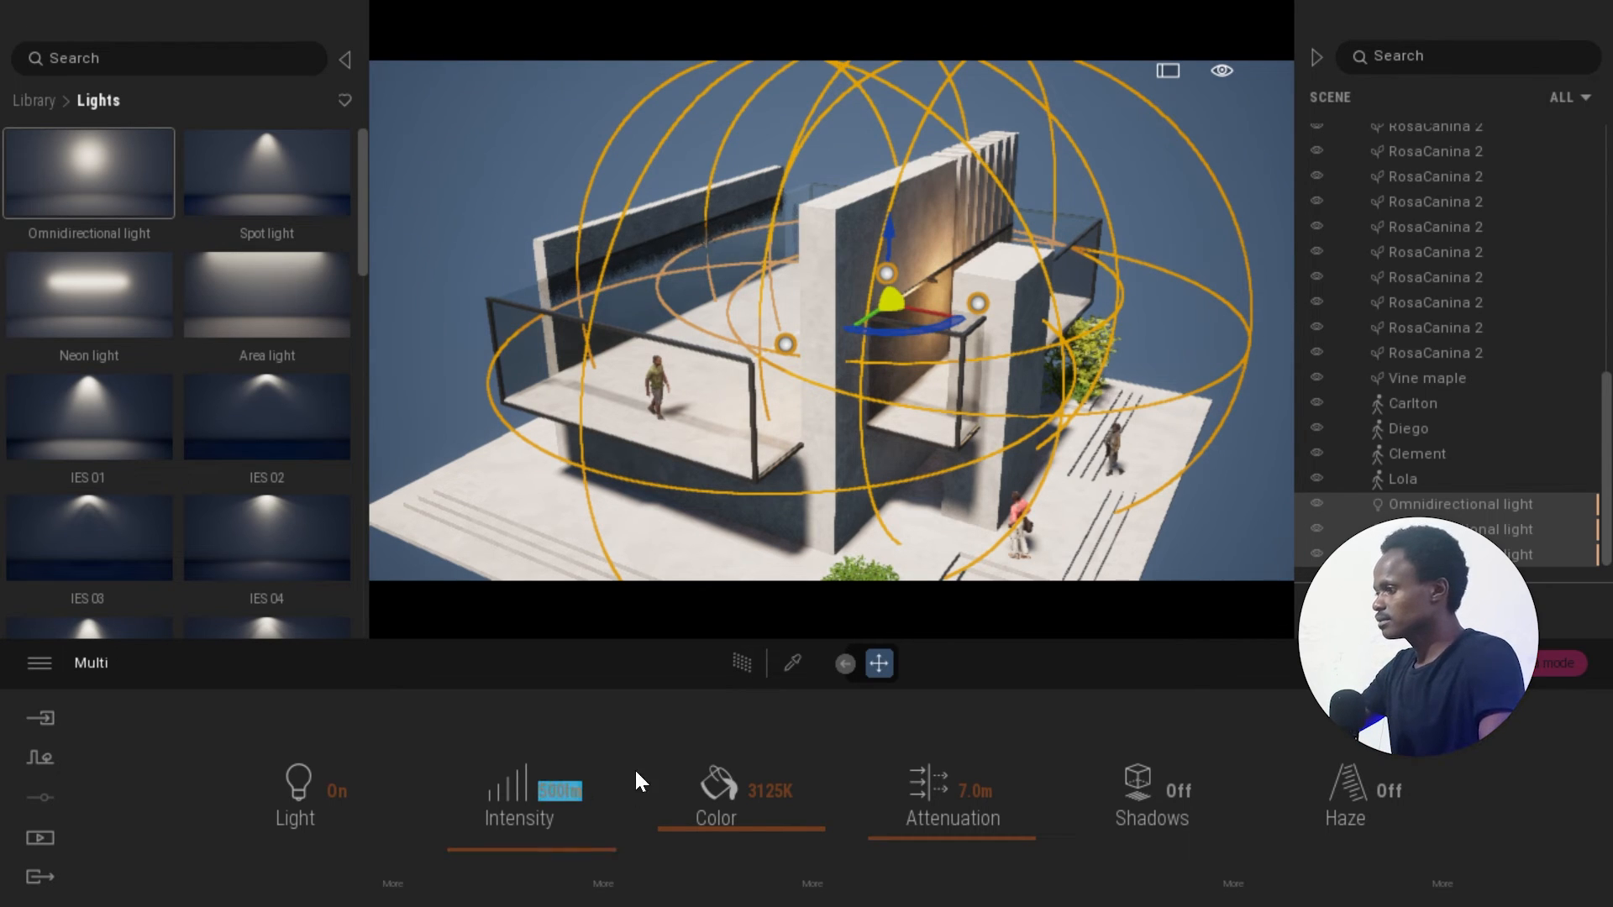
click(1151, 367)
scroll(1009, 321, down, 2)
scroll(1022, 324, up, 2)
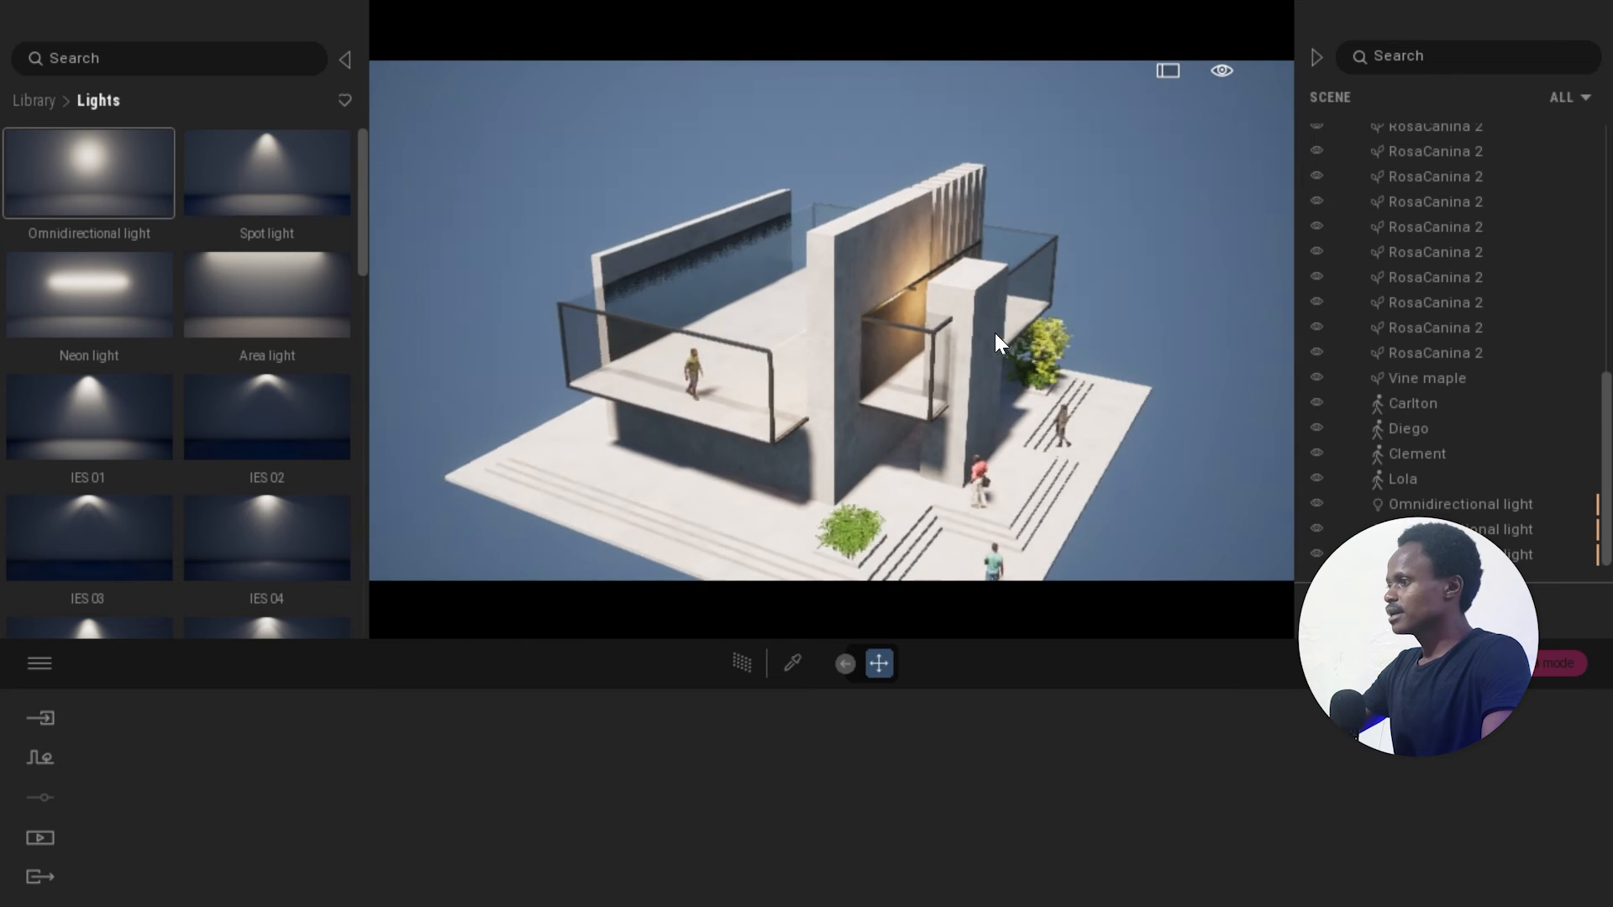
click(1420, 504)
click(1420, 554)
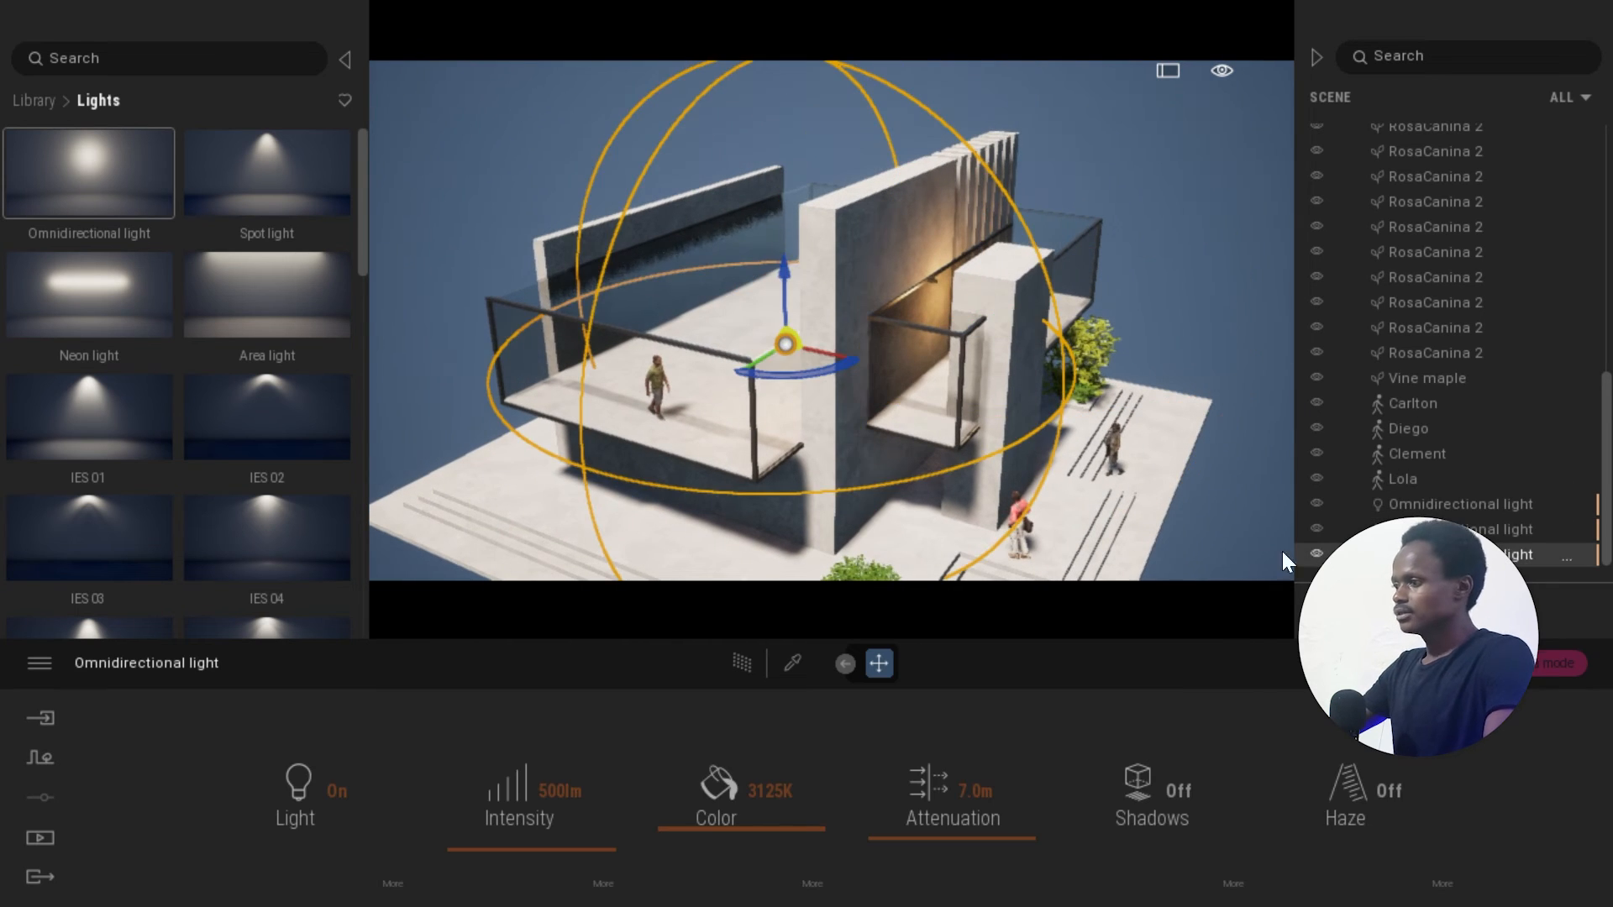
click(1218, 454)
Return to the saved Image1 view and set its lighting exposure to -1.
click(37, 839)
click(321, 785)
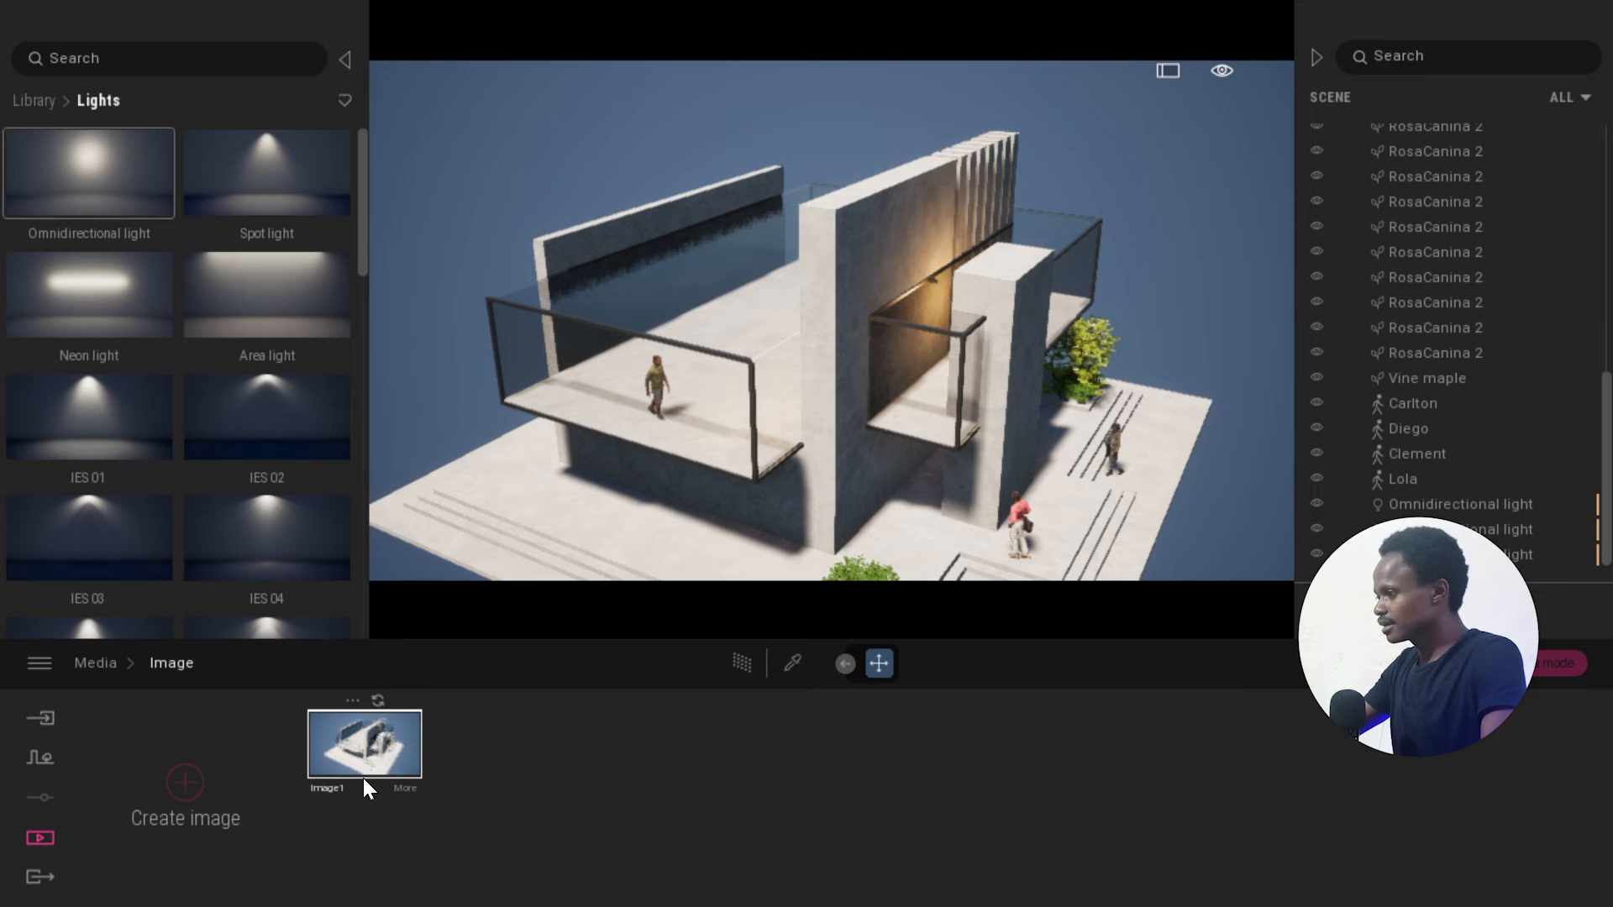
click(408, 772)
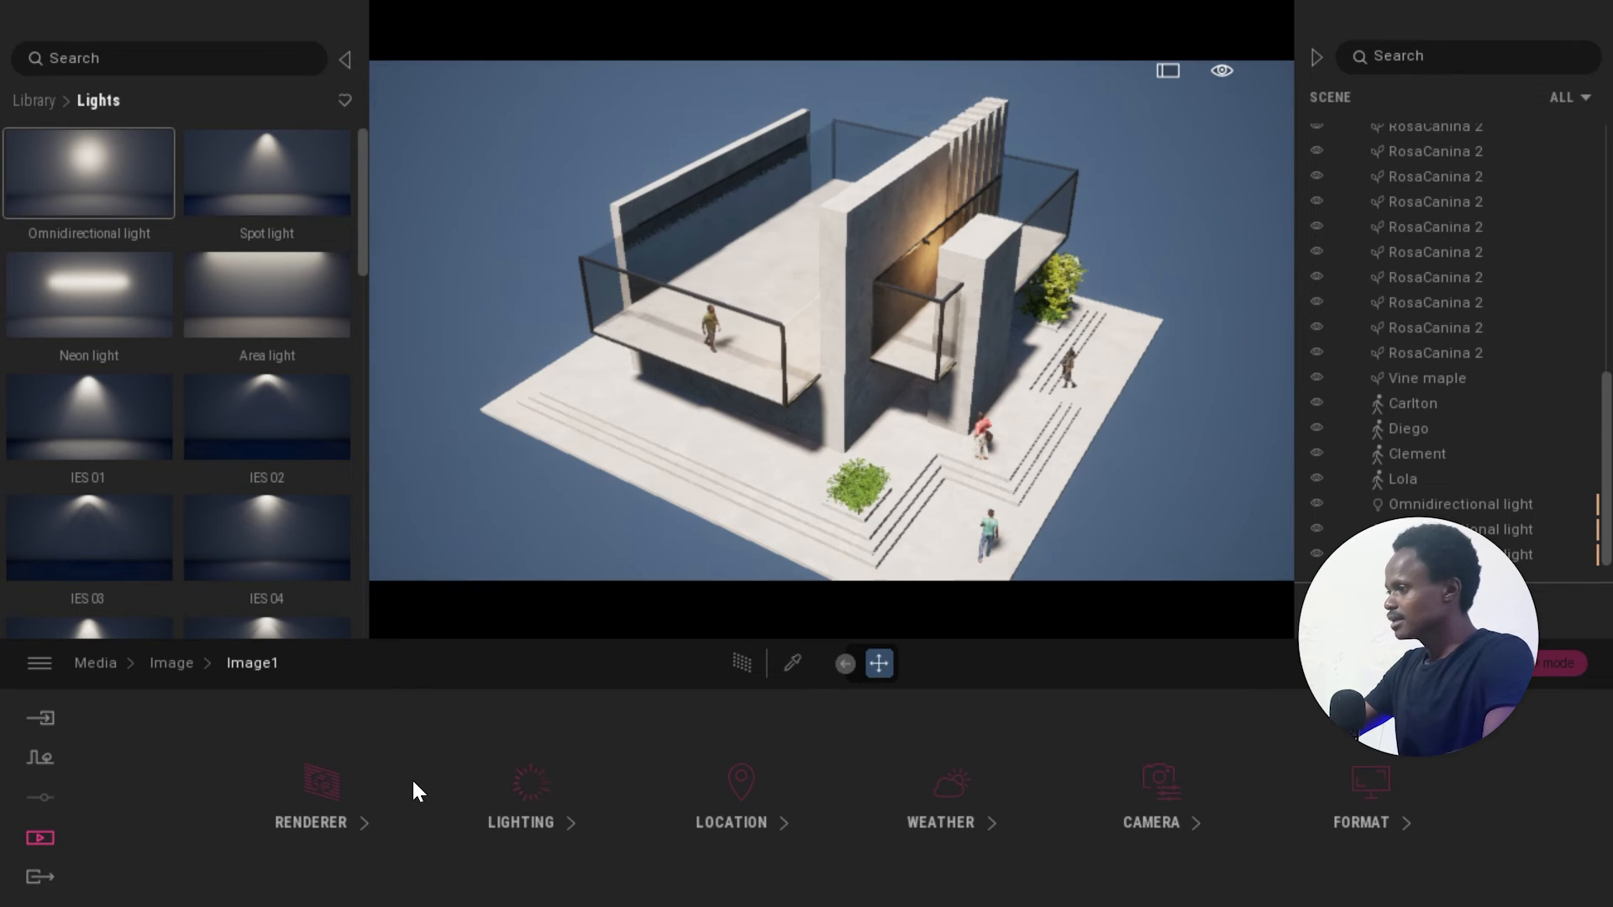
click(535, 787)
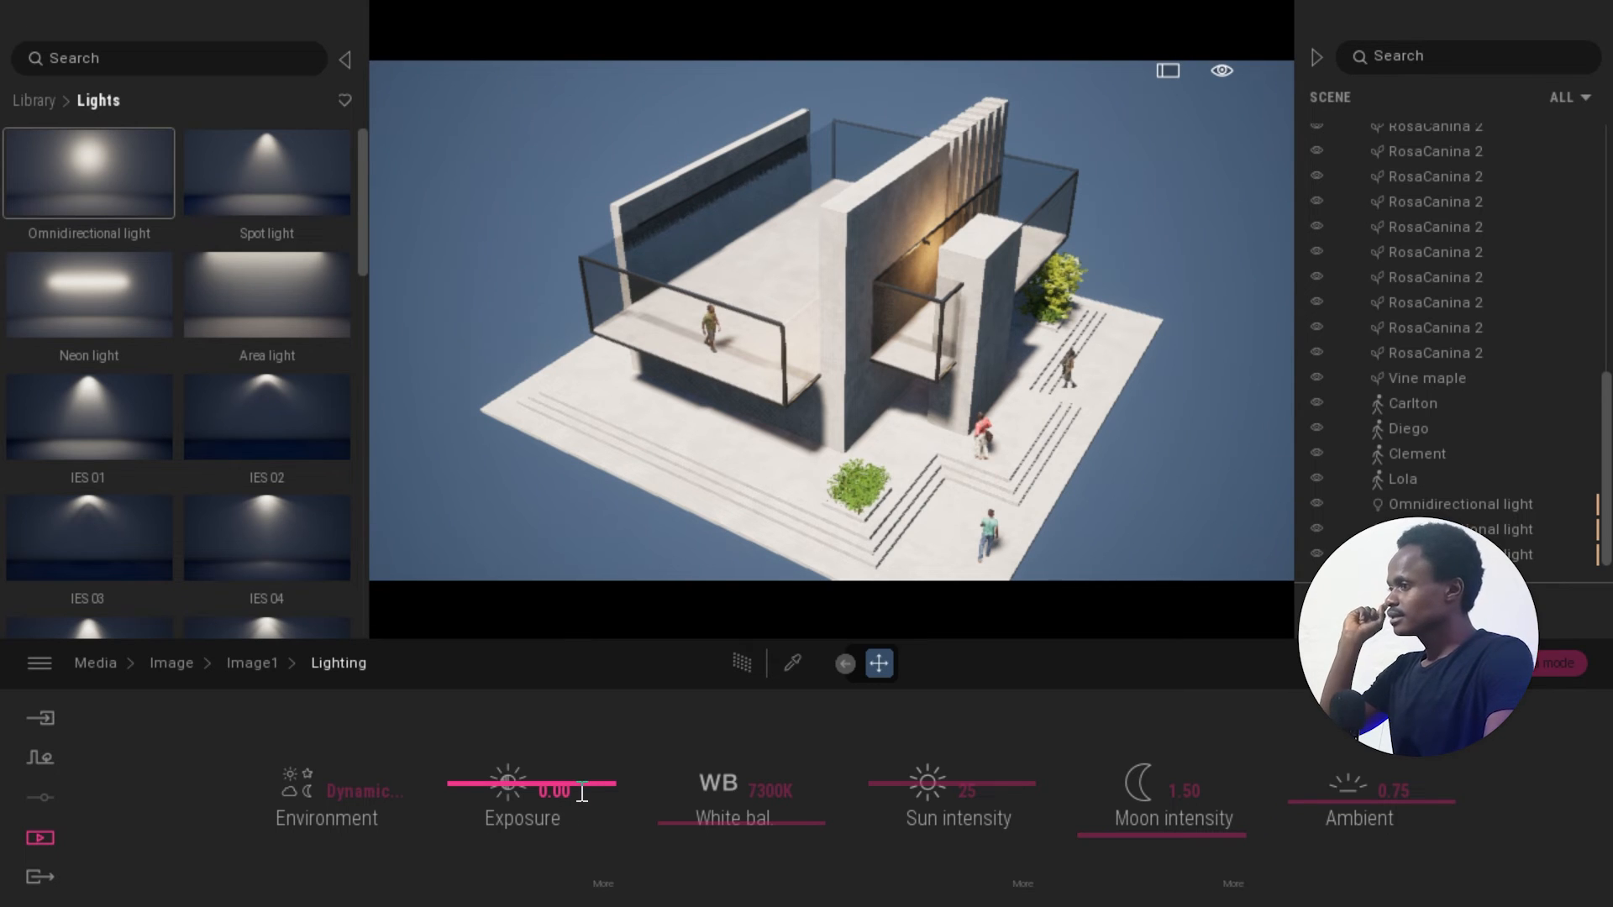
drag(580, 792, 510, 790)
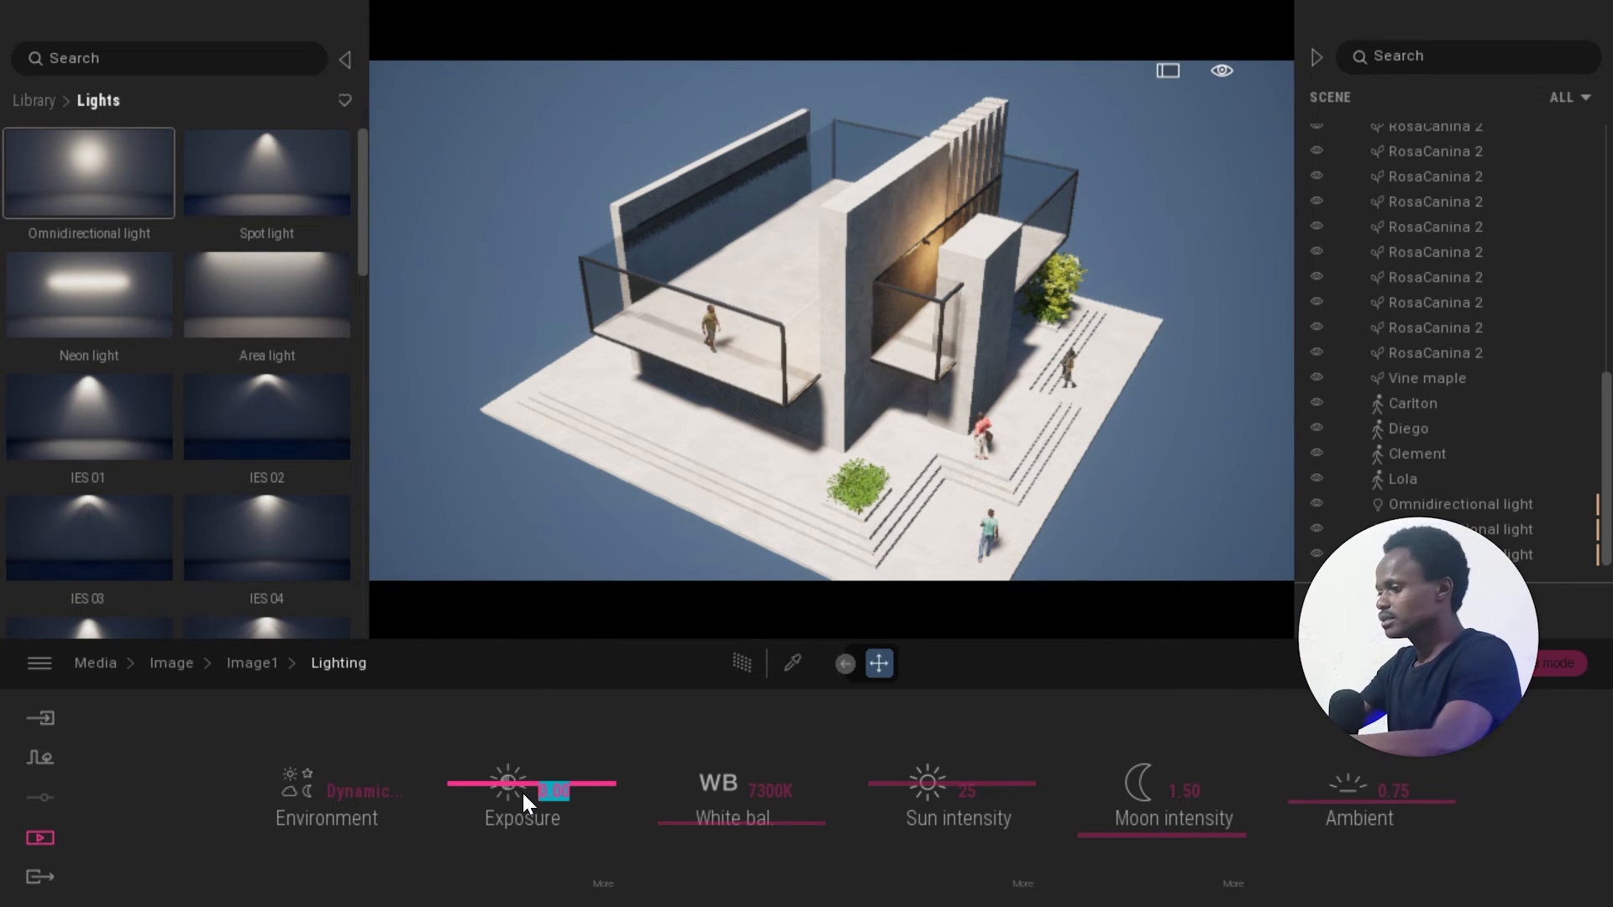
key(BackSpace)
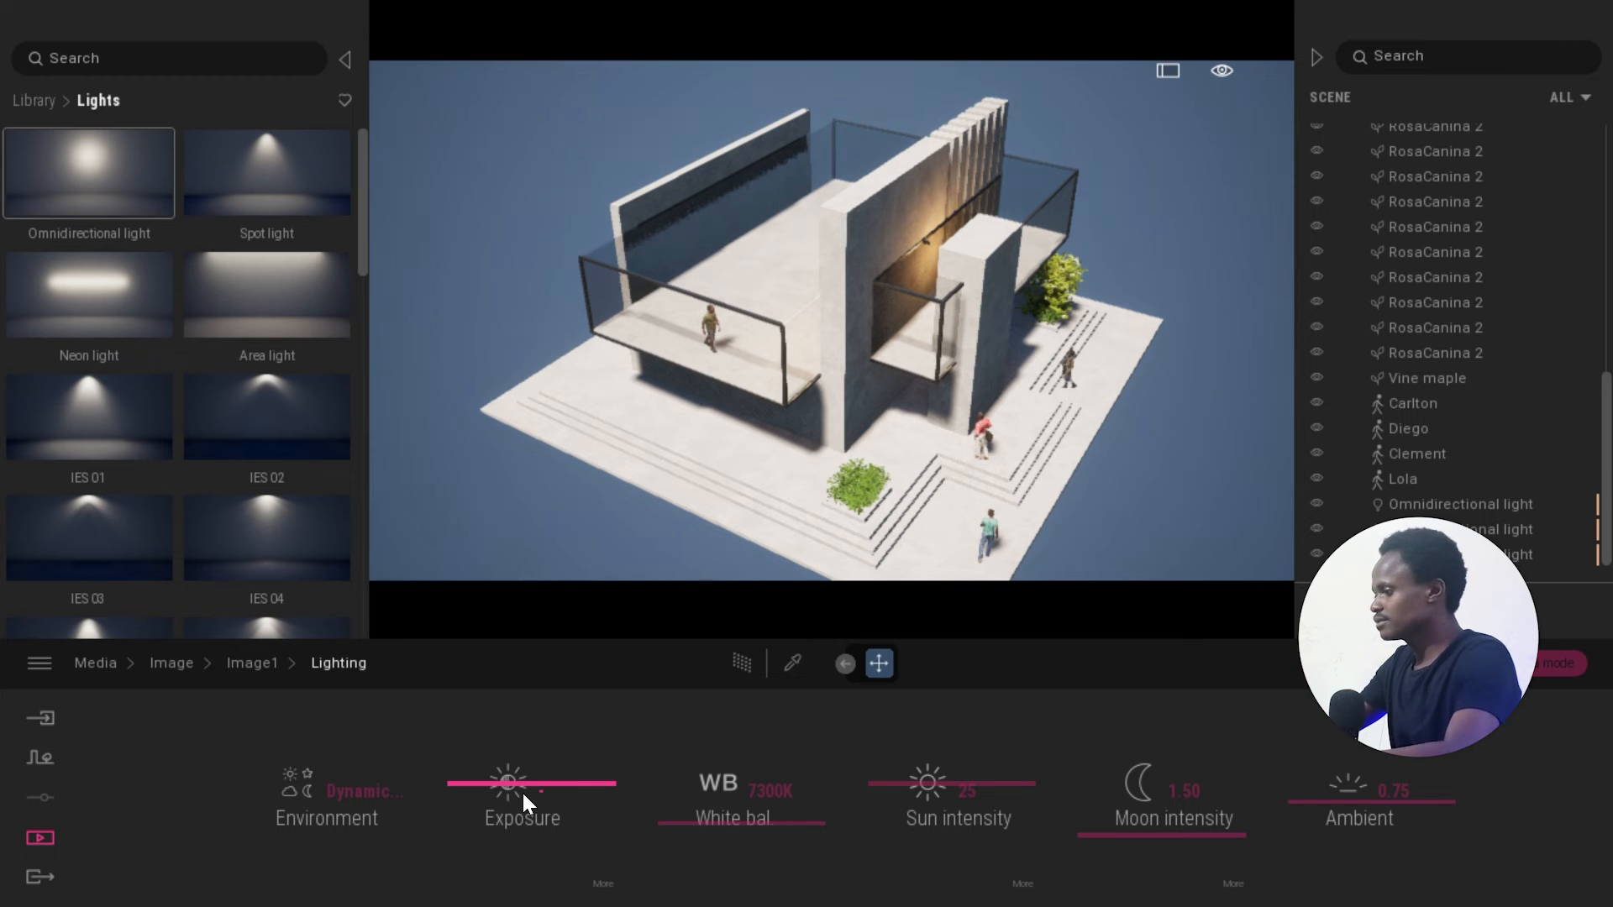
text(-1)
key(Return)
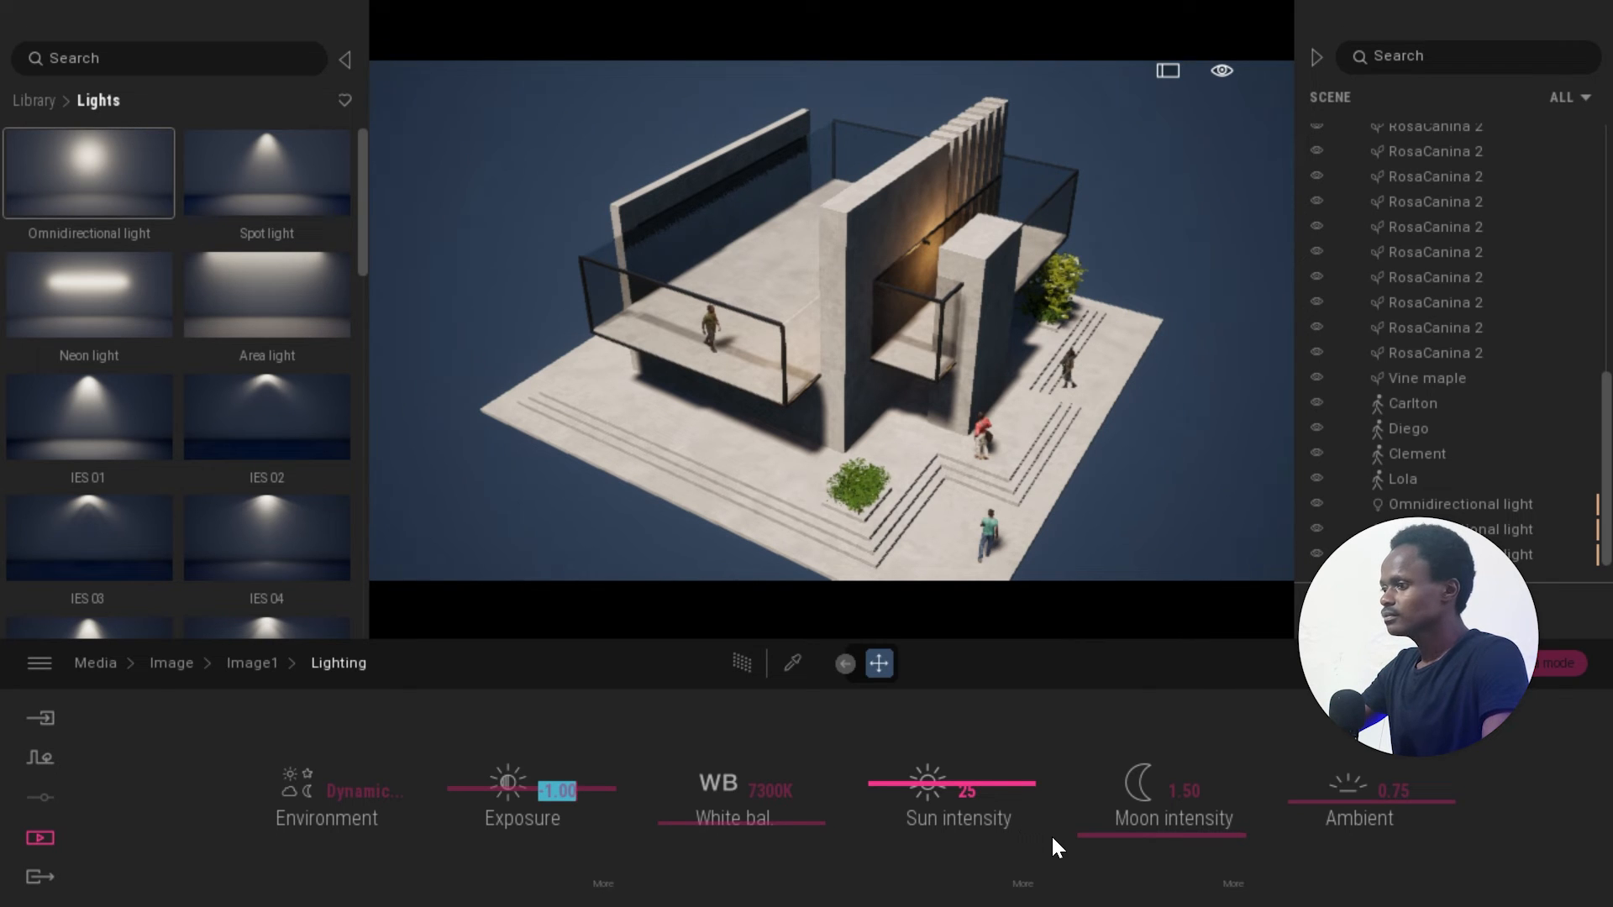
Sample Brushed aluminium 01 from the large glass box's frame and try applying it at the frame's top corner.
scroll(750, 324, up, 5)
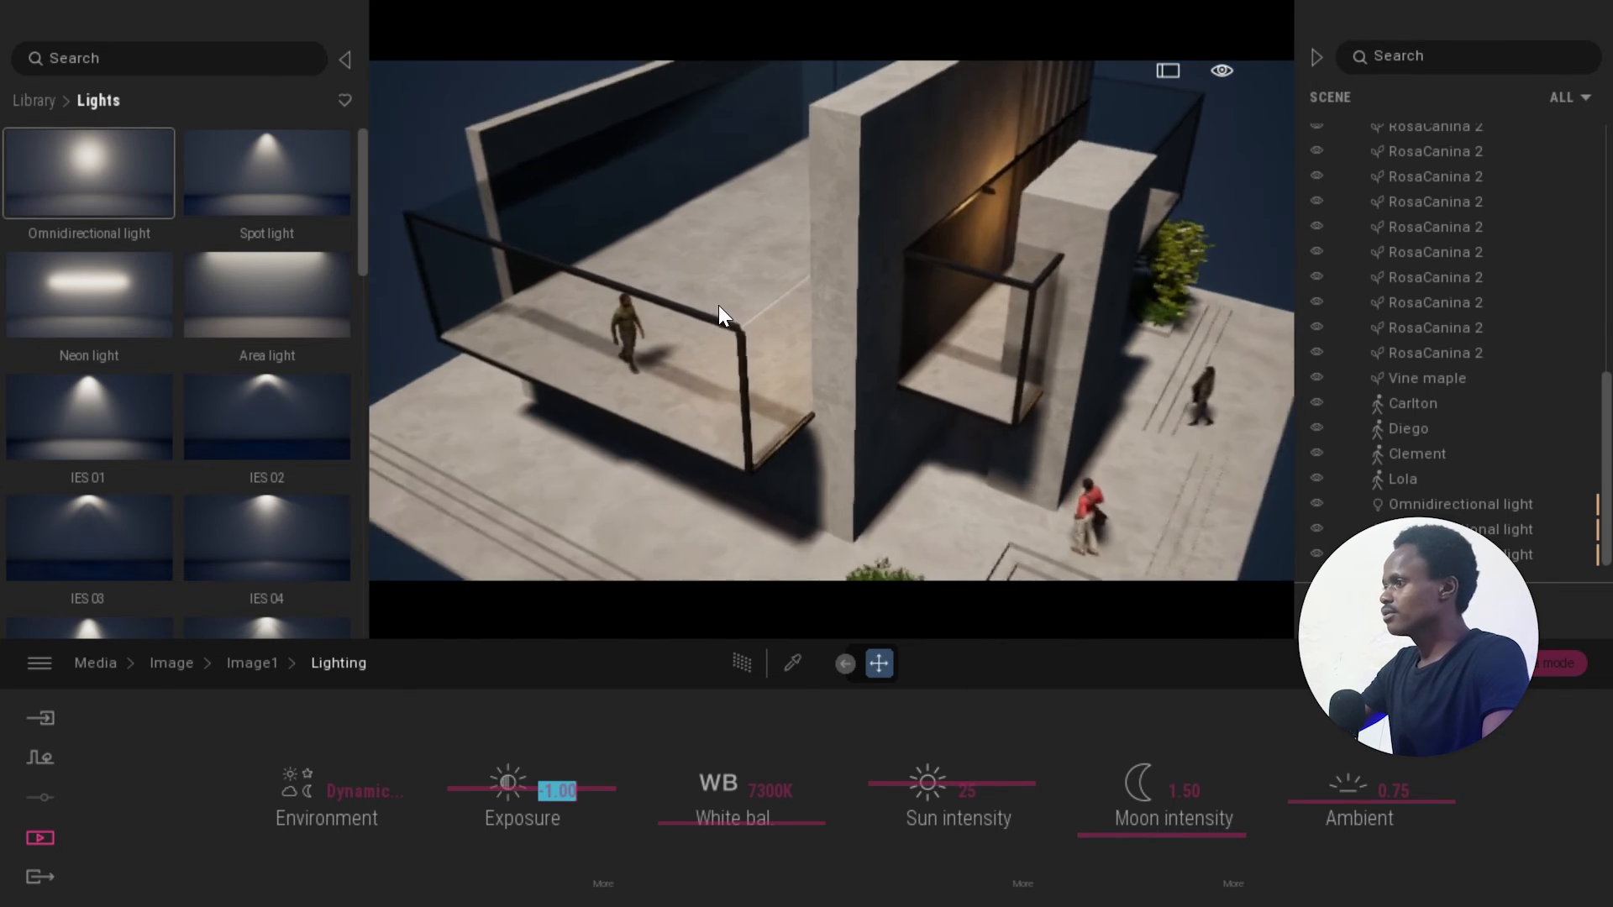
scroll(719, 305, up, 5)
click(792, 663)
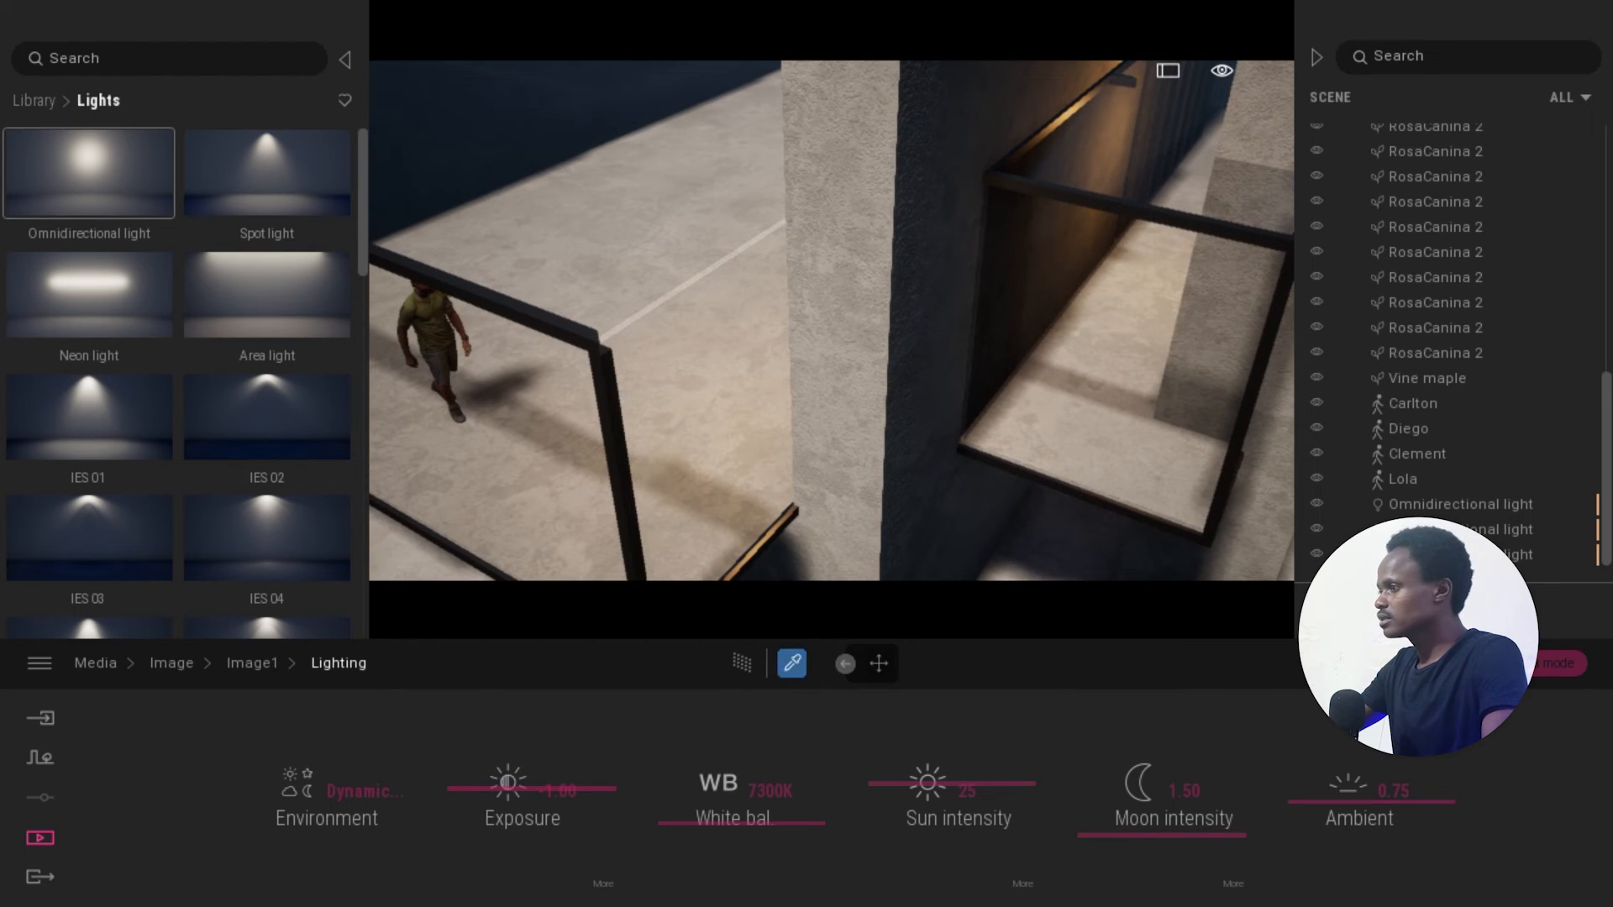
click(568, 326)
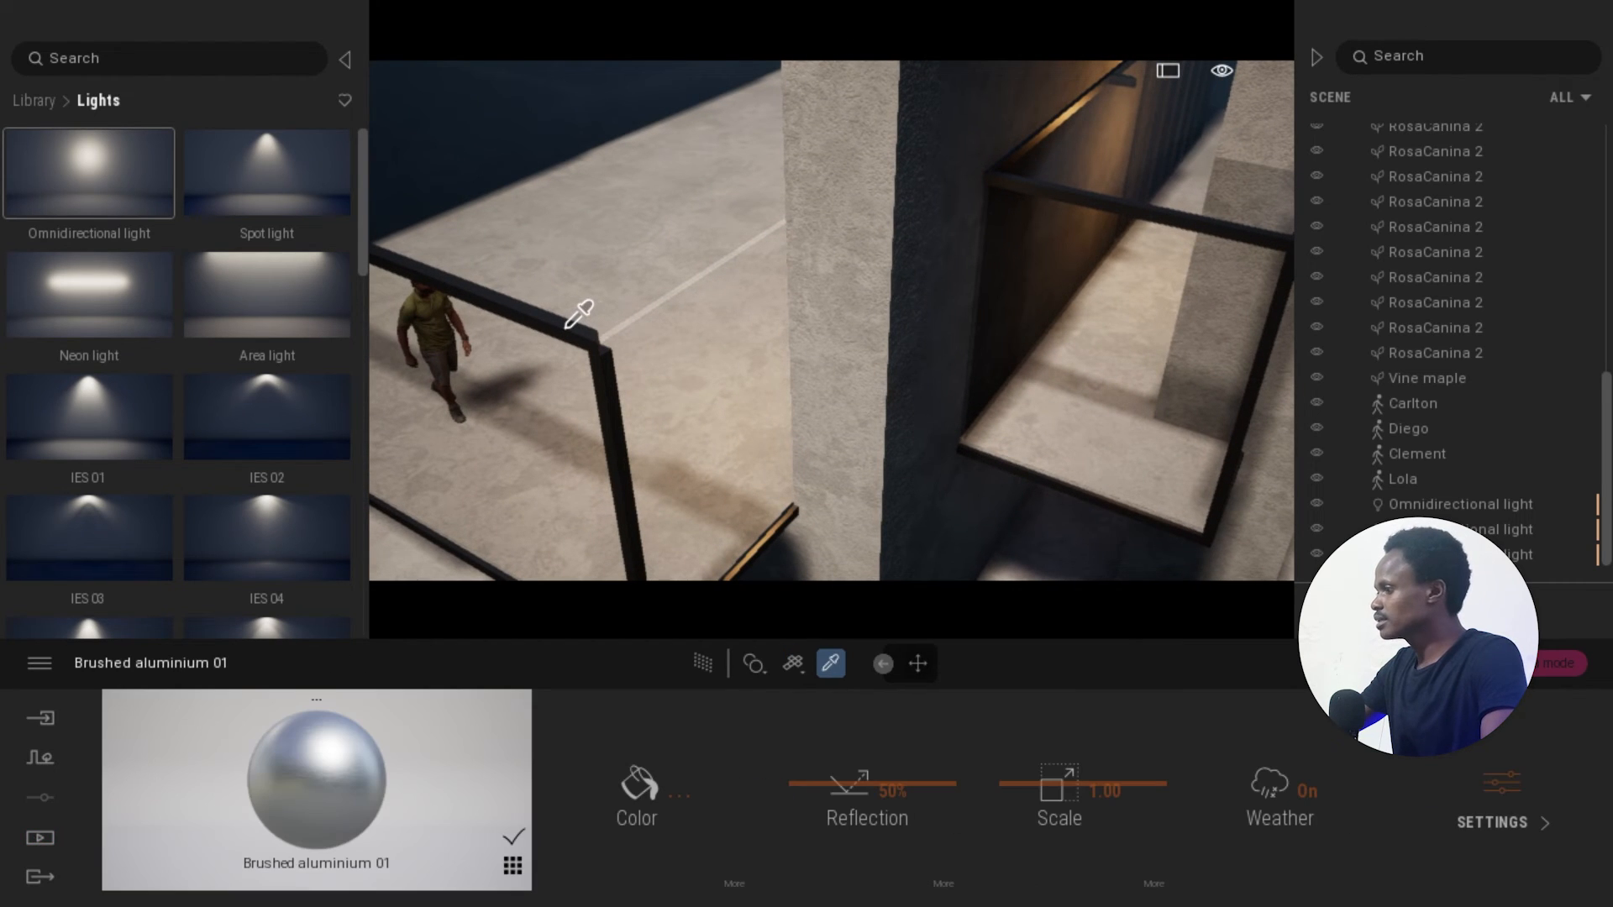
mouse_move(350, 774)
mouse_down()
mouse_move(578, 473)
mouse_move(652, 321)
mouse_up()
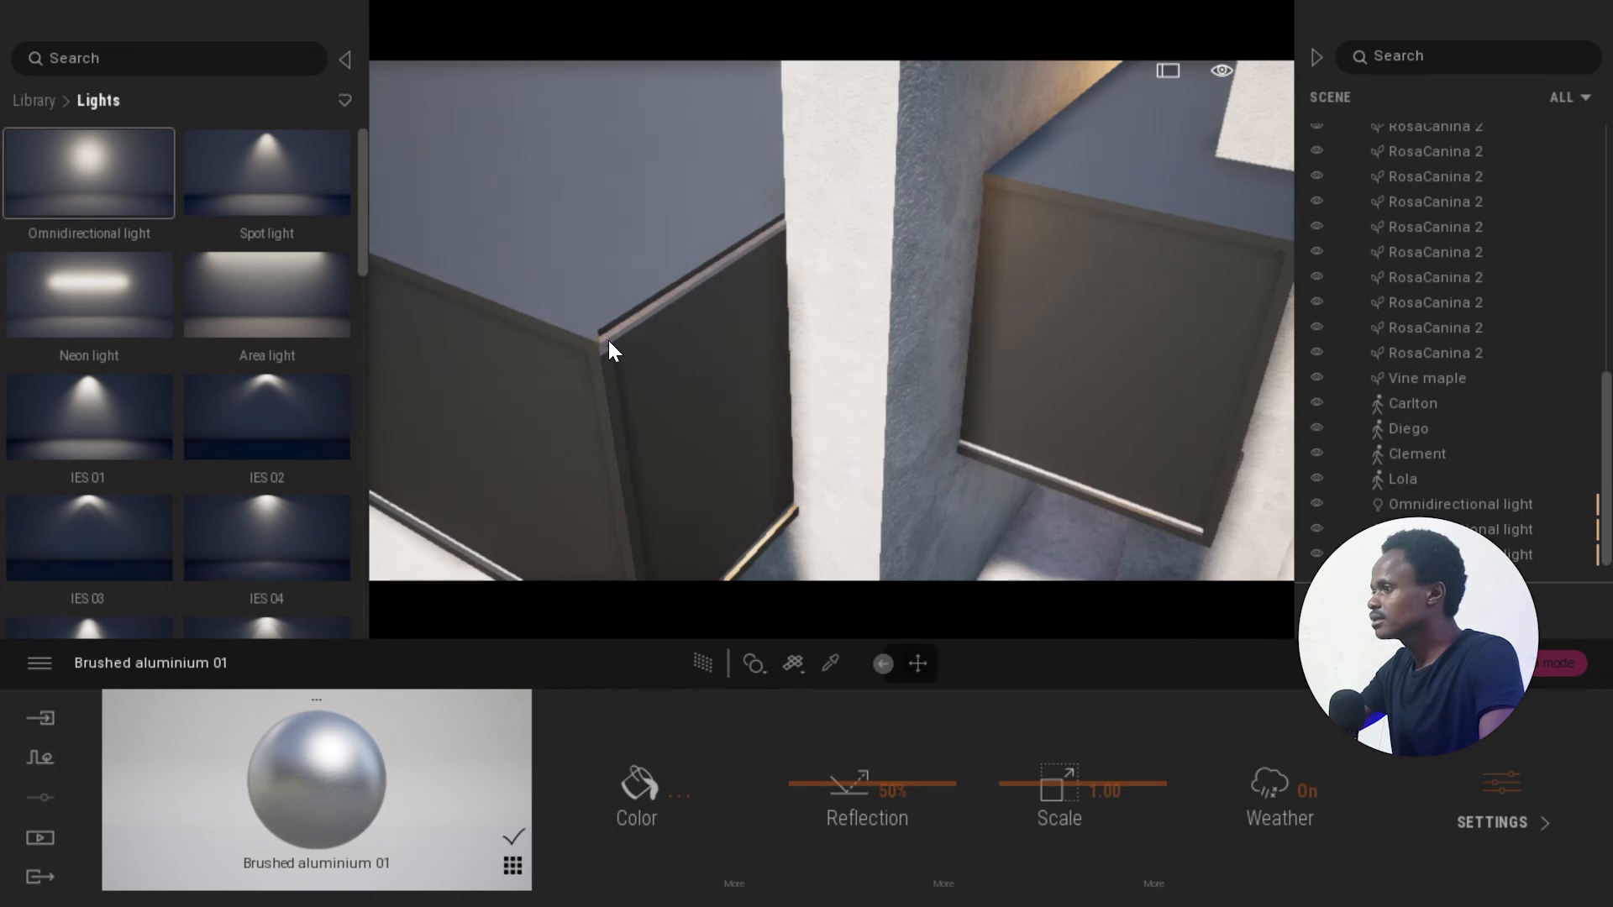
drag(608, 340, 388, 786)
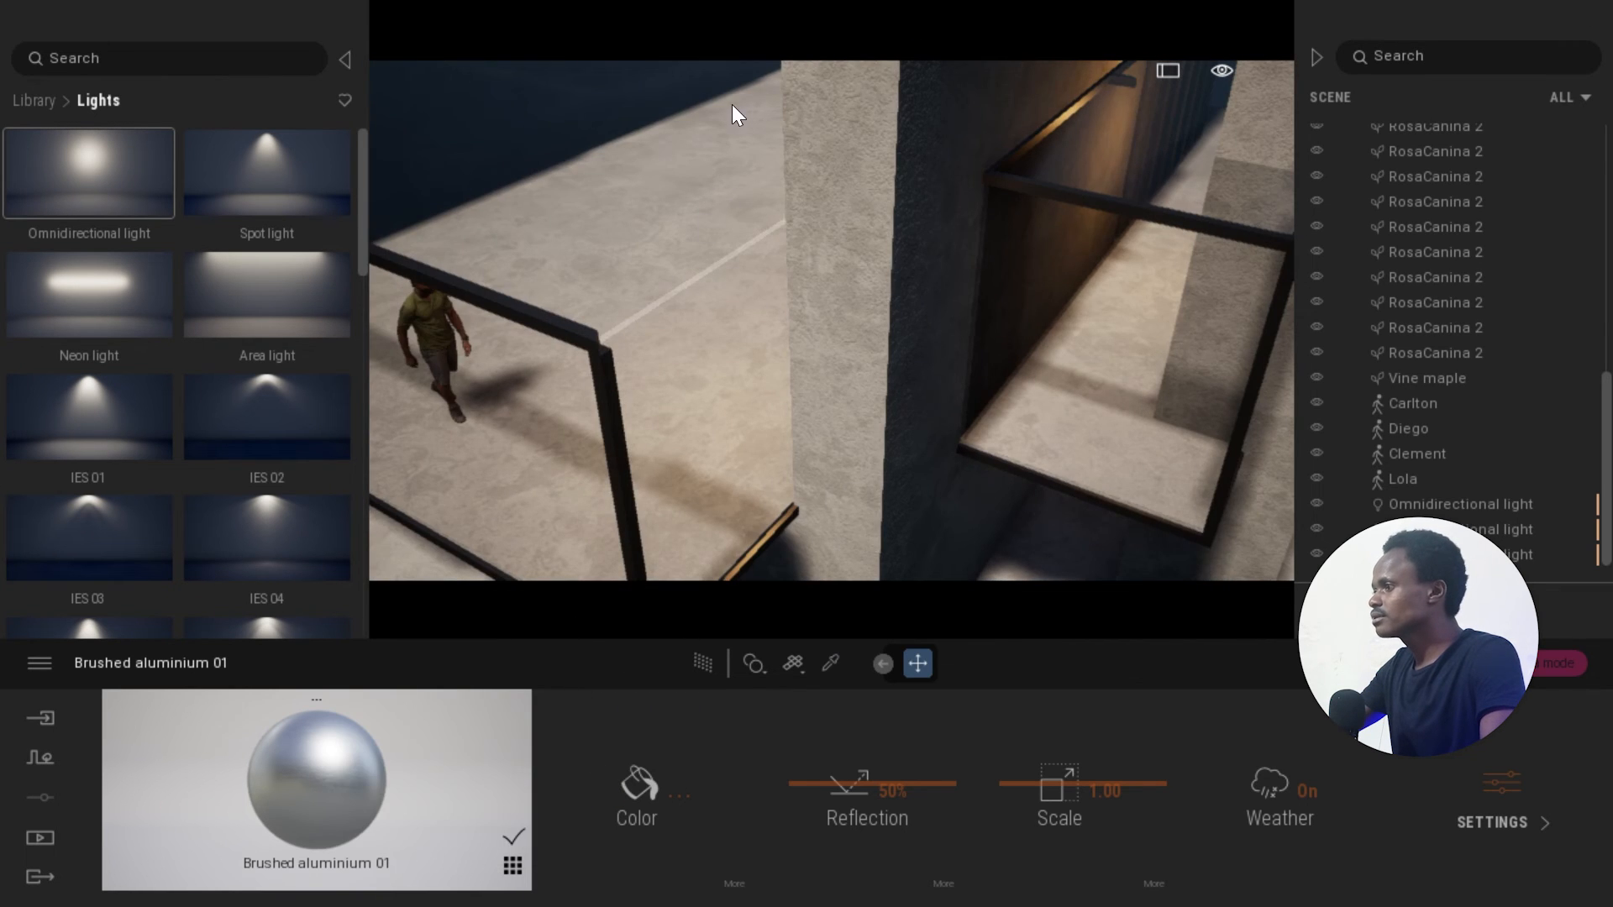
Examine the glass box frames and the lit walls up close and from a wider angle.
scroll(788, 220, up, 3)
scroll(800, 213, down, 3)
right_drag(799, 214, 800, 227)
scroll(807, 243, down, 3)
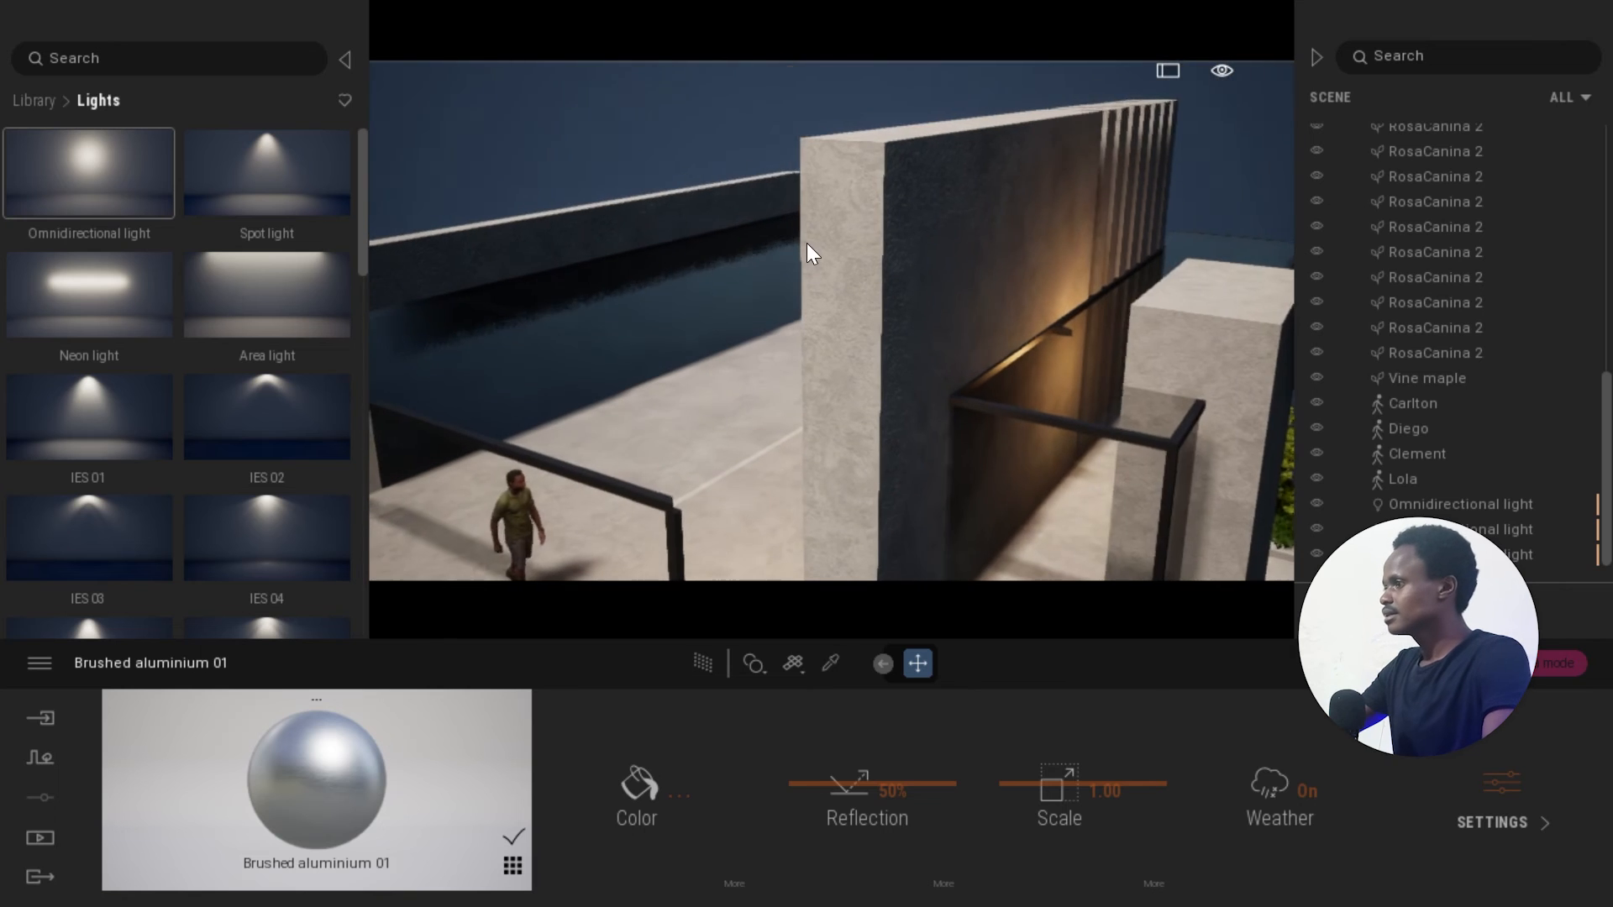
scroll(966, 351, down, 4)
scroll(640, 238, up, 1)
right_drag(640, 239, 671, 238)
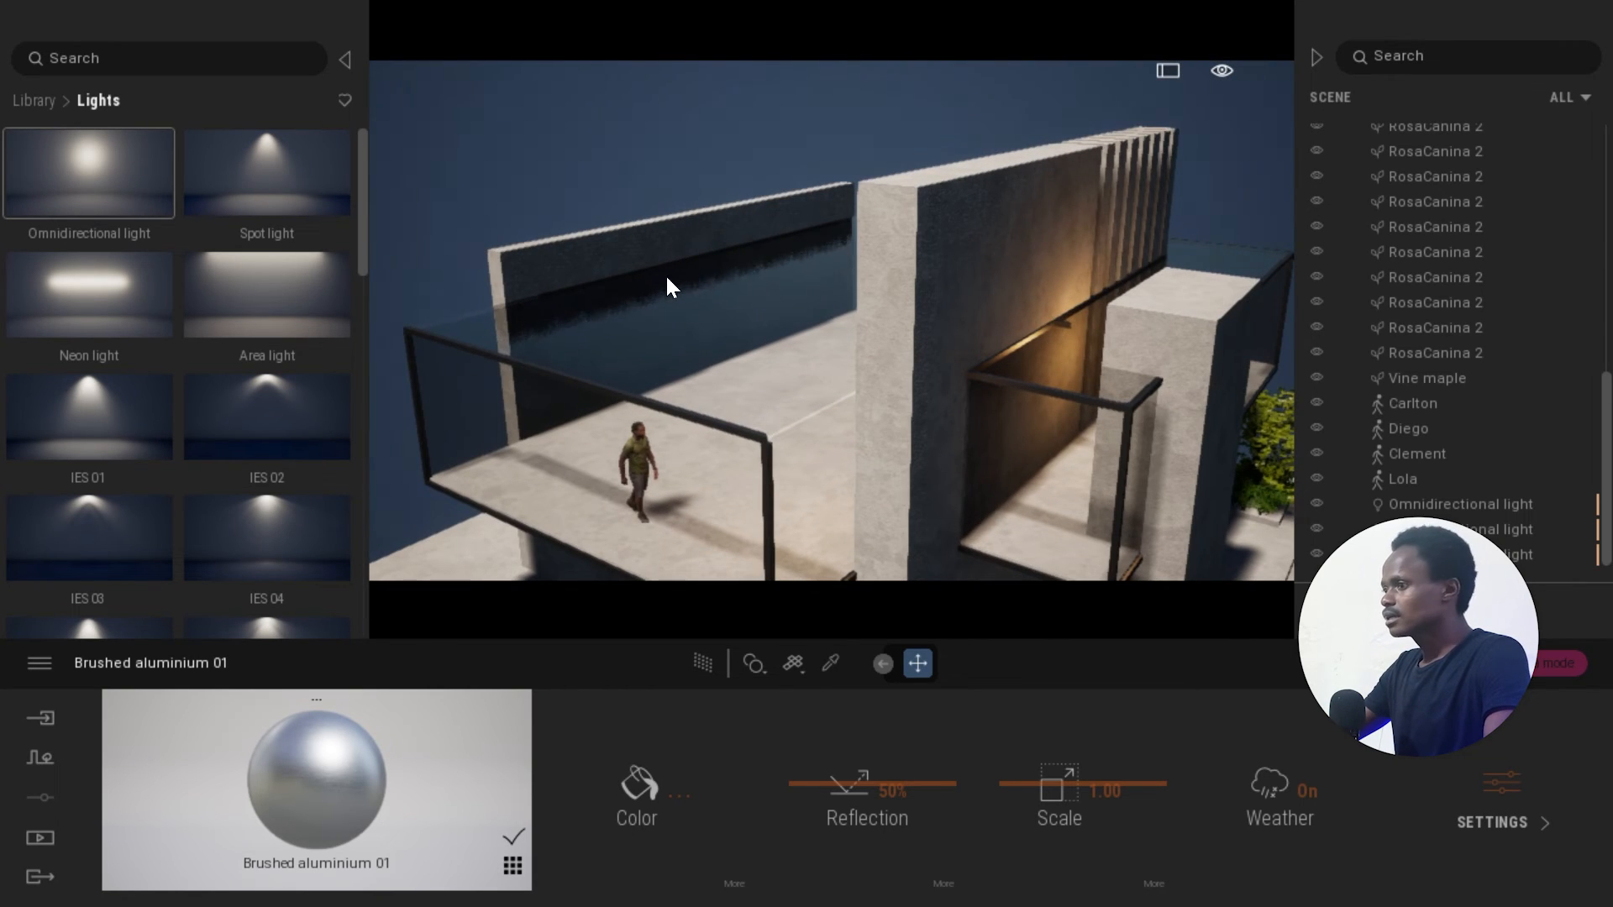
scroll(706, 273, down, 3)
right_drag(674, 273, 686, 288)
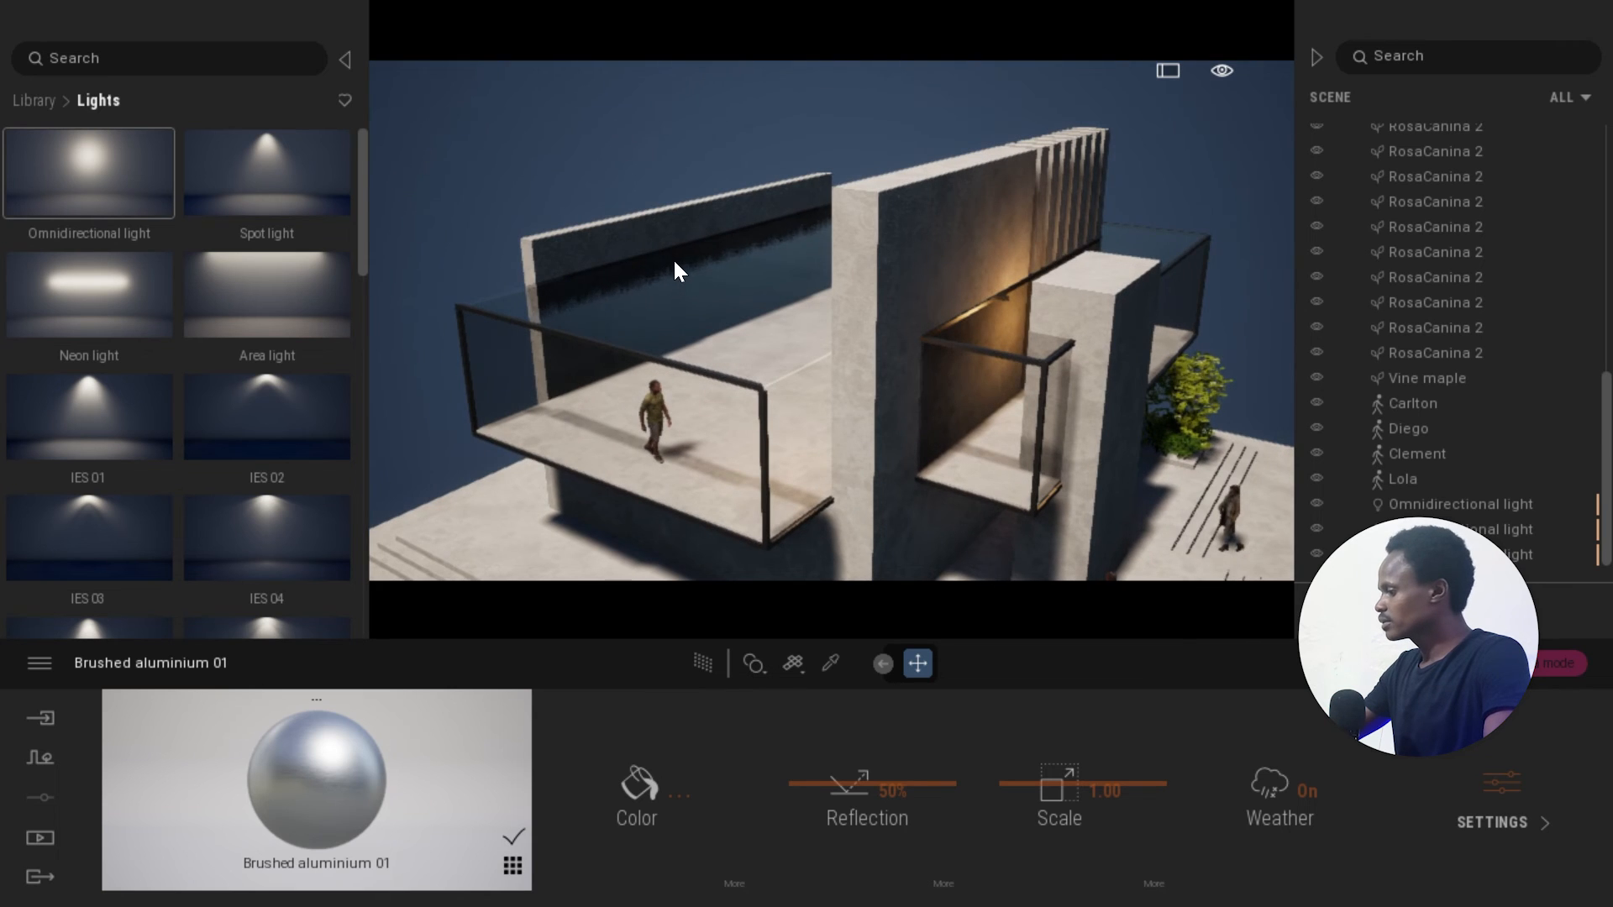
Switch to the concept form file in ARCHICAD, delete the top frame beams of the glass boxes, and sync the model to Twinmotion.
key(alt+Tab)
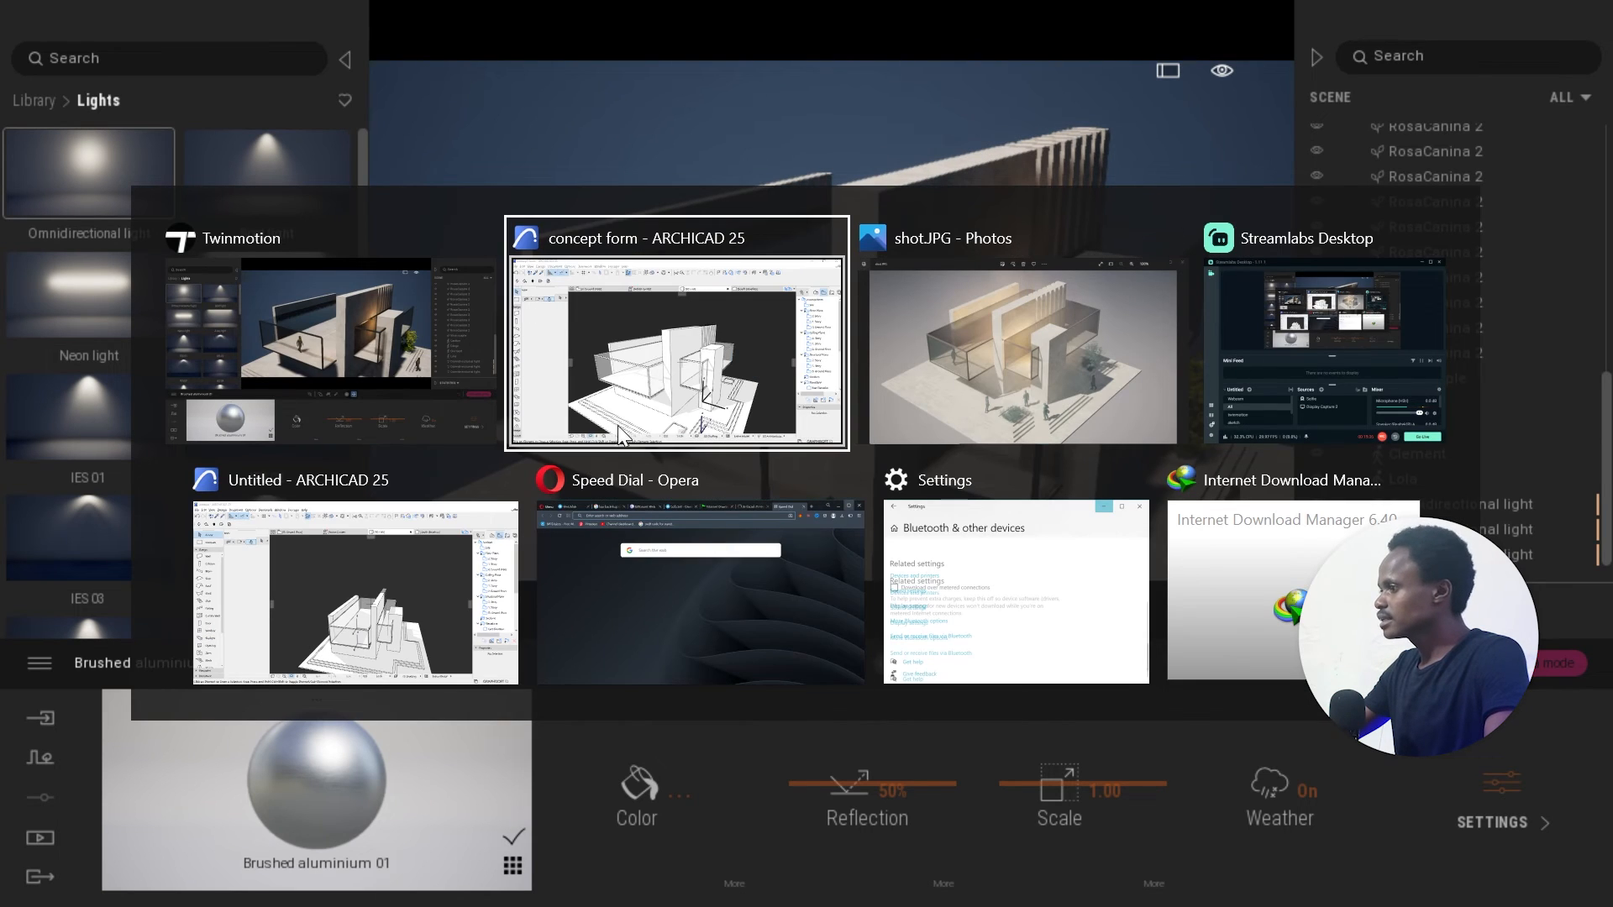
click(659, 370)
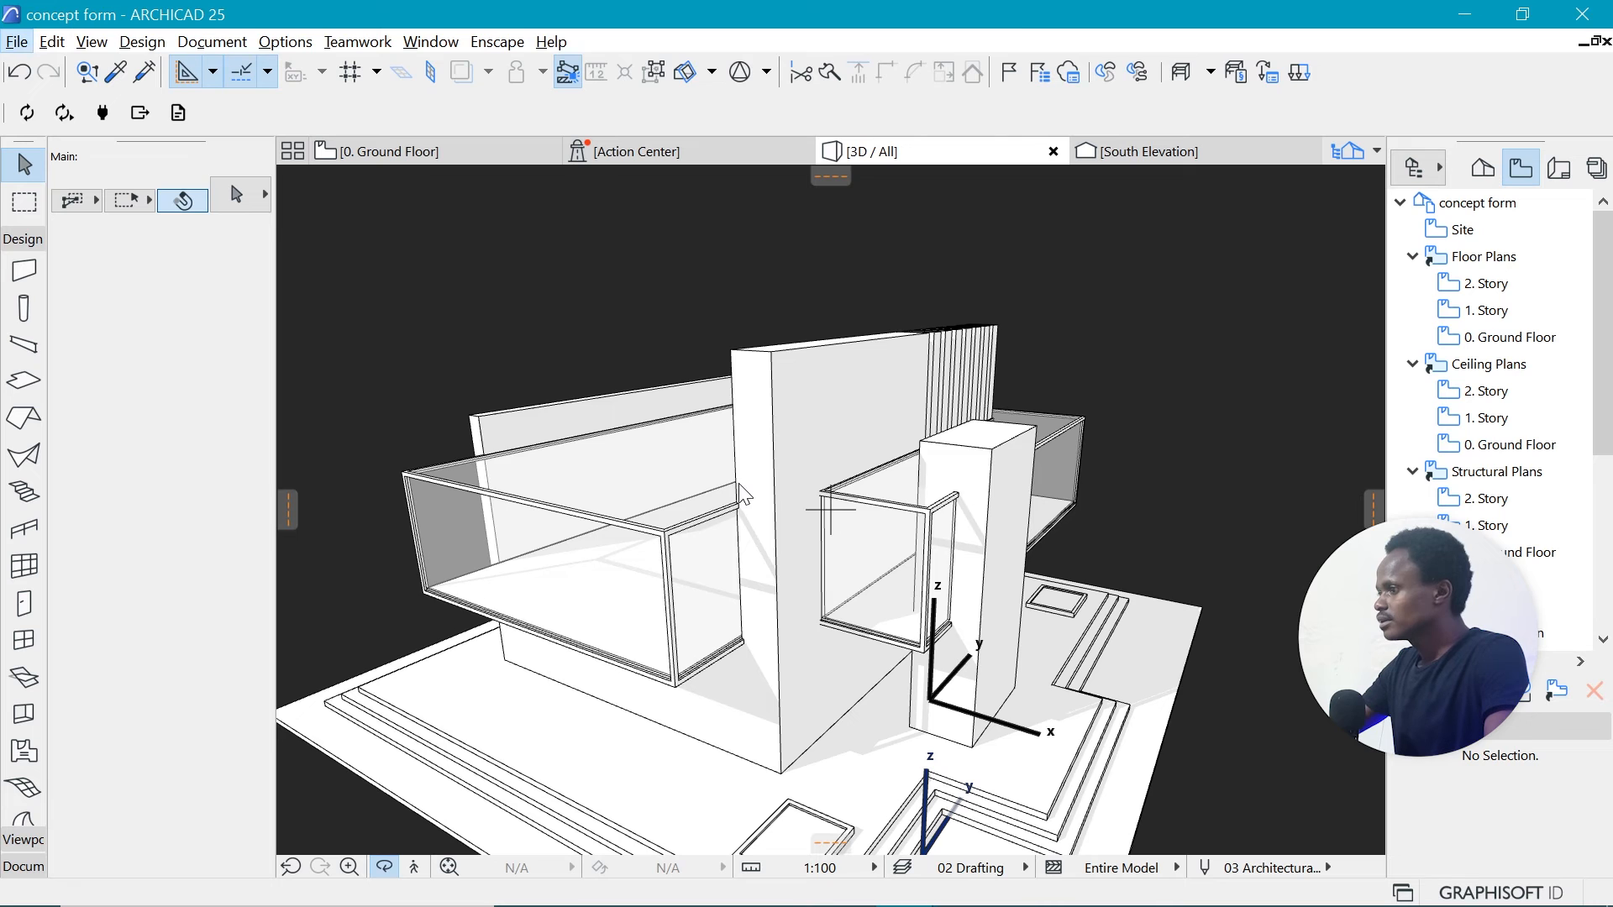
scroll(757, 496, up, 1)
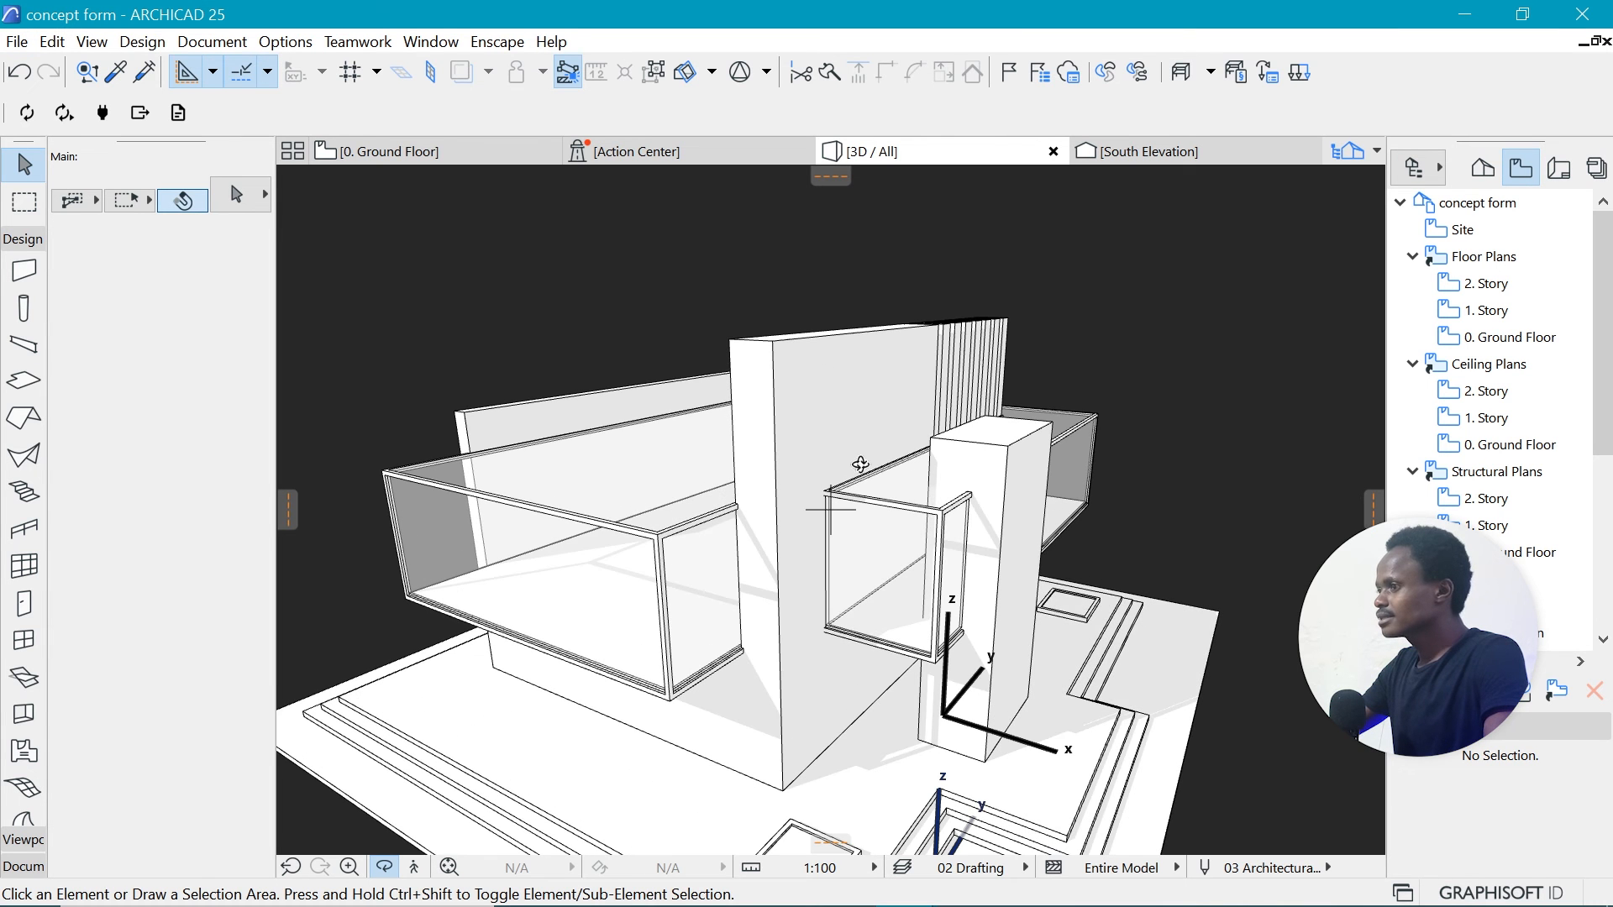
scroll(740, 516, up, 1)
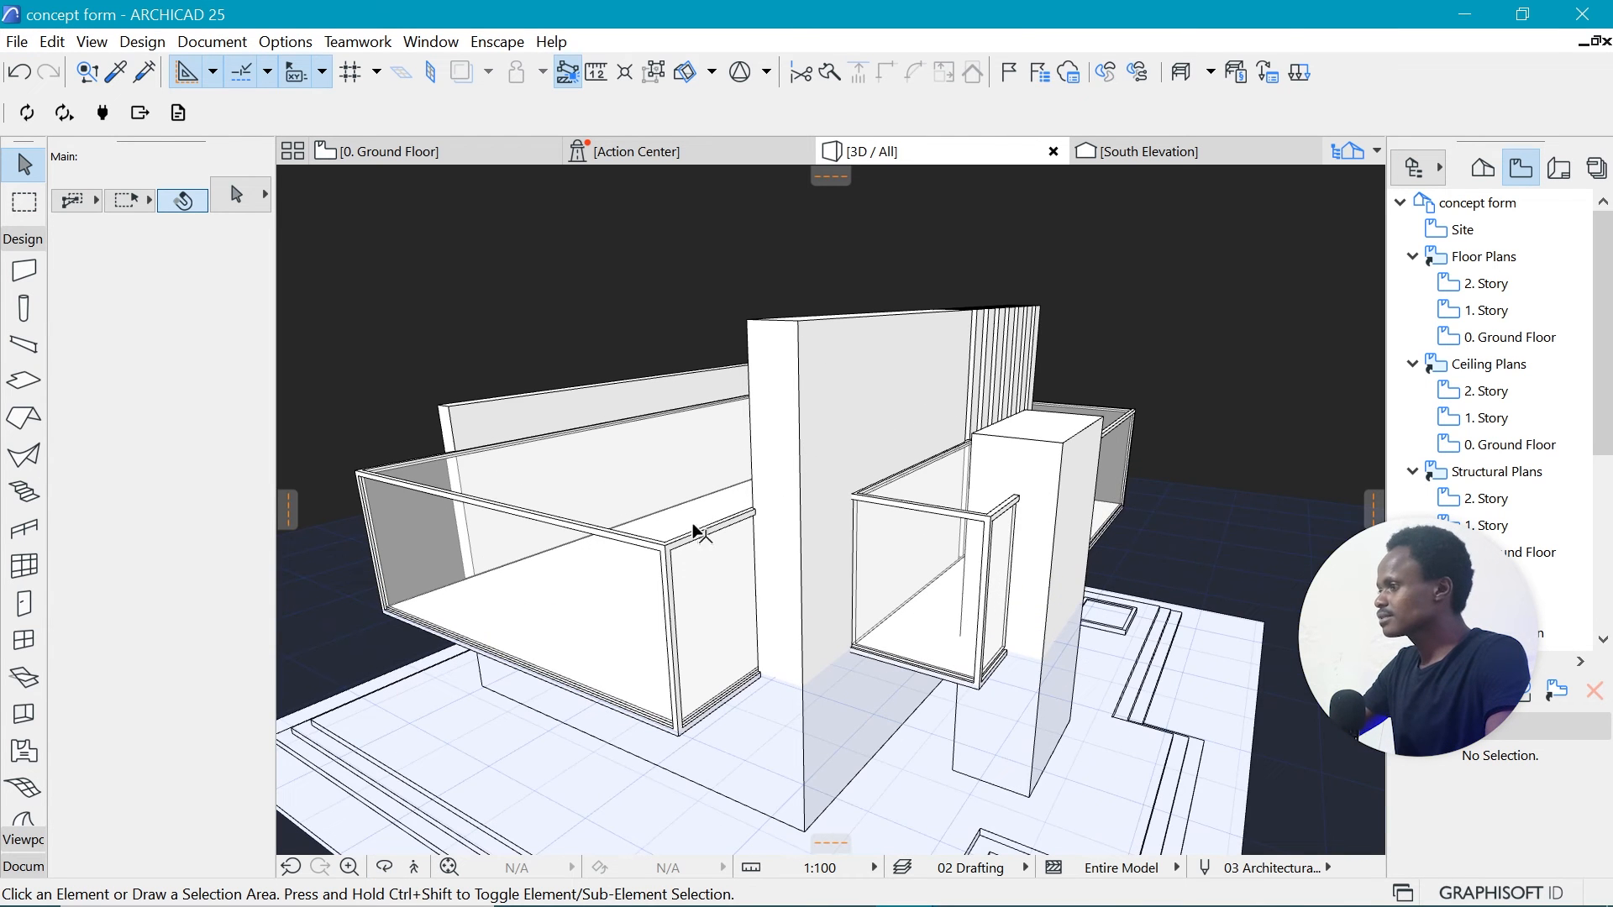
click(670, 545)
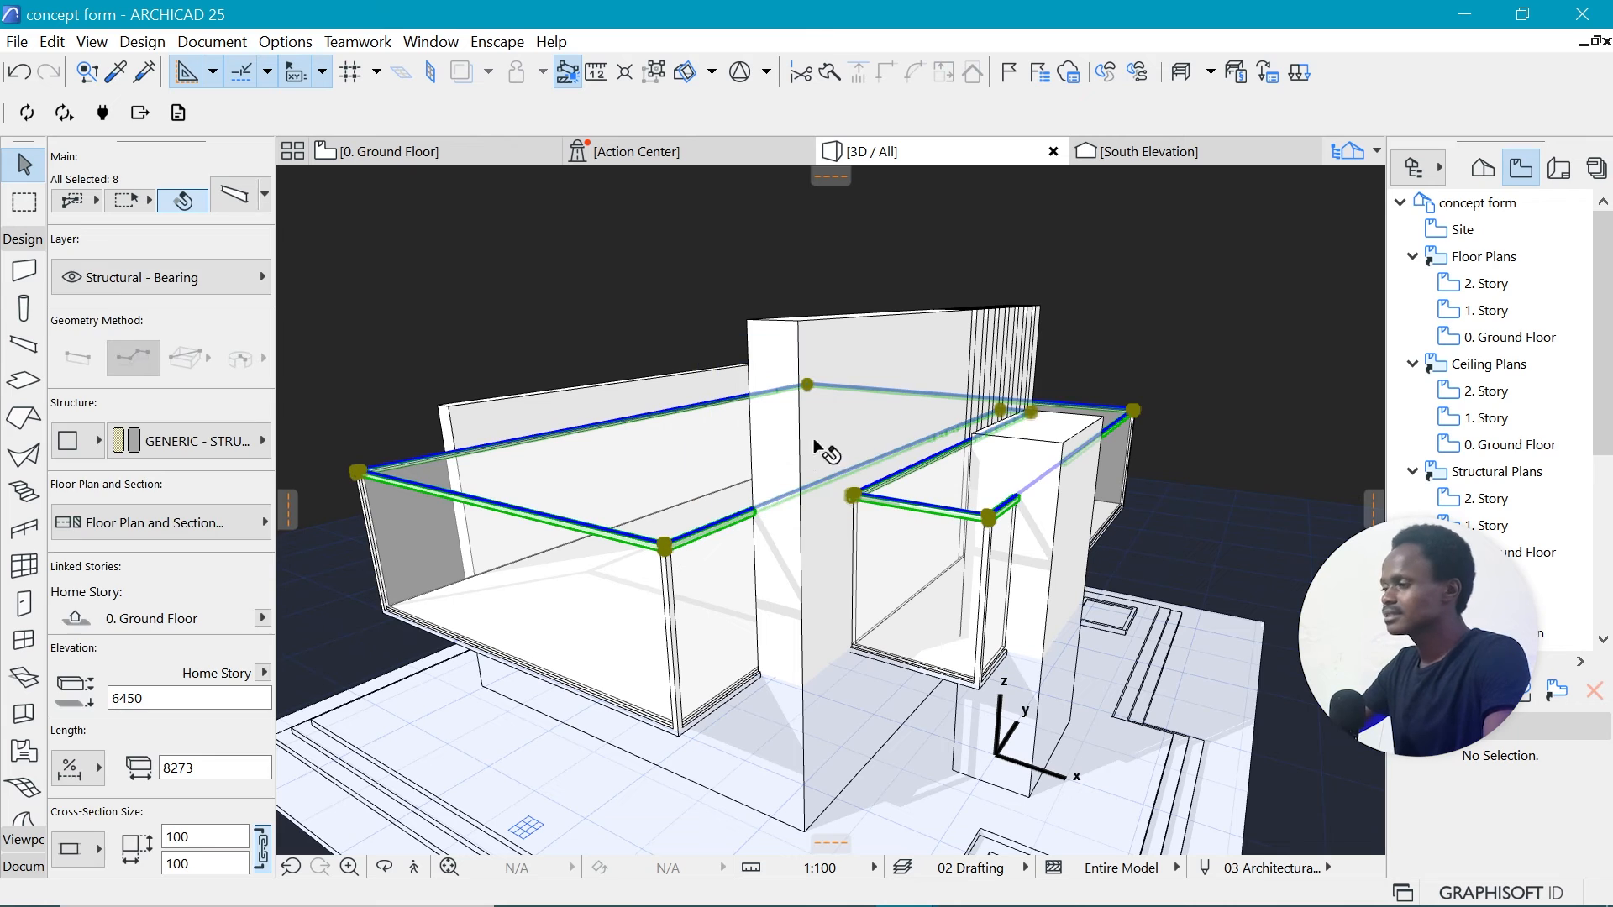
click(1237, 251)
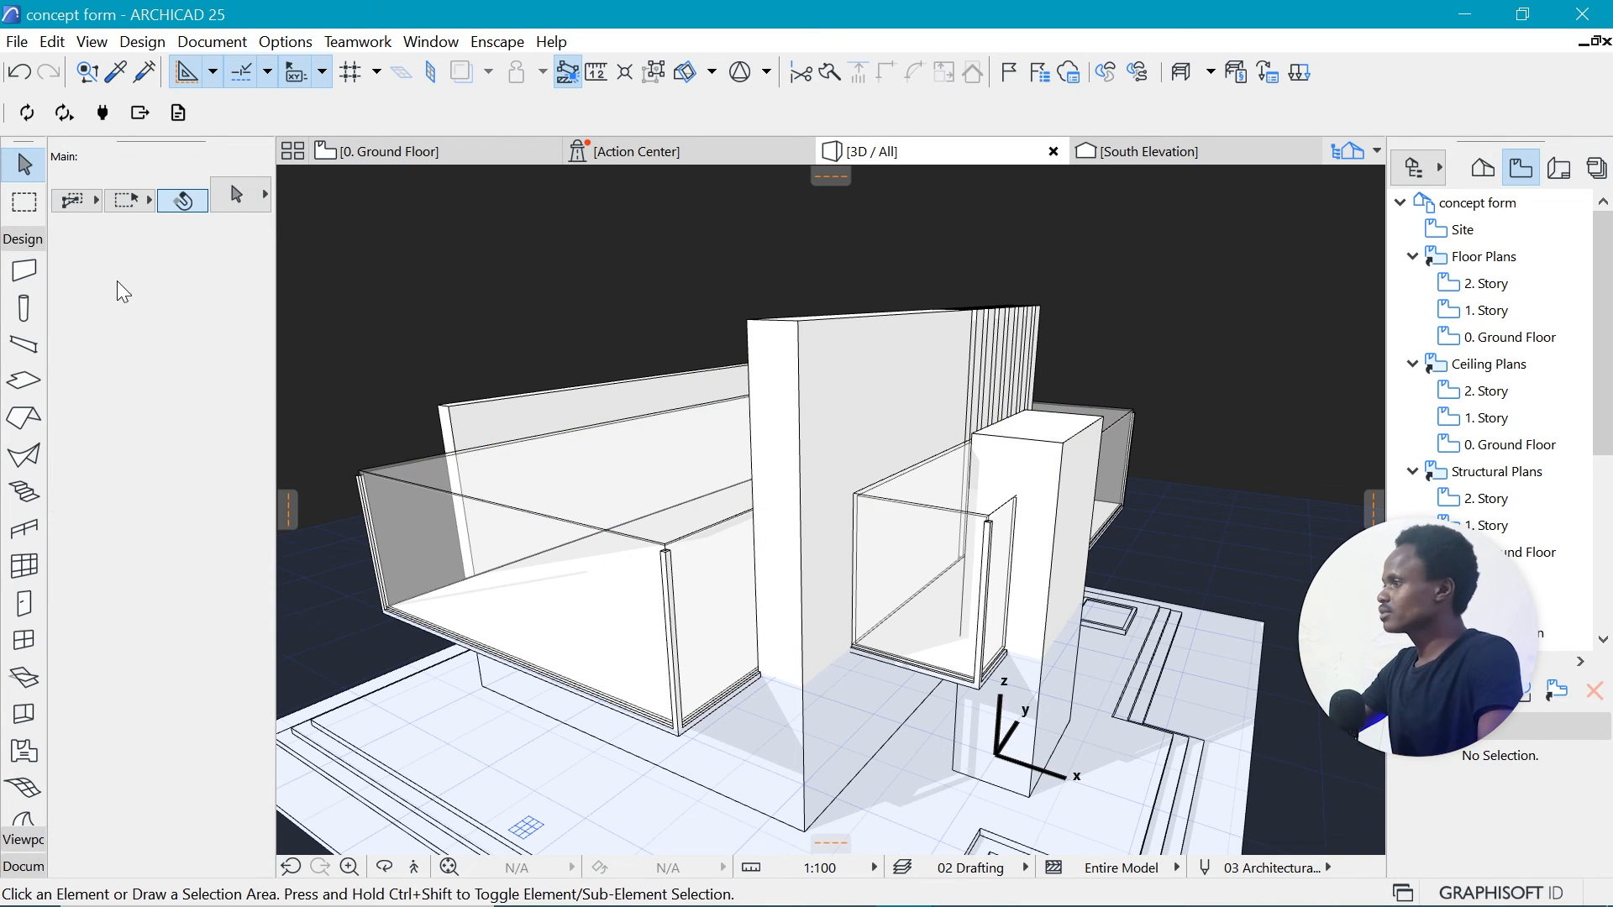
click(26, 112)
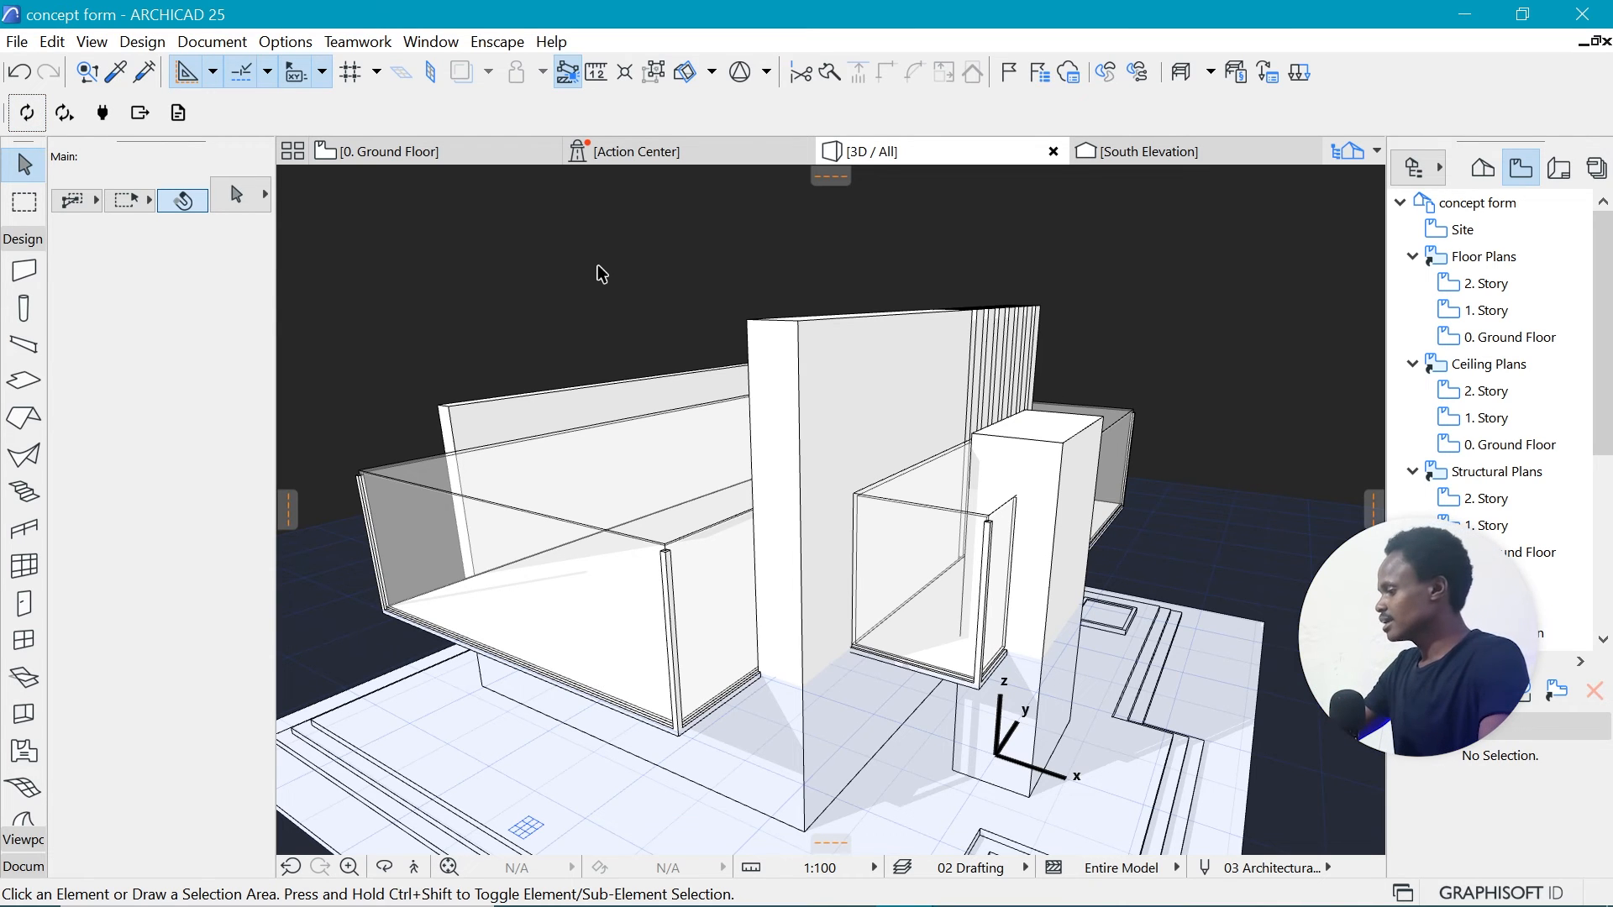
Undo the beam deletion in ARCHICAD and update the linked model in Twinmotion.
key(ctrl+z)
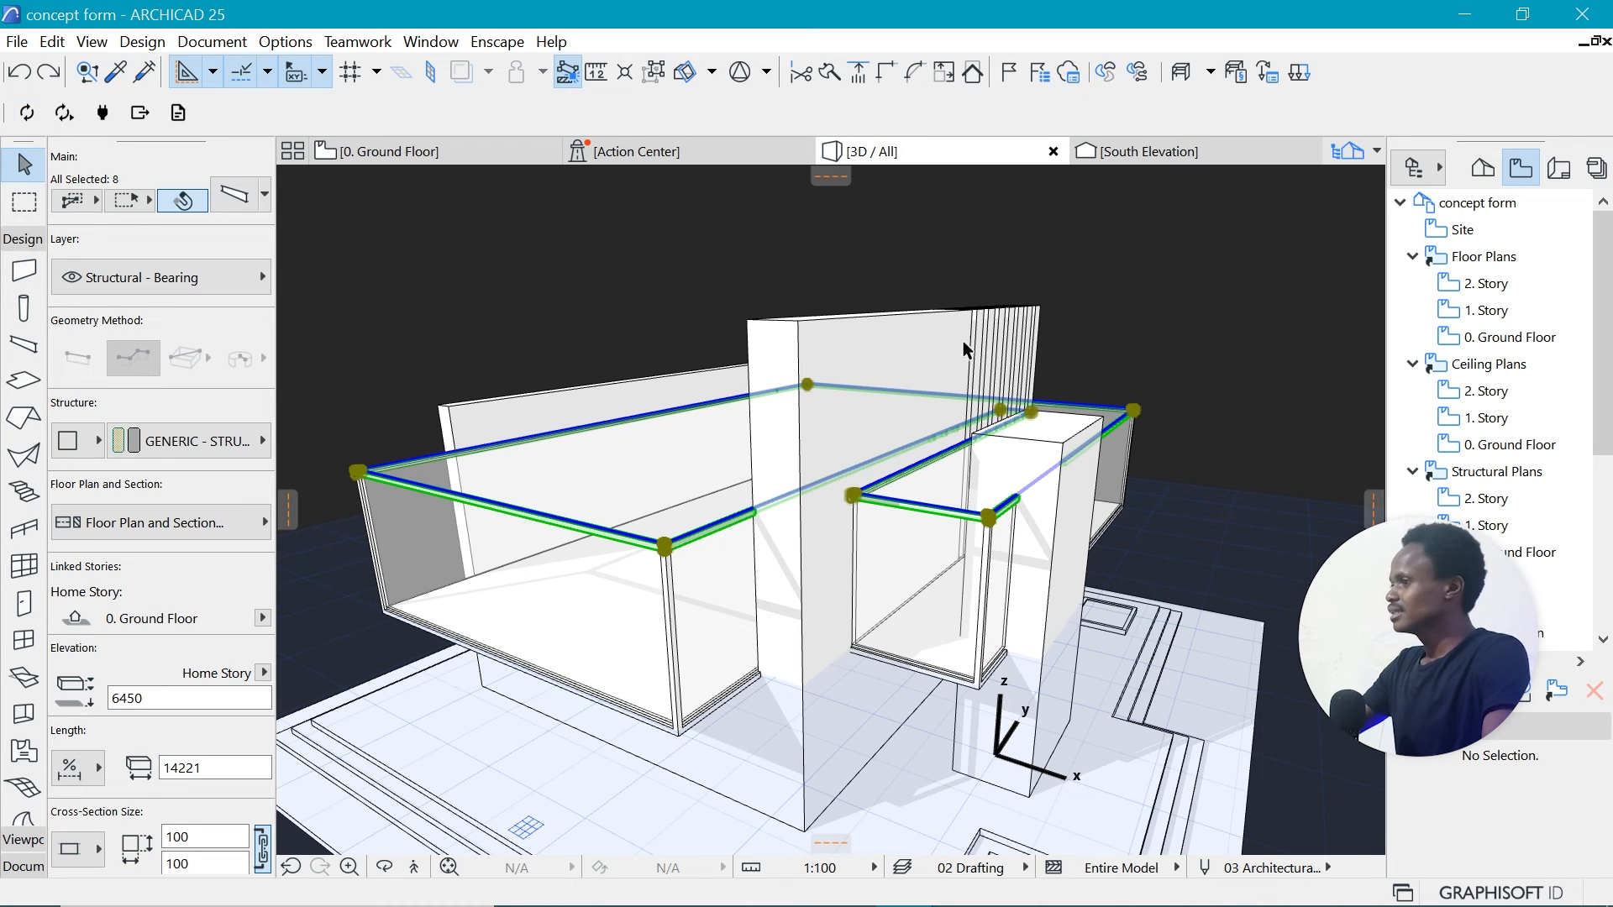
click(635, 245)
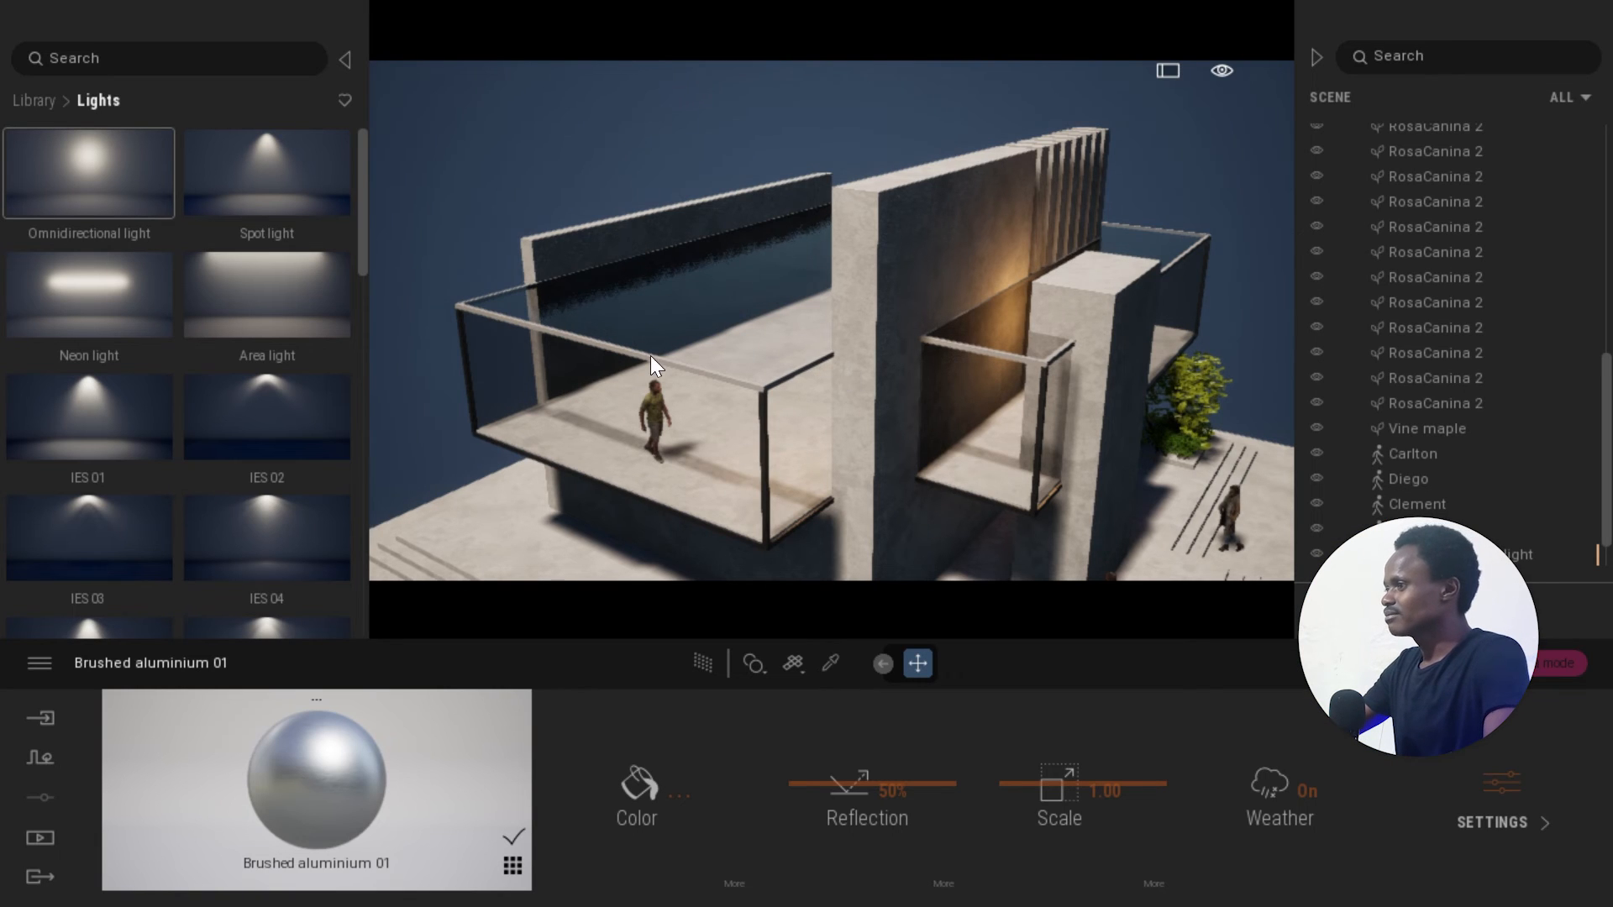
Apply Brushed aluminium 01 to the restored top beams of the glass boxes.
scroll(650, 355, up, 4)
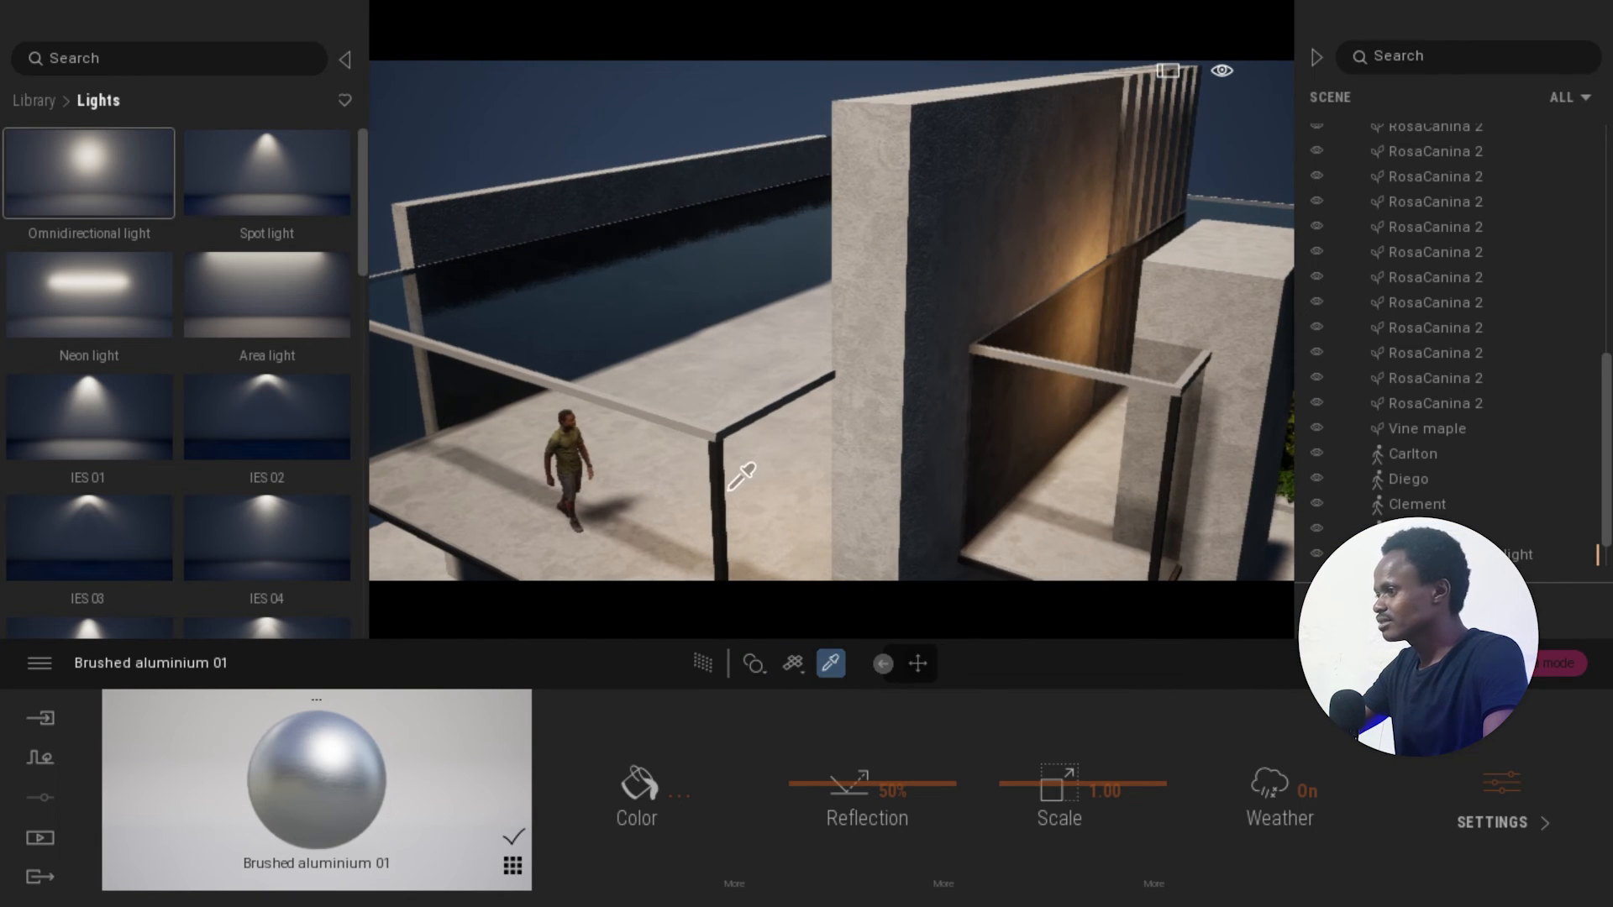
mouse_move(391, 765)
mouse_down()
mouse_move(597, 452)
mouse_move(669, 420)
mouse_up()
scroll(682, 331, down, 2)
scroll(688, 331, down, 3)
right_drag(879, 310, 883, 365)
Return to the Image1 view and lower its ambient lighting to 0.45.
click(41, 838)
click(321, 777)
click(411, 786)
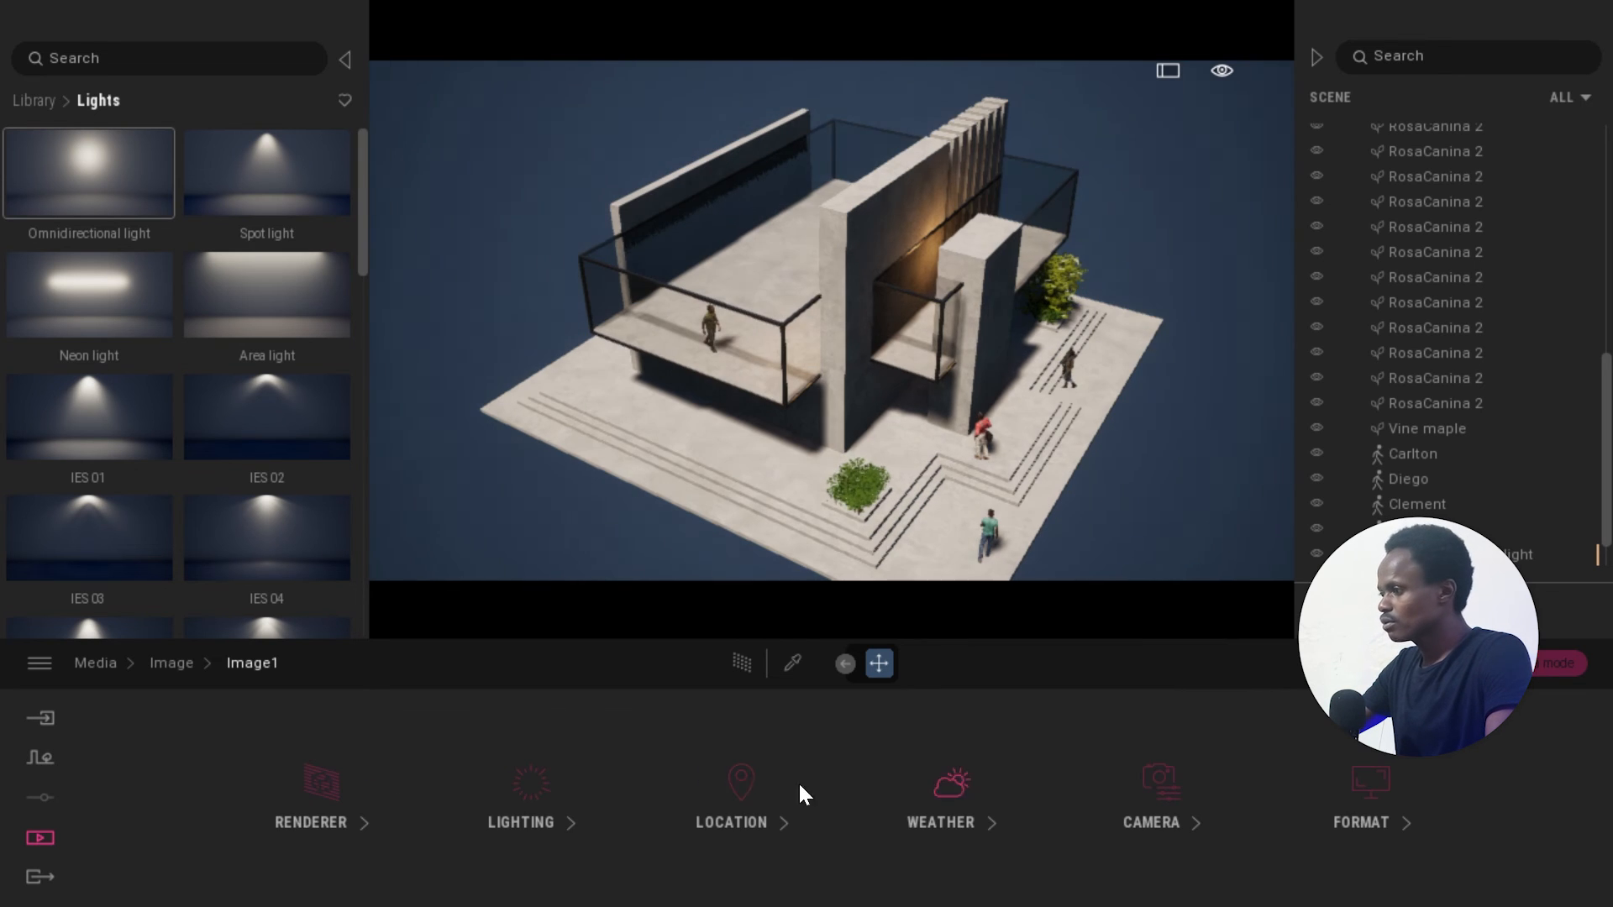
click(556, 790)
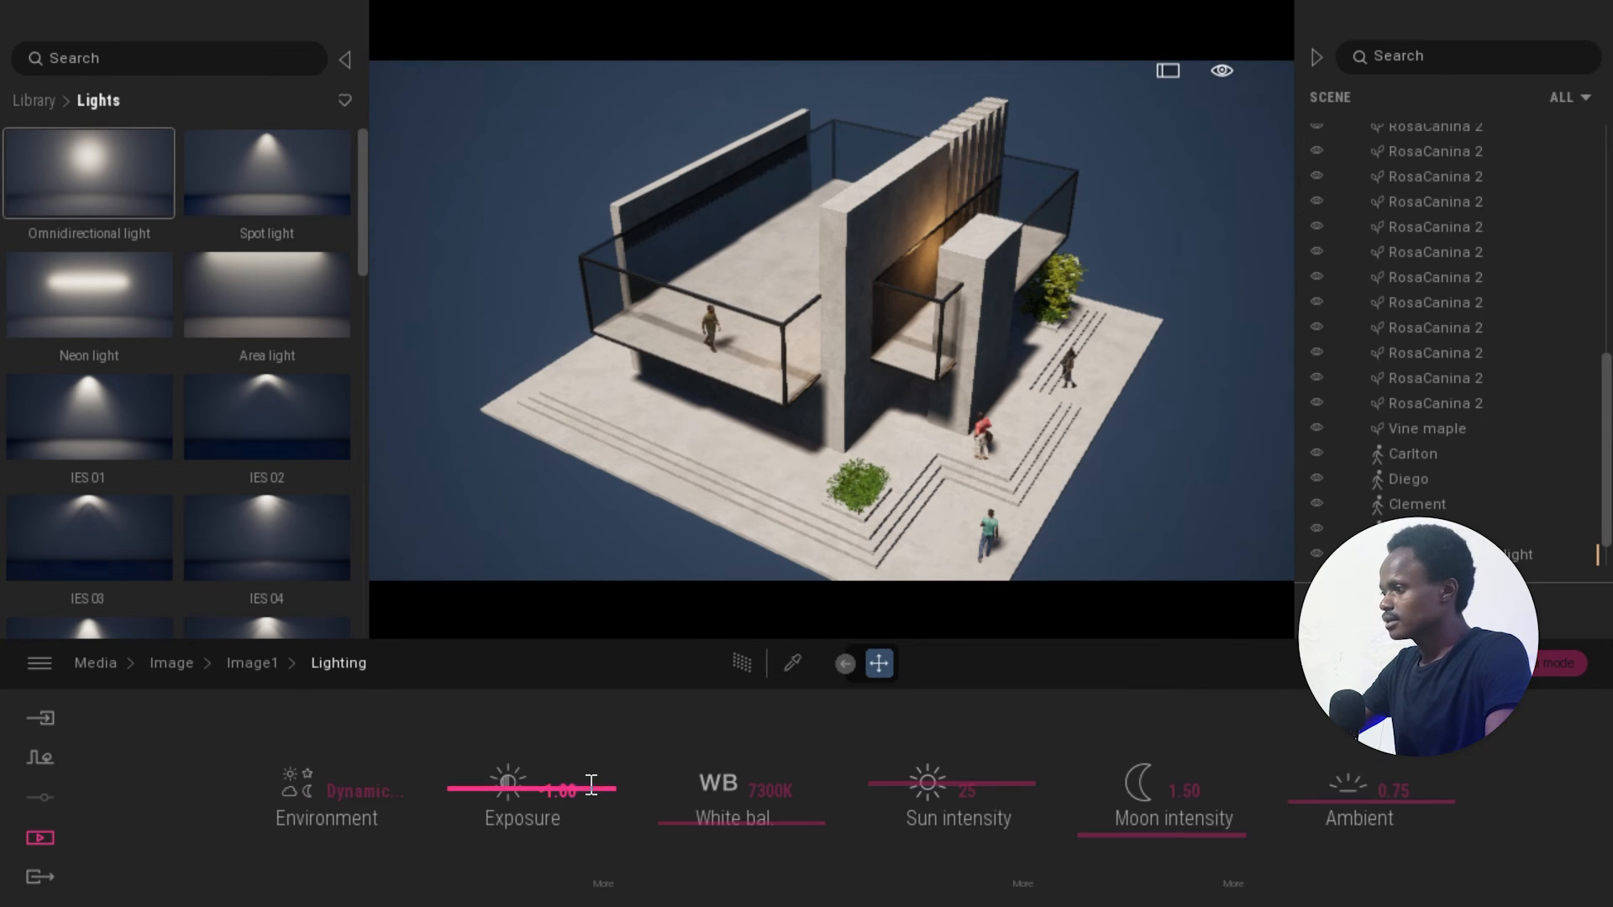
drag(1335, 799, 1330, 820)
click(1402, 798)
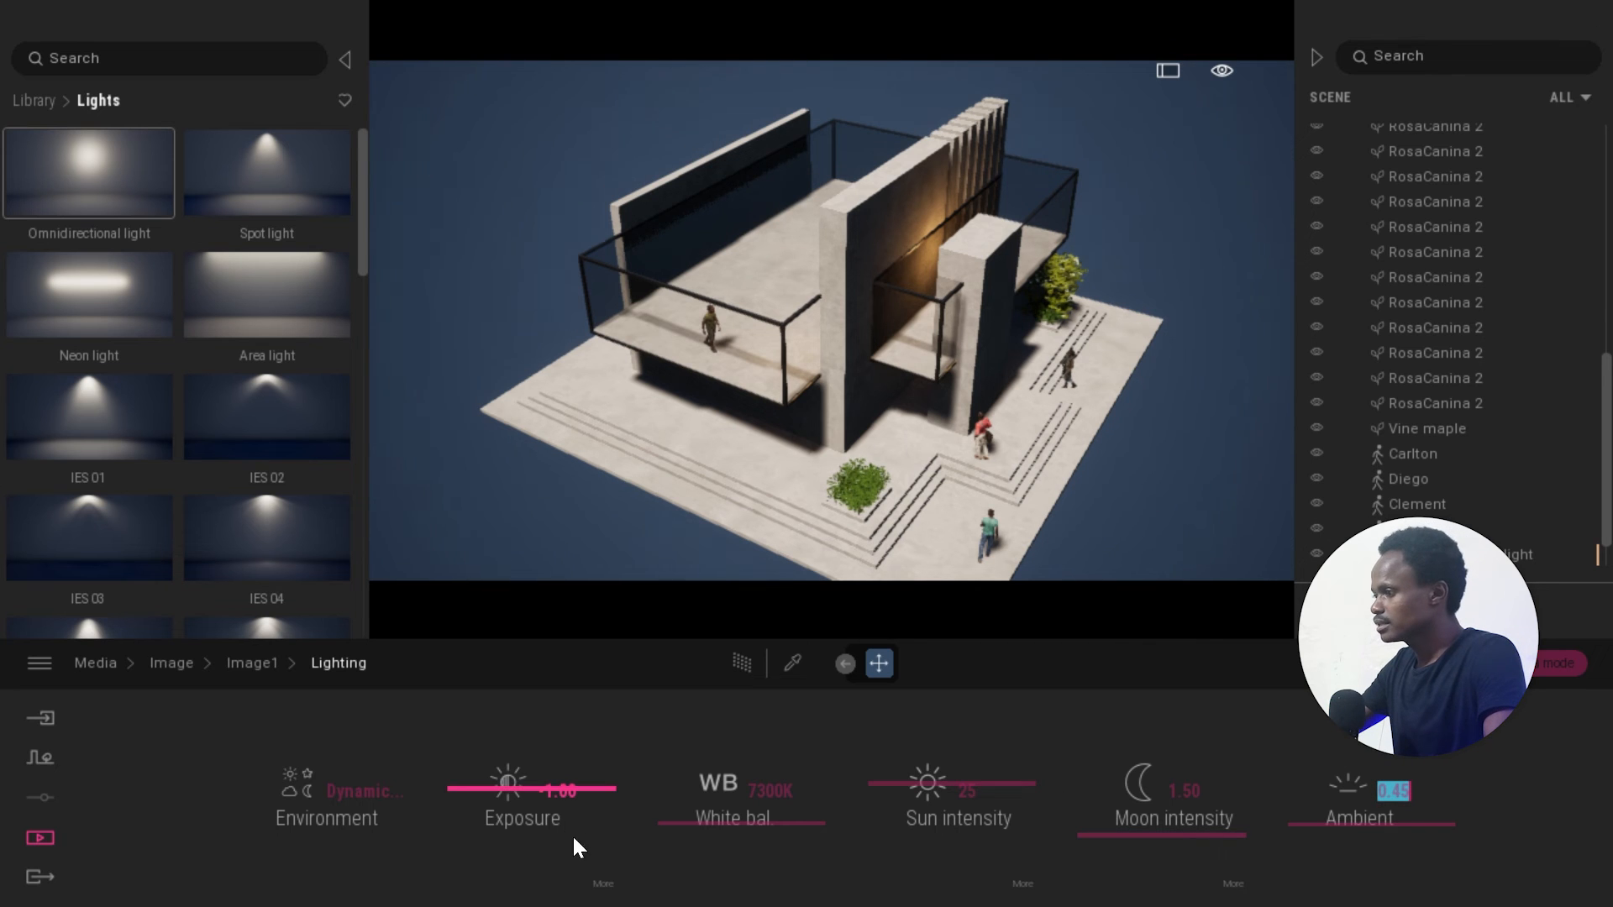
Set the sun intensity of Image1 to 5.
drag(941, 792, 936, 821)
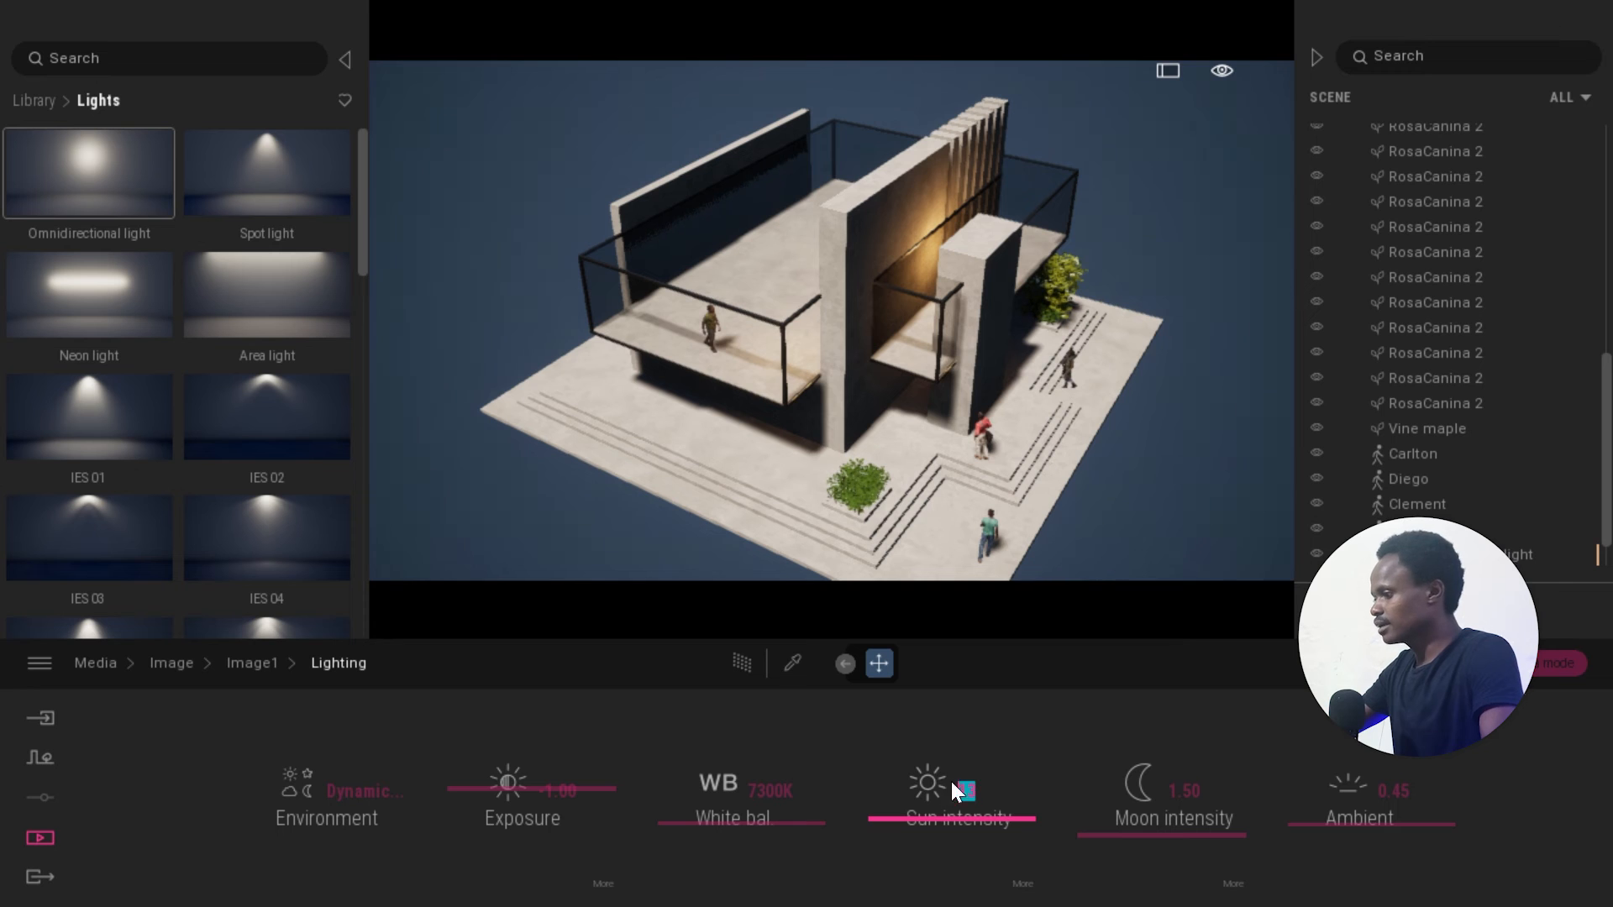
text(5)
key(Return)
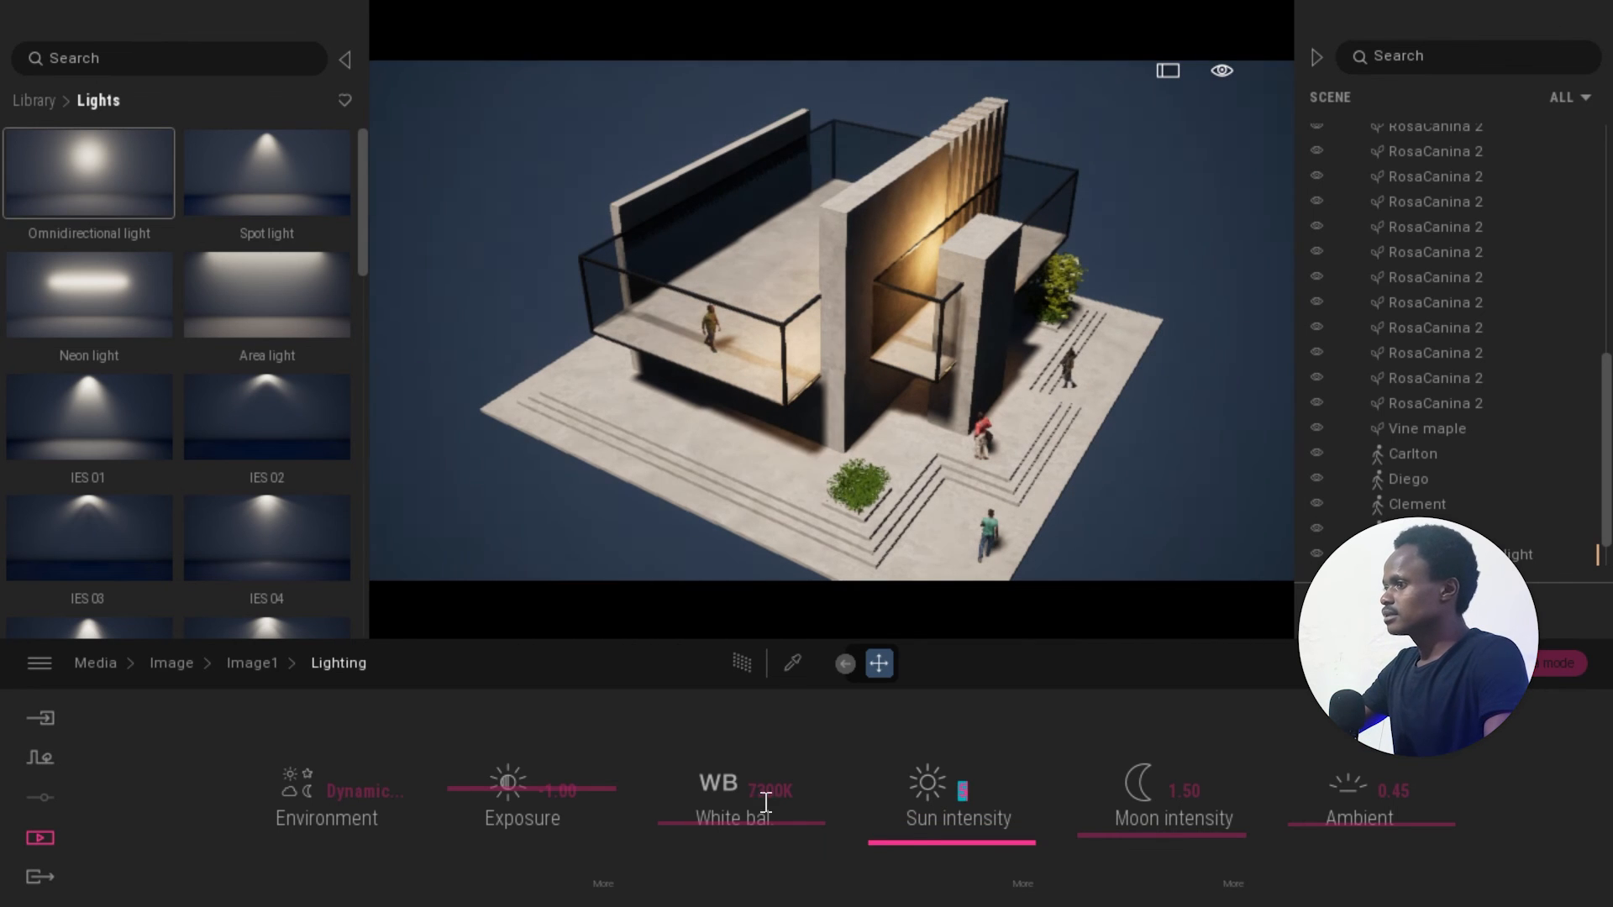
Switch the environment of Image1 to Sky Light HDRI and set the sky's rotation to 137°.
click(314, 777)
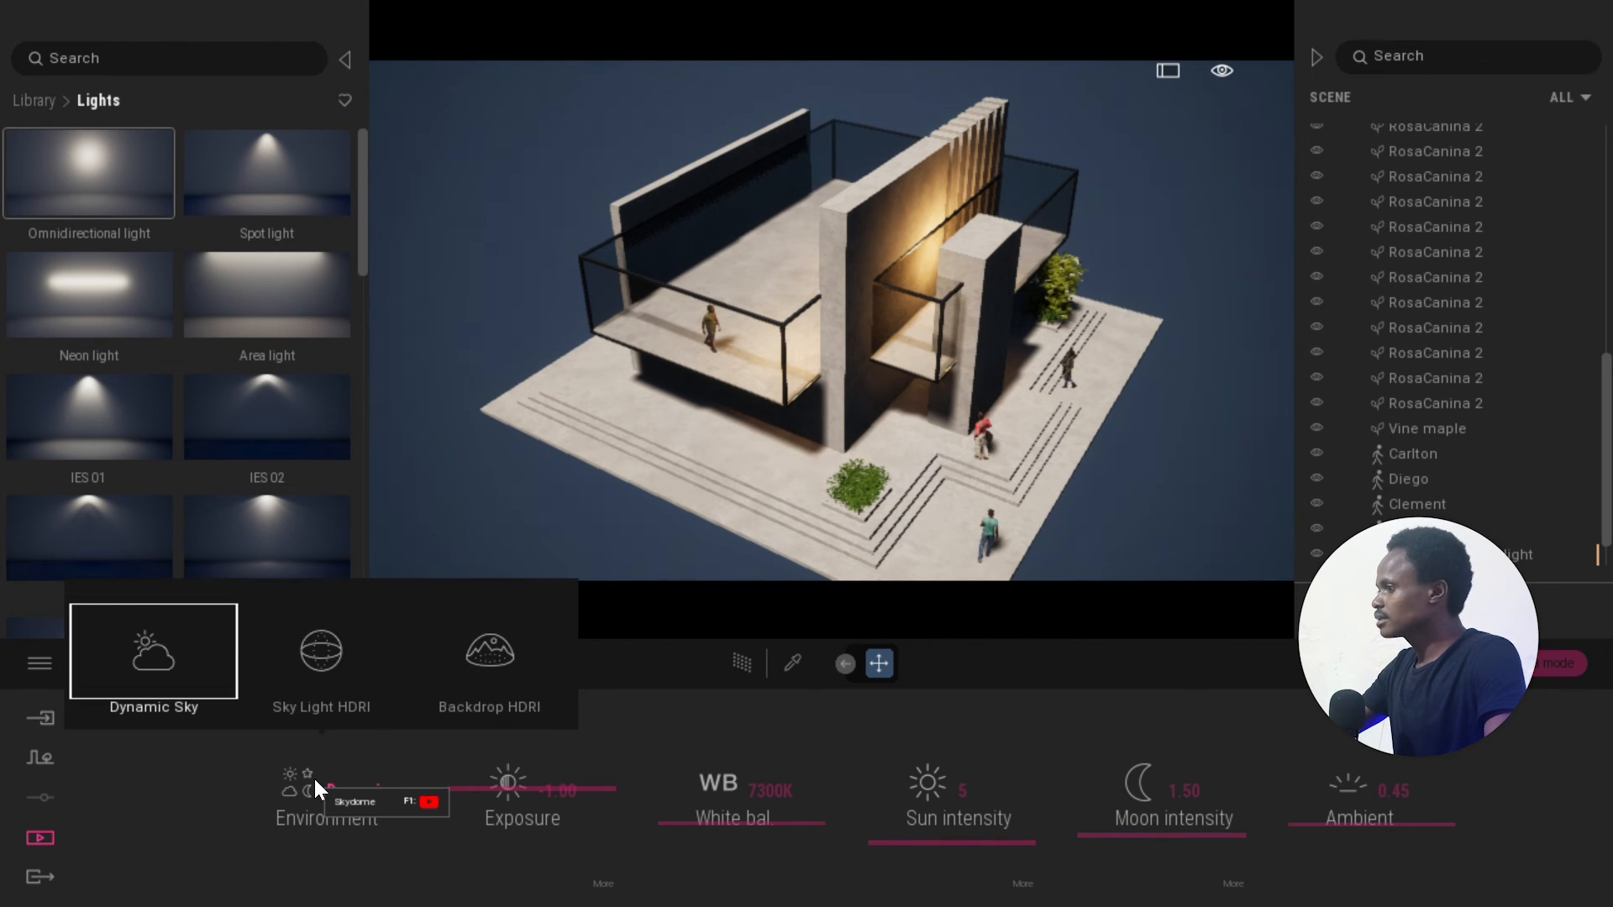
click(98, 647)
click(300, 785)
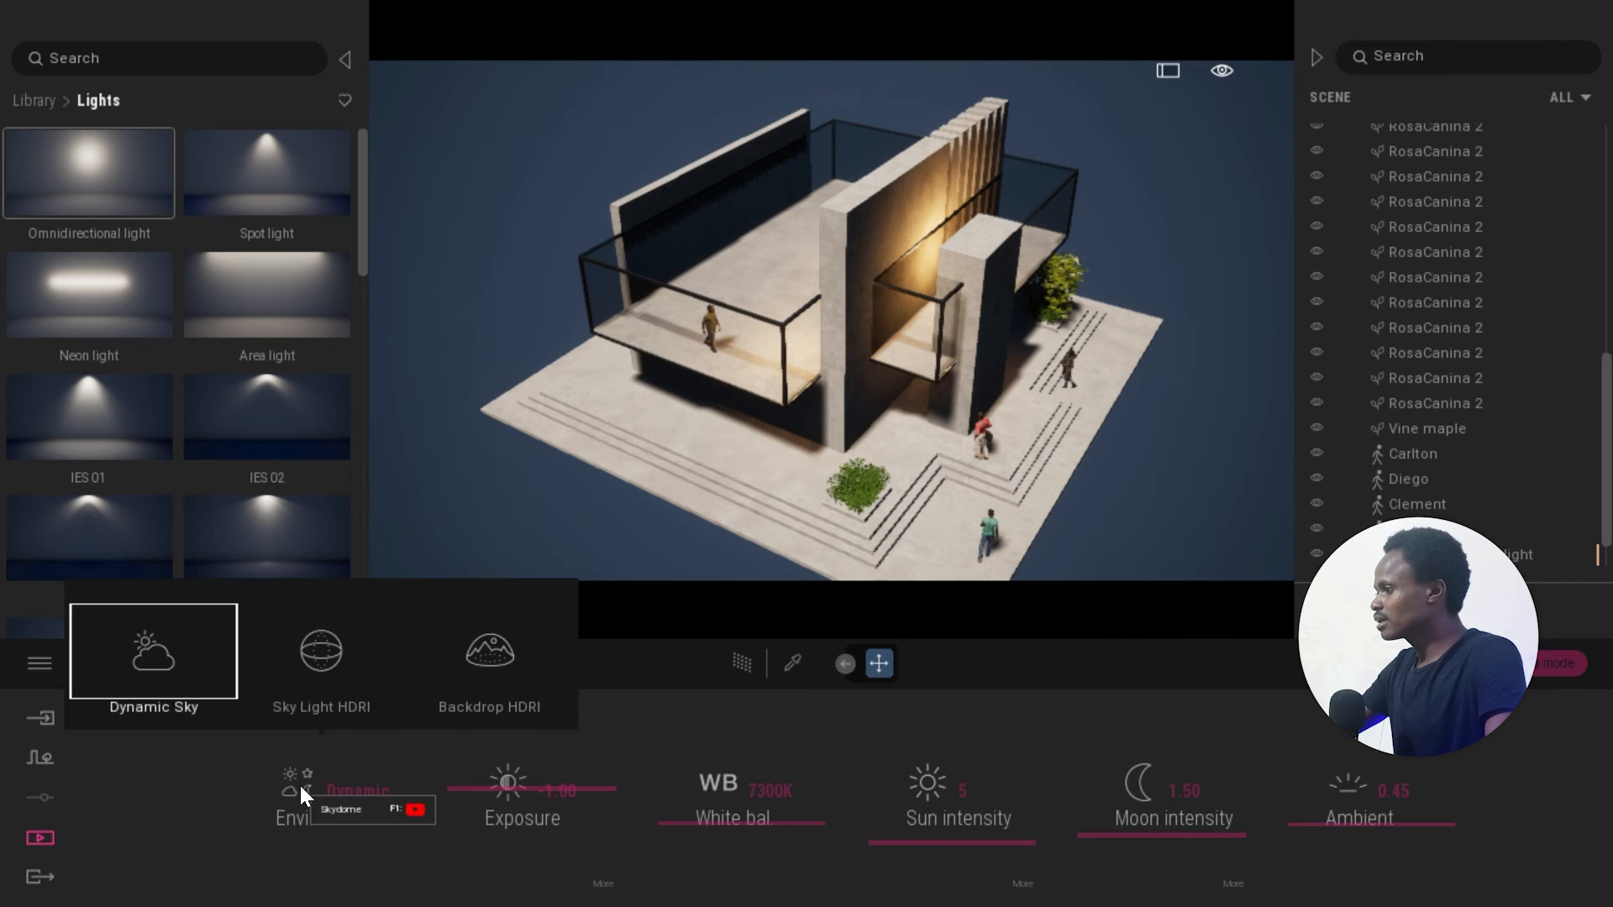
click(332, 662)
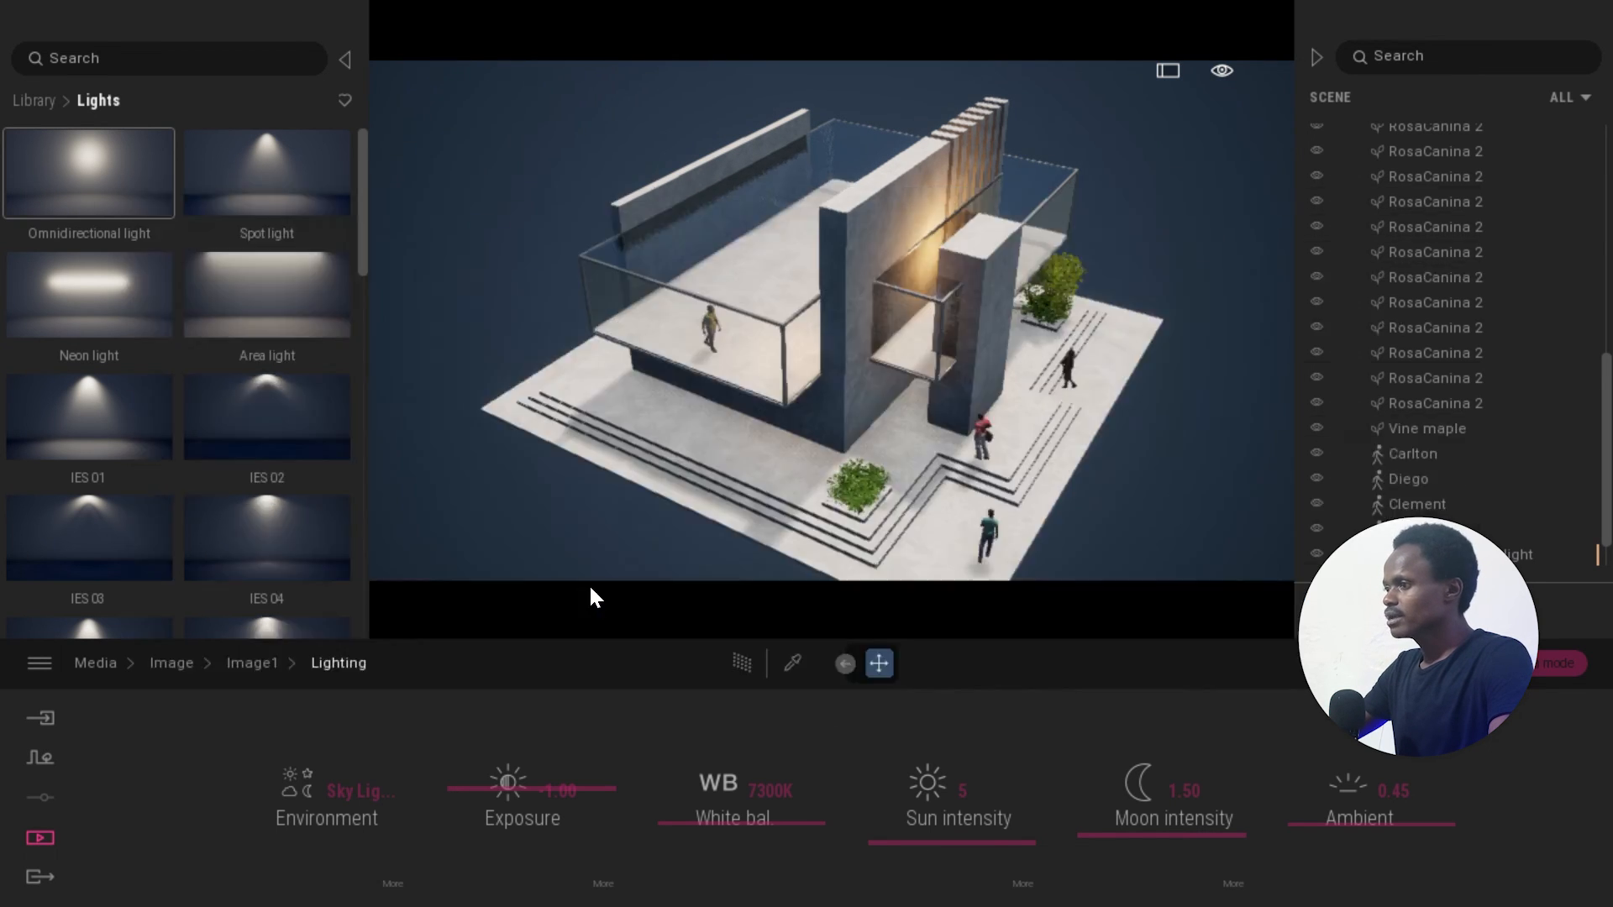
key(alt+Tab)
key(alt+Tab)
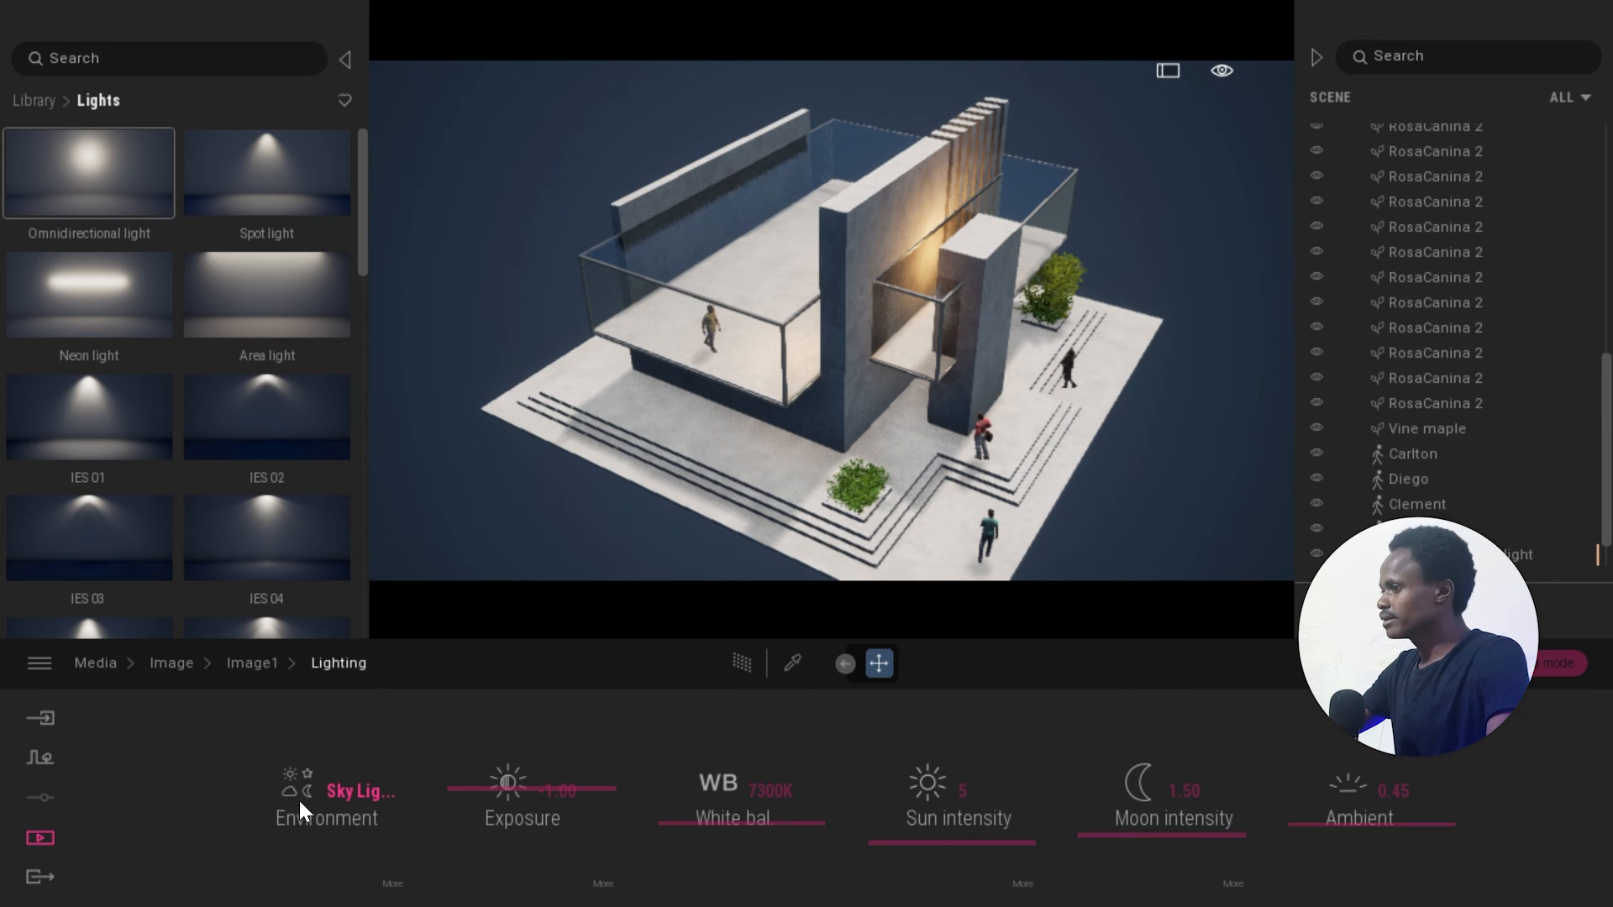
click(392, 882)
drag(974, 862, 996, 793)
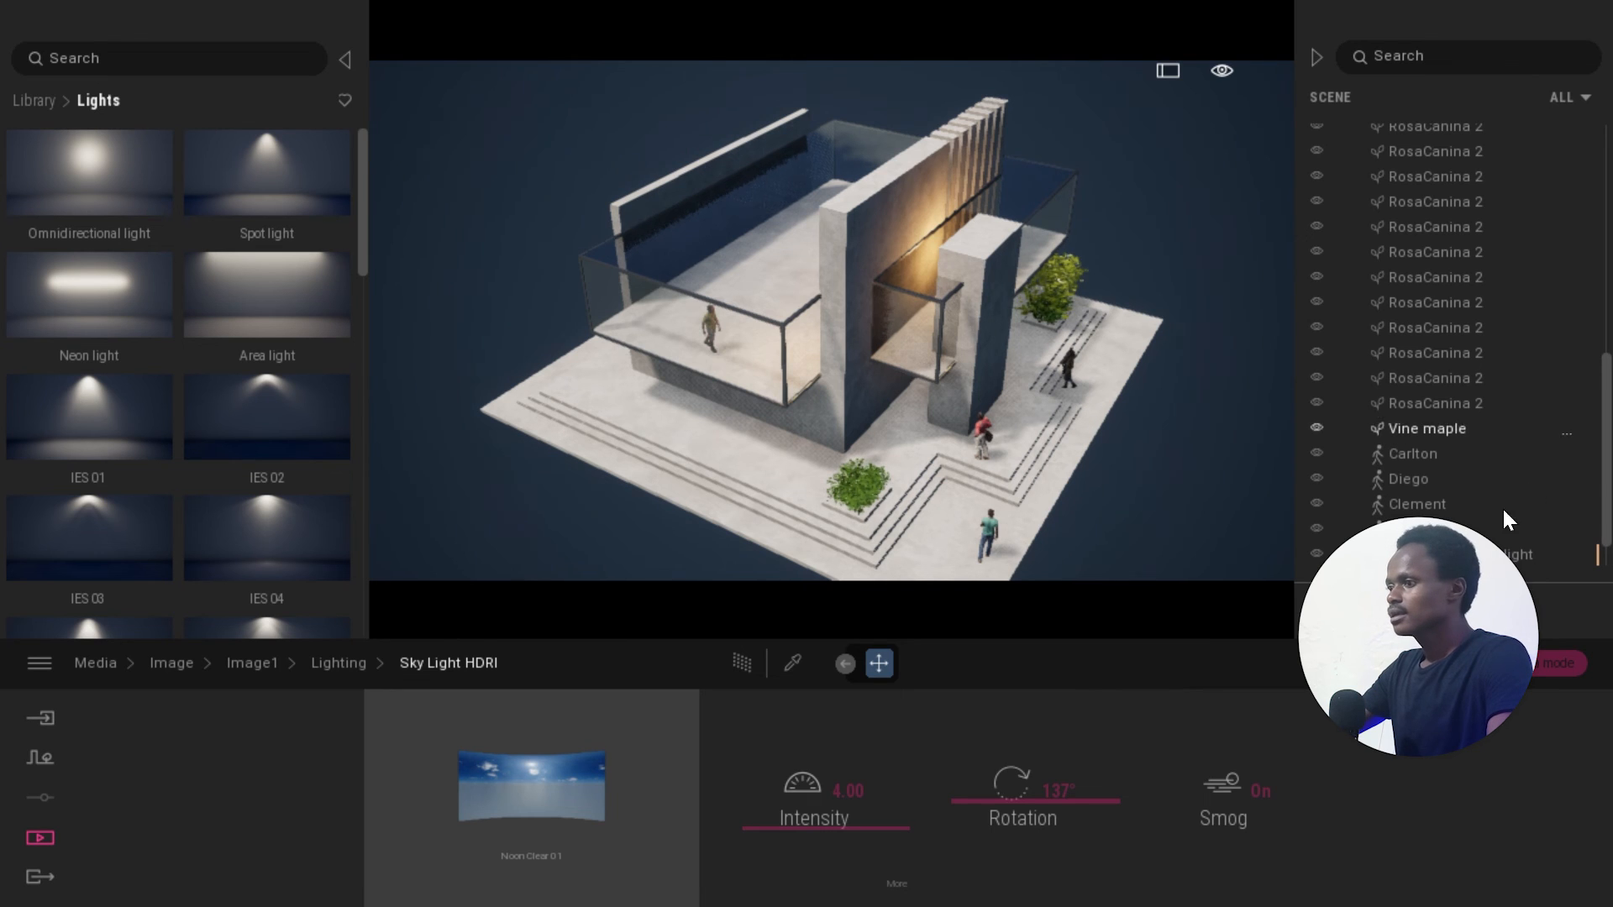
Move the last two omnidirectional lights together toward the larger glass box's interior.
click(1476, 555)
scroll(1430, 471, down, 2)
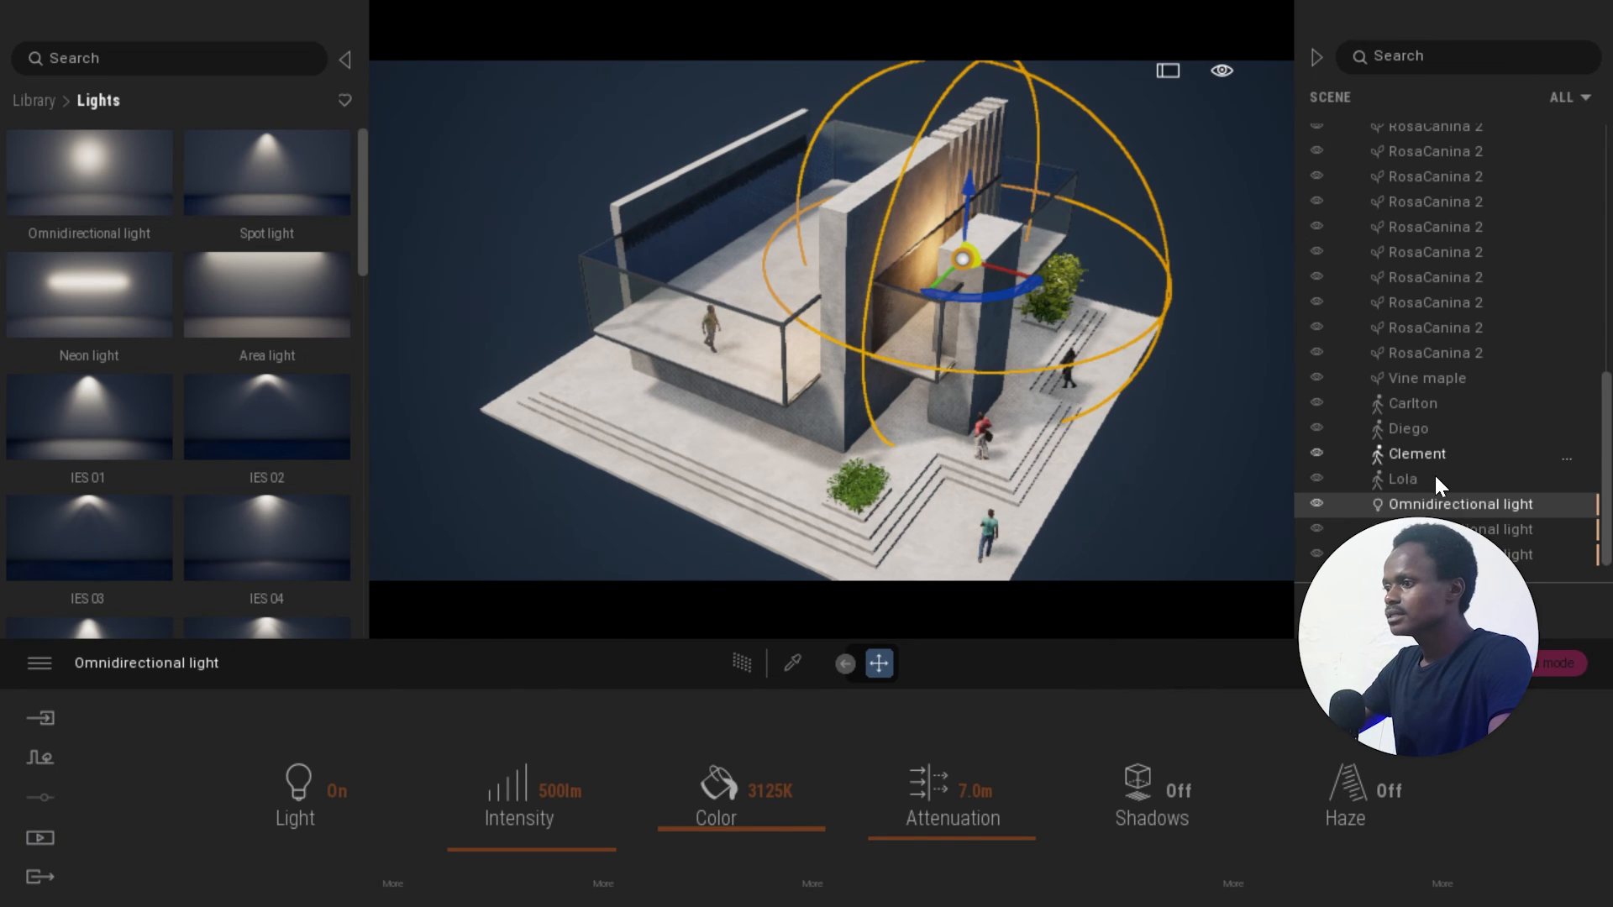
click(1429, 529)
ctrl+click(1428, 555)
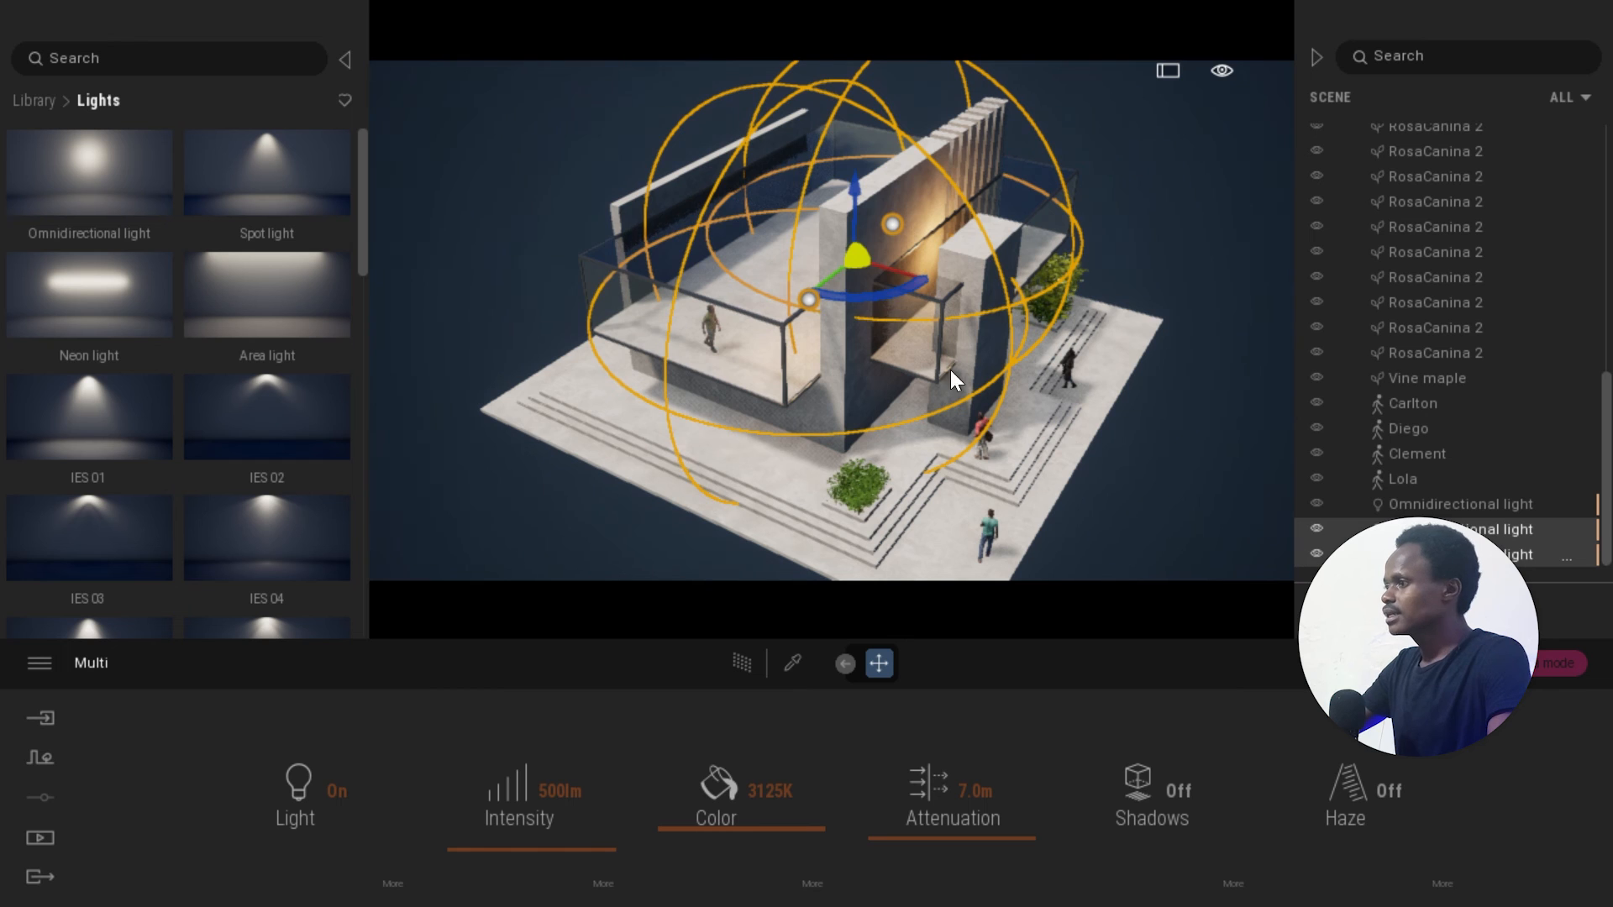
drag(850, 286, 801, 244)
click(897, 292)
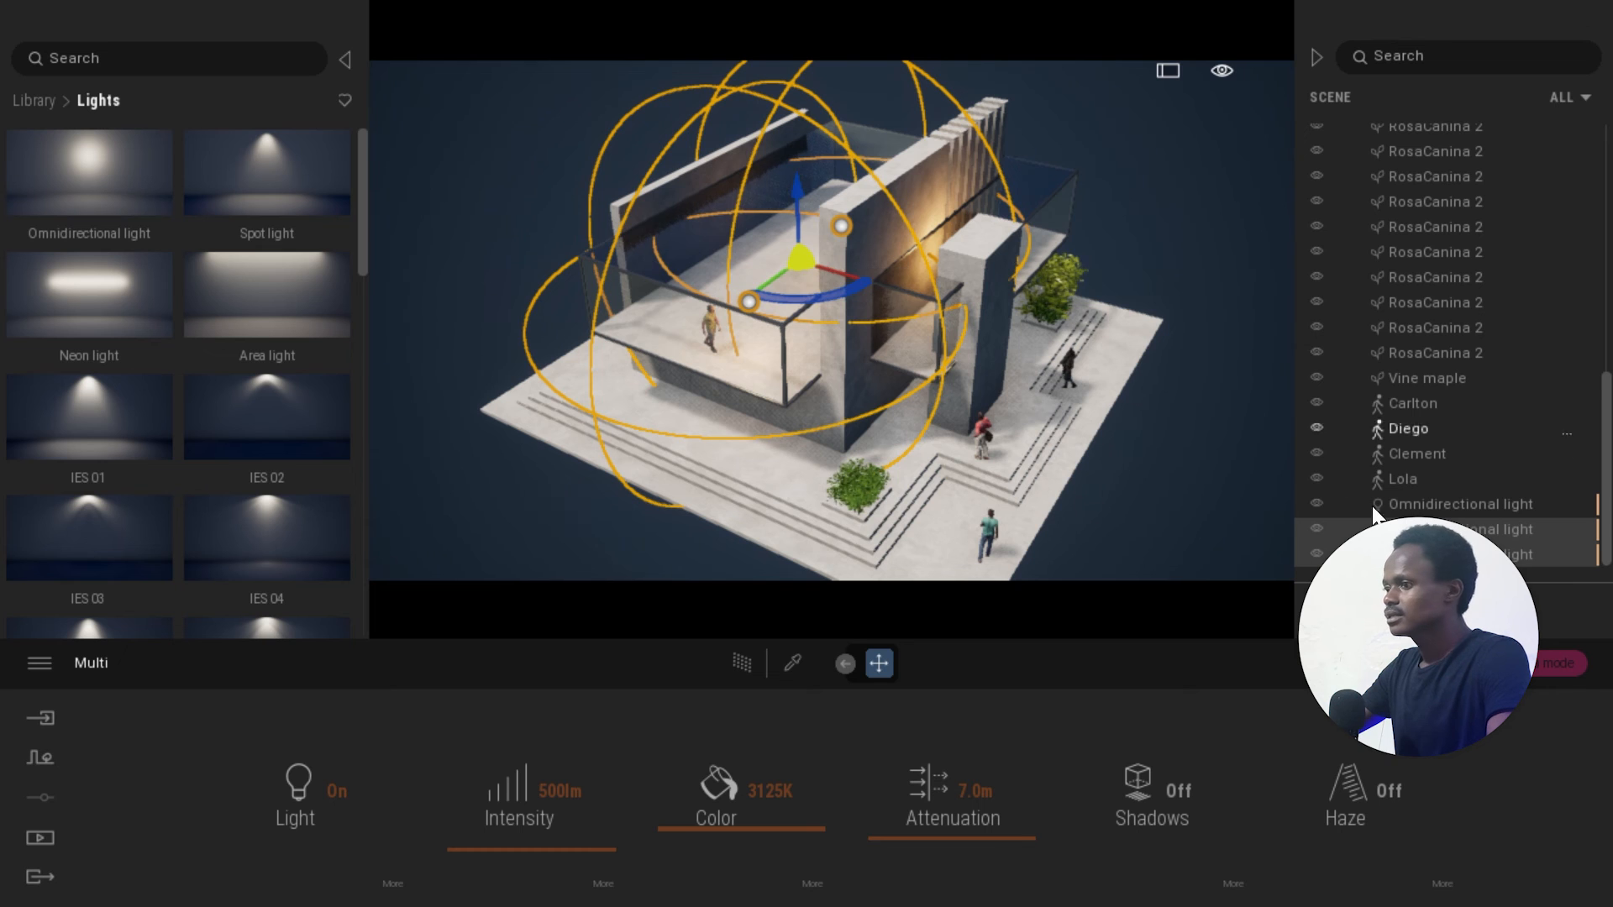
Set the intensity of the two moved lights to 1250 lm and break their instance link.
drag(509, 844, 510, 839)
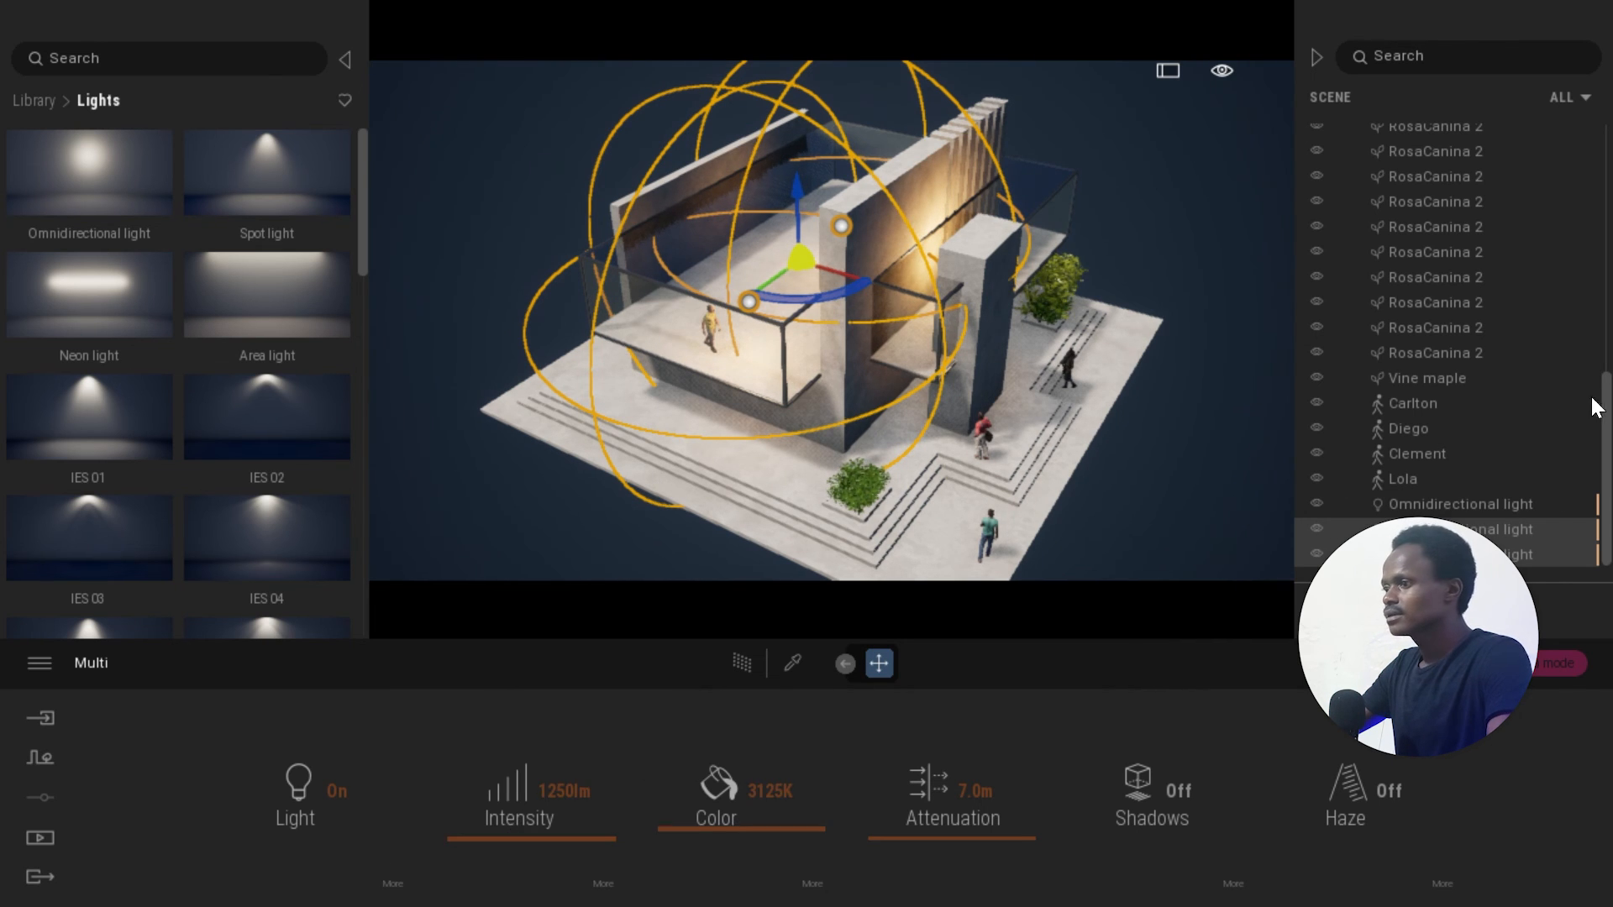
right_click(1526, 536)
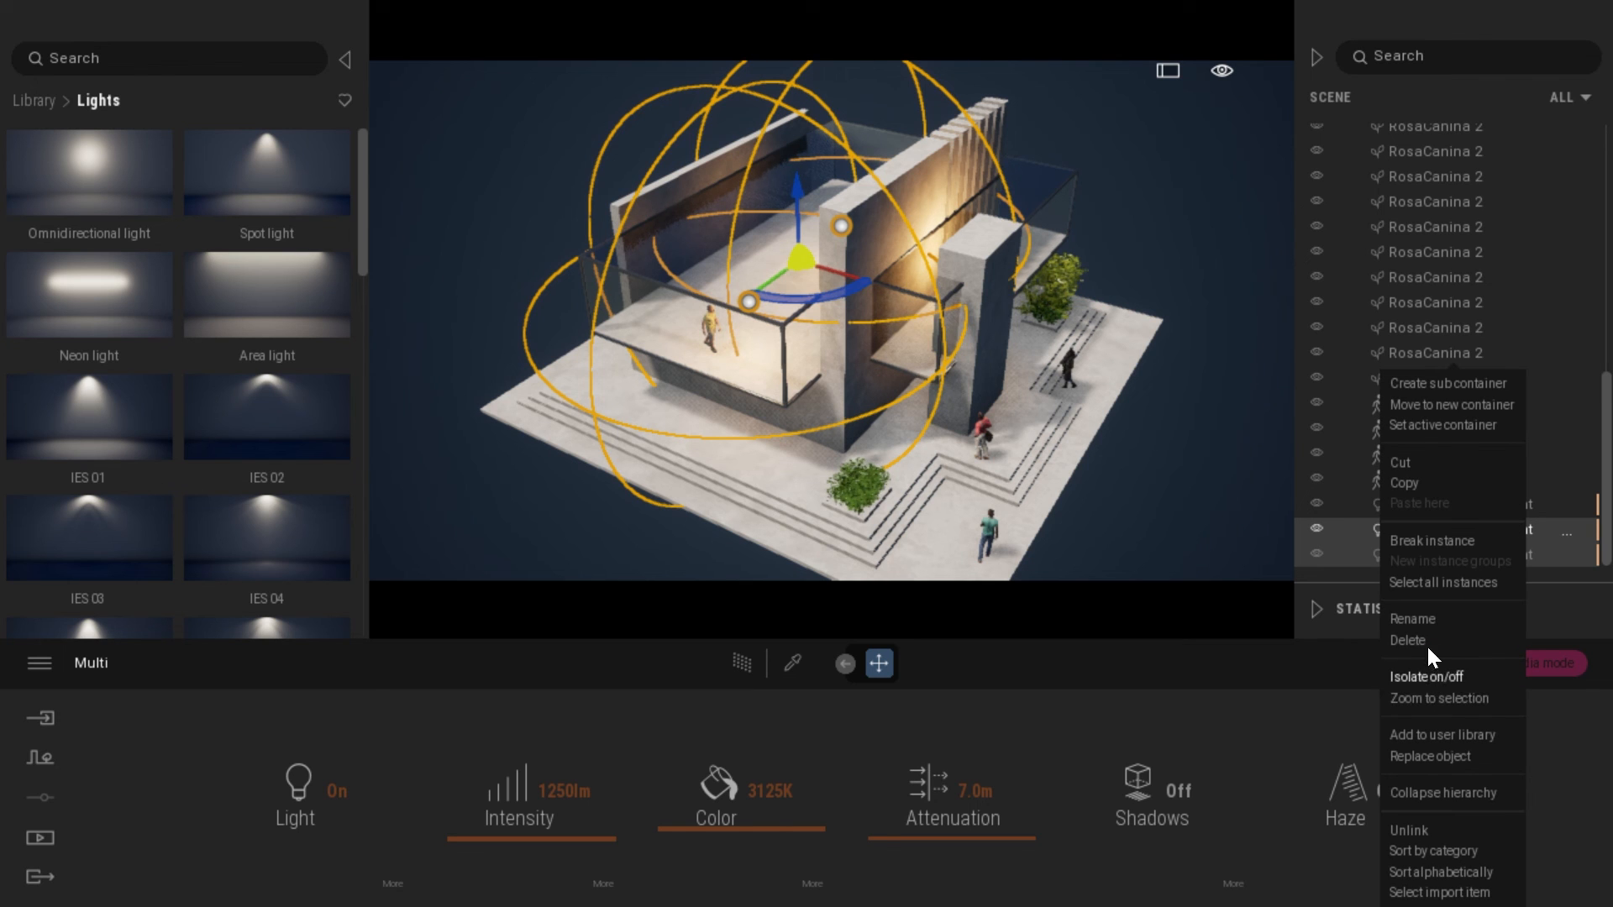
click(1444, 538)
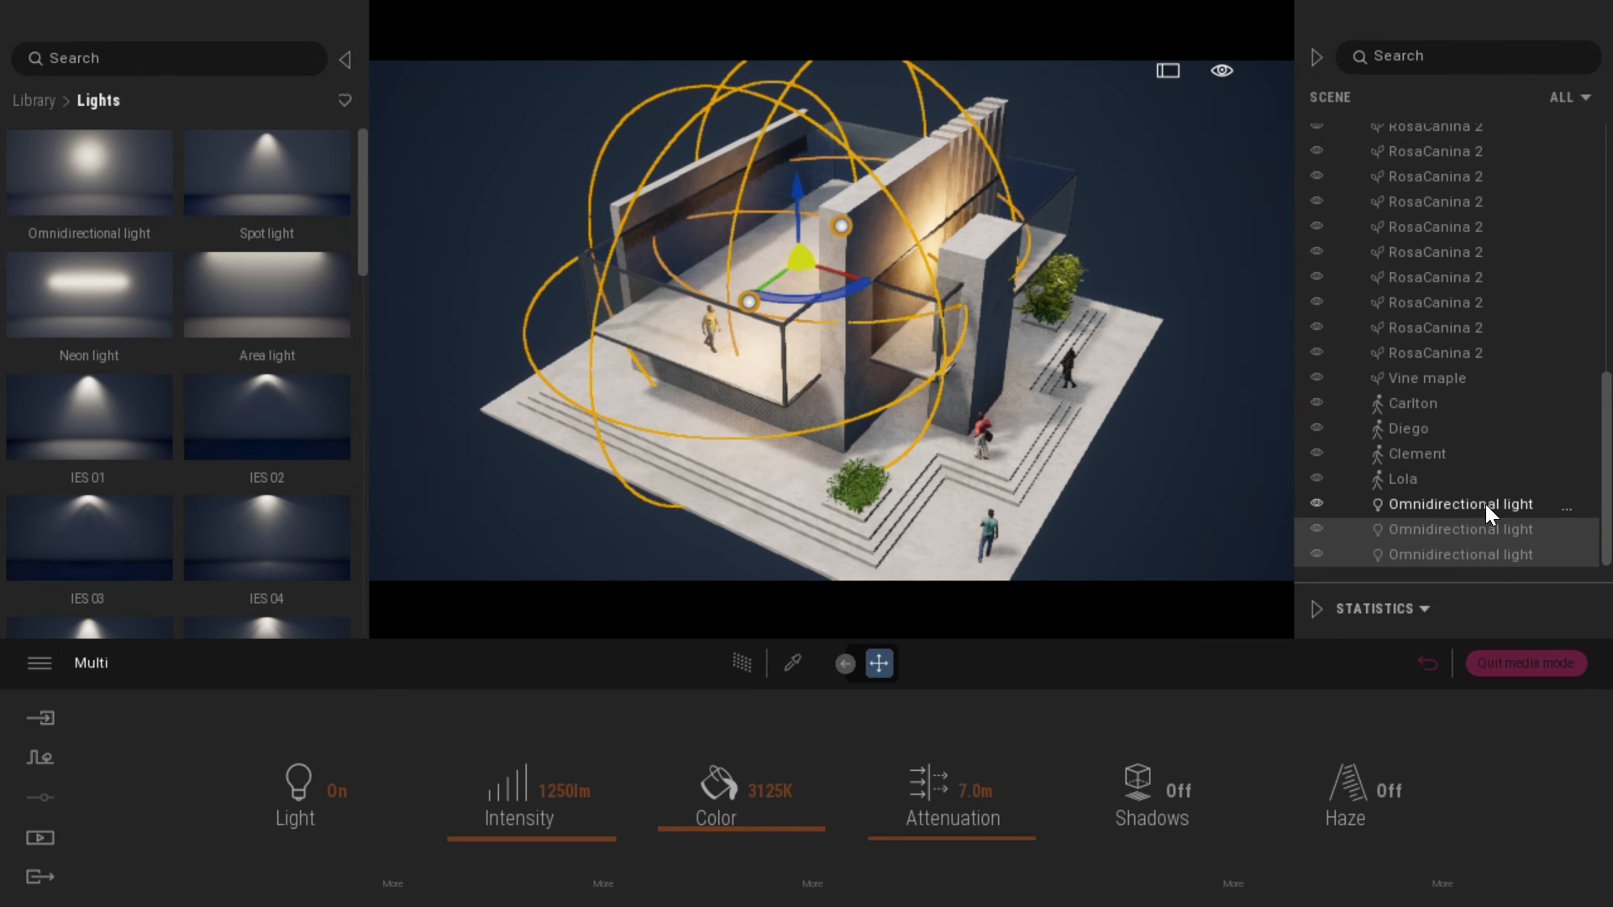
Set the intensity of the omnidirectional light near the small tower to 500 lm.
click(1468, 506)
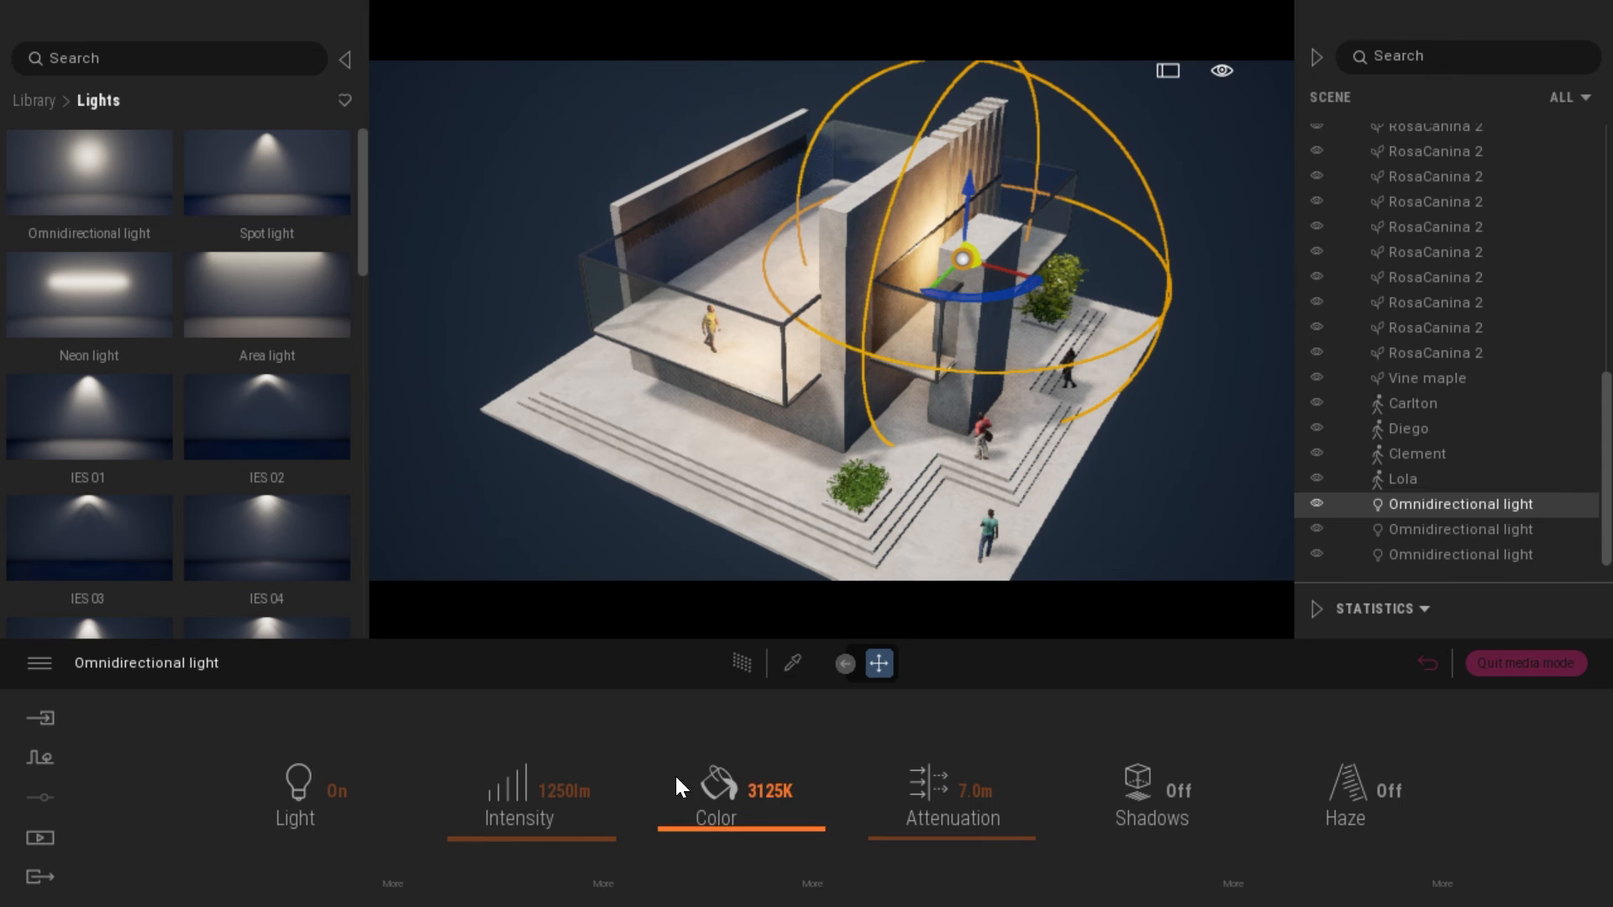
click(562, 779)
double_click(562, 781)
text(500)
key(Return)
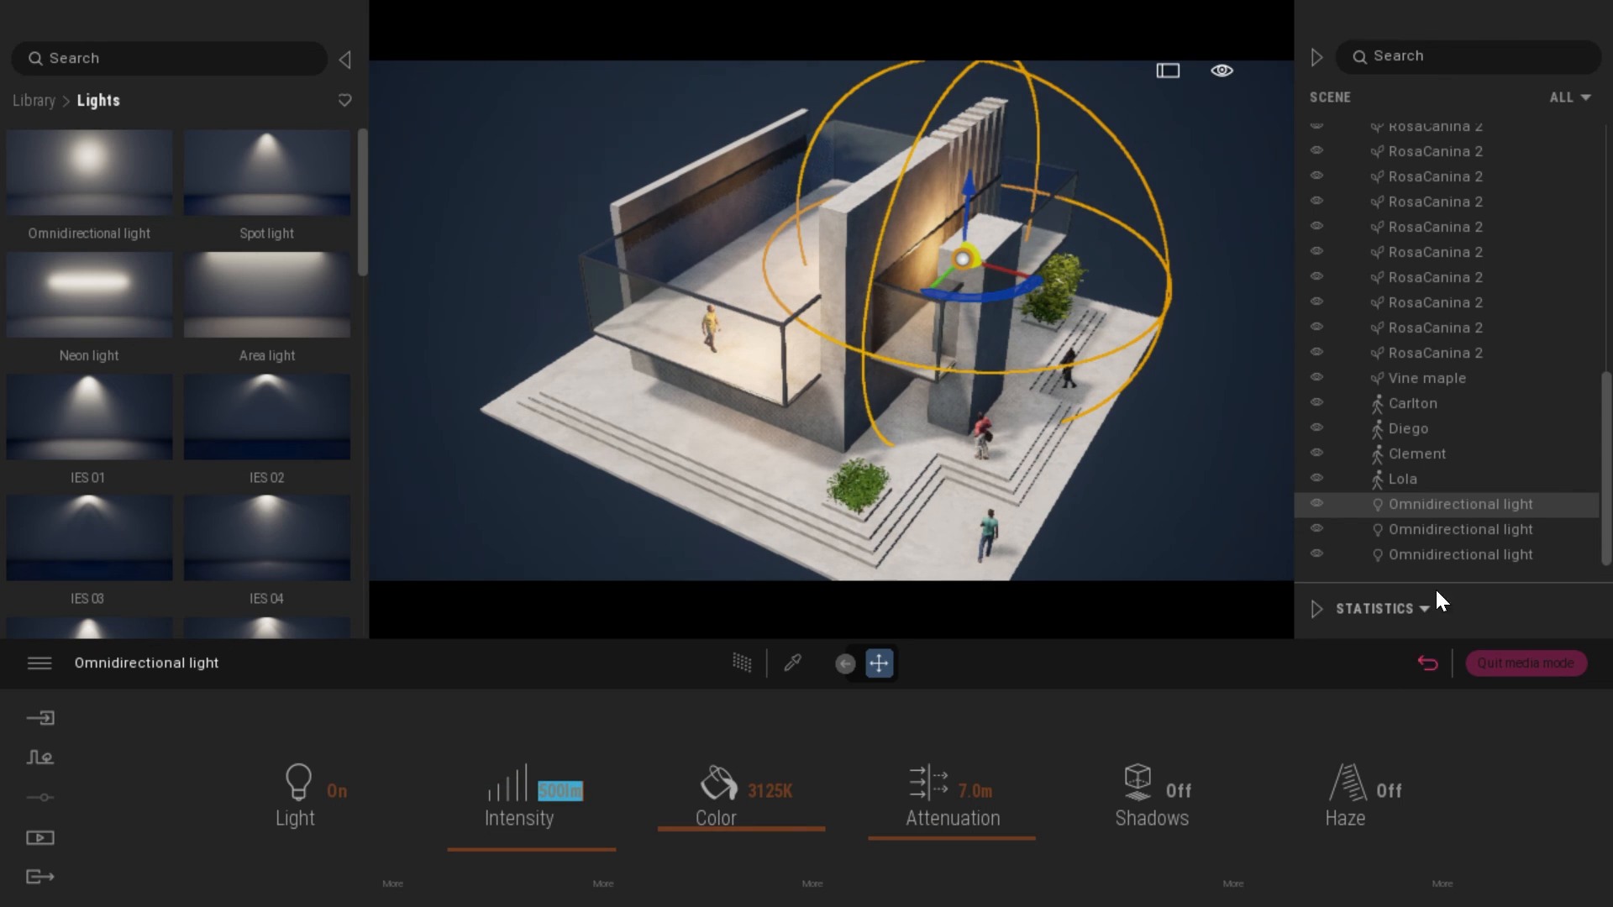
Raise the intensity of the two lights in the larger glass box further and clear the selection.
click(1431, 531)
ctrl+click(1430, 556)
mouse_move(501, 839)
mouse_down()
mouse_move(496, 811)
mouse_move(525, 822)
mouse_up()
key(Escape)
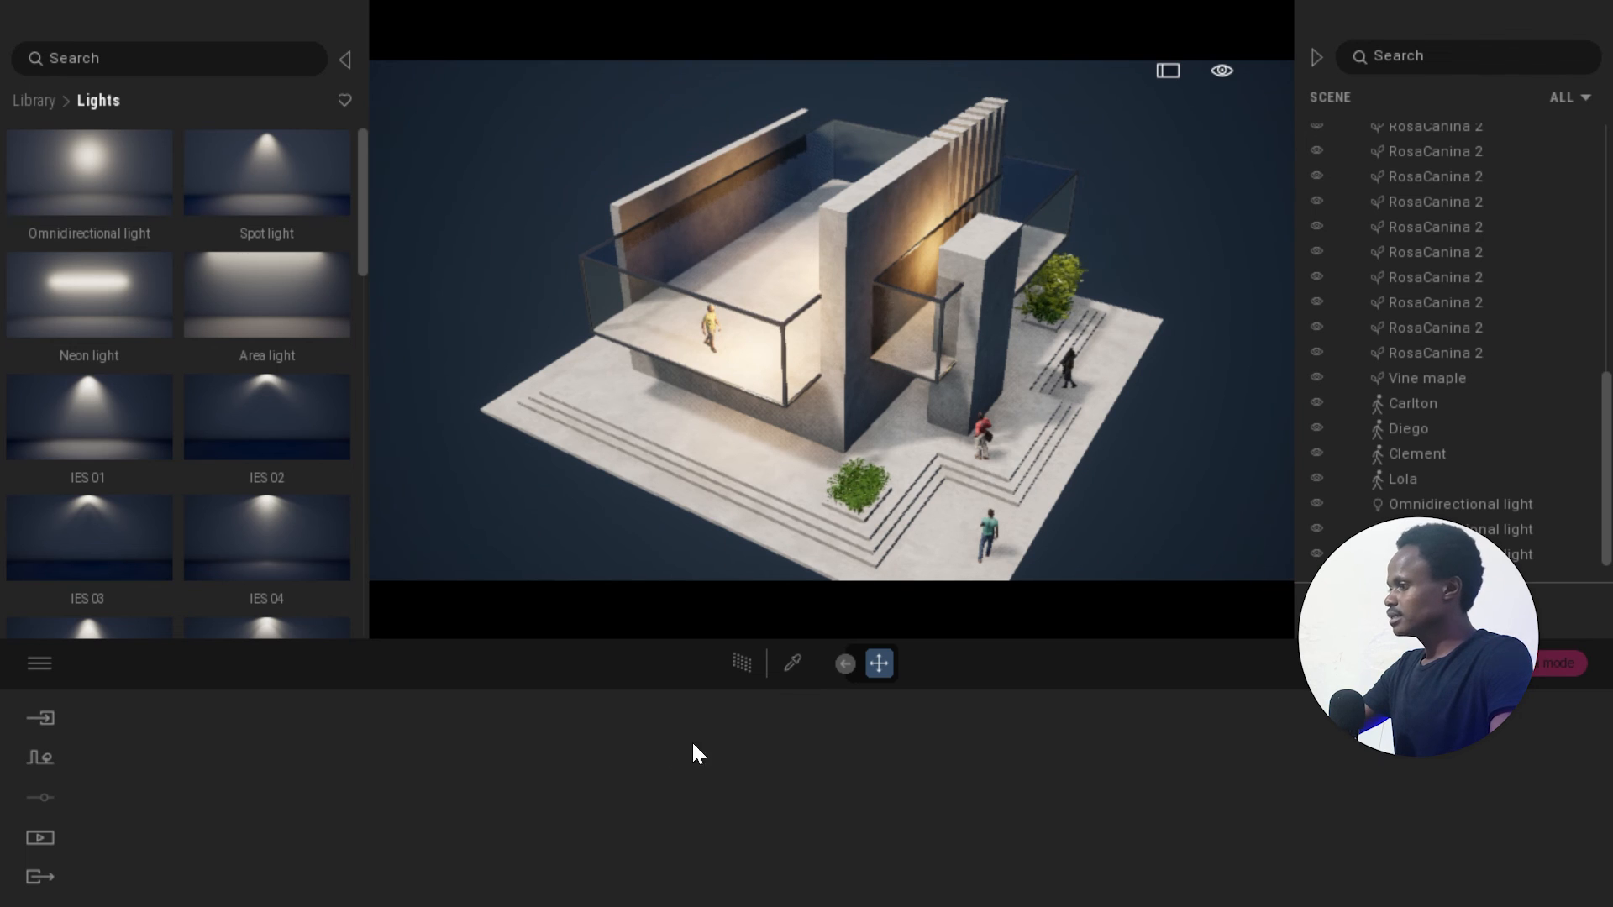
Reopen the media image list and compare the scene with the reference render shot.JPG.
click(42, 839)
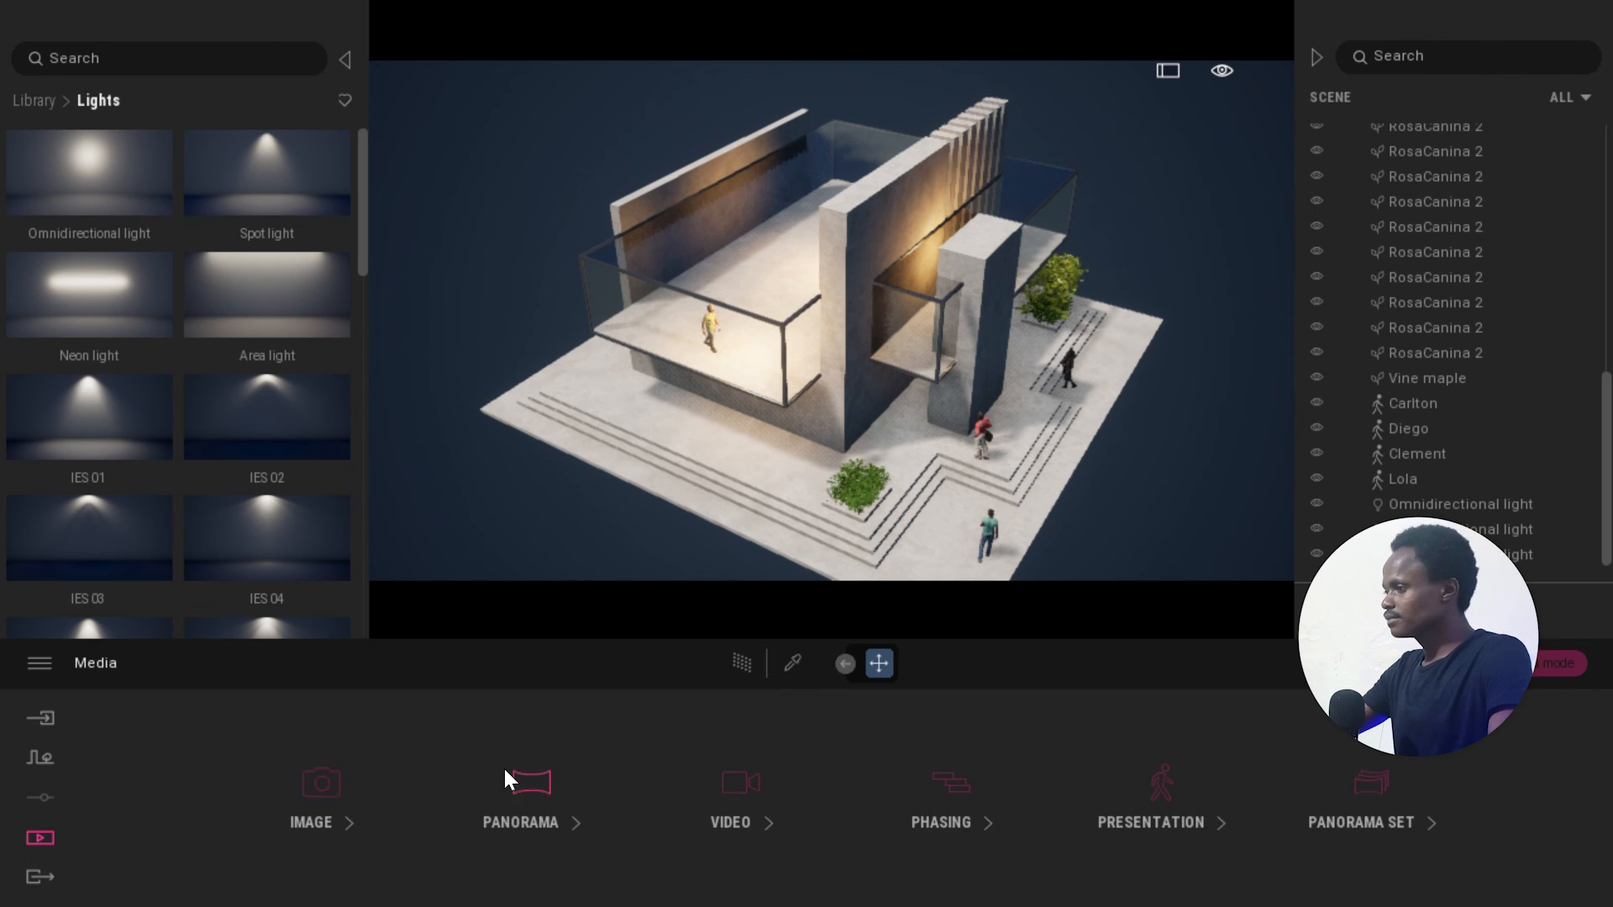
click(324, 783)
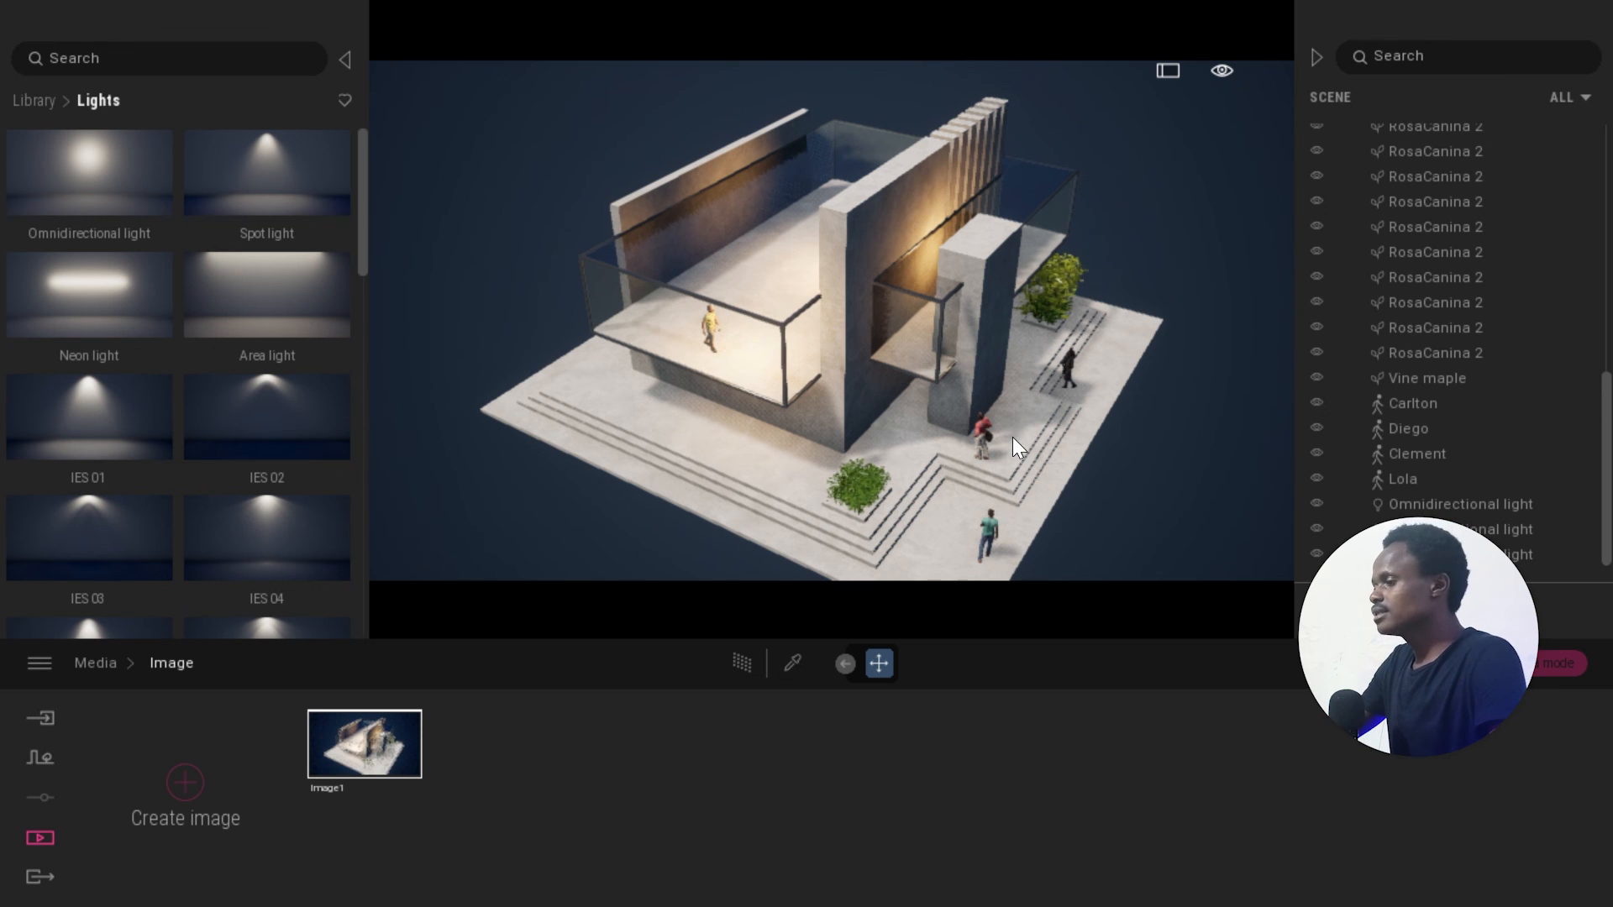
key(alt+Tab)
click(1081, 366)
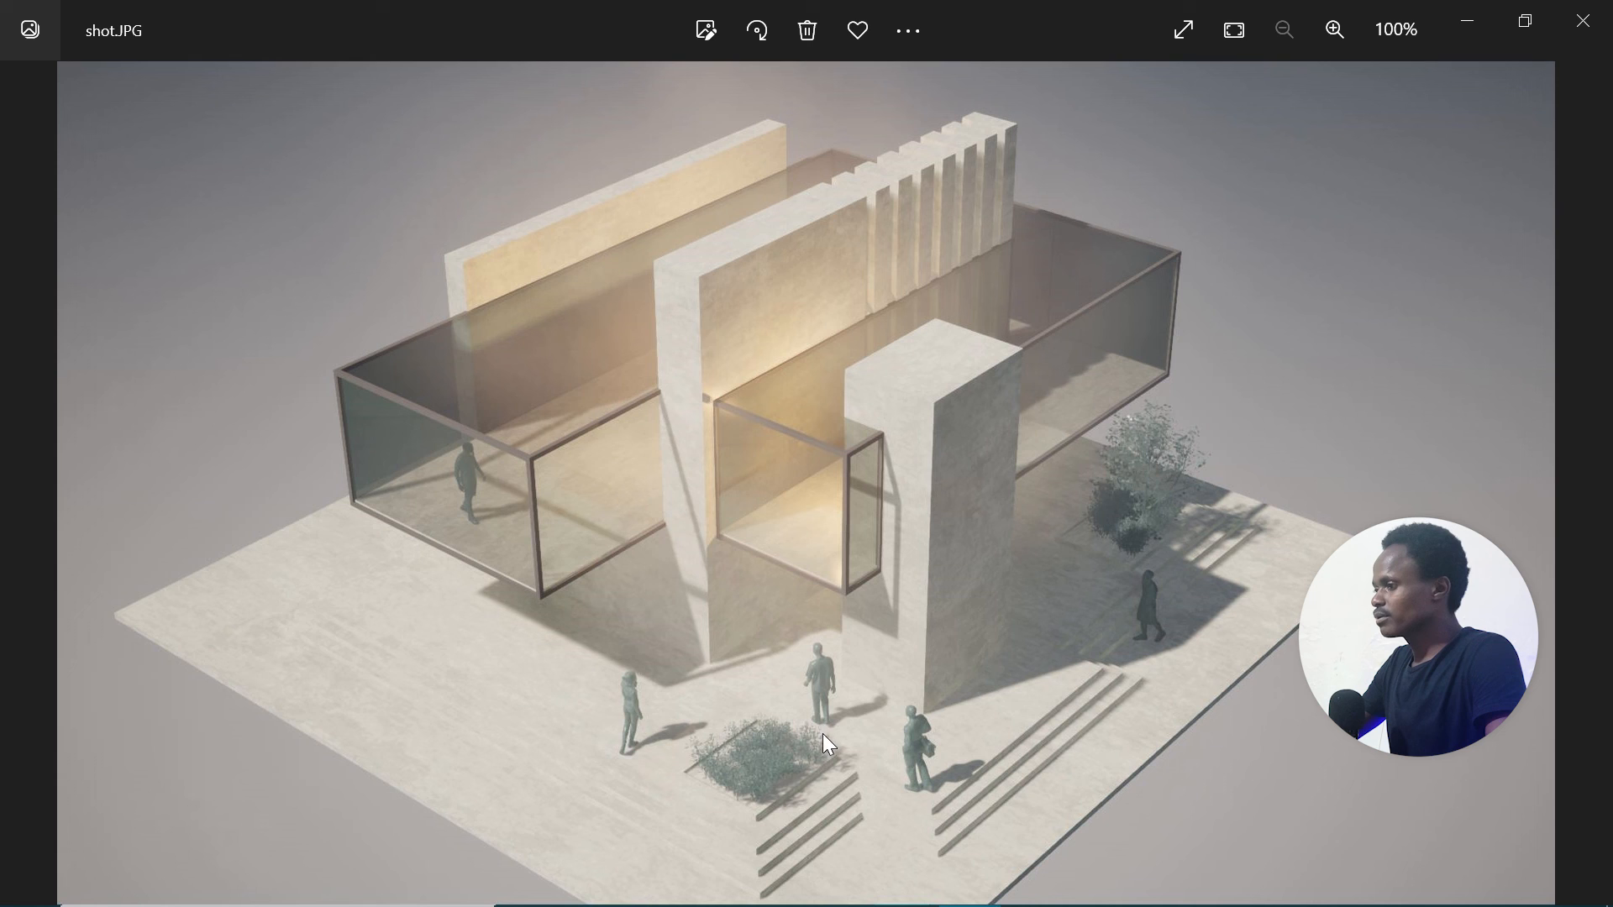
key(alt+Tab)
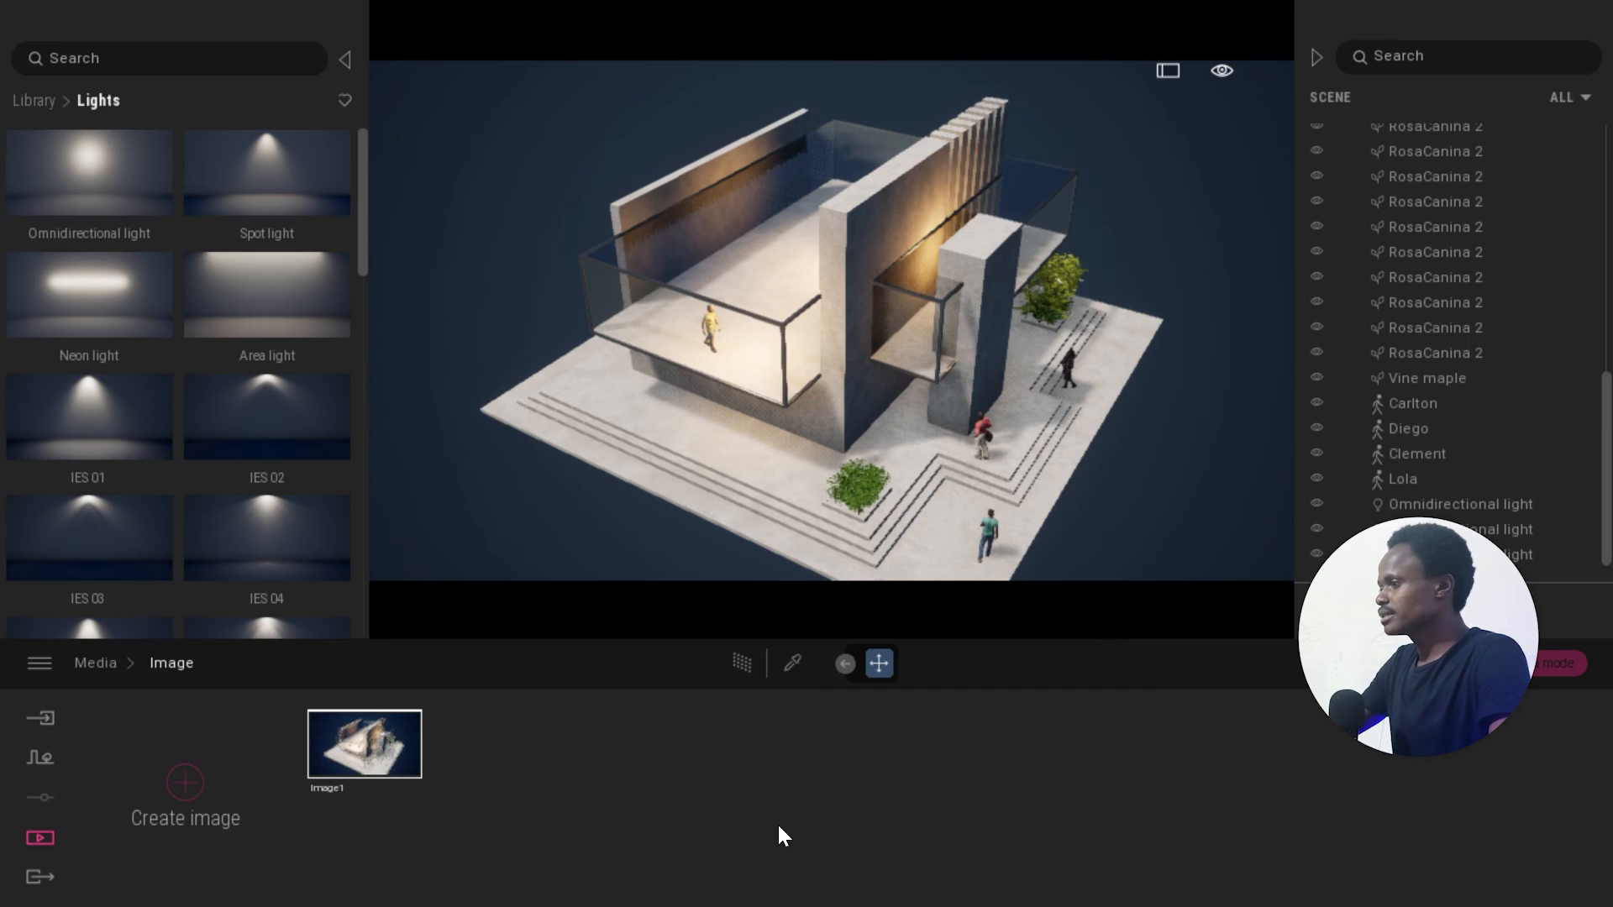
Enable the Clay render visual effect in the camera settings of Image1.
click(408, 790)
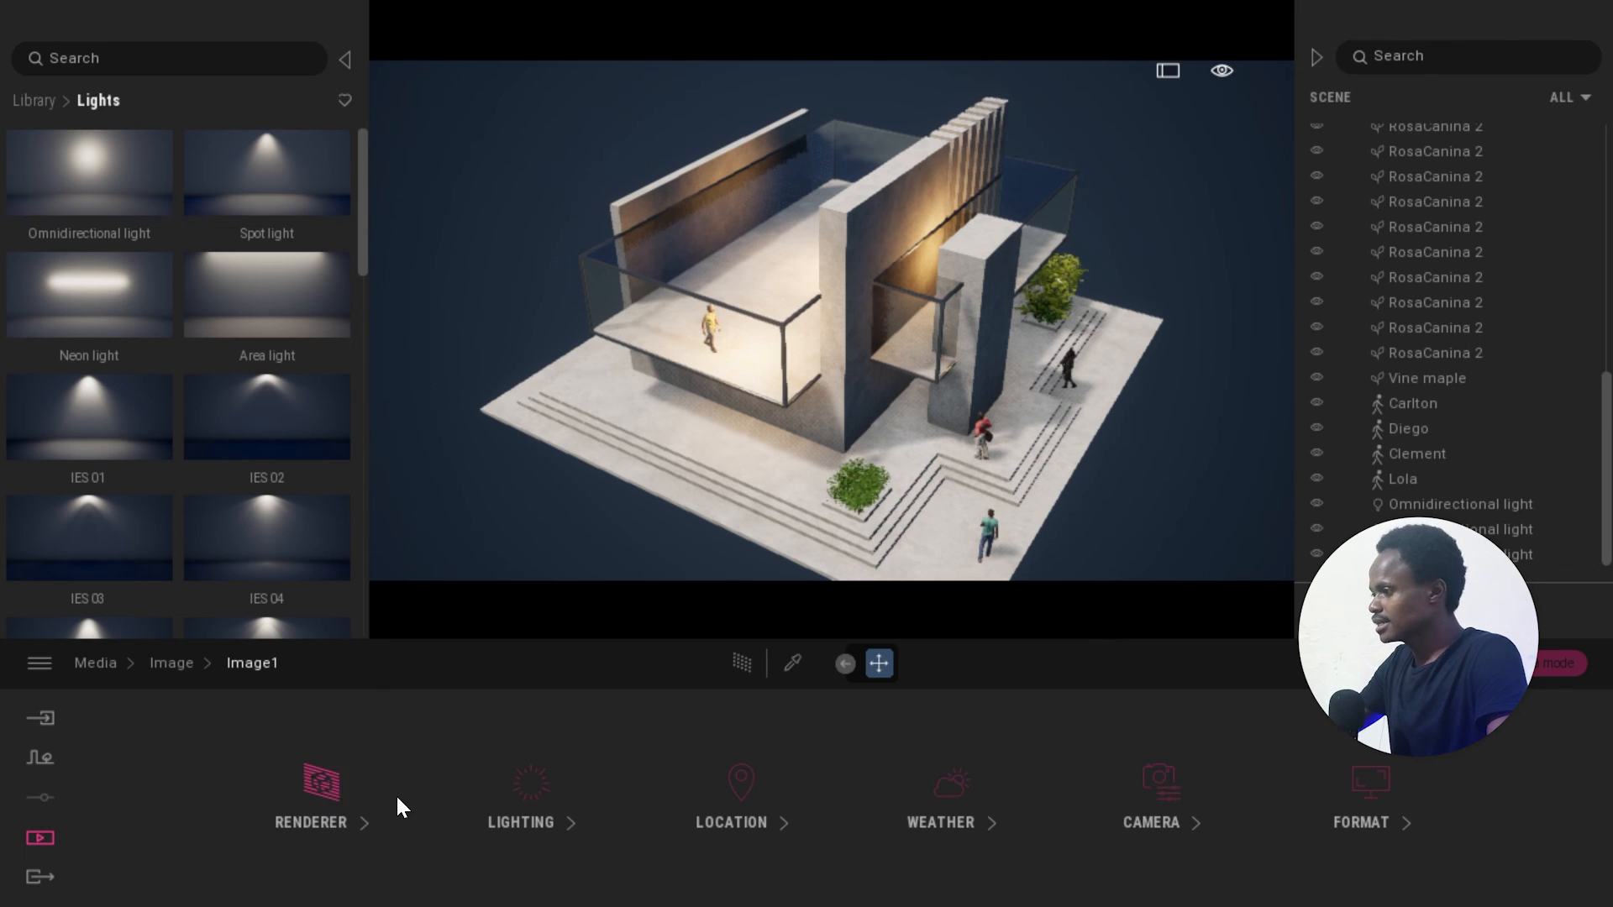
click(1164, 784)
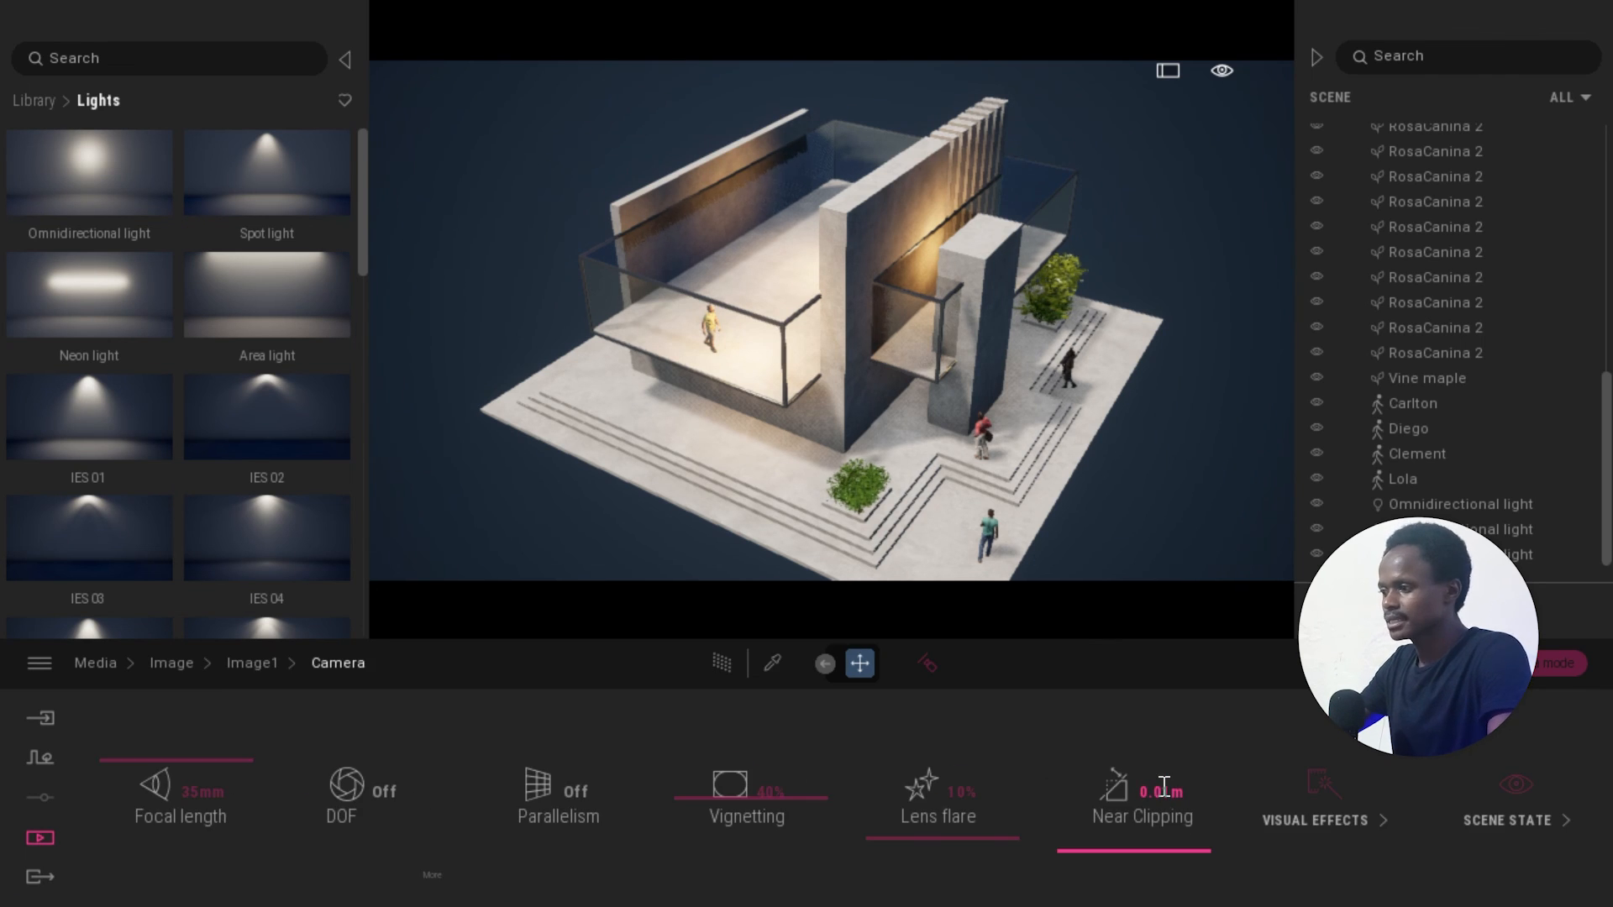
click(1310, 798)
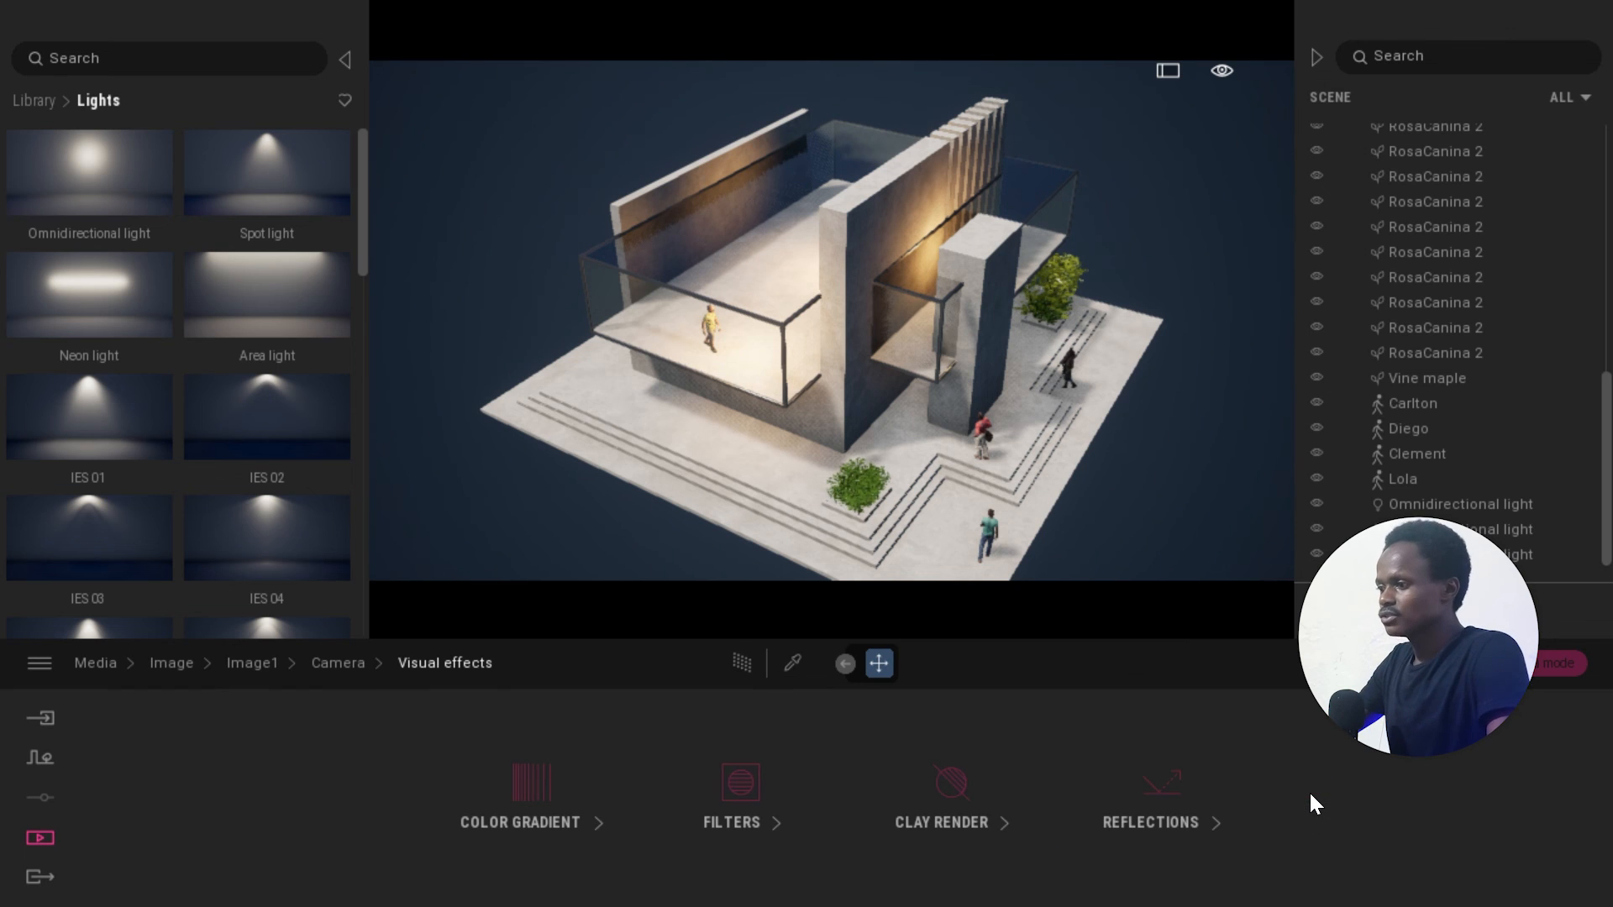
click(952, 781)
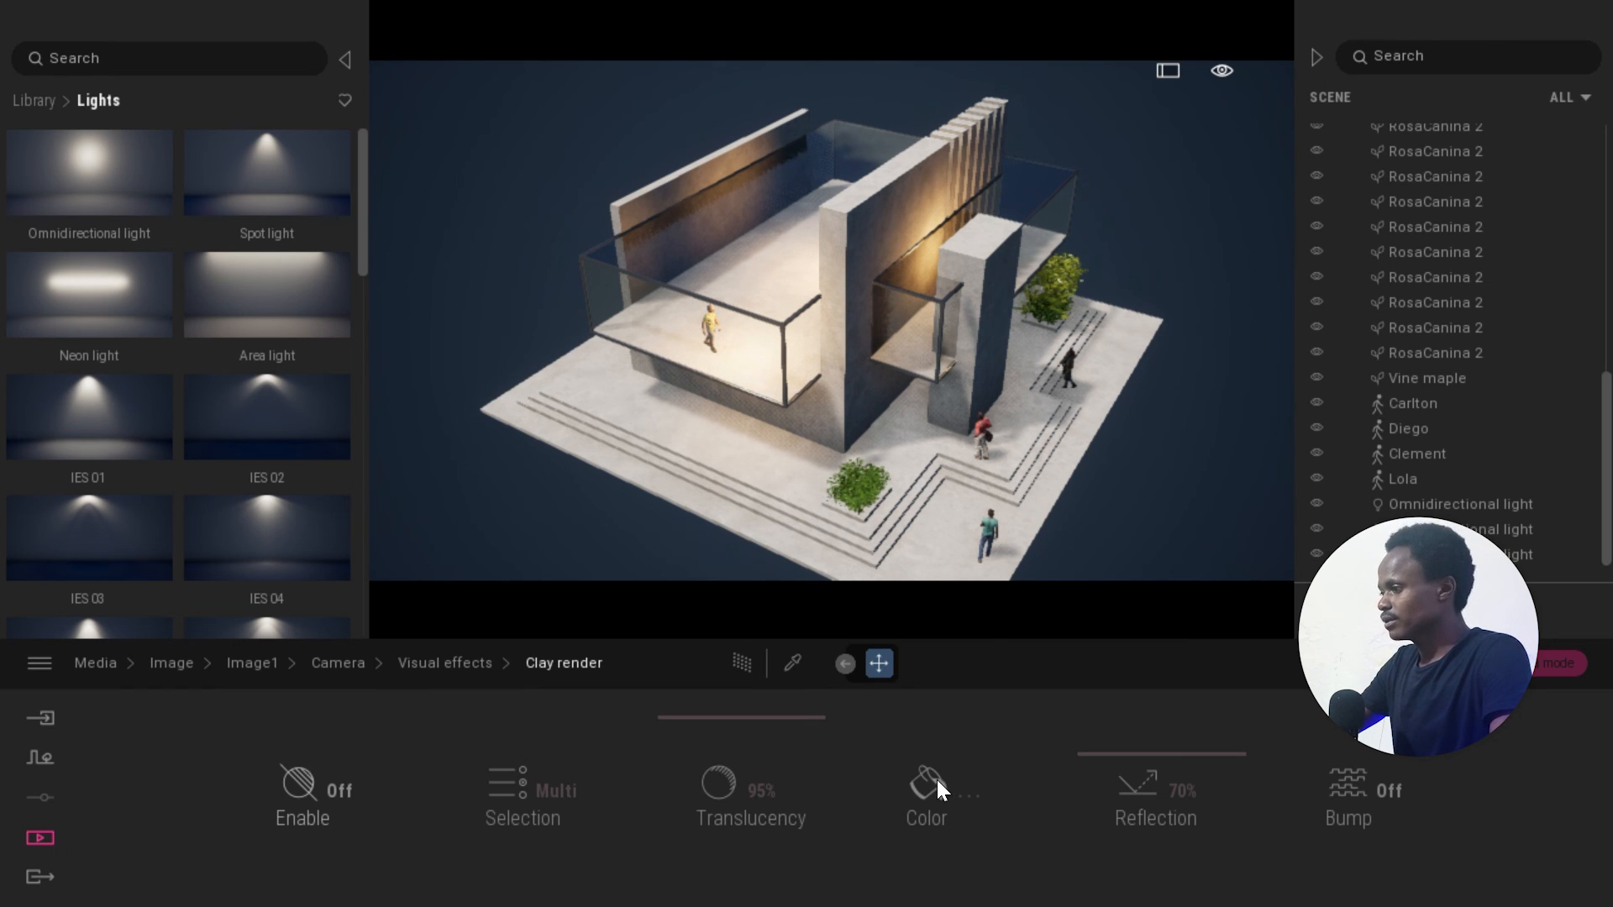
click(304, 781)
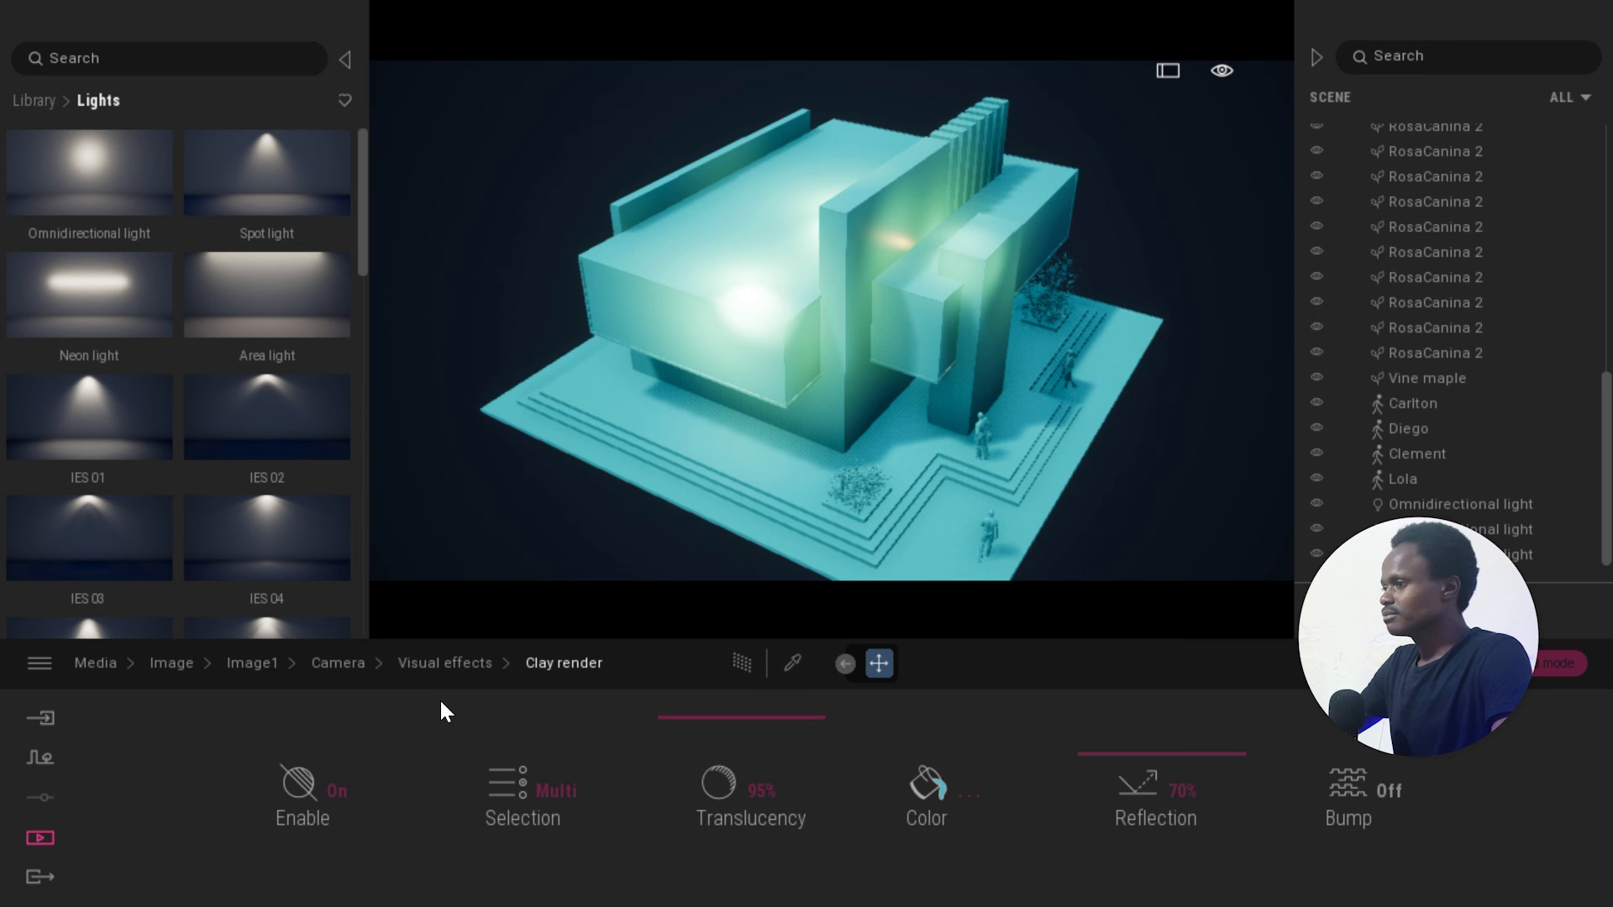
Limit the clay render to landscape, vegetation and characters, excluding glass, water, vehicles, items and others.
click(515, 764)
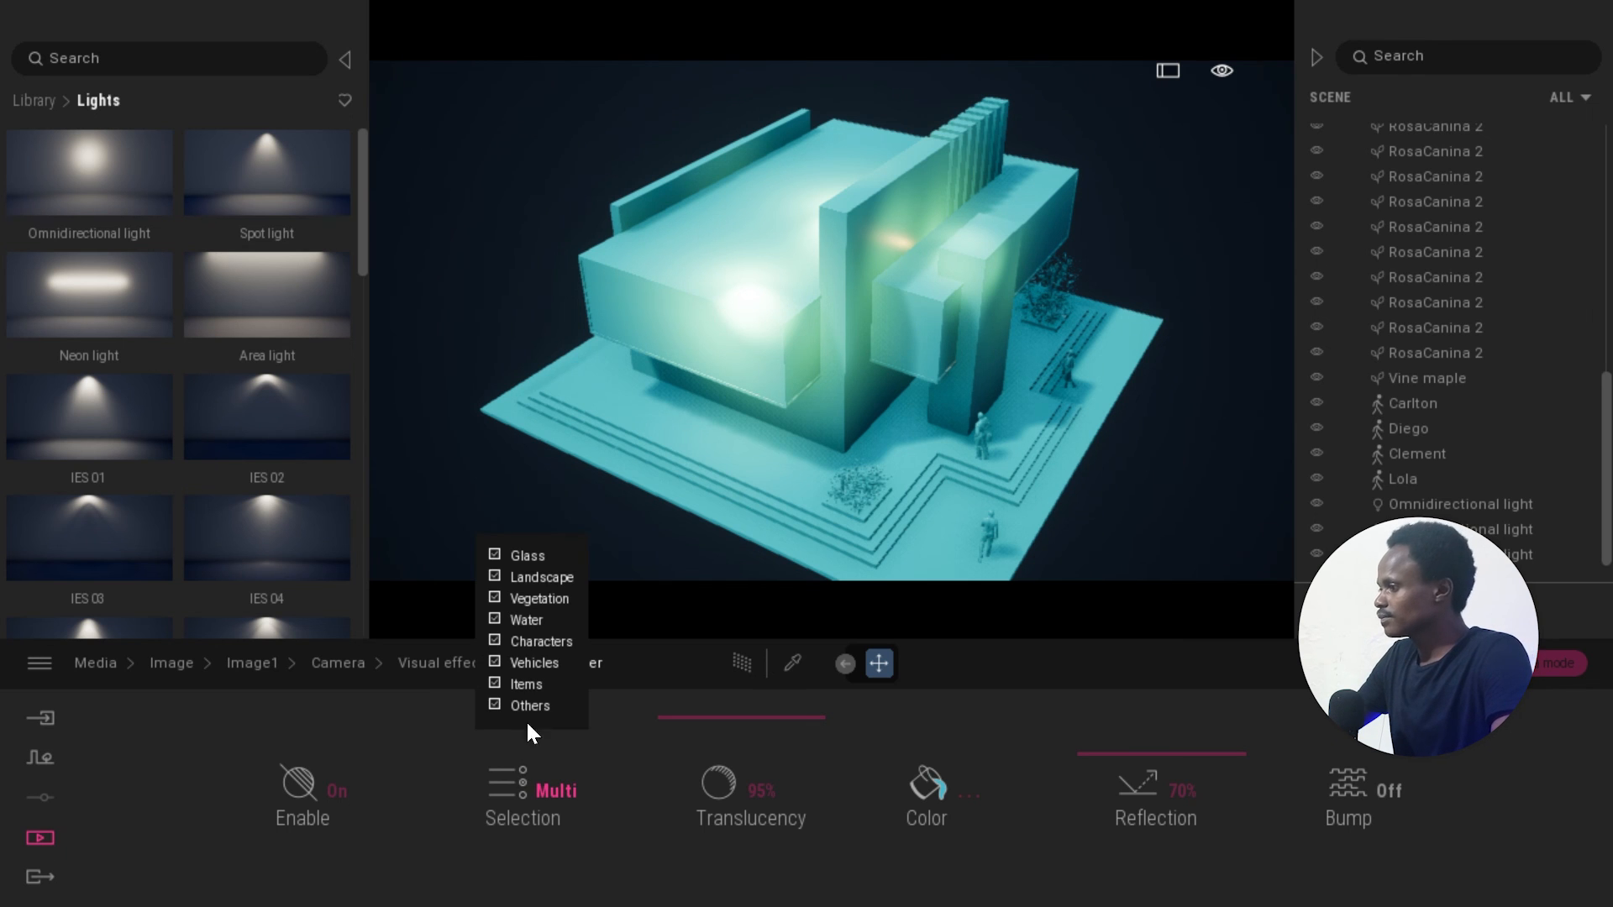
click(495, 705)
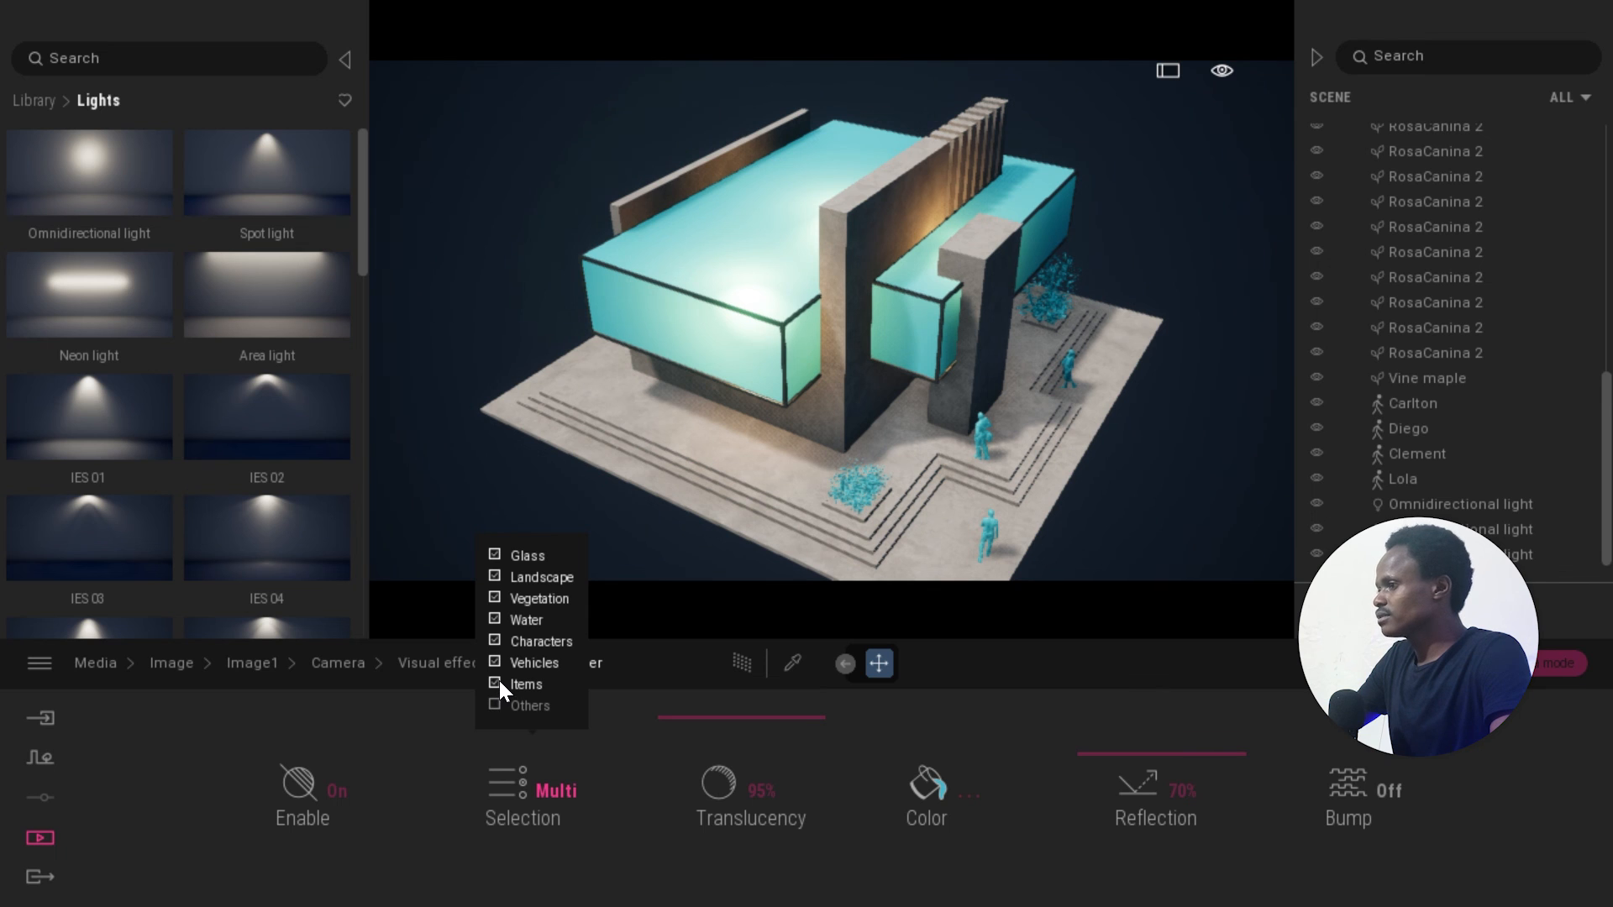
click(501, 667)
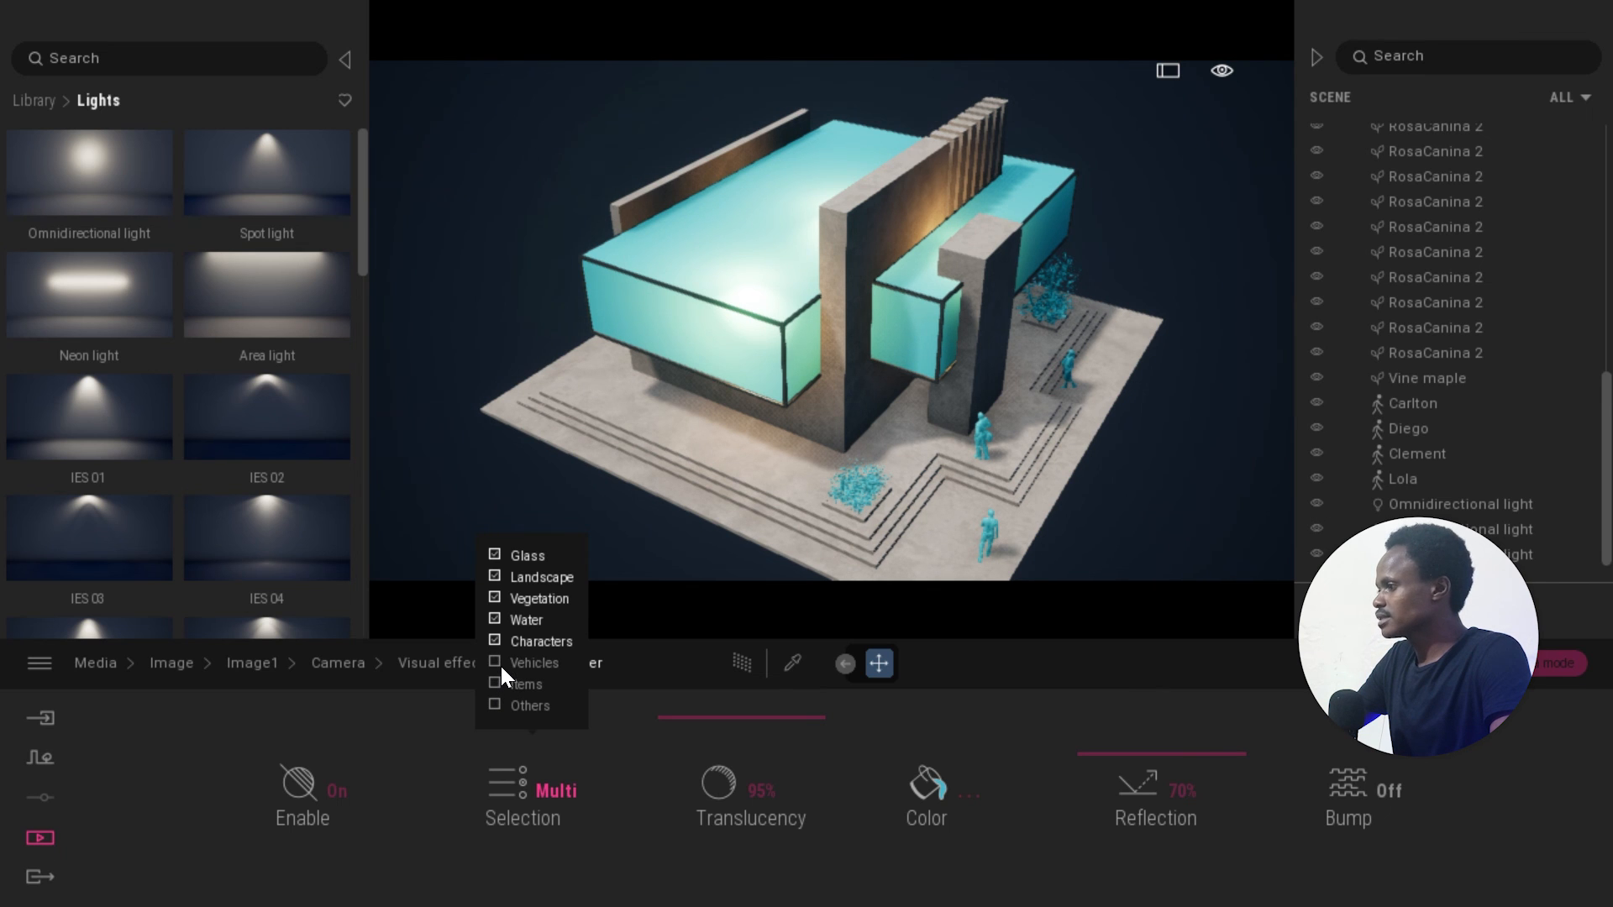
click(497, 646)
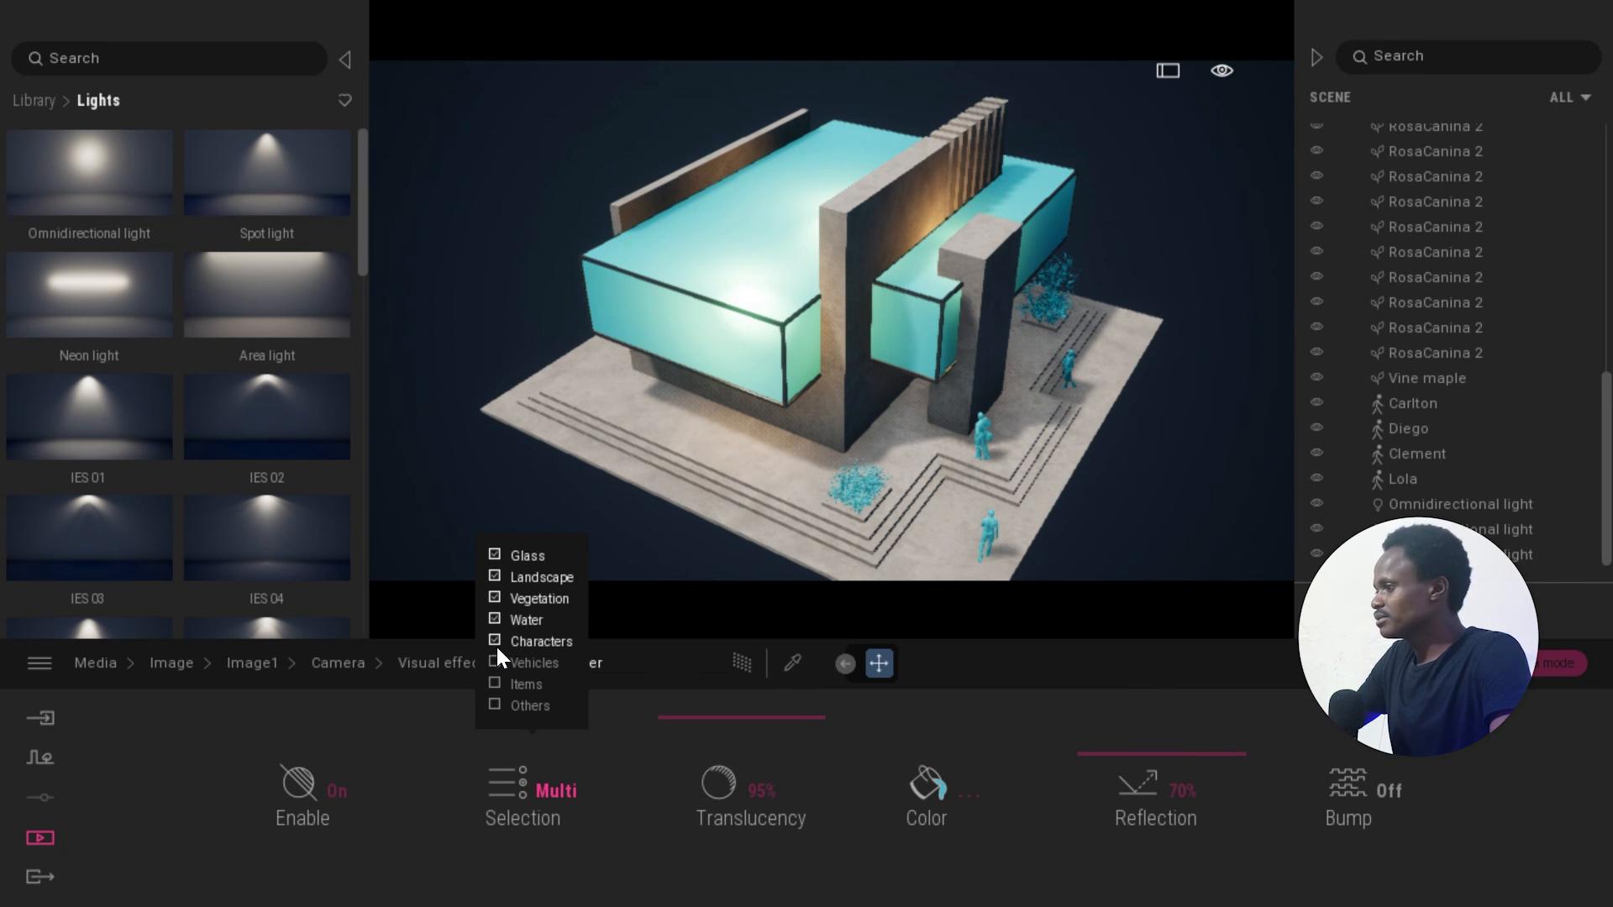
click(493, 639)
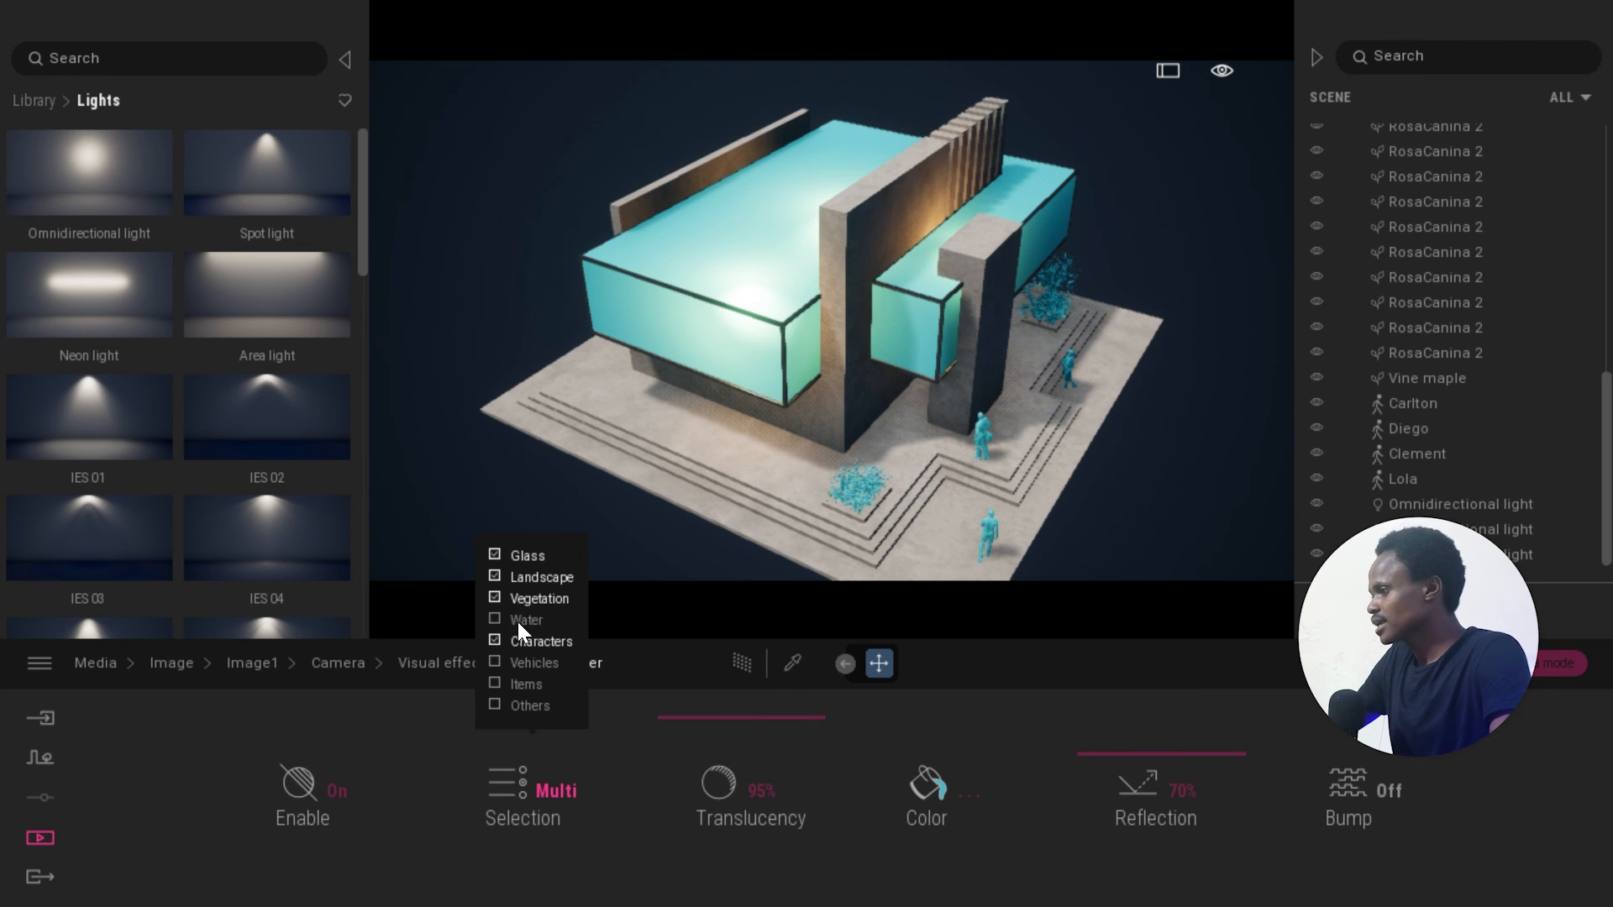
click(498, 556)
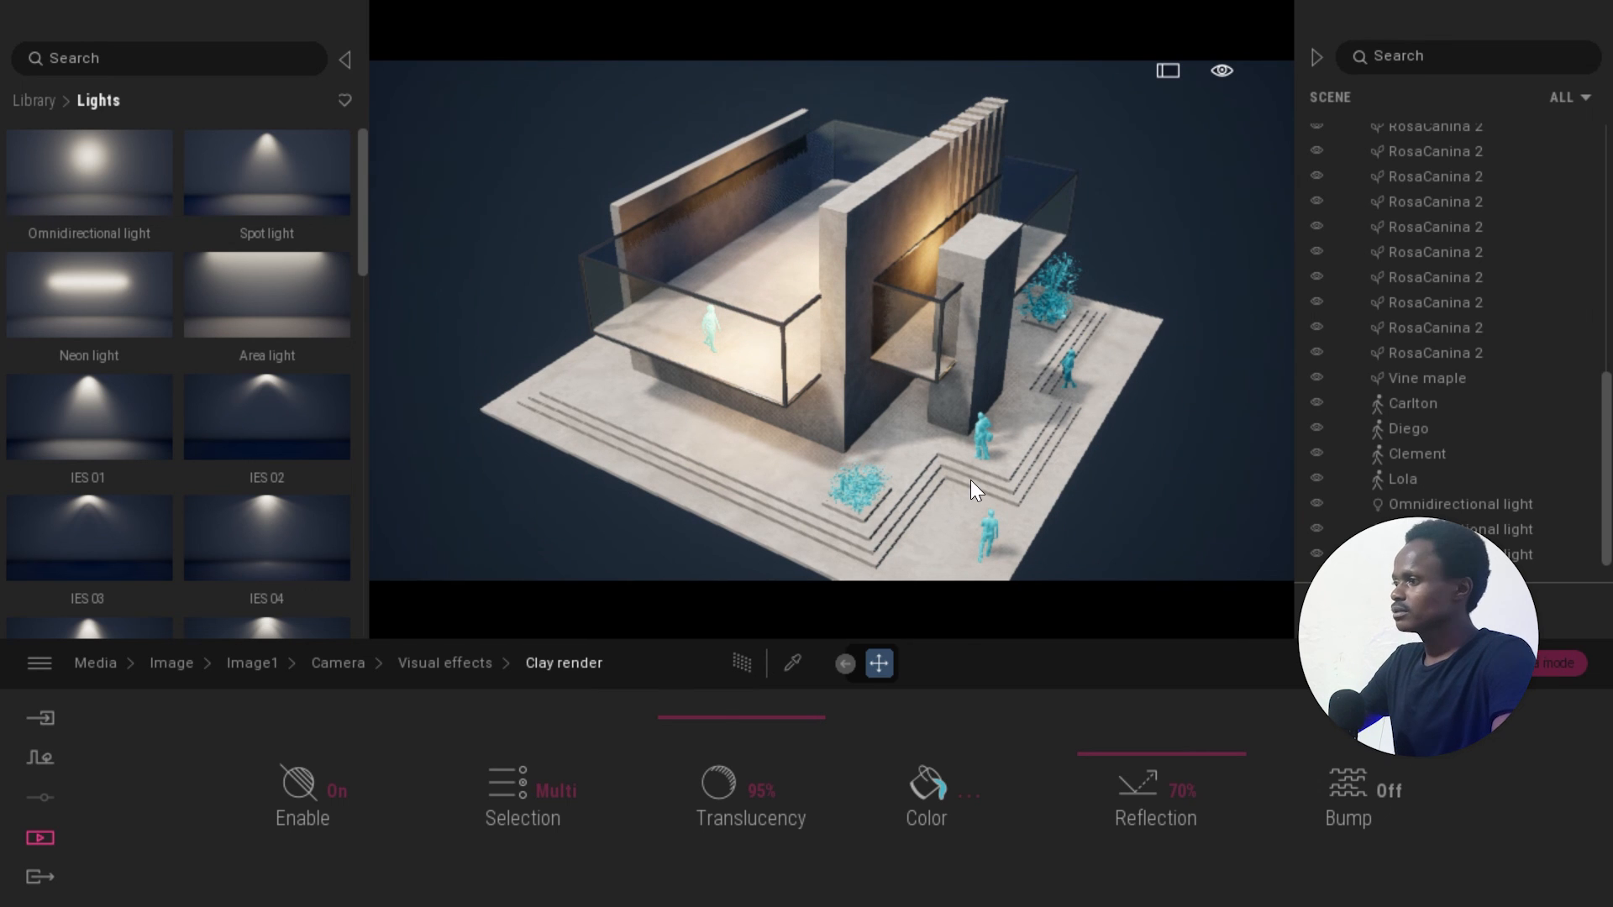
scroll(994, 510, up, 1)
scroll(994, 492, down, 1)
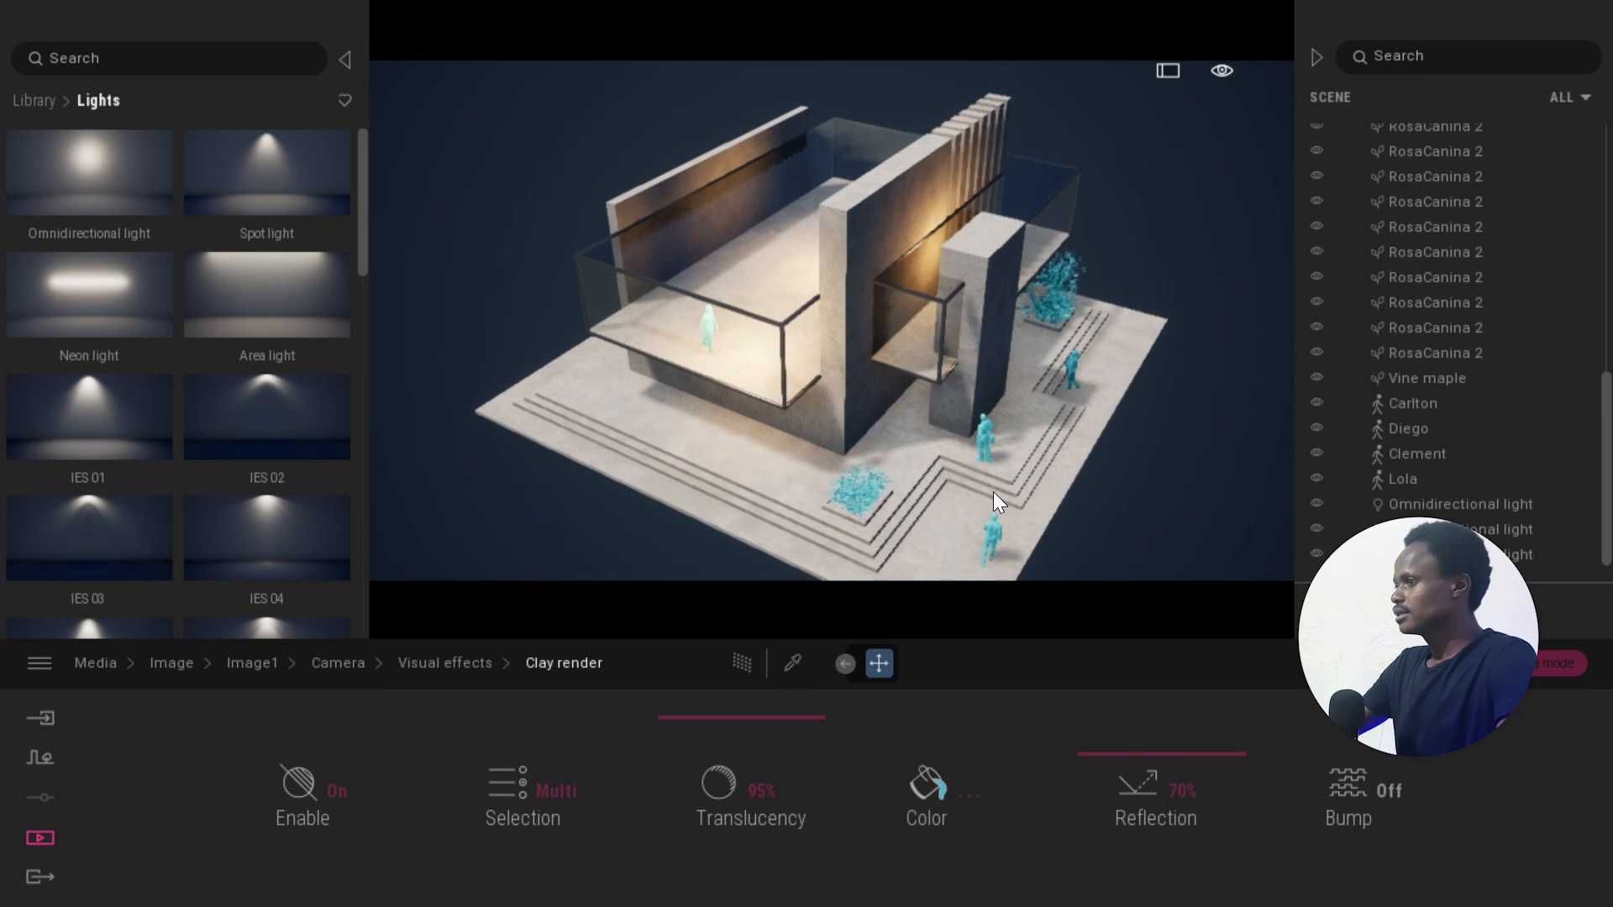
Change the clay render colour to the warm tan CB9B60 and return to the camera settings.
click(966, 791)
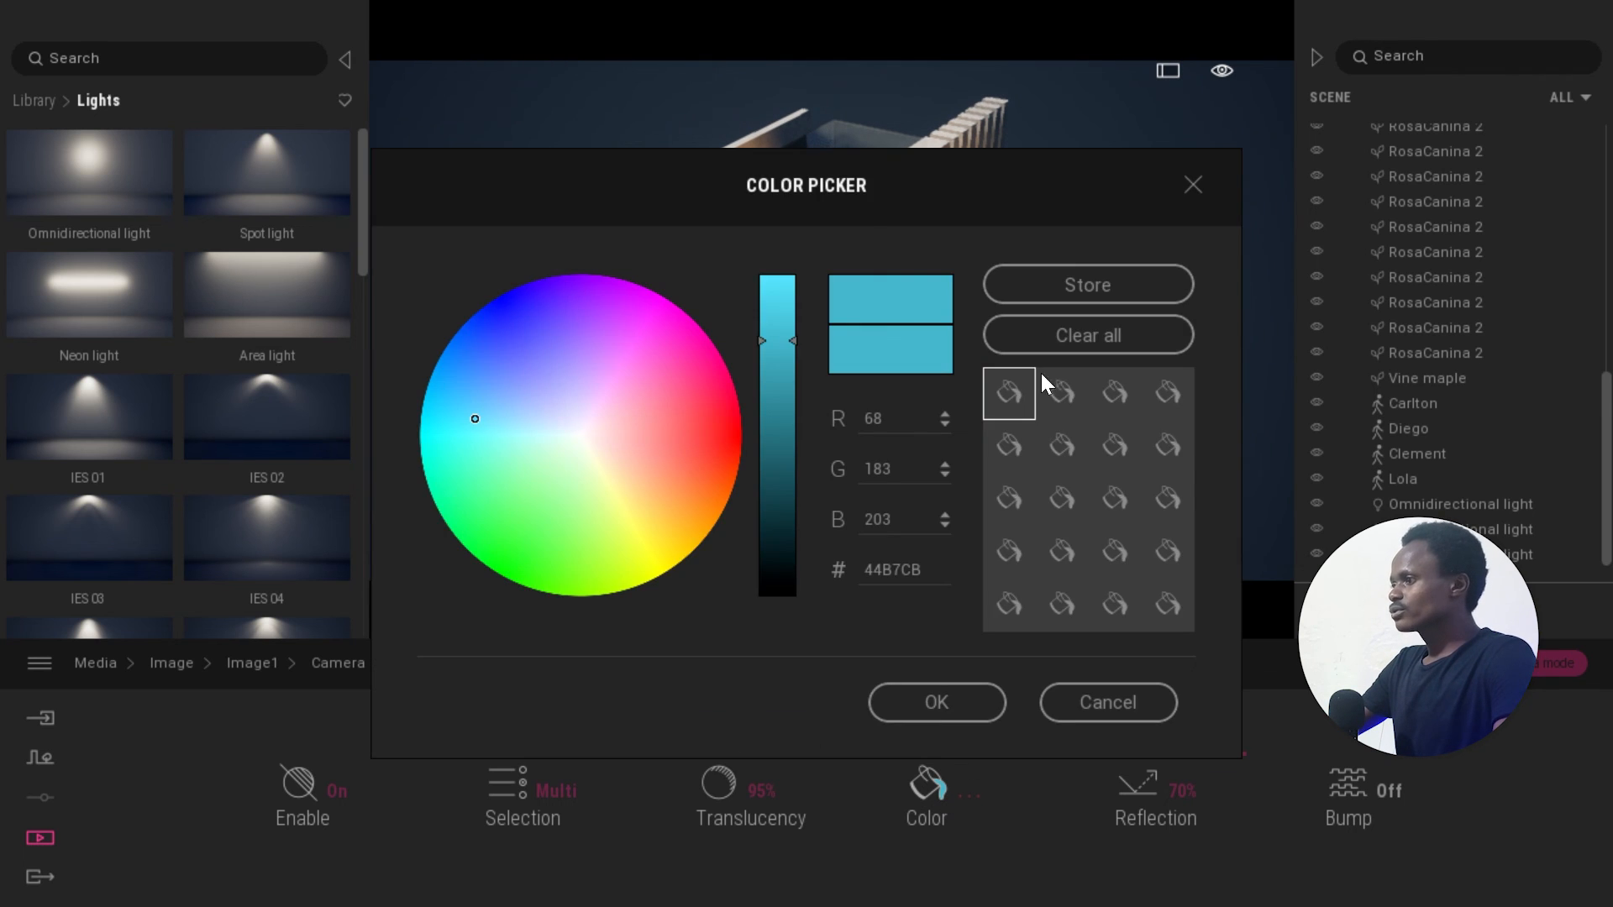
drag(1005, 227, 1555, 509)
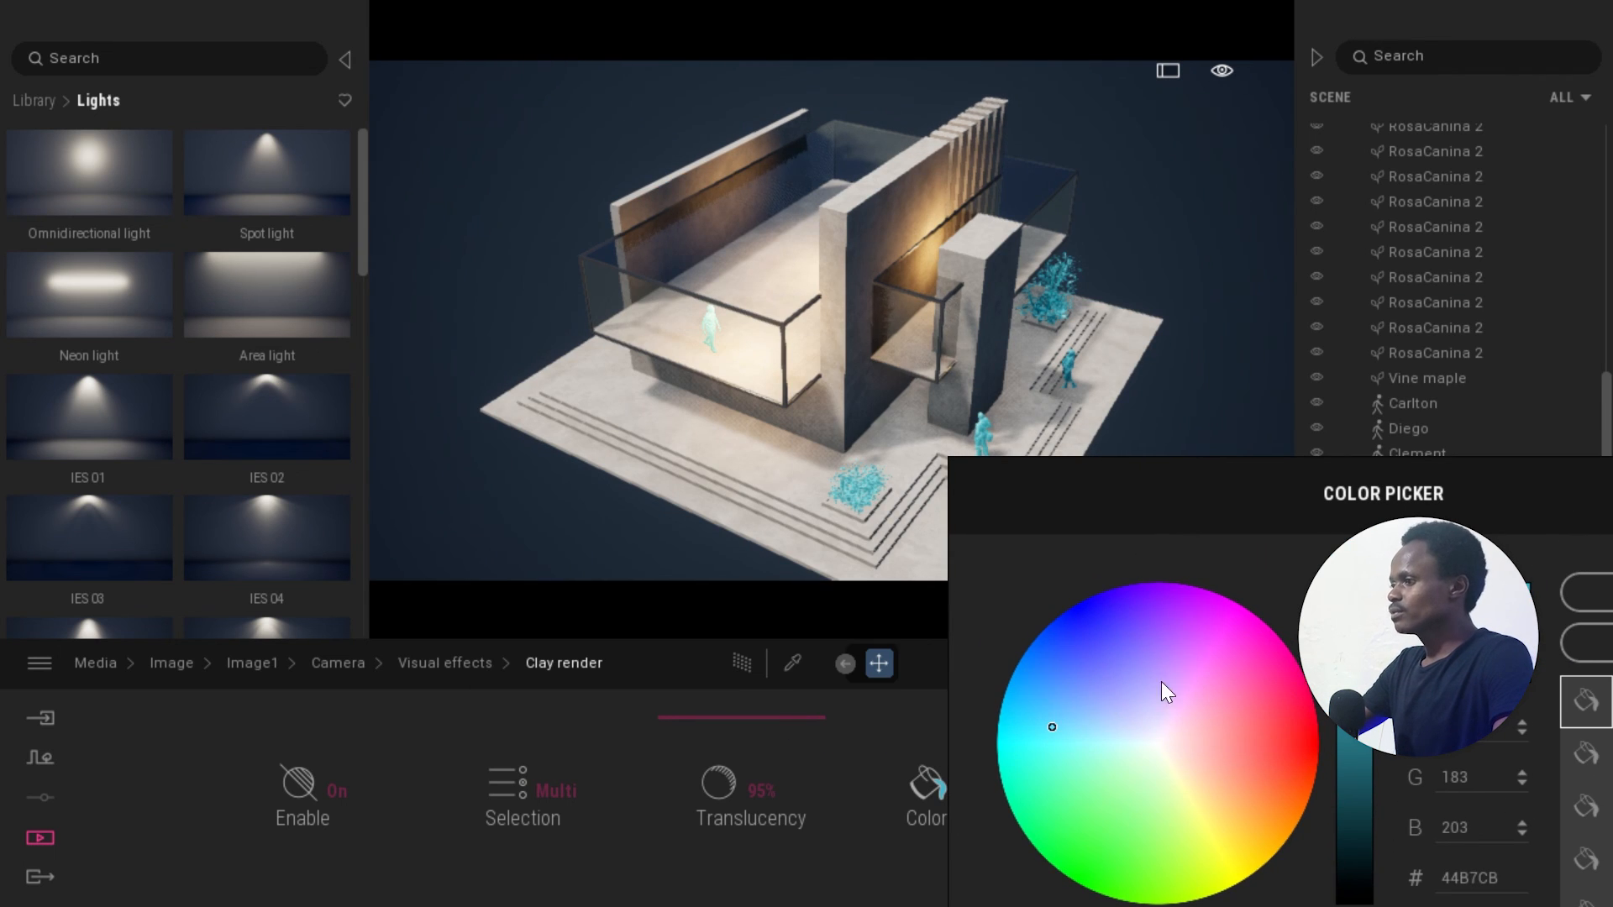
mouse_move(1163, 684)
mouse_down()
mouse_move(1237, 703)
mouse_move(1247, 764)
mouse_move(1202, 802)
mouse_move(1229, 790)
mouse_up()
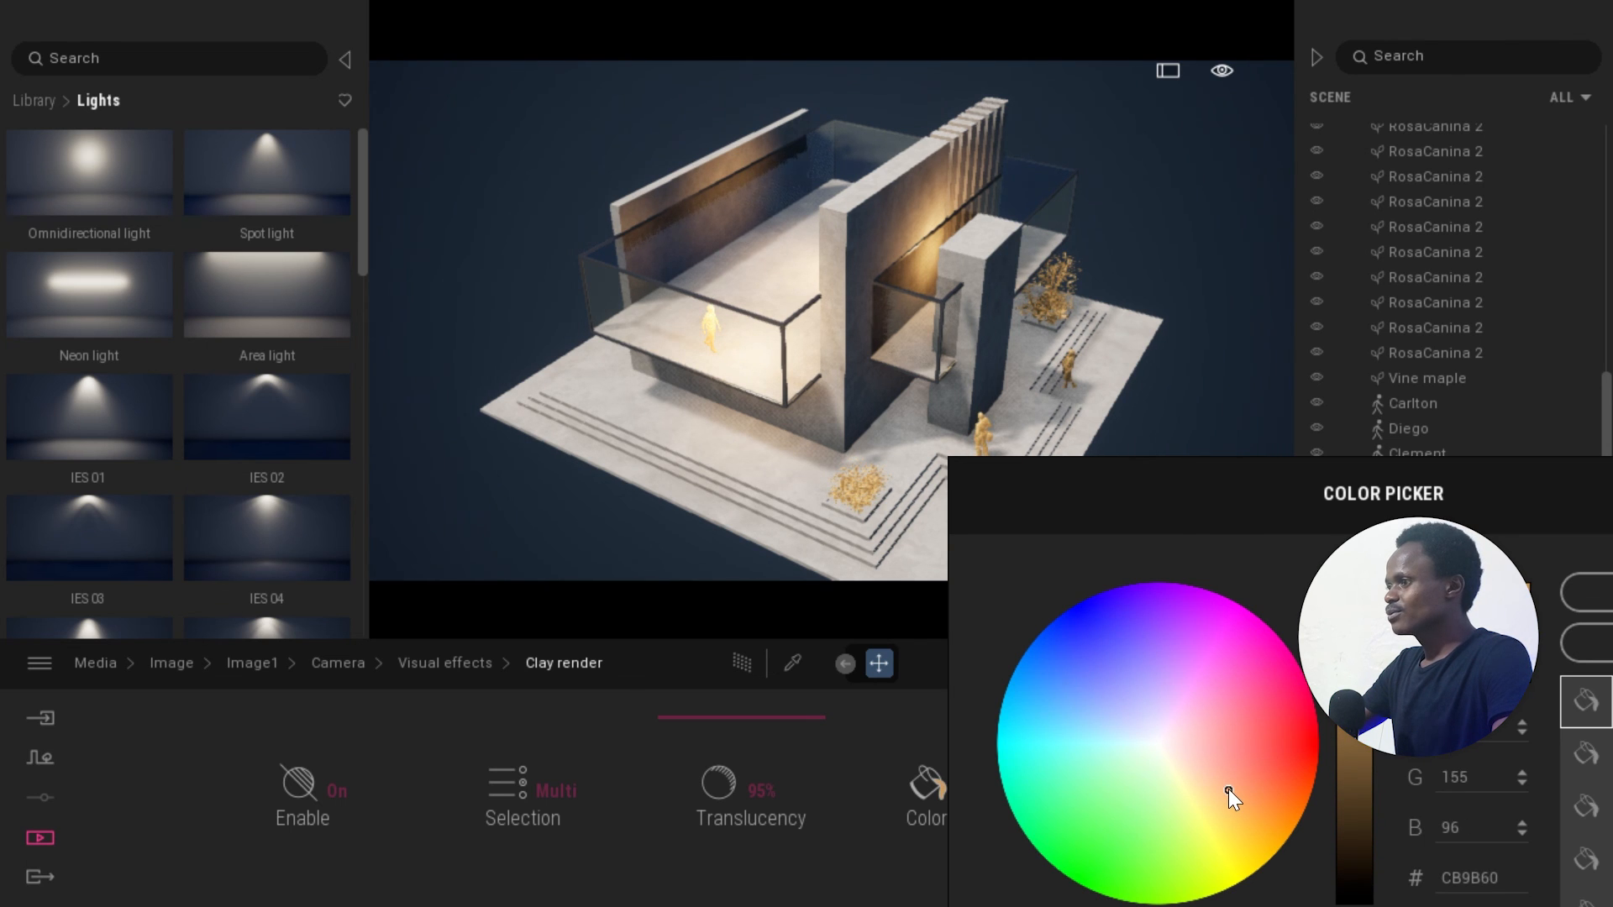
drag(1298, 481, 1045, 249)
click(1270, 783)
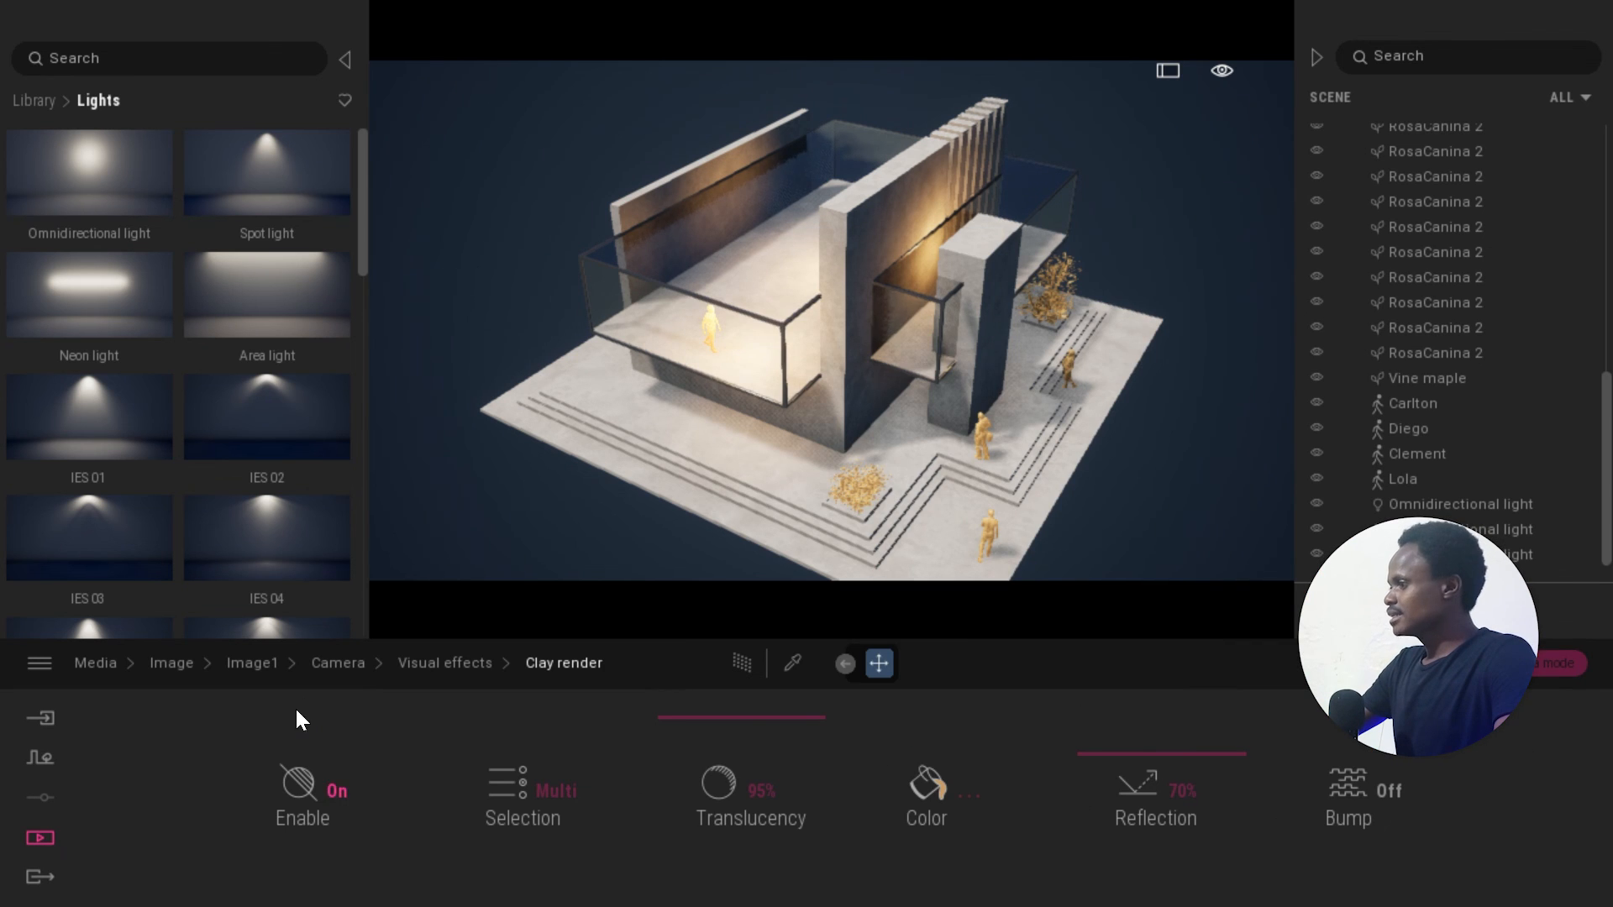
click(448, 666)
click(349, 663)
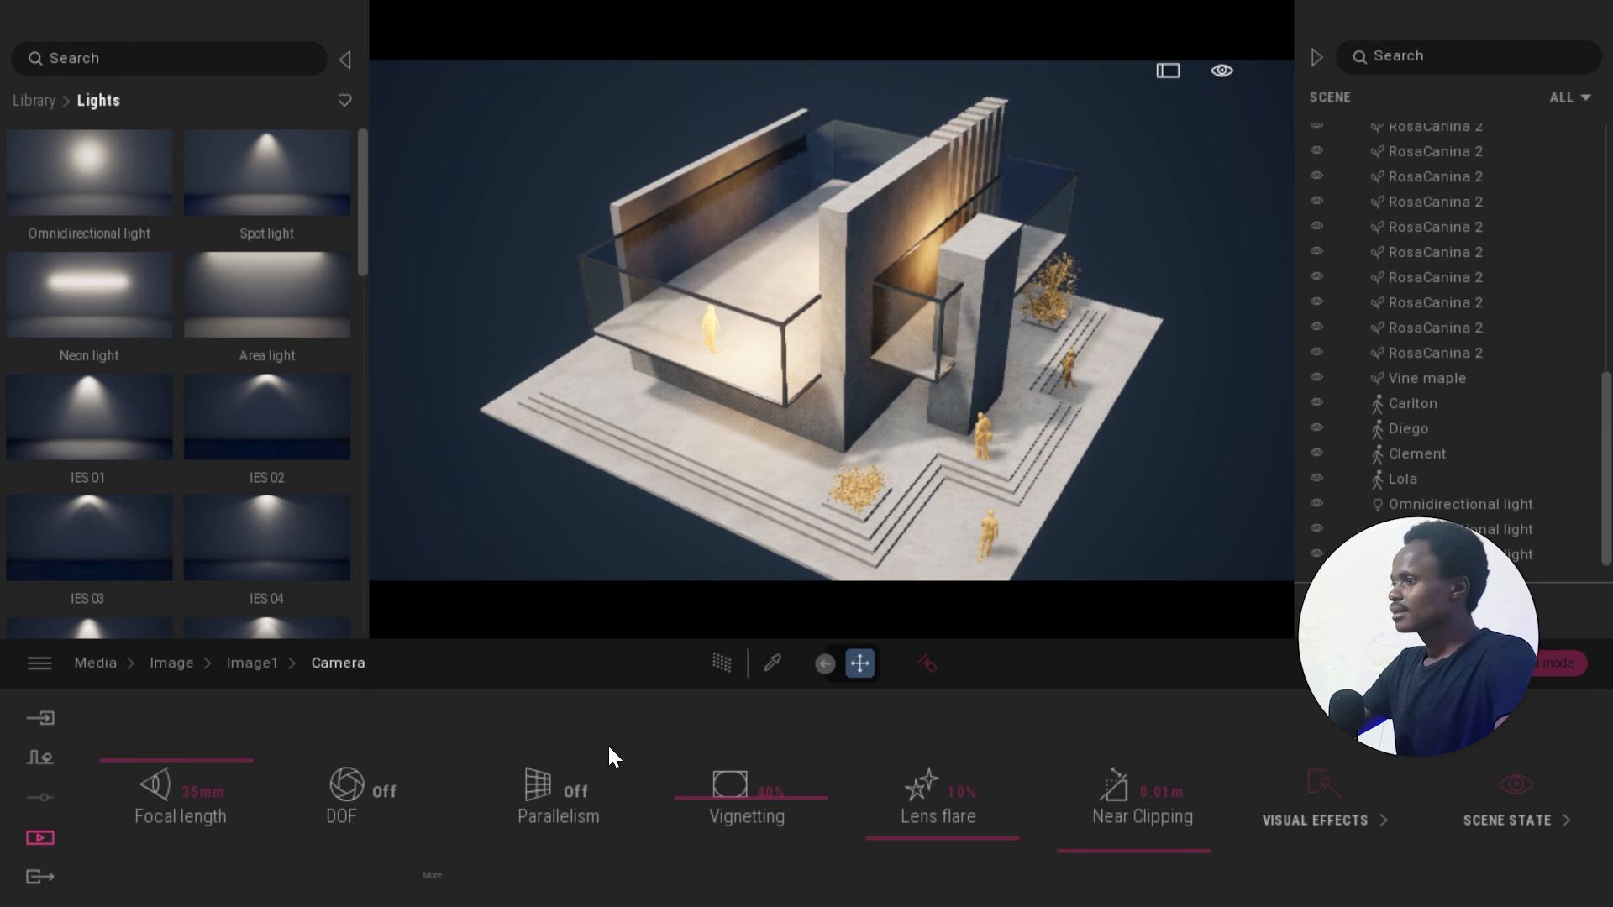
Reframe the camera to a higher view centred on the building and its stepped plaza, and refresh Image1 with this view.
drag(1009, 381, 788, 371)
mouse_move(788, 371)
shift+middle_down()
mouse_move(739, 382)
mouse_move(760, 375)
shift+middle_up()
right_drag(761, 375, 744, 360)
right_drag(1018, 464, 1015, 456)
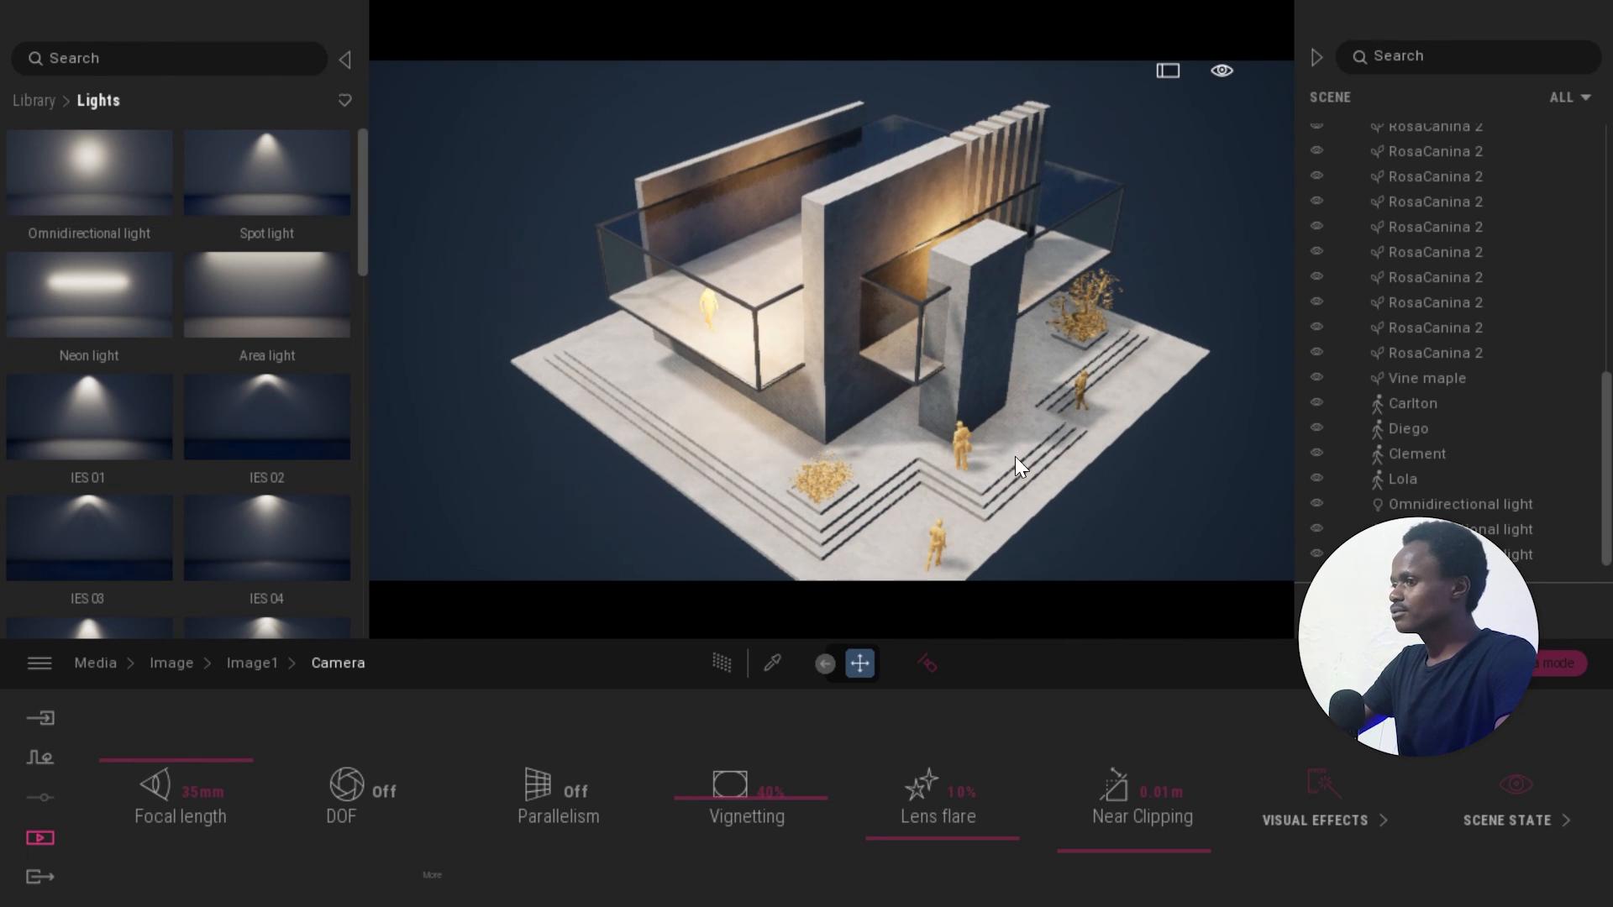
click(171, 663)
click(378, 702)
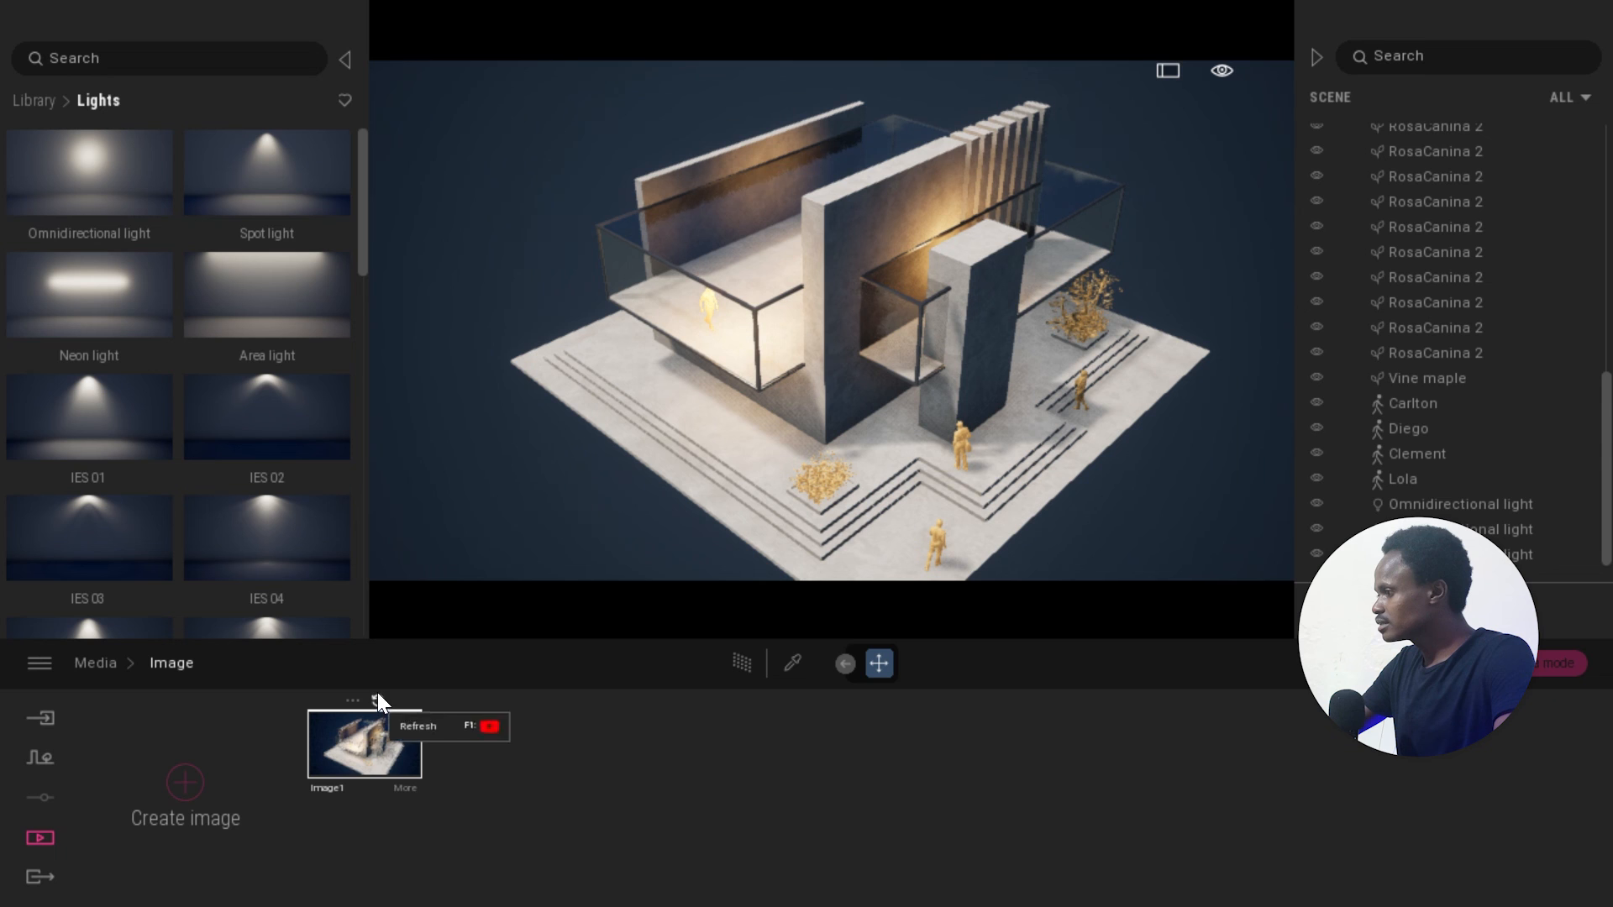
click(379, 701)
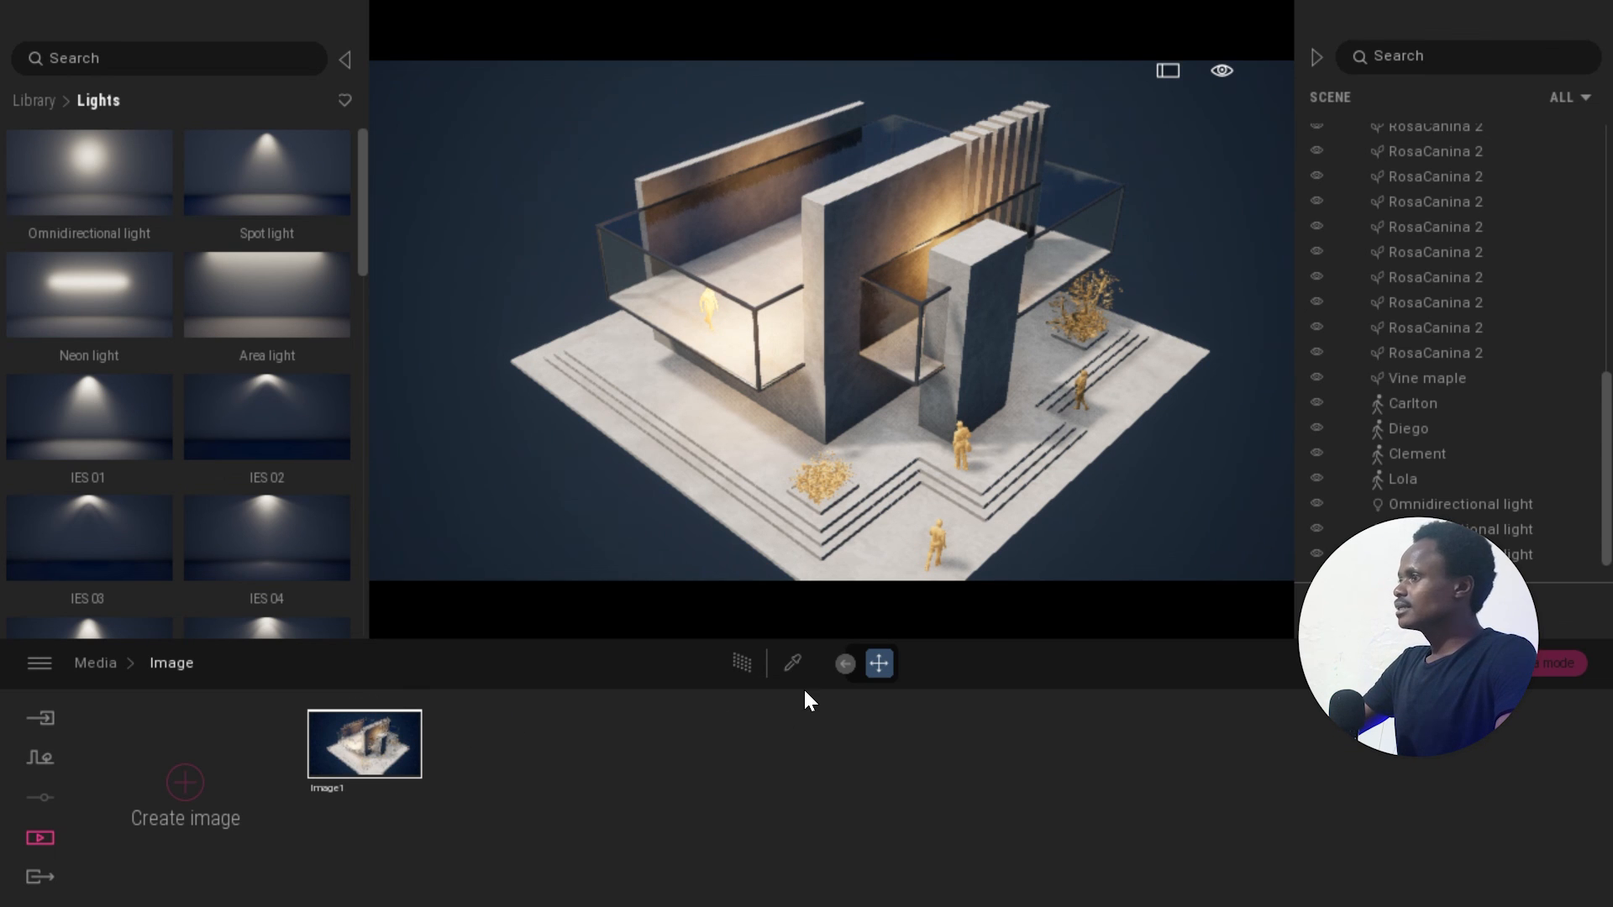
Export Image1 as a local image render into the Renders folder of Conecept form 001.
click(37, 878)
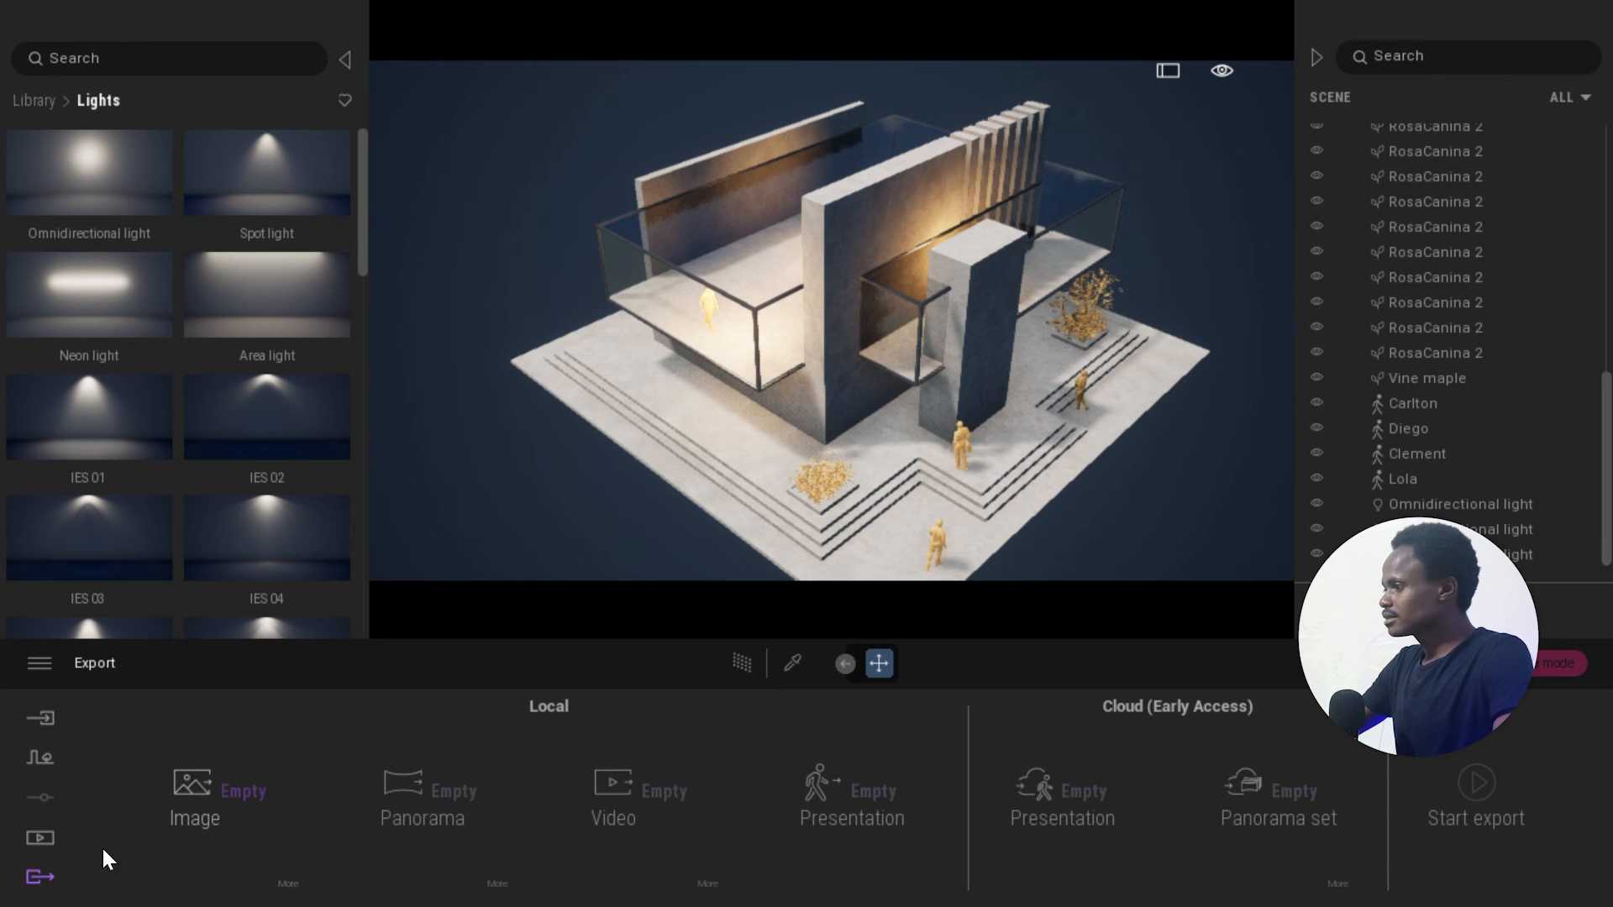
click(215, 770)
click(243, 257)
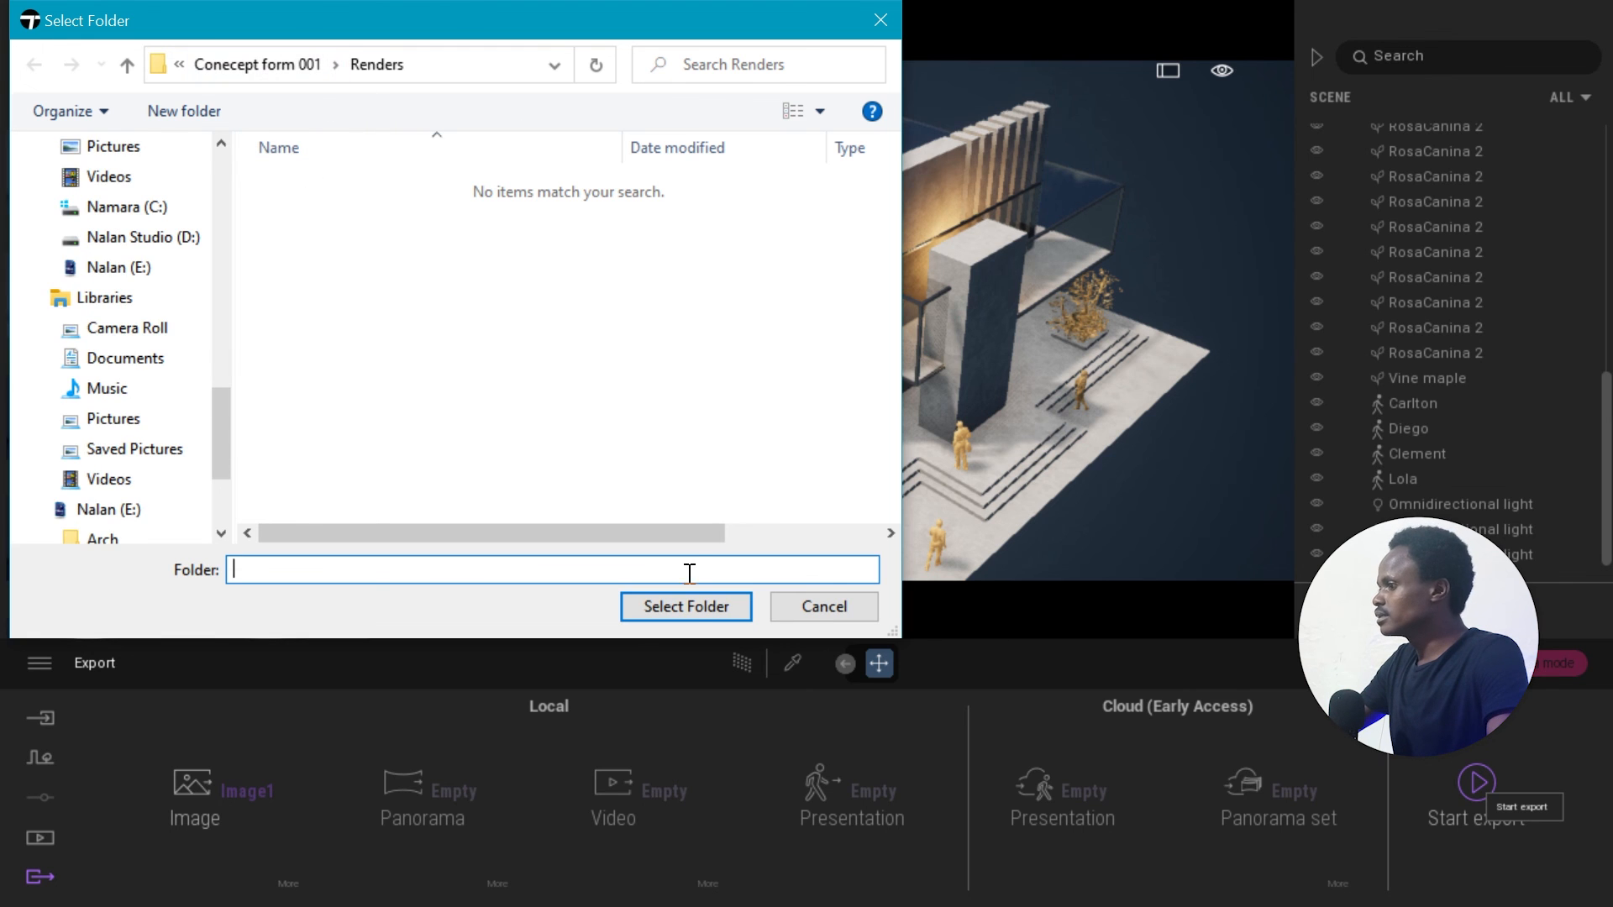
click(676, 604)
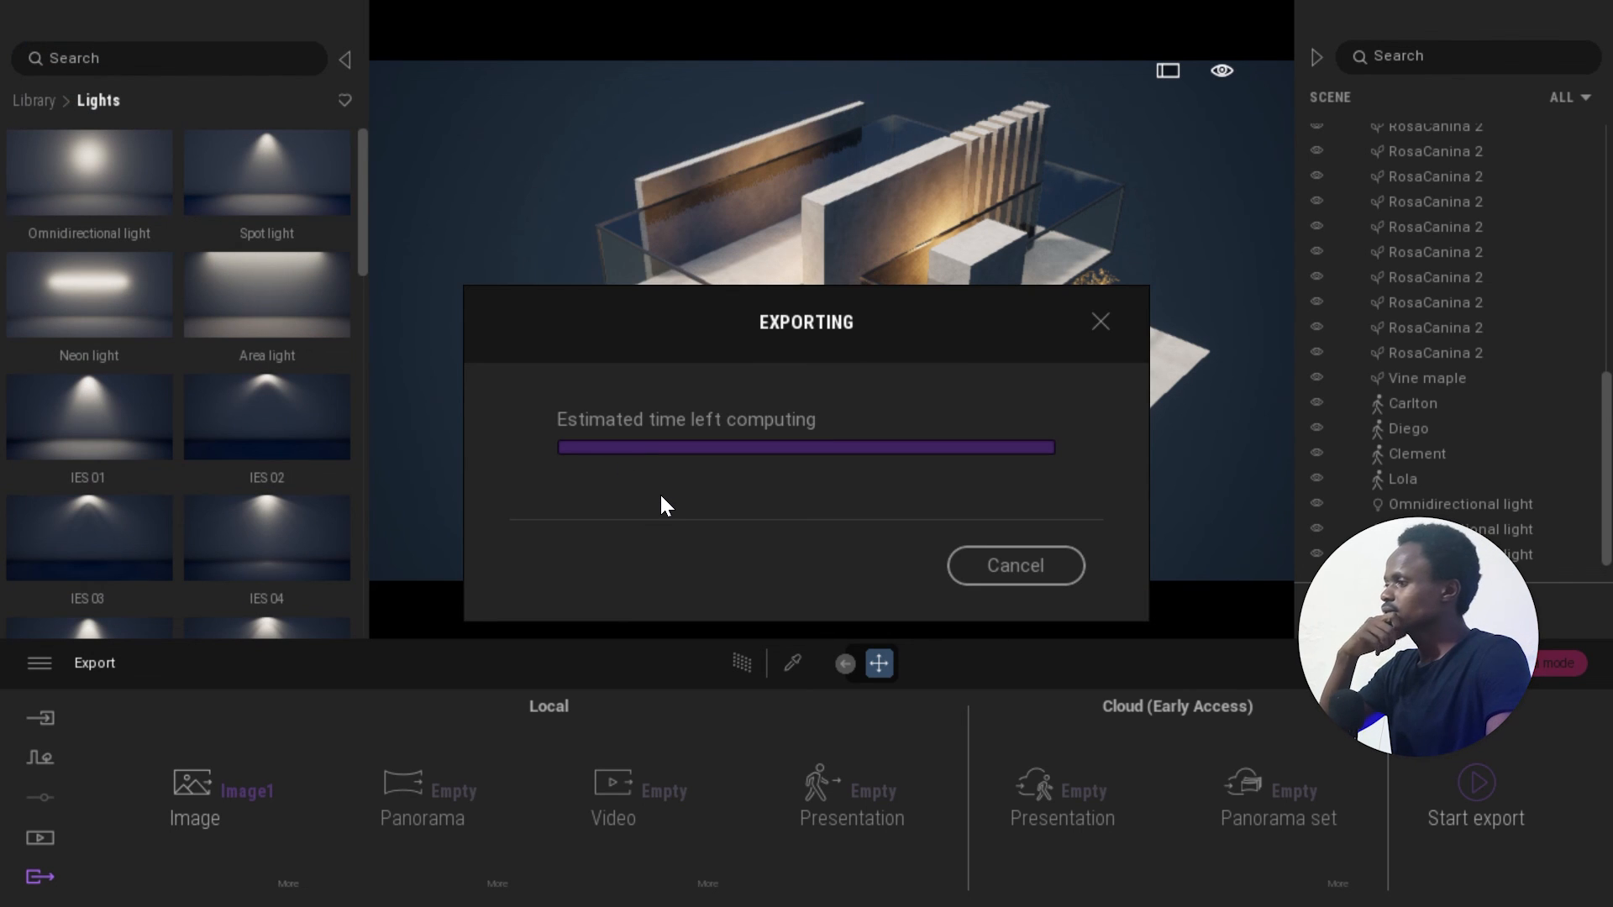